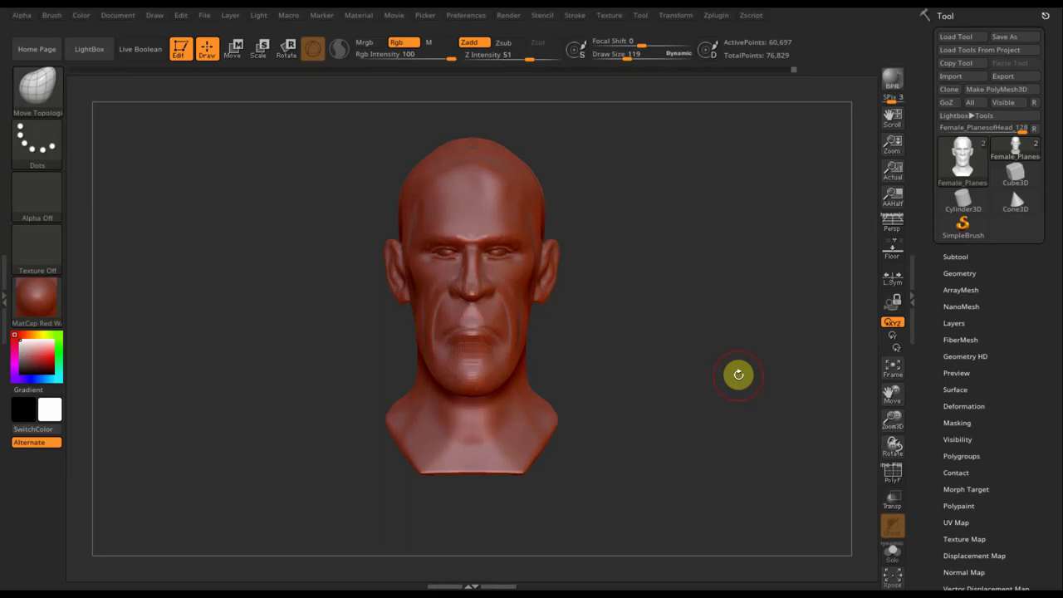
Preview the DemoSoldier model in LightBox, then close the browser.
left_click(92, 48)
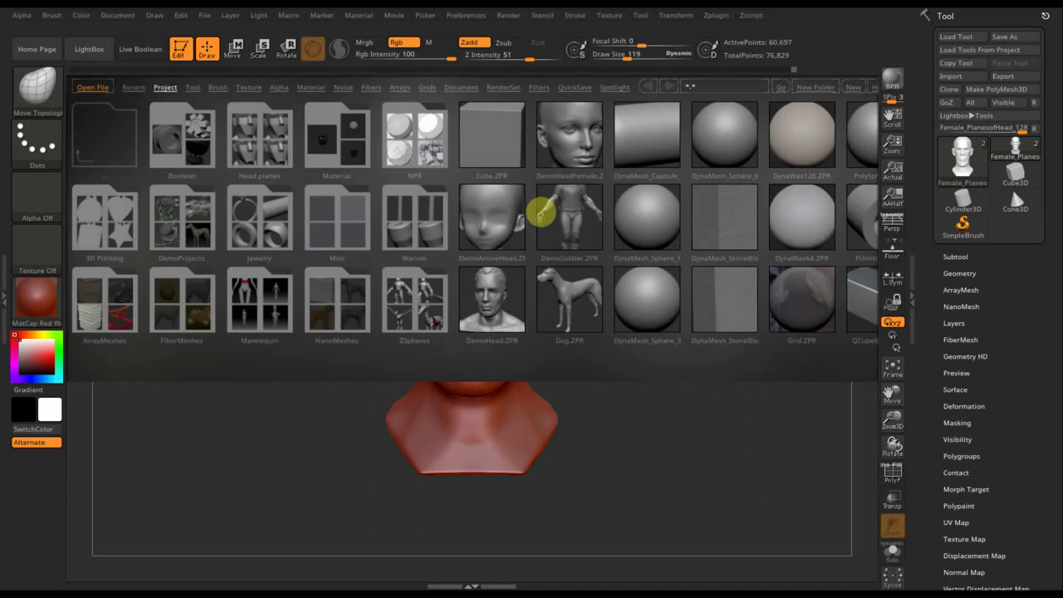
double_click(591, 234)
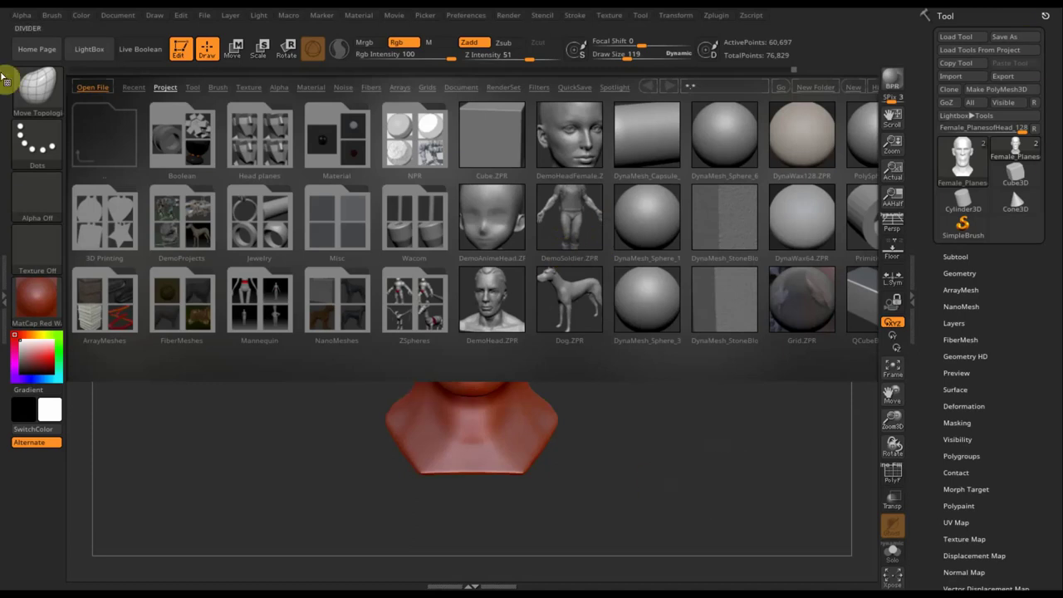
left_click(89, 48)
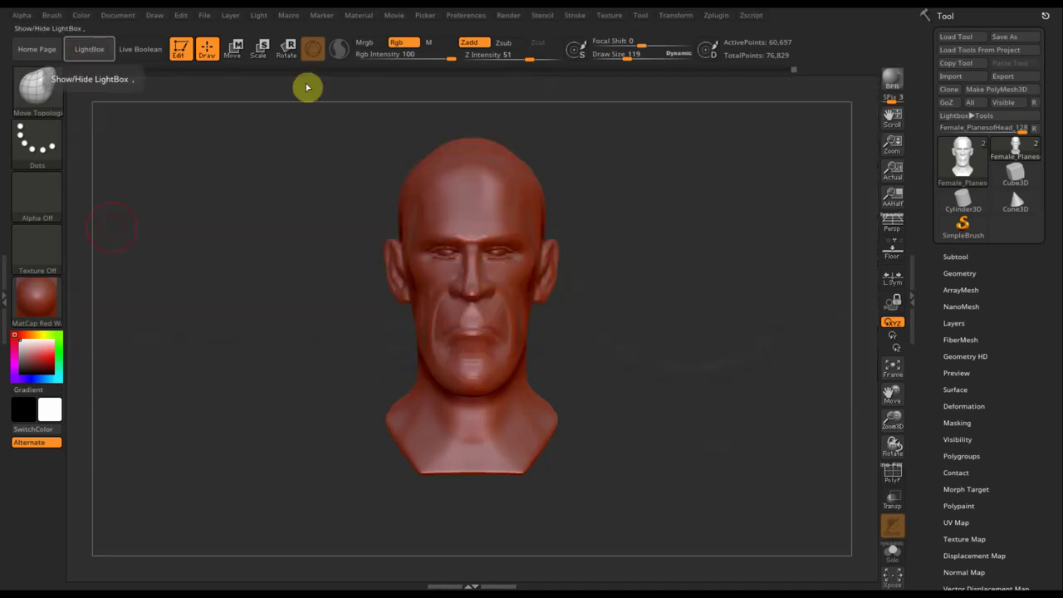
Duplicate the PM3D_Sphere3D1 subtool after cancelling a first import attempt.
left_click(952, 75)
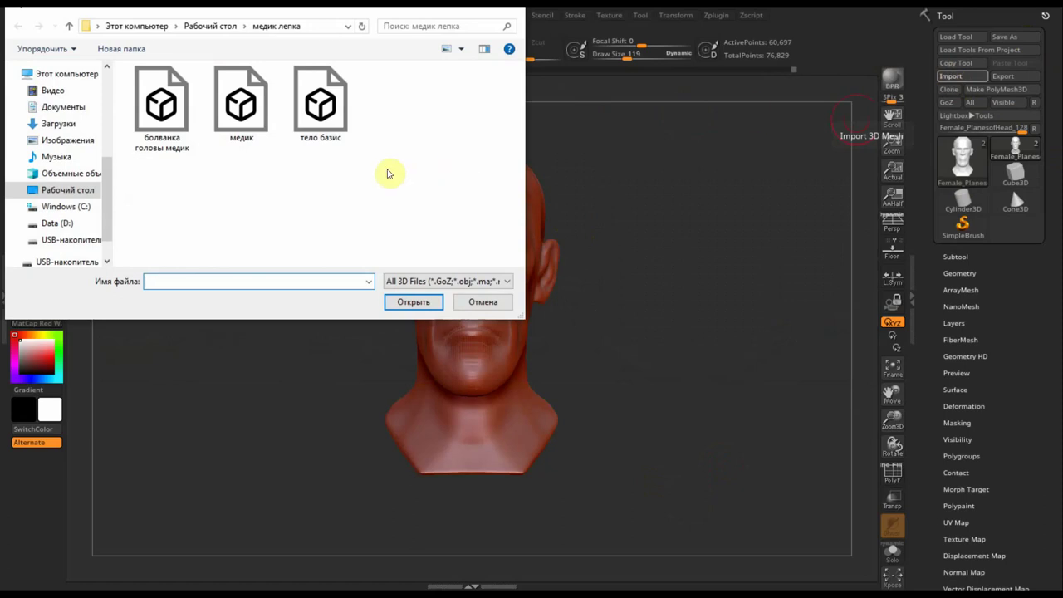
key("Escape")
left_click(955, 257)
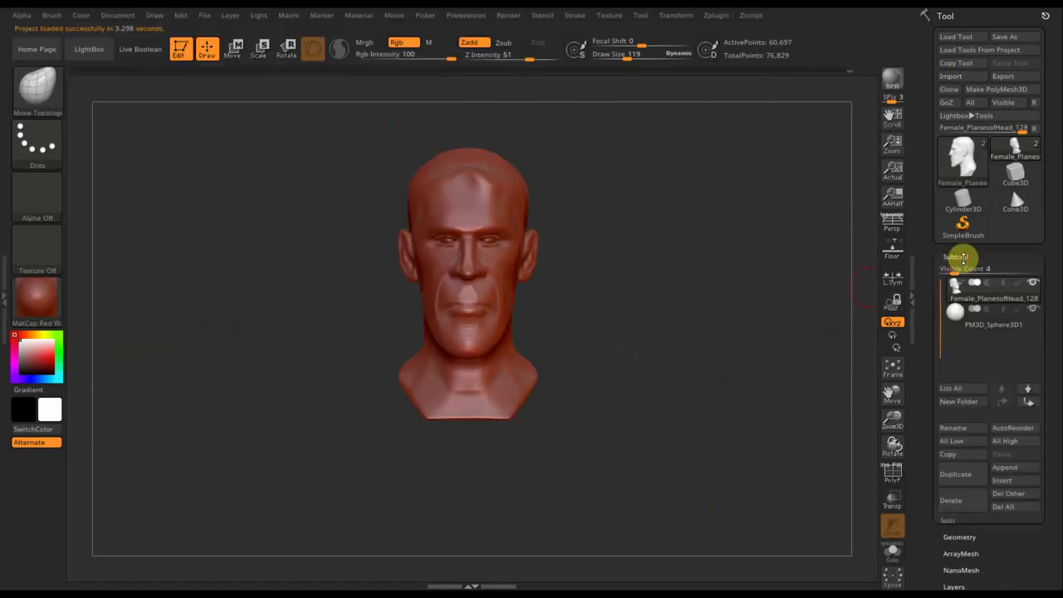
left_click(960, 326)
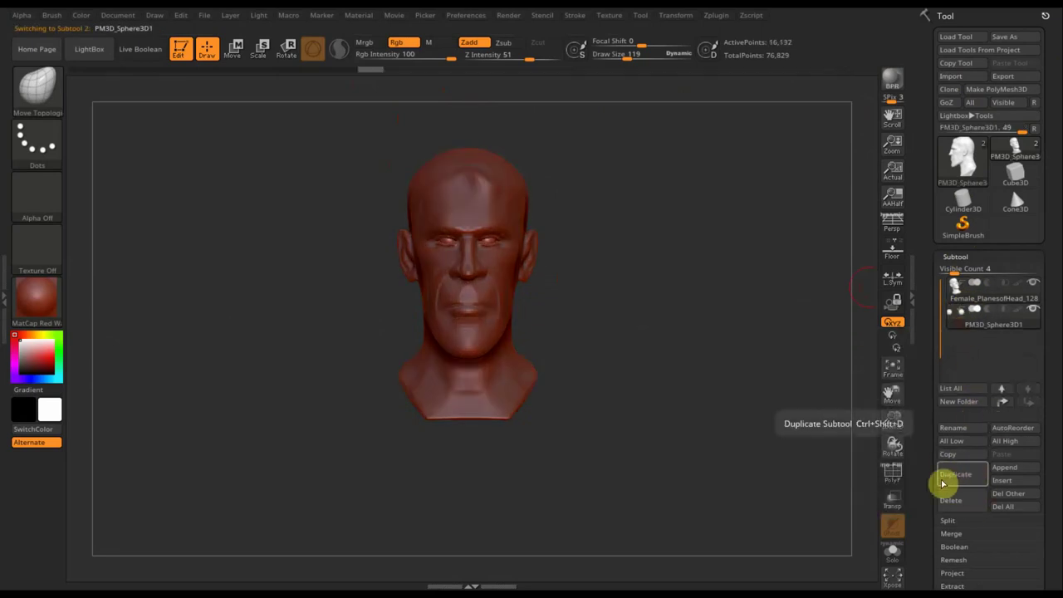
left_click(961, 479)
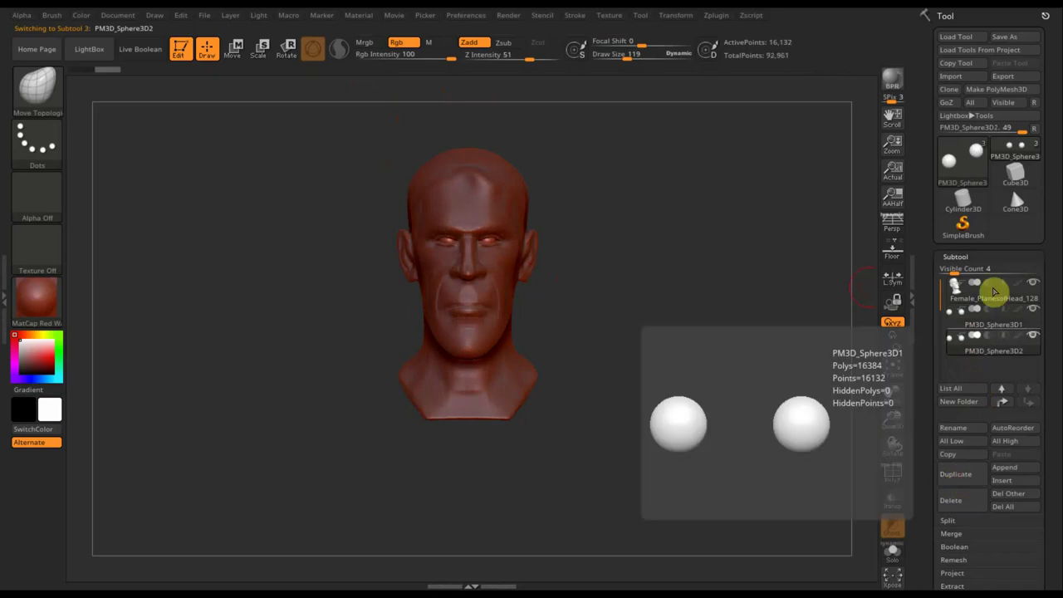
Import the тело базис body mesh into the duplicated subtool.
left_click(948, 81)
left_click(336, 108)
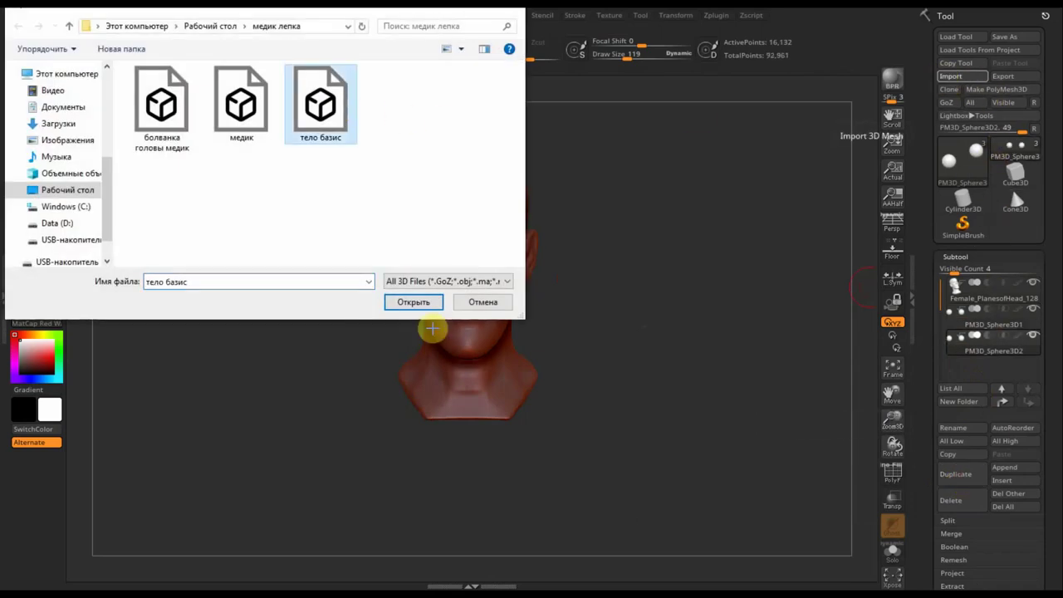
left_click(424, 302)
left_click_drag(645, 273, 646, 307, "alt")
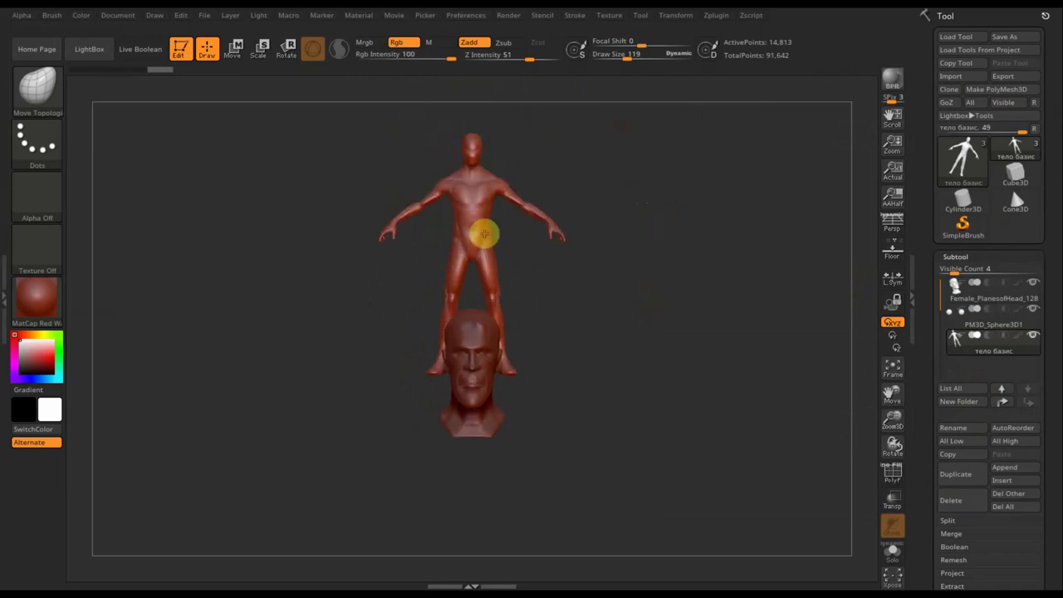
Move the body beneath the head bust and scale it up to about 1.18.
left_click(232, 48)
left_click_drag(474, 275, 467, 472)
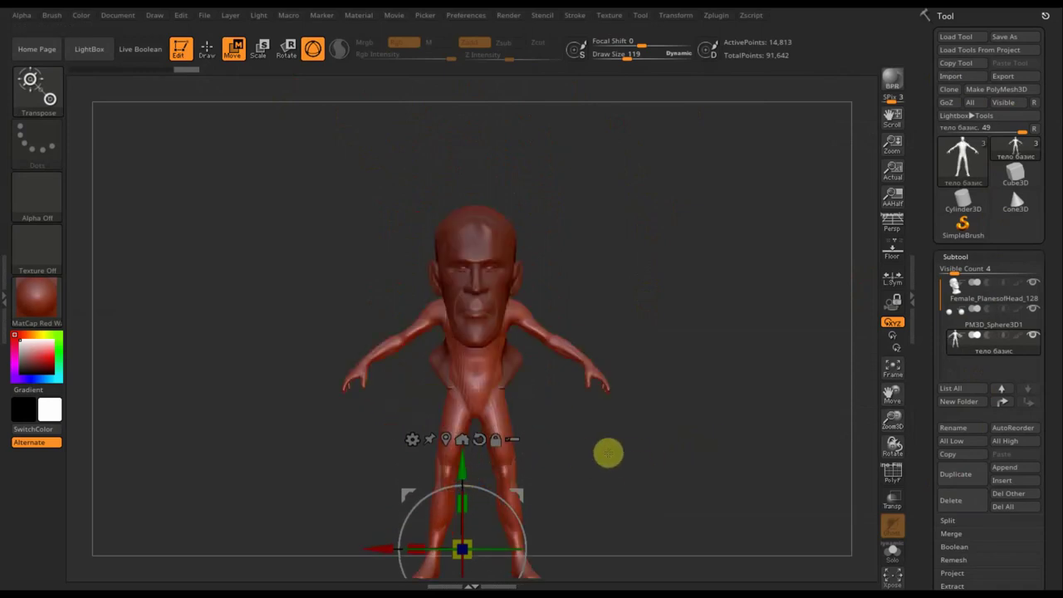
left_click_drag(608, 453, 609, 357, "alt")
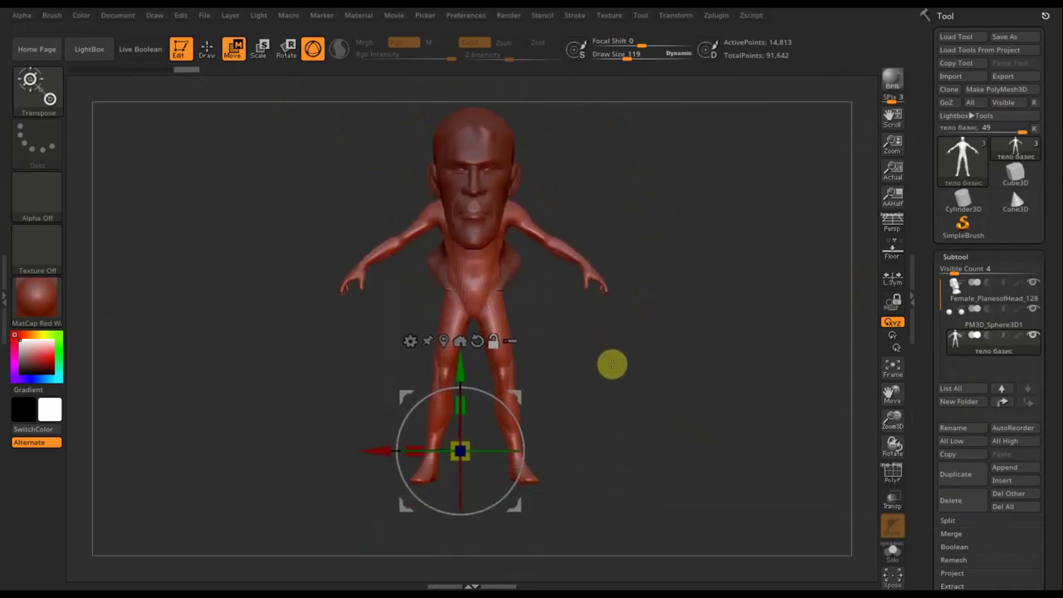
mouse_move(460, 451)
left_mouse_down()
mouse_move(520, 489)
mouse_move(463, 430)
left_mouse_up()
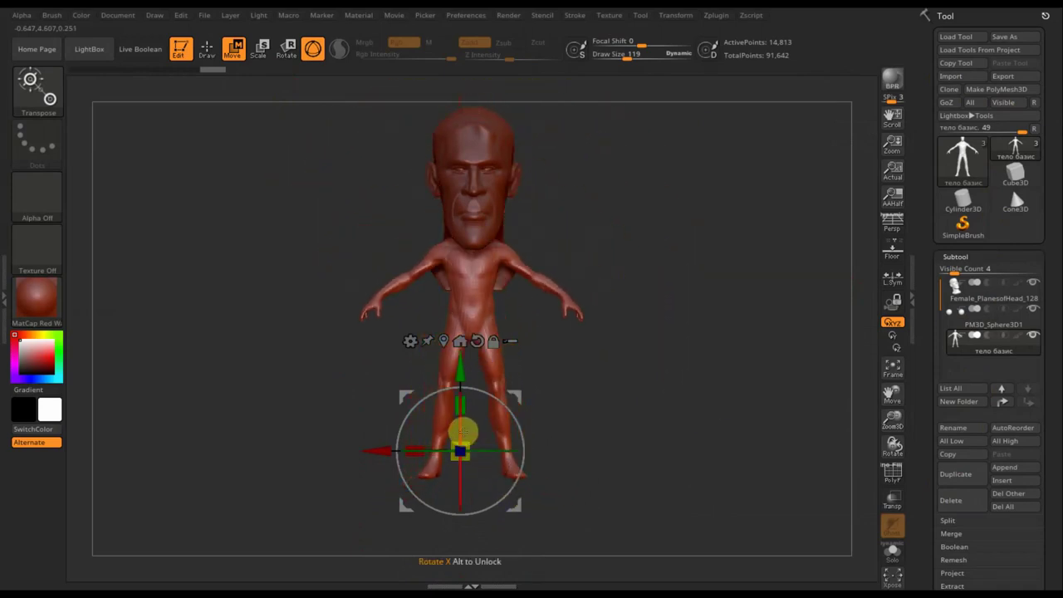
left_click(965, 299)
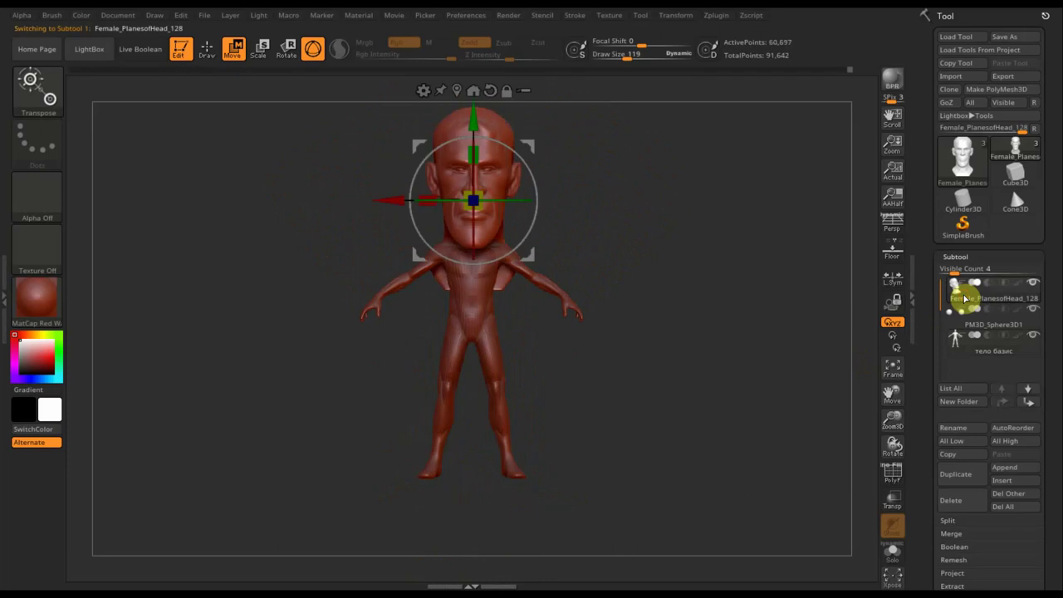
MergeDown the sphere subtool into the head subtool, confirming the merge.
left_click(958, 538)
left_click(960, 548)
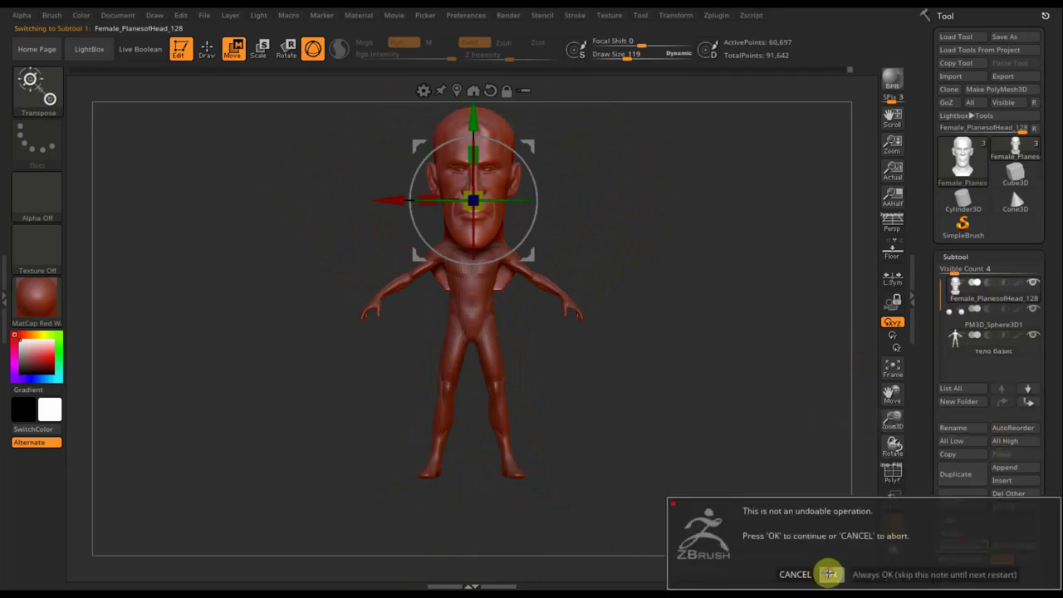
left_click(829, 574)
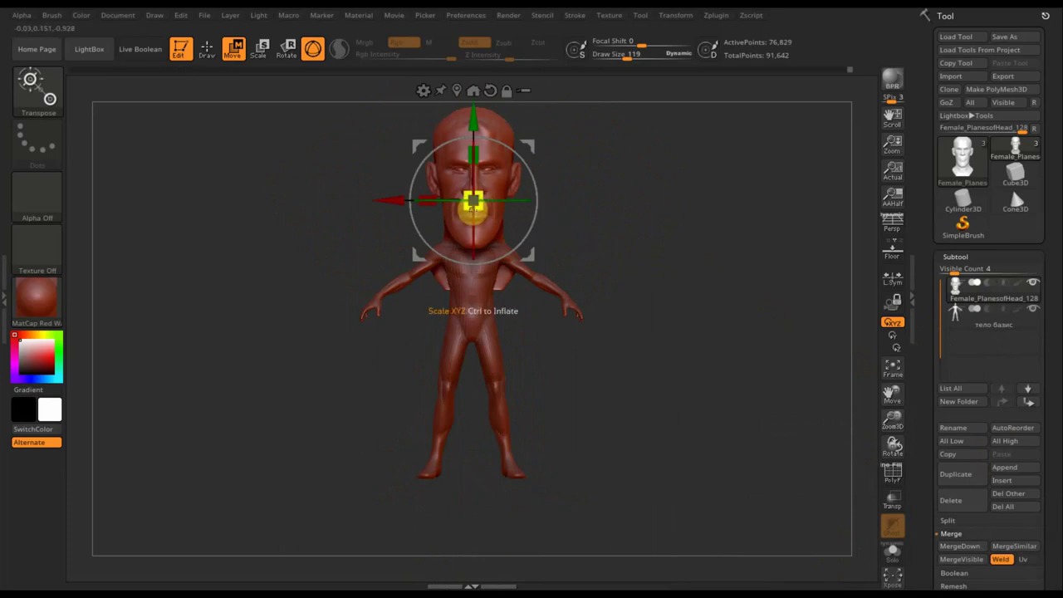
Shrink the head (0.73, 0.69, then about a third) and nudge it onto the neck.
left_click_drag(473, 202, 460, 185)
mouse_move(639, 224)
left_mouse_down()
mouse_move(682, 232)
mouse_move(683, 270)
left_mouse_up()
scroll(683, 270, "up", 2)
scroll(681, 287, "up", 3)
left_click_drag(479, 207, 474, 188)
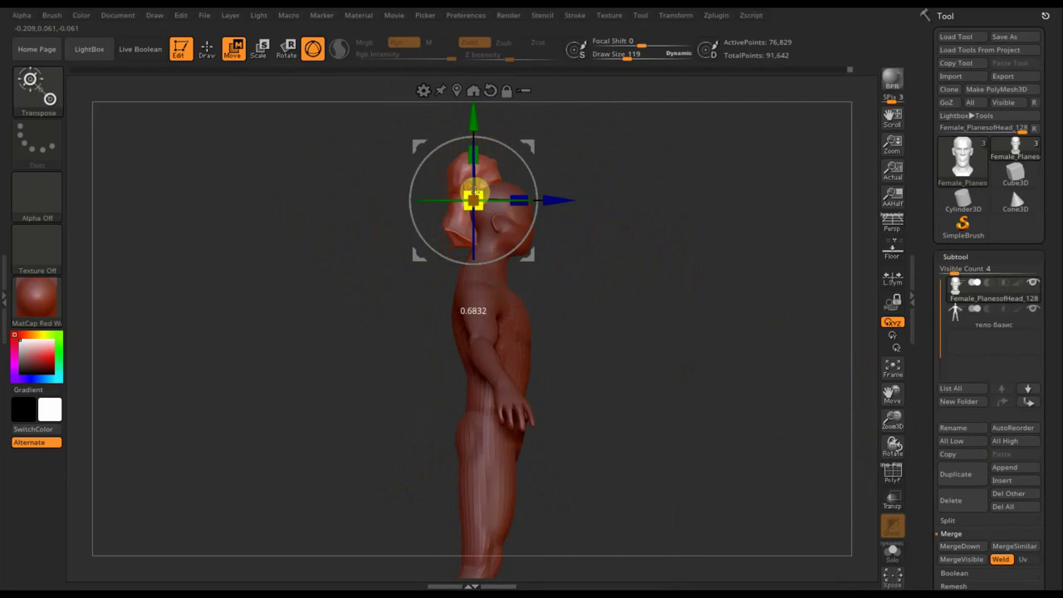
left_click_drag(532, 149, 560, 188)
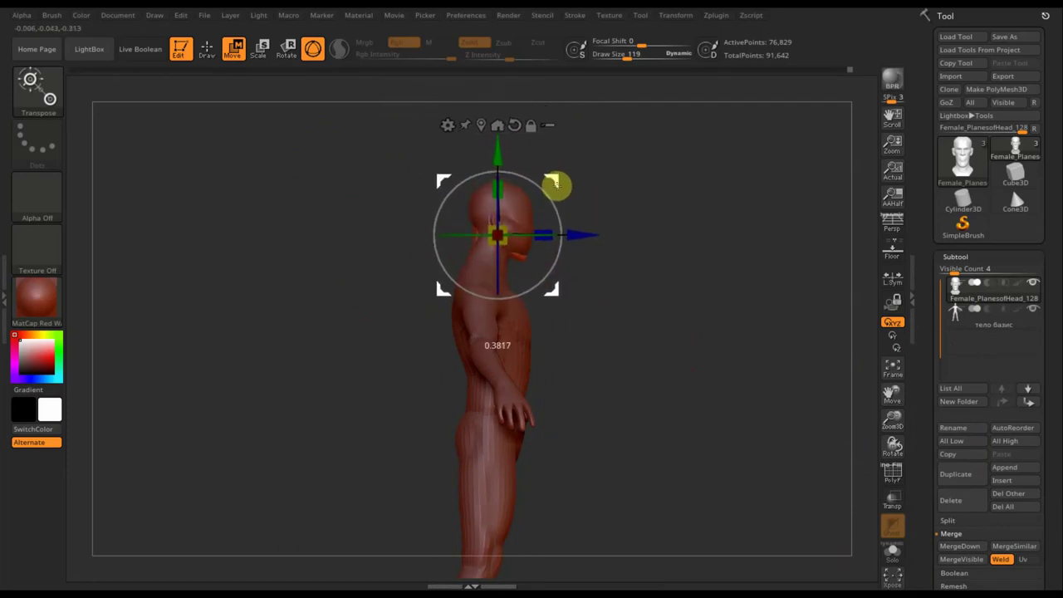
mouse_move(656, 241)
left_mouse_down()
mouse_move(669, 289)
mouse_move(631, 282)
mouse_move(681, 275)
left_mouse_up()
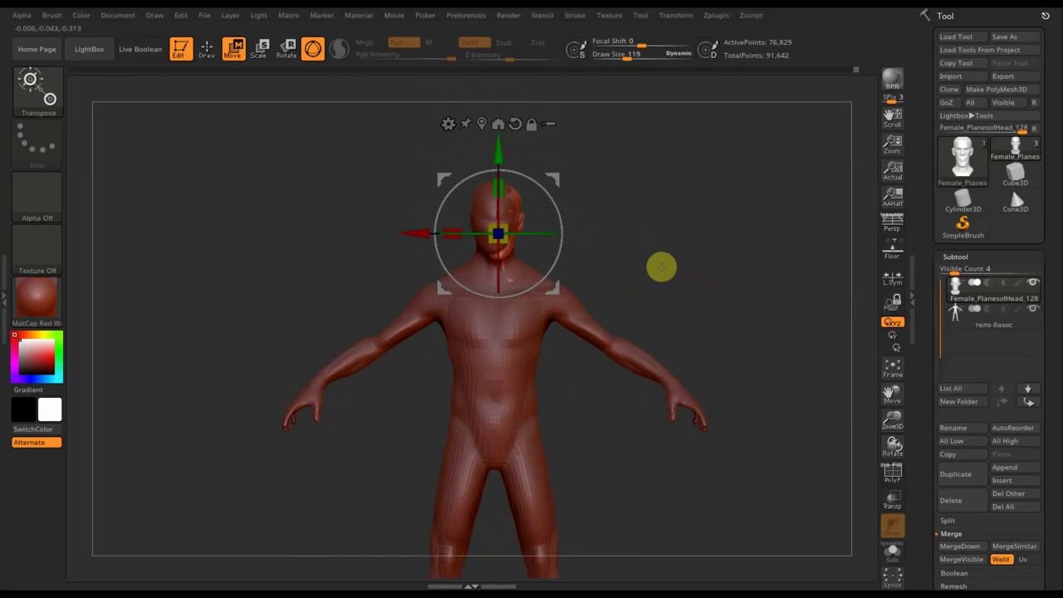
left_click_drag(412, 237, 410, 237)
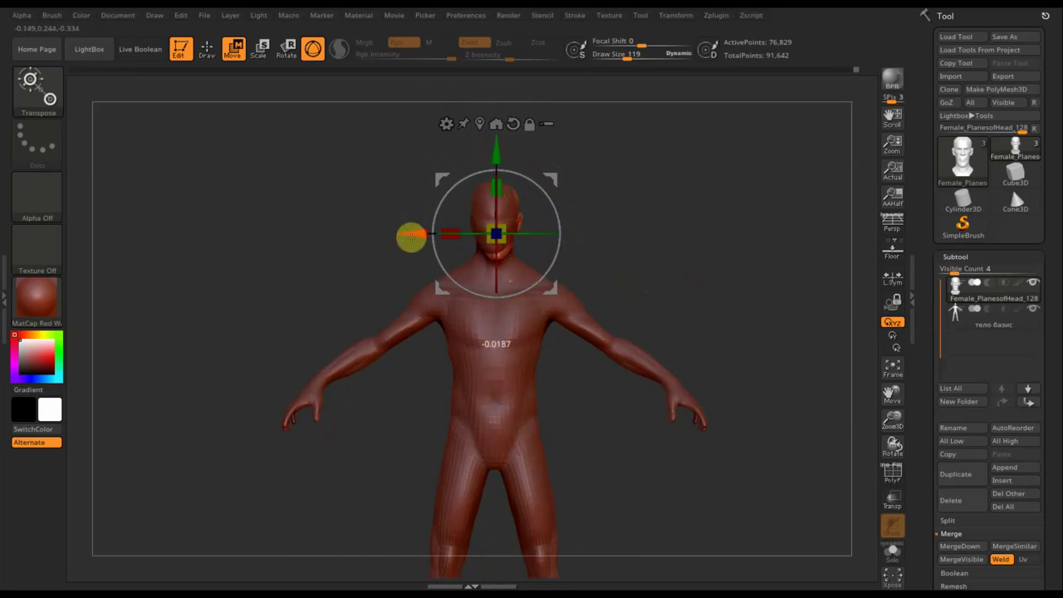
left_click_drag(696, 237, 736, 246)
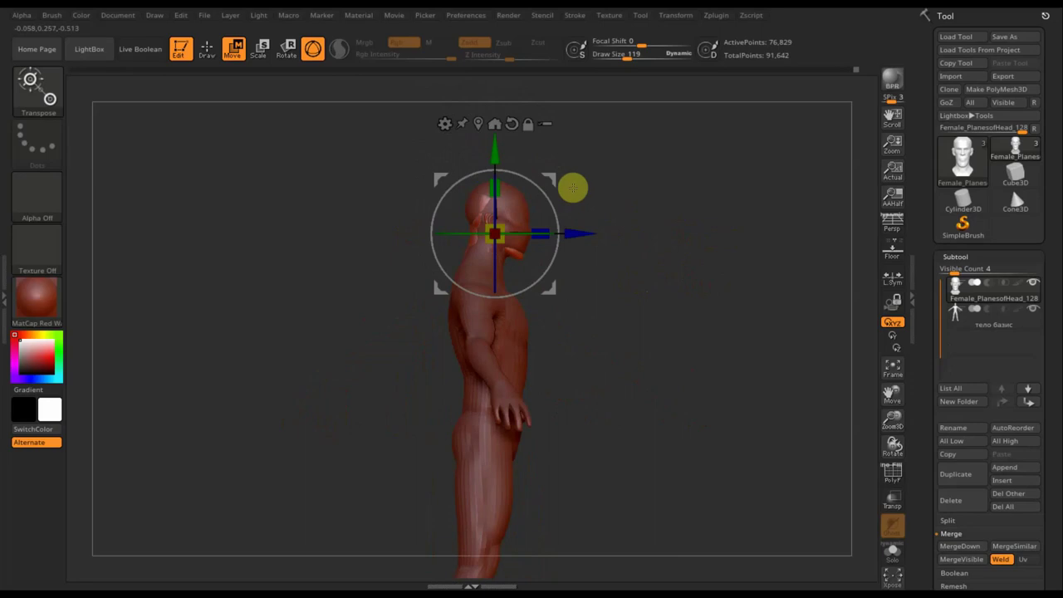
left_click_drag(494, 155, 494, 153)
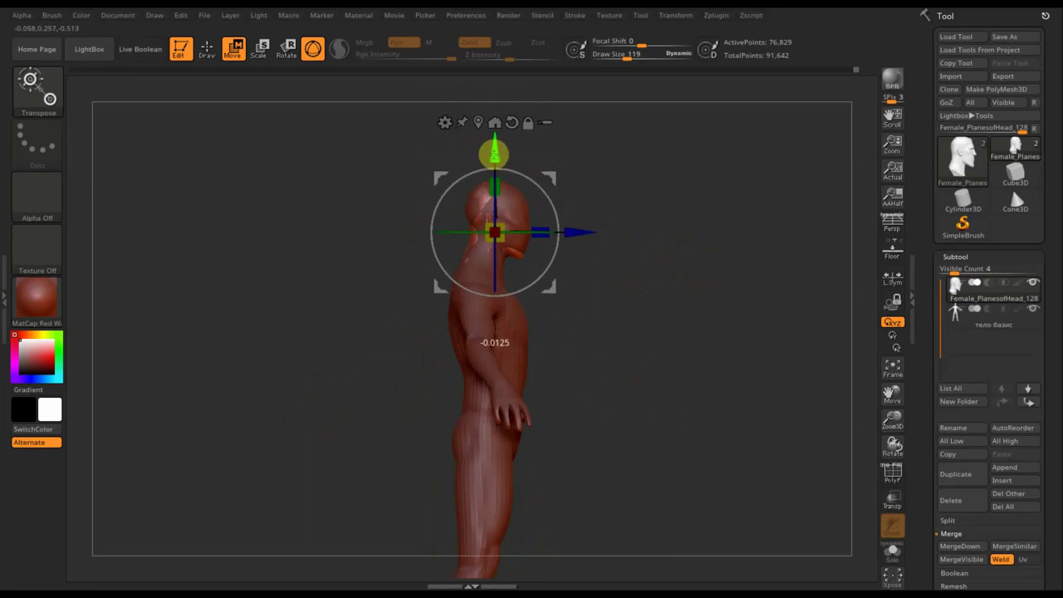
left_click(208, 52)
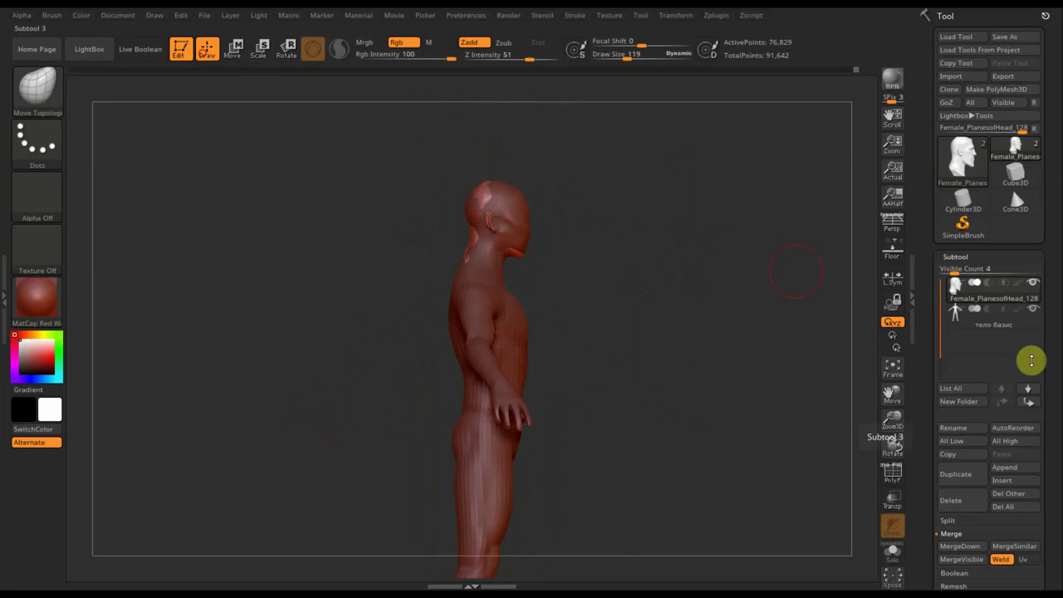
Mask, invert and hide the тело базис body's own head.
left_click(960, 320)
left_click_drag(425, 140, 593, 260, "ctrl")
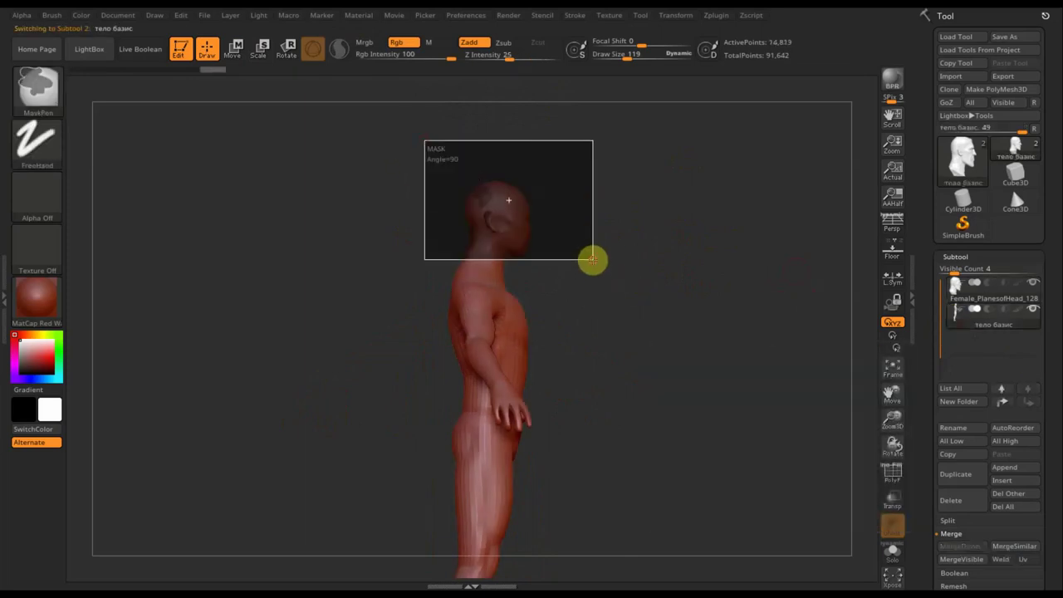
left_click(662, 263, "ctrl")
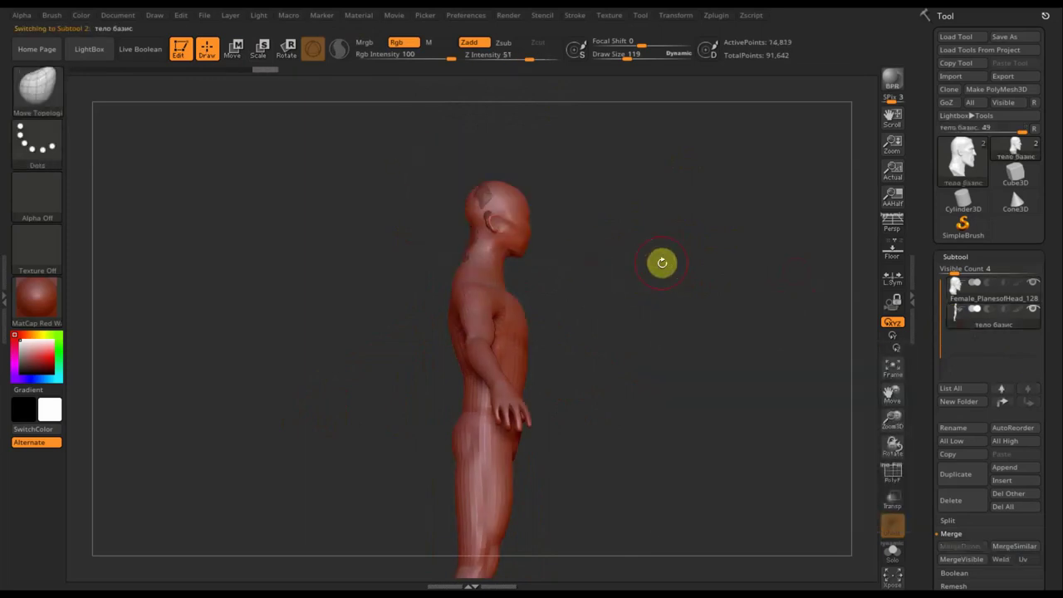
key("ctrl+shift")
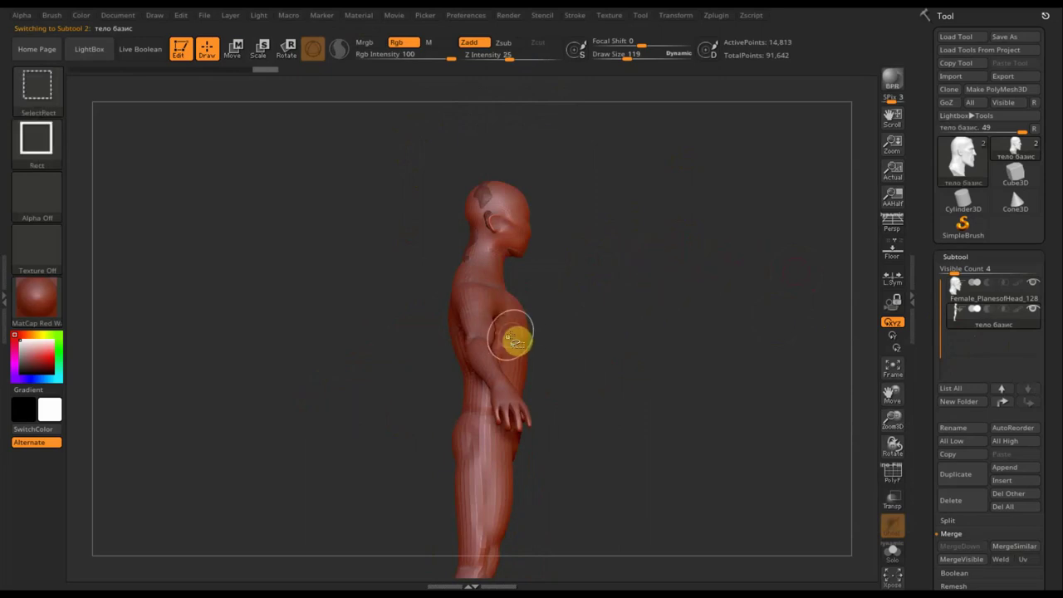
left_click(513, 341, "ctrl+shift")
mouse_move(686, 330)
left_mouse_down()
mouse_move(628, 332)
mouse_move(690, 290)
left_mouse_up()
mouse_move(689, 448)
left_mouse_down("alt")
mouse_move(662, 399)
mouse_move(659, 418)
mouse_move(643, 375)
mouse_move(655, 404)
mouse_move(648, 386)
left_mouse_up("alt")
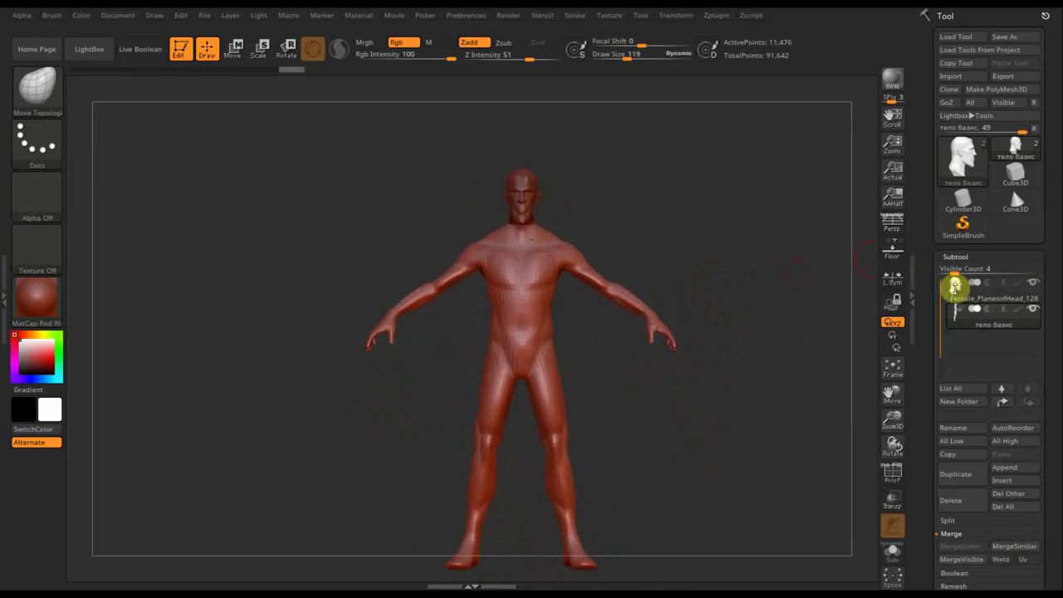
Select the head subtool and check its fit on the body from side and front.
left_click(966, 299)
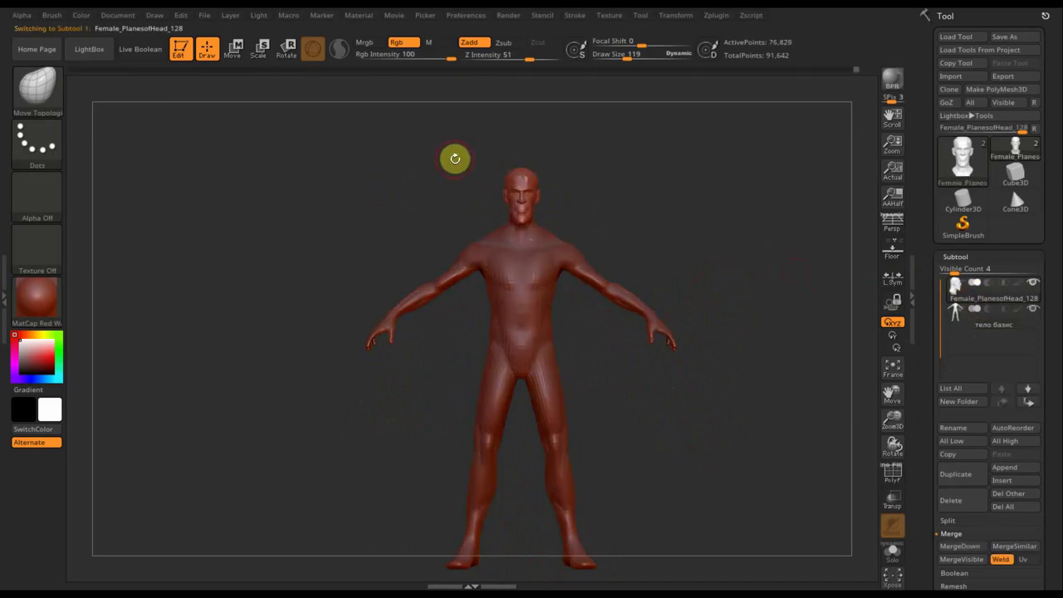
left_click_drag(474, 159, 479, 205)
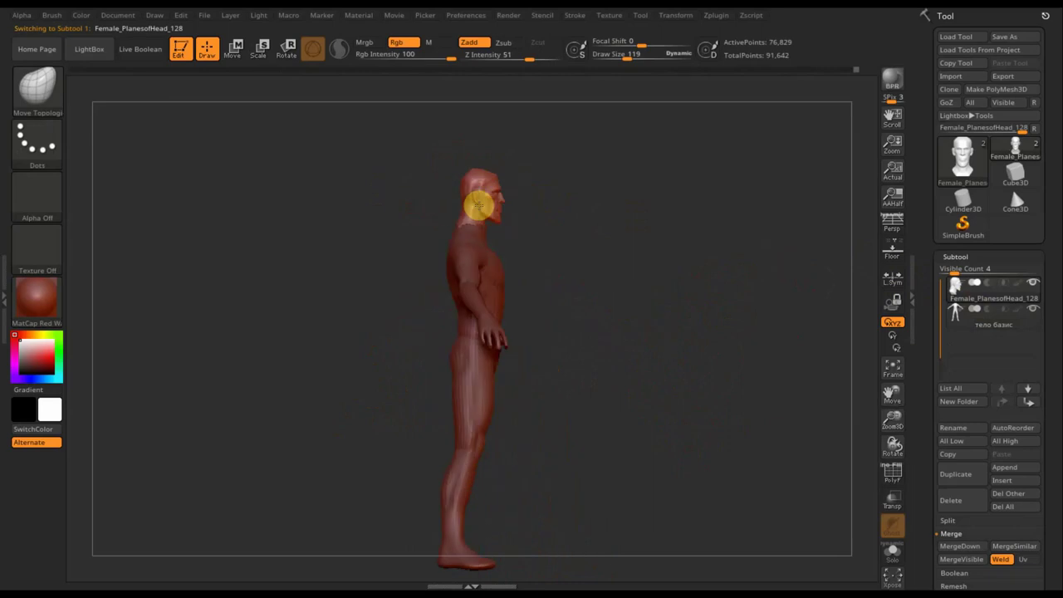
mouse_move(661, 232)
left_mouse_down()
mouse_move(588, 225)
mouse_move(646, 236)
mouse_move(627, 282)
mouse_move(700, 235)
left_mouse_up()
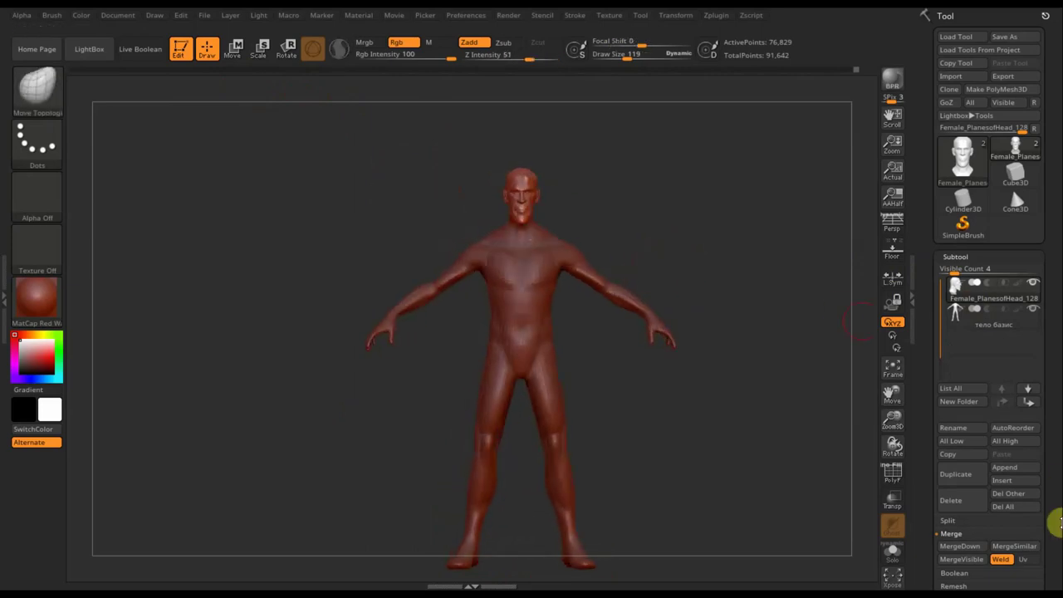
left_click_drag(1052, 510, 1053, 424)
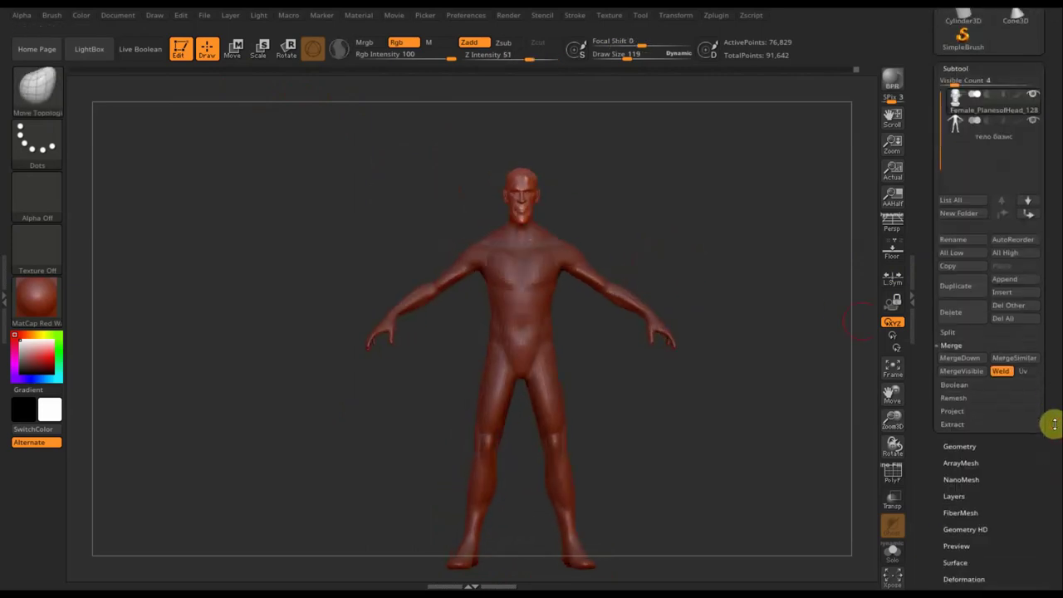
Delete the тело базис body's hidden head polygons with Del Hidden, leaving 88,305 points.
left_click(970, 446)
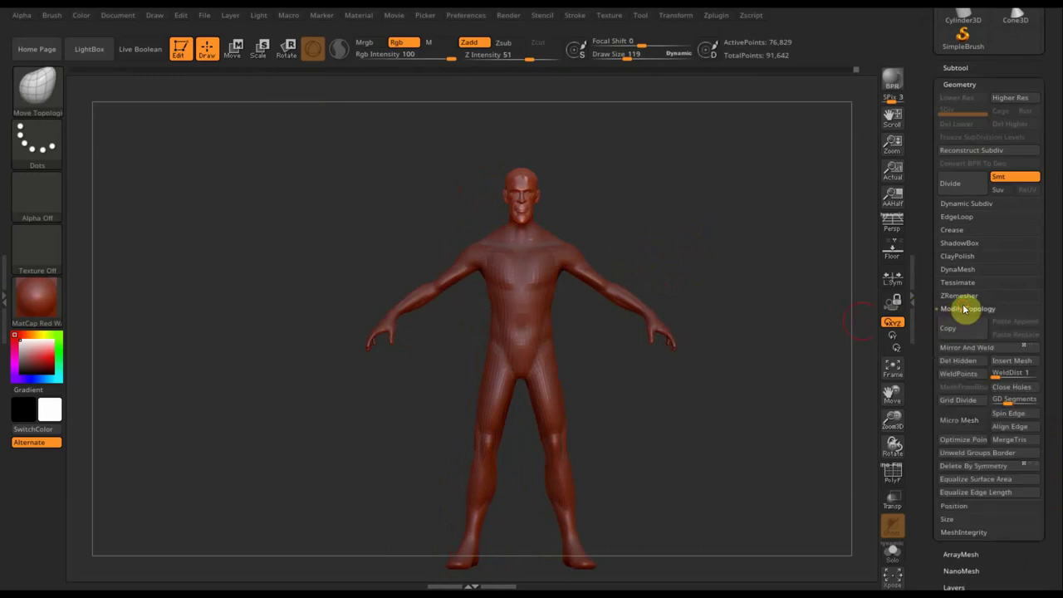
left_click(961, 362)
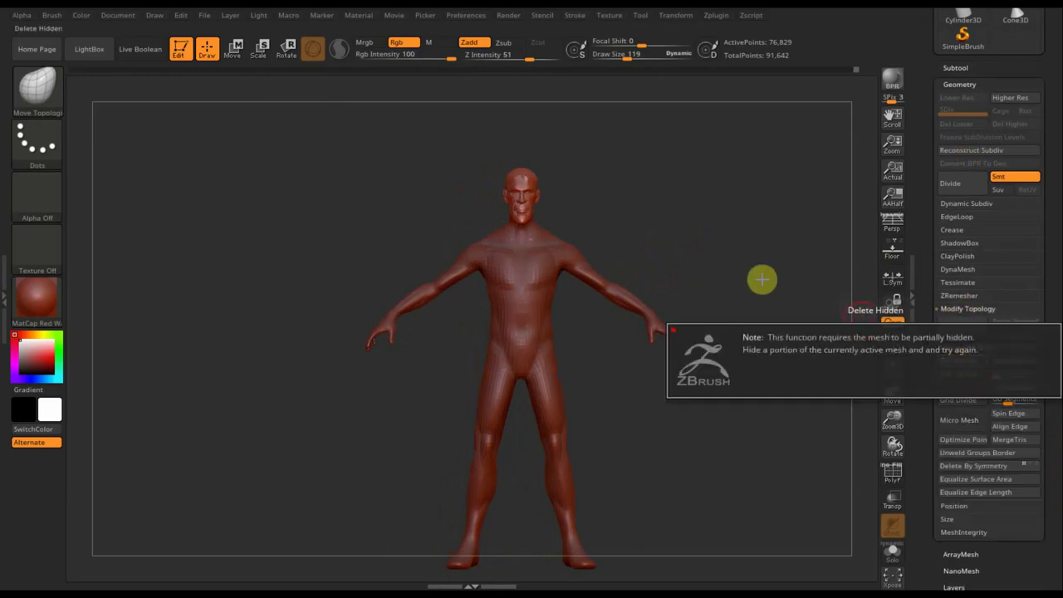
left_click(957, 68)
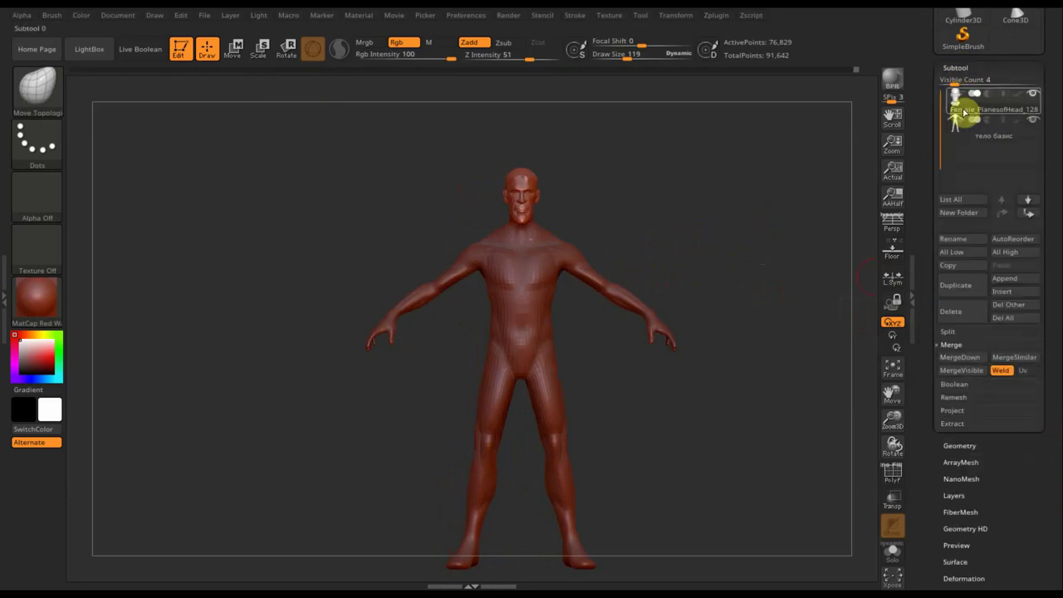
left_click(968, 133)
left_click(960, 443)
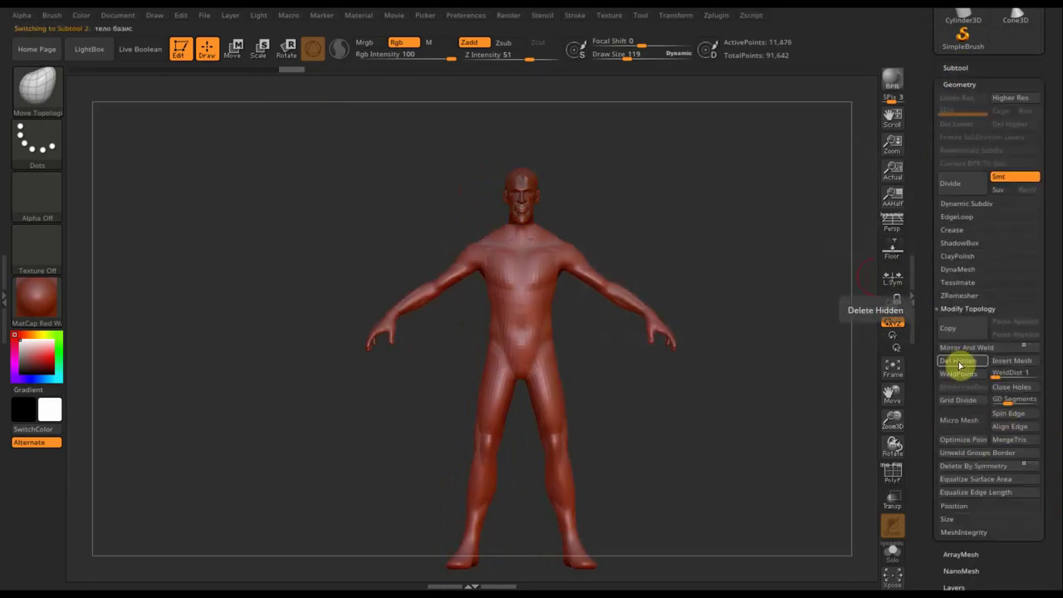
left_click(960, 362)
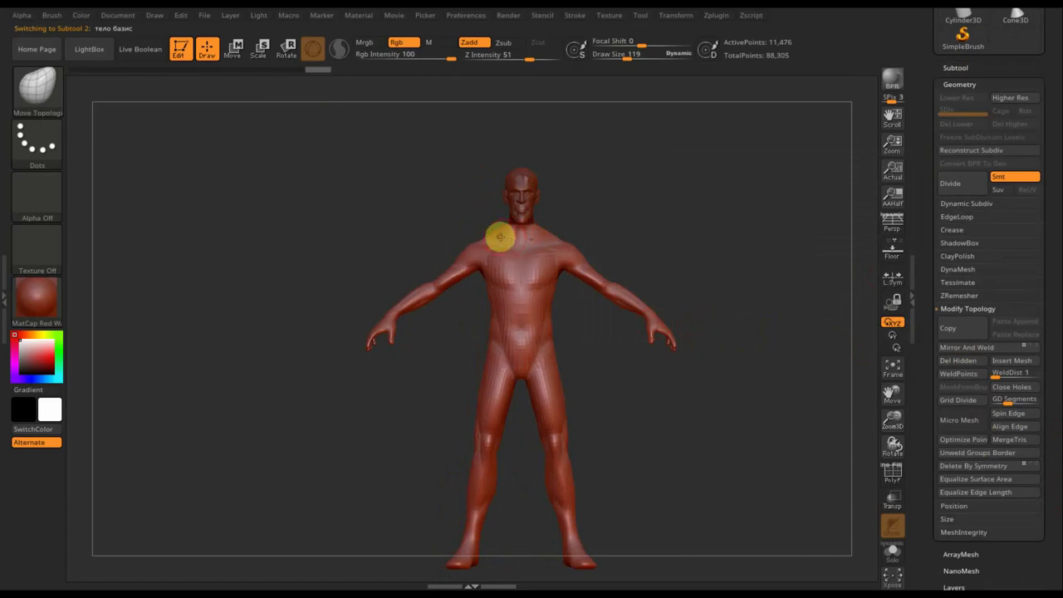
mouse_move(631, 218)
left_mouse_down()
mouse_move(706, 225)
mouse_move(650, 230)
left_mouse_up()
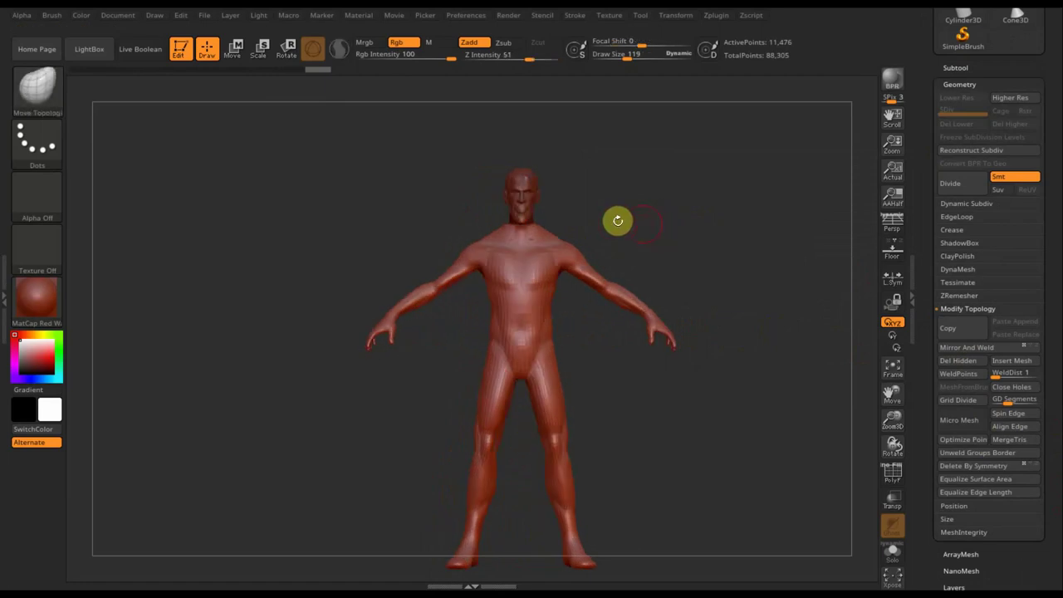
left_click_drag(452, 227, 441, 223)
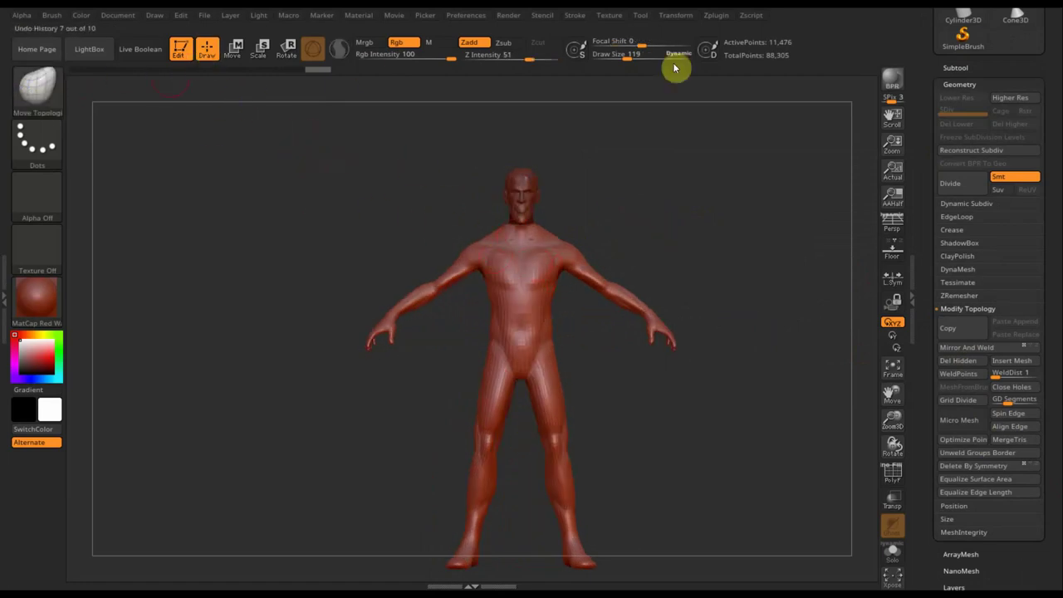
Raise the brush draw size to 306 and inspect the body from side and front.
left_click_drag(622, 56, 629, 59)
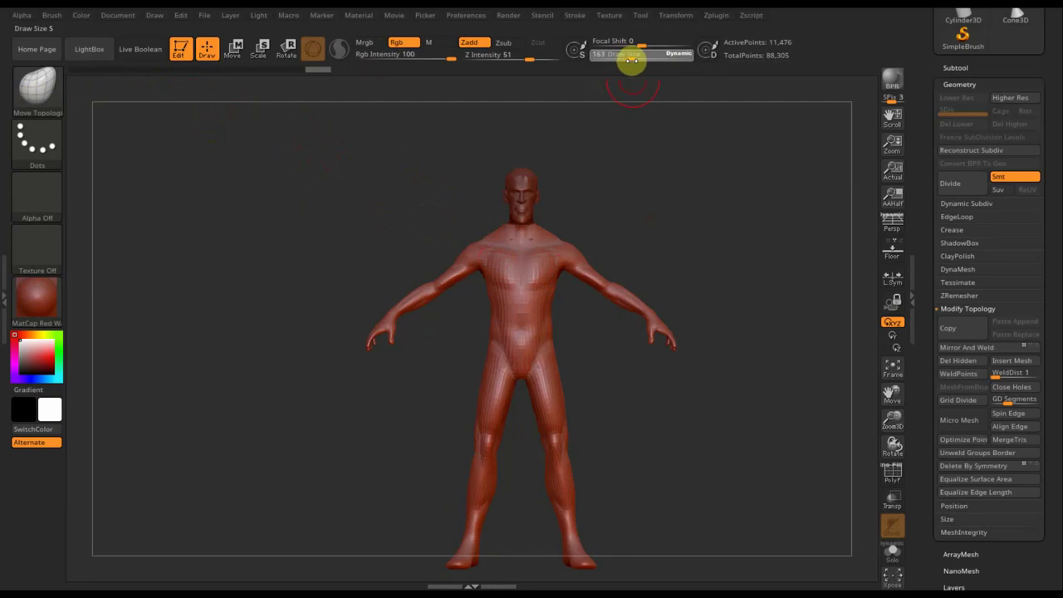
left_click_drag(631, 55, 645, 60)
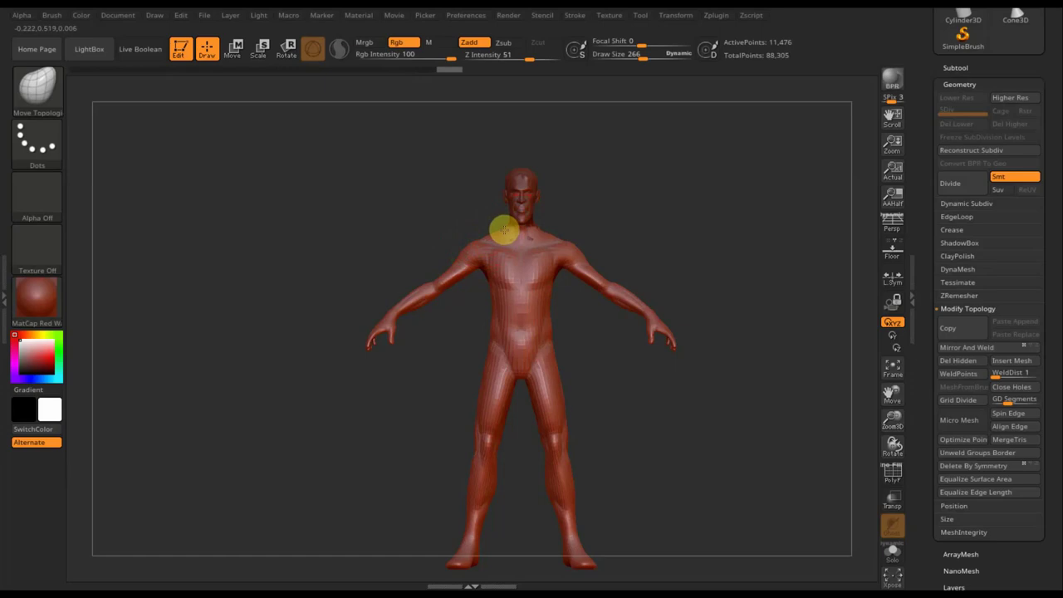
mouse_move(657, 208)
left_mouse_down("shift")
mouse_move(684, 208)
mouse_move(682, 224)
left_mouse_up("shift")
mouse_move(574, 244)
left_mouse_down()
mouse_move(617, 271)
mouse_move(628, 313)
mouse_move(589, 273)
mouse_move(669, 188)
mouse_move(674, 342)
mouse_move(579, 289)
left_mouse_up()
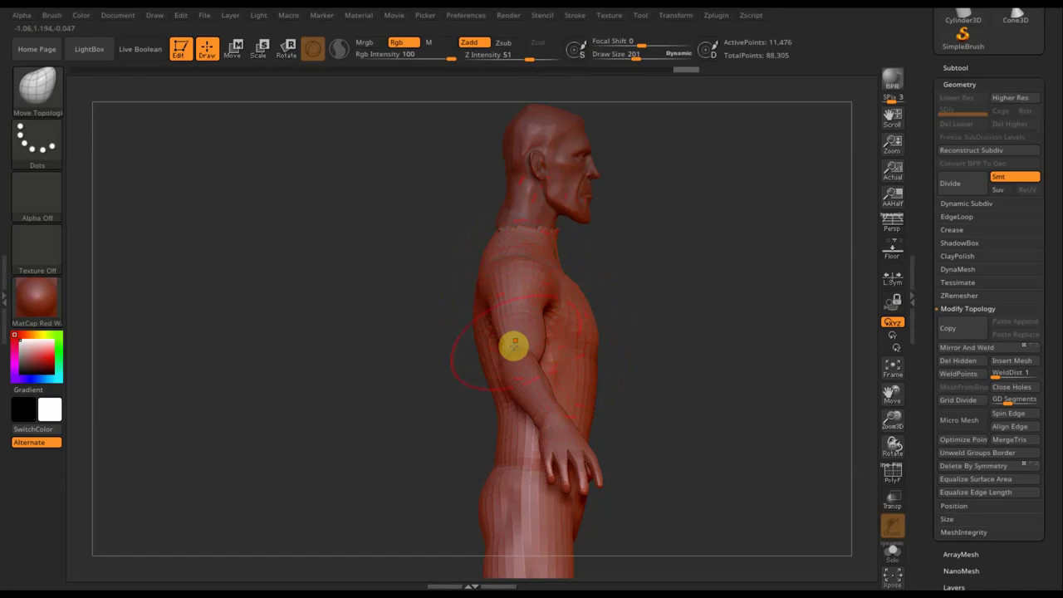
mouse_move(707, 330)
left_mouse_down()
mouse_move(819, 463)
mouse_move(593, 404)
mouse_move(609, 417)
left_mouse_up()
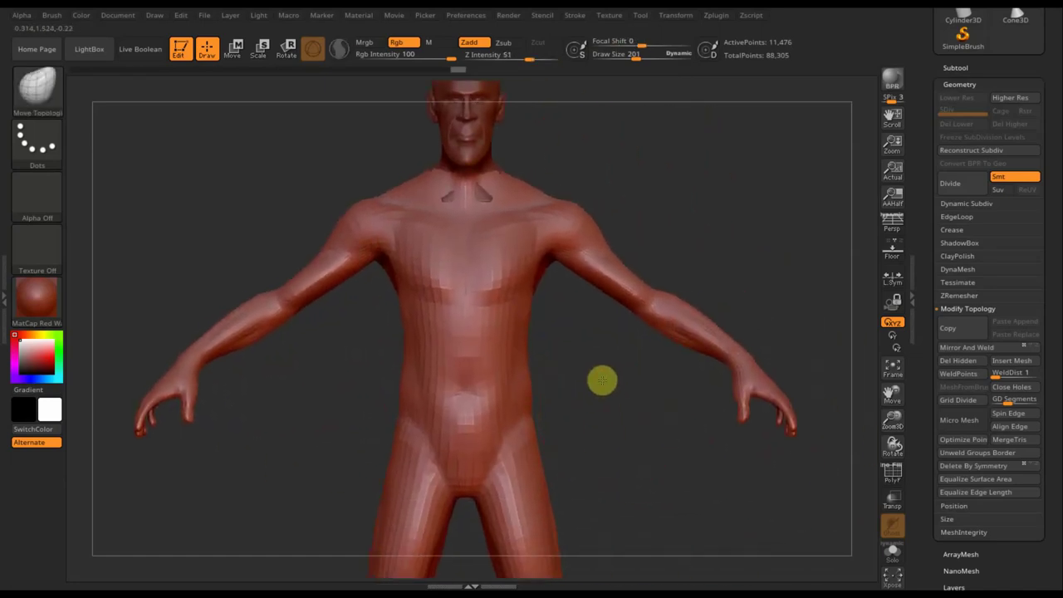
left_click_drag(603, 379, 612, 410, "alt")
mouse_move(703, 491)
left_mouse_down("alt")
mouse_move(729, 421)
mouse_move(717, 406)
mouse_move(607, 408)
mouse_move(669, 446)
mouse_move(593, 451)
mouse_move(610, 441)
left_mouse_up("alt")
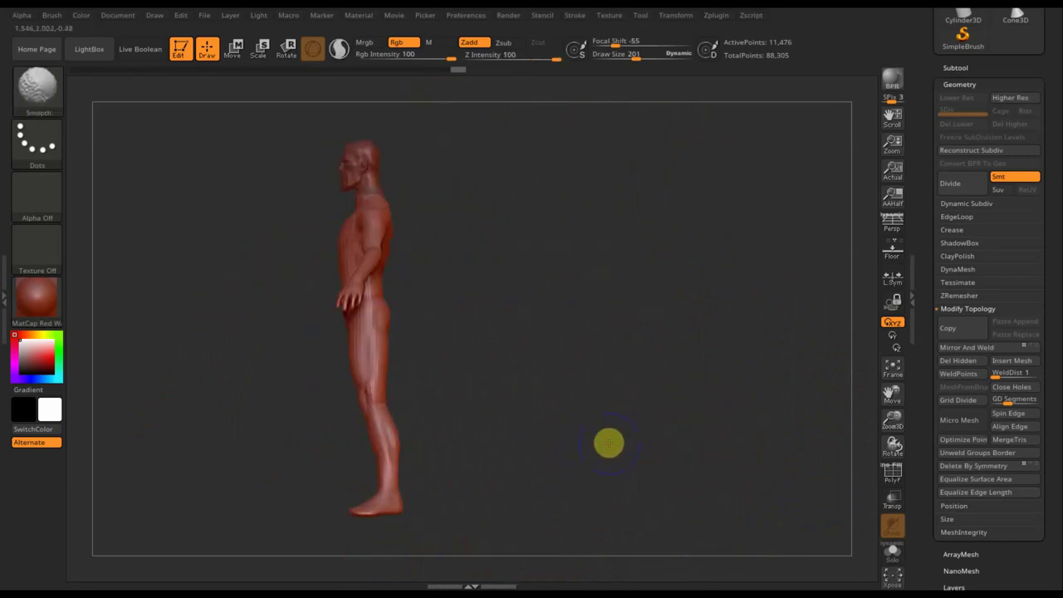
mouse_move(524, 241)
left_mouse_down("shift")
mouse_move(610, 266)
mouse_move(621, 285)
left_mouse_up("shift")
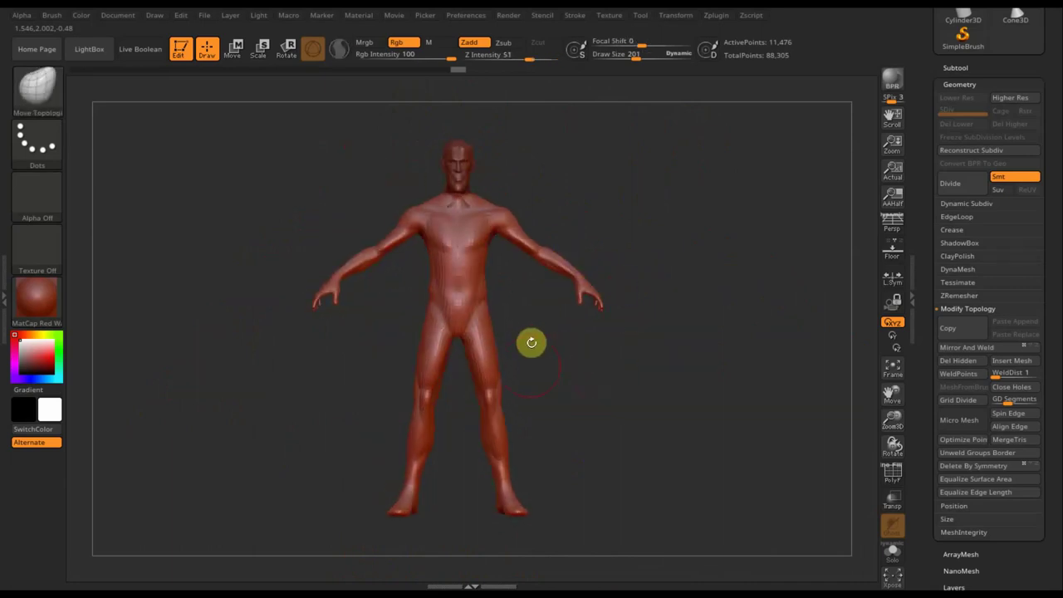
Enlarge the brush slightly, recheck the side profile, and show the subtool list.
left_click_drag(635, 57, 644, 65)
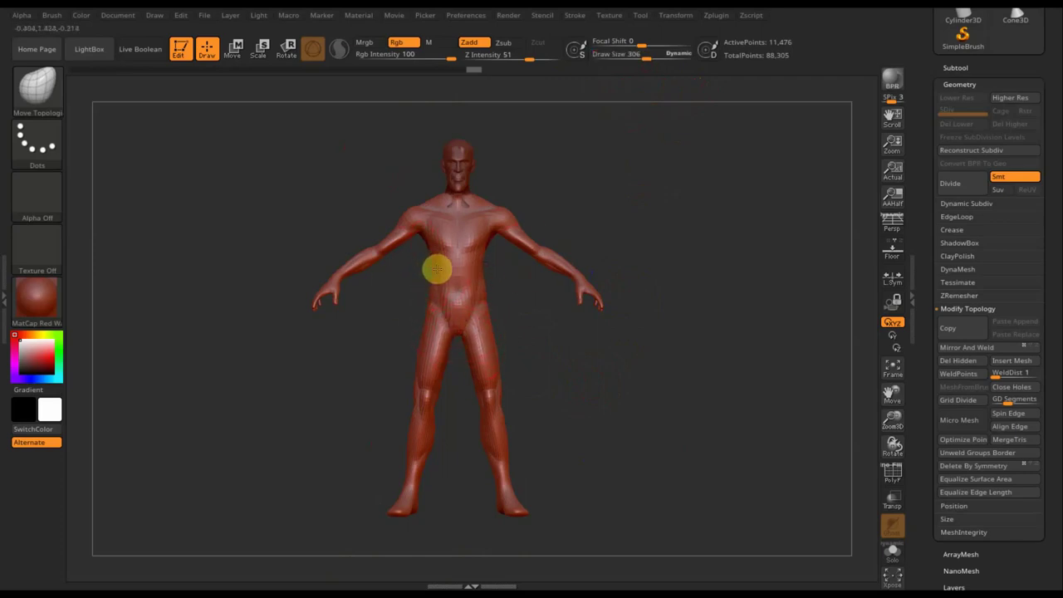
left_click_drag(555, 360, 629, 374, "shift")
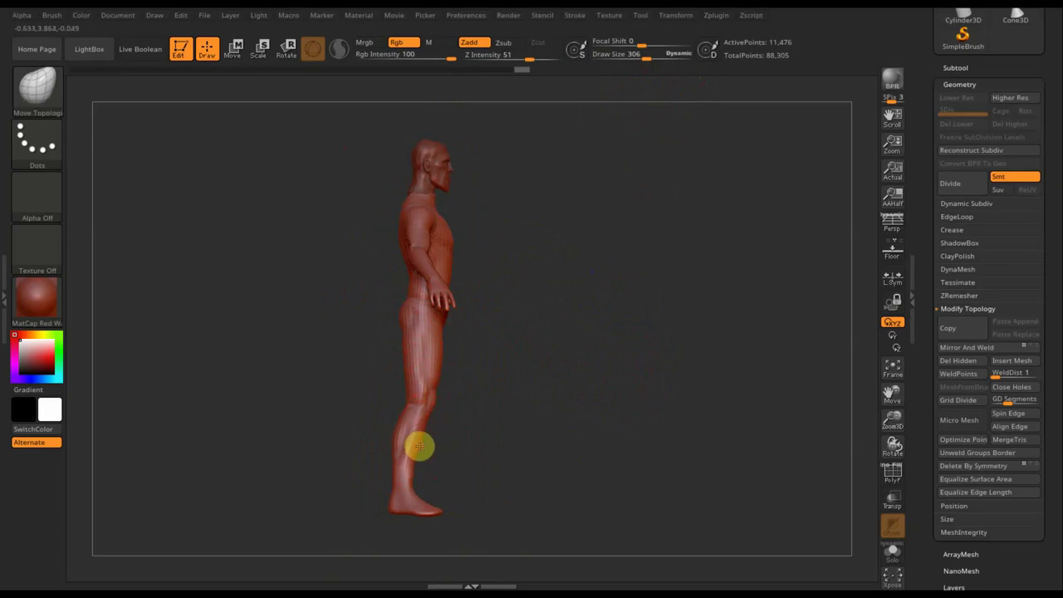
mouse_move(587, 437)
left_mouse_down()
mouse_move(506, 434)
mouse_move(588, 418)
mouse_move(583, 312)
mouse_move(601, 351)
mouse_move(574, 402)
mouse_move(585, 375)
left_mouse_up()
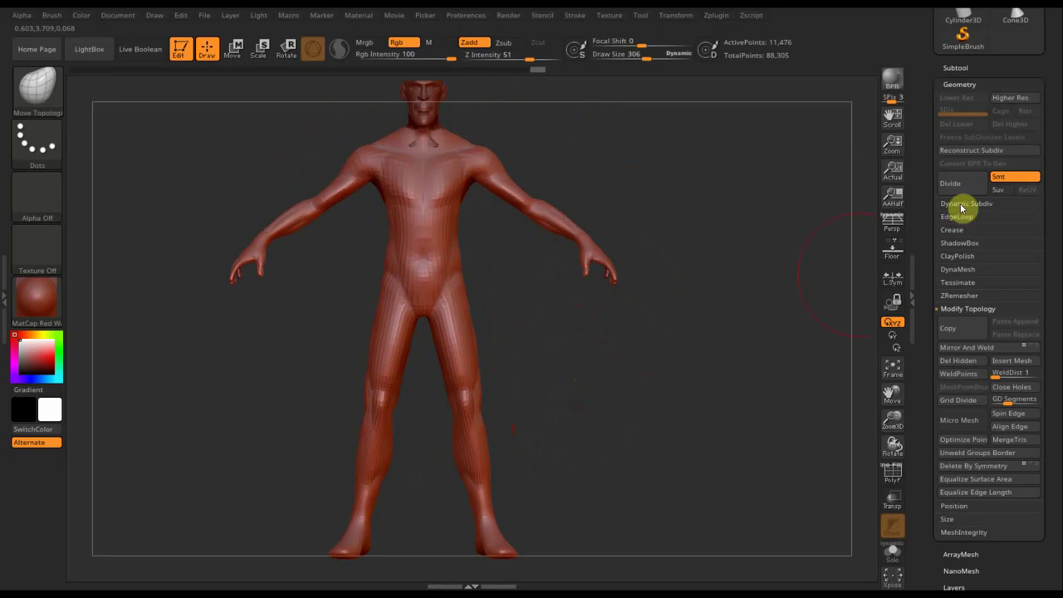
left_click(957, 66)
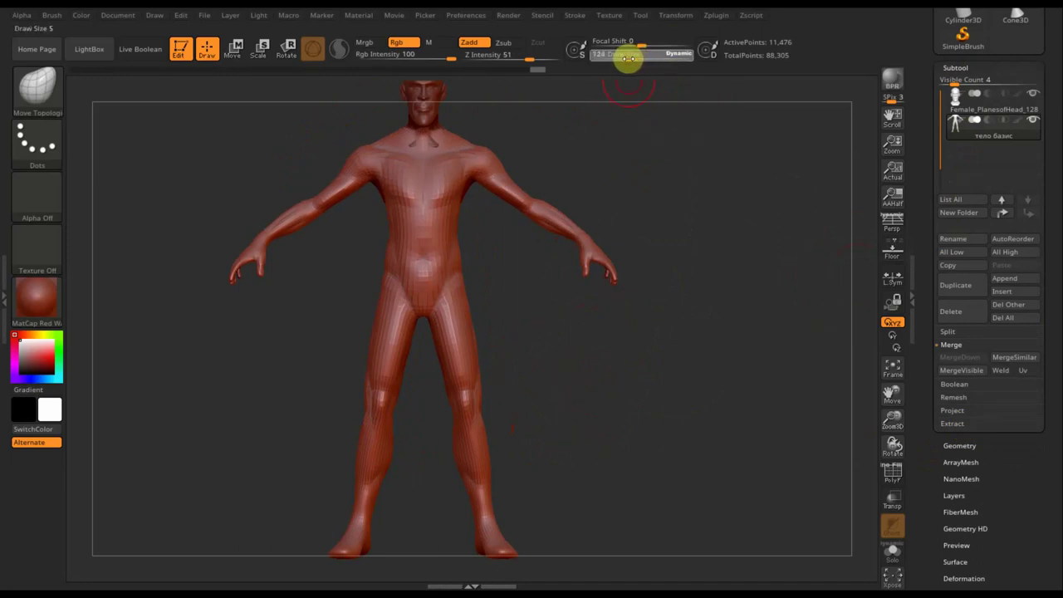
Mask the hips and legs and preview a 0.02-thick extracted trouser shell.
key("ctrl")
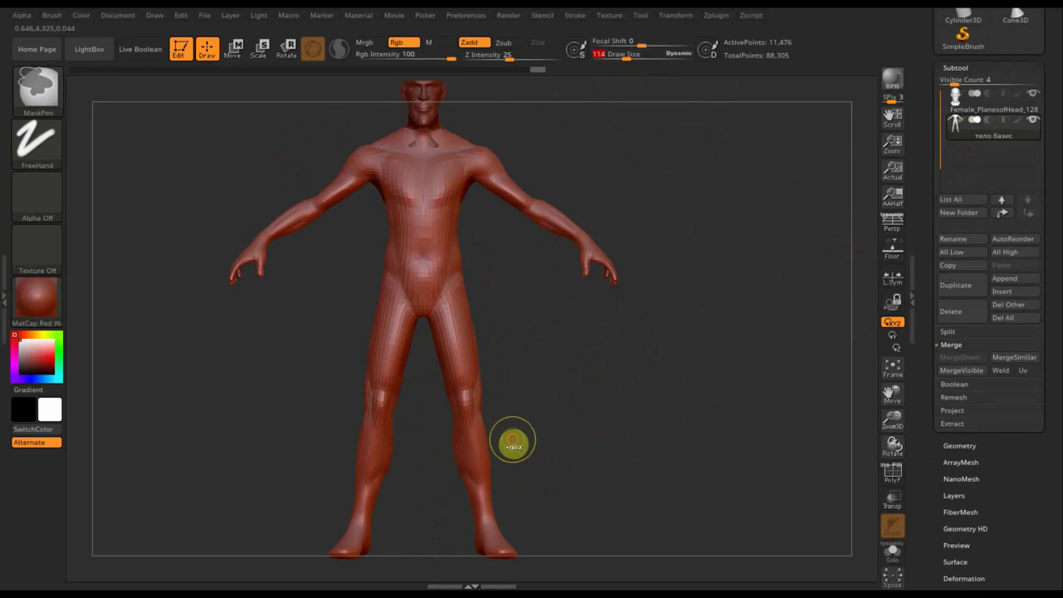
left_click_drag(513, 439, 354, 266, "ctrl")
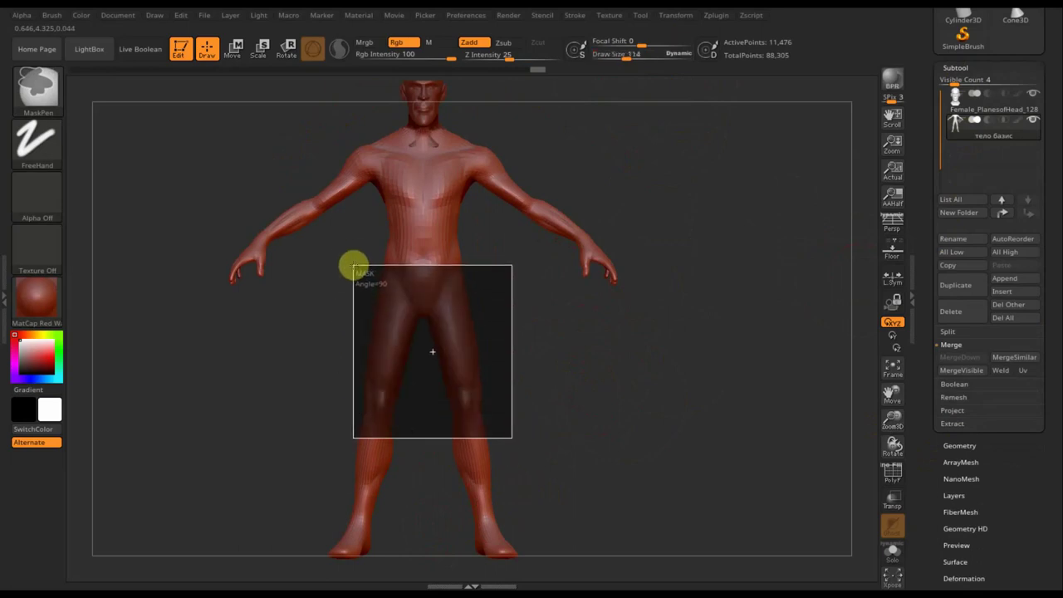
mouse_move(591, 379)
left_mouse_down()
mouse_move(470, 380)
mouse_move(564, 377)
mouse_move(634, 396)
left_mouse_up()
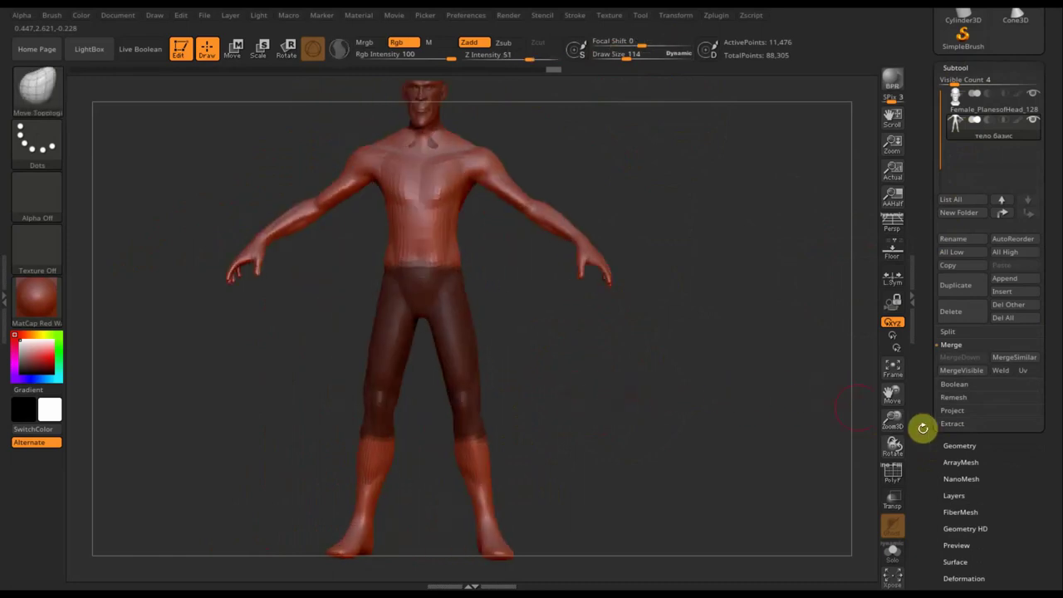
left_click(952, 422)
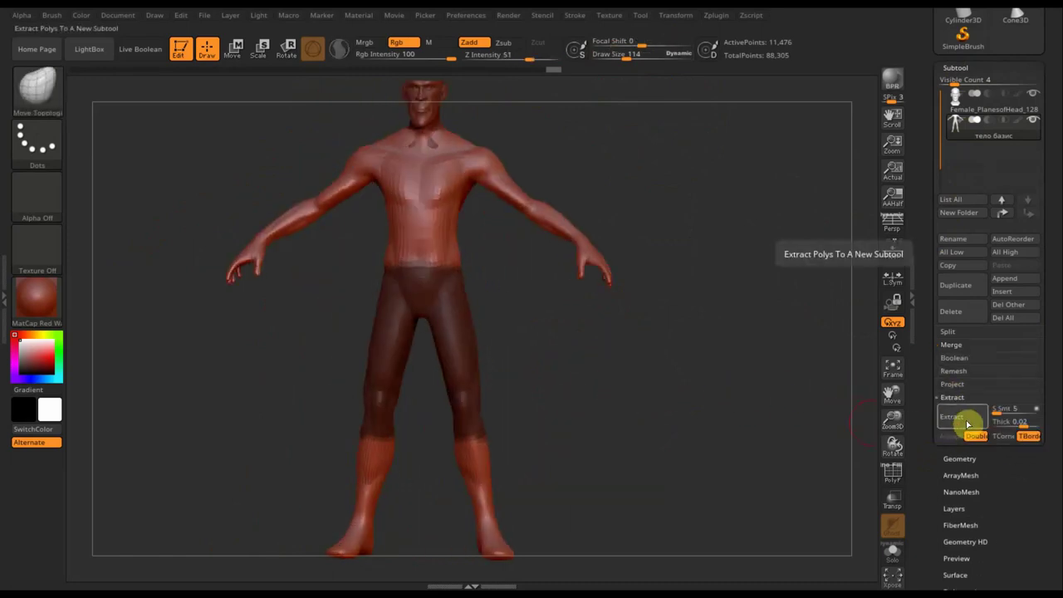
left_click(956, 422)
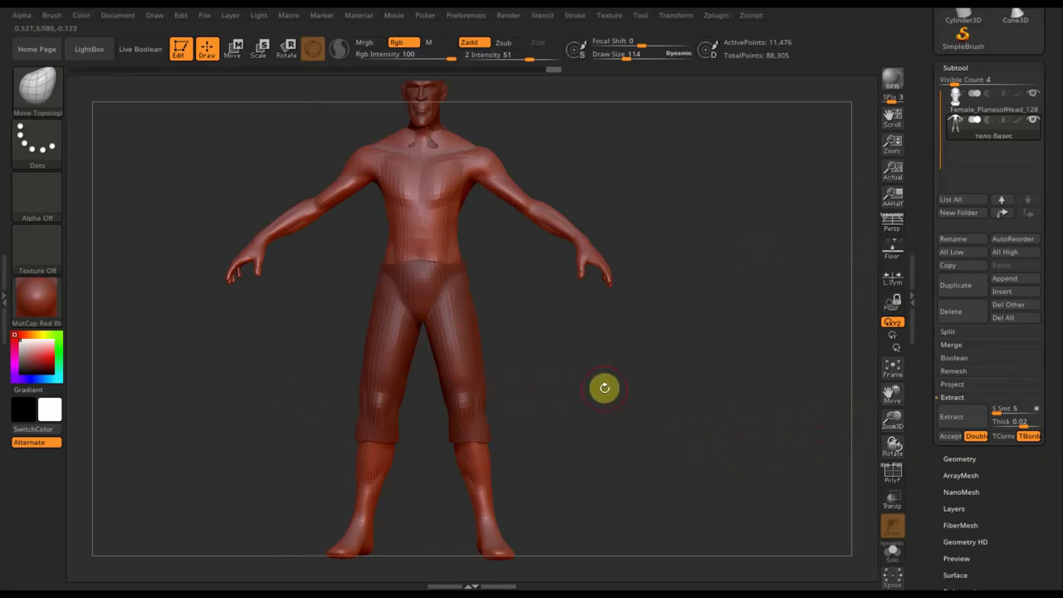
left_click(952, 416)
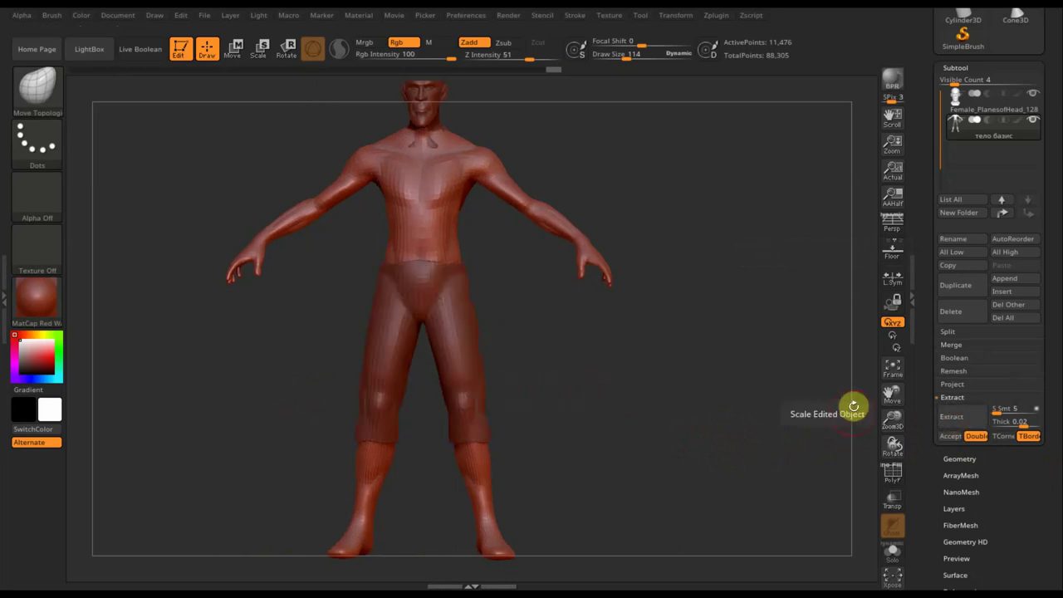
Accept the pants as subtool Extract2, clear the body mask, and enlarge the brush.
left_click(950, 438)
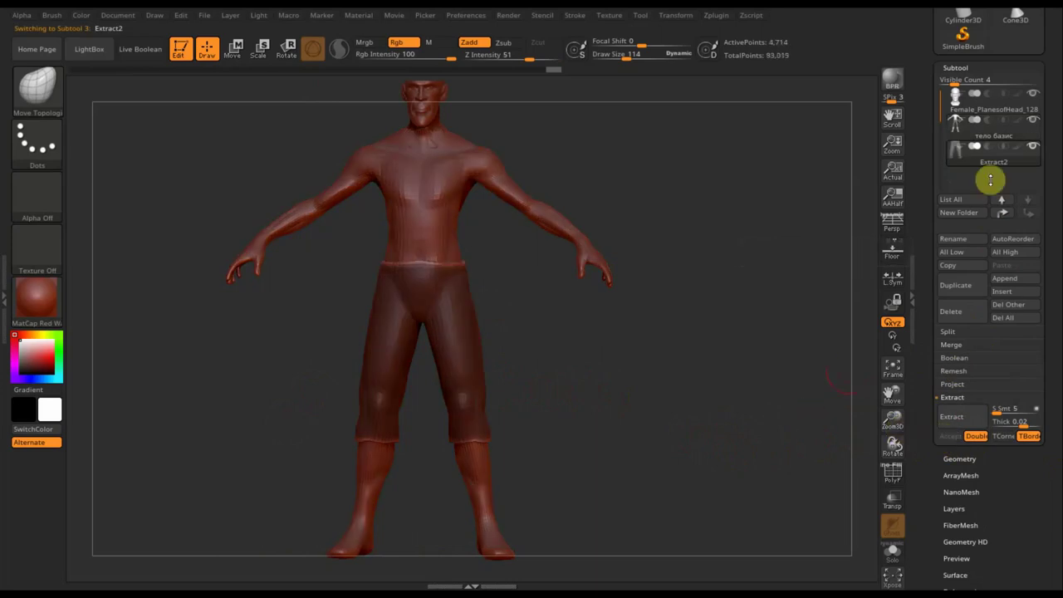
left_click(752, 313, "ctrl")
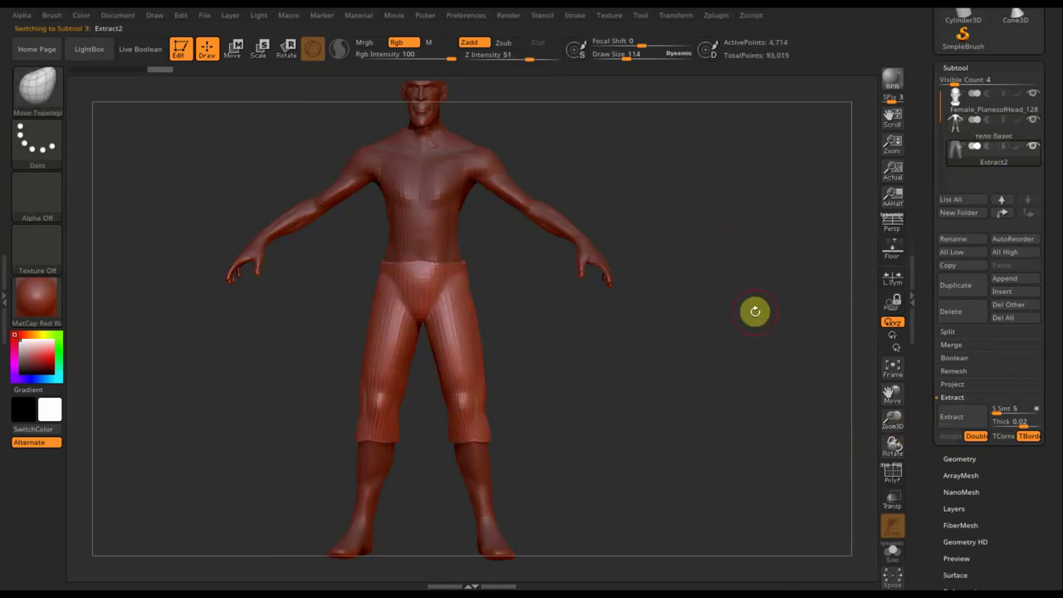
left_click(753, 315, "ctrl")
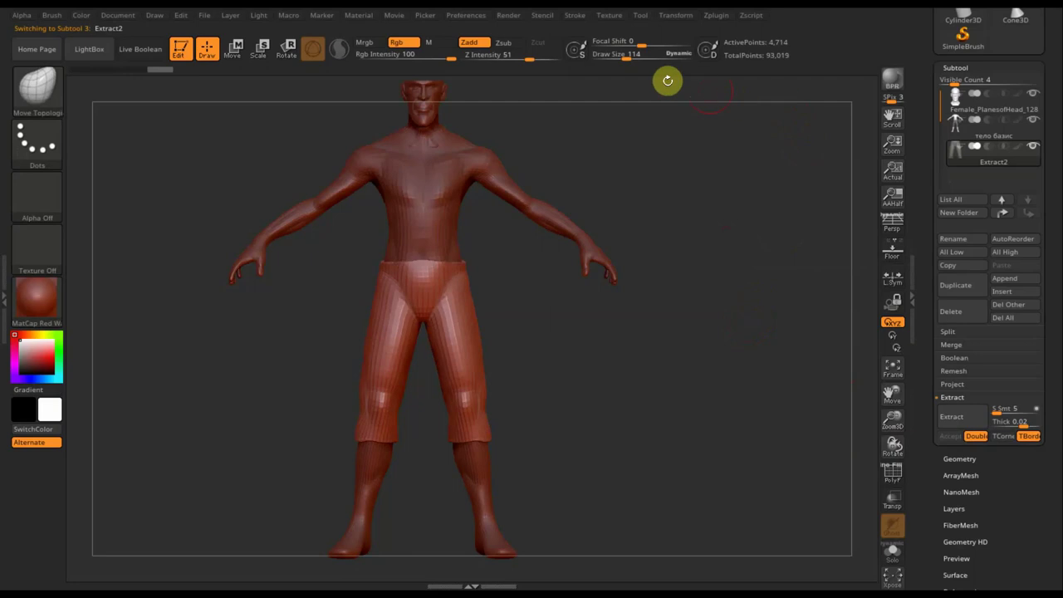
left_click_drag(625, 58, 648, 79)
Smooth the pants surface while rotating around the figure.
key("shift")
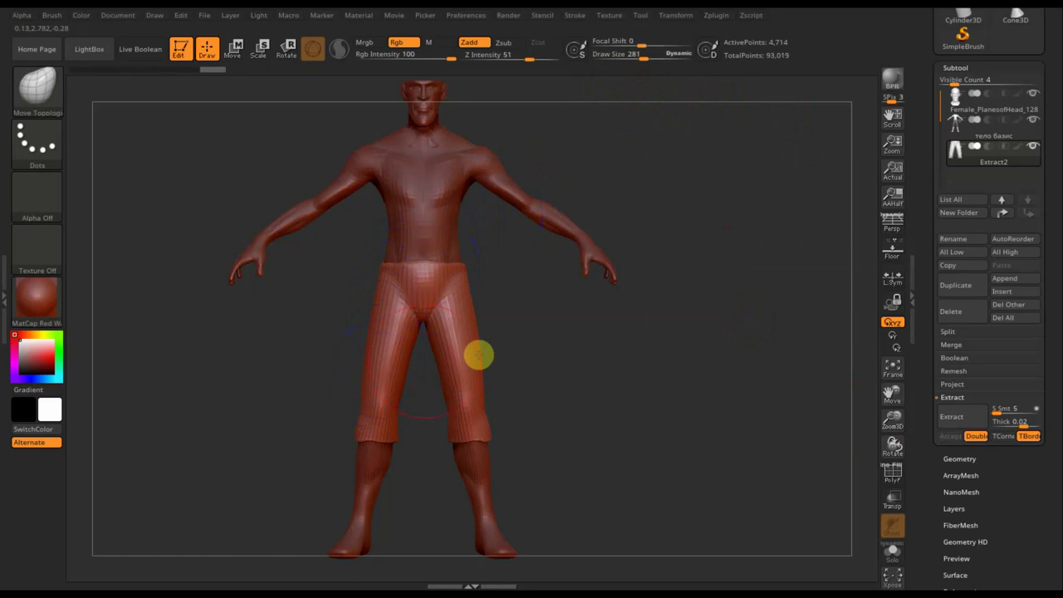
left_click_drag(486, 325, 632, 322)
key("shift")
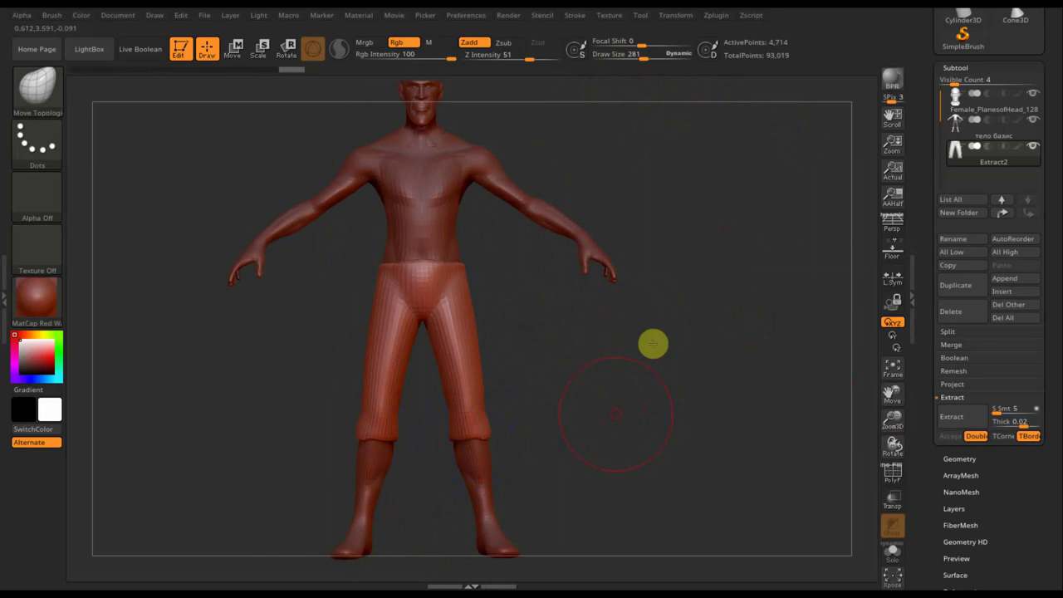
left_click_drag(653, 343, 667, 309, "alt")
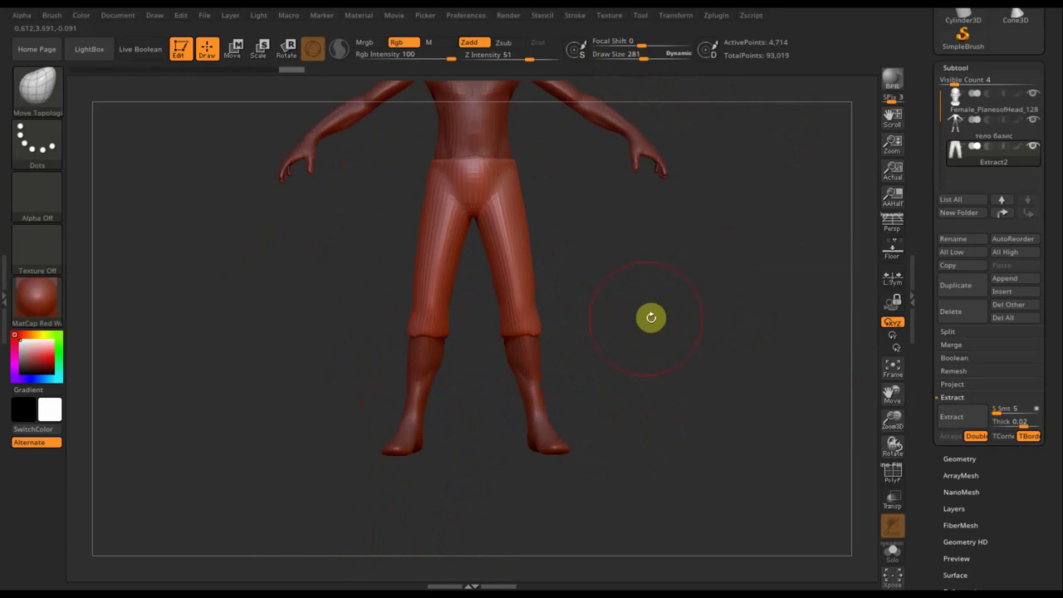
mouse_move(665, 288)
left_mouse_down("alt")
mouse_move(684, 386)
mouse_move(673, 387)
mouse_move(693, 382)
mouse_move(634, 404)
mouse_move(619, 394)
mouse_move(669, 380)
mouse_move(585, 380)
left_mouse_up("alt")
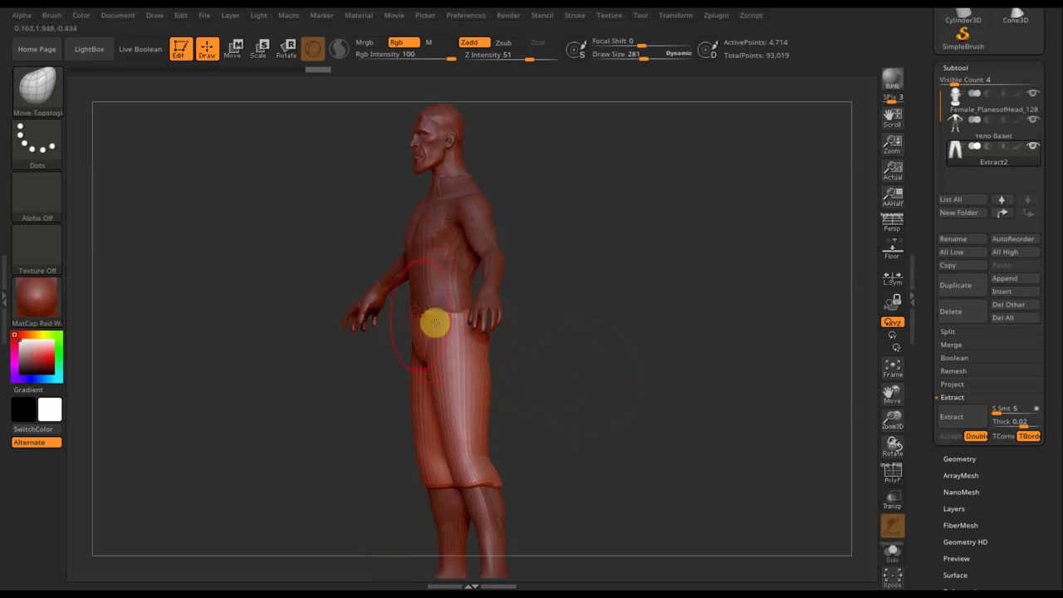
left_click_drag(584, 380, 601, 377)
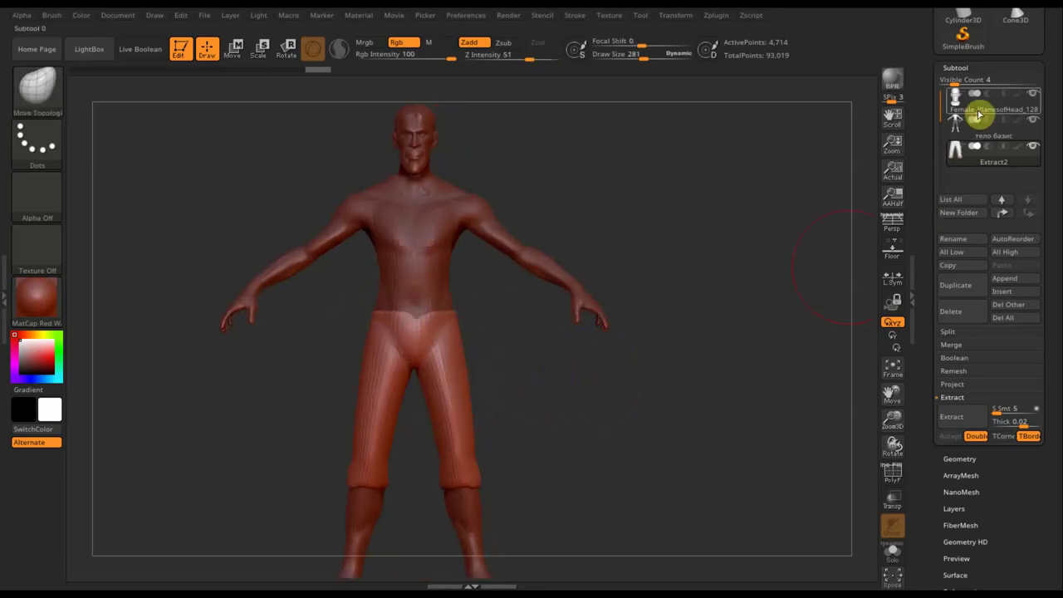
On the тело базис body, MaskPen-paint the upper arms, shoulders and upper back.
left_click(966, 136)
key("ctrl")
mouse_move(597, 375)
left_mouse_down()
mouse_move(669, 406)
mouse_move(653, 392)
left_mouse_up()
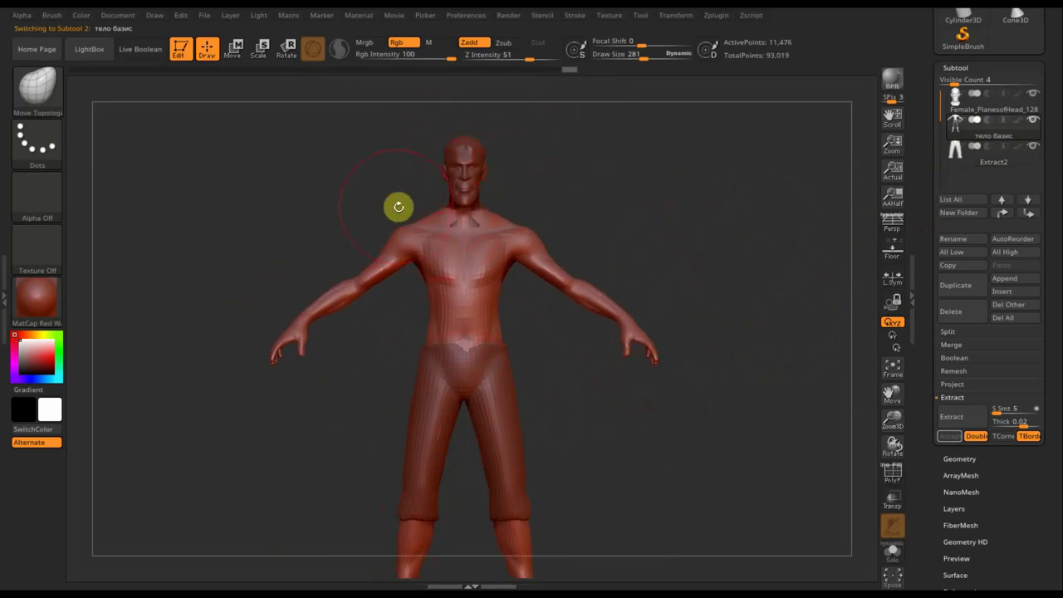
left_click_drag(645, 57, 625, 60)
key("ctrl")
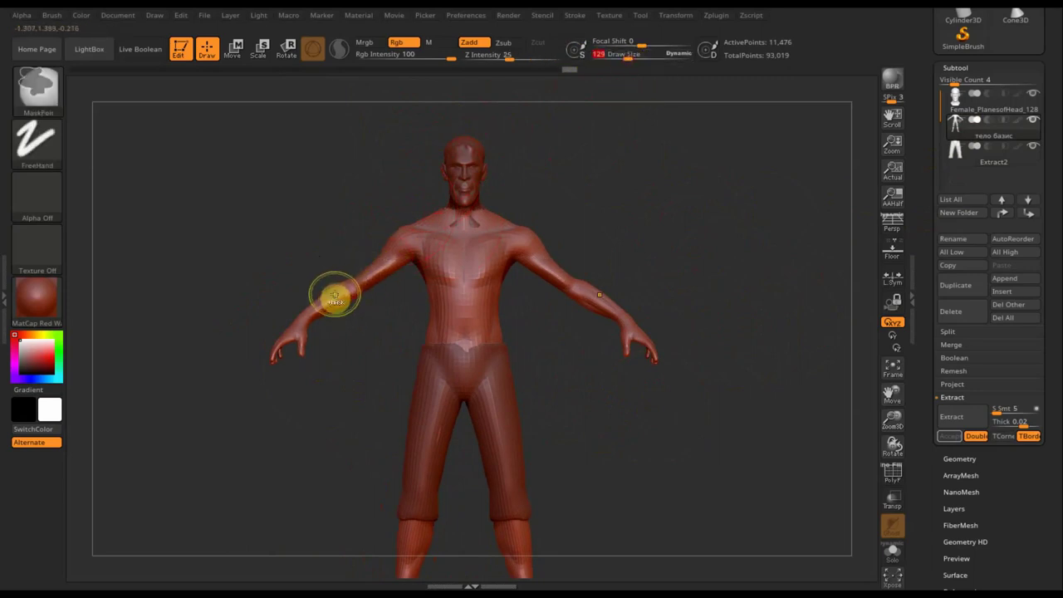
mouse_move(330, 297)
left_mouse_down("ctrl")
mouse_move(415, 229)
mouse_move(461, 230)
mouse_move(437, 260)
mouse_move(473, 273)
mouse_move(489, 257)
mouse_move(479, 308)
mouse_move(462, 330)
left_mouse_up("ctrl")
left_click_drag(657, 240, 554, 247)
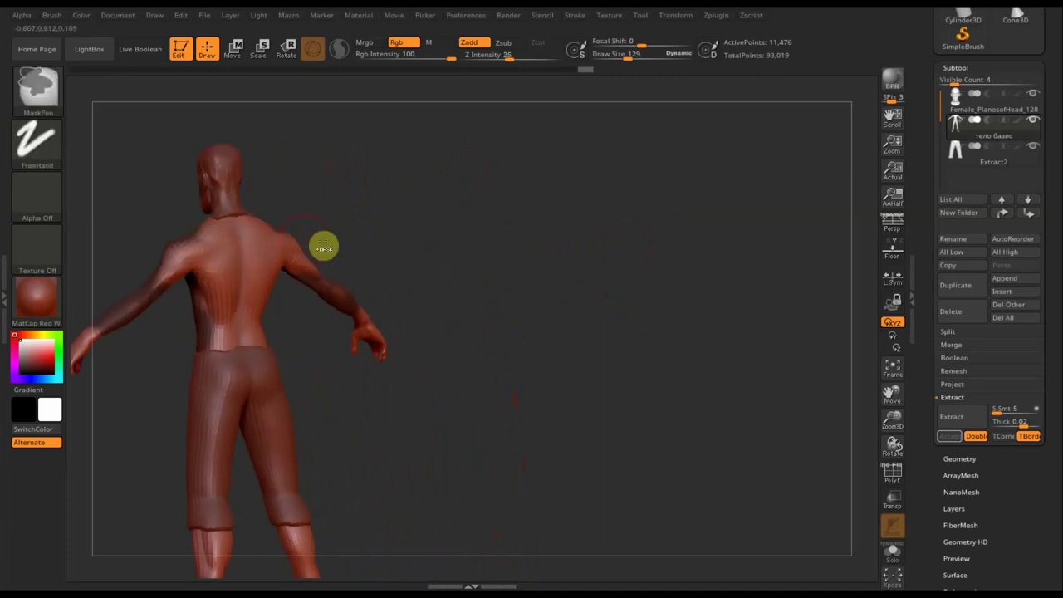
left_click_drag(387, 230, 573, 220)
key("ctrl")
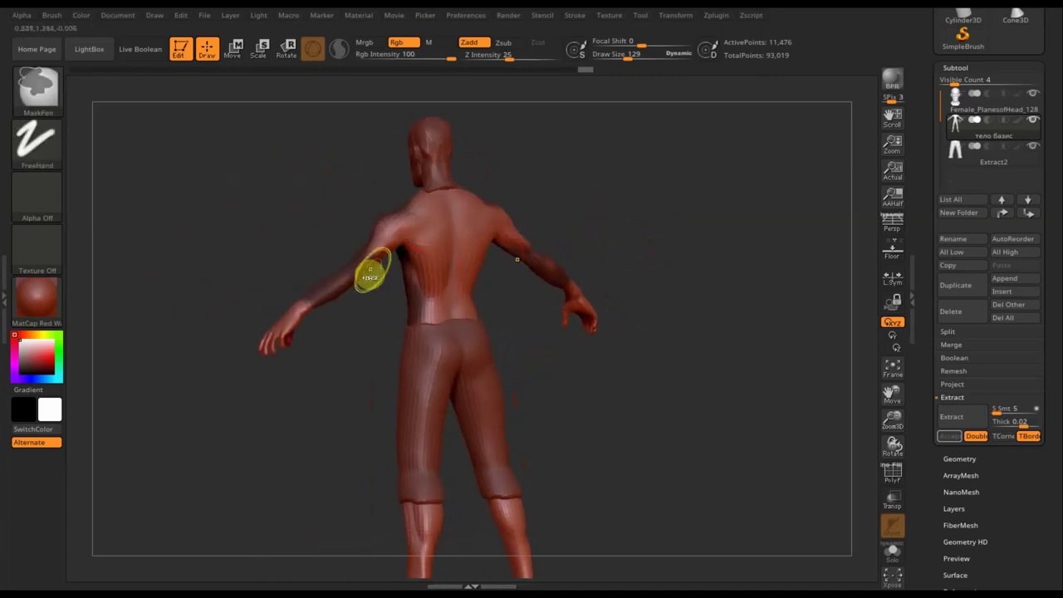
mouse_move(432, 227)
left_mouse_down("ctrl")
mouse_move(423, 209)
mouse_move(481, 195)
mouse_move(408, 197)
mouse_move(480, 198)
mouse_move(418, 257)
mouse_move(454, 251)
mouse_move(424, 308)
mouse_move(486, 308)
left_mouse_up("ctrl")
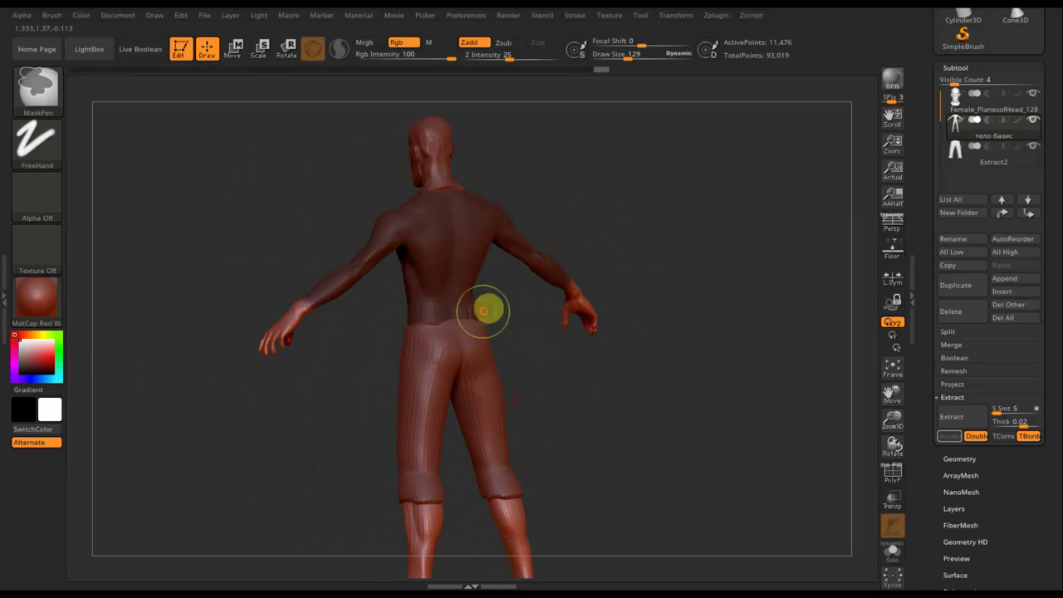
Hide the head subtool and box-mask the torso and arms.
left_click(1033, 96)
mouse_move(736, 247)
left_mouse_down()
mouse_move(767, 332)
mouse_move(790, 292)
mouse_move(786, 243)
mouse_move(772, 239)
left_mouse_up()
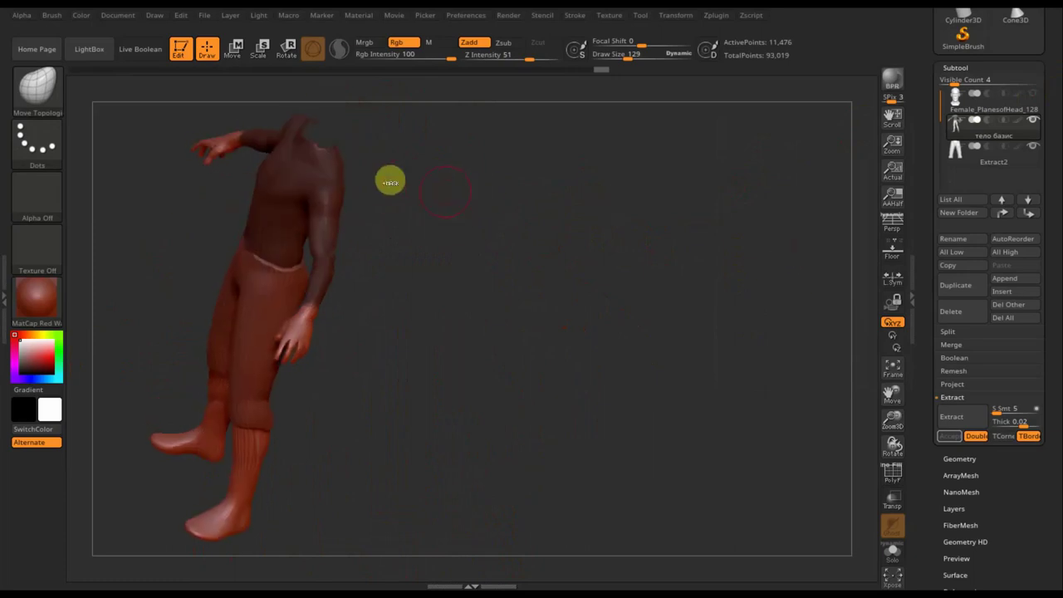
mouse_move(358, 169)
left_mouse_down()
mouse_move(470, 190)
mouse_move(487, 209)
left_mouse_up()
key("ctrl")
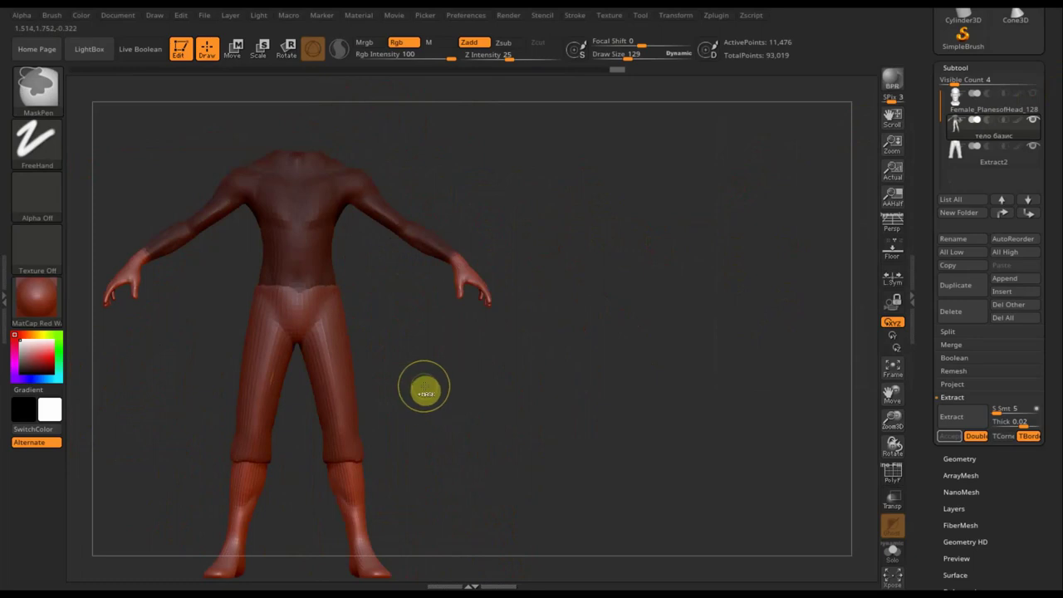
key("ctrl")
mouse_move(438, 405)
left_mouse_down("ctrl")
mouse_move(227, 284)
mouse_move(214, 290)
left_mouse_up("ctrl")
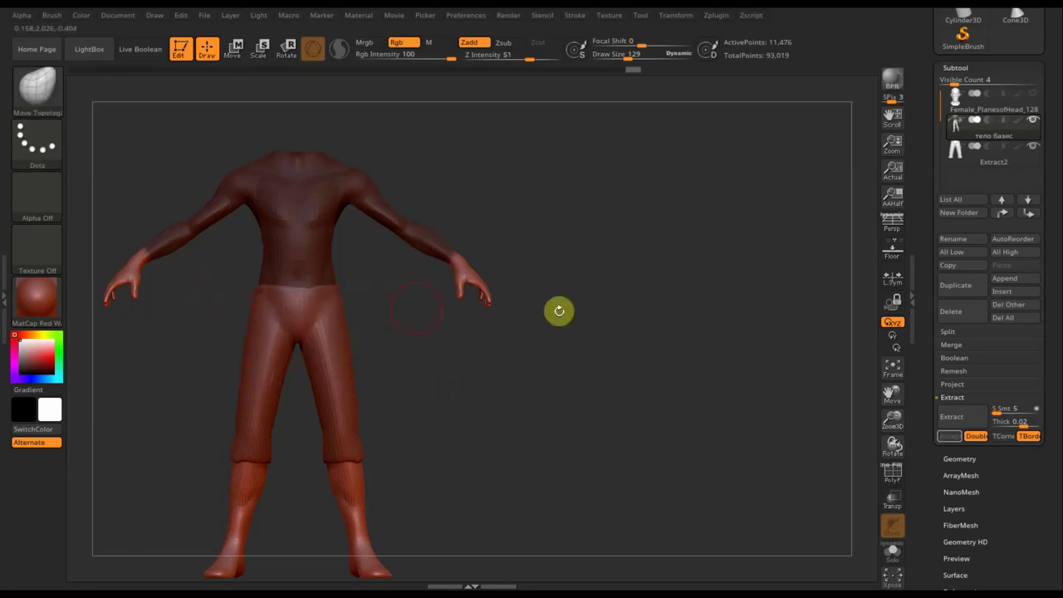
Extract a thinner shell from the masked torso and arms and accept it as Extract4.
left_click(966, 419)
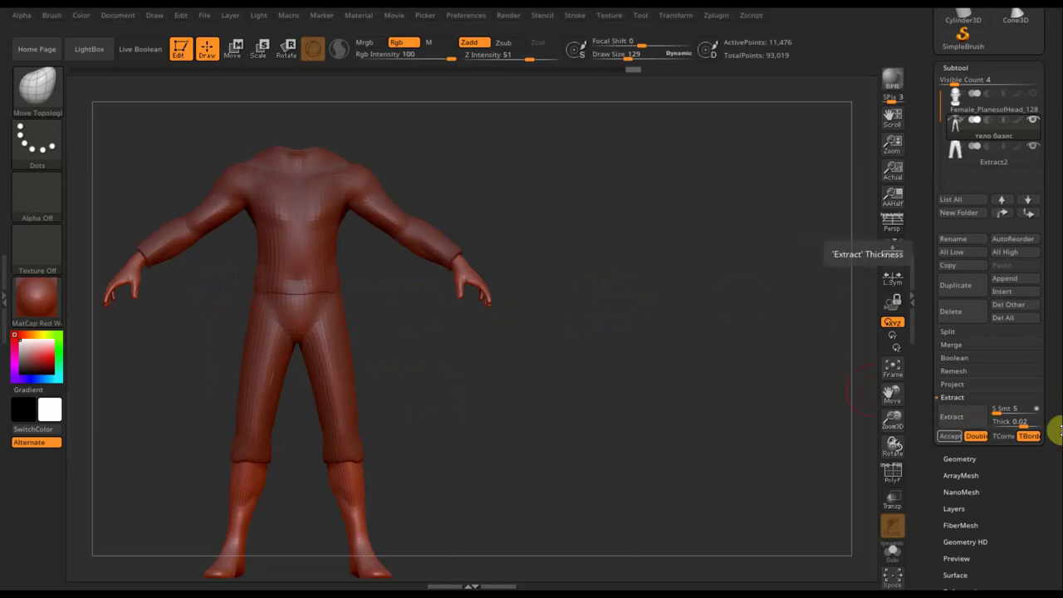
left_click_drag(1021, 422, 971, 422)
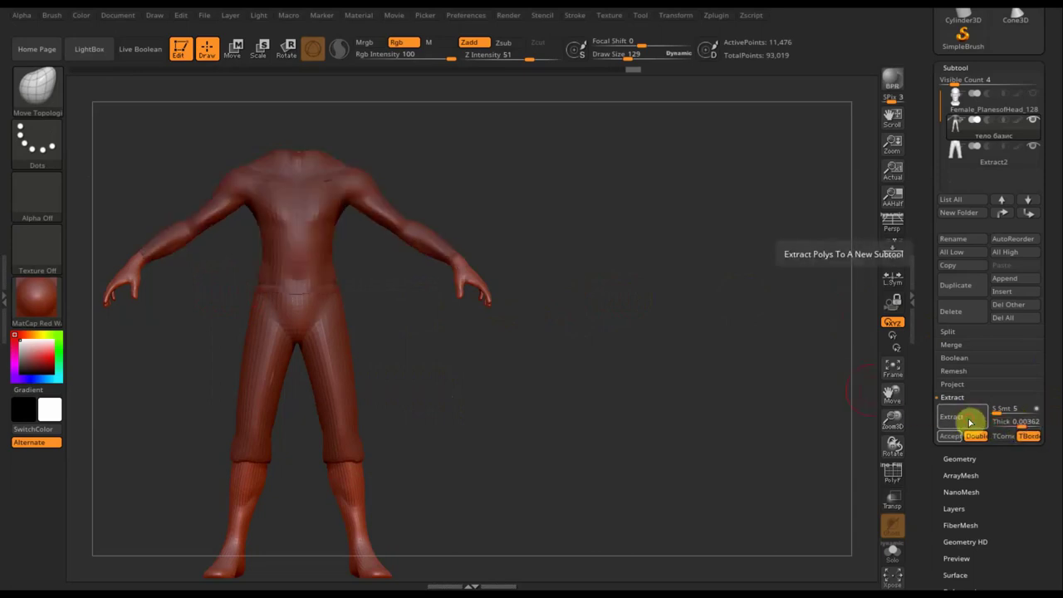
left_click(737, 271)
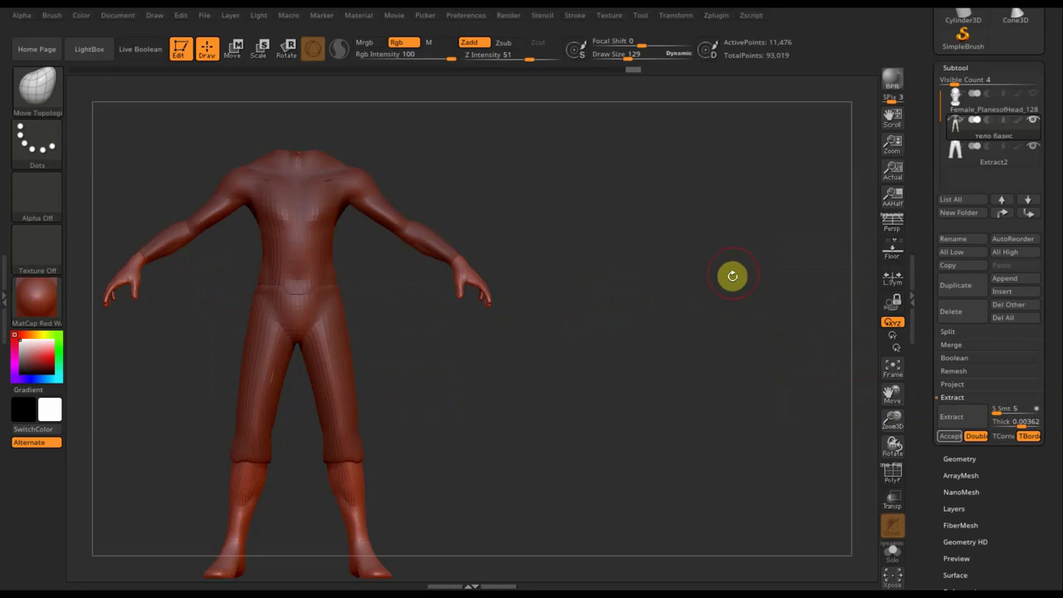
left_click(952, 436)
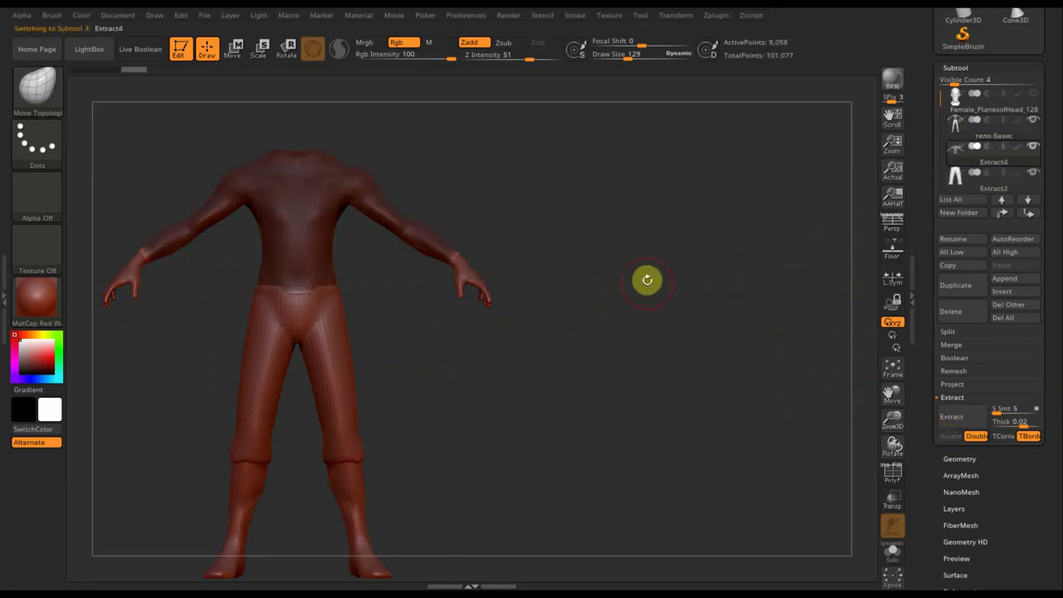
mouse_move(646, 252)
left_mouse_down()
mouse_move(735, 261)
mouse_move(690, 297)
mouse_move(695, 351)
mouse_move(731, 332)
mouse_move(666, 270)
mouse_move(632, 318)
mouse_move(648, 278)
mouse_move(667, 380)
mouse_move(684, 238)
mouse_move(677, 275)
mouse_move(722, 235)
mouse_move(683, 273)
mouse_move(698, 266)
left_mouse_up()
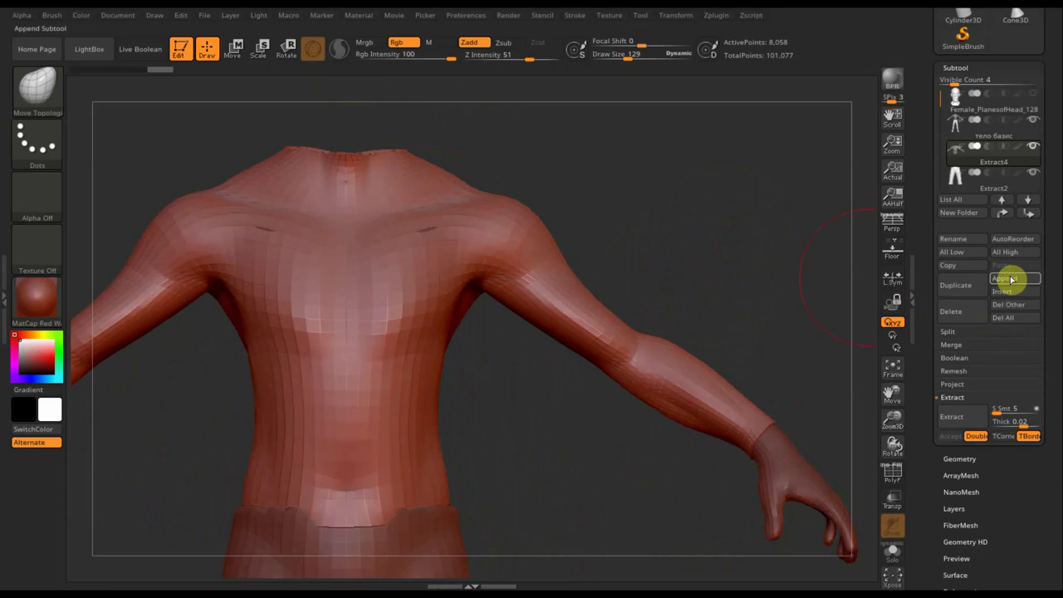
Reduce the brush Draw Size and hide the body subtool so the shirt shows alone.
left_click(1004, 278)
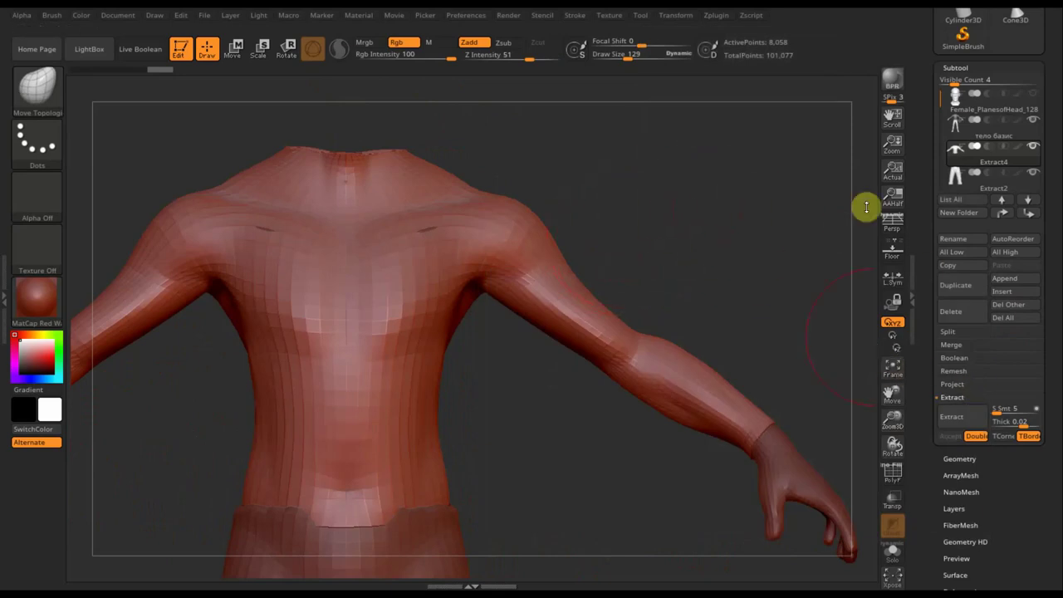
left_click_drag(623, 58, 612, 60)
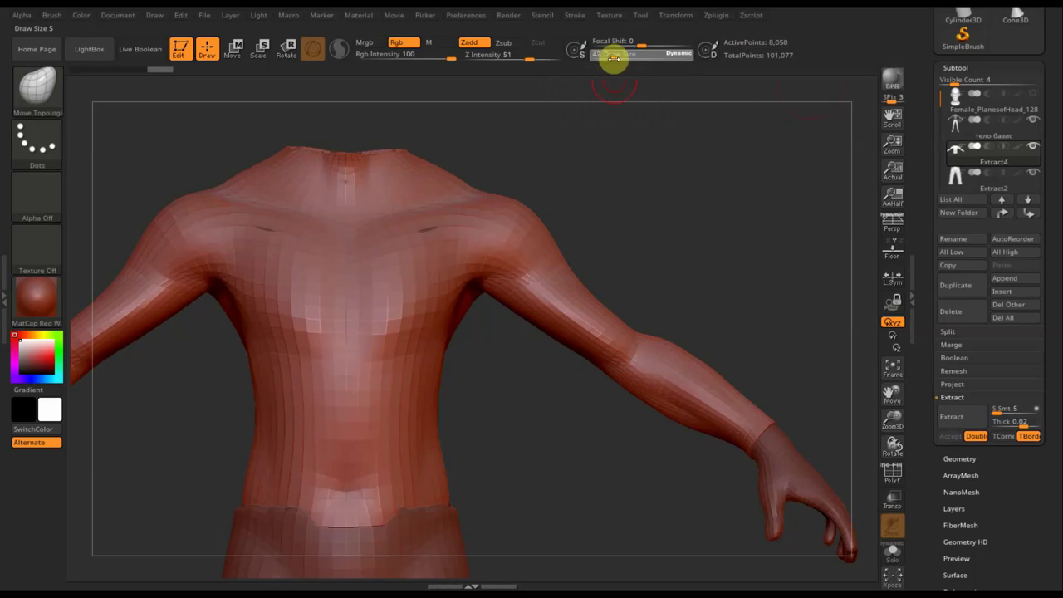
left_click_drag(631, 157, 637, 265)
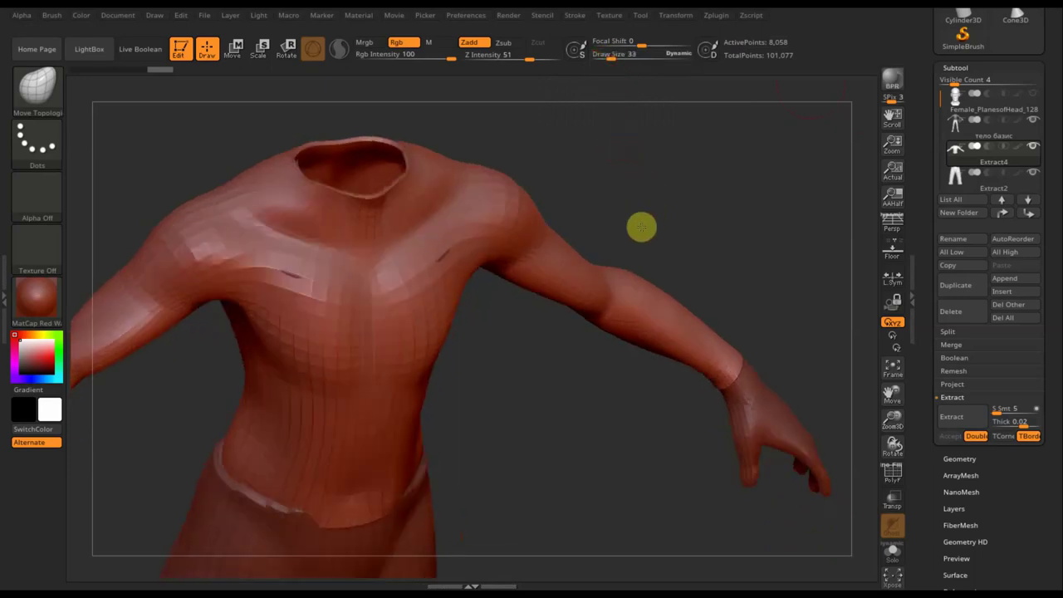
left_click_drag(548, 359, 656, 386)
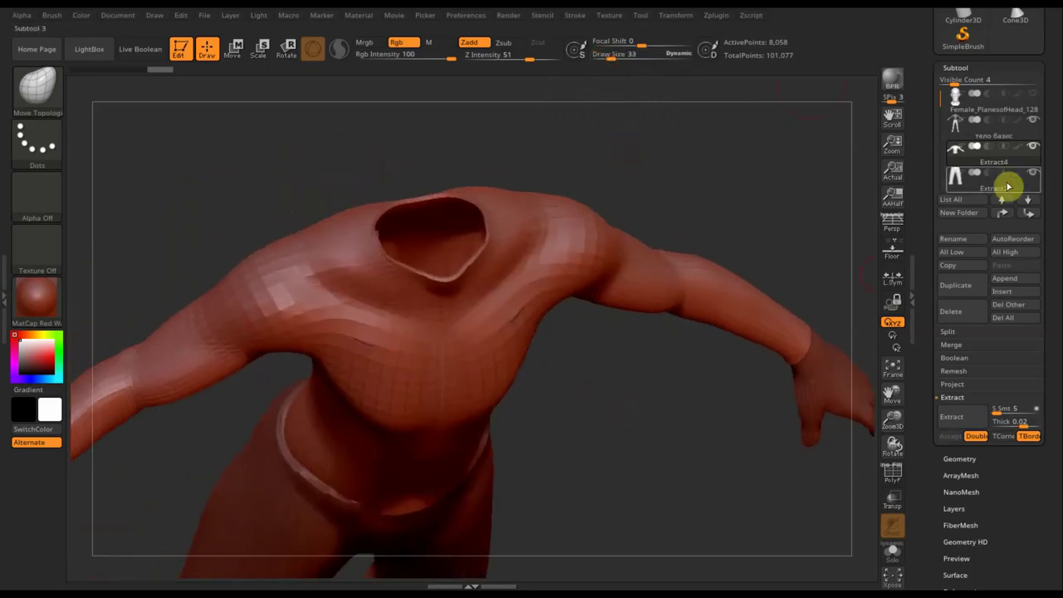
left_click(1034, 149)
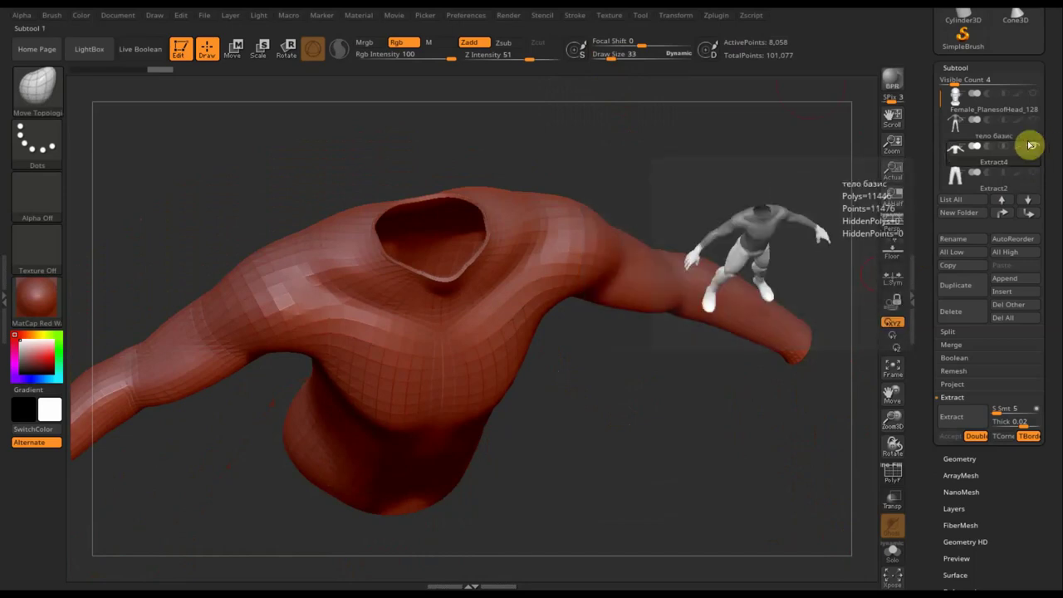
left_click_drag(739, 199, 363, 263)
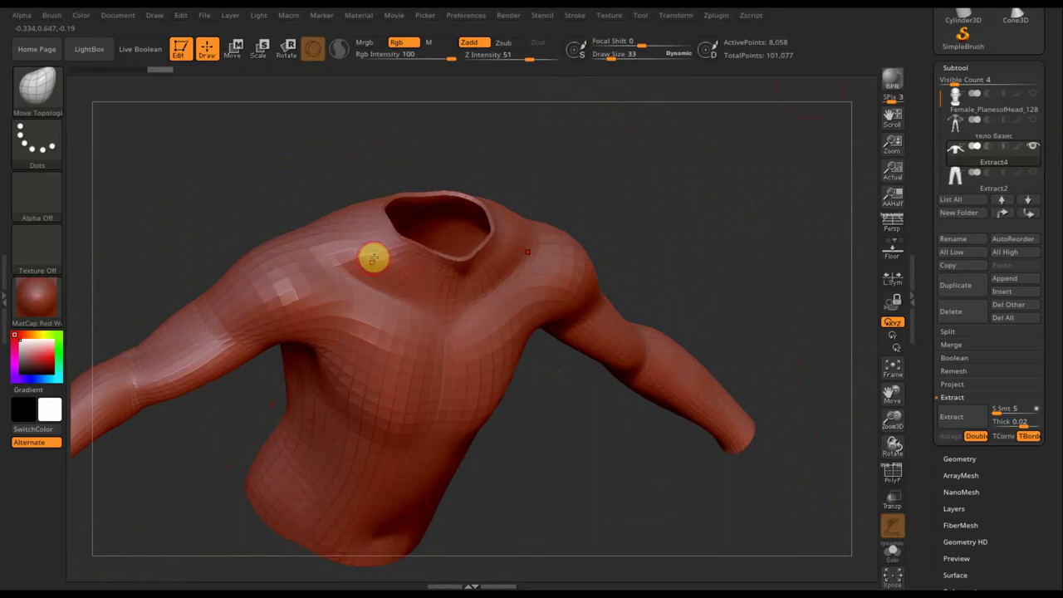
Clear the mask near the neckline and subdivide the shirt with Ctrl+D.
key("ctrl")
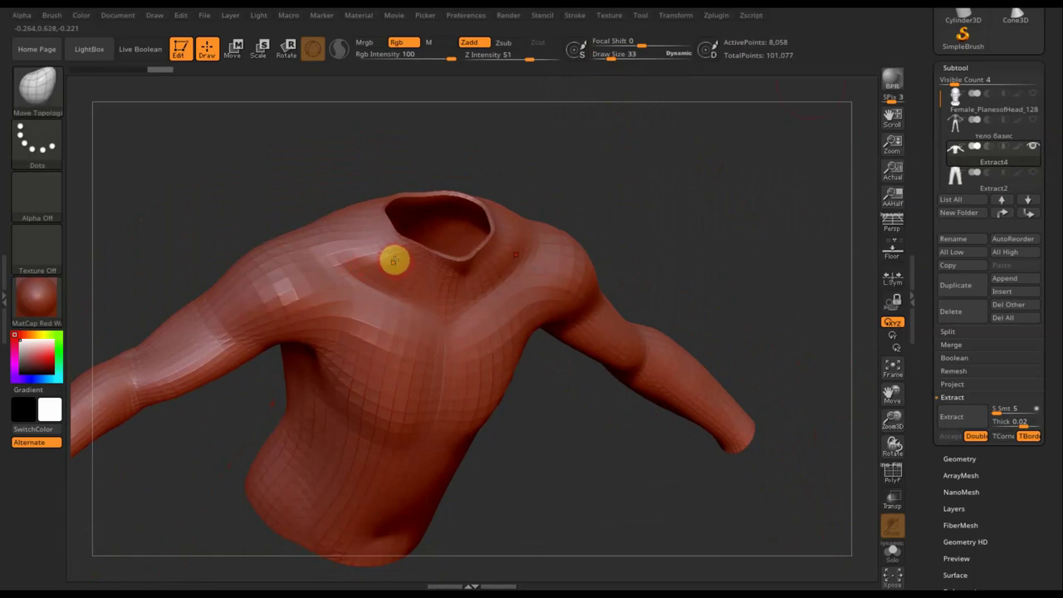
key("ctrl")
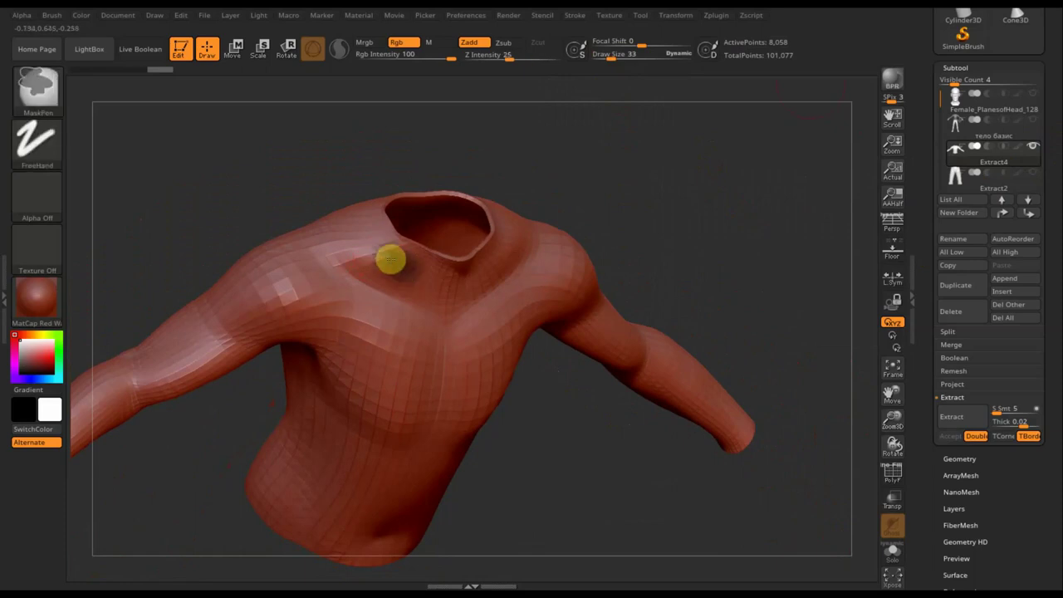
left_click_drag(648, 221, 660, 222, "ctrl")
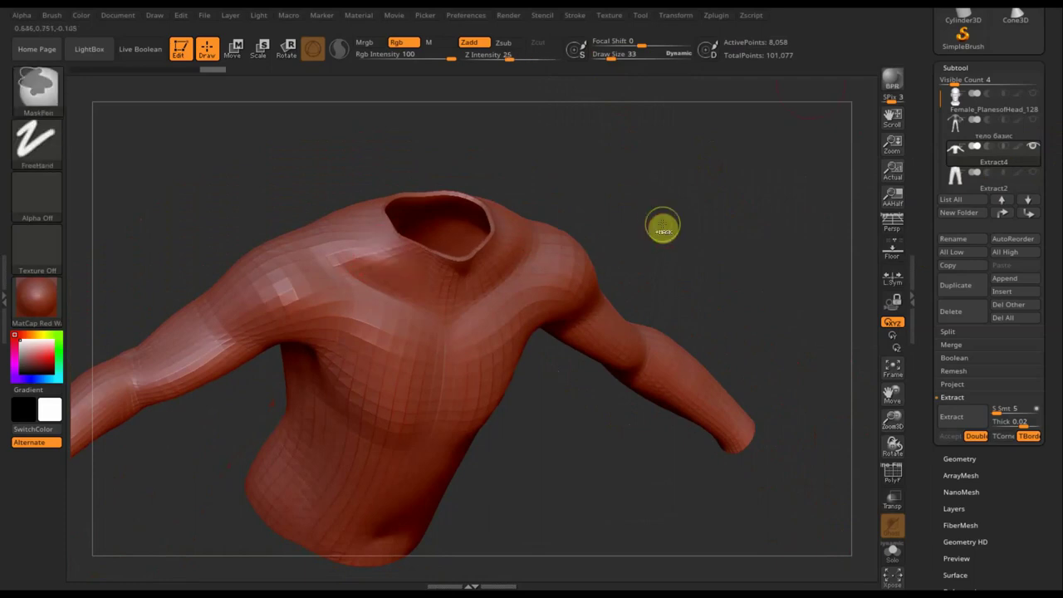
key("ctrl+d")
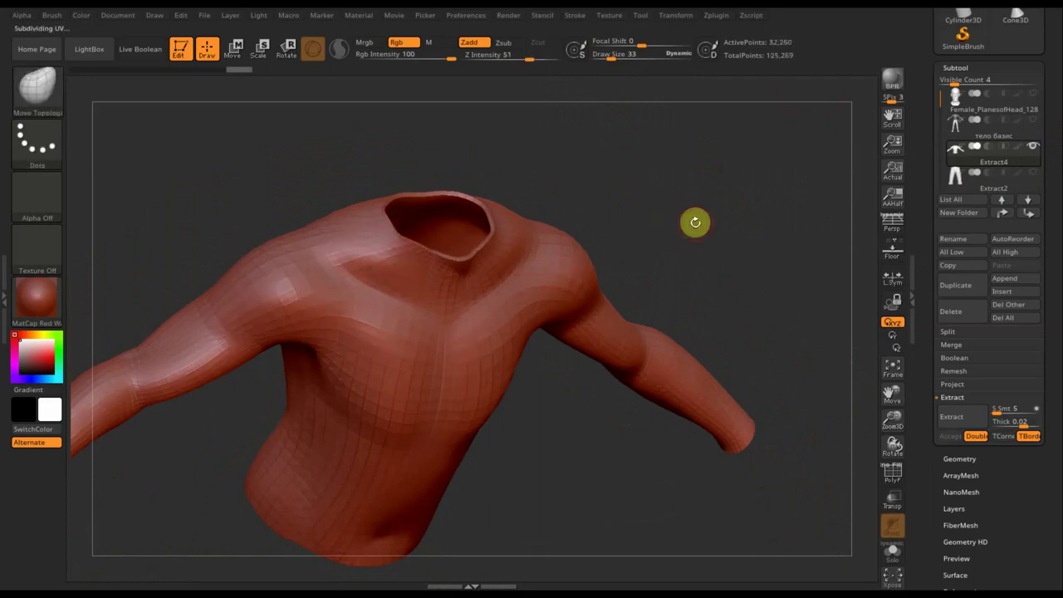
Mask a collar patch and preview an extraction, then discard it and clear all masking.
key("ctrl")
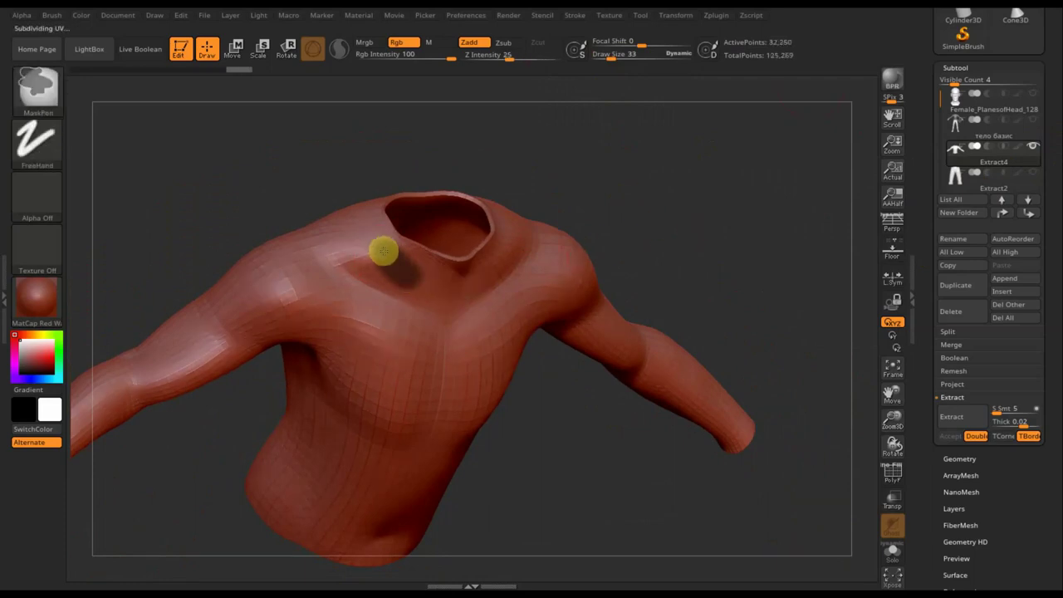
left_click_drag(731, 174, 740, 283)
mouse_move(686, 307)
left_mouse_down()
mouse_move(707, 335)
mouse_move(489, 229)
left_mouse_up()
key("ctrl")
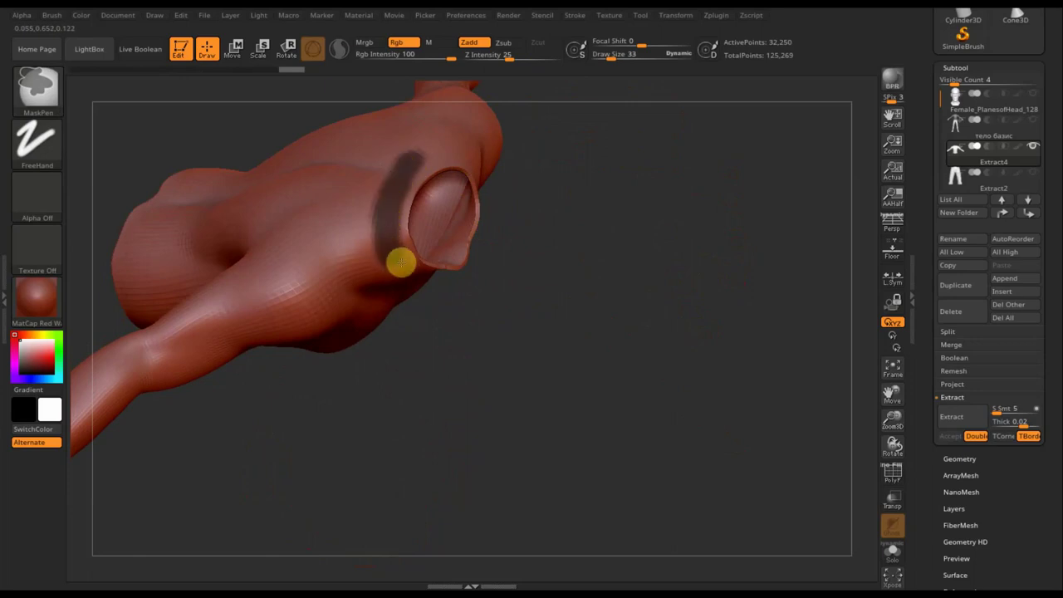
left_click_drag(577, 316, 551, 221)
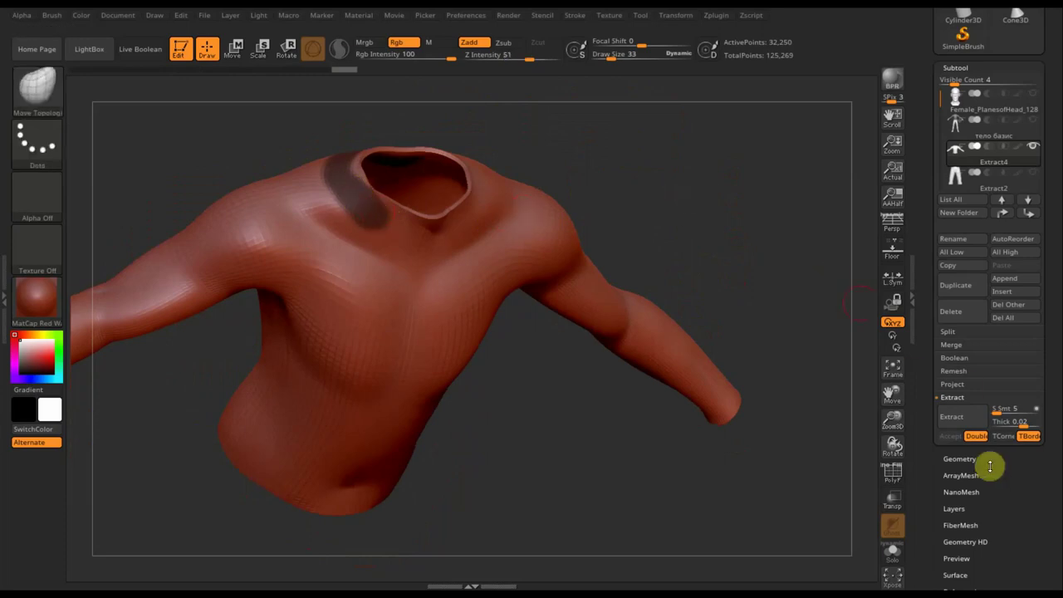
left_click(966, 421)
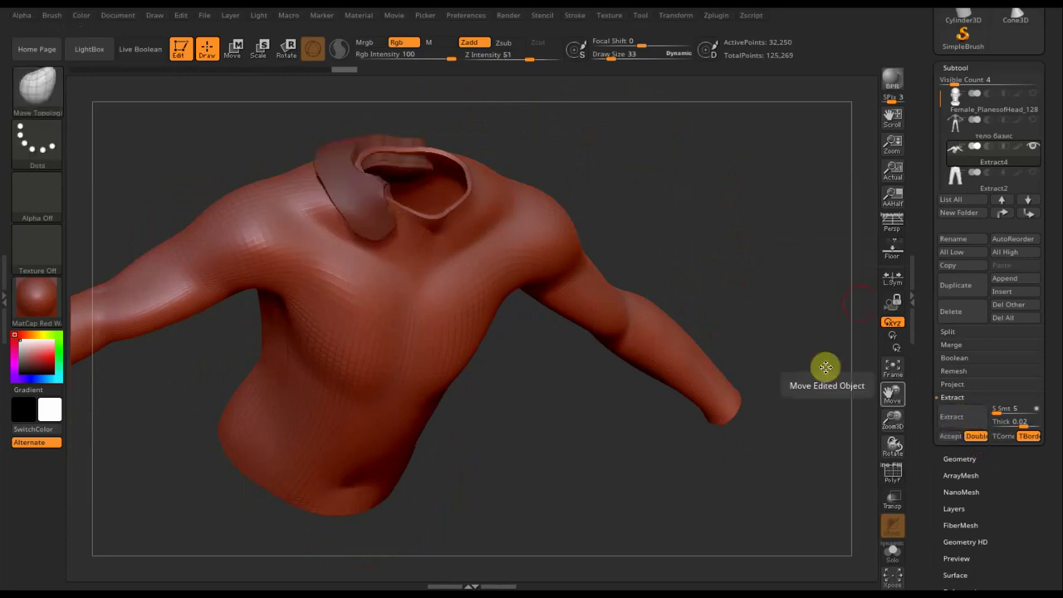
mouse_move(824, 368)
left_mouse_down()
mouse_move(788, 351)
mouse_move(778, 310)
mouse_move(660, 259)
left_mouse_up()
left_click(653, 167, "ctrl")
left_click_drag(659, 171, 695, 220, "ctrl")
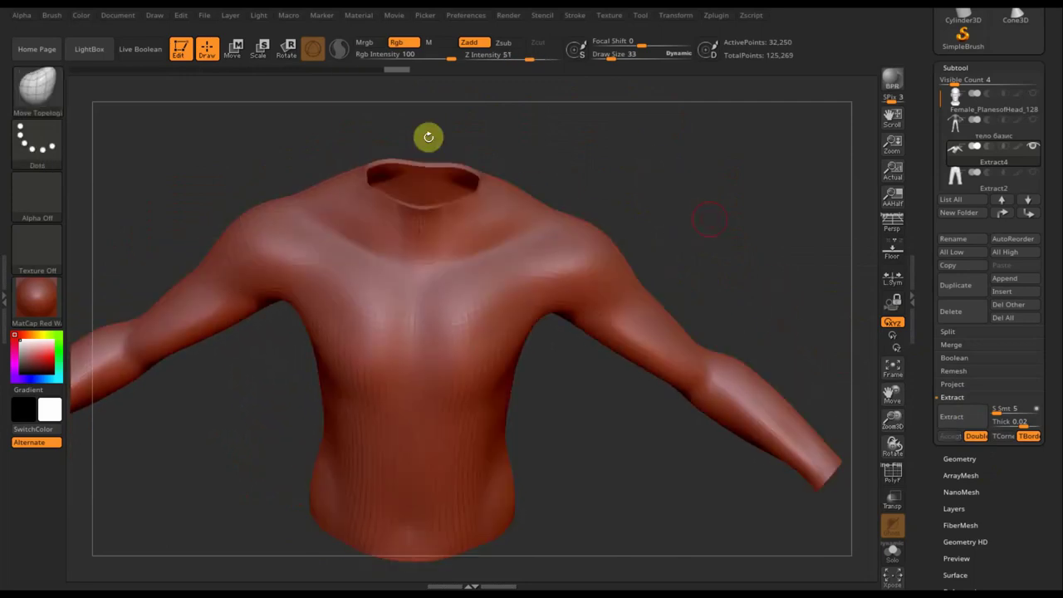
left_click(52, 16)
Enable BackfaceMask in the brush's Auto Masking options.
scroll(174, 374, "down", 2)
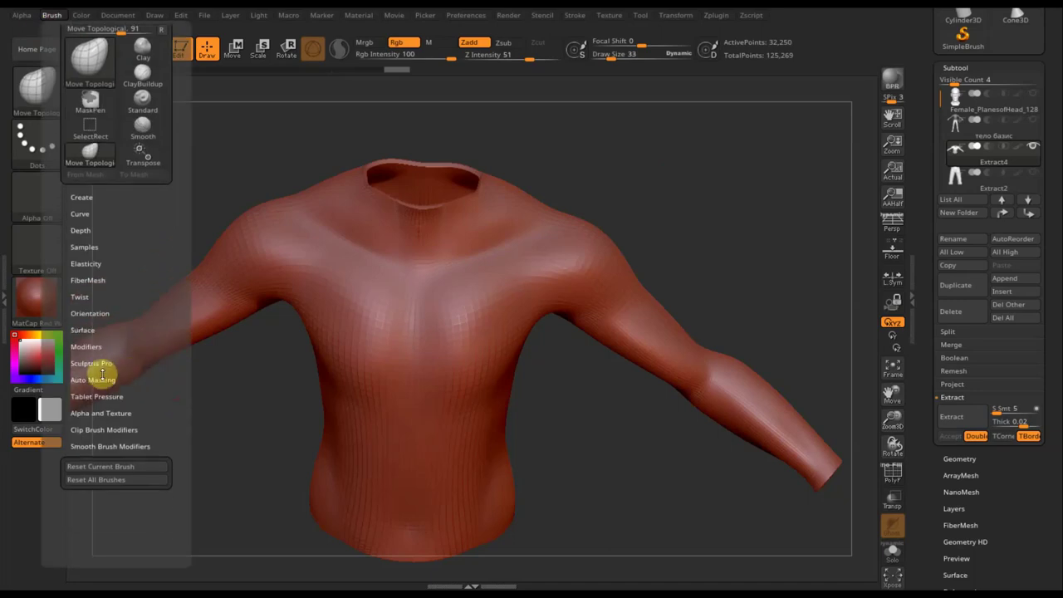
key("ctrl")
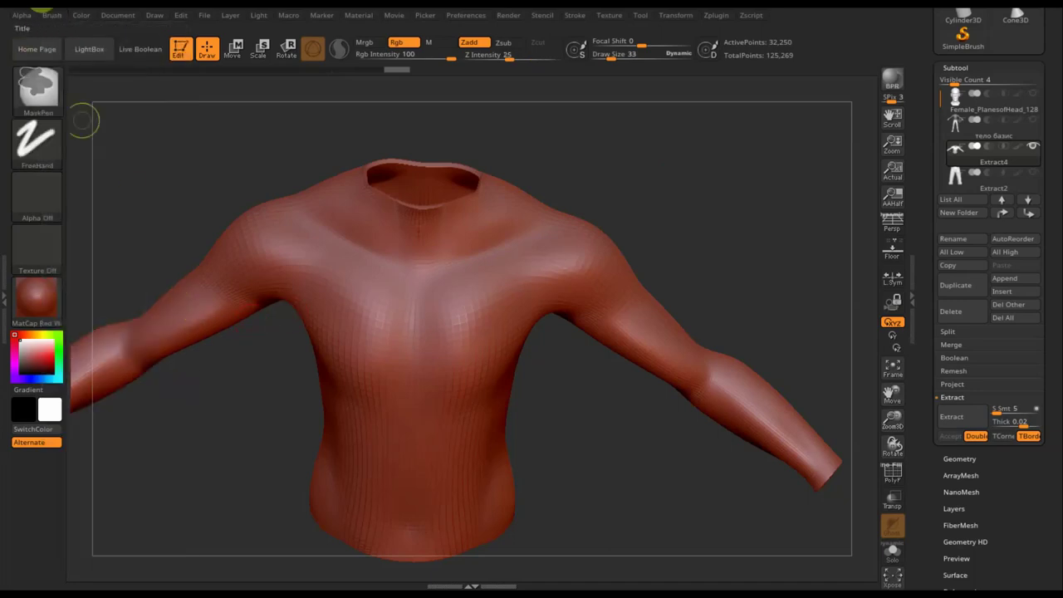
left_click(51, 15)
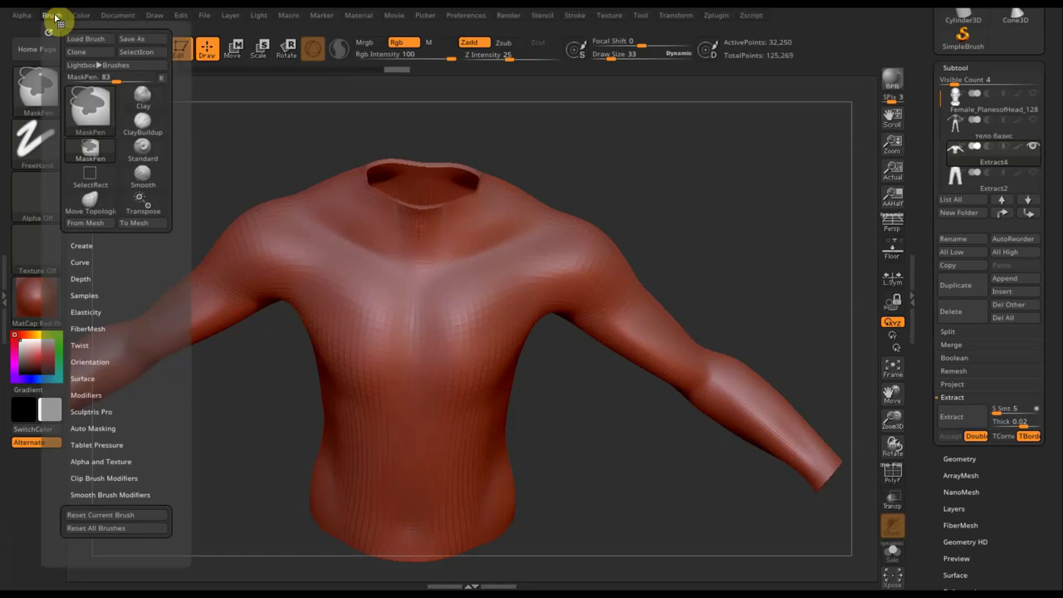
left_click(93, 428)
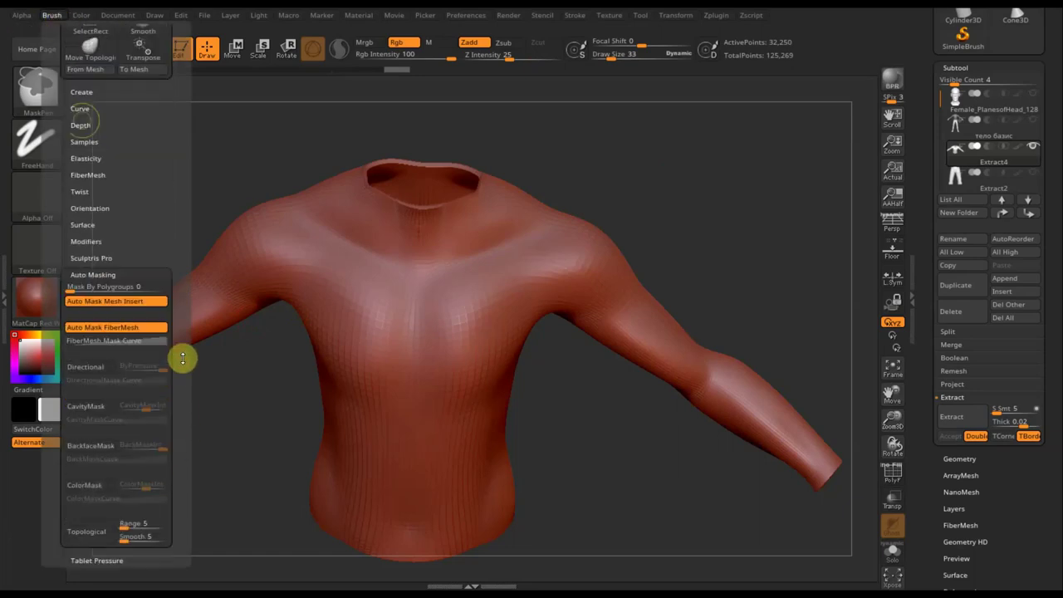
left_click(89, 453)
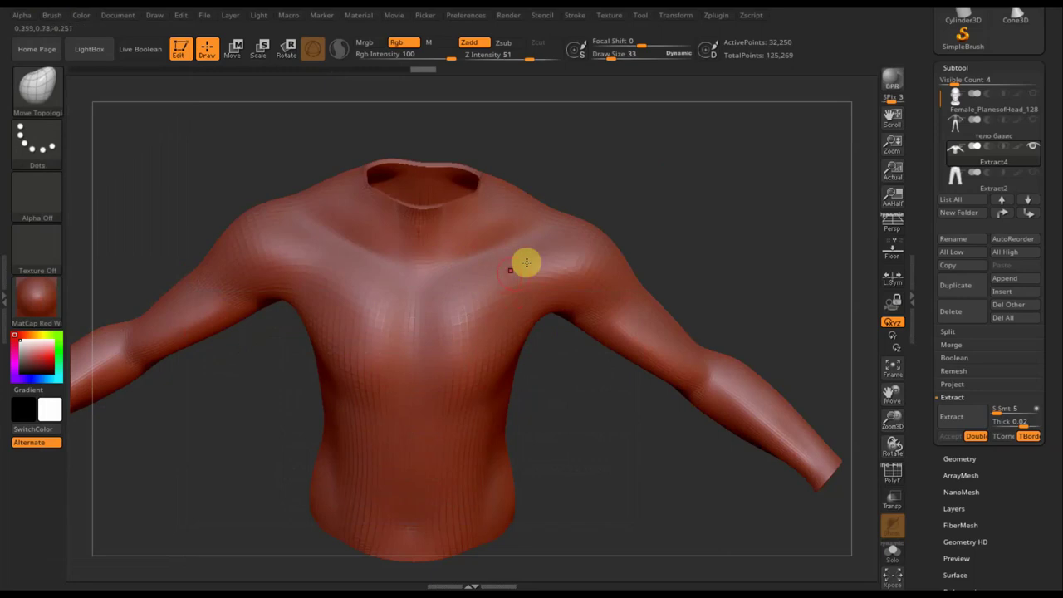
Mask a patch over the left-shoulder collar area and extract it as a thick Extract6 plate.
left_click_drag(493, 268, 471, 295, "ctrl")
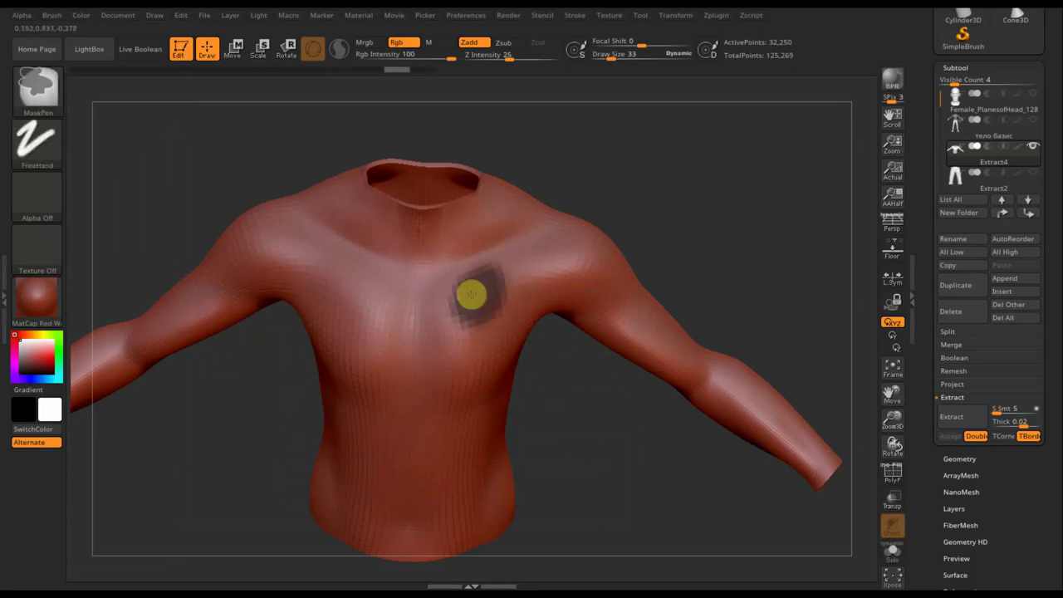
mouse_move(644, 527)
left_mouse_down()
mouse_move(640, 387)
mouse_move(660, 269)
mouse_move(612, 398)
mouse_move(620, 434)
mouse_move(693, 257)
left_mouse_up()
mouse_move(693, 219)
left_mouse_down("ctrl")
mouse_move(752, 385)
mouse_move(382, 244)
left_mouse_up("ctrl")
key("ctrl")
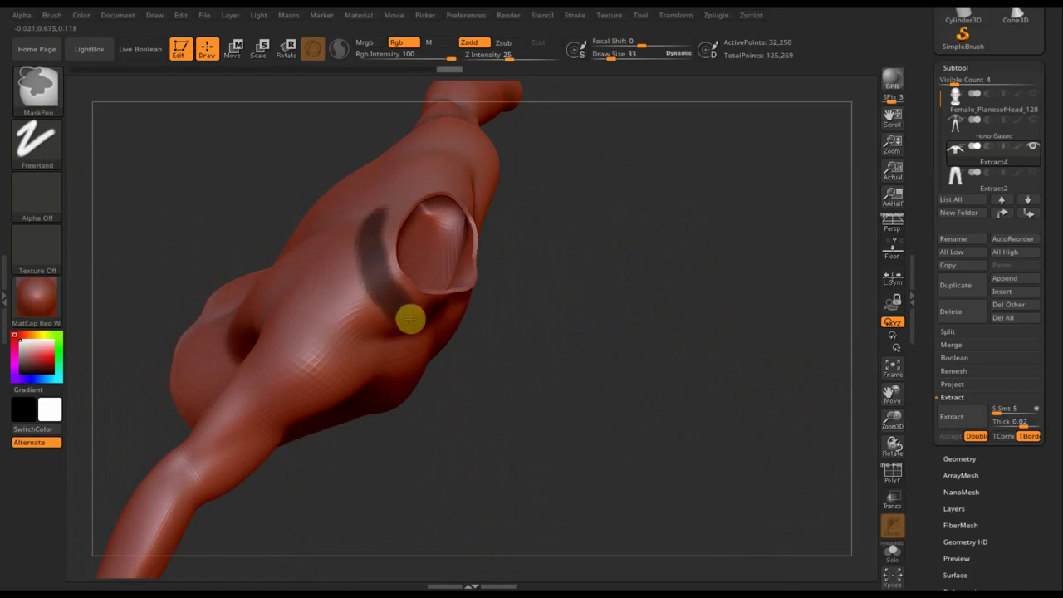
mouse_move(622, 352)
left_mouse_down()
mouse_move(556, 269)
mouse_move(471, 256)
left_mouse_up()
mouse_move(363, 264)
left_mouse_down("ctrl")
mouse_move(337, 253)
mouse_move(321, 218)
left_mouse_up("ctrl")
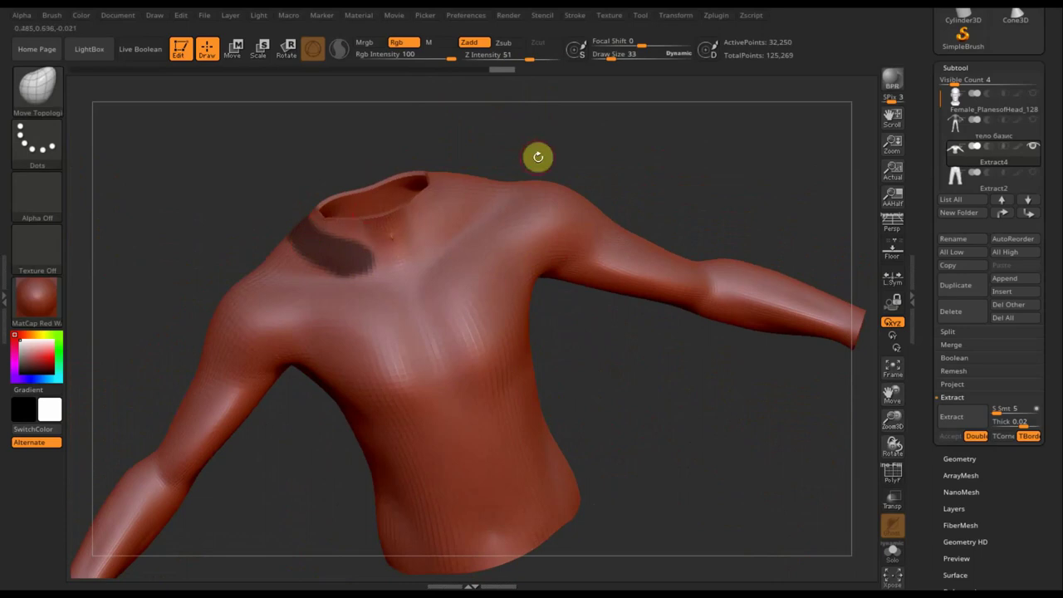
mouse_move(579, 133)
left_mouse_down()
mouse_move(649, 182)
mouse_move(648, 202)
mouse_move(624, 204)
left_mouse_up()
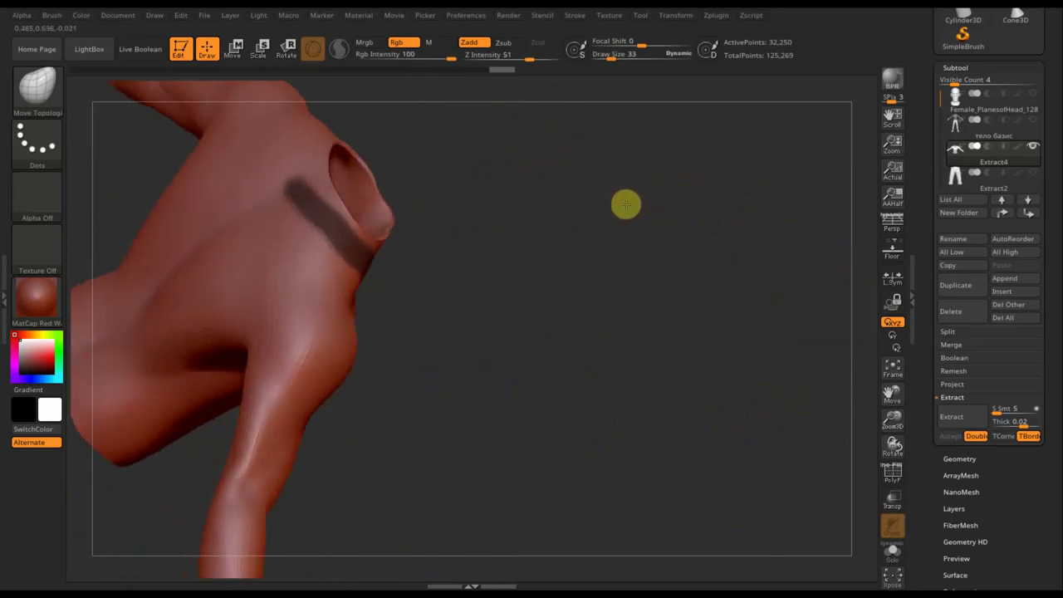
left_click_drag(301, 181, 315, 207, "ctrl")
mouse_move(629, 335)
left_mouse_down()
mouse_move(564, 234)
mouse_move(427, 167)
mouse_move(636, 183)
left_mouse_up()
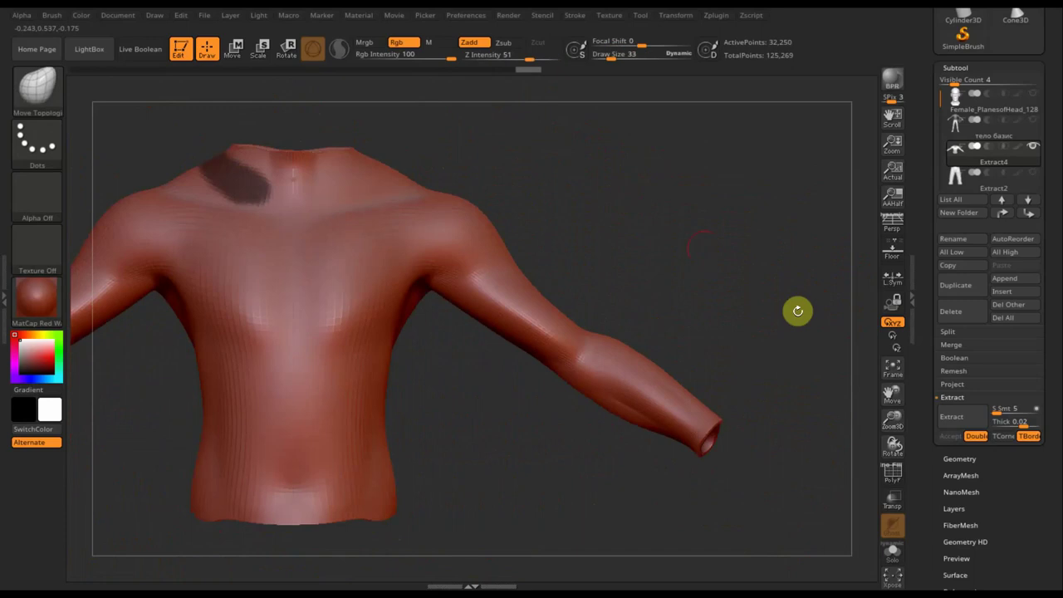
left_click(966, 422)
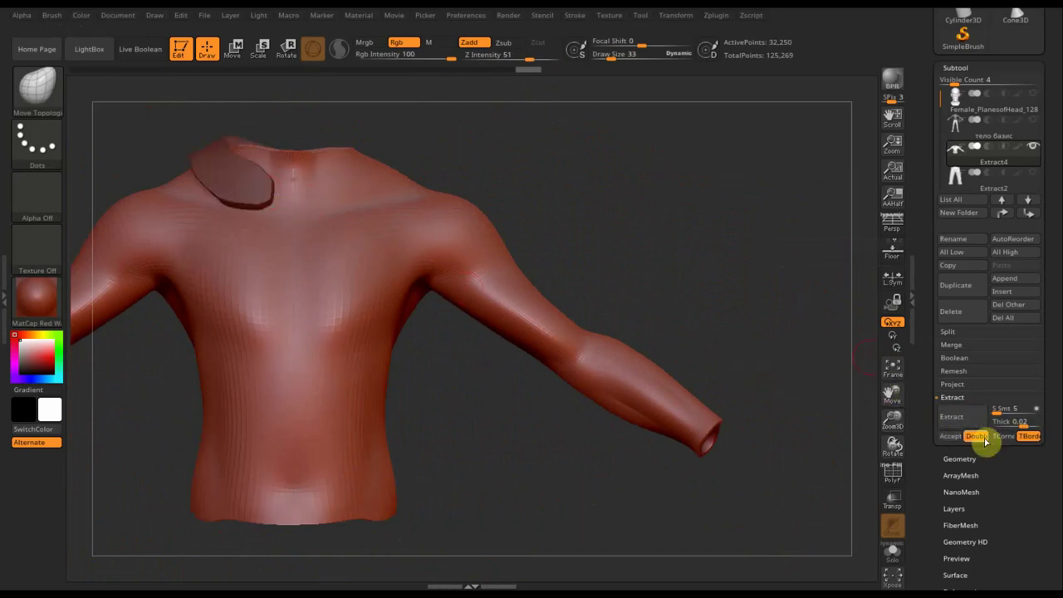
left_click(945, 441)
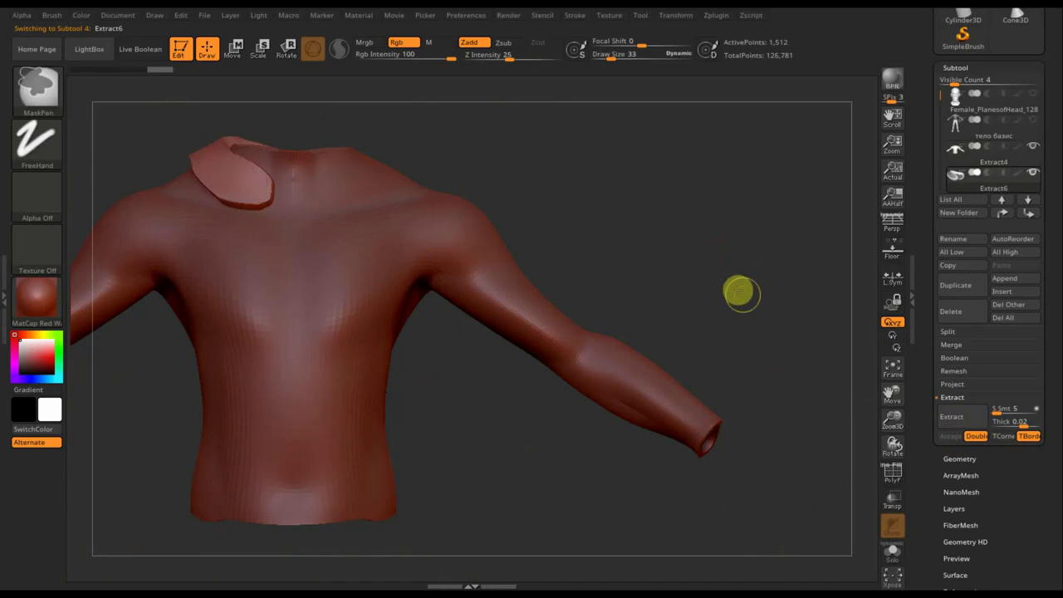
Nudge the extracted collar piece sideways with the Transpose Move gizmo and unhide the head subtool.
left_click_drag(687, 238, 738, 286)
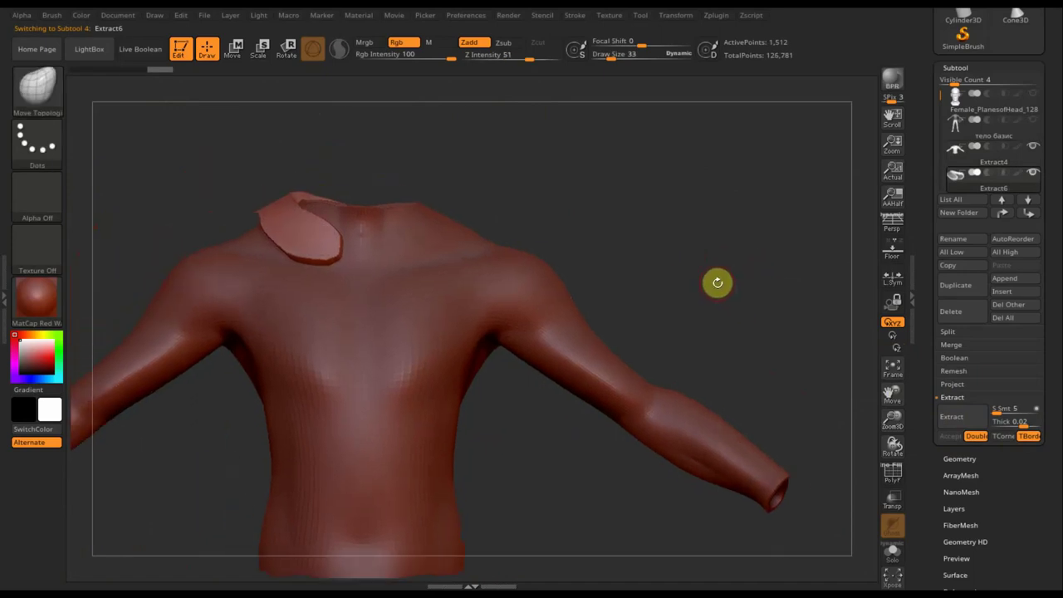
left_click(233, 48)
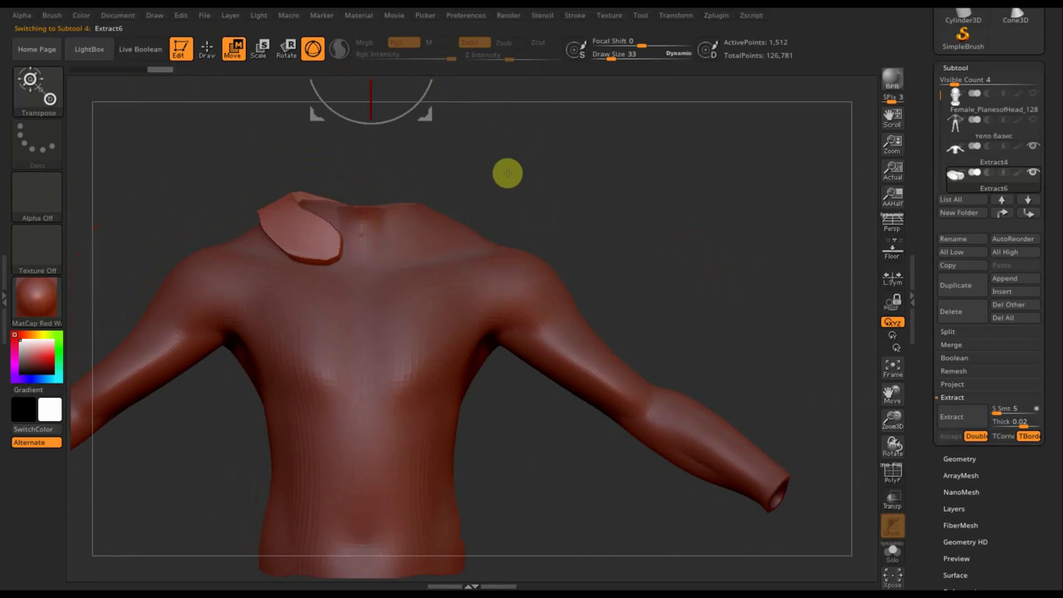
left_click_drag(546, 159, 541, 225, "alt")
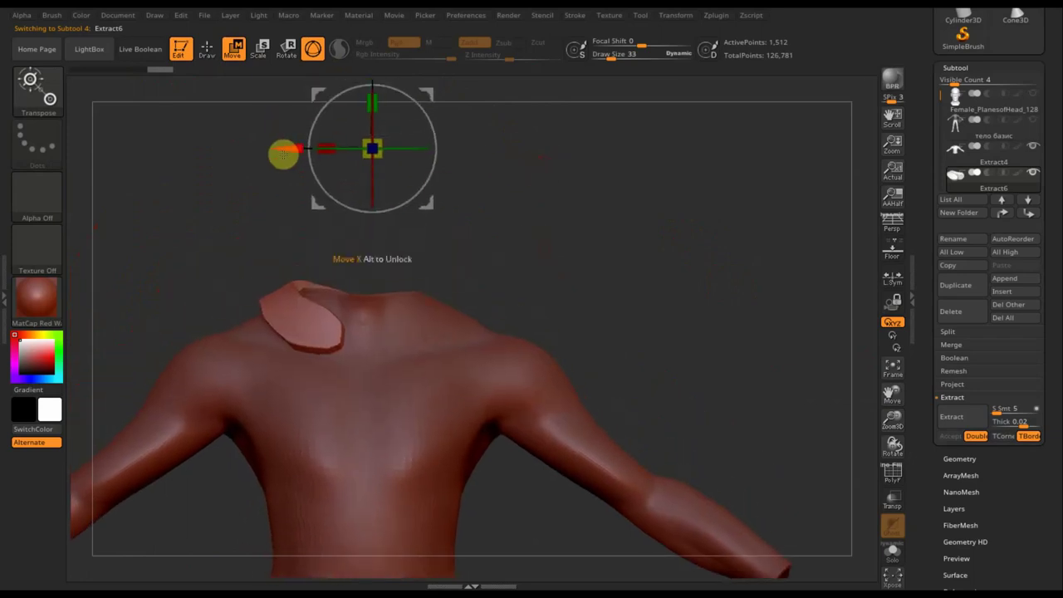
left_click_drag(285, 154, 301, 152)
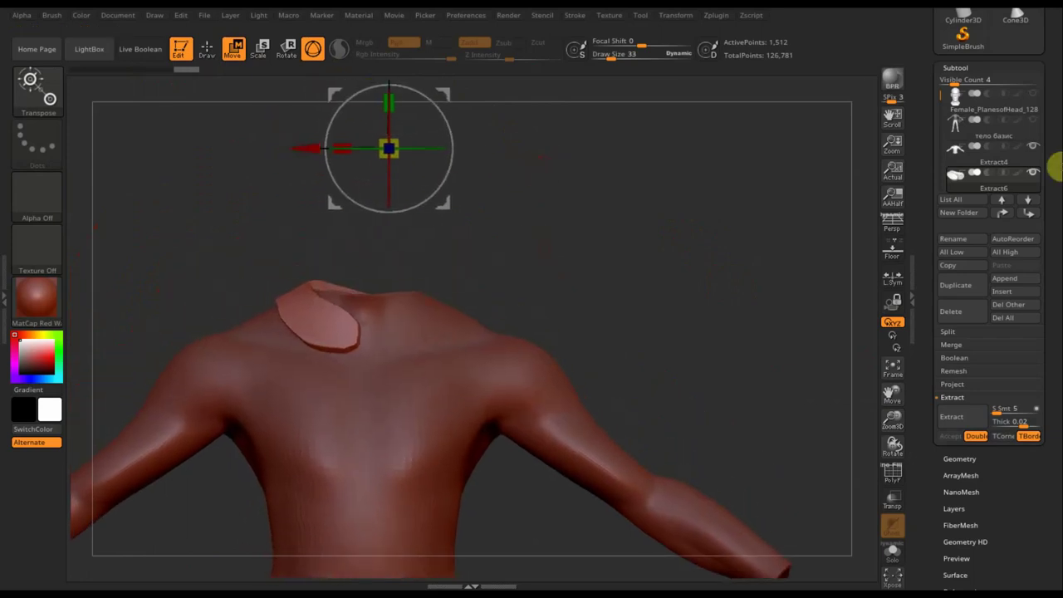
left_click(1033, 94)
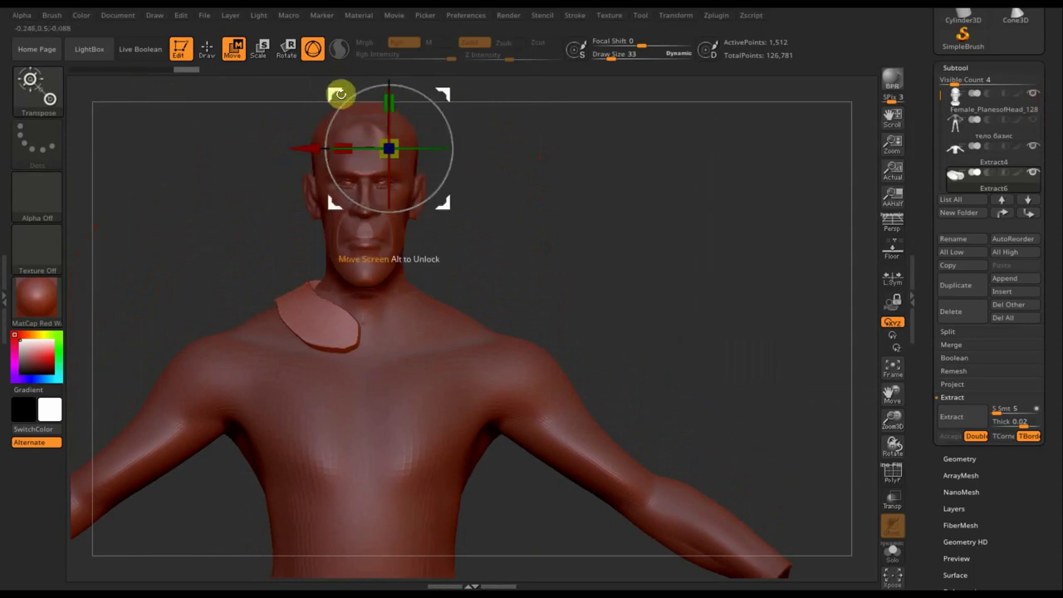
left_click_drag(335, 95, 337, 84)
mouse_move(664, 284)
left_mouse_down()
mouse_move(636, 294)
mouse_move(661, 288)
left_mouse_up()
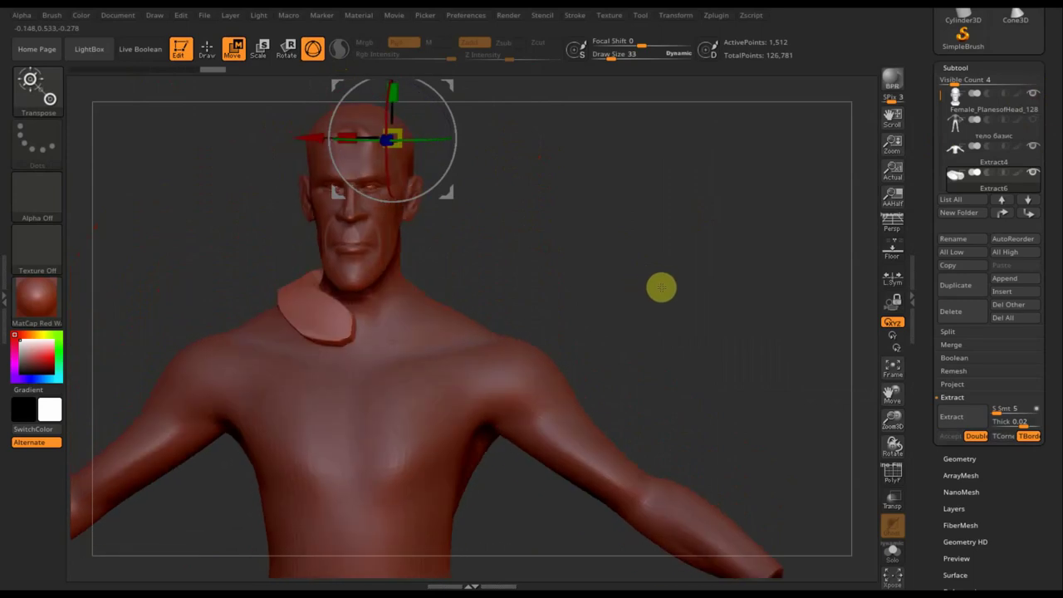
left_click(206, 49)
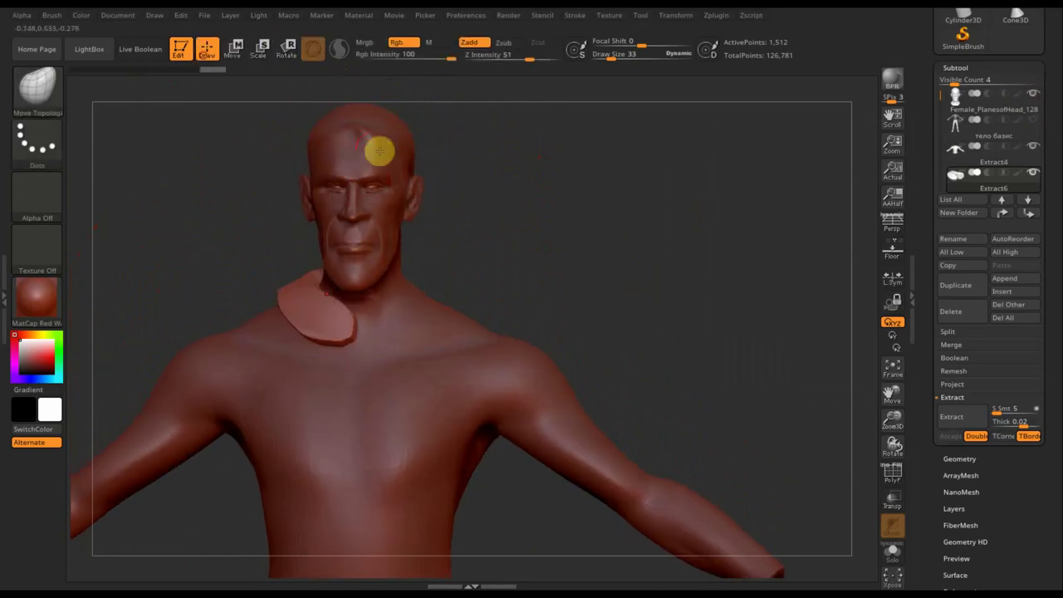
Undo the transform, smooth the collar plate, and pull its edge up around the neck's left side.
key("ctrl+z")
left_click_drag(611, 56, 624, 59)
left_click_drag(321, 292, 302, 286, "shift")
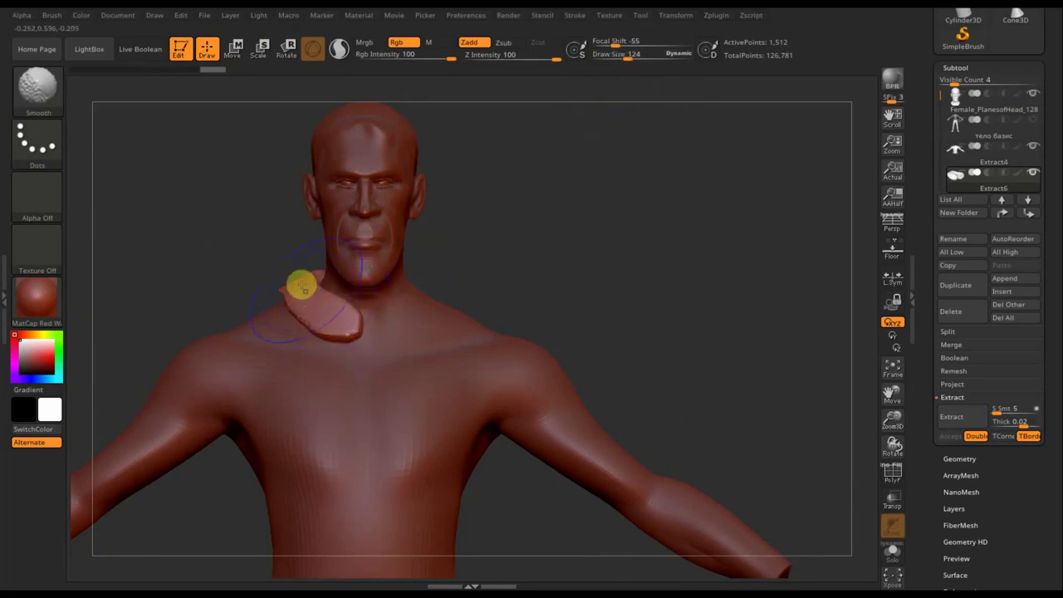
mouse_move(525, 270)
left_mouse_down()
mouse_move(554, 278)
mouse_move(520, 271)
left_mouse_up()
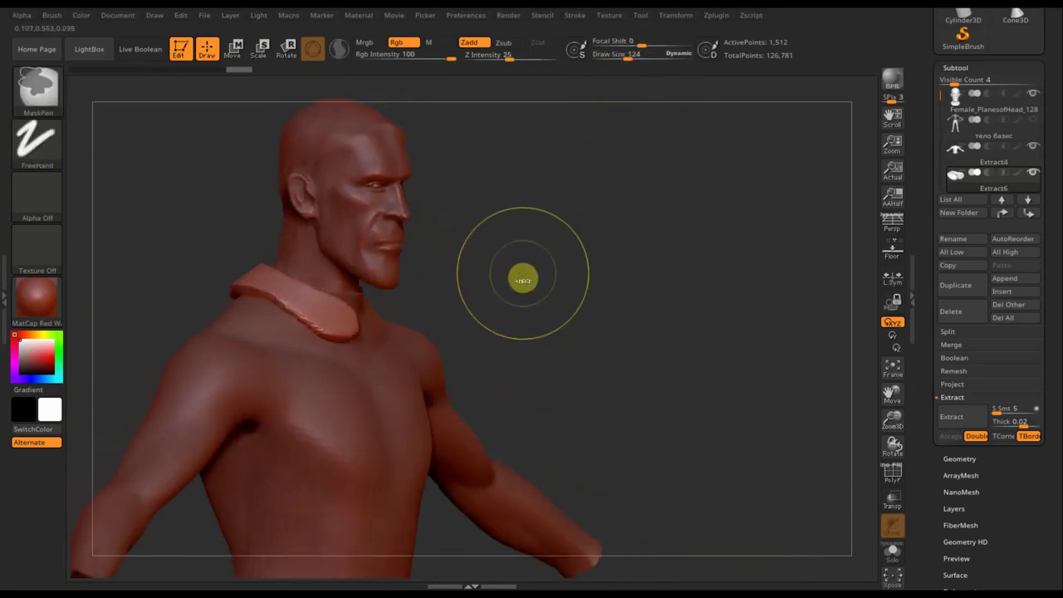
key("shift")
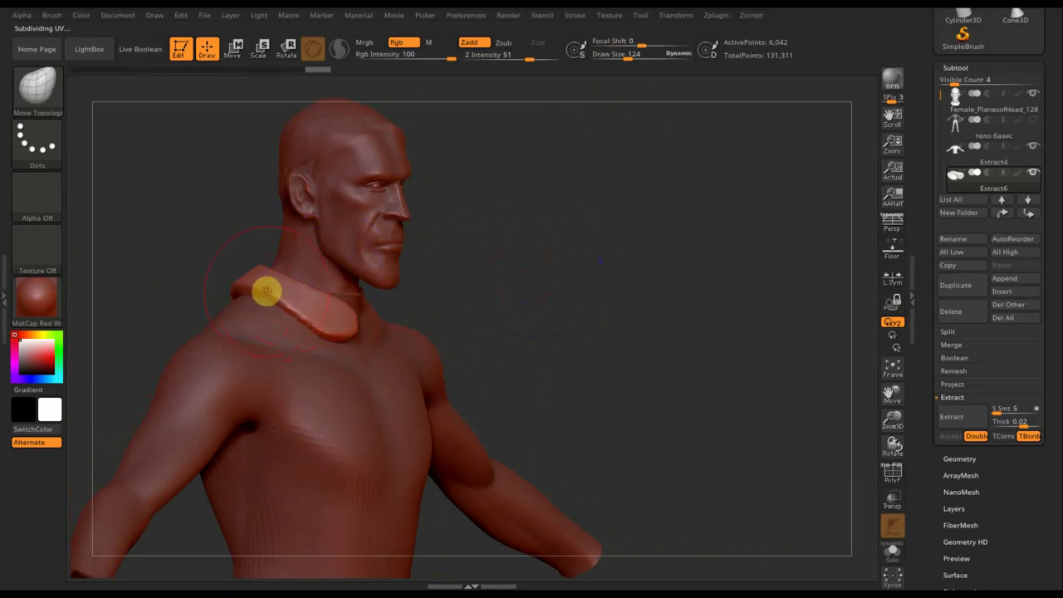
left_click_drag(537, 299, 591, 418)
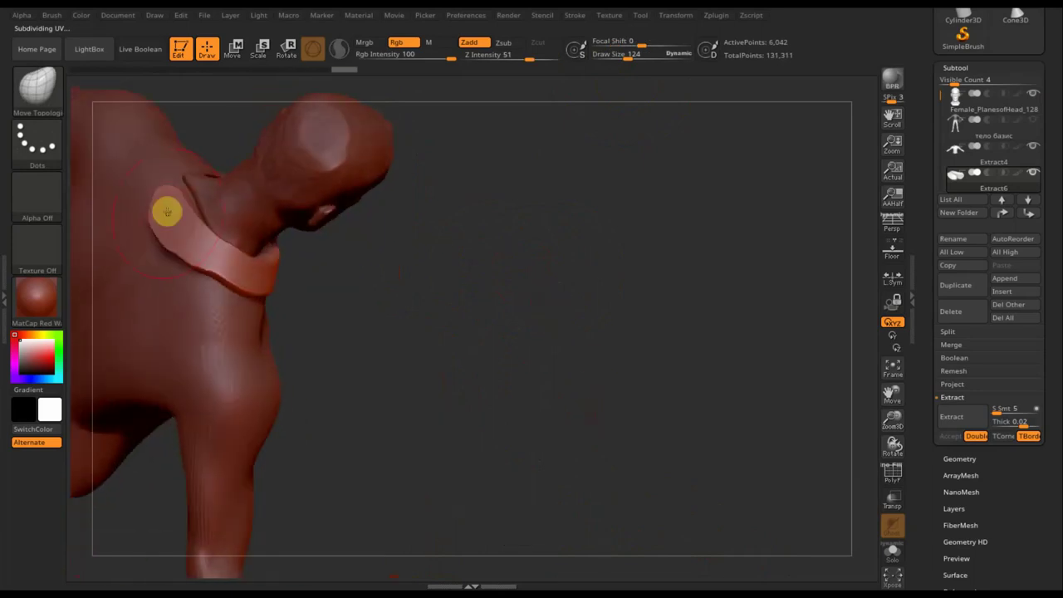
left_click_drag(160, 212, 188, 192)
mouse_move(423, 283)
left_mouse_down()
mouse_move(564, 347)
mouse_move(598, 257)
left_mouse_up()
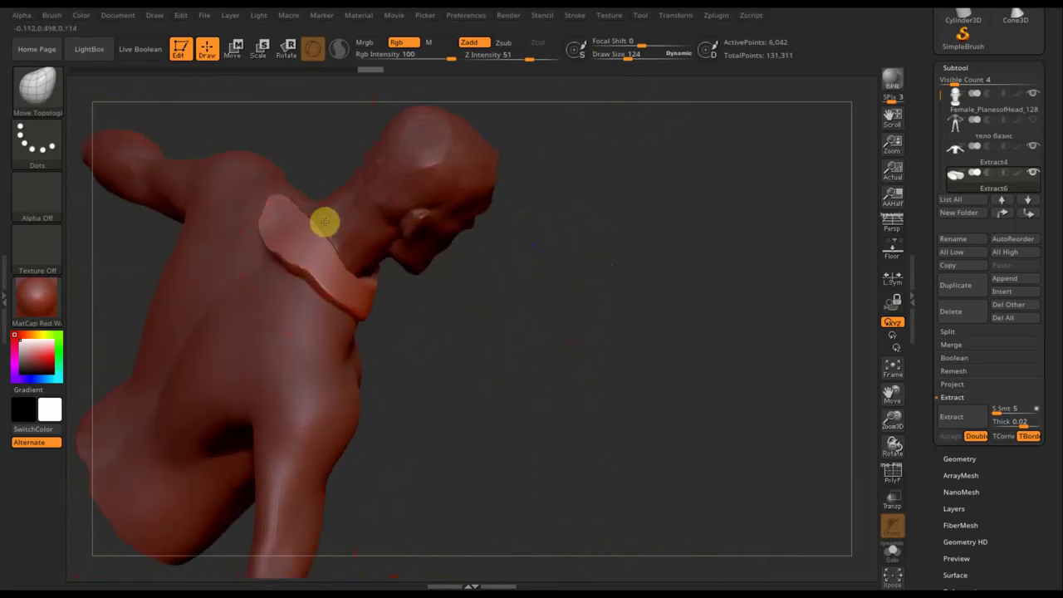
mouse_move(327, 232)
left_mouse_down()
mouse_move(269, 217)
mouse_move(309, 186)
left_mouse_up()
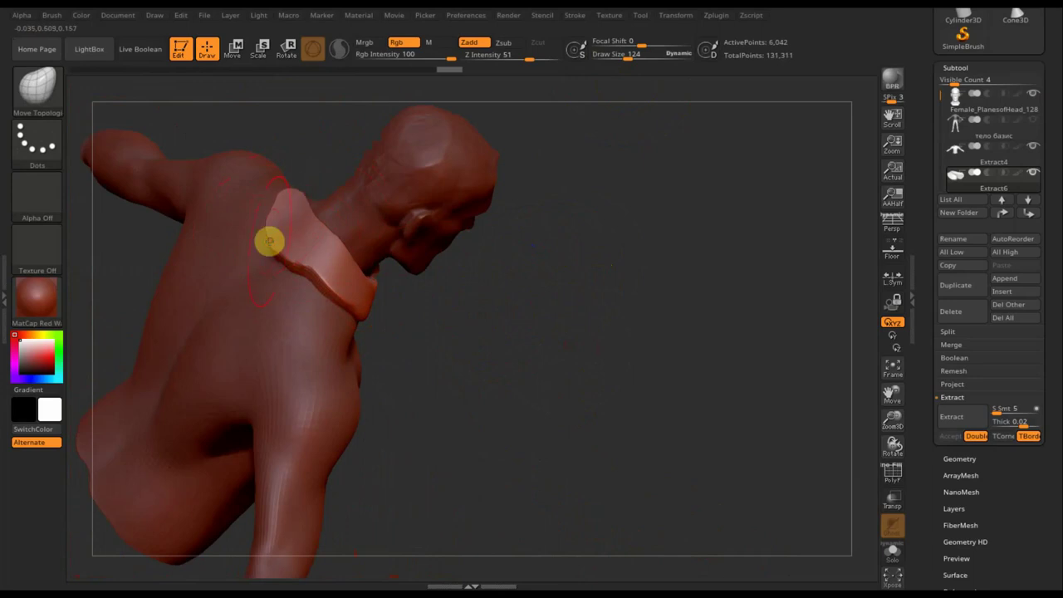
mouse_move(567, 352)
left_mouse_down()
mouse_move(492, 275)
mouse_move(595, 230)
left_mouse_up()
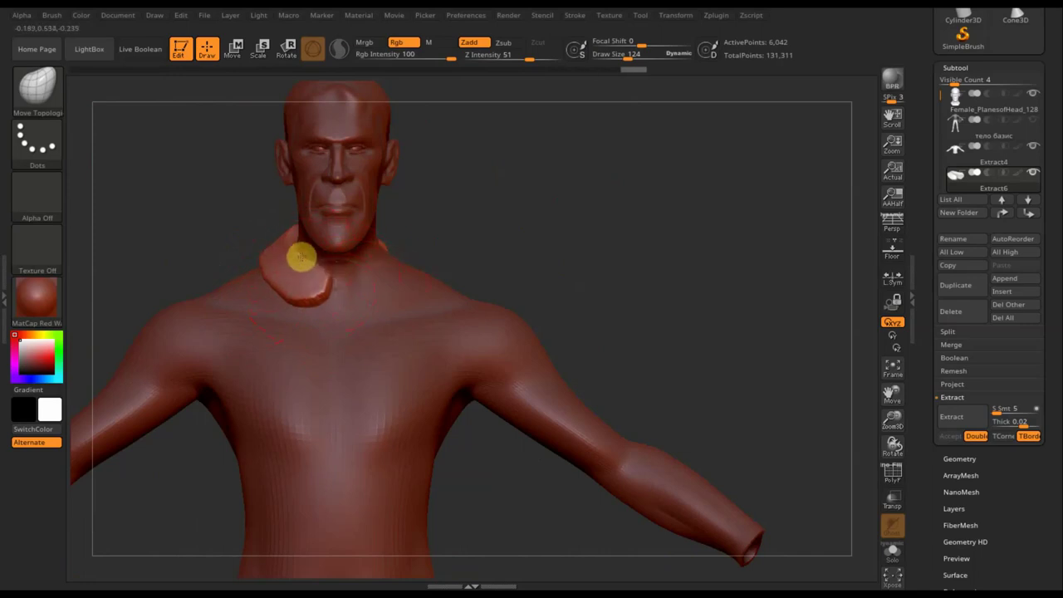
mouse_move(549, 250)
left_mouse_down()
mouse_move(586, 304)
mouse_move(581, 318)
mouse_move(581, 280)
mouse_move(600, 267)
left_mouse_up()
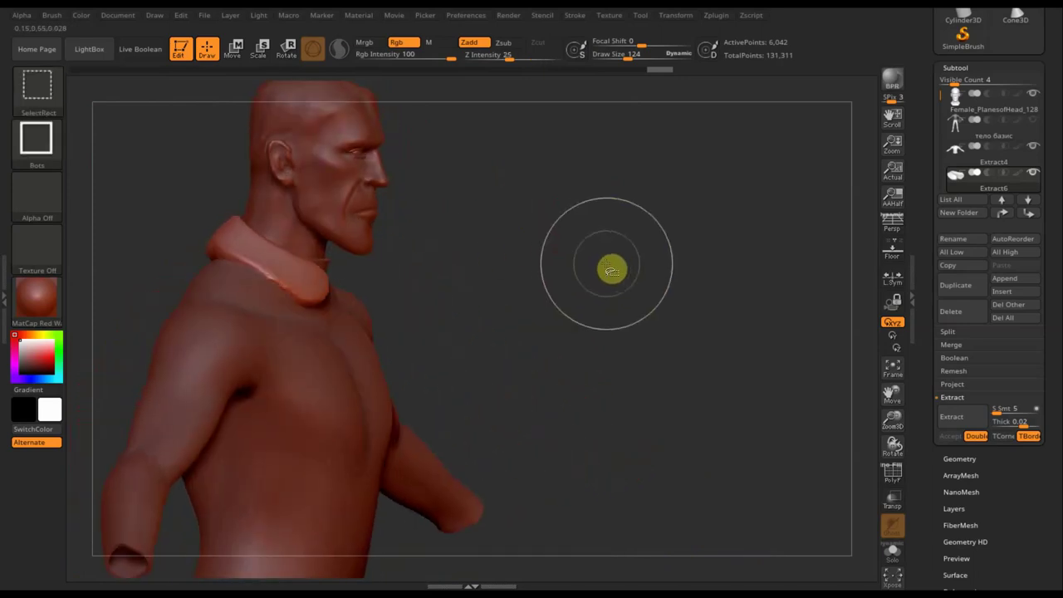
Trim the collar beside the neck with rectangular trim at a lower subdivision level.
left_click(37, 81, "ctrl+shift")
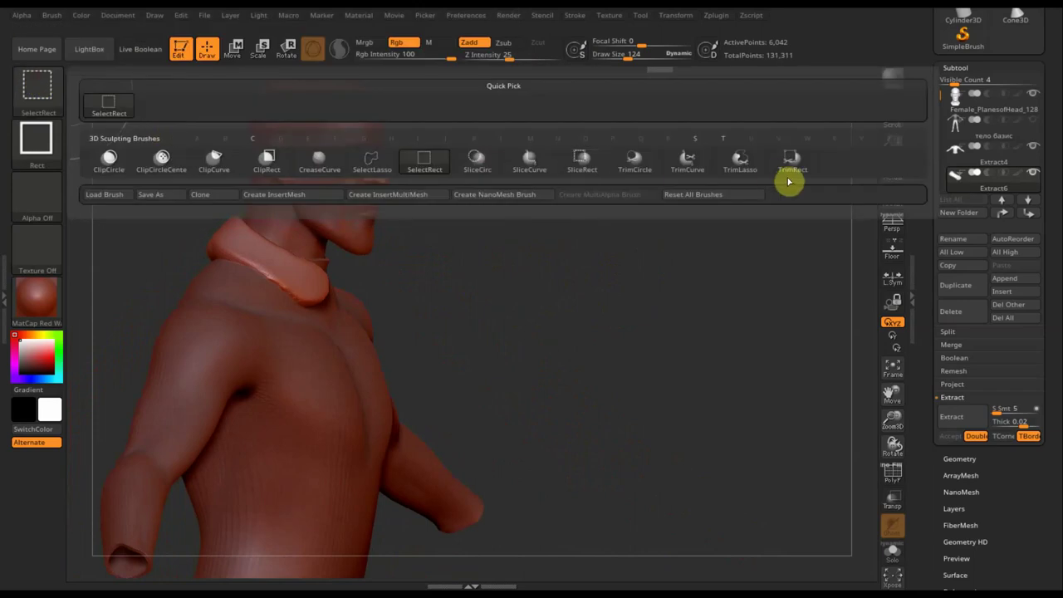
left_click(793, 160)
left_click_drag(479, 408, 322, 244)
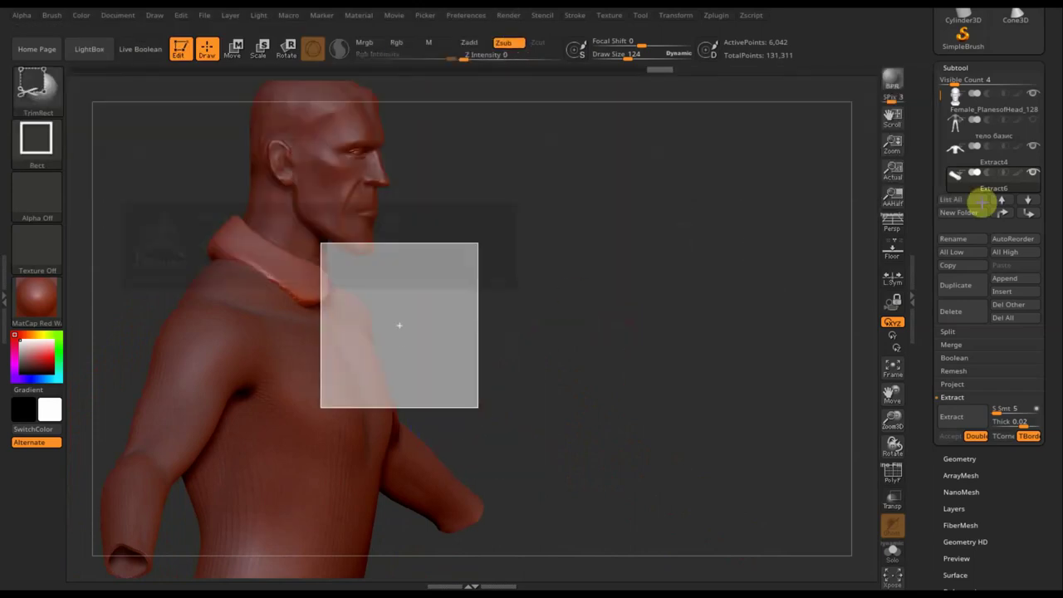
left_click(962, 459)
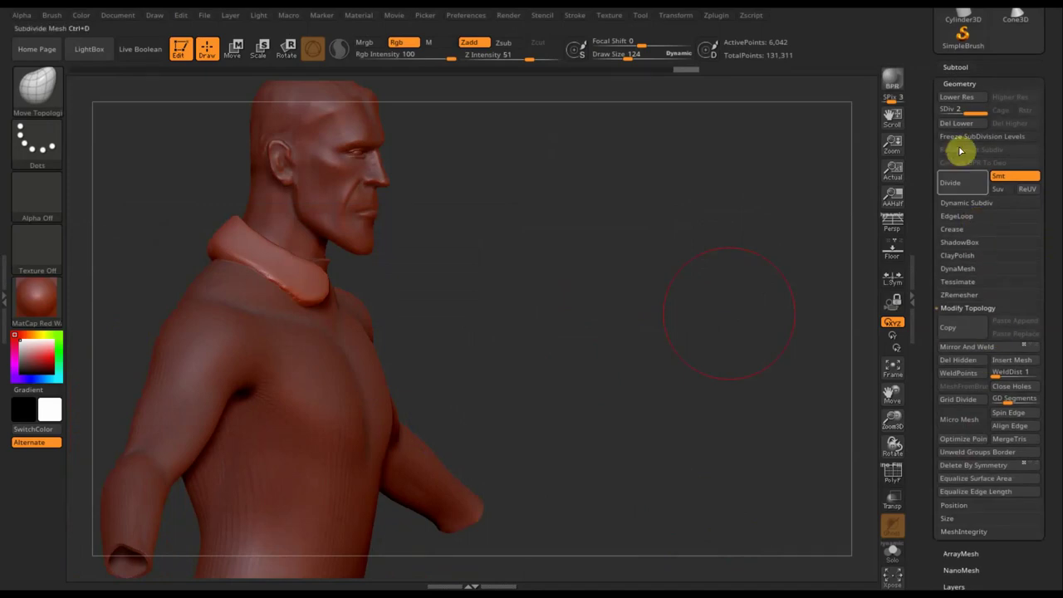
left_click(964, 111)
mouse_move(483, 414)
left_mouse_down("ctrl+shift")
mouse_move(386, 334)
mouse_move(320, 247)
left_mouse_up("ctrl+shift")
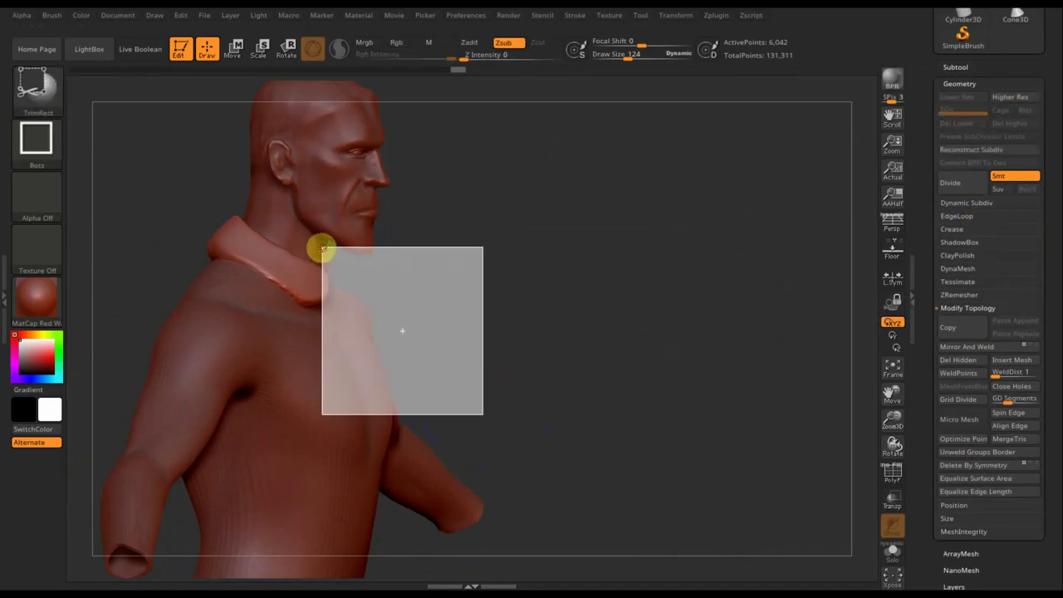
mouse_move(518, 301)
left_mouse_down()
mouse_move(481, 288)
mouse_move(540, 303)
left_mouse_up()
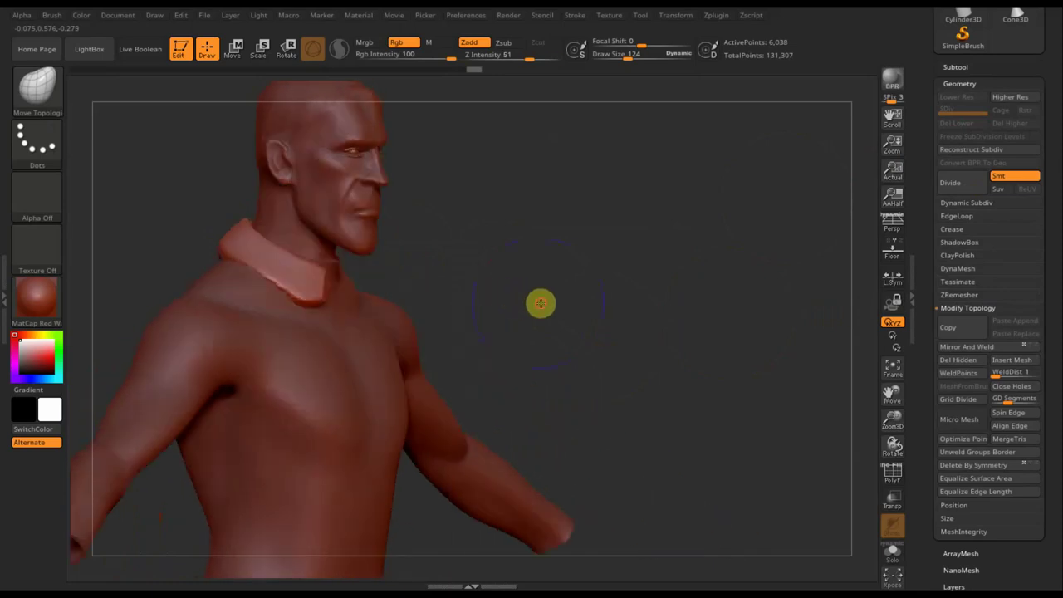
left_click_drag(525, 420, 325, 251, "ctrl+shift")
left_click_drag(581, 280, 527, 286)
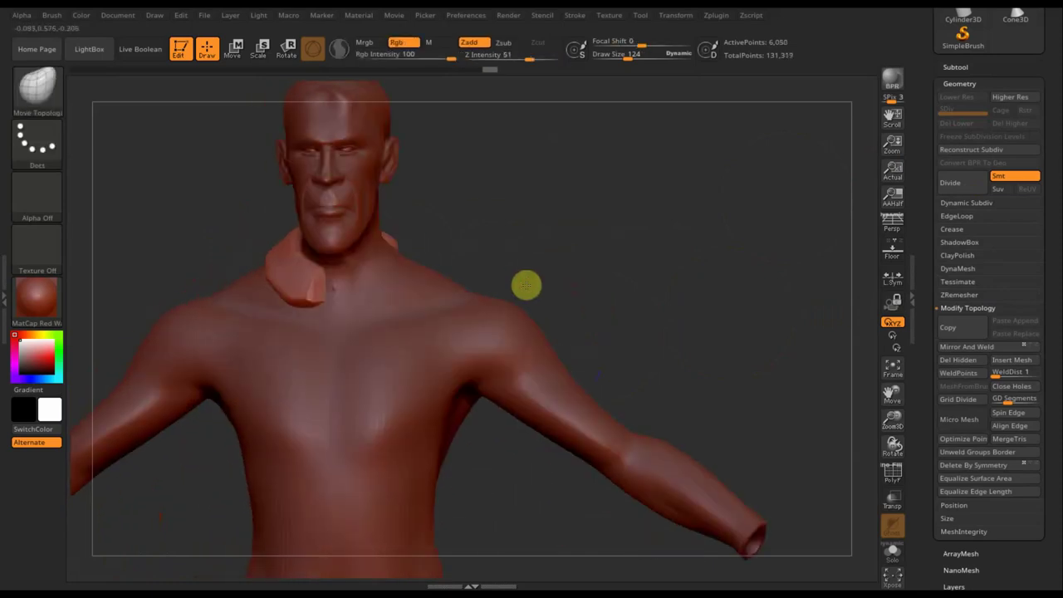
mouse_move(589, 267)
left_mouse_down()
mouse_move(624, 302)
mouse_move(621, 323)
mouse_move(470, 271)
left_mouse_up()
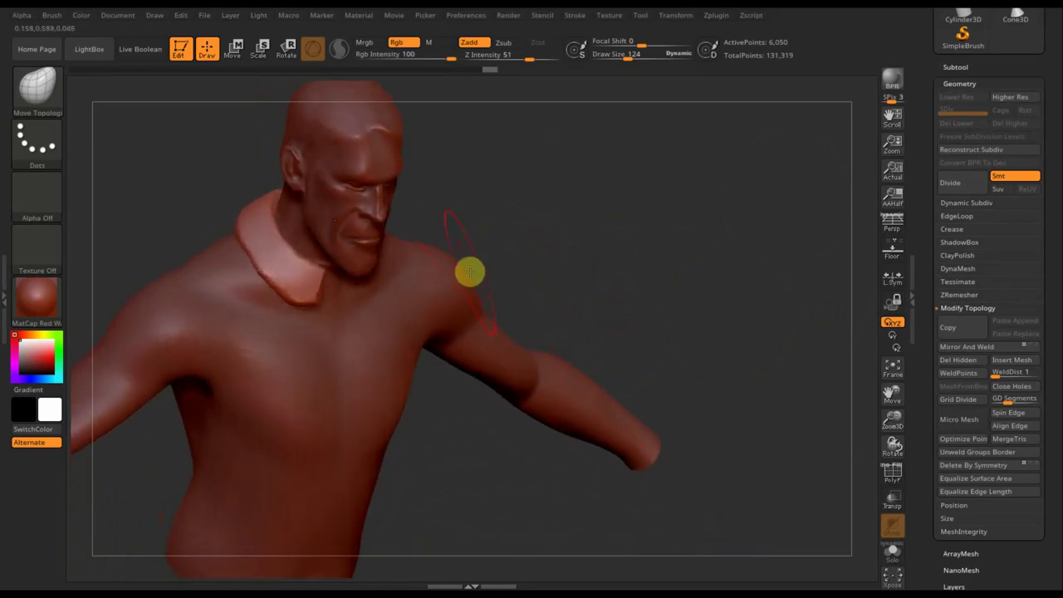
Clip an elliptical area over the head and shoulder, then mirror and weld the collar.
left_click(34, 87, "ctrl+shift")
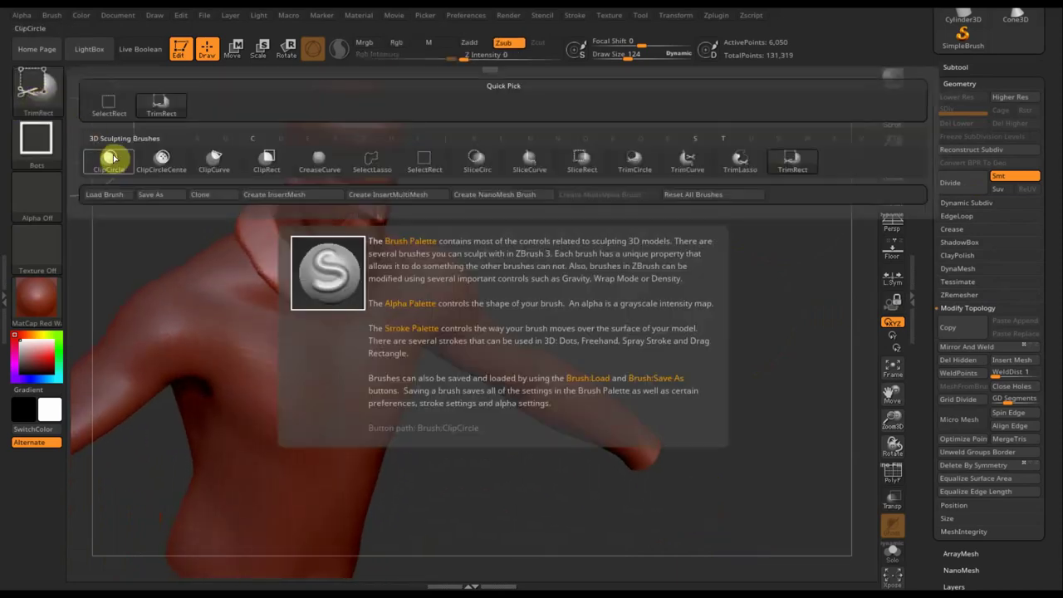
left_click(111, 158)
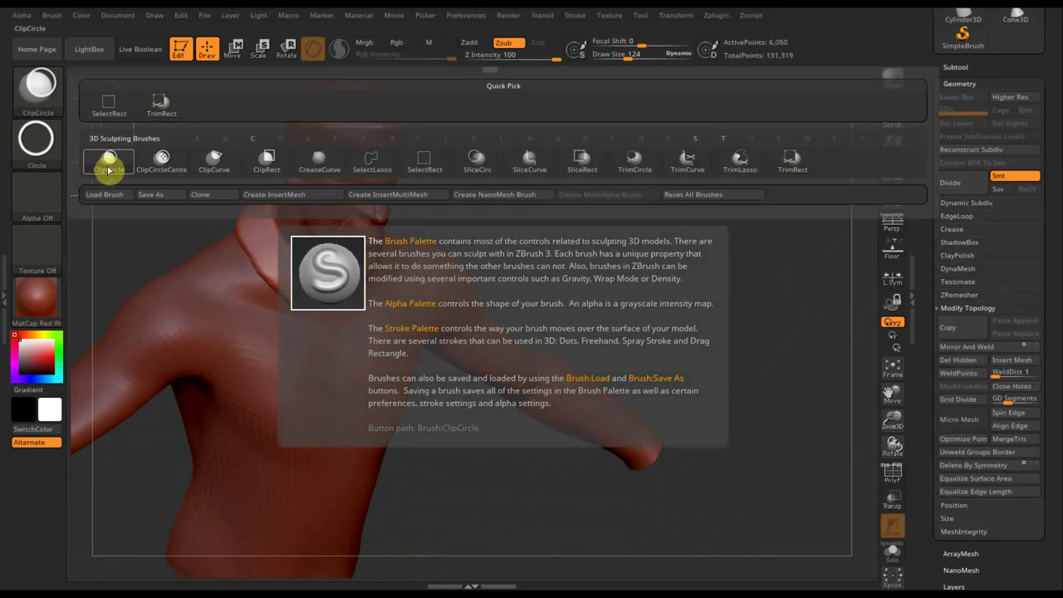
left_click_drag(548, 244, 553, 263)
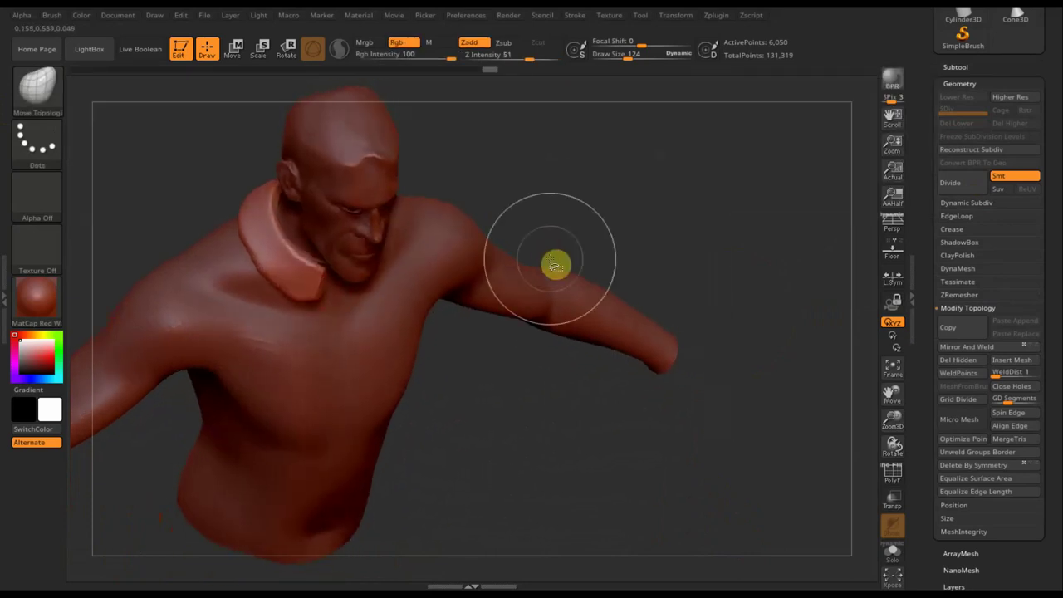
mouse_move(575, 341)
left_mouse_down("ctrl+shift")
mouse_move(243, 116)
mouse_move(246, 108)
left_mouse_up("ctrl+shift")
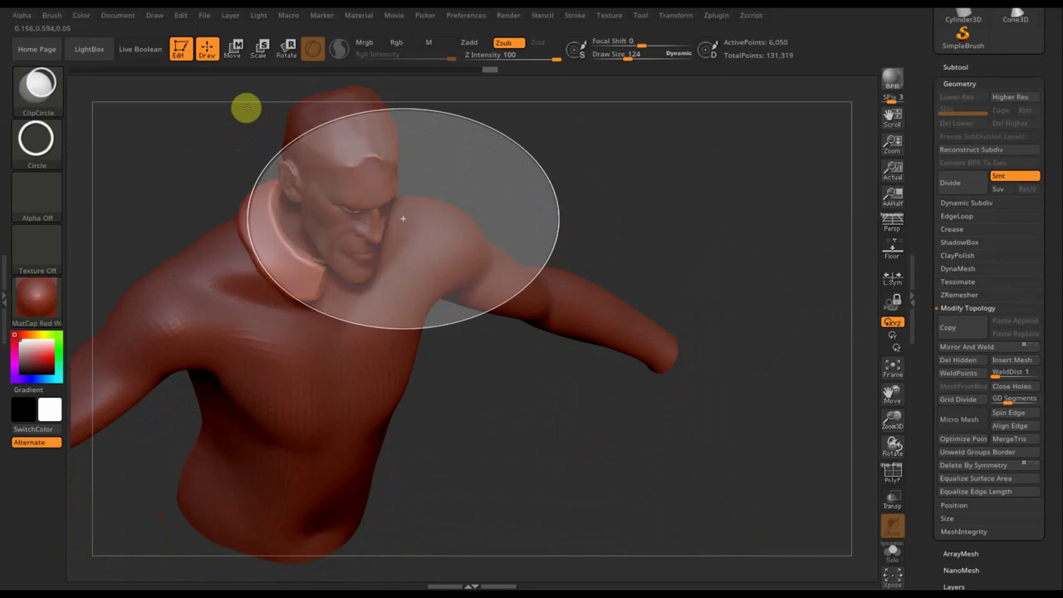
mouse_move(551, 418)
left_mouse_down()
mouse_move(534, 299)
mouse_move(624, 432)
left_mouse_up()
mouse_move(607, 393)
left_mouse_down()
mouse_move(590, 456)
mouse_move(574, 404)
left_mouse_up()
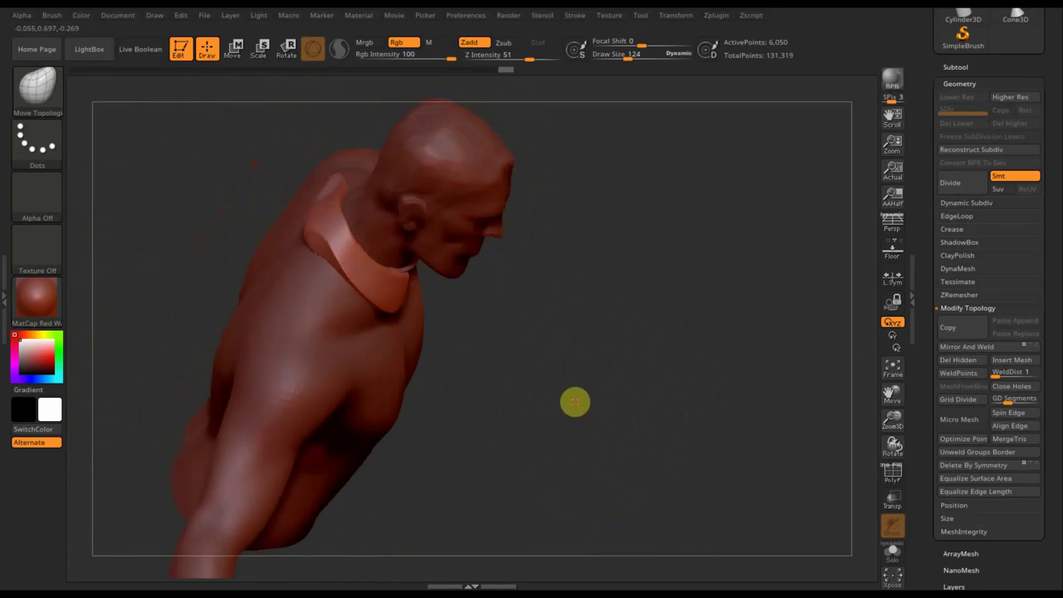
left_click_drag(506, 346, 486, 280)
left_click_drag(605, 275, 582, 286)
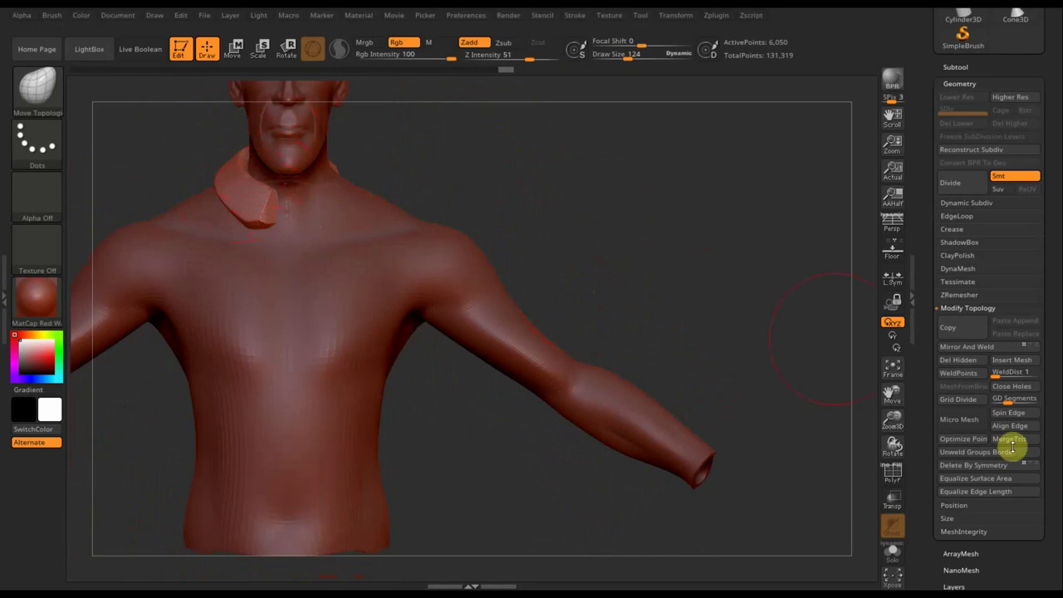
left_click(982, 352)
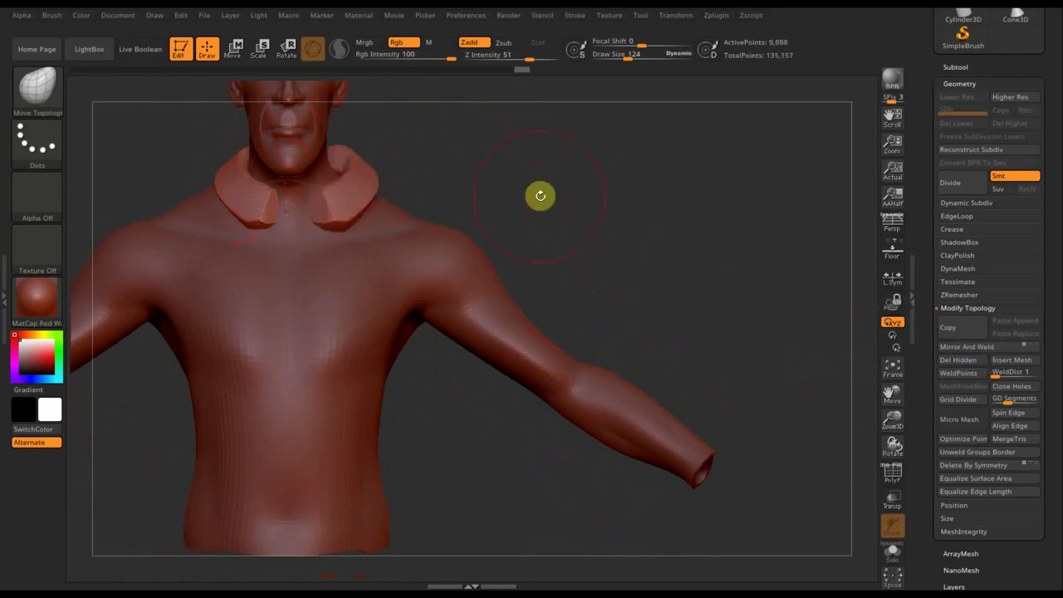
Orbit and smooth the collar, then Mirror And Weld it so the halves meet at the throat.
left_click_drag(605, 222, 681, 311, "alt")
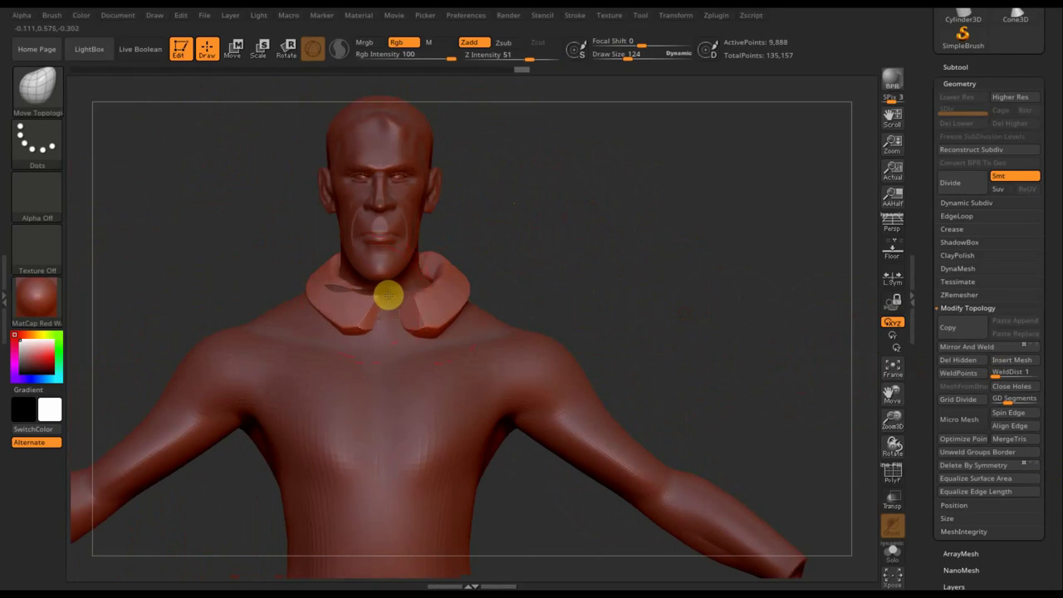
left_click_drag(636, 278, 612, 278)
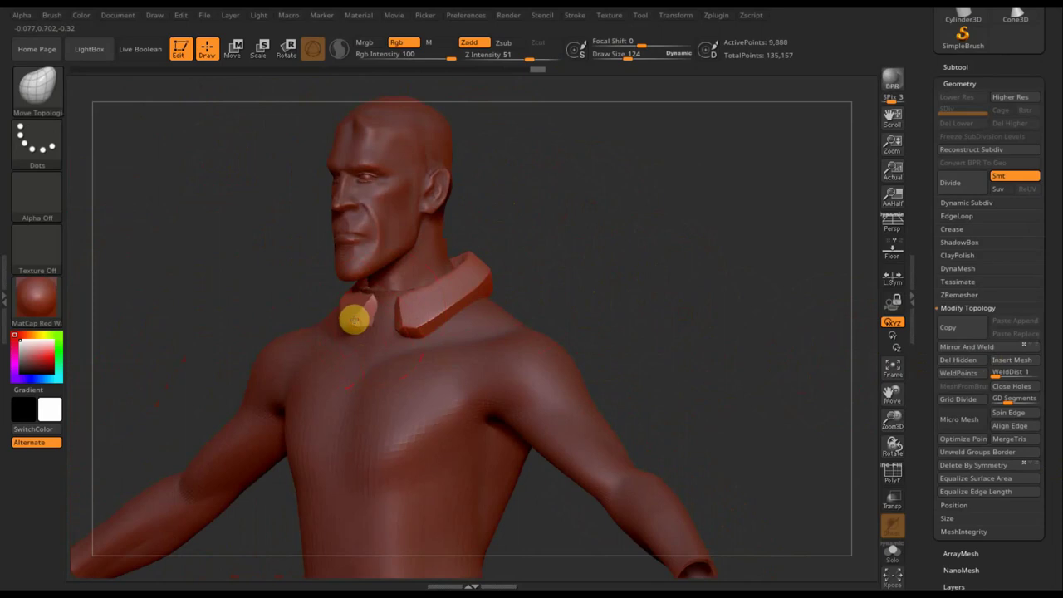
key("shift")
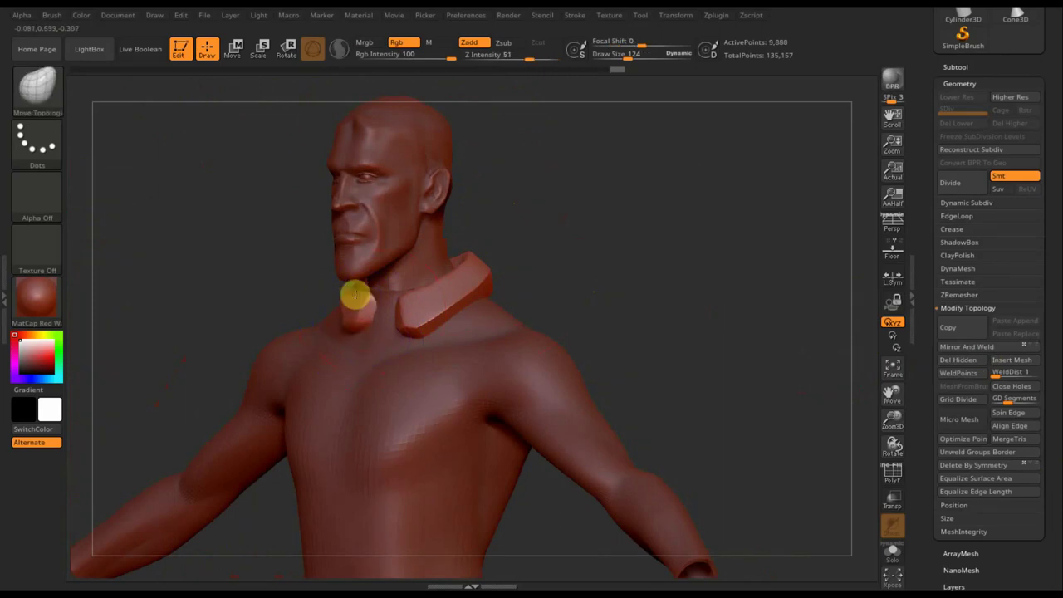
left_click_drag(643, 307, 674, 302, "shift")
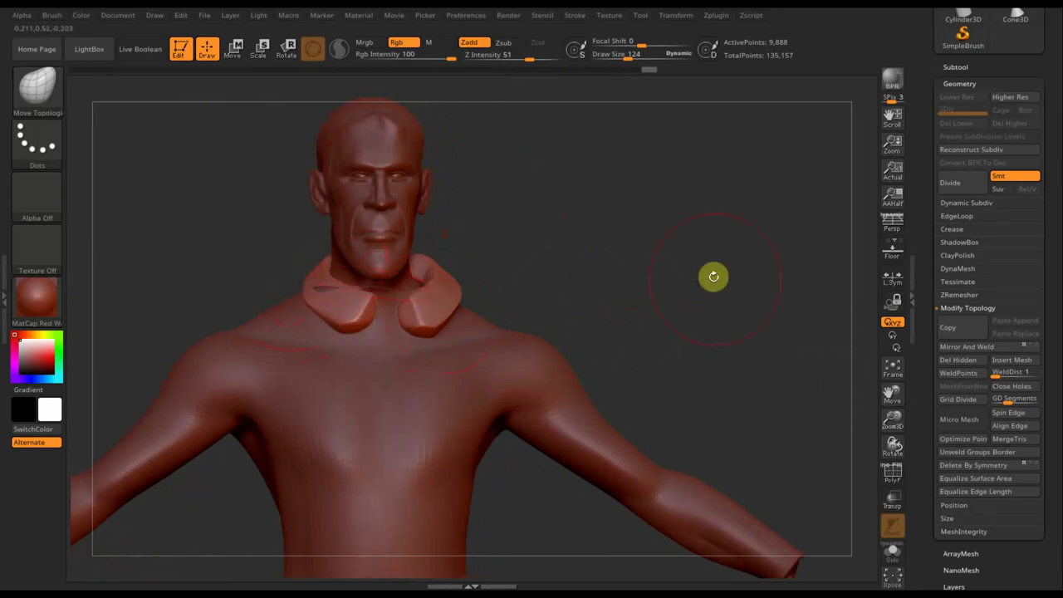
key("ctrl")
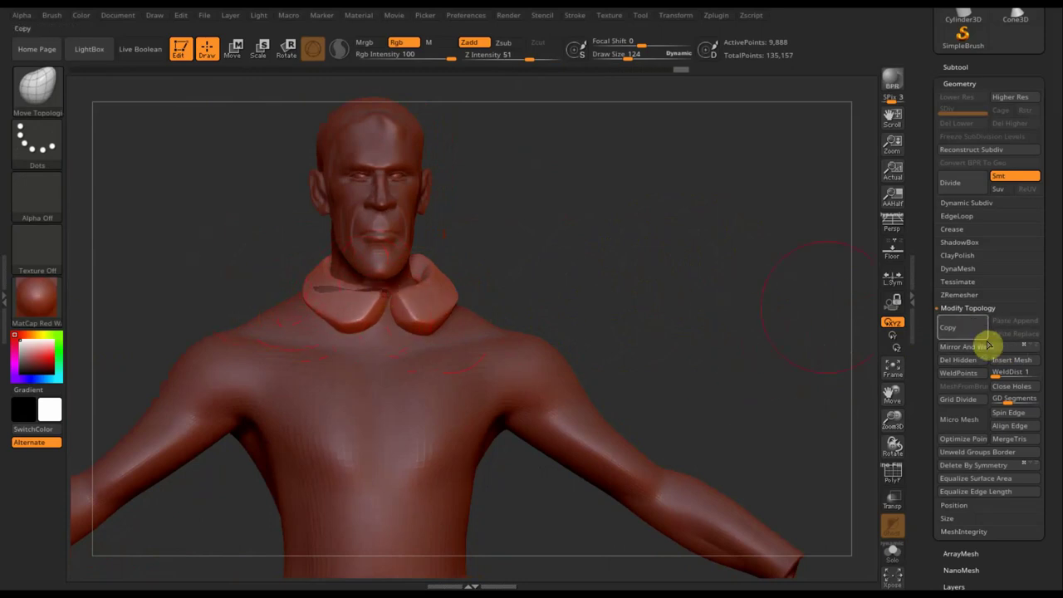
left_click(982, 347)
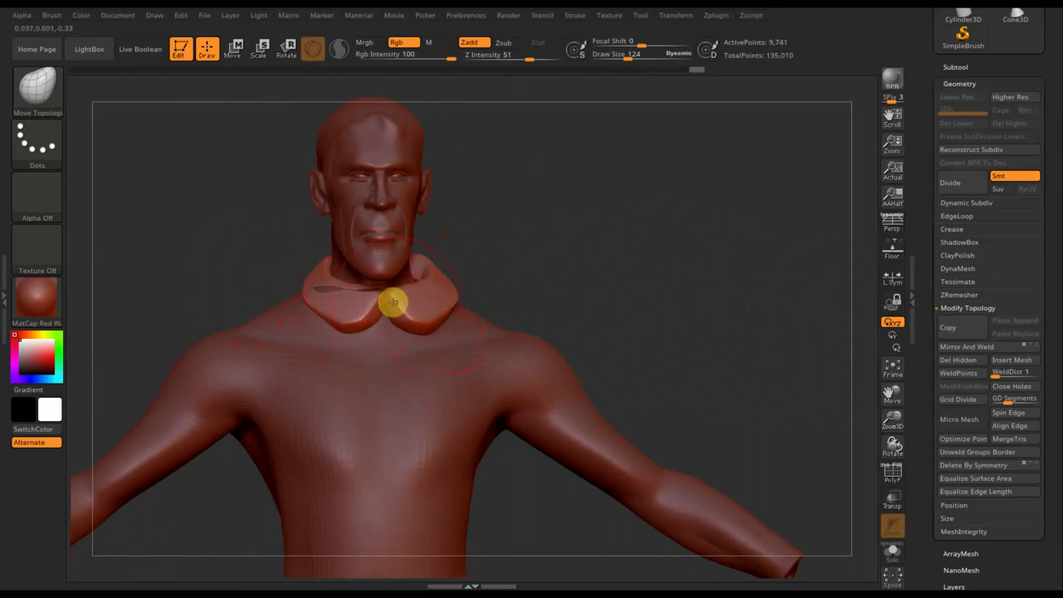
Inspect the collar from all sides, smooth it, and Mirror And Weld it again.
left_click_drag(579, 318, 504, 323)
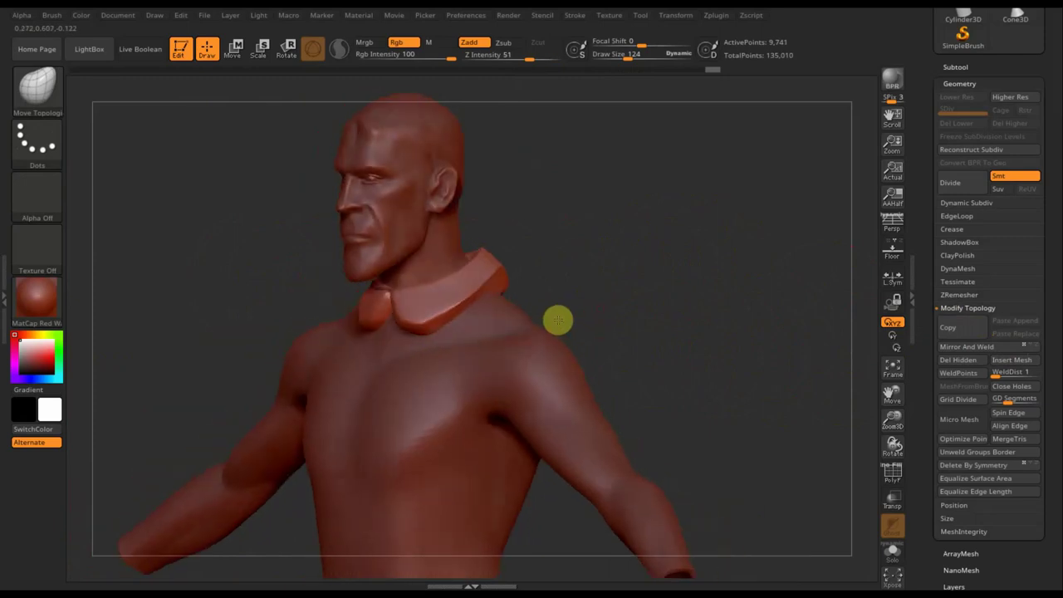
left_click_drag(598, 289, 556, 294)
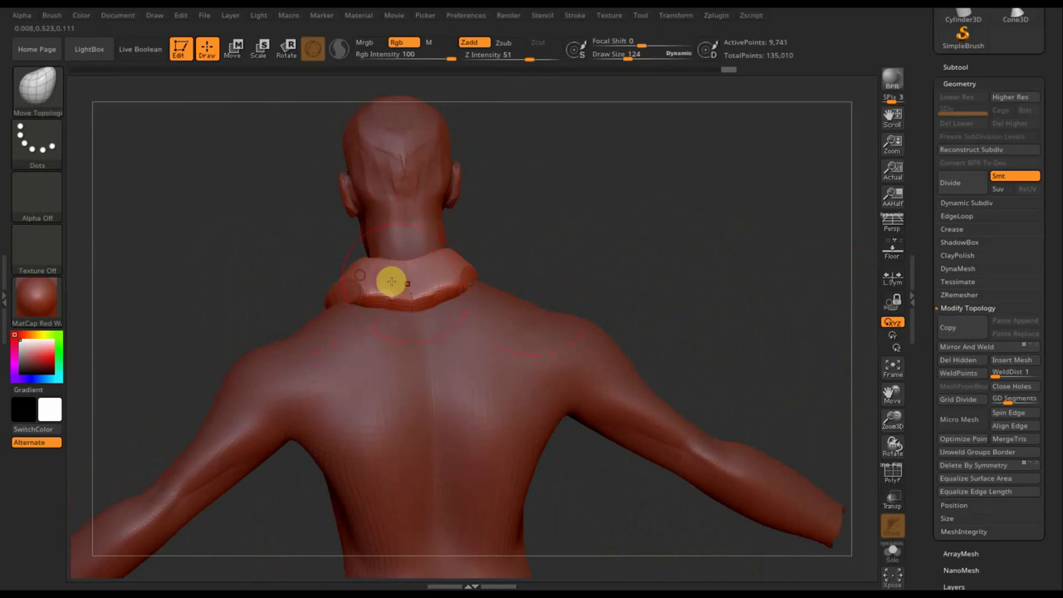
mouse_move(484, 271)
left_mouse_down()
mouse_move(624, 244)
mouse_move(586, 266)
left_mouse_up()
mouse_move(516, 263)
left_mouse_down()
mouse_move(564, 354)
mouse_move(557, 247)
left_mouse_up()
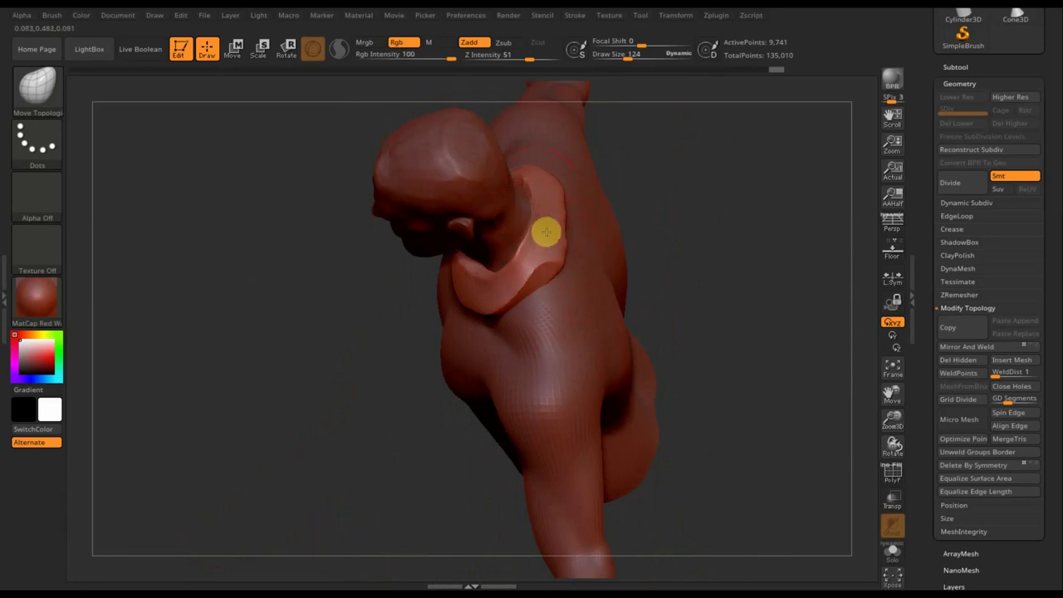
mouse_move(665, 251)
left_mouse_down()
mouse_move(714, 197)
mouse_move(676, 218)
mouse_move(650, 211)
left_mouse_up()
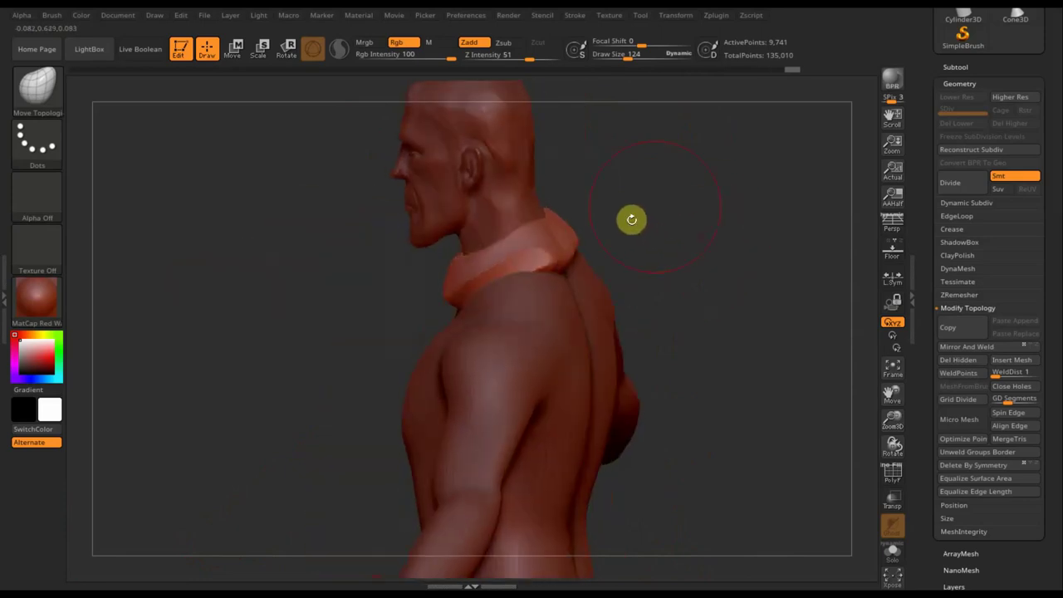
key("shift")
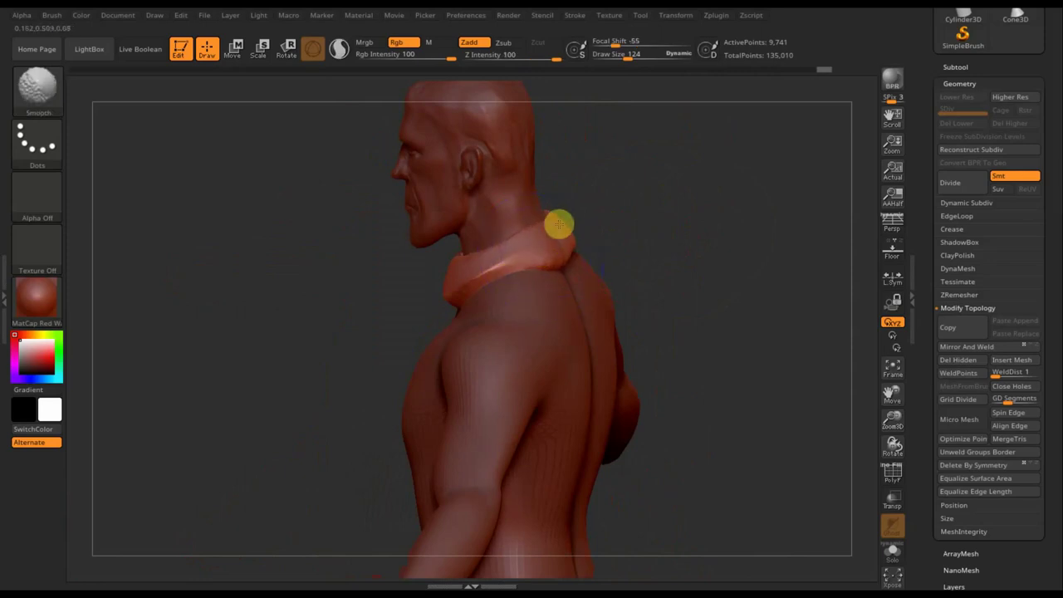
mouse_move(622, 244)
left_mouse_down()
mouse_move(722, 228)
mouse_move(700, 230)
left_mouse_up()
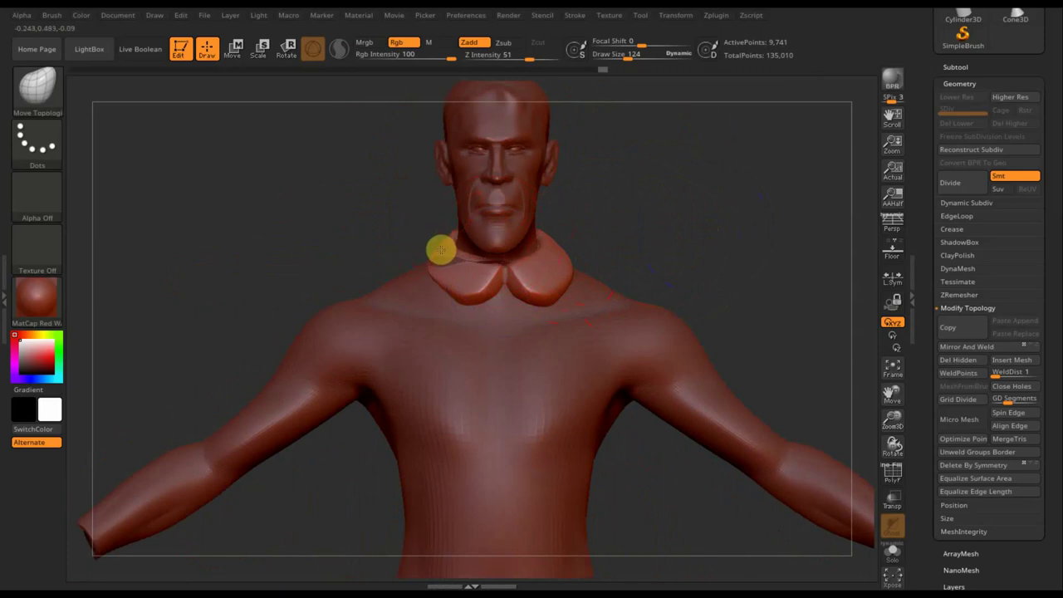
left_click(985, 347)
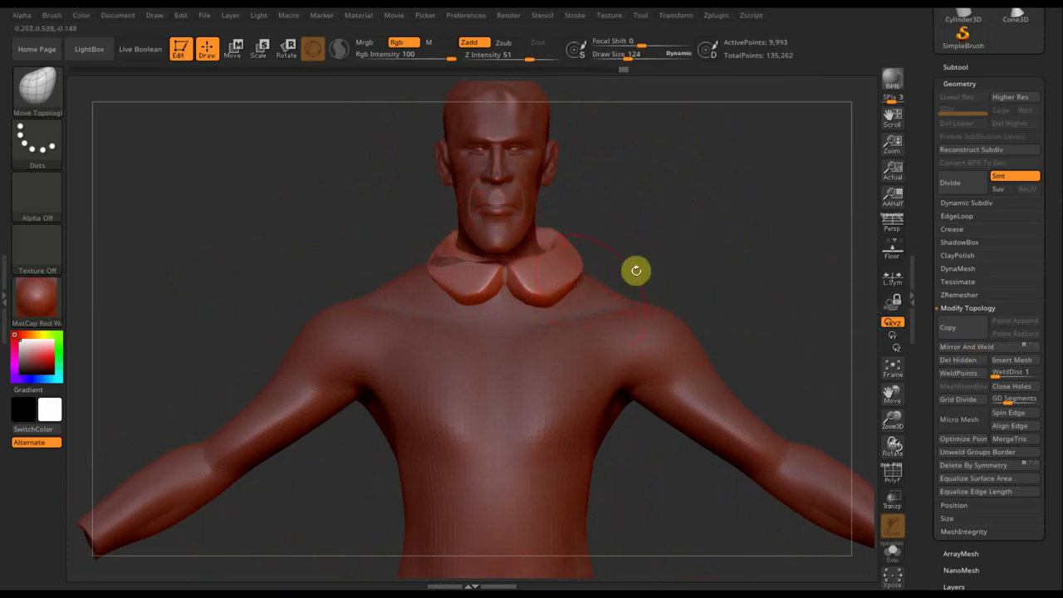
Smooth the collar surface further and zoom out to view the whole torso.
left_click_drag(721, 257, 695, 221, "alt")
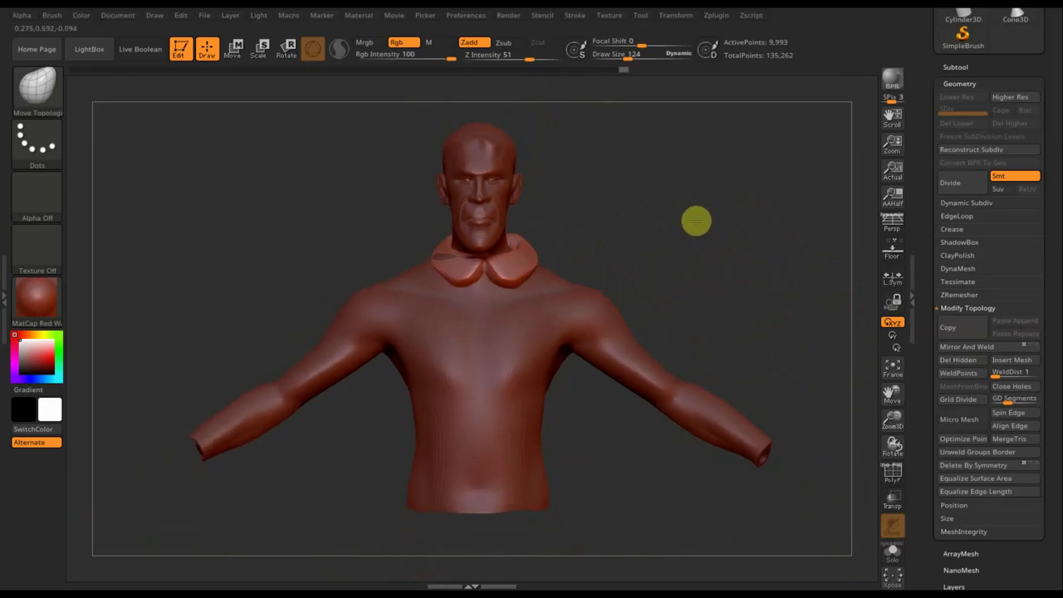
mouse_move(629, 237)
left_mouse_down("alt")
mouse_move(641, 266)
mouse_move(659, 257)
left_mouse_up("alt")
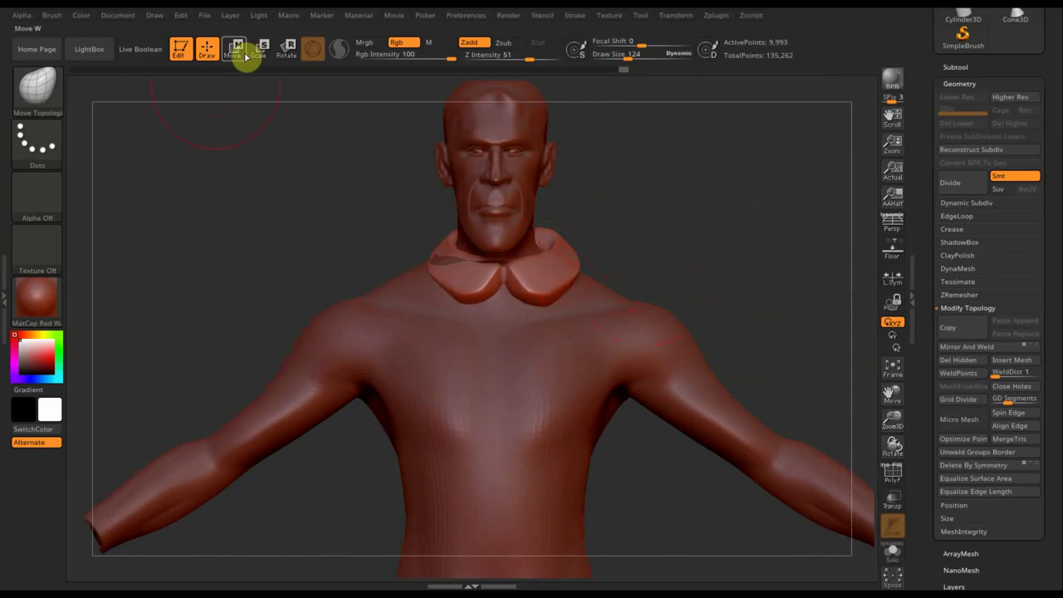
mouse_move(660, 142)
left_mouse_down()
mouse_move(712, 216)
mouse_move(719, 189)
left_mouse_up()
mouse_move(774, 261)
left_mouse_down("alt")
mouse_move(763, 277)
mouse_move(755, 242)
left_mouse_up("alt")
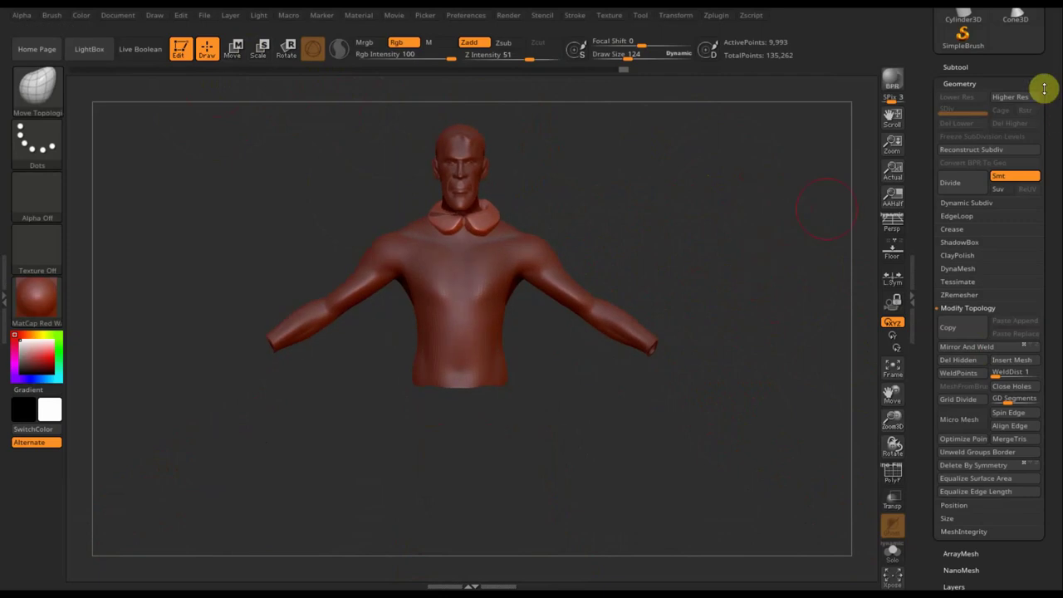
left_click(955, 67)
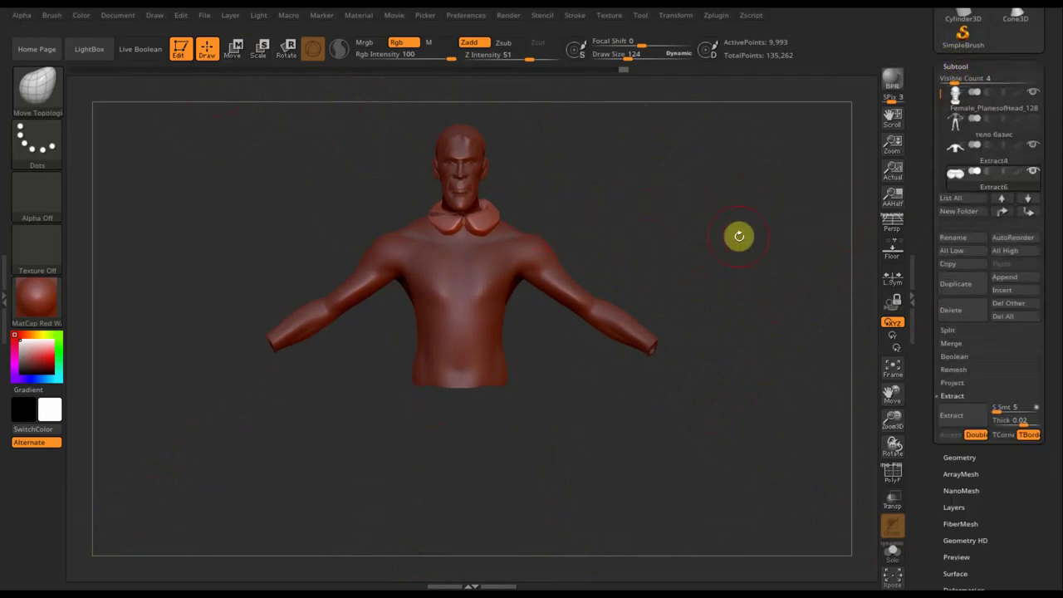
Select the тело базис subtool and solo it, hiding the head, shirt and collar.
left_click(976, 130)
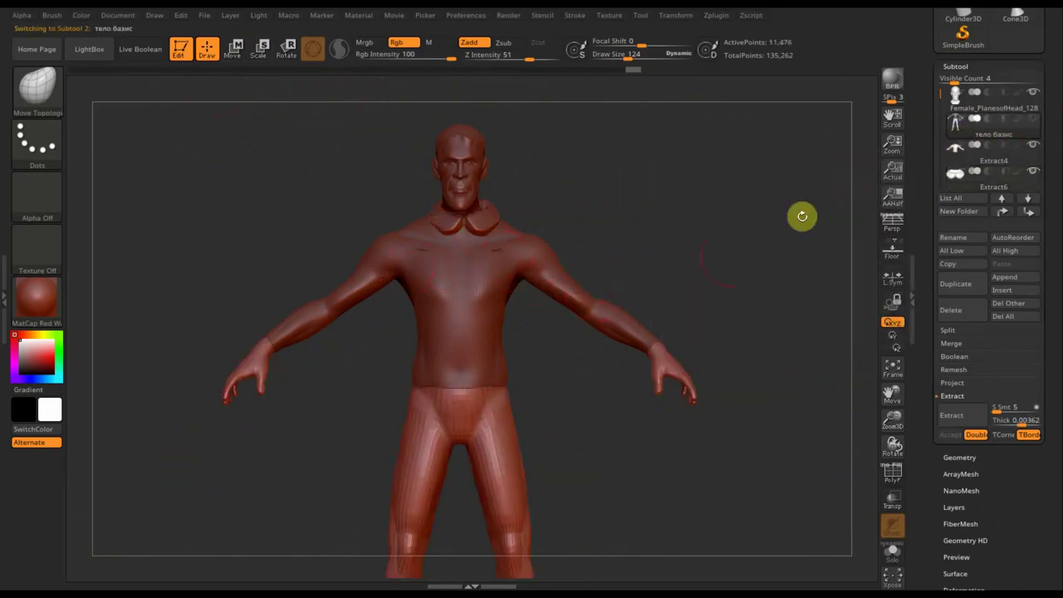
key("ctrl")
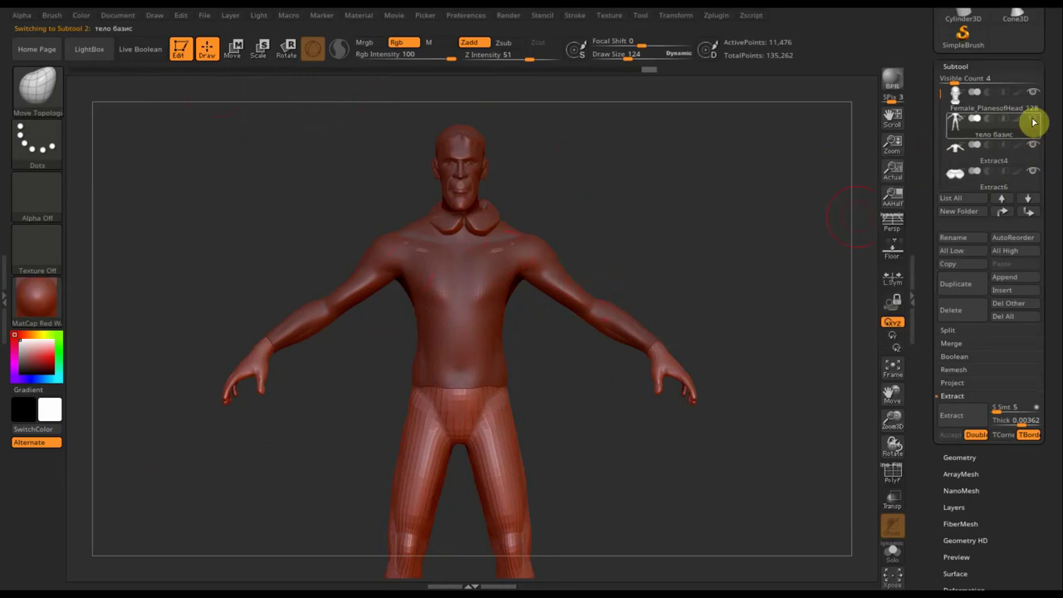
left_click(1033, 146, "shift")
left_click(1035, 148, "shift")
left_click(1035, 148, "shift")
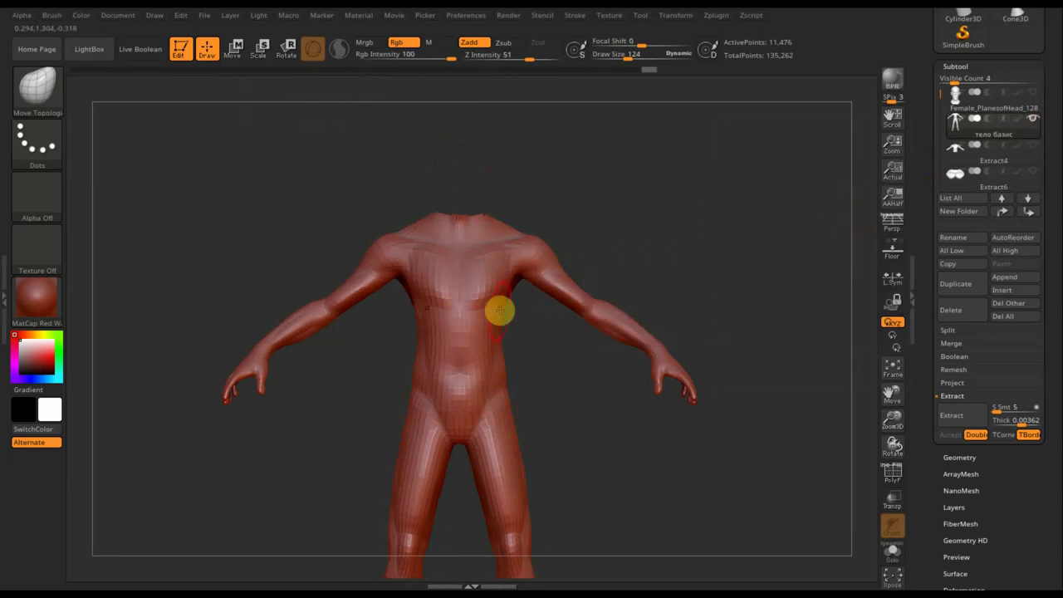
key("ctrl")
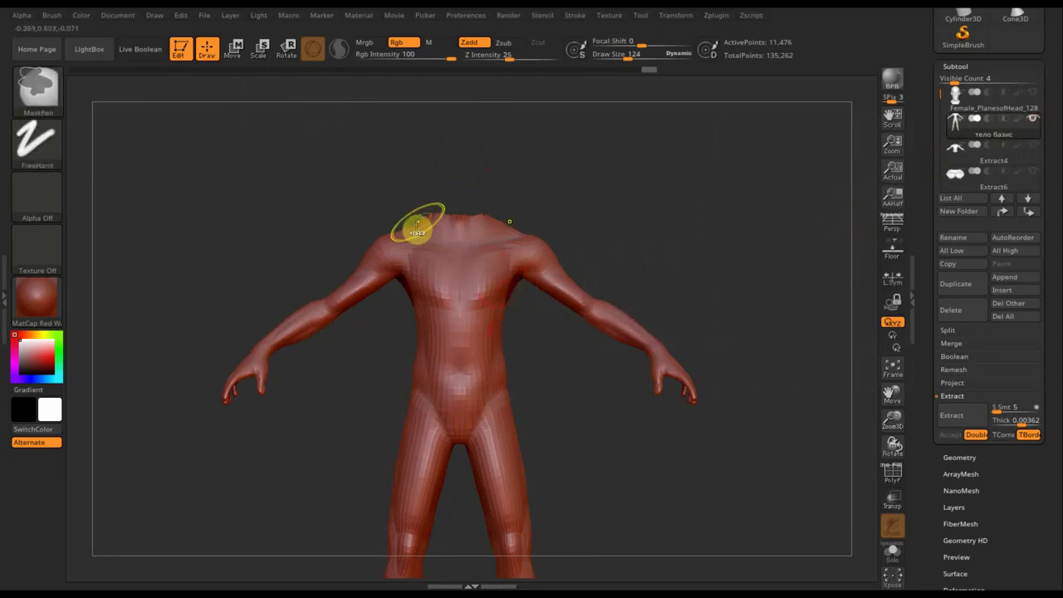
Mask the body's chest, belly and neck area, then turn to the back to mask it.
left_click_drag(418, 226, 424, 356, "ctrl")
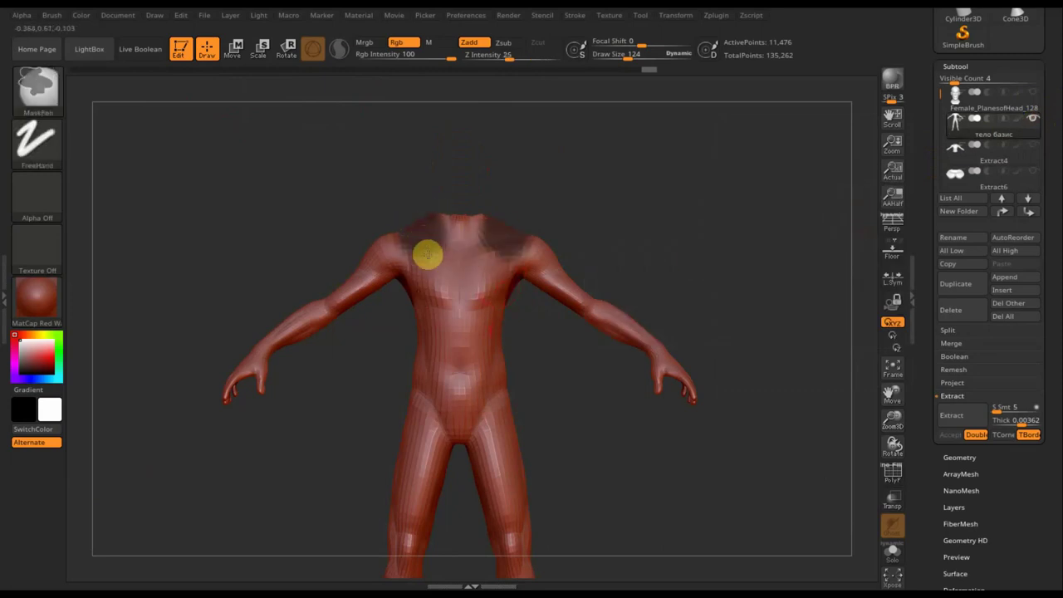
mouse_move(423, 365)
left_mouse_down("ctrl")
mouse_move(465, 368)
mouse_move(464, 232)
left_mouse_up("ctrl")
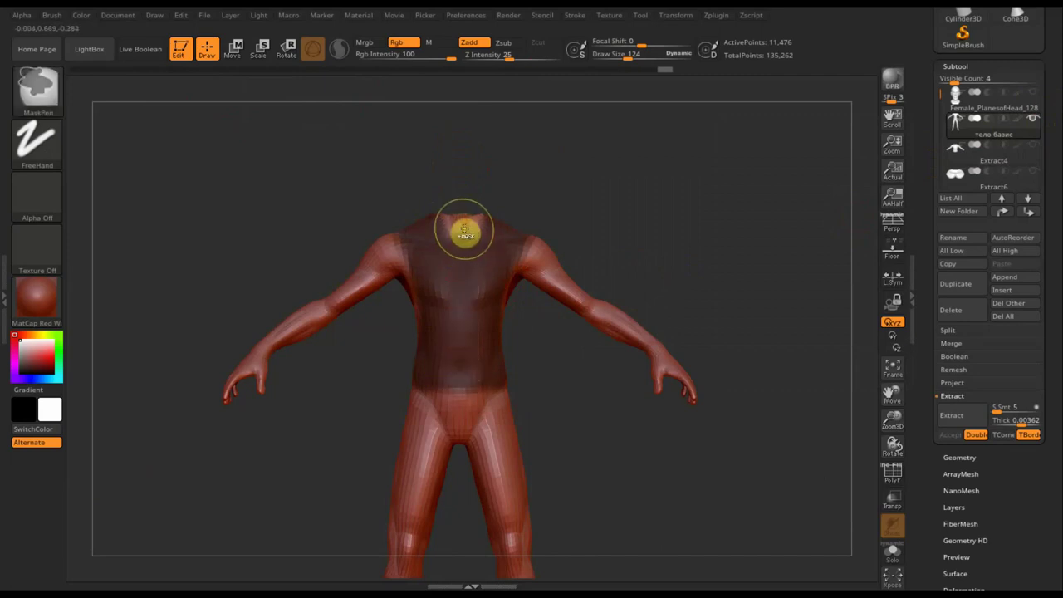
left_click_drag(466, 238, 460, 208, "ctrl")
mouse_move(525, 207)
left_mouse_down()
mouse_move(493, 222)
mouse_move(481, 304)
mouse_move(458, 339)
mouse_move(491, 294)
mouse_move(494, 240)
mouse_move(511, 333)
mouse_move(461, 358)
mouse_move(497, 359)
left_mouse_up()
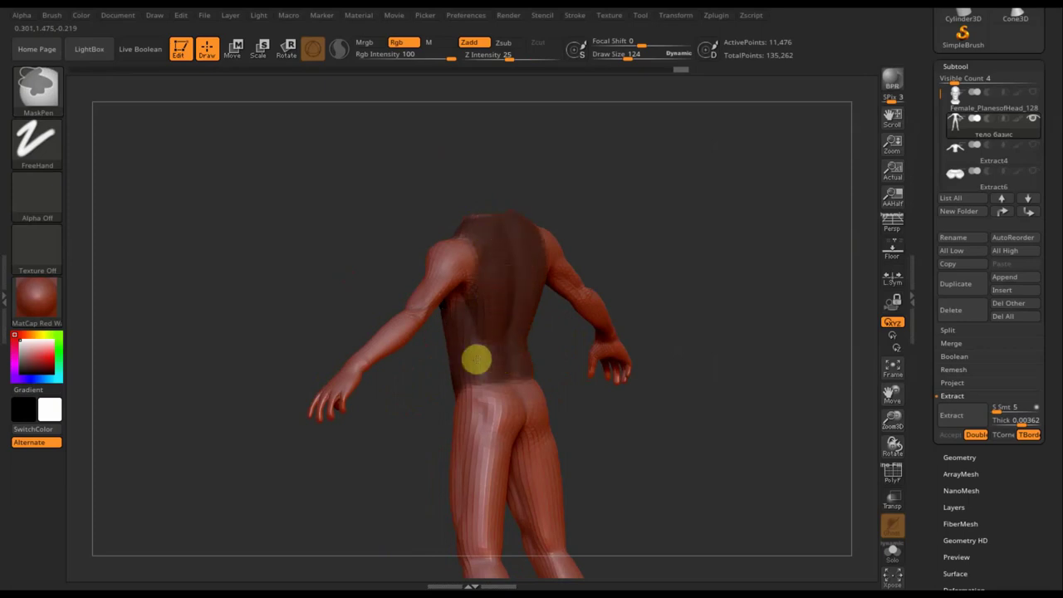
mouse_move(709, 218)
left_mouse_down()
mouse_move(759, 201)
mouse_move(709, 235)
mouse_move(678, 163)
left_mouse_up()
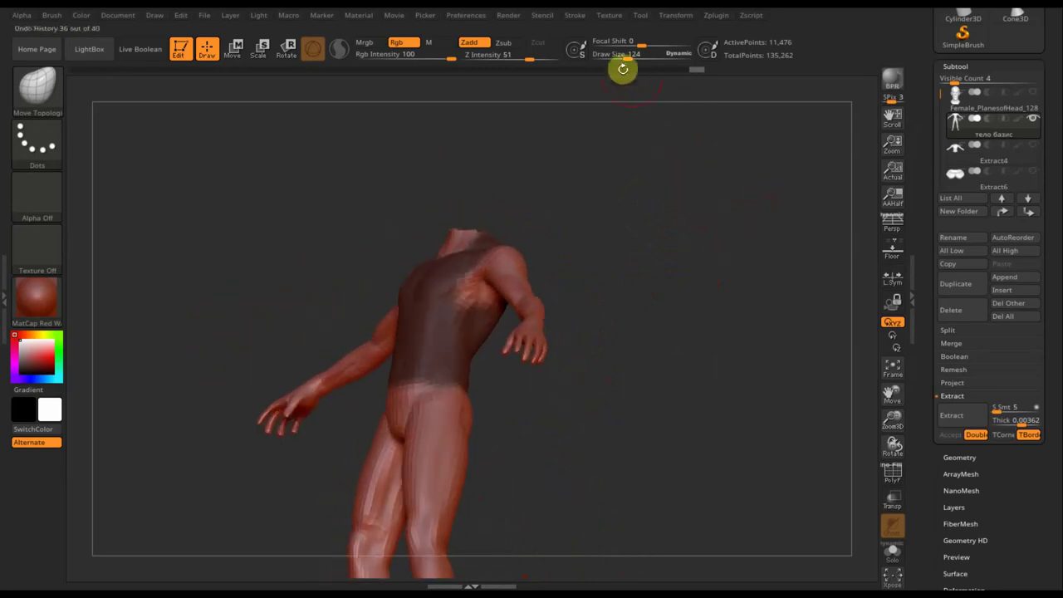
Lower the MaskPen Draw Size to 48 and check the torso mask from several angles.
left_click_drag(621, 58, 617, 57)
key("ctrl")
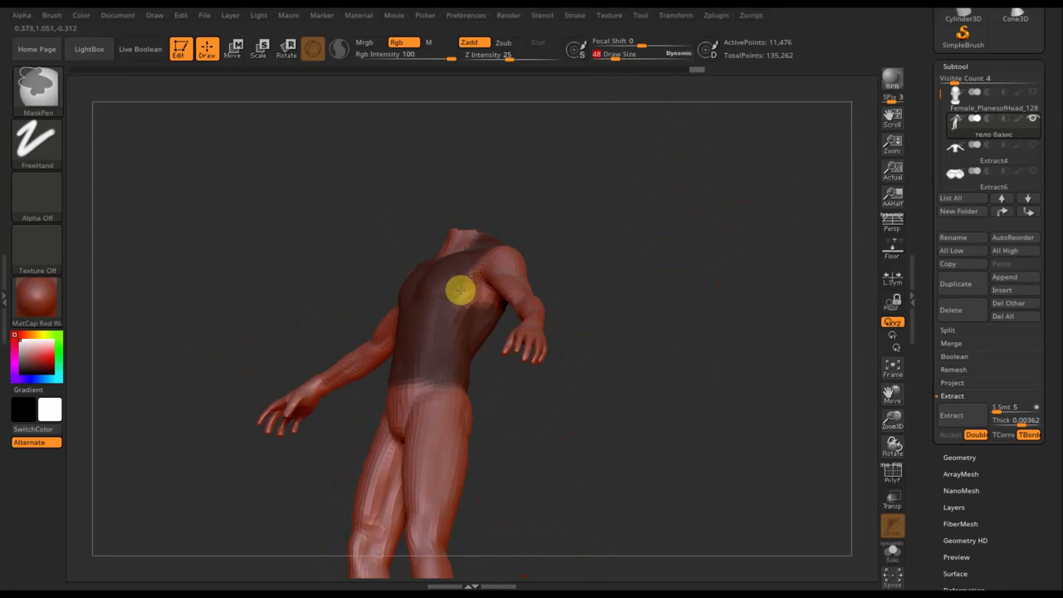
mouse_move(548, 321)
left_mouse_down()
mouse_move(693, 316)
mouse_move(703, 340)
mouse_move(506, 282)
left_mouse_up()
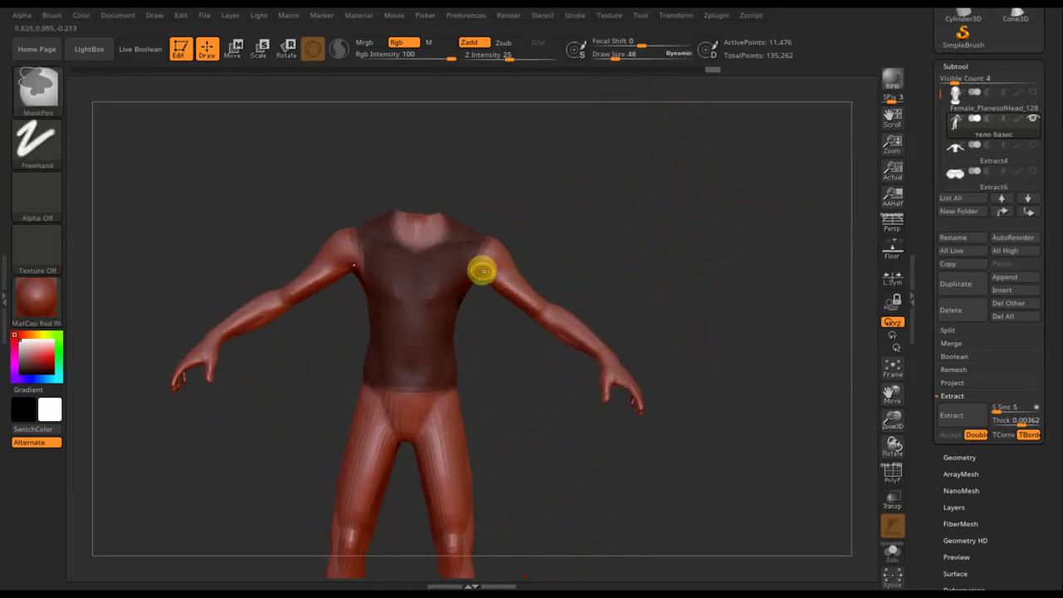
mouse_move(485, 266)
left_mouse_down()
mouse_move(499, 280)
mouse_move(494, 248)
left_mouse_up()
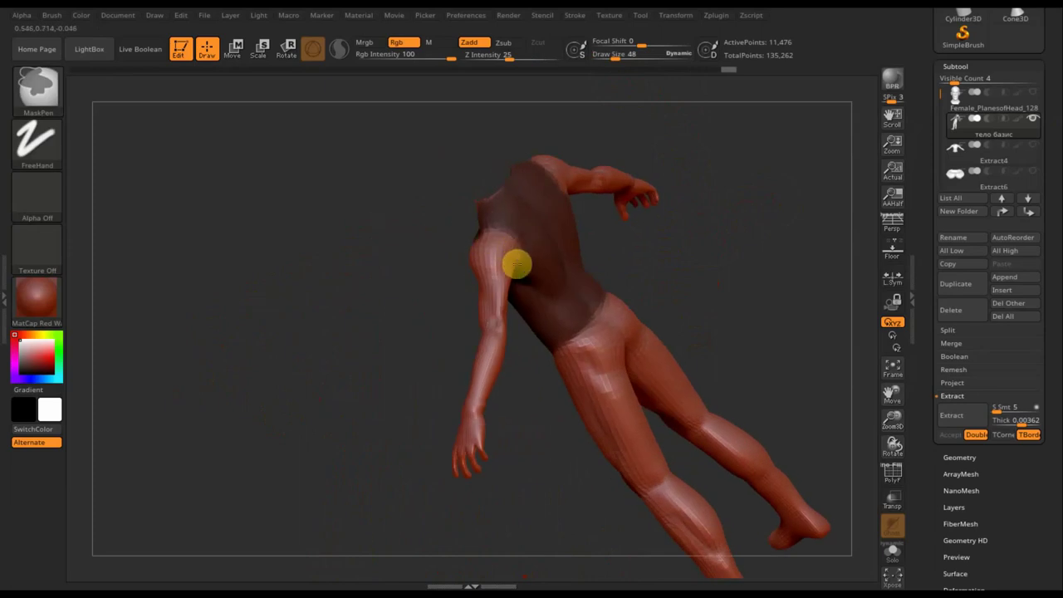
left_click_drag(679, 238, 871, 375)
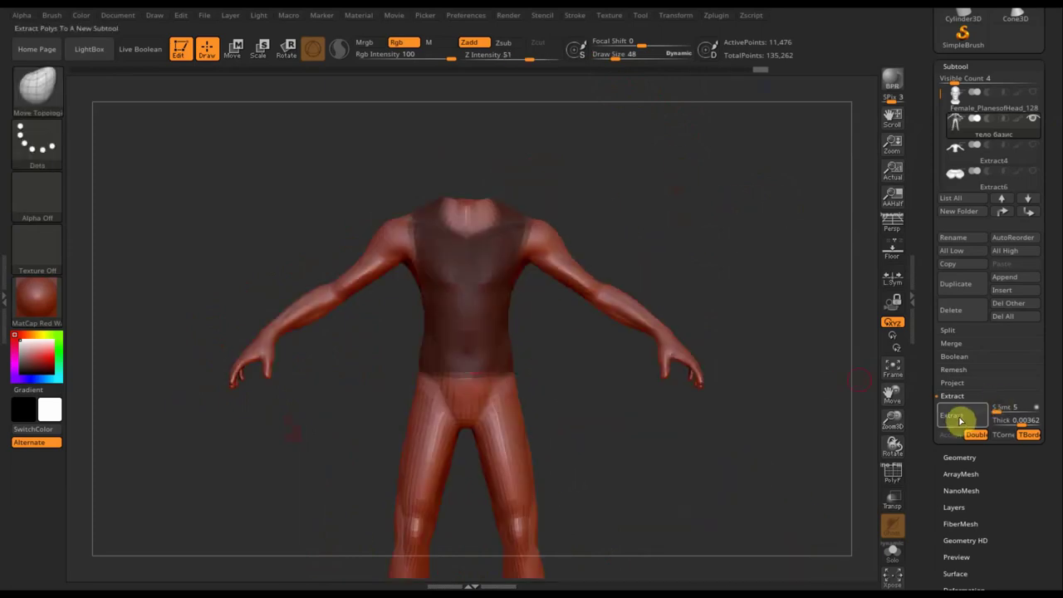
Extract the masked shirt area as new subtool Extract7 and clear the torso mask.
left_click(962, 418)
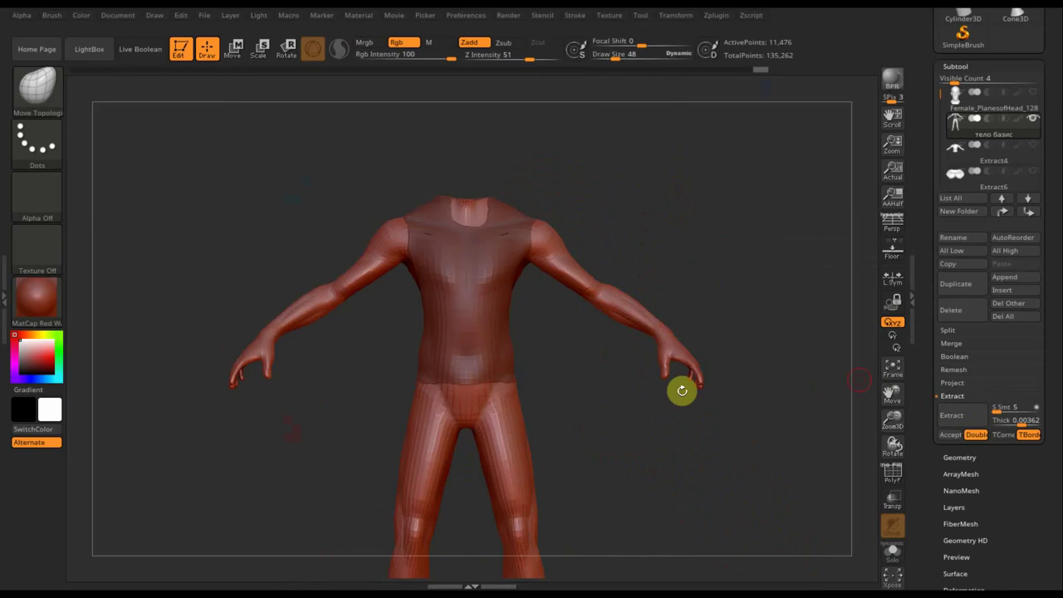
left_click(952, 437)
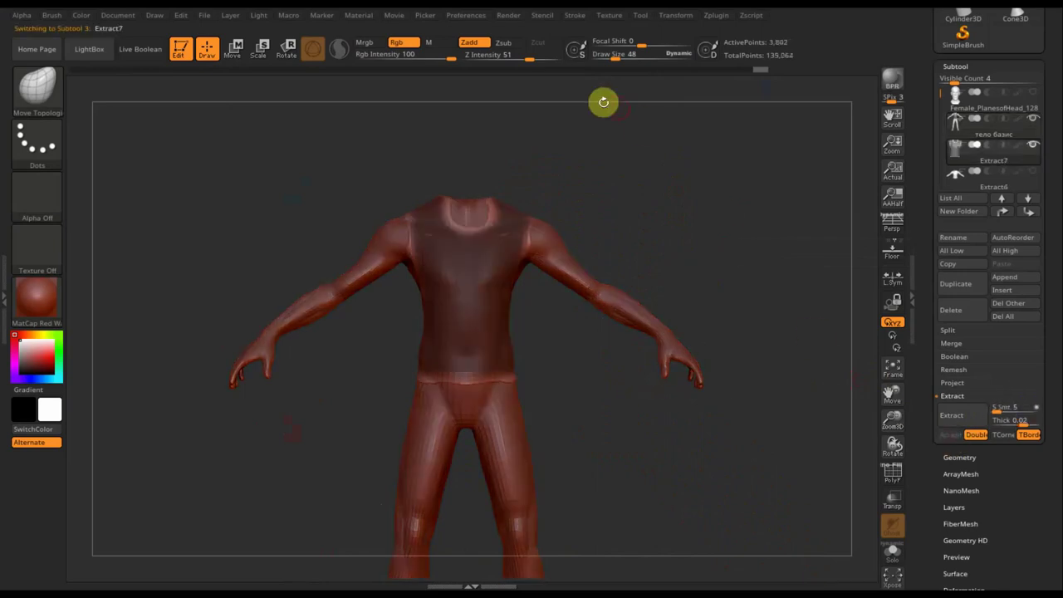
left_click_drag(593, 57, 644, 60)
key("ctrl")
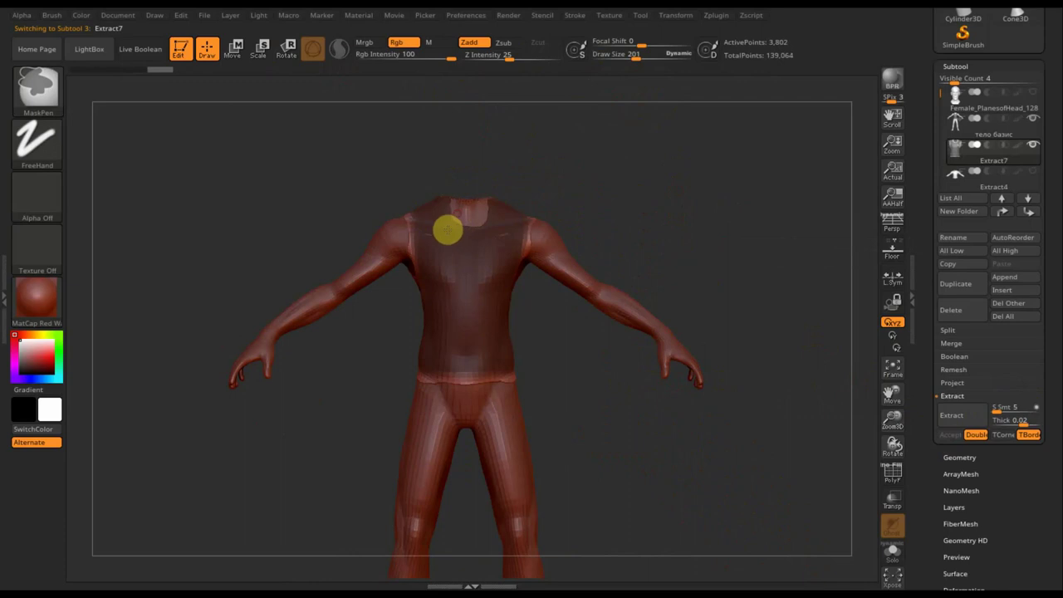
left_click_drag(660, 174, 631, 191, "ctrl")
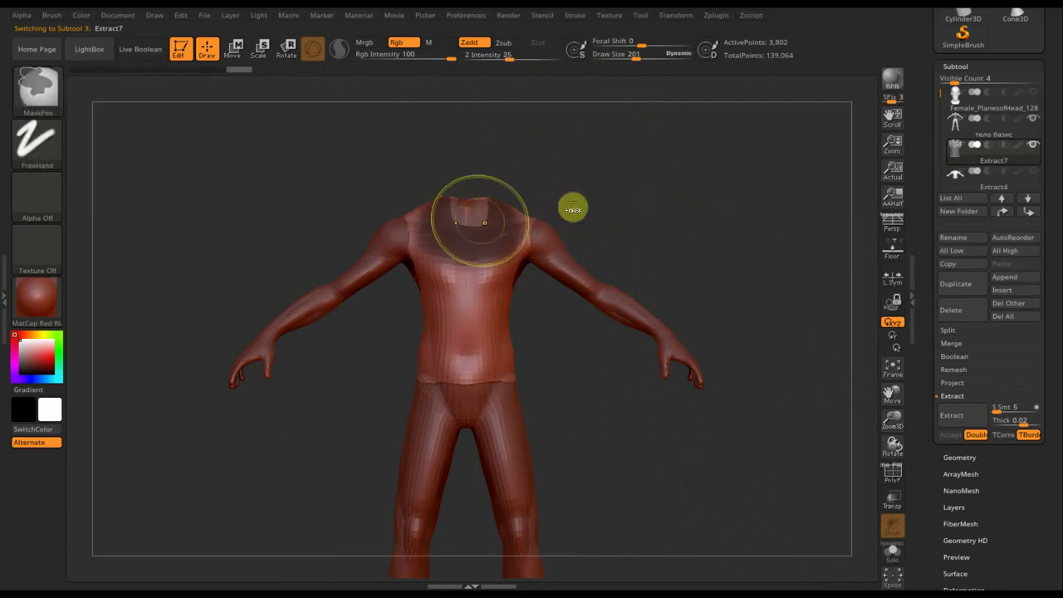
Paint mask patches over the upper chest, shoulders and down the chest to the waist.
mouse_move(466, 232)
left_mouse_down("ctrl")
mouse_move(462, 207)
mouse_move(398, 235)
mouse_move(410, 248)
left_mouse_up("ctrl")
key("shift")
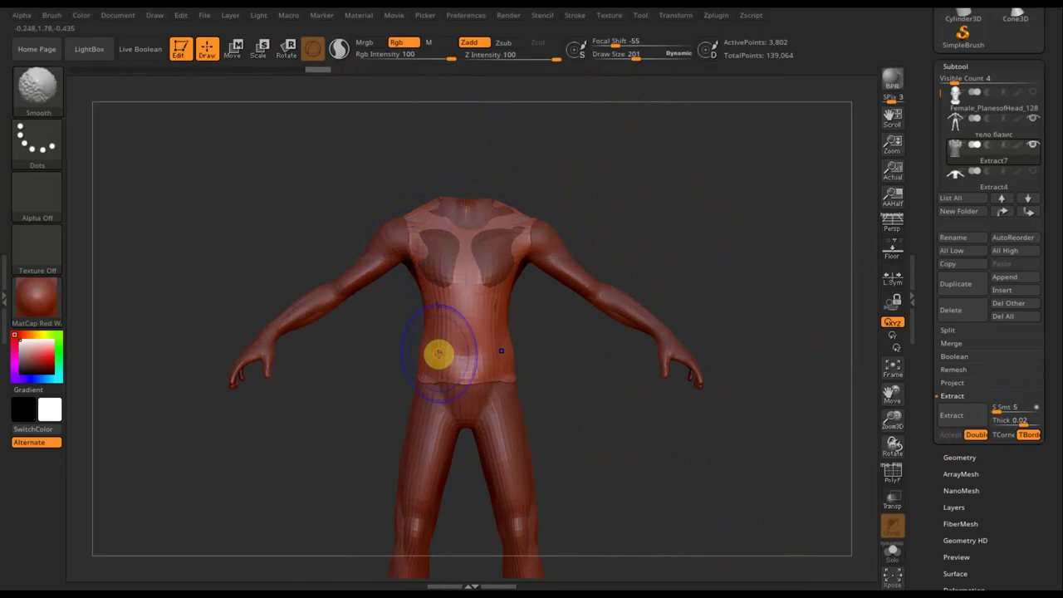
left_click_drag(689, 238, 643, 244)
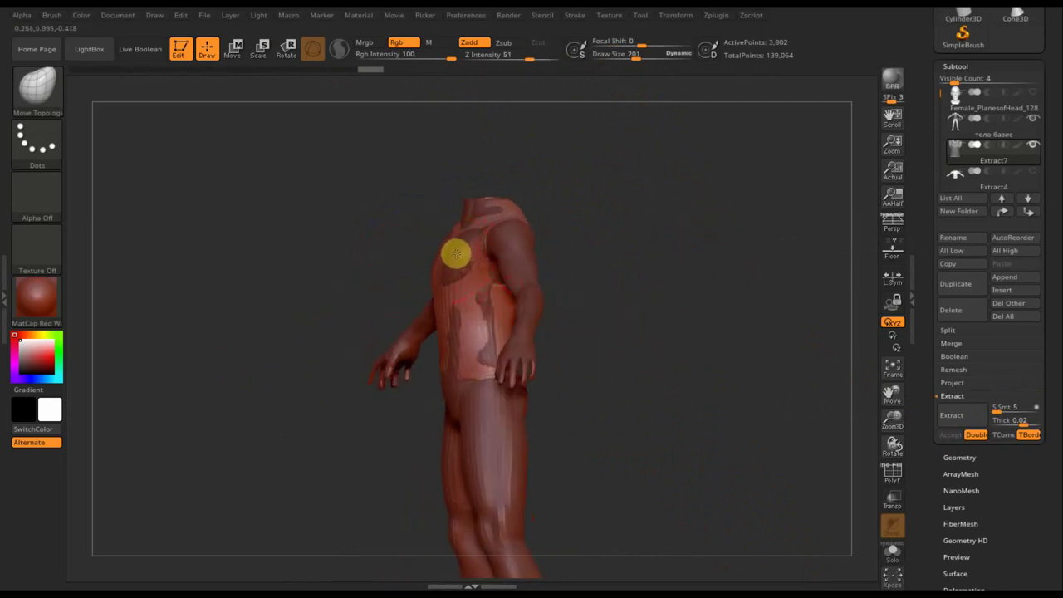
mouse_move(456, 253)
left_mouse_down("ctrl")
mouse_move(467, 349)
mouse_move(457, 370)
left_mouse_up("ctrl")
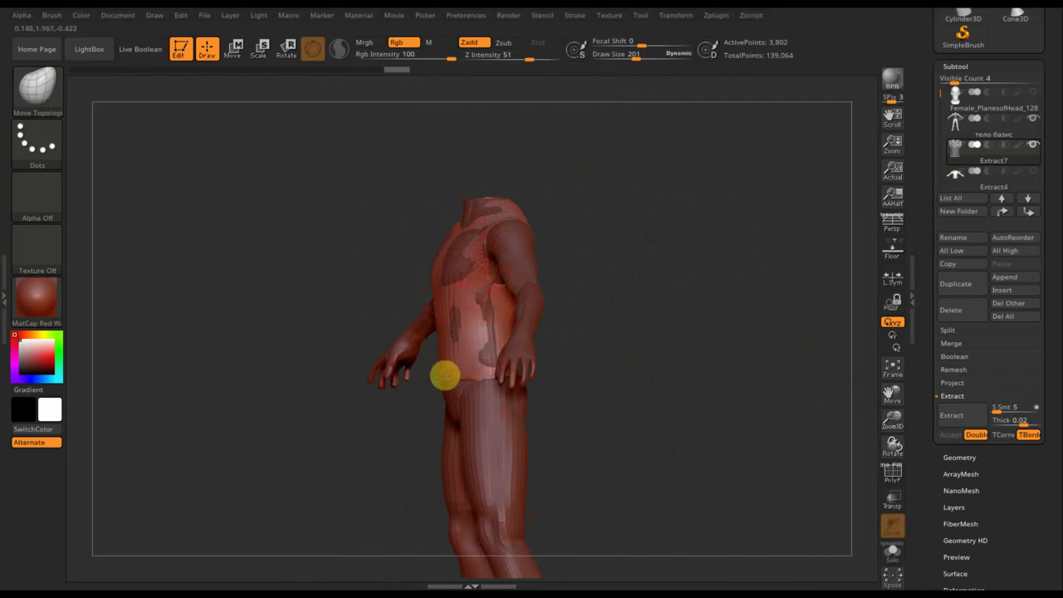
mouse_move(665, 316)
left_mouse_down()
mouse_move(693, 316)
mouse_move(633, 304)
left_mouse_up()
key("shift")
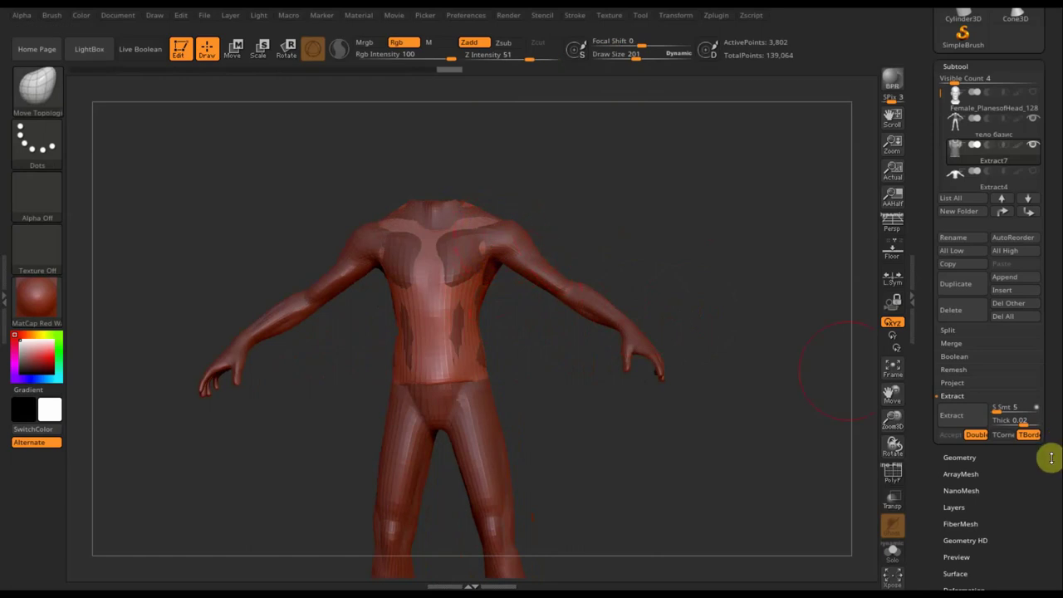
scroll(1021, 474, "down", 2)
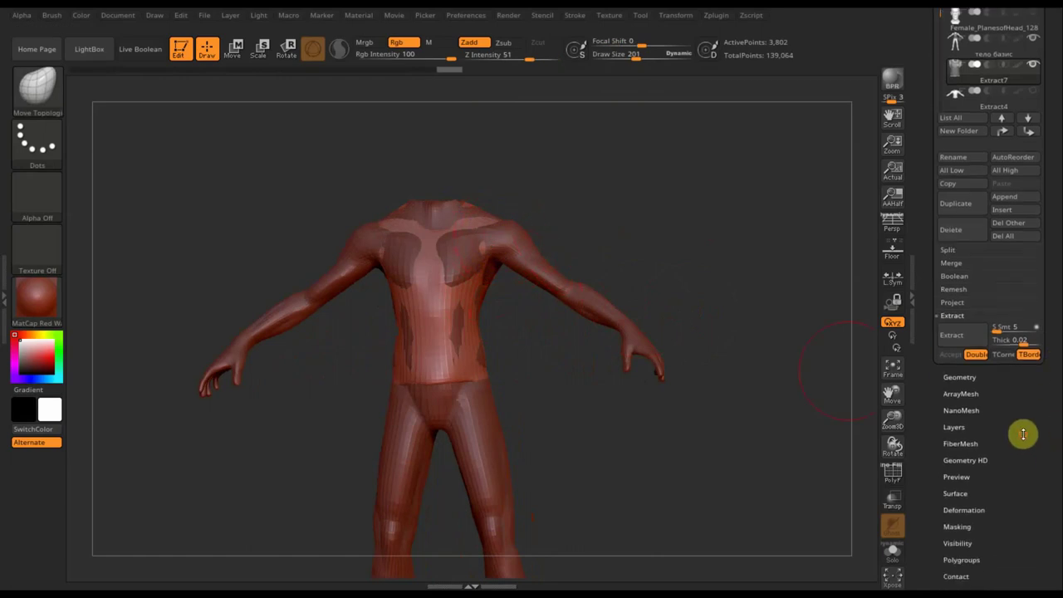
Nudge the Deformation Inflate slider up slightly on the Extract7 shirt shell.
left_click(977, 508)
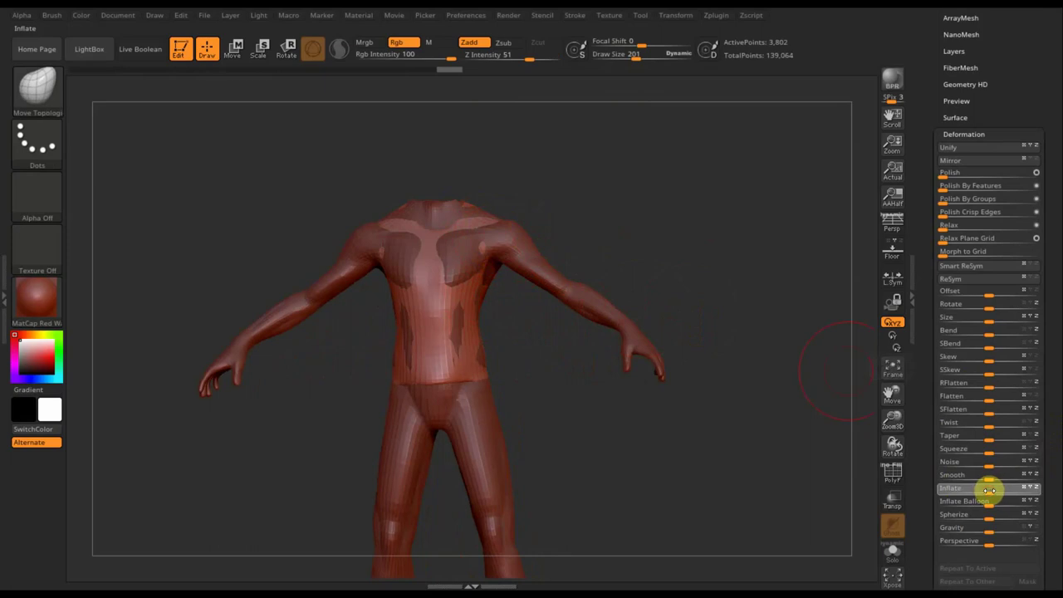
left_click_drag(991, 489, 992, 490)
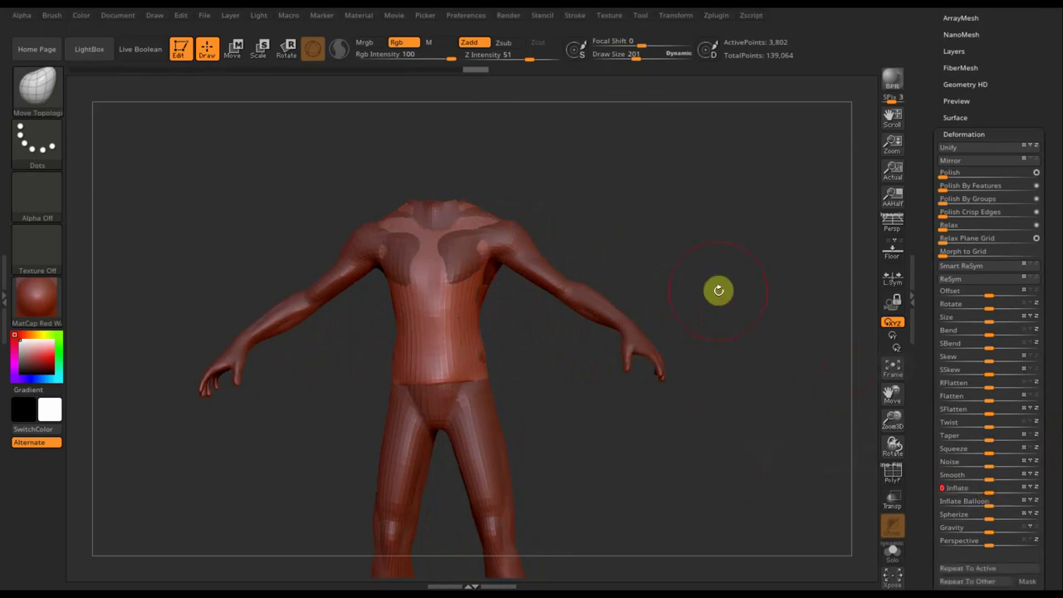
key("ctrl+shift+z")
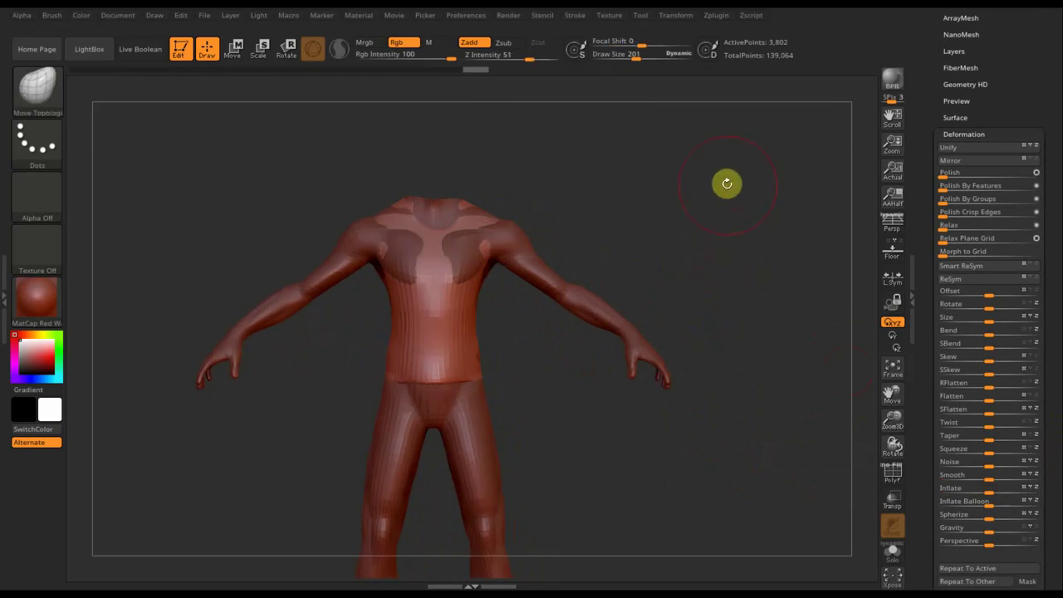
left_click_drag(1044, 88, 1039, 161)
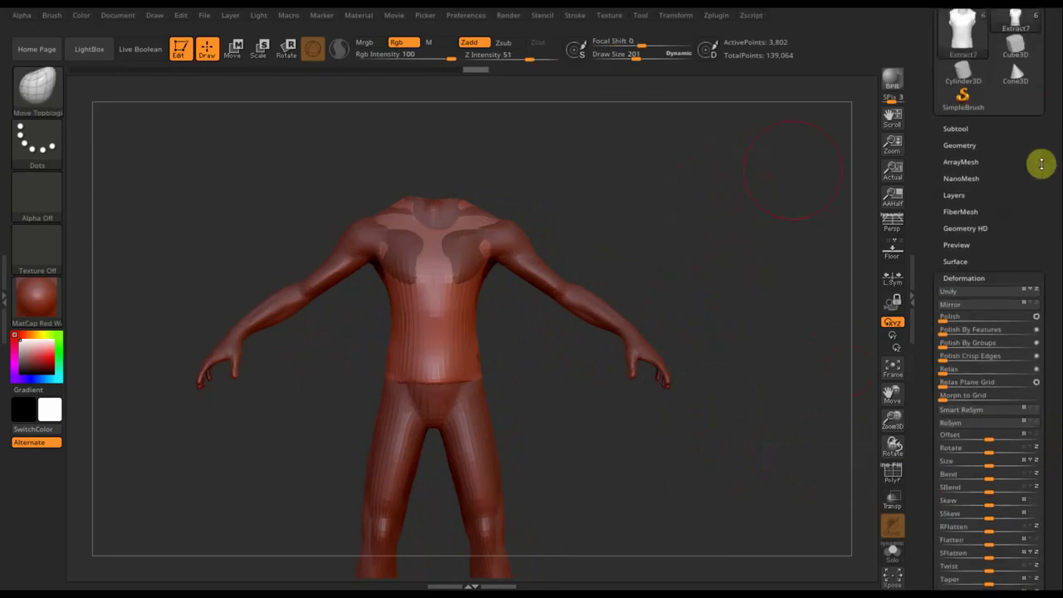
left_click_drag(654, 492, 648, 434, "alt")
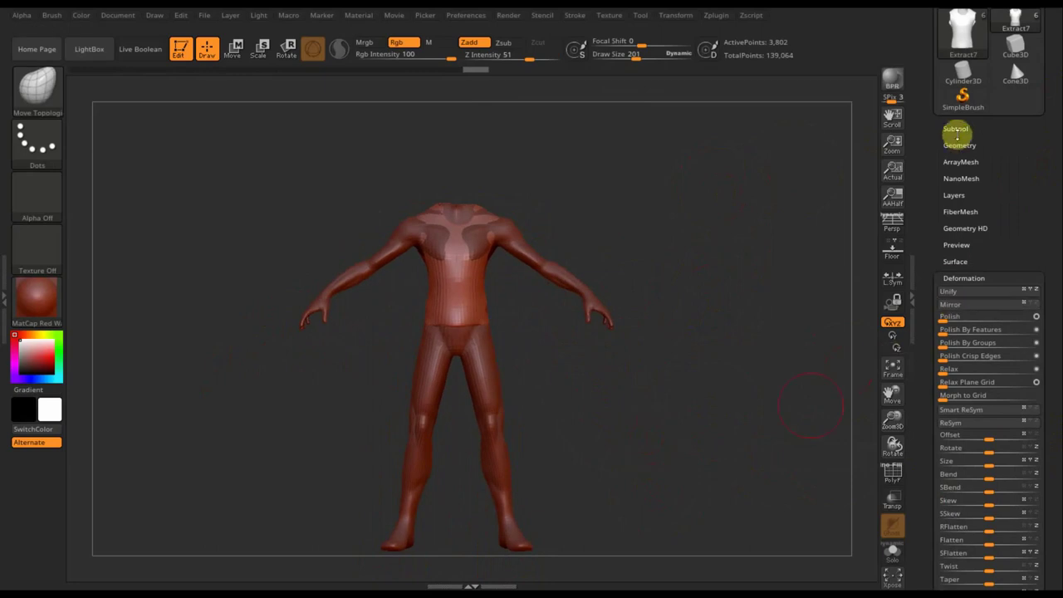
left_click(959, 146)
Make тело базис the active subtool, clear its mask, and set Draw Size to 109.
left_click(957, 130)
left_click(959, 192)
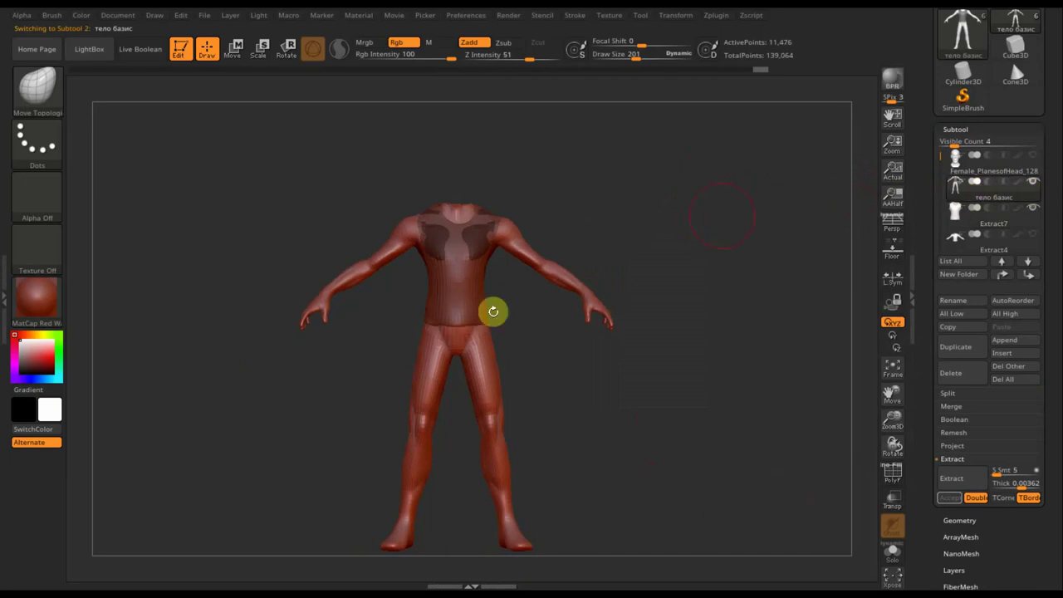
mouse_move(993, 188)
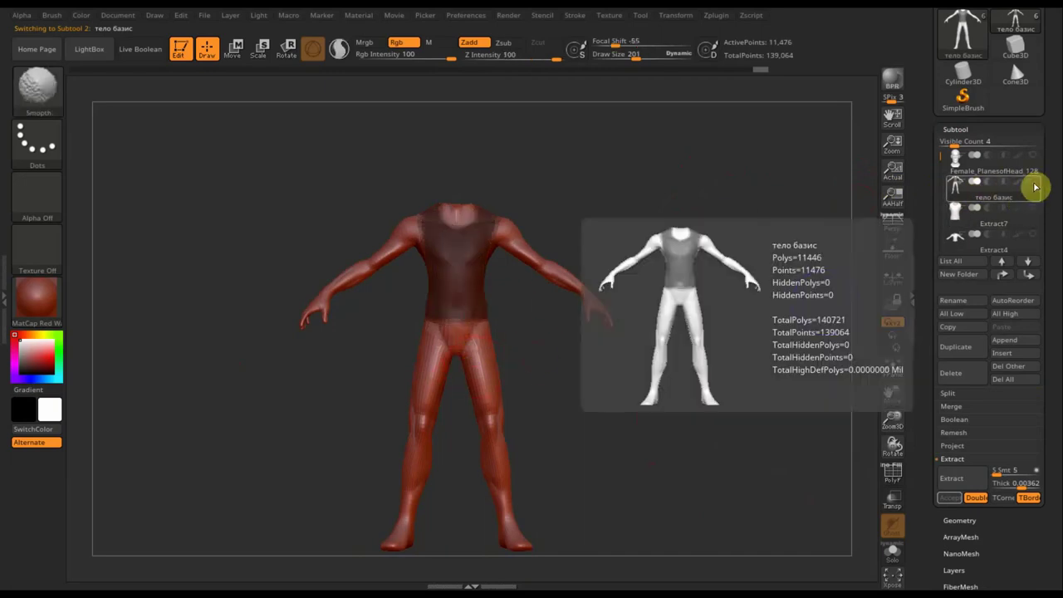
left_click_drag(631, 191, 681, 237, "ctrl")
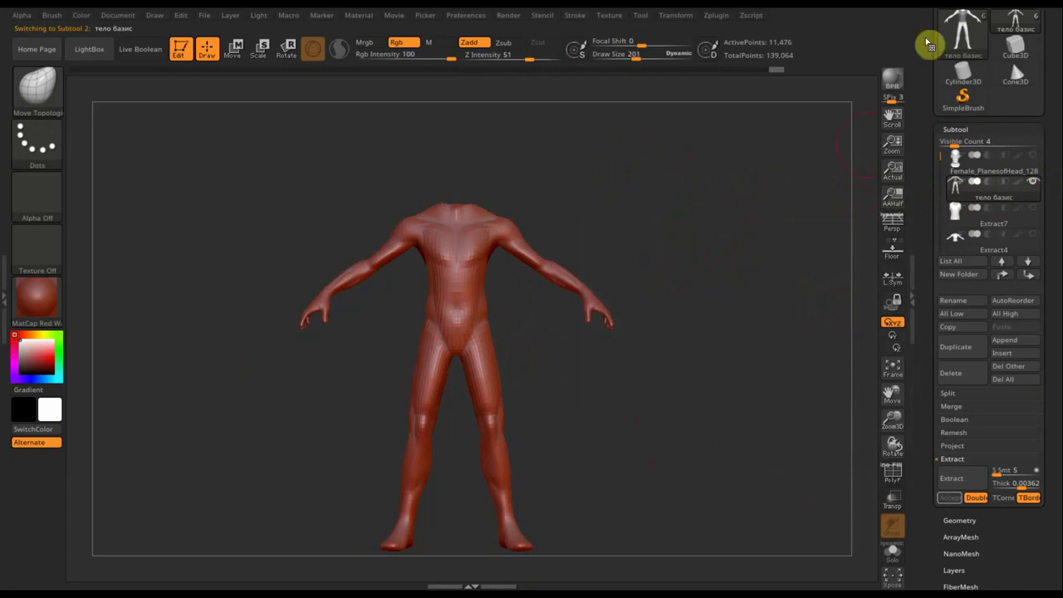
left_click_drag(646, 280, 541, 280)
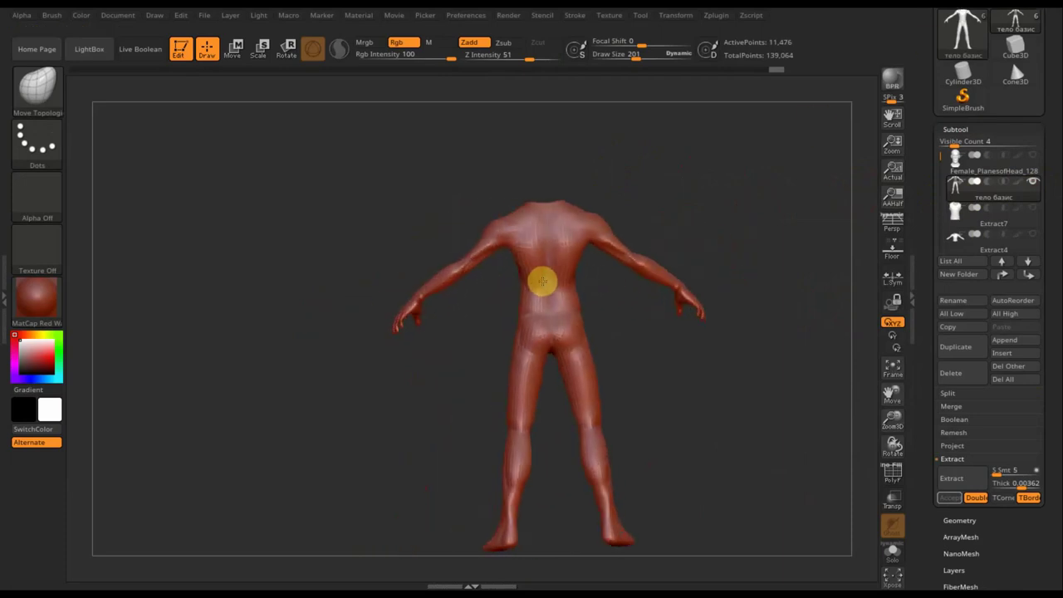
left_click_drag(733, 178, 767, 170)
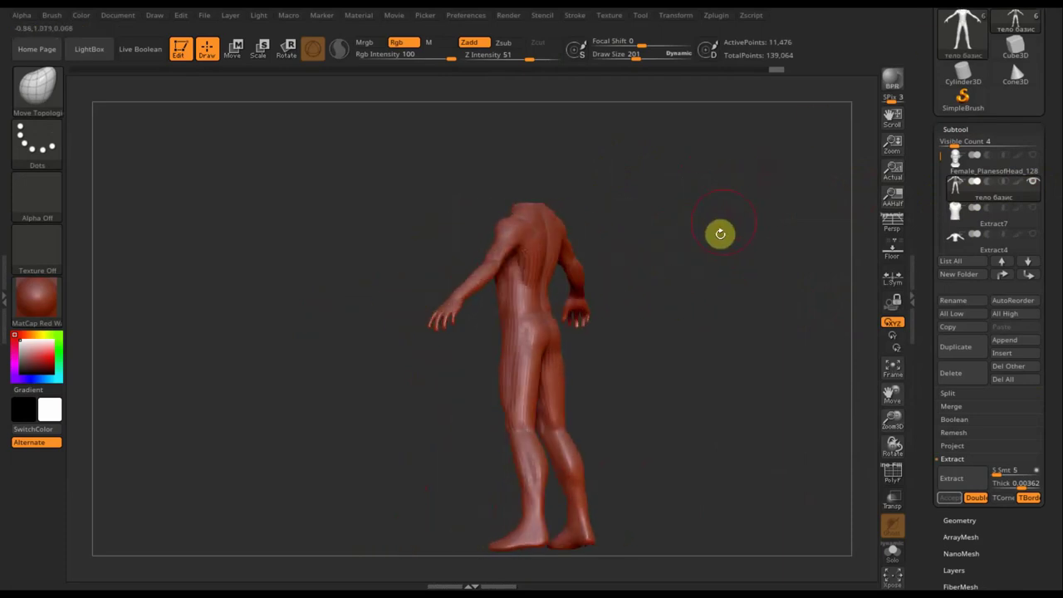
mouse_move(707, 208)
left_mouse_down("alt")
mouse_move(719, 278)
mouse_move(680, 169)
left_mouse_up("alt")
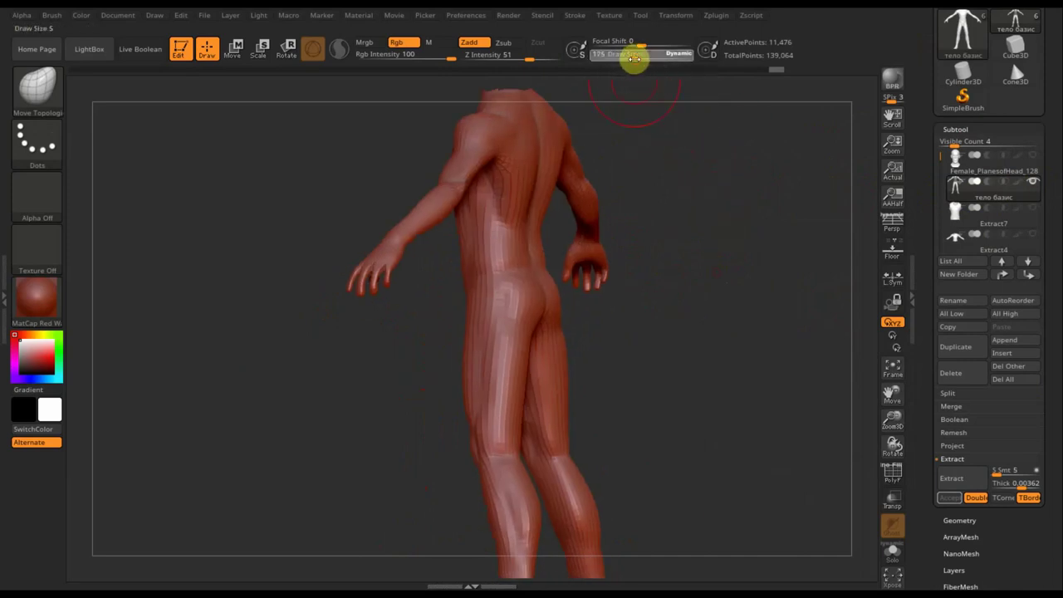
left_click_drag(632, 55, 626, 61)
mouse_move(670, 200)
left_mouse_down()
mouse_move(746, 202)
mouse_move(750, 225)
left_mouse_up()
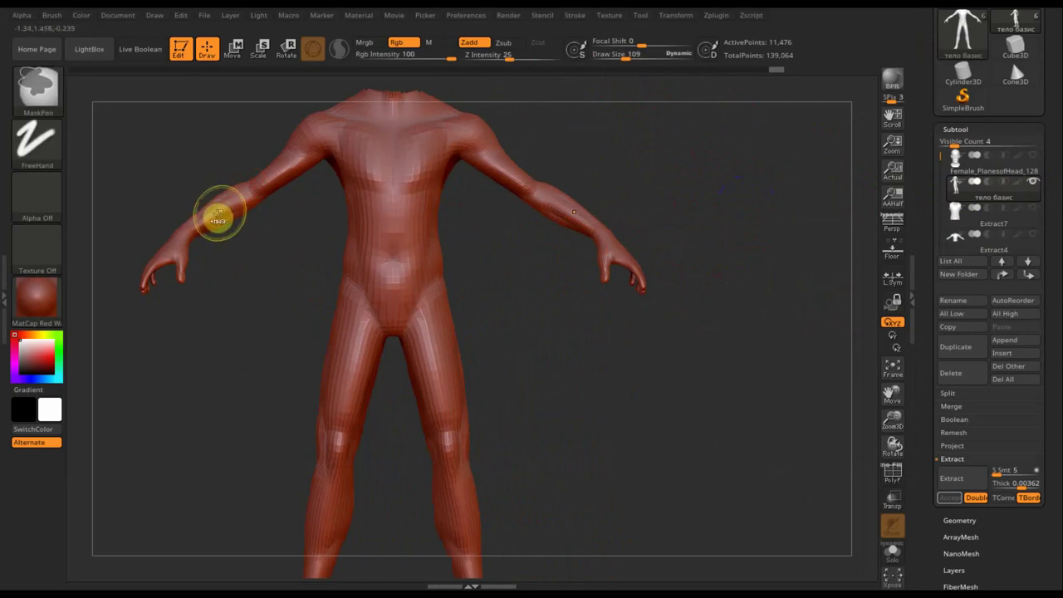
Mask both forearms and the shoulders symmetrically.
mouse_move(219, 211)
left_mouse_down("ctrl")
mouse_move(226, 227)
mouse_move(268, 171)
mouse_move(299, 161)
mouse_move(295, 169)
left_mouse_up("ctrl")
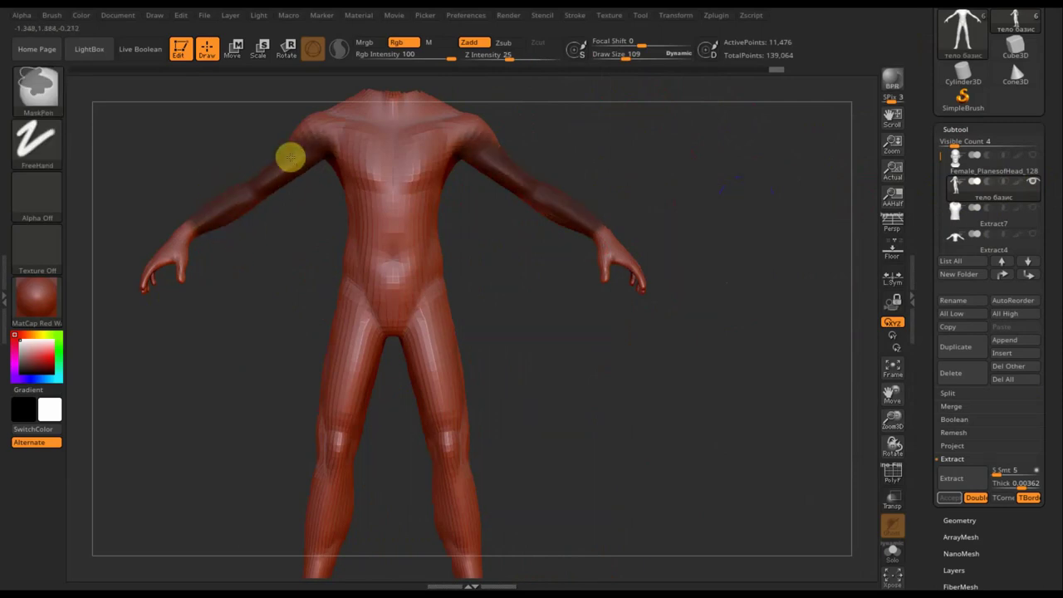
mouse_move(322, 130)
left_mouse_down("ctrl")
mouse_move(340, 117)
mouse_move(334, 108)
mouse_move(354, 258)
mouse_move(406, 261)
mouse_move(393, 190)
mouse_move(412, 152)
mouse_move(375, 149)
left_mouse_up("ctrl")
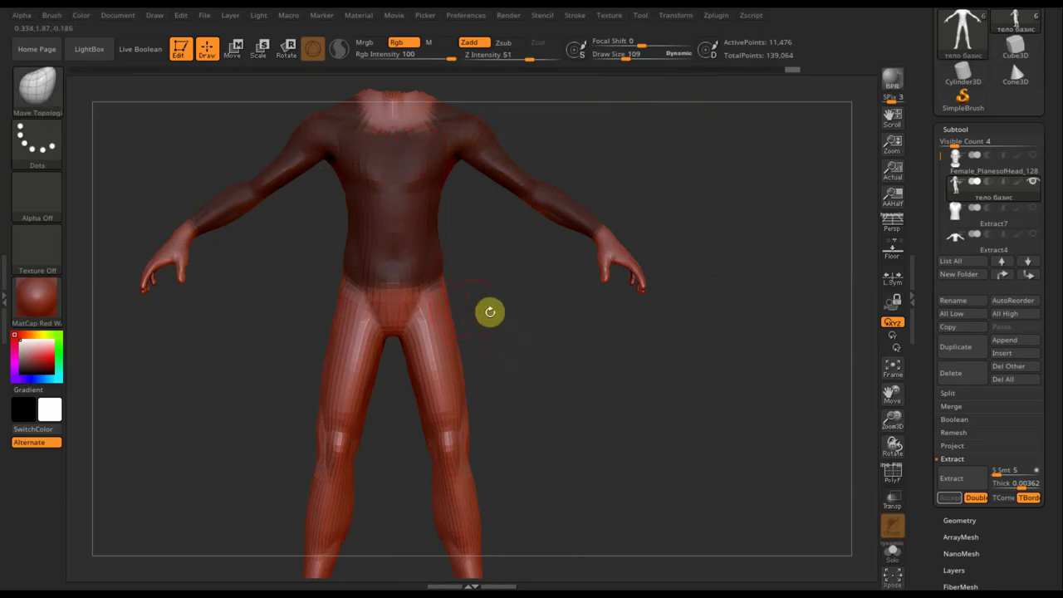
mouse_move(490, 316)
left_mouse_down()
mouse_move(396, 321)
mouse_move(424, 316)
left_mouse_up()
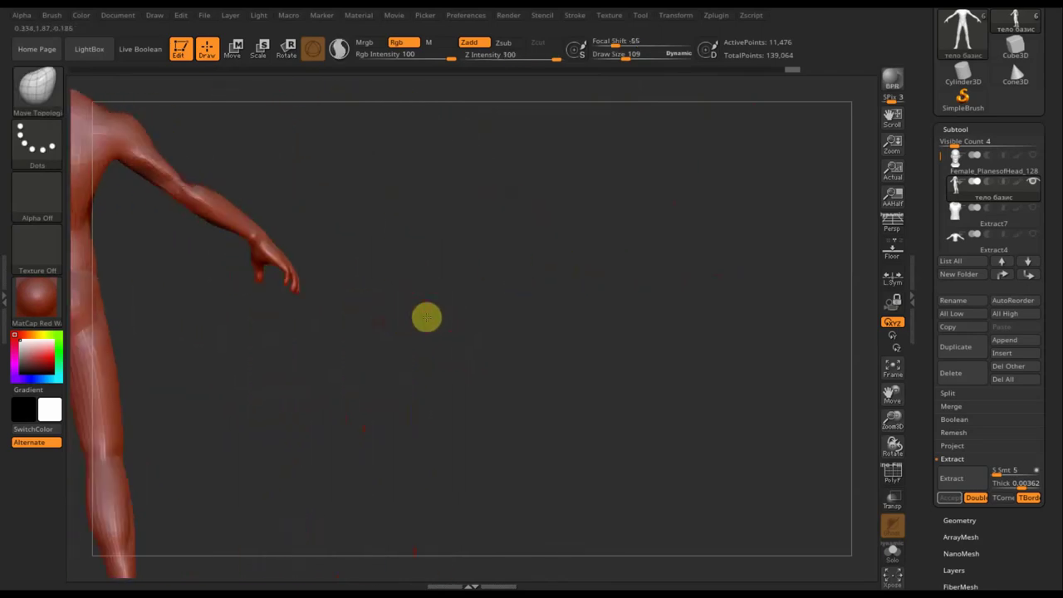
Mask the waist, back and upper back from a rear view, then check the result.
mouse_move(578, 266)
left_mouse_down()
mouse_move(567, 218)
mouse_move(475, 299)
mouse_move(814, 372)
mouse_move(765, 359)
left_mouse_up()
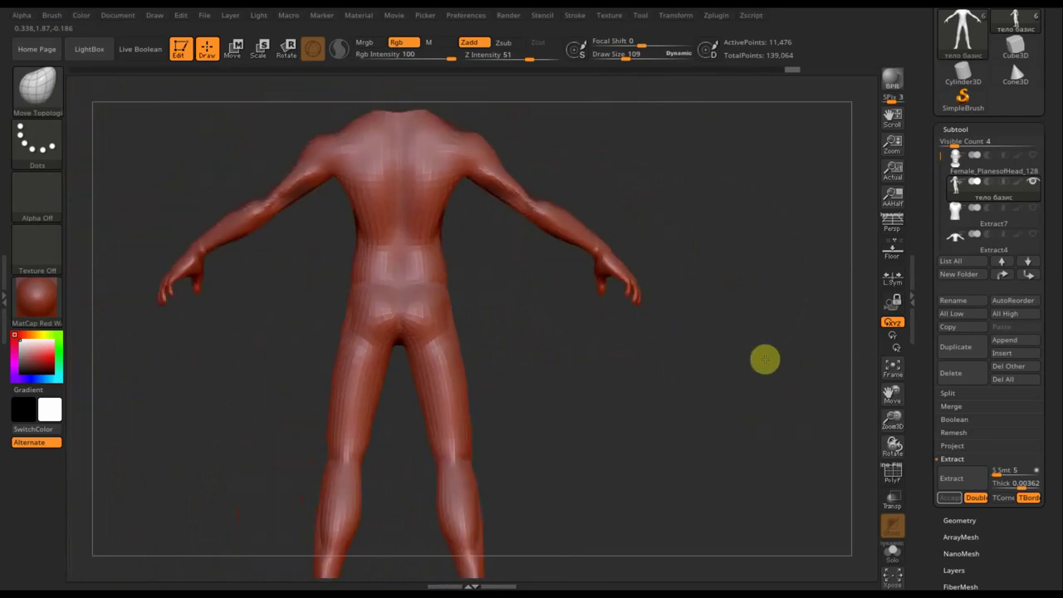
key("ctrl")
mouse_move(377, 262)
left_mouse_down("ctrl")
mouse_move(401, 260)
mouse_move(448, 185)
mouse_move(451, 213)
mouse_move(496, 164)
mouse_move(520, 207)
mouse_move(551, 211)
left_mouse_up("ctrl")
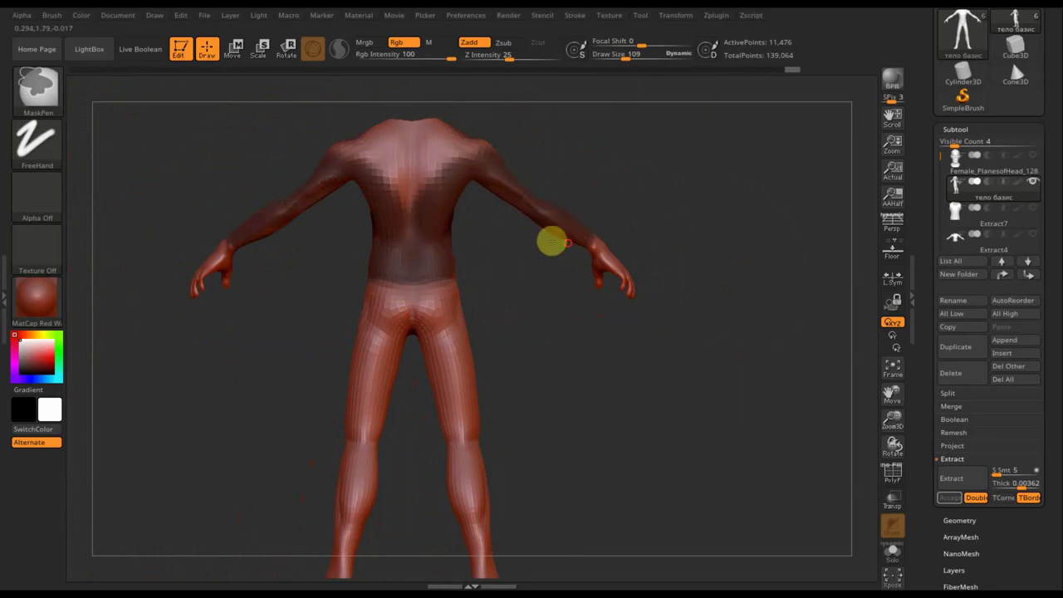
mouse_move(487, 147)
left_mouse_down("ctrl")
mouse_move(375, 159)
mouse_move(453, 148)
mouse_move(378, 147)
mouse_move(430, 183)
mouse_move(413, 239)
left_mouse_up("ctrl")
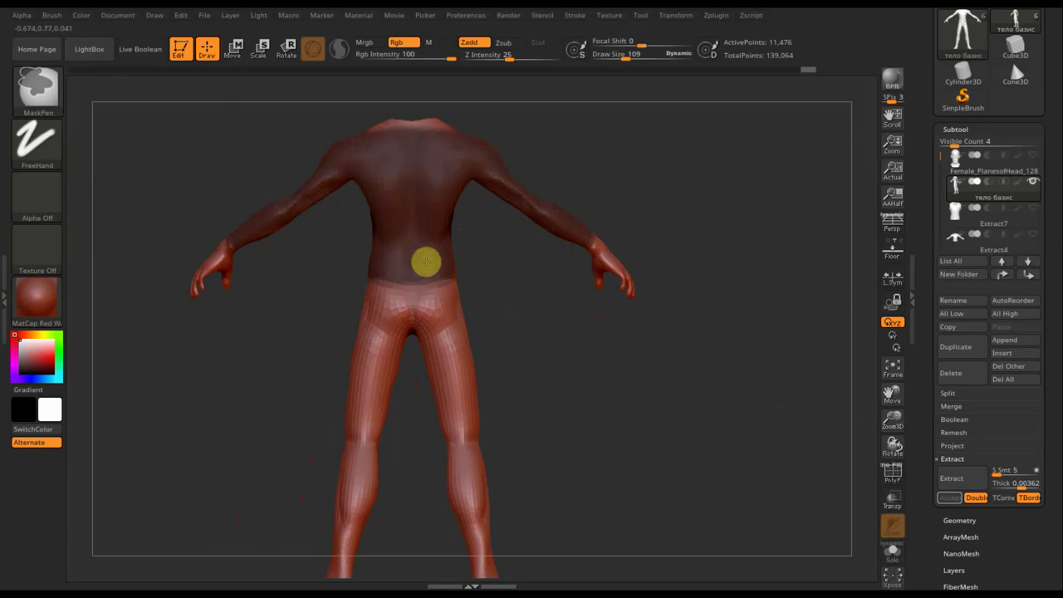
mouse_move(639, 148)
left_mouse_down()
mouse_move(731, 153)
mouse_move(688, 155)
left_mouse_up()
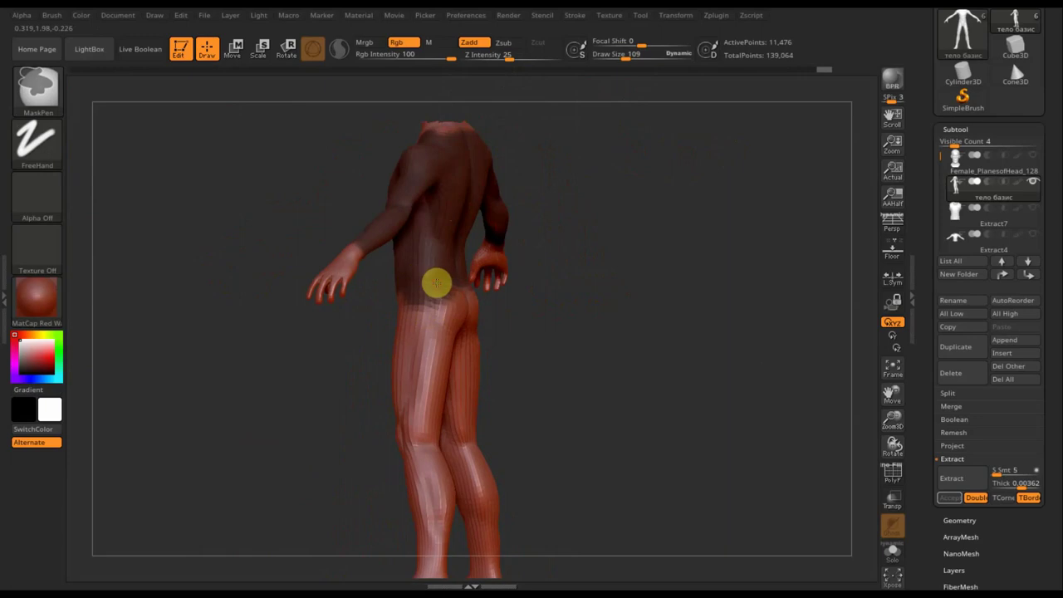
key("b")
key("m")
key("t")
left_click_drag(560, 311, 474, 304)
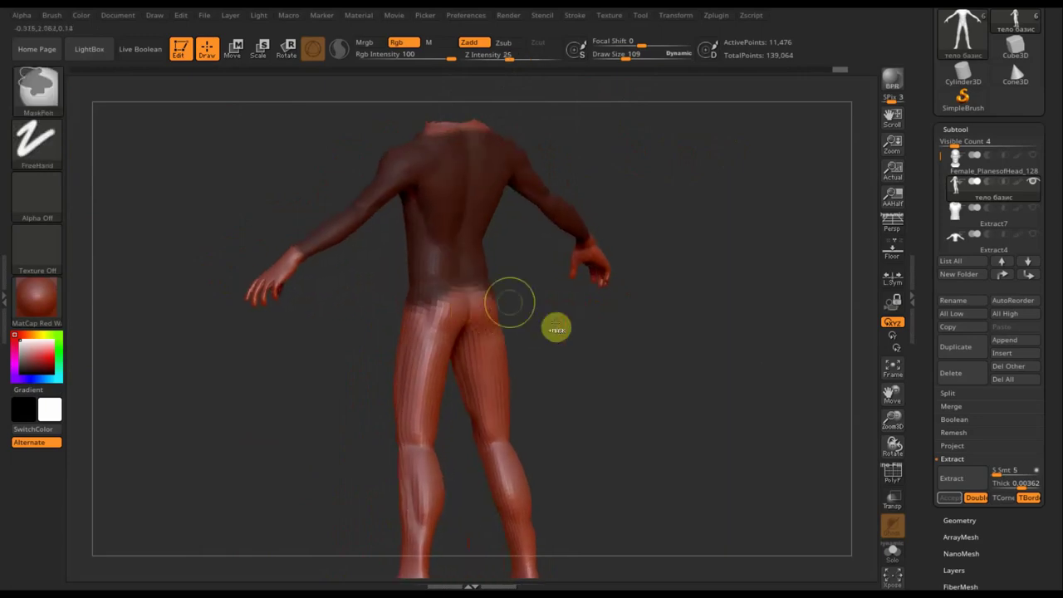
key("ctrl")
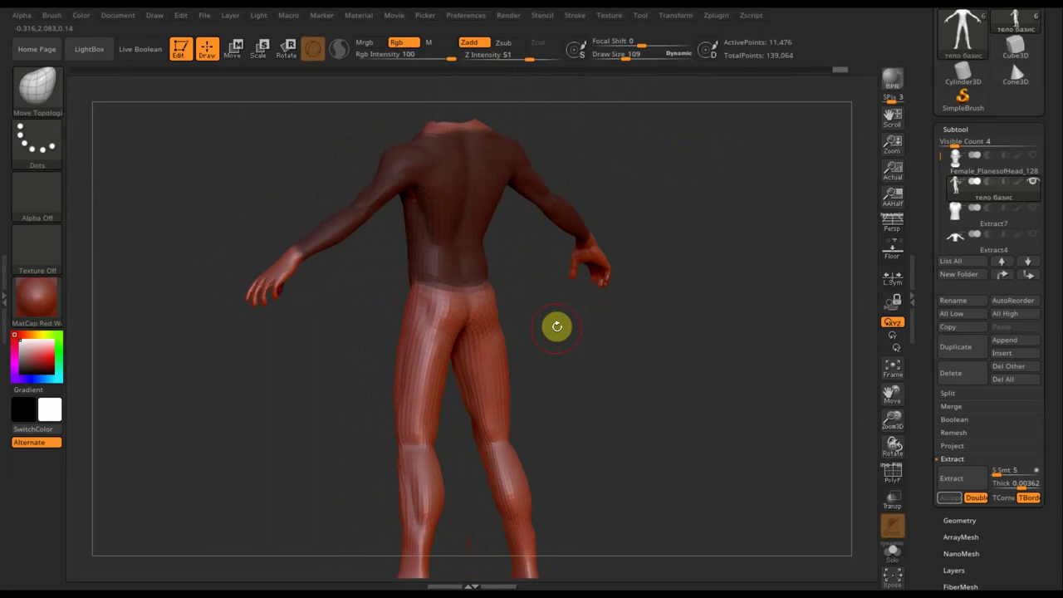
left_click_drag(560, 327, 671, 337, "shift")
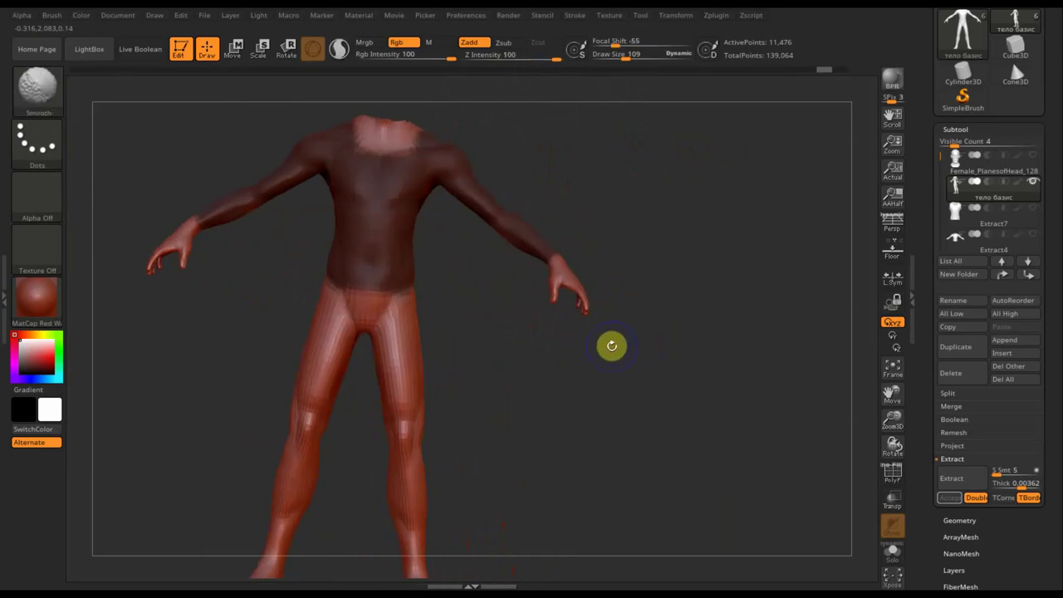
left_click_drag(605, 353, 603, 352, "shift")
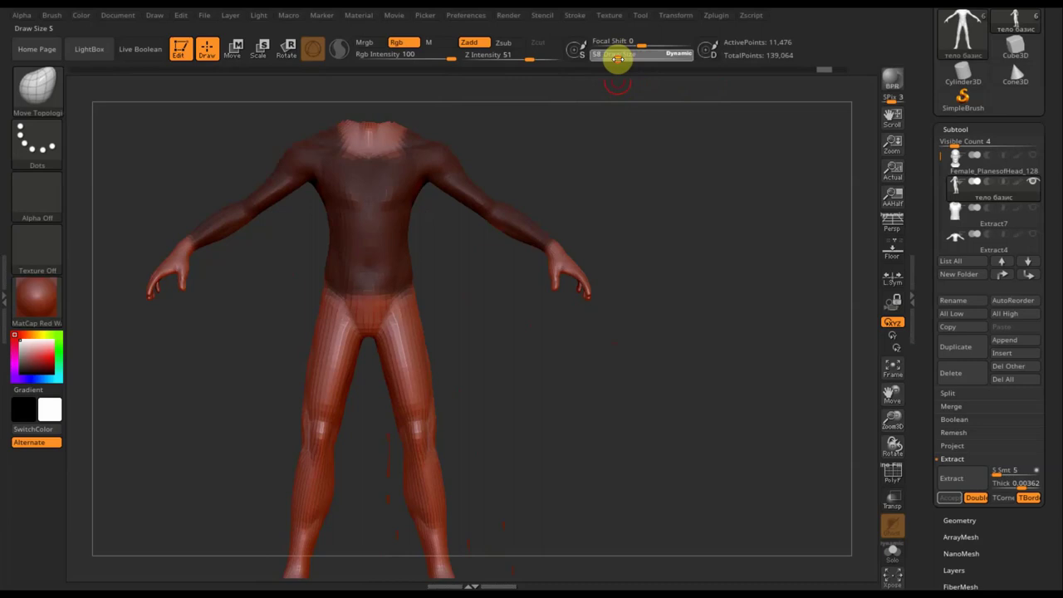
key("ctrl")
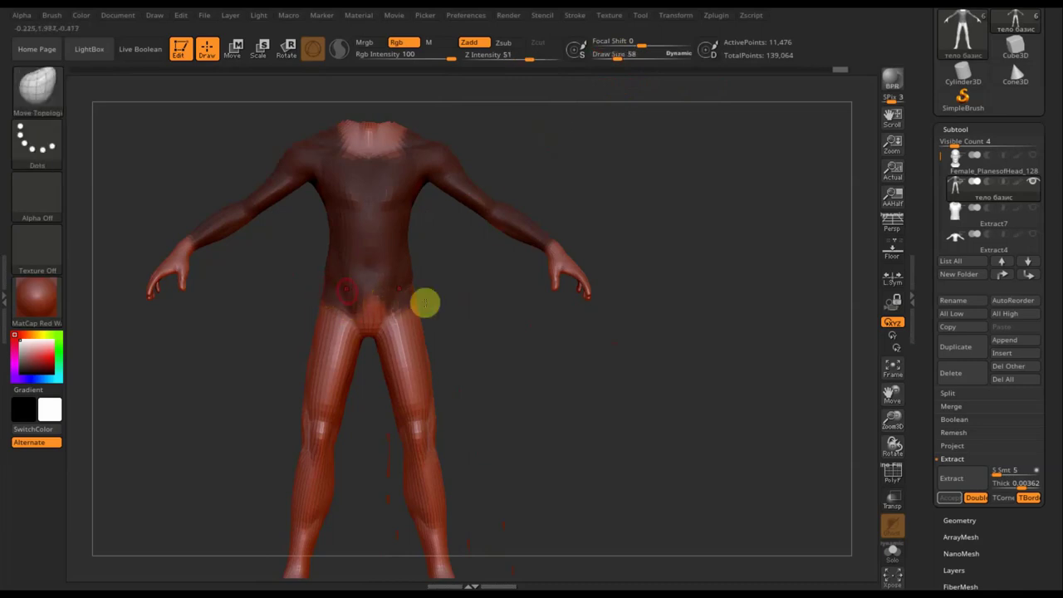
mouse_move(501, 310)
left_mouse_down()
mouse_move(441, 316)
mouse_move(372, 301)
left_mouse_up()
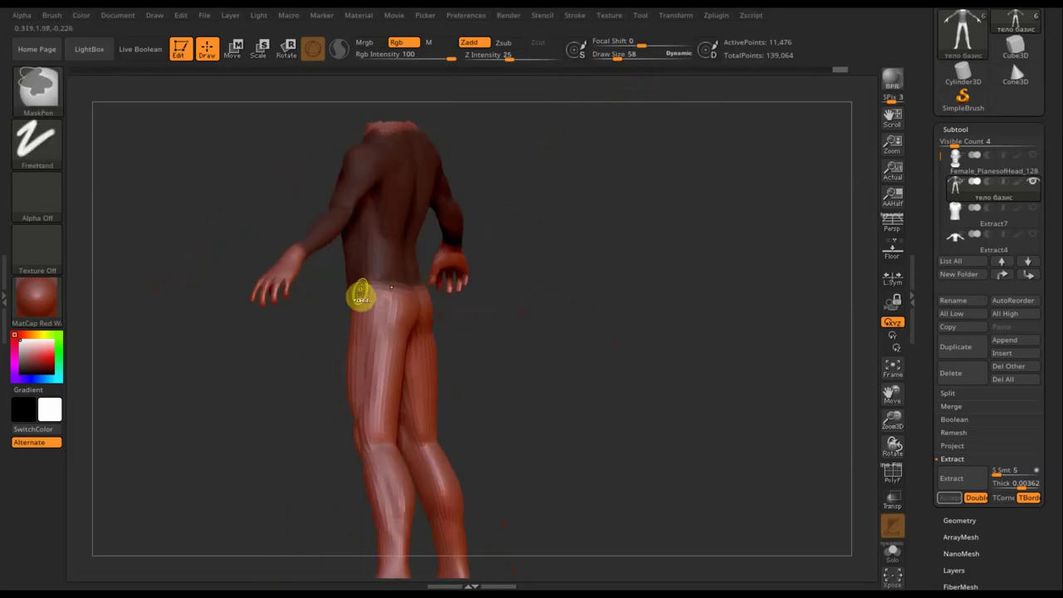
mouse_move(581, 327)
left_mouse_down()
mouse_move(539, 337)
mouse_move(667, 327)
mouse_move(634, 304)
mouse_move(420, 244)
left_mouse_up()
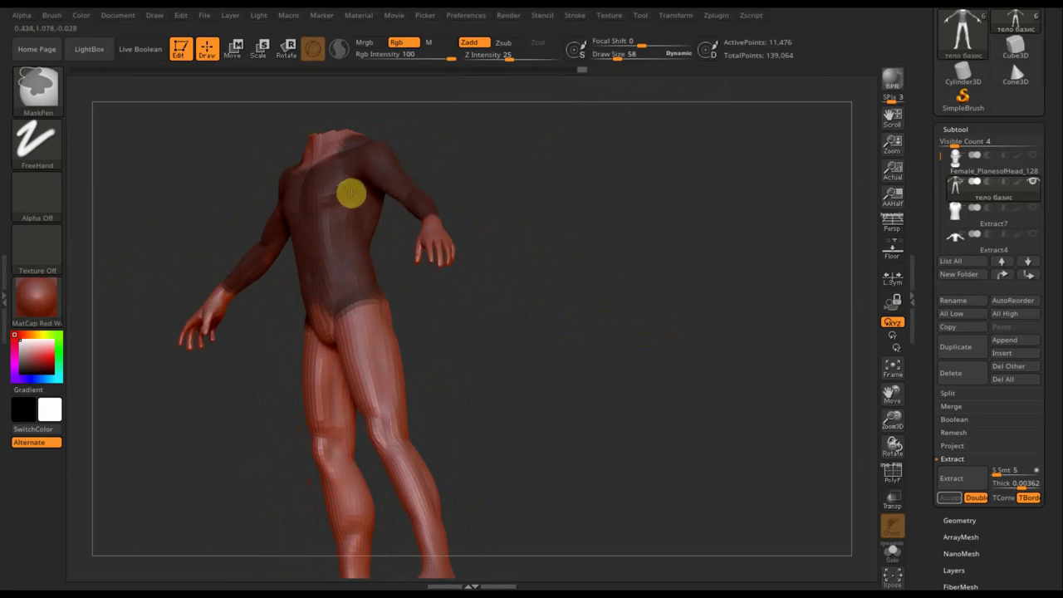
mouse_move(522, 208)
left_mouse_down()
mouse_move(590, 135)
mouse_move(669, 247)
mouse_move(624, 288)
mouse_move(271, 180)
left_mouse_up()
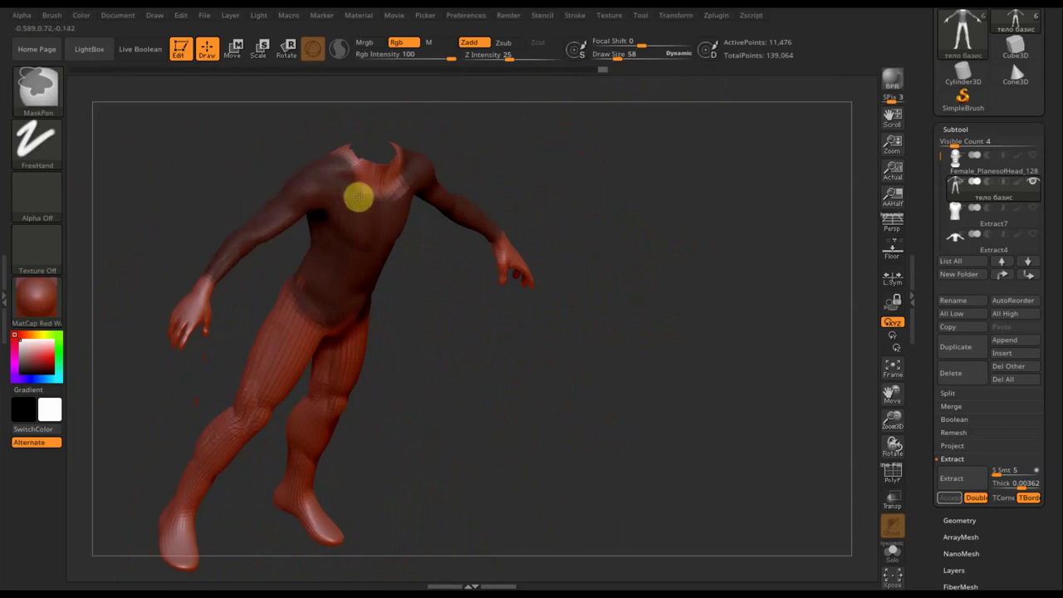
mouse_move(366, 215)
left_mouse_down()
mouse_move(465, 297)
mouse_move(501, 360)
mouse_move(413, 292)
mouse_move(344, 195)
left_mouse_up()
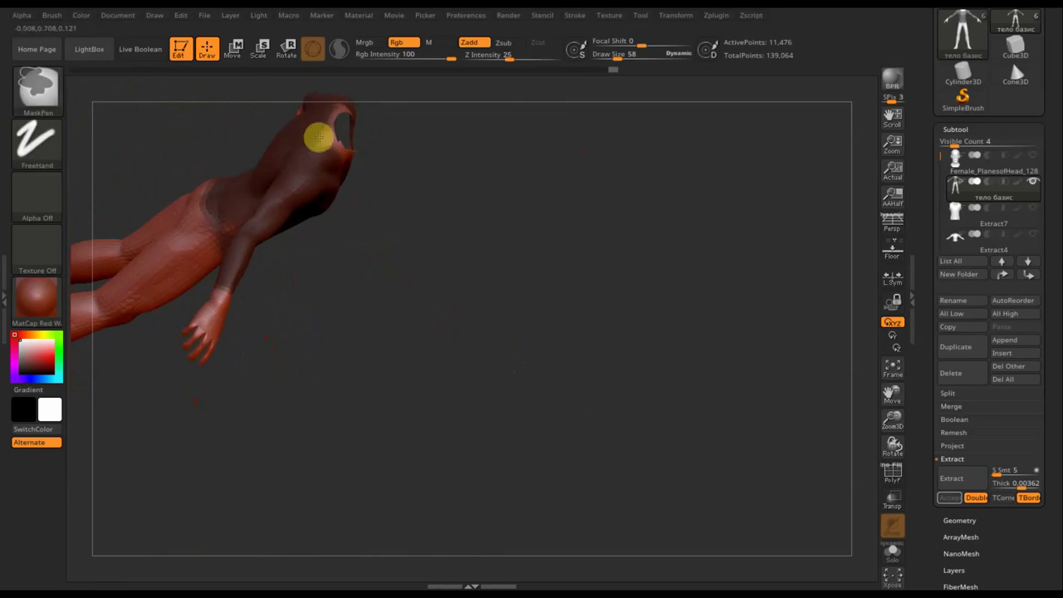
left_click_drag(417, 252, 434, 240)
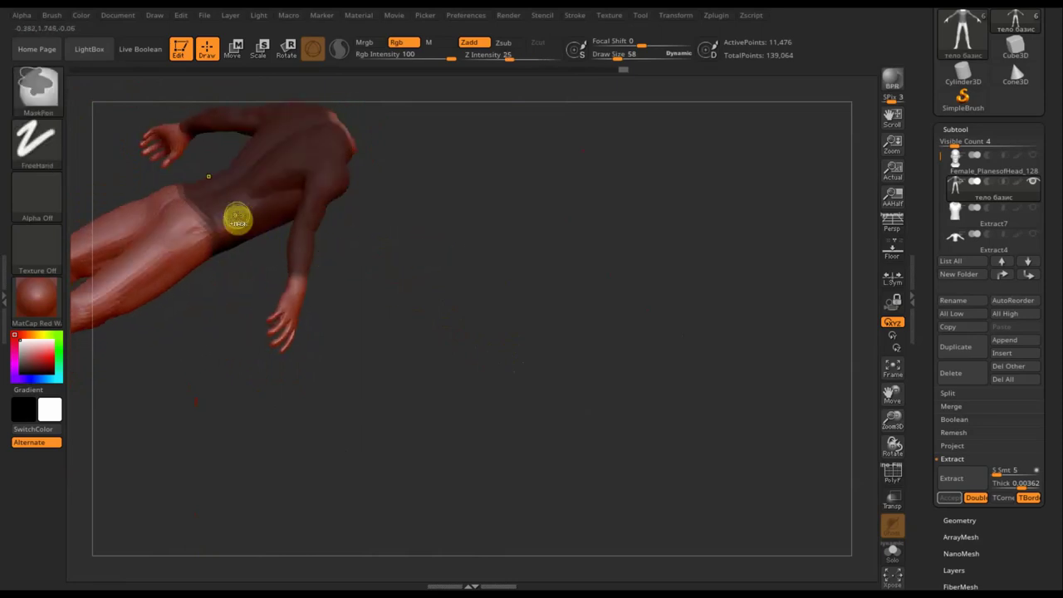
mouse_move(230, 236)
left_mouse_down()
mouse_move(308, 269)
mouse_move(570, 280)
mouse_move(517, 225)
left_mouse_up()
mouse_move(608, 255)
left_mouse_down()
mouse_move(607, 304)
mouse_move(740, 357)
mouse_move(722, 294)
left_mouse_up()
left_click(968, 482)
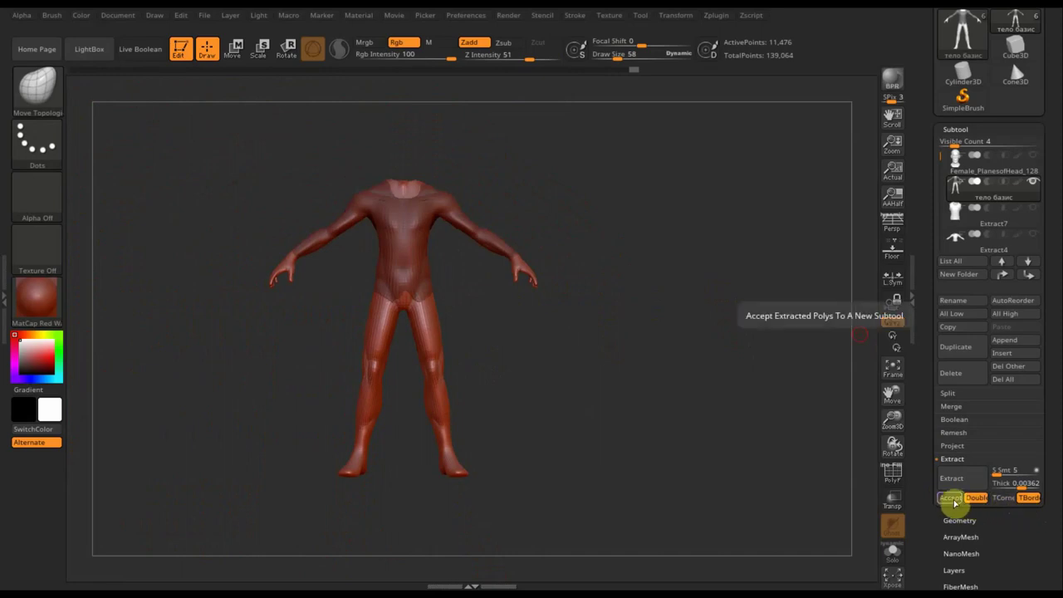
Accept the extracted torso shell as subtool Extract8 and clear the body's mask.
left_click(951, 499)
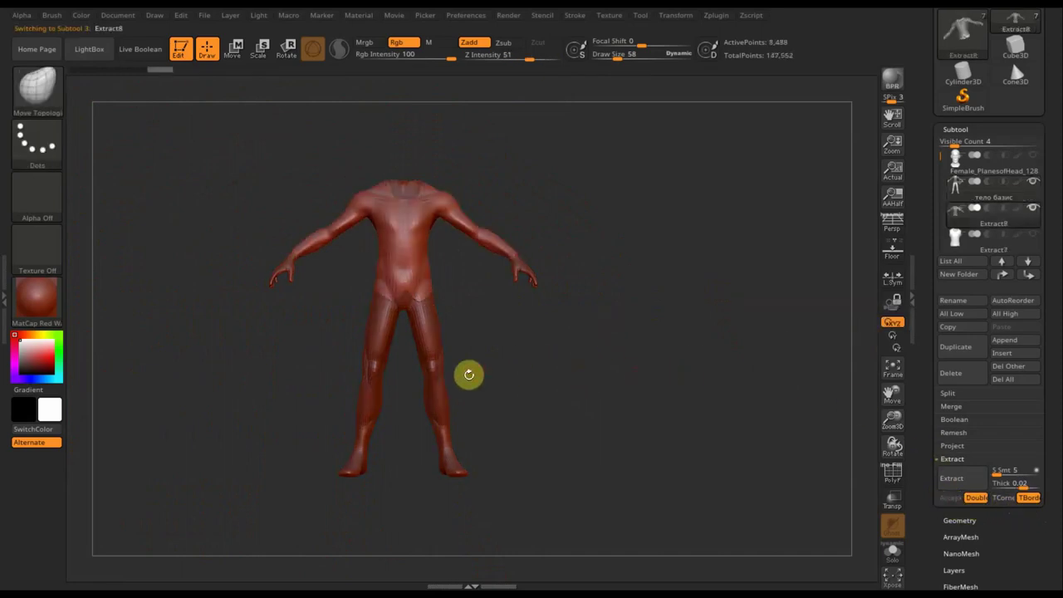
left_click_drag(515, 396, 325, 294, "ctrl")
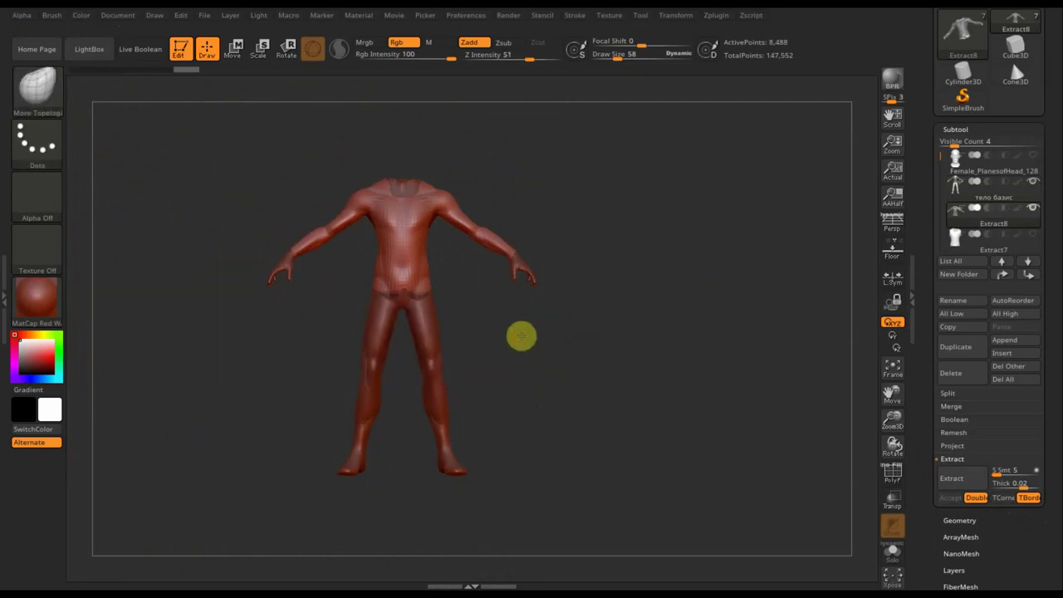
left_click_drag(518, 335, 566, 513, "alt")
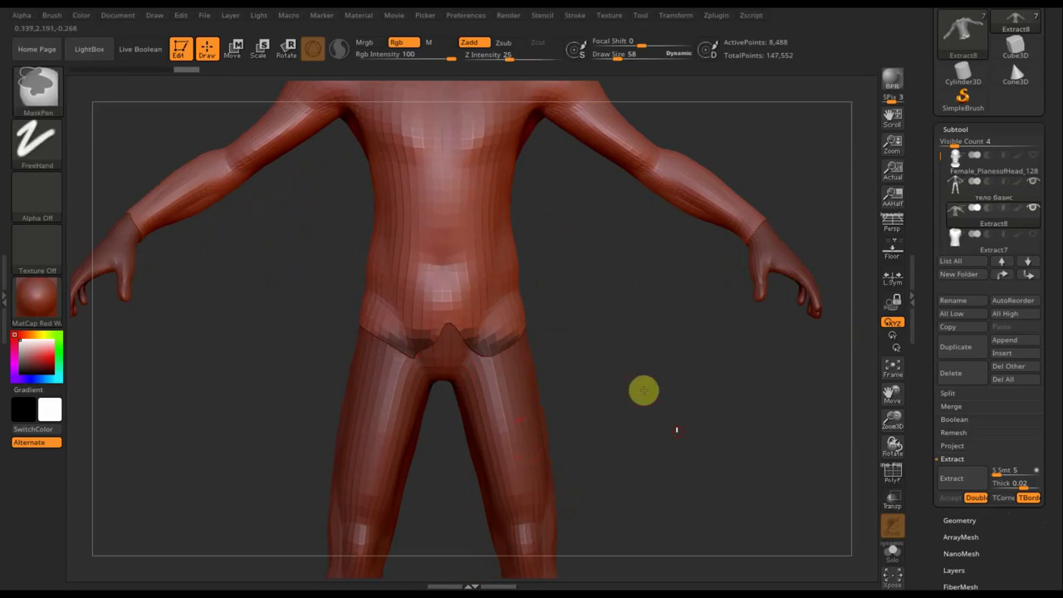
Mask a band along the shirt's lower hem at the front and across the back waist.
left_click(644, 383, "ctrl")
key("ctrl")
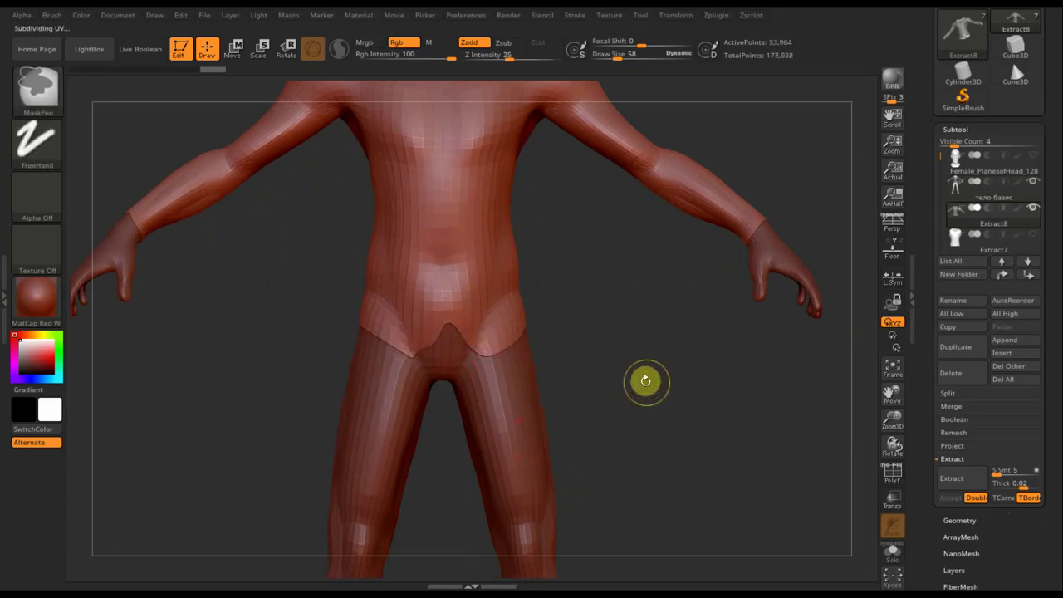
key("ctrl")
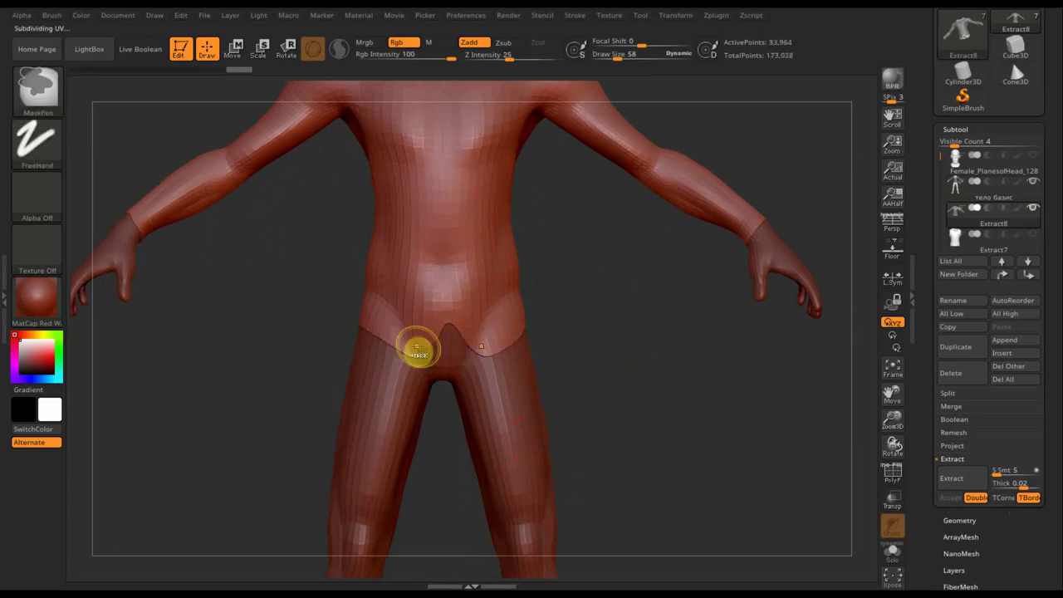
left_click_drag(414, 355, 374, 331, "ctrl")
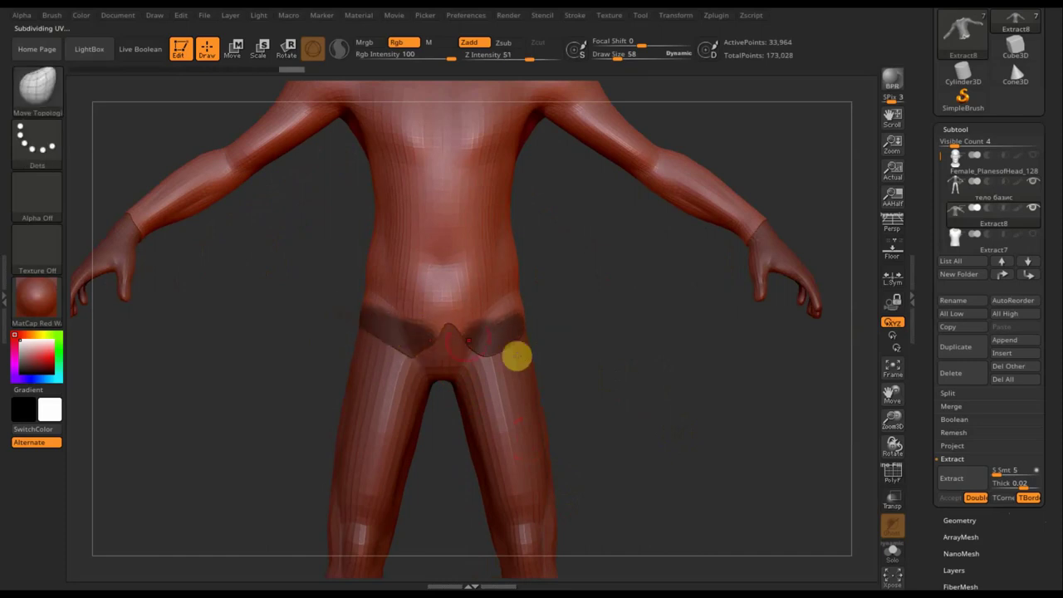
left_click_drag(628, 379, 506, 364)
left_click_drag(415, 325, 539, 307, "ctrl")
mouse_move(607, 335)
left_mouse_down()
mouse_move(581, 344)
mouse_move(665, 332)
left_mouse_up()
Check the hem mask with the PolyF wireframe, then invert it so only the hem is free.
left_click(896, 478)
mouse_move(686, 407)
left_mouse_down()
mouse_move(717, 413)
mouse_move(722, 375)
mouse_move(660, 417)
left_mouse_up()
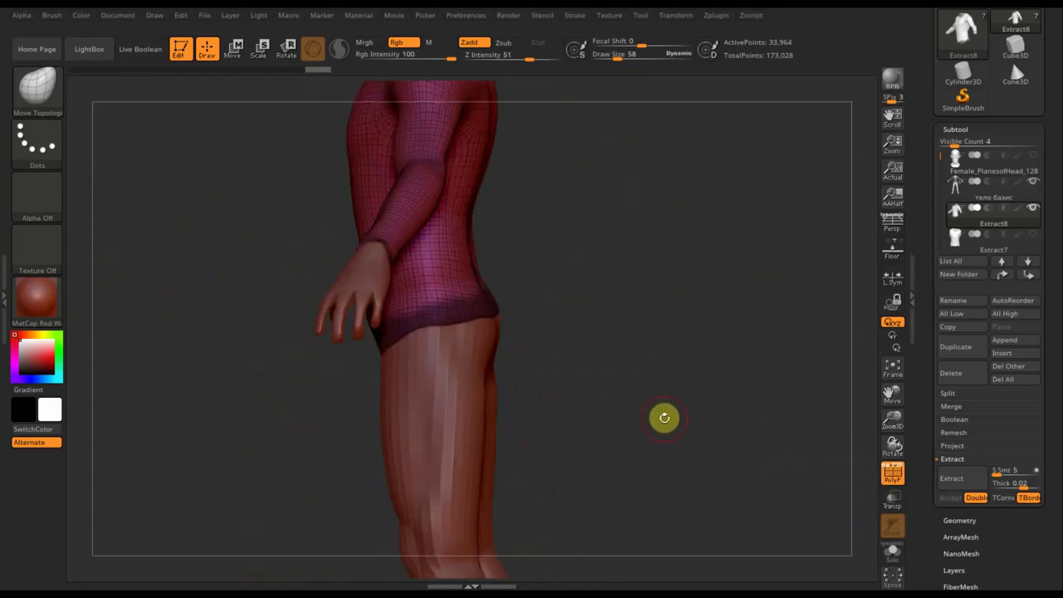
mouse_move(664, 418)
left_mouse_down()
mouse_move(719, 415)
mouse_move(847, 445)
left_mouse_up()
left_click(892, 474)
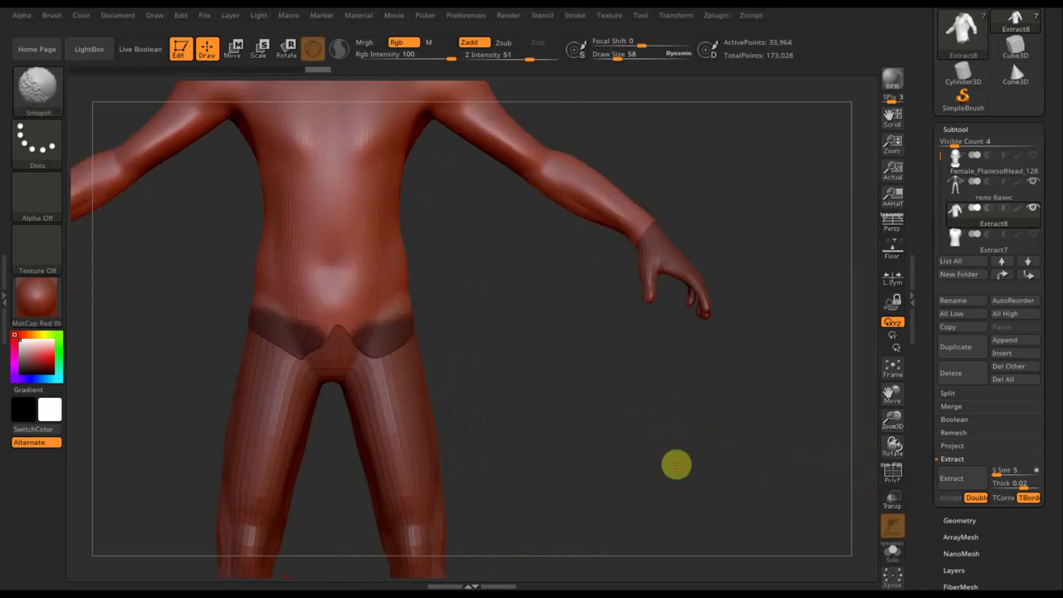
mouse_move(674, 464)
left_mouse_down()
mouse_move(629, 373)
mouse_move(664, 358)
left_mouse_up()
key("ctrl")
left_click(664, 365, "ctrl")
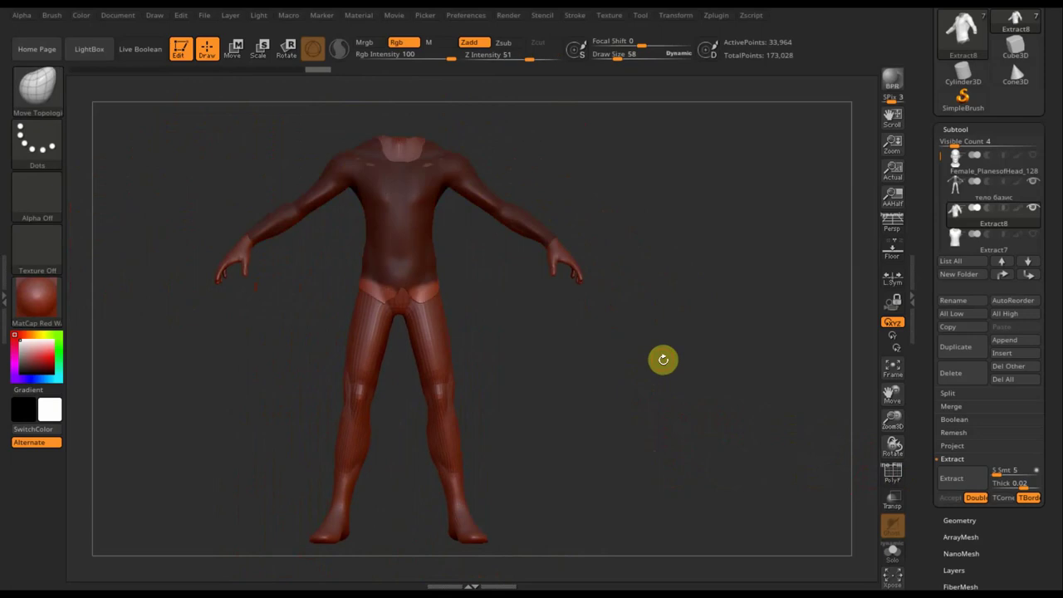
left_click(233, 48)
Pull the hem down to ankle length with the Transpose gizmo, narrow it slightly, and clear the mask.
mouse_move(567, 318)
left_mouse_down("alt")
mouse_move(587, 252)
mouse_move(648, 352)
left_mouse_up("alt")
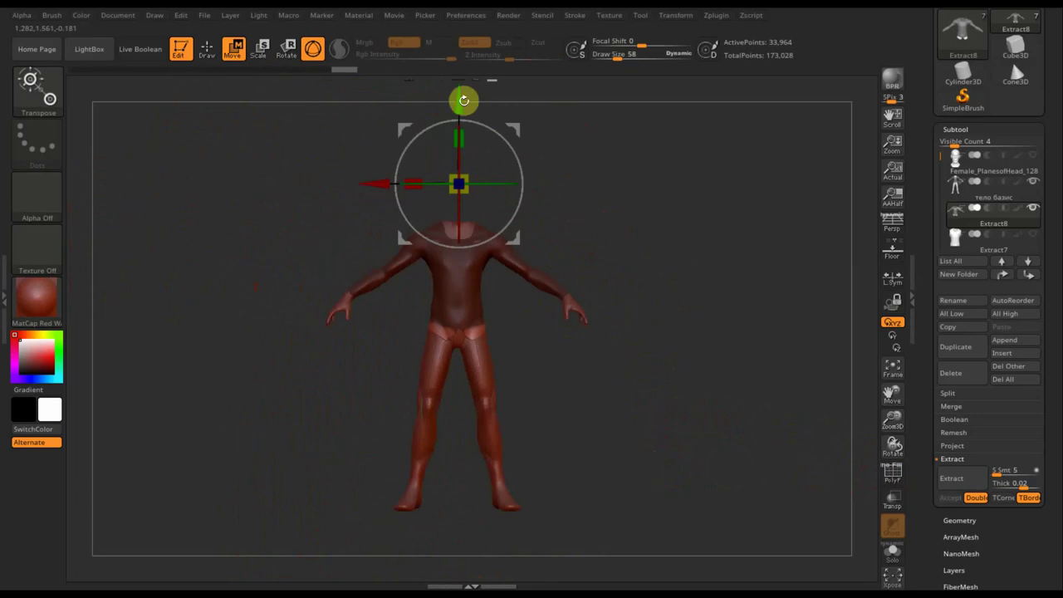
left_click_drag(459, 96, 468, 312)
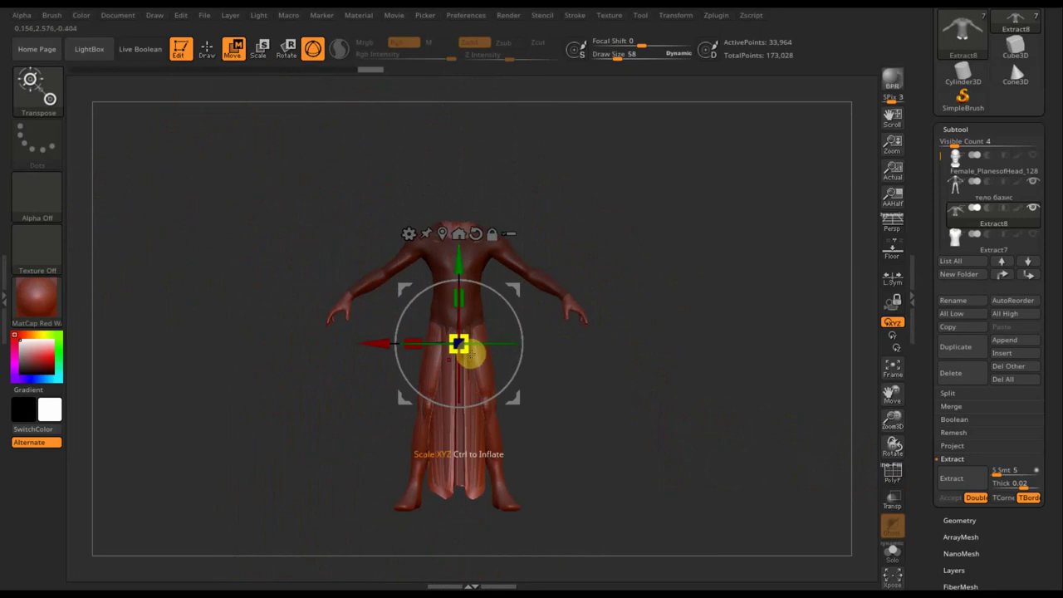
mouse_move(472, 356)
left_mouse_down()
mouse_move(457, 342)
mouse_move(374, 336)
left_mouse_up()
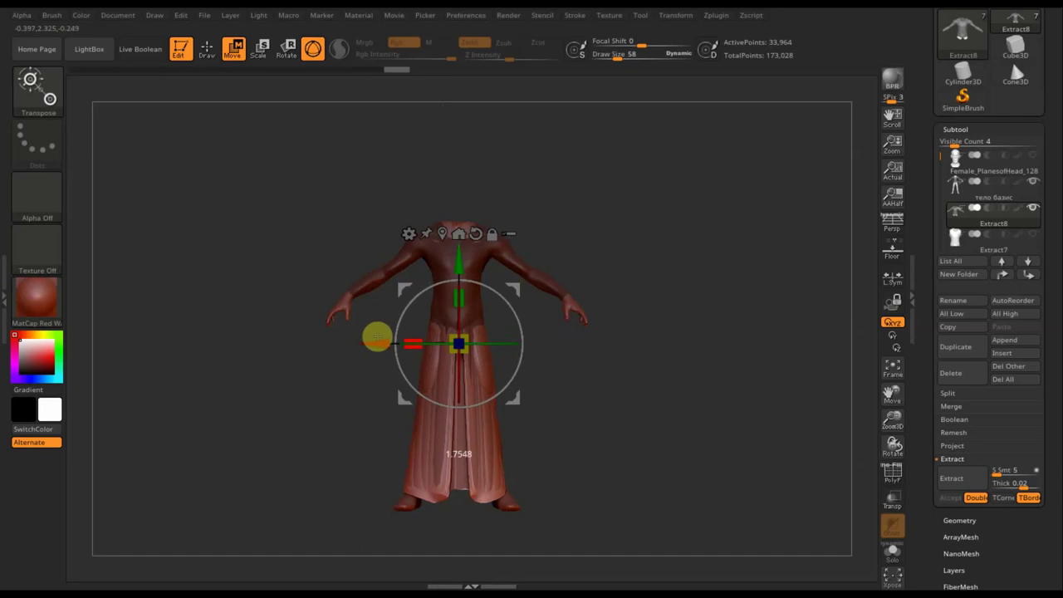
left_click(207, 50)
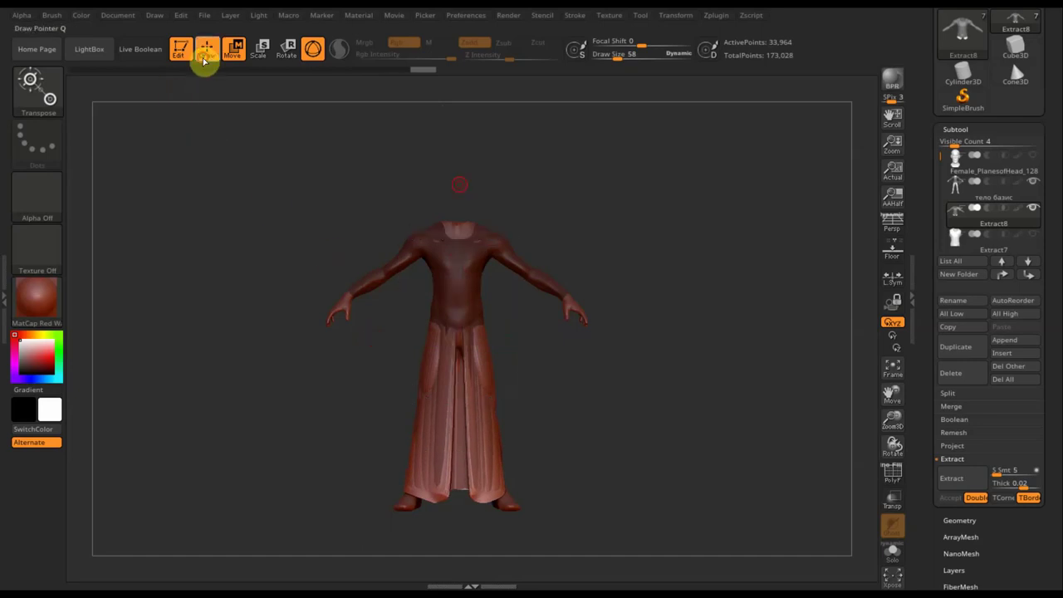
left_click(648, 245, "ctrl")
mouse_move(676, 296)
left_mouse_down()
mouse_move(768, 306)
mouse_move(752, 316)
left_mouse_up()
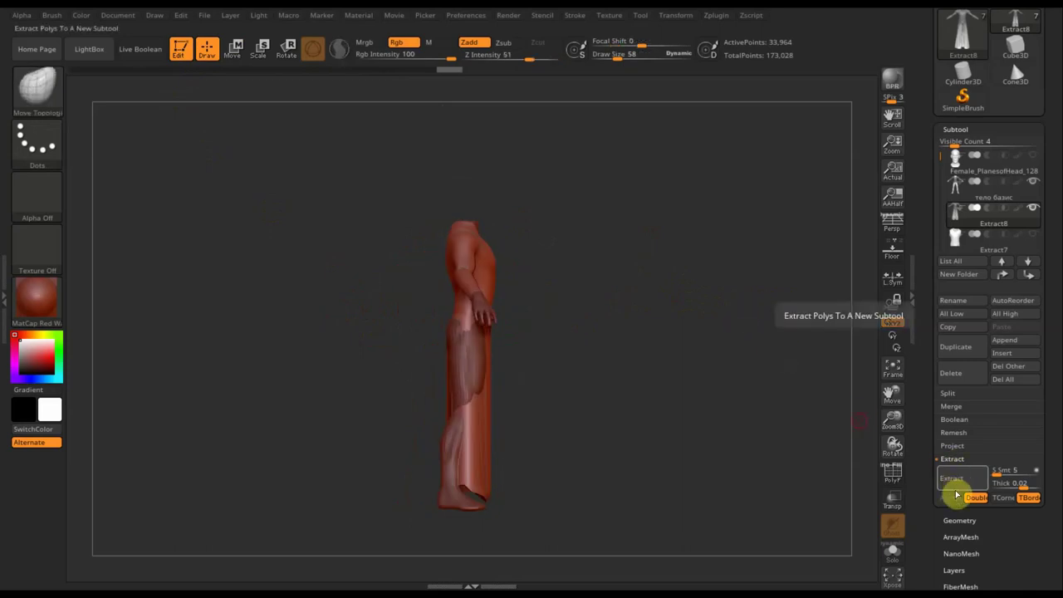
Delete the robe's lower subdivisions, try DynaMesh at resolution 800, then undo it.
left_click(961, 519)
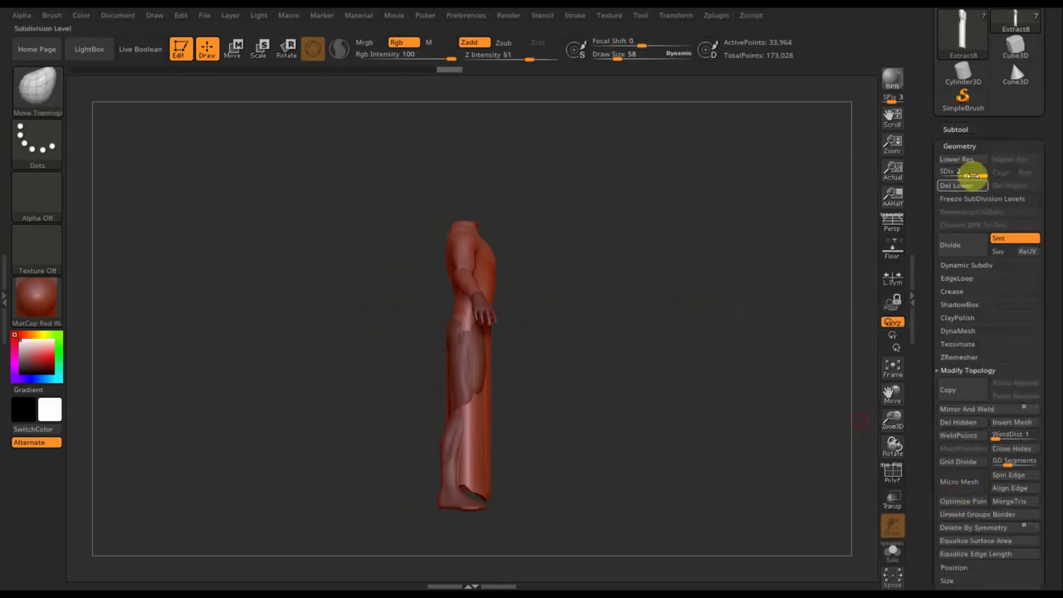
left_click(954, 187)
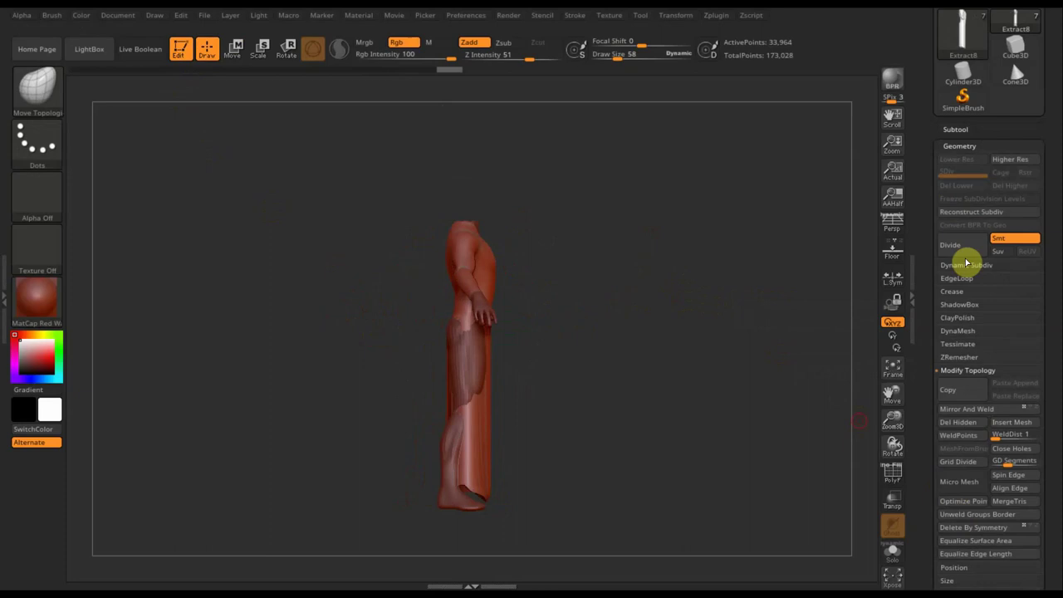
left_click(957, 332)
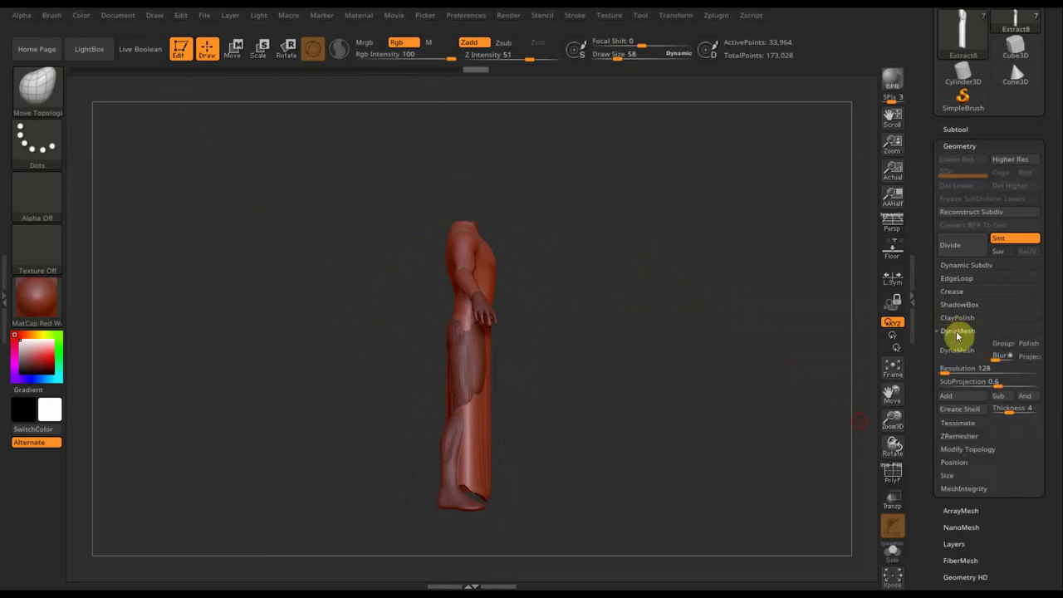
left_click(959, 369)
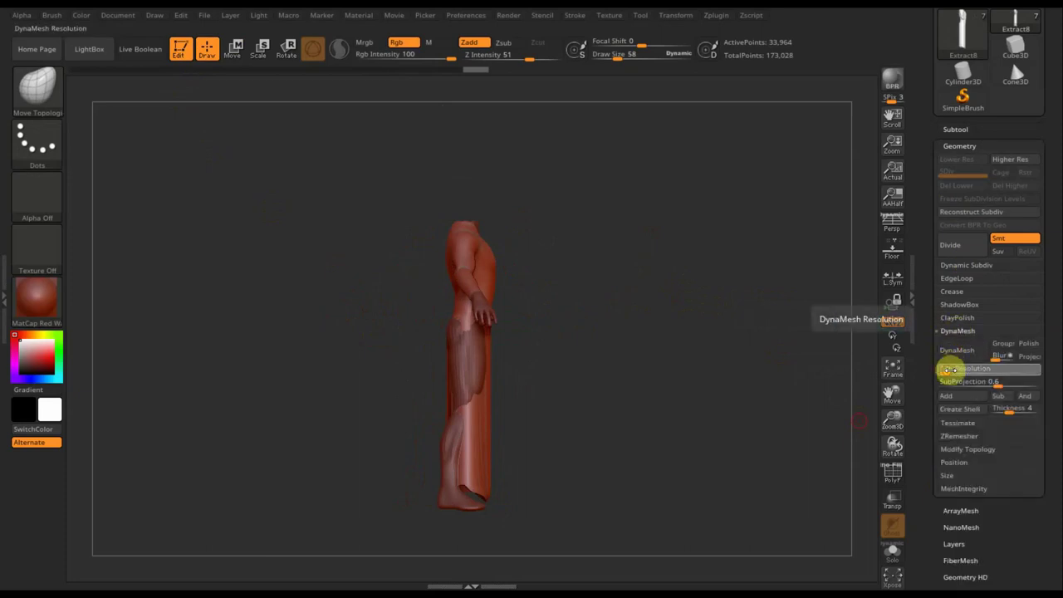
type("800")
key("Return")
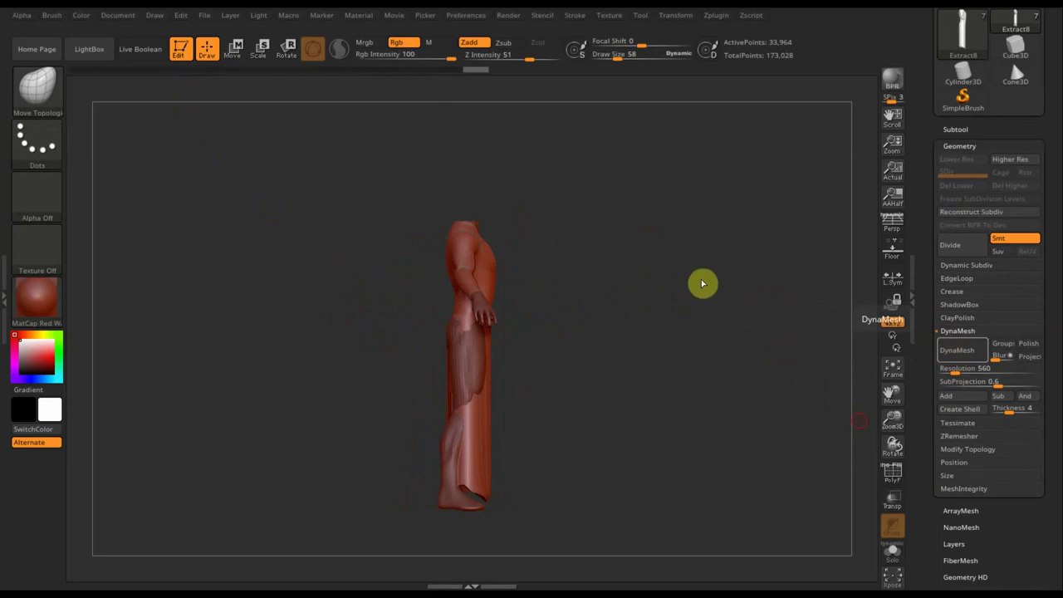
left_click_drag(706, 297, 652, 299, "ctrl")
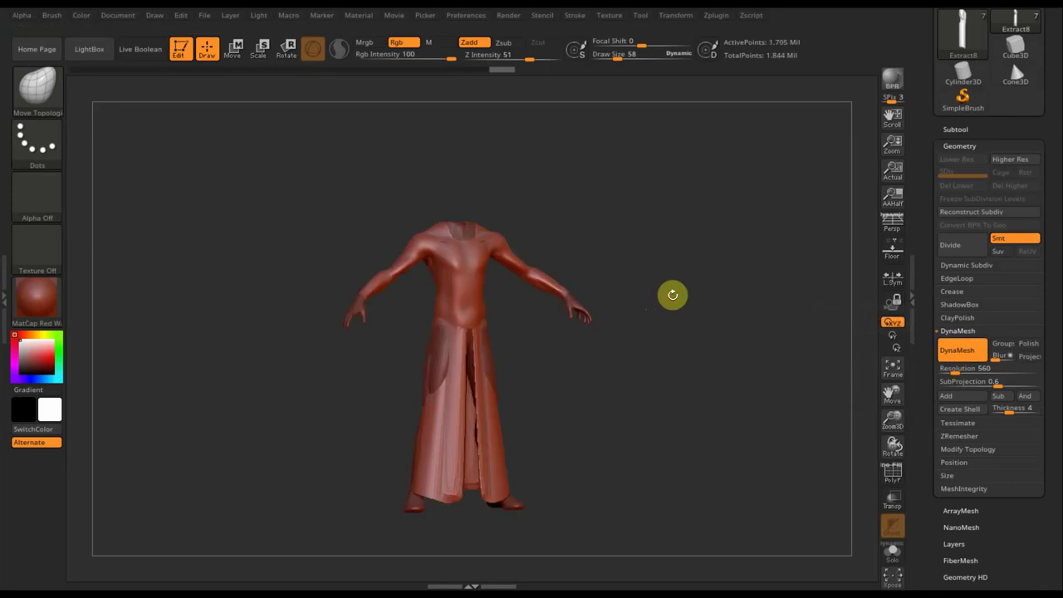
key("ctrl+z")
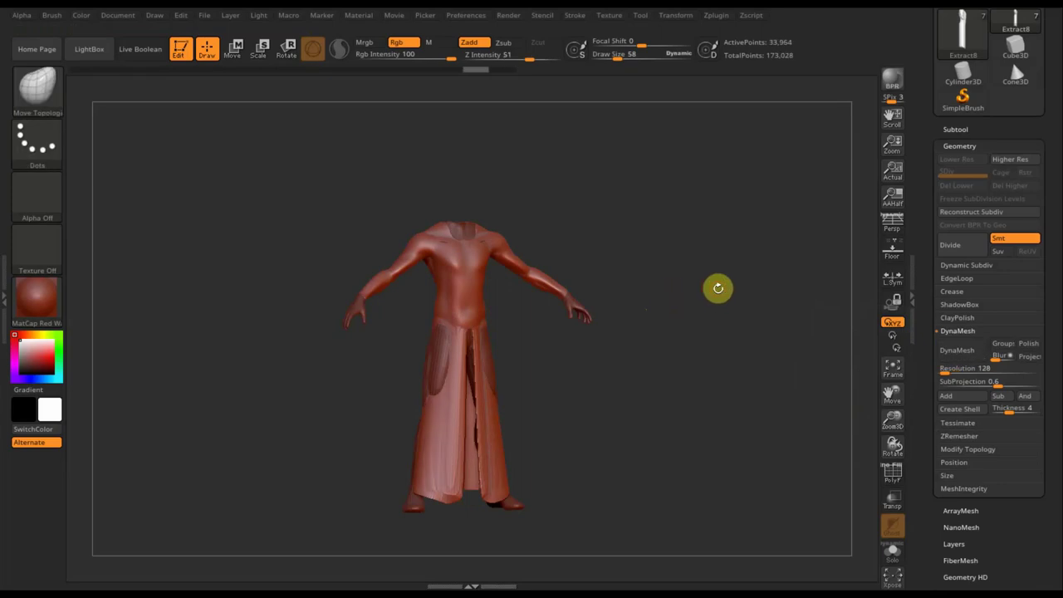
DynaMesh the robe at resolution 128 and subdivide it once with Ctrl+D.
left_click(947, 373)
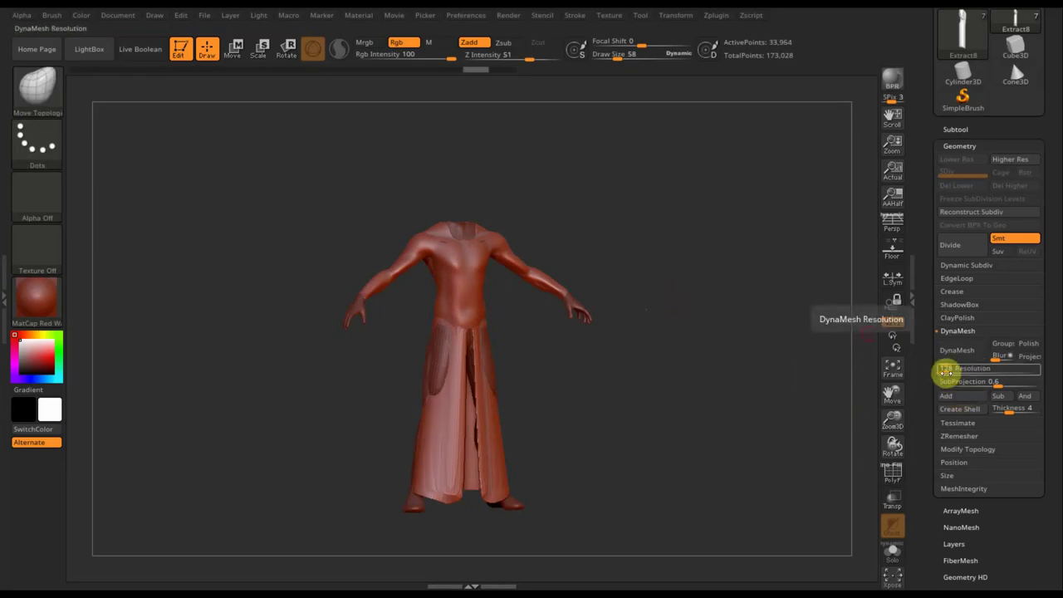
left_click(959, 352)
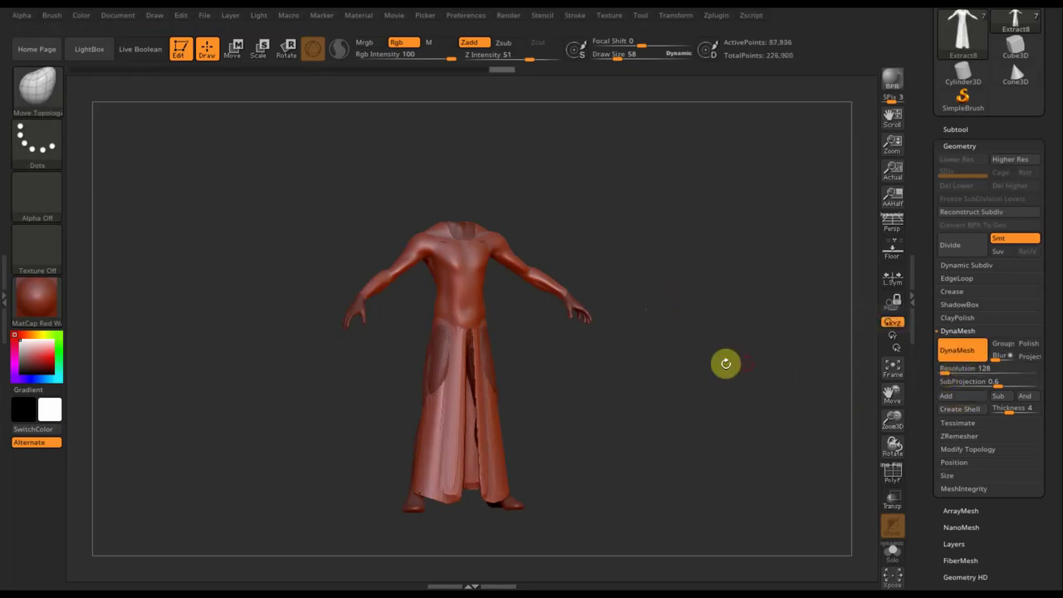
left_click_drag(713, 363, 718, 379)
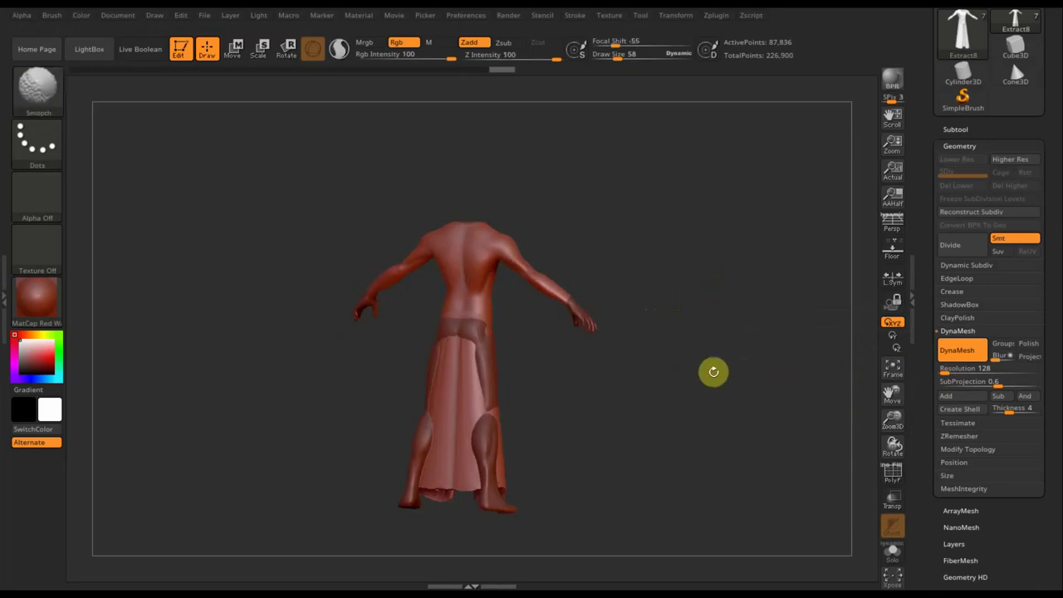
key("ctrl+d")
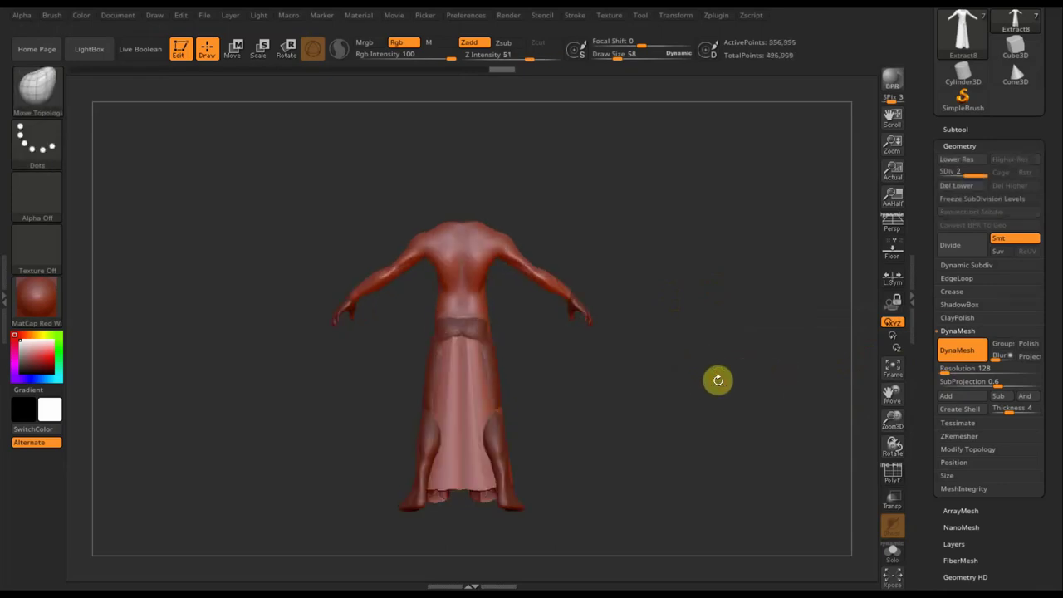
left_click_drag(697, 347, 648, 371)
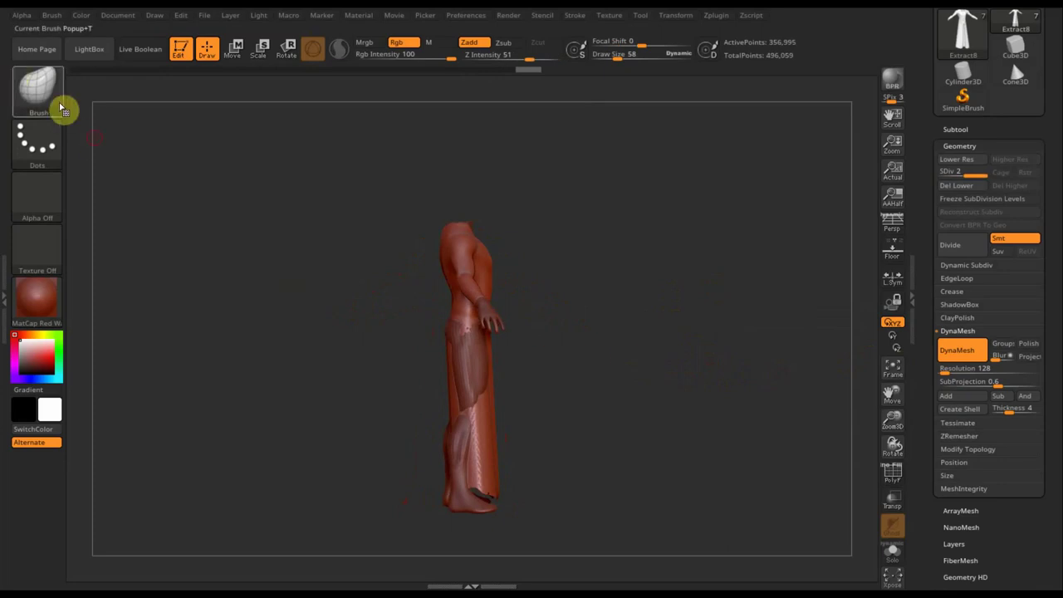
Enlarge the Move Topological brush and push the robe's front panels near the hem.
left_click(63, 108)
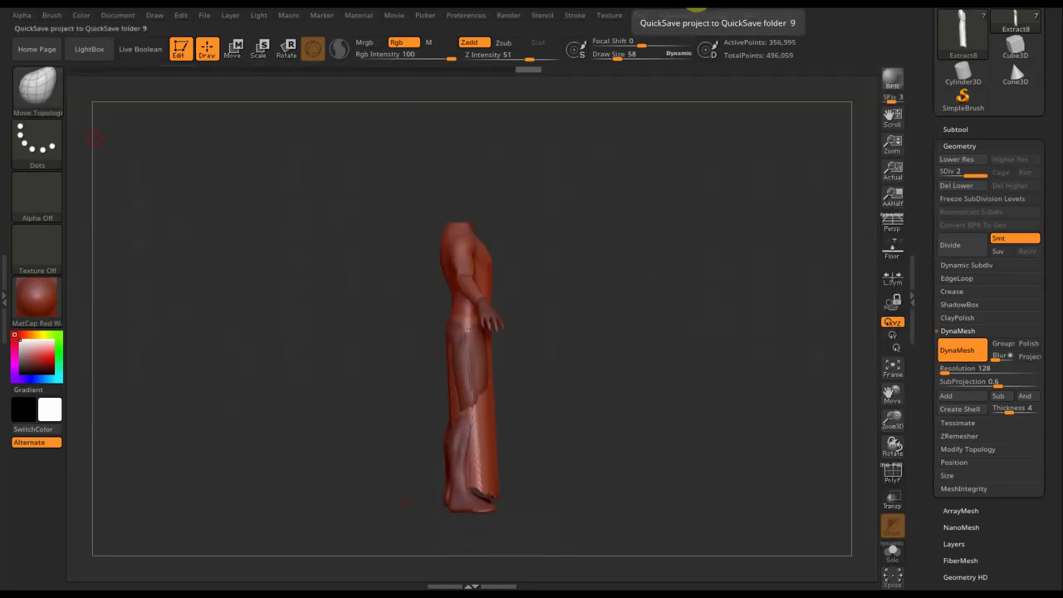
left_click_drag(616, 55, 640, 70)
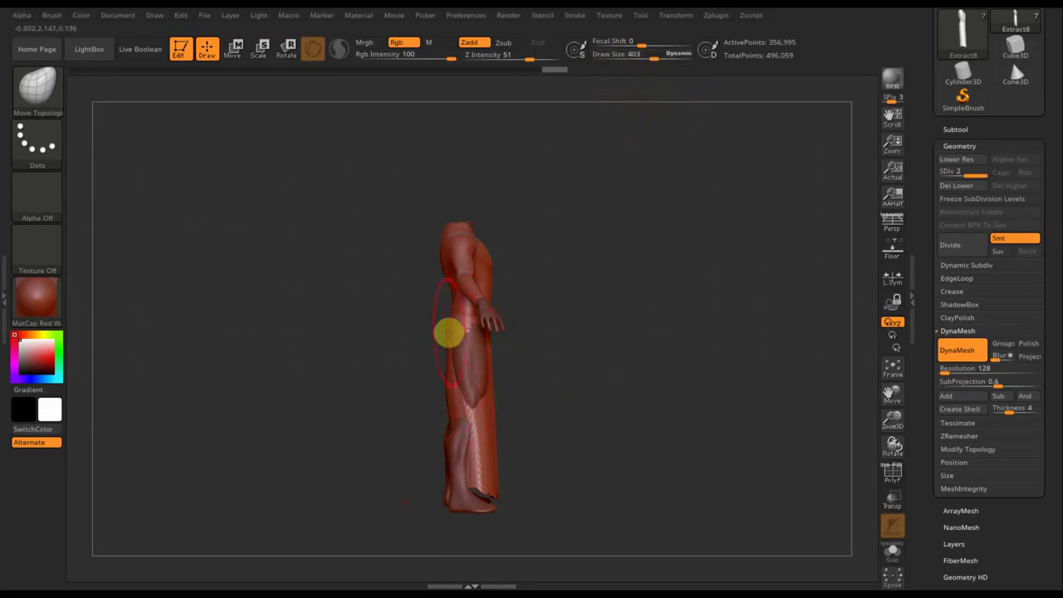
mouse_move(444, 334)
left_mouse_down()
mouse_move(503, 361)
mouse_move(518, 382)
left_mouse_up()
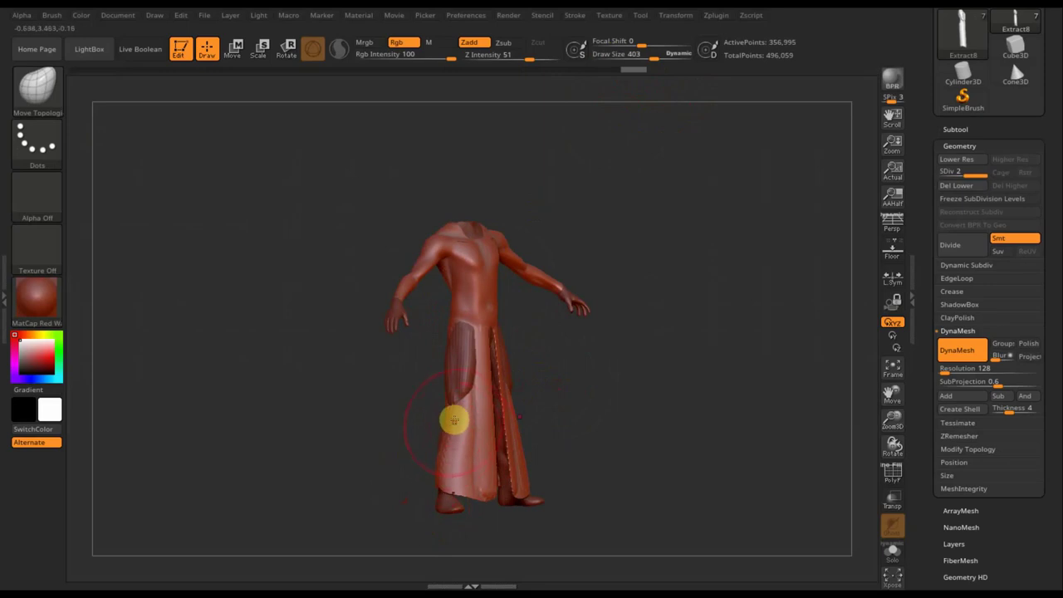
left_click_drag(709, 382, 648, 393)
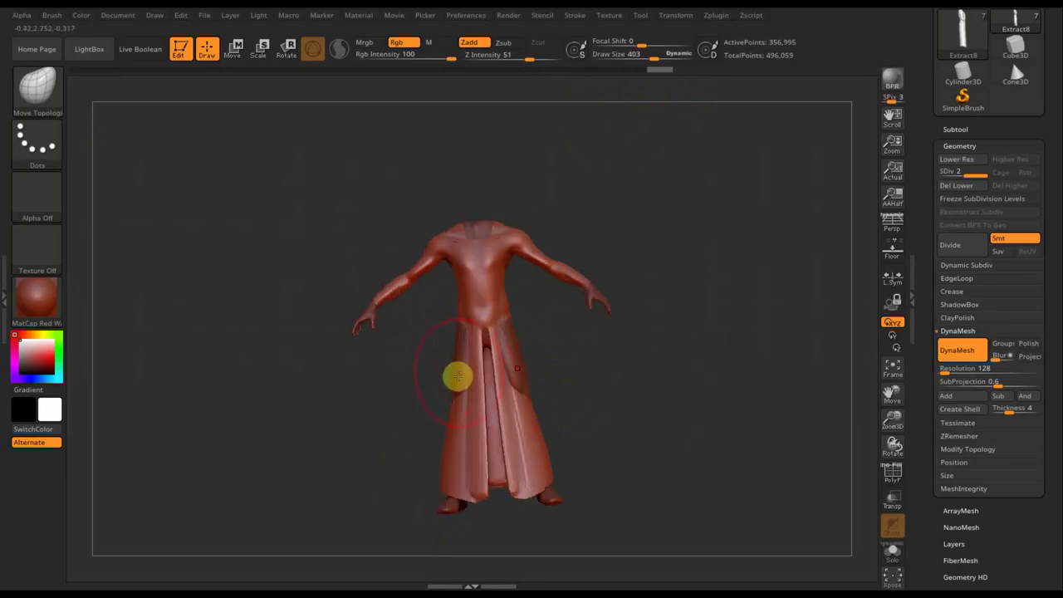
left_click_drag(449, 375, 459, 356)
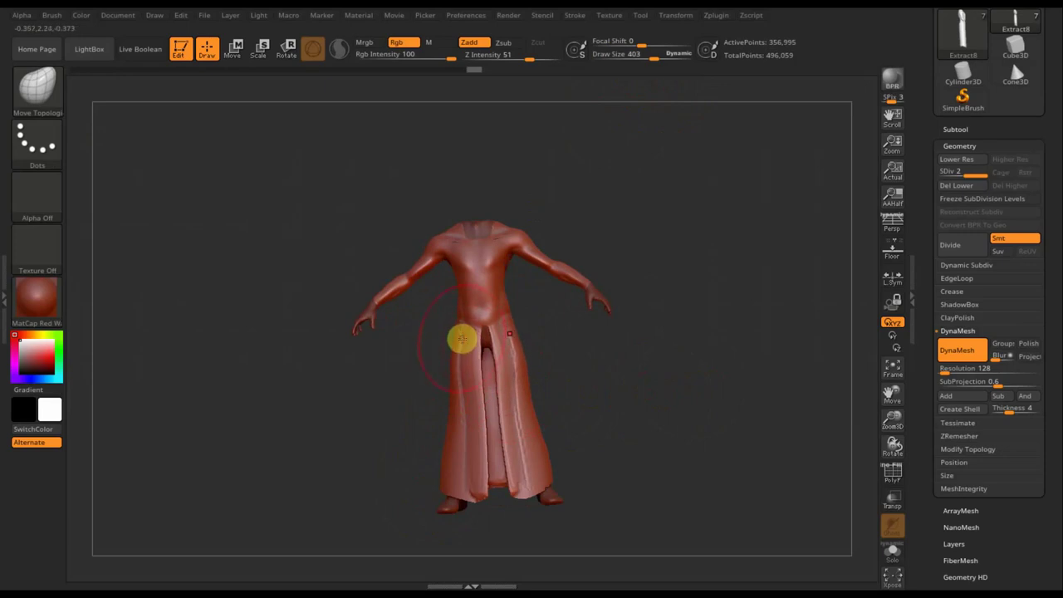
left_click_drag(452, 413, 444, 413)
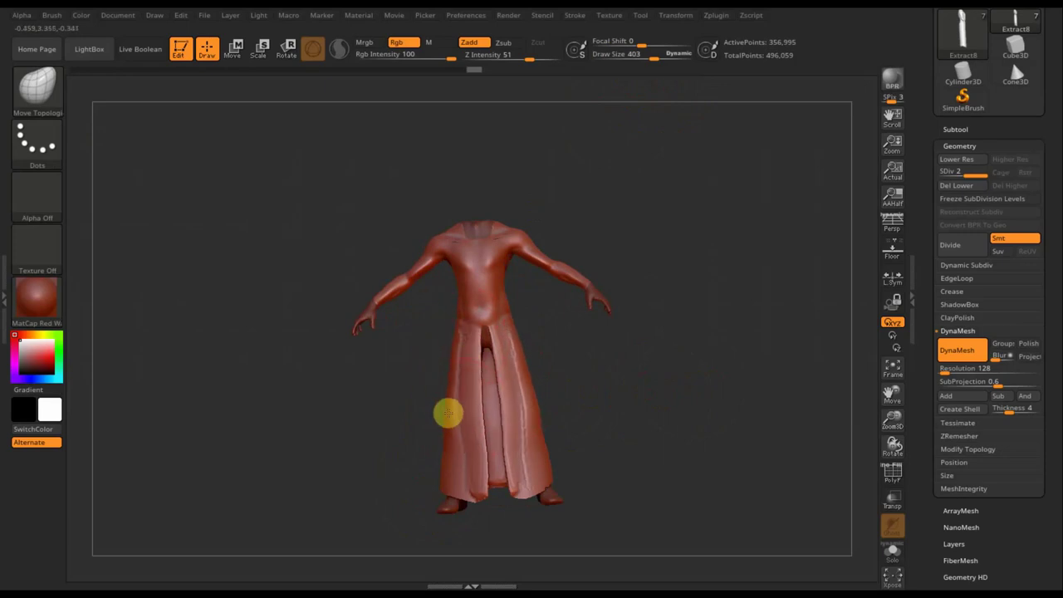
Reshape the robe's lower left edge and side from a rear three-quarter view.
mouse_move(636, 421)
left_mouse_down()
mouse_move(595, 404)
mouse_move(422, 459)
left_mouse_up()
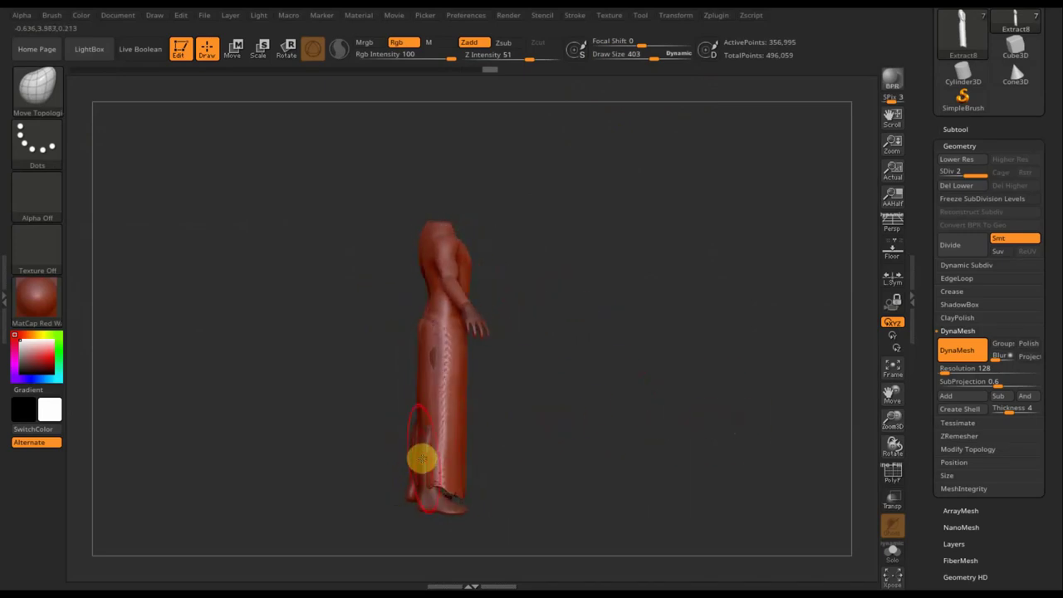
left_click_drag(411, 456, 424, 433)
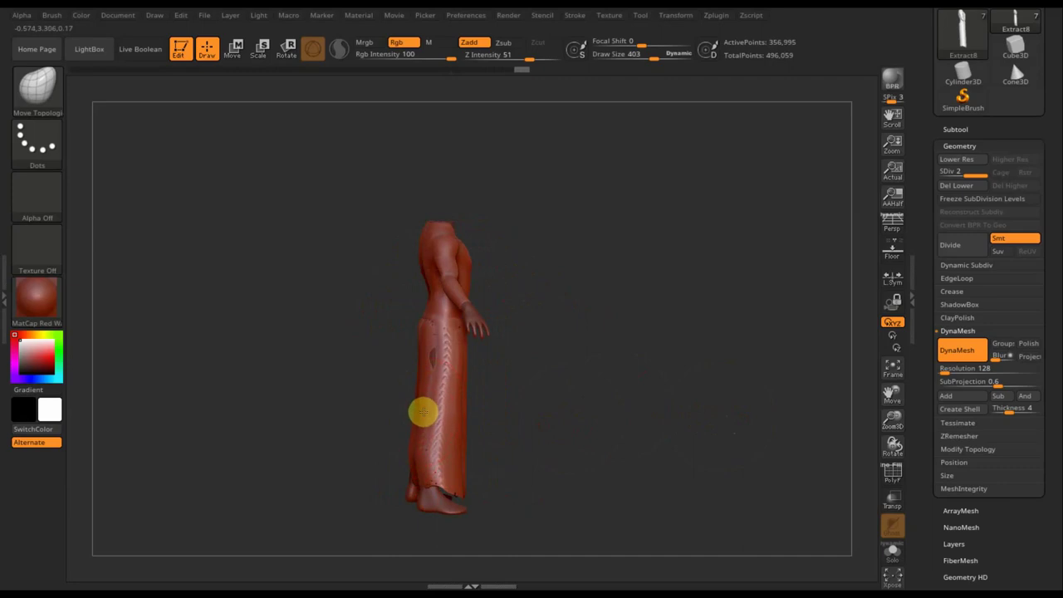
left_click_drag(420, 412, 427, 382)
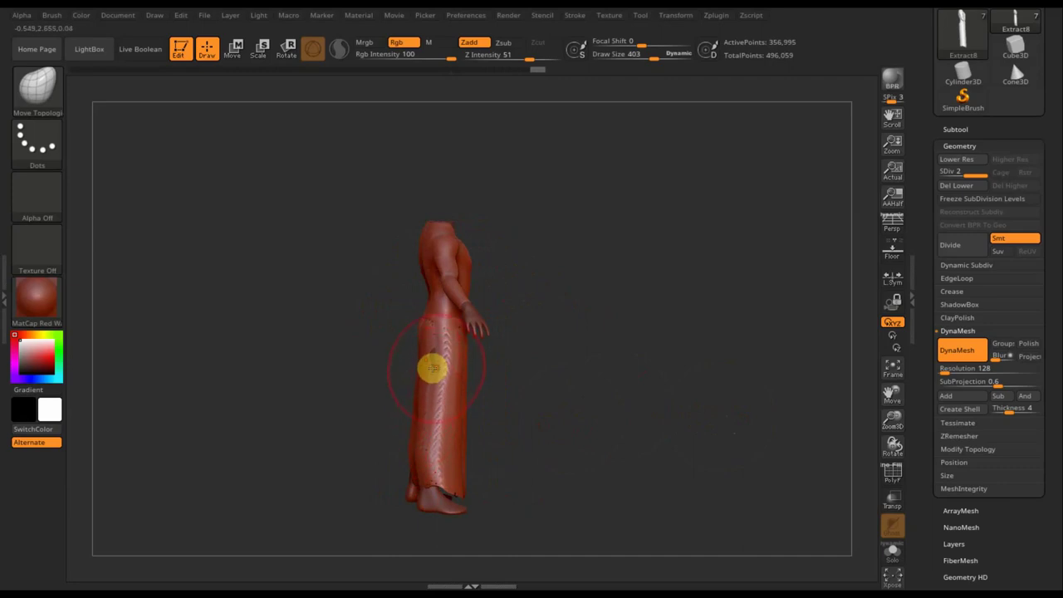
Reduce Draw Size to 322, smooth the robe's side, and frame the robe front.
key("shift")
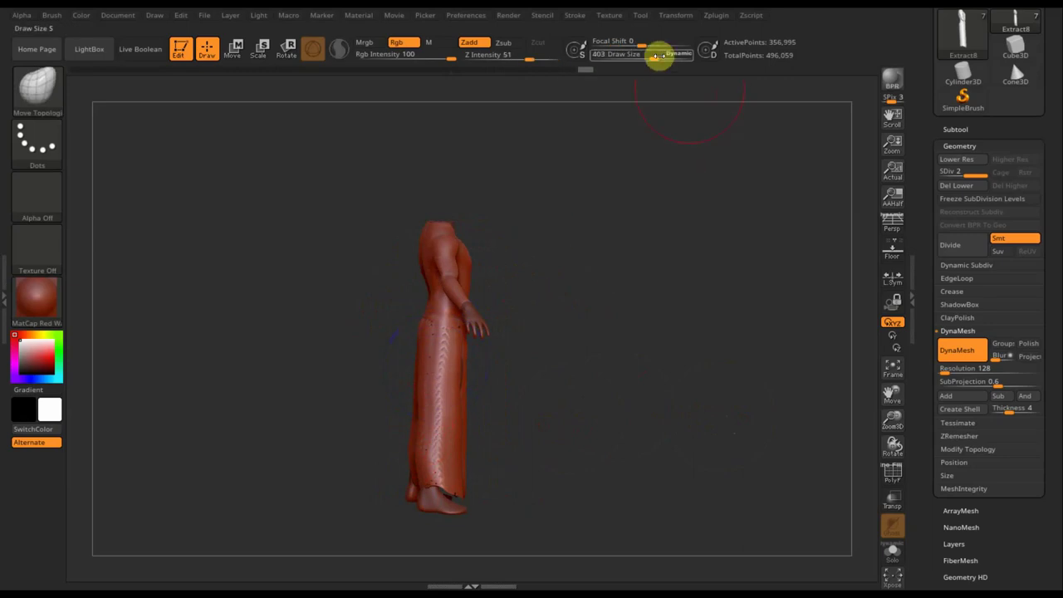
left_click_drag(654, 61, 641, 57)
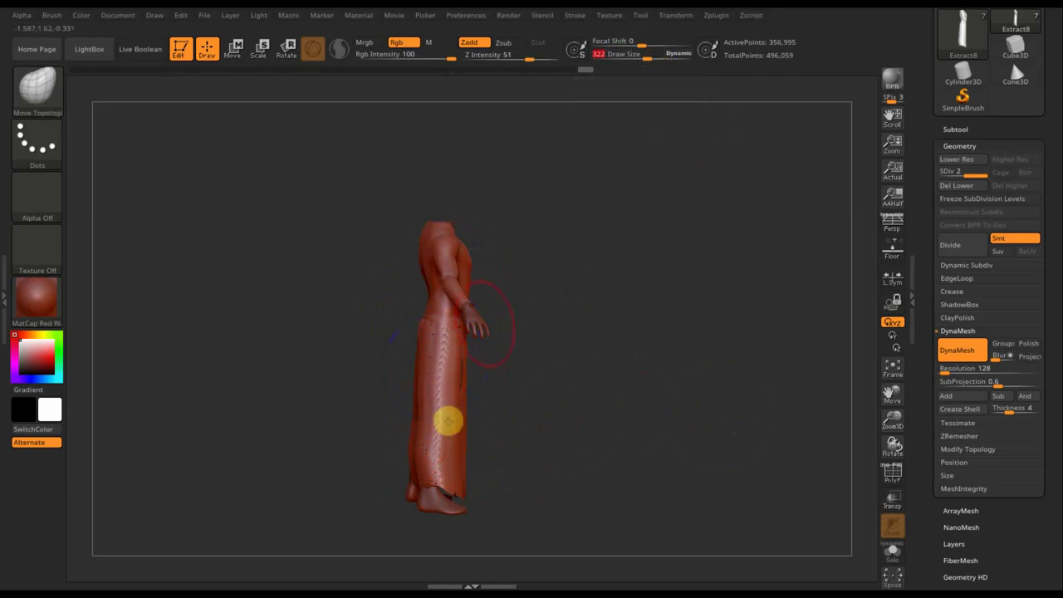
key("shift")
mouse_move(438, 374)
left_mouse_down("shift")
mouse_move(427, 332)
mouse_move(437, 427)
left_mouse_up("shift")
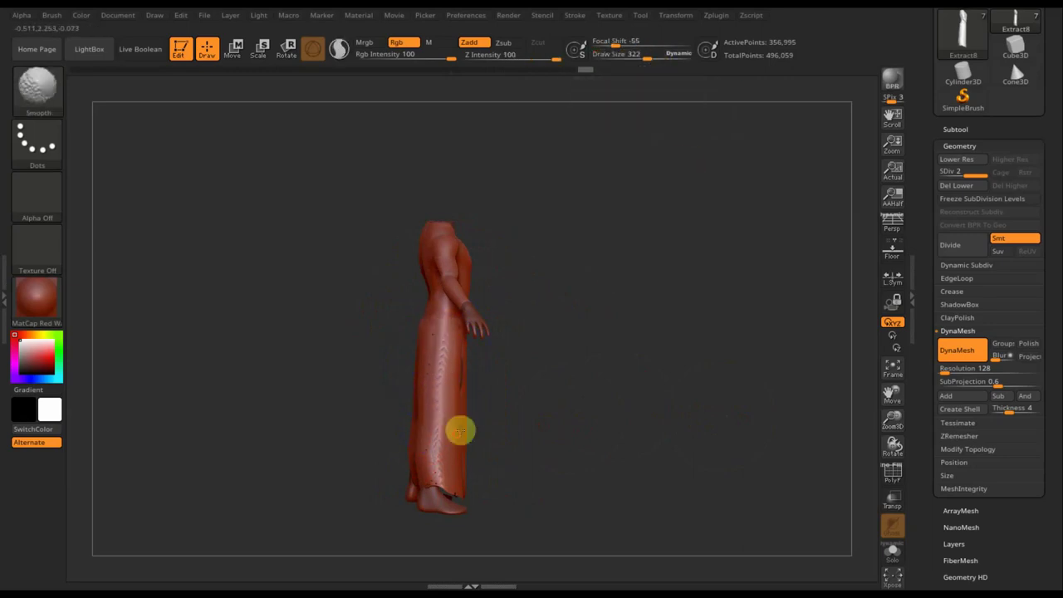
left_click_drag(563, 444, 612, 525, "alt")
mouse_move(603, 463)
left_mouse_down()
mouse_move(621, 464)
mouse_move(614, 430)
mouse_move(603, 430)
mouse_move(617, 482)
mouse_move(606, 465)
left_mouse_up()
left_click_drag(567, 313, 562, 330, "shift")
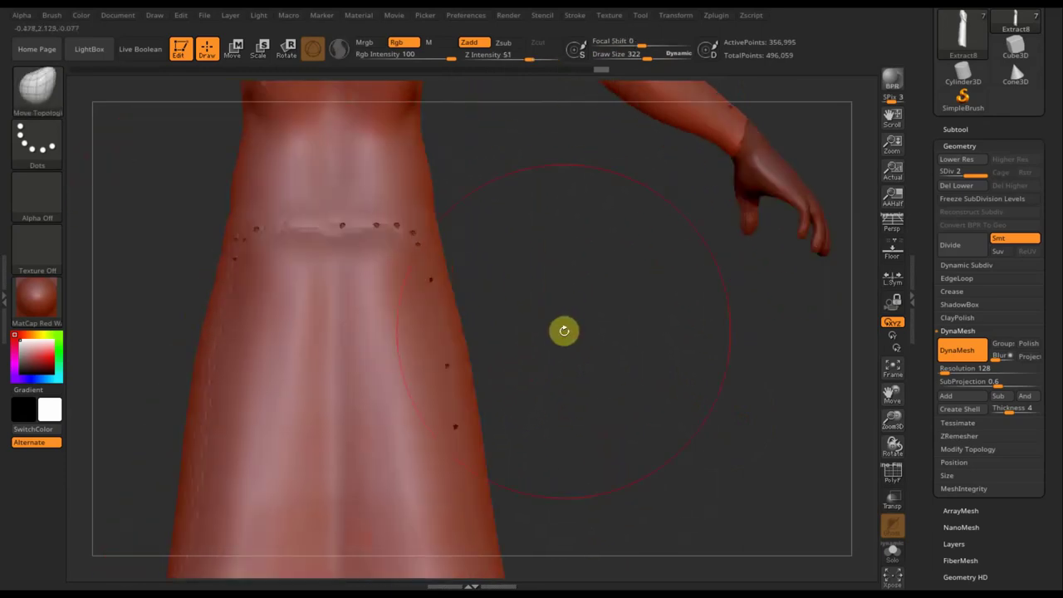
Shrink the brush, delete the robe's lower subdivision levels, and expand the Deformation subpalette.
left_click_drag(653, 53, 618, 58)
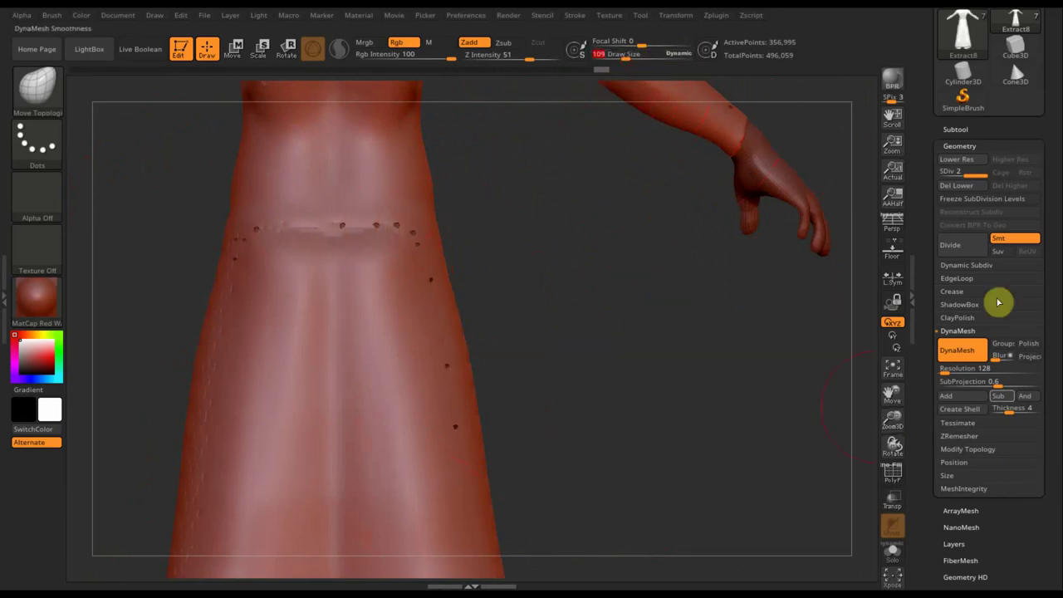
left_click(962, 184)
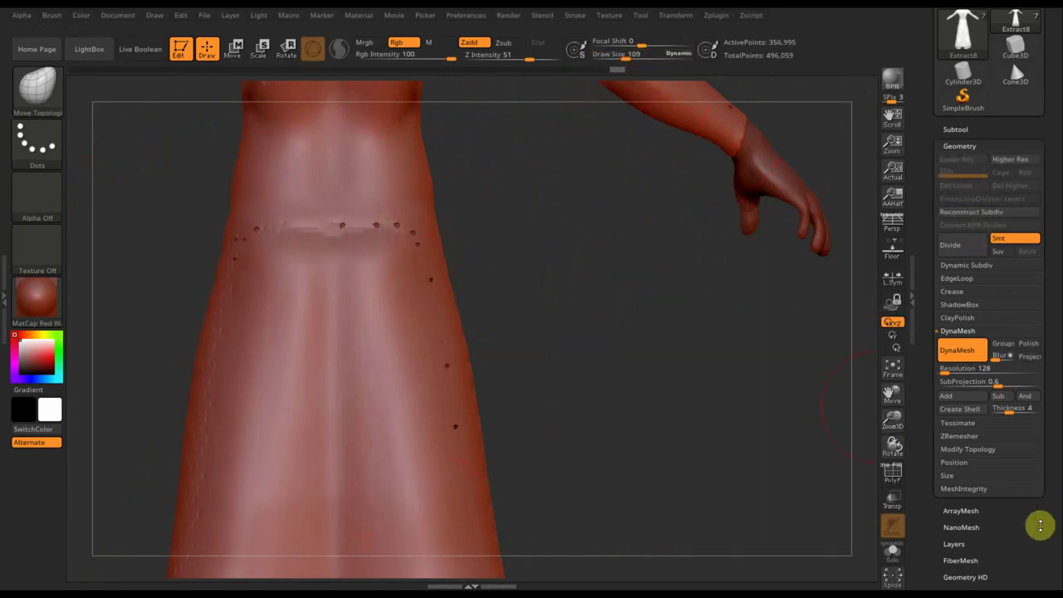
left_click_drag(1041, 525, 975, 371)
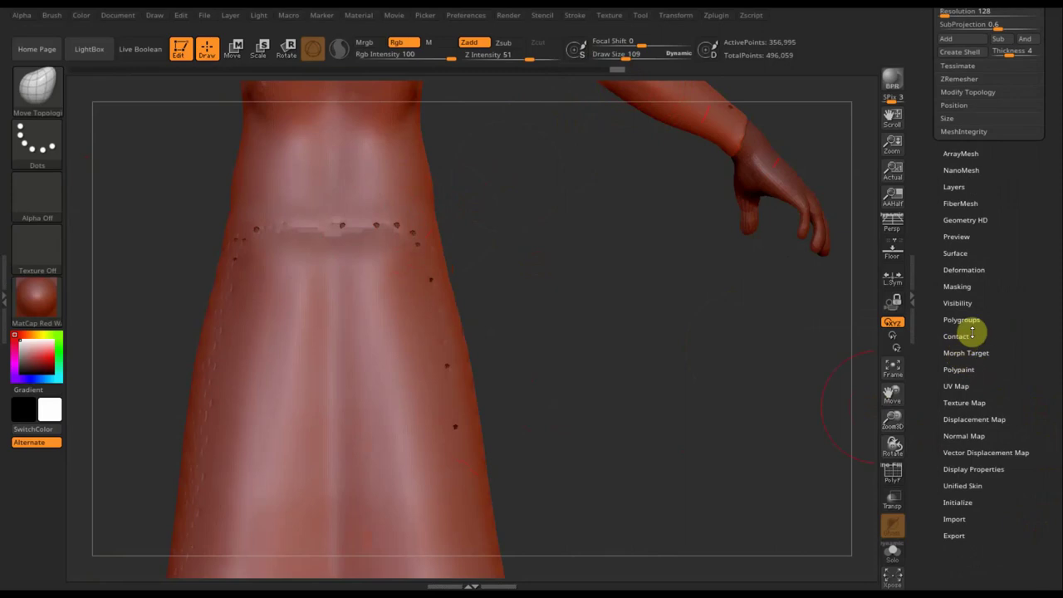
left_click(972, 266)
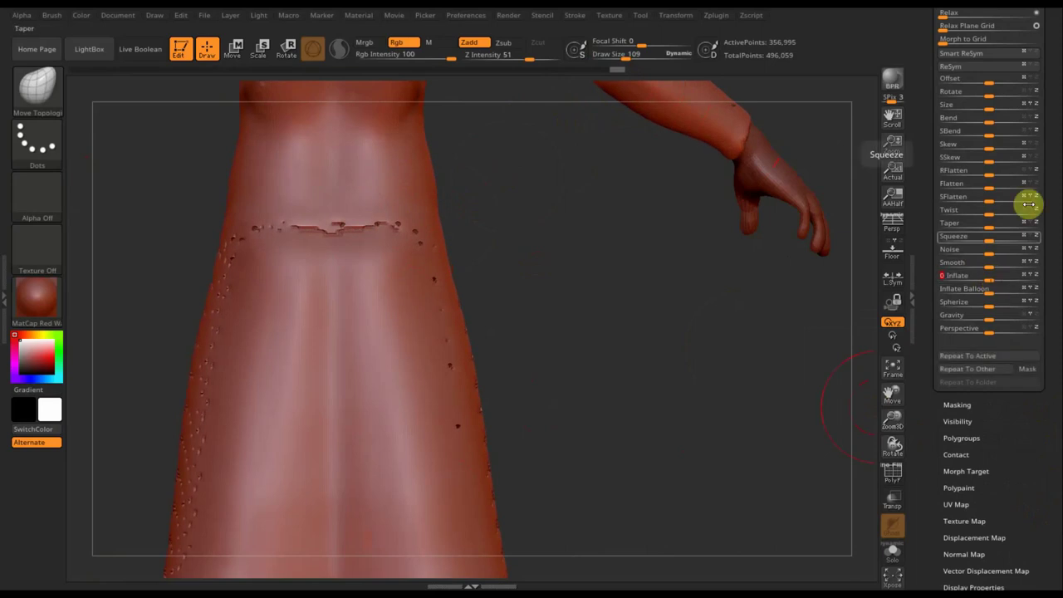
scroll(1052, 133, "up", 5)
scroll(1029, 110, "up", 2)
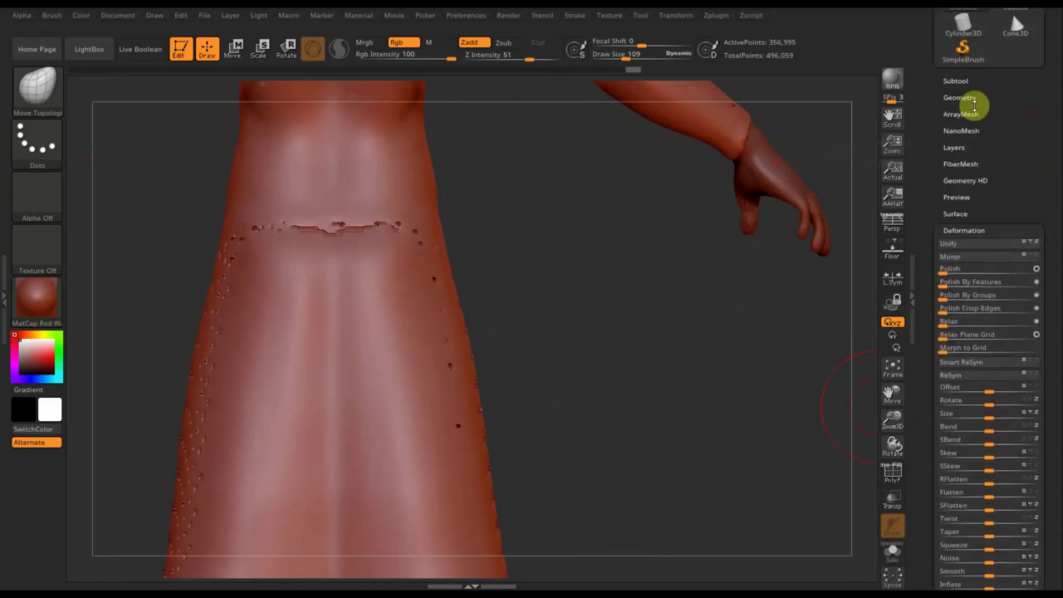
Remesh the robe with DynaMesh to 98,292 active points.
left_click(961, 97)
left_click(960, 281)
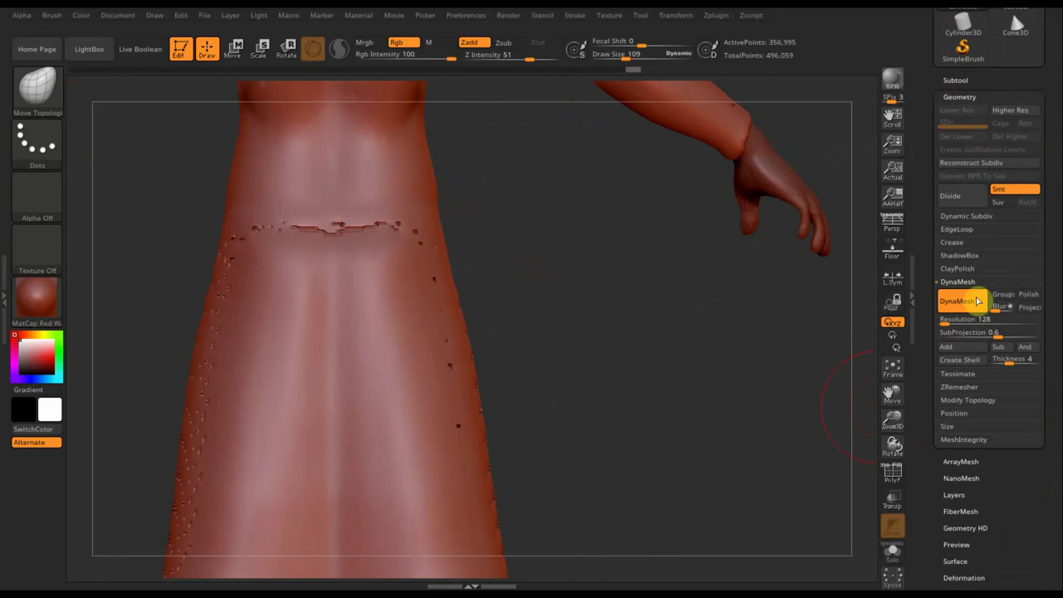
mouse_move(600, 262)
left_mouse_down("ctrl")
mouse_move(681, 375)
mouse_move(626, 365)
mouse_move(595, 378)
mouse_move(652, 373)
left_mouse_up("ctrl")
Smooth away the bumps on the robe's upper leg, leg and hem.
mouse_move(515, 380)
left_mouse_down("shift")
mouse_move(496, 417)
mouse_move(459, 382)
mouse_move(468, 311)
left_mouse_up("shift")
key("b")
key("m")
key("t")
mouse_move(715, 402)
left_mouse_down()
mouse_move(703, 368)
mouse_move(643, 320)
left_mouse_up()
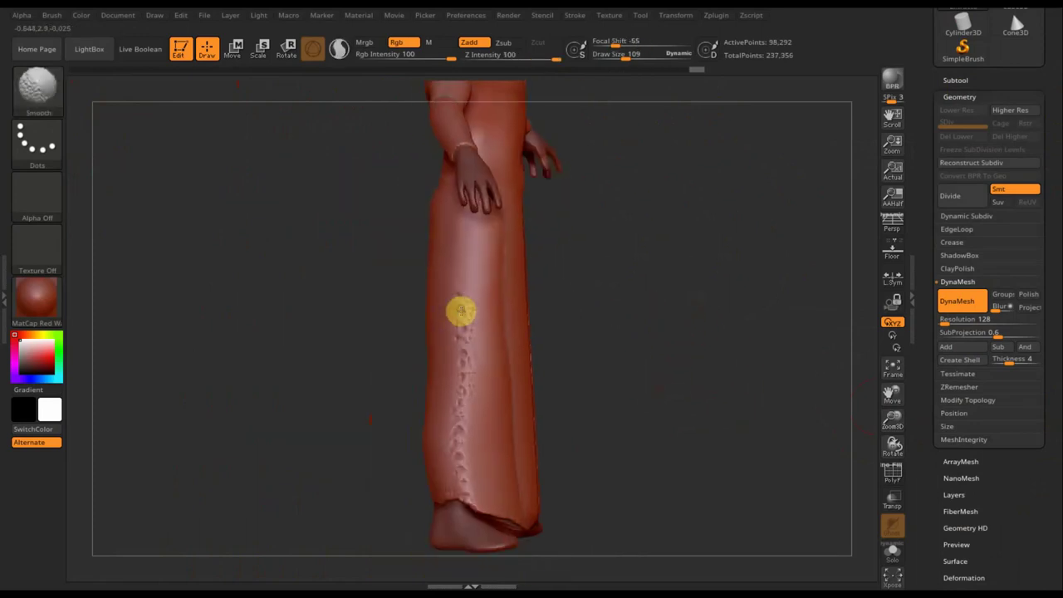
mouse_move(479, 377)
left_mouse_down("shift")
mouse_move(461, 355)
mouse_move(460, 498)
mouse_move(506, 522)
mouse_move(451, 499)
left_mouse_up("shift")
mouse_move(607, 456)
left_mouse_down()
mouse_move(551, 463)
mouse_move(524, 430)
left_mouse_up()
left_click_drag(690, 435, 676, 437)
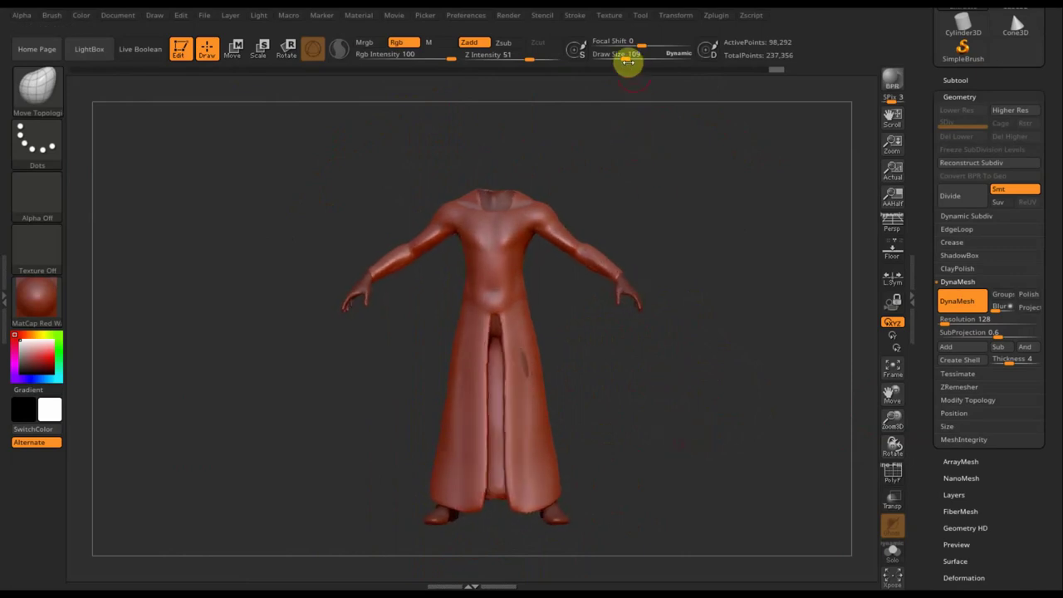
At Draw Size 442, smooth the coat slit and lower panels, then turn the model to a side view.
mouse_move(643, 62)
left_mouse_down()
mouse_move(623, 52)
mouse_move(660, 52)
left_mouse_up()
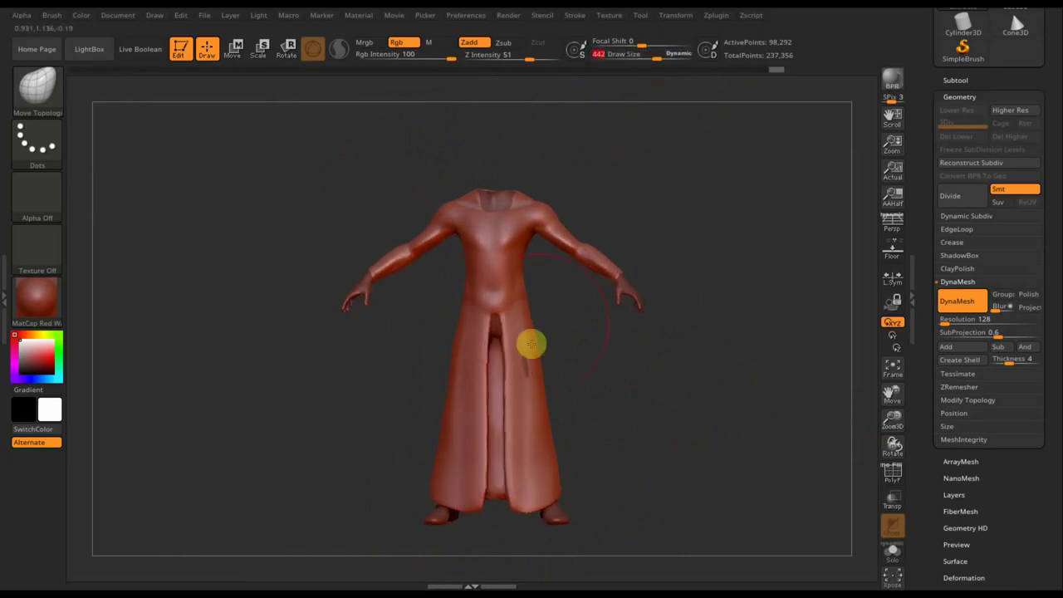
key("shift")
mouse_move(521, 357)
left_mouse_down("shift")
mouse_move(505, 374)
mouse_move(501, 498)
mouse_move(530, 480)
left_mouse_up("shift")
mouse_move(515, 346)
left_mouse_down("shift")
mouse_move(468, 387)
mouse_move(466, 520)
mouse_move(463, 487)
left_mouse_up("shift")
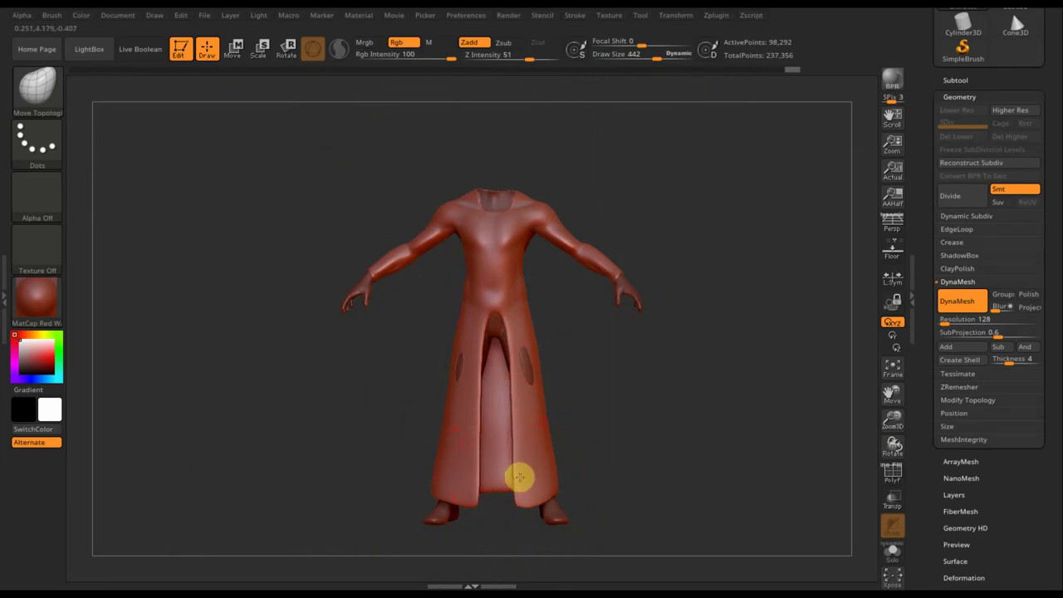
mouse_move(527, 476)
left_mouse_down("shift")
mouse_move(556, 477)
mouse_move(518, 407)
mouse_move(536, 402)
mouse_move(523, 371)
left_mouse_up("shift")
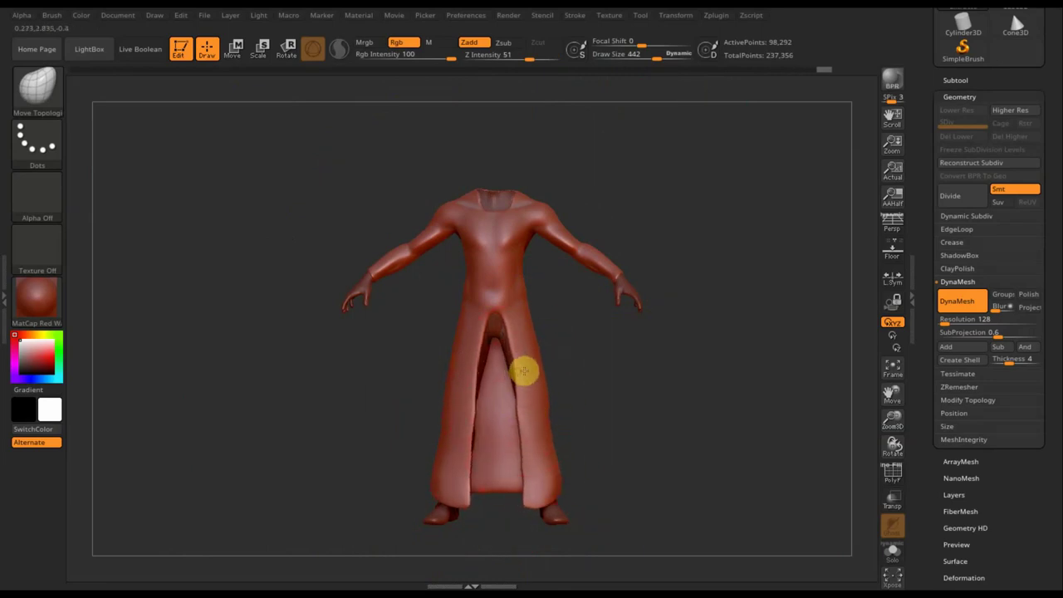
left_click_drag(570, 484, 657, 485)
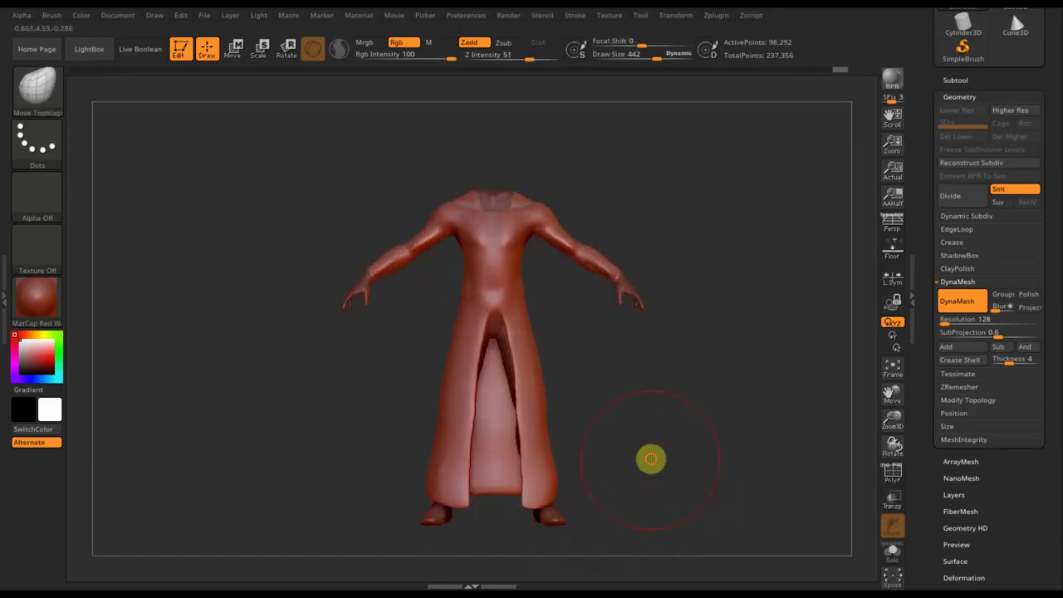
left_click_drag(650, 459, 650, 400, "alt")
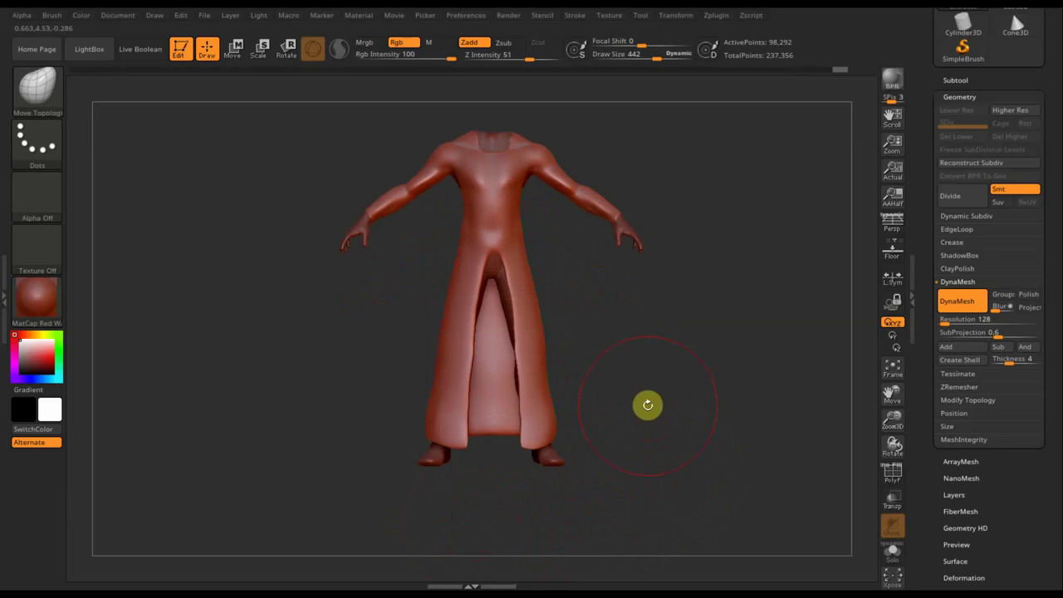
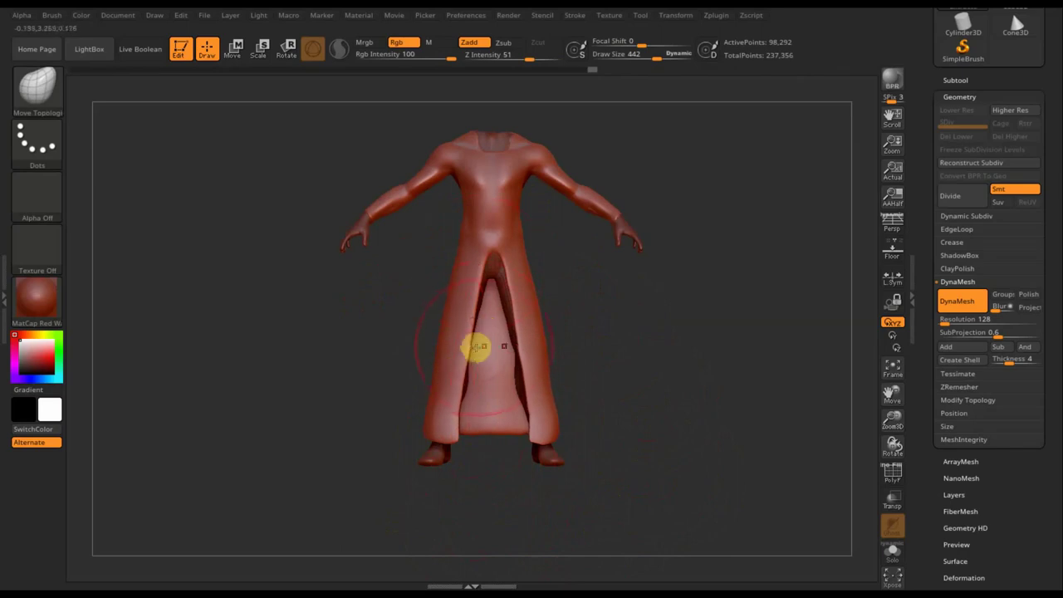
Pull the coat's front panel into shape, check it from the side, and set Draw Size to 119.
left_click_drag(462, 297, 473, 374)
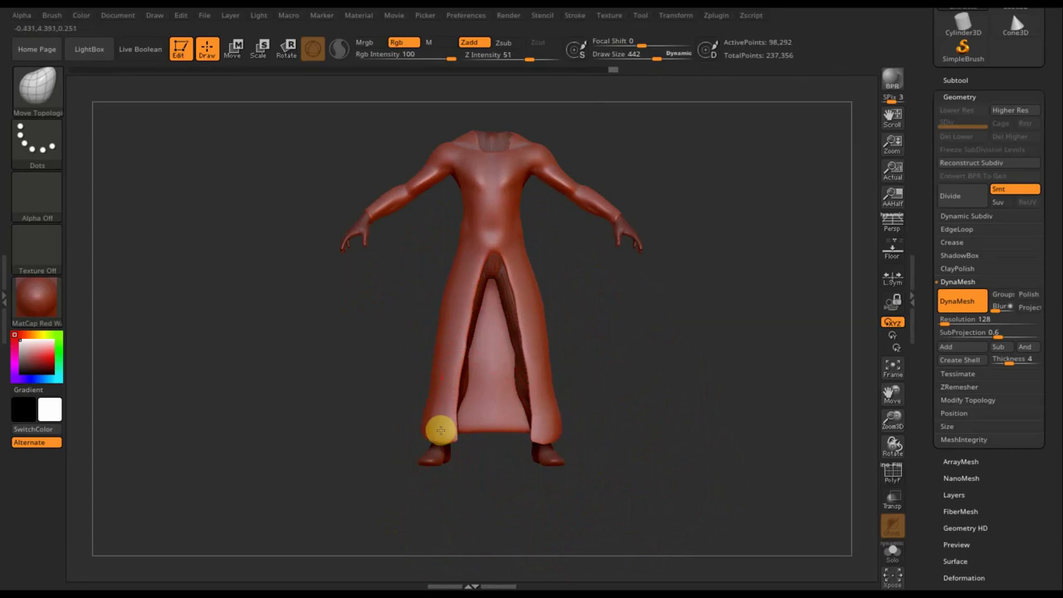
left_click_drag(587, 421, 648, 424, "shift")
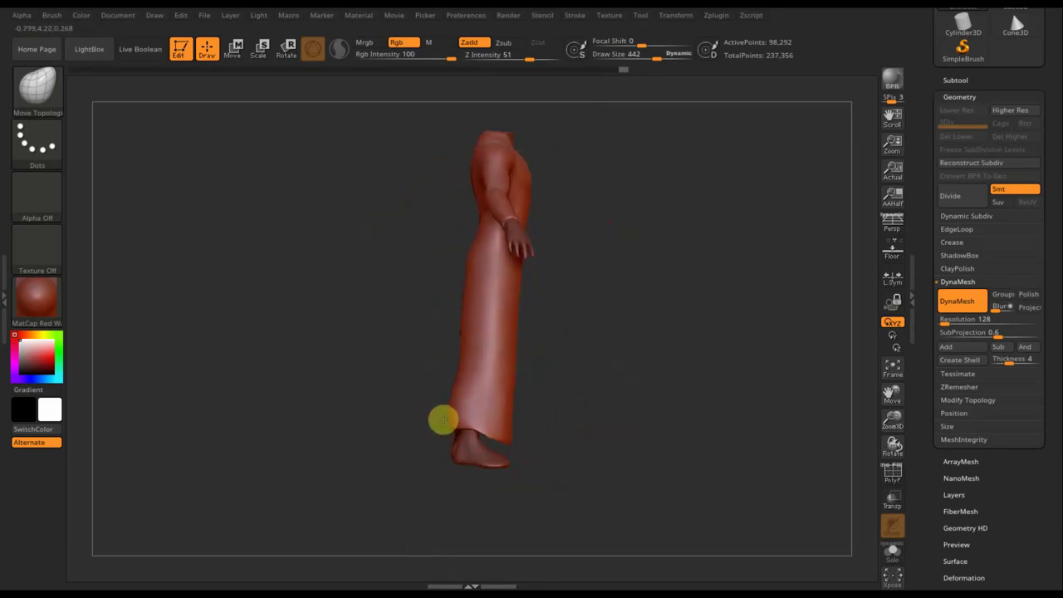
mouse_move(604, 368)
left_mouse_down()
mouse_move(640, 385)
mouse_move(531, 364)
mouse_move(653, 357)
left_mouse_up()
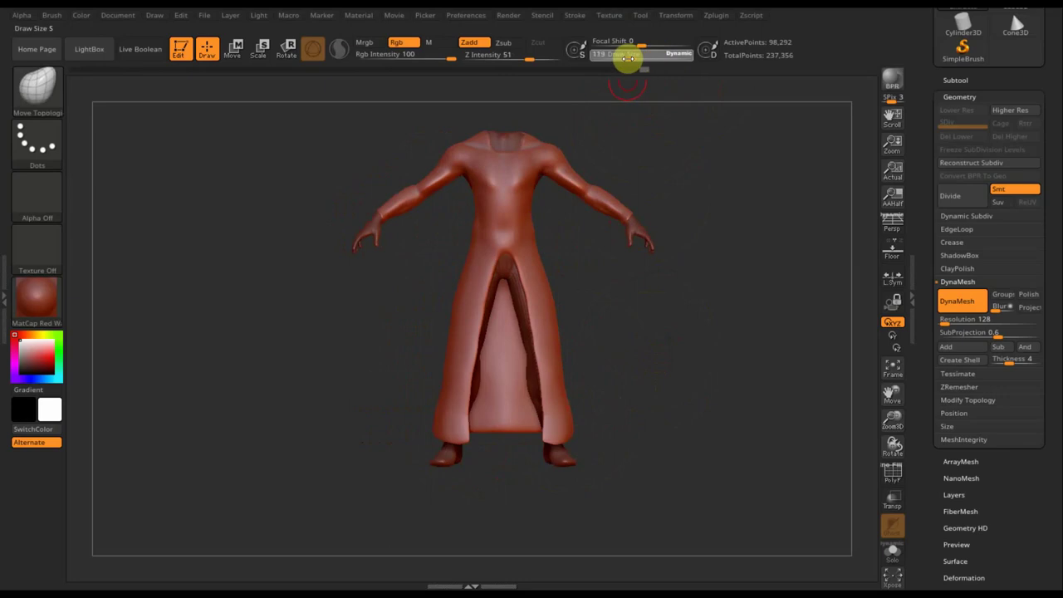
mouse_move(672, 353)
left_mouse_down()
mouse_move(622, 354)
mouse_move(671, 349)
mouse_move(650, 399)
mouse_move(646, 387)
mouse_move(662, 427)
mouse_move(641, 397)
left_mouse_up()
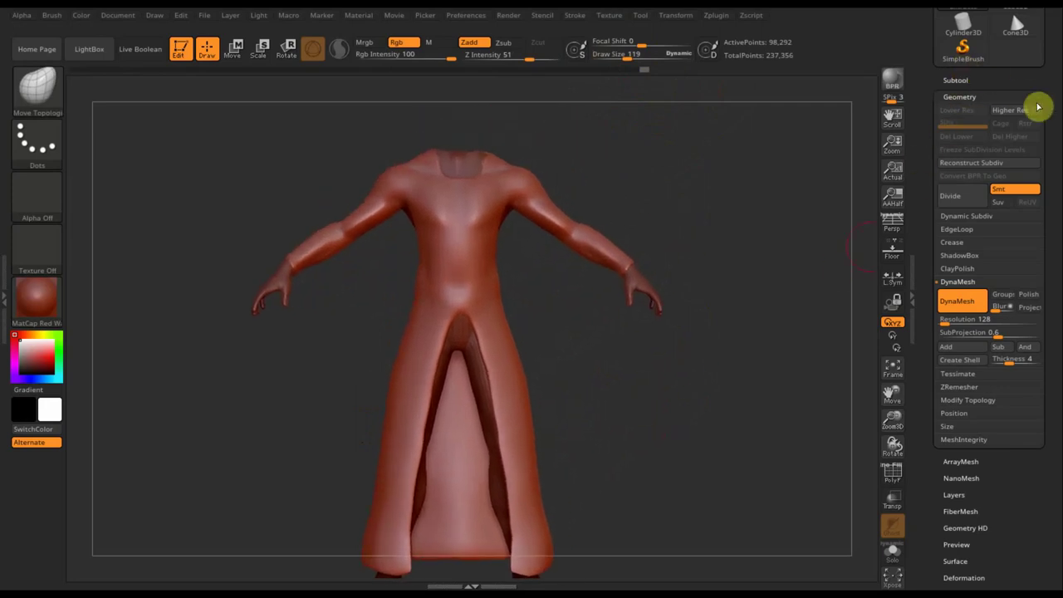
Make тело базис the active, soloed subtool and turn on the floor grid.
left_click(960, 80)
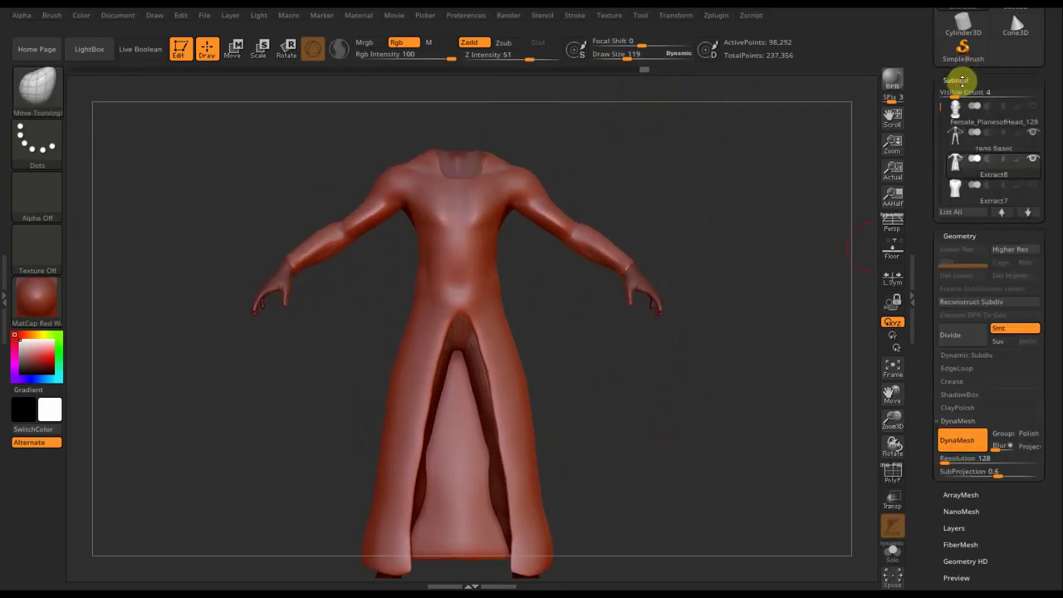
left_click(1034, 135, "shift")
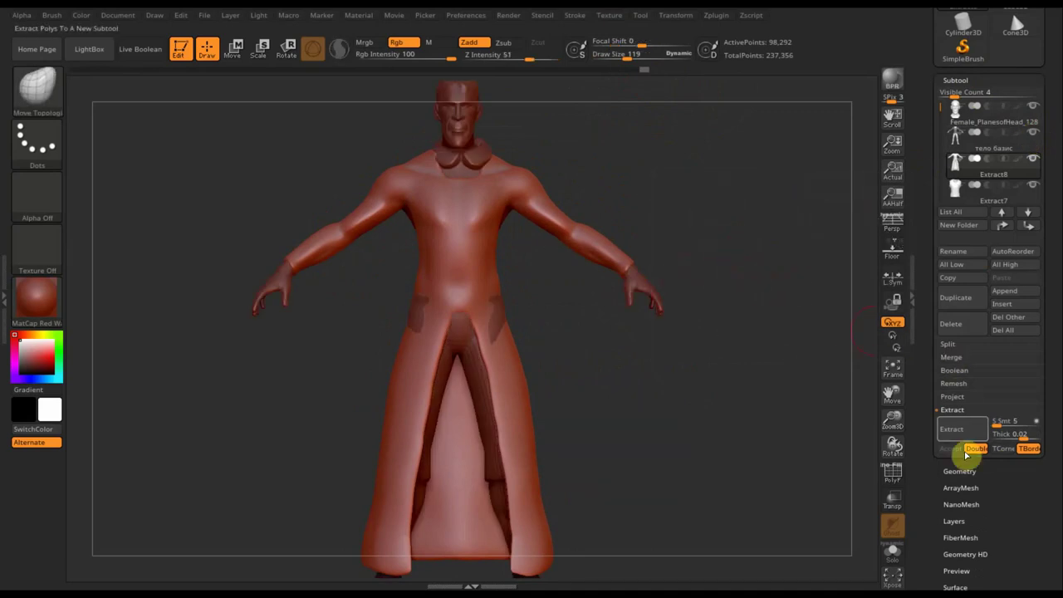
left_click(972, 143)
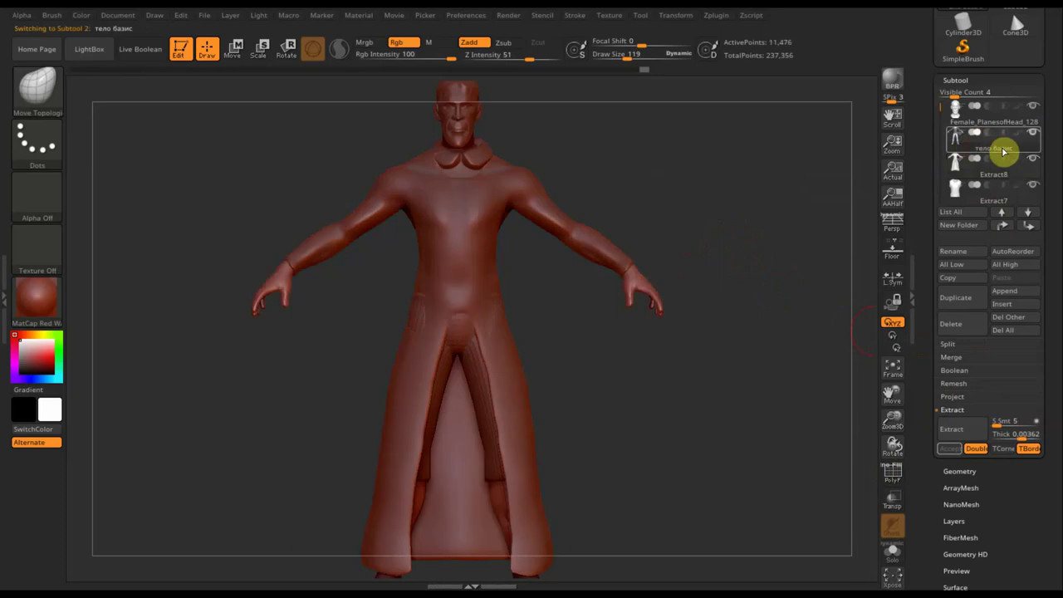
left_click(1034, 135, "shift")
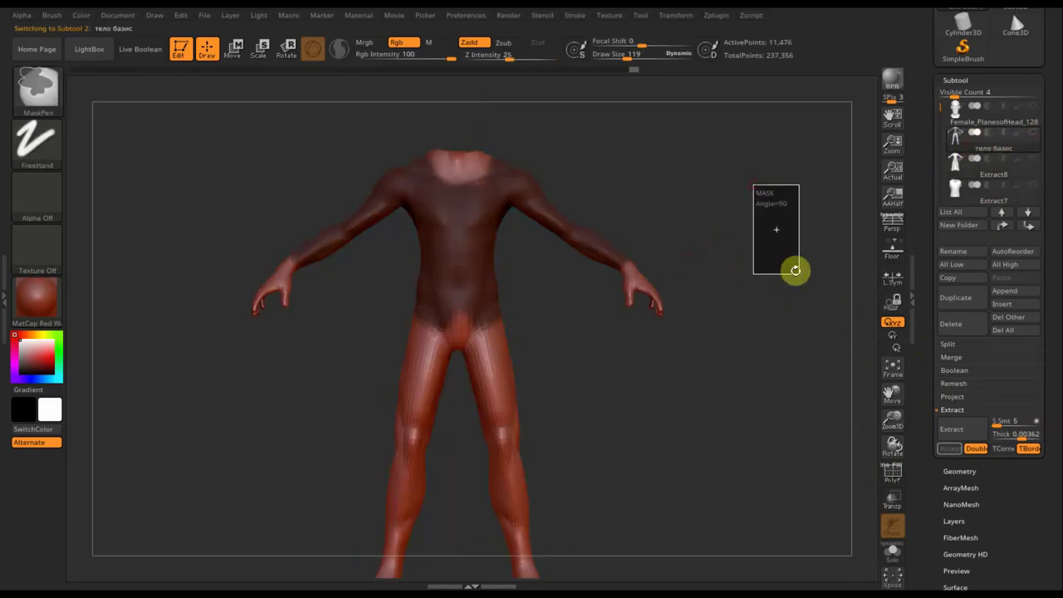
left_click(960, 470)
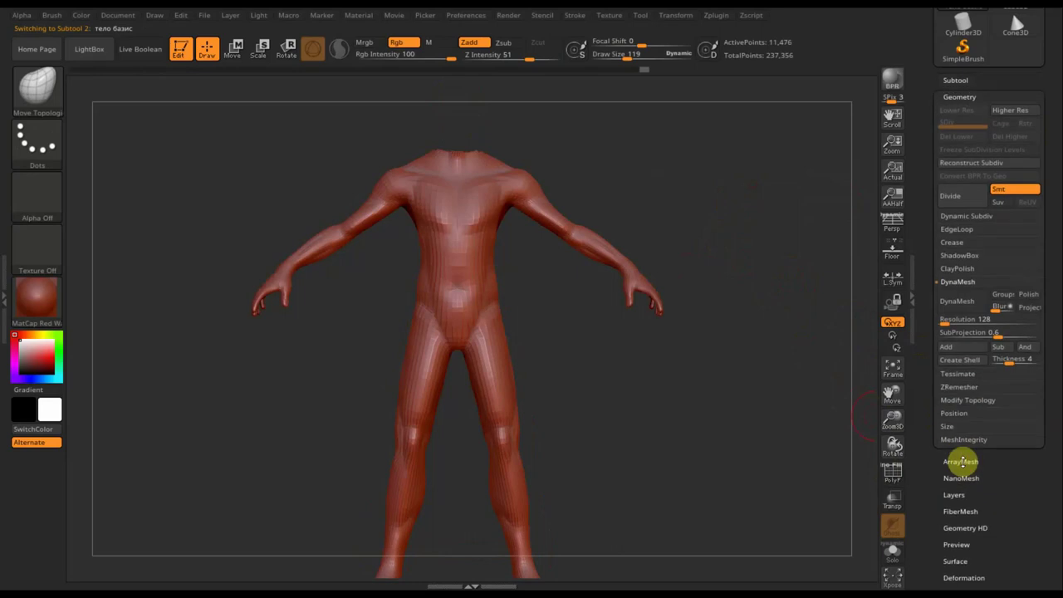
left_click(891, 249)
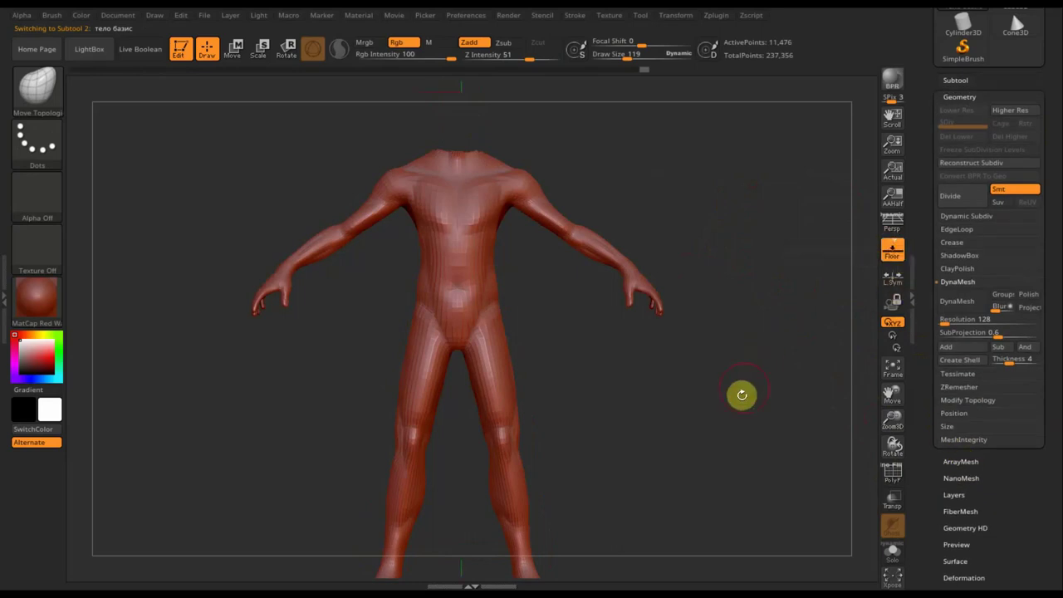
left_click_drag(743, 394, 680, 358, "alt")
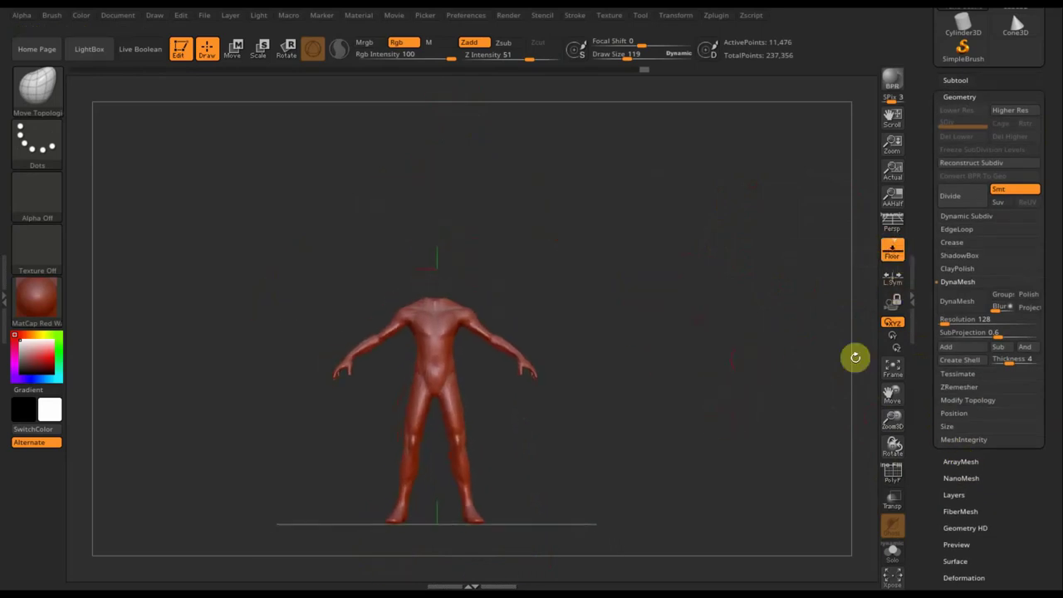
Try Mirror And Weld on the body twice, undoing each attempt.
left_click(974, 401)
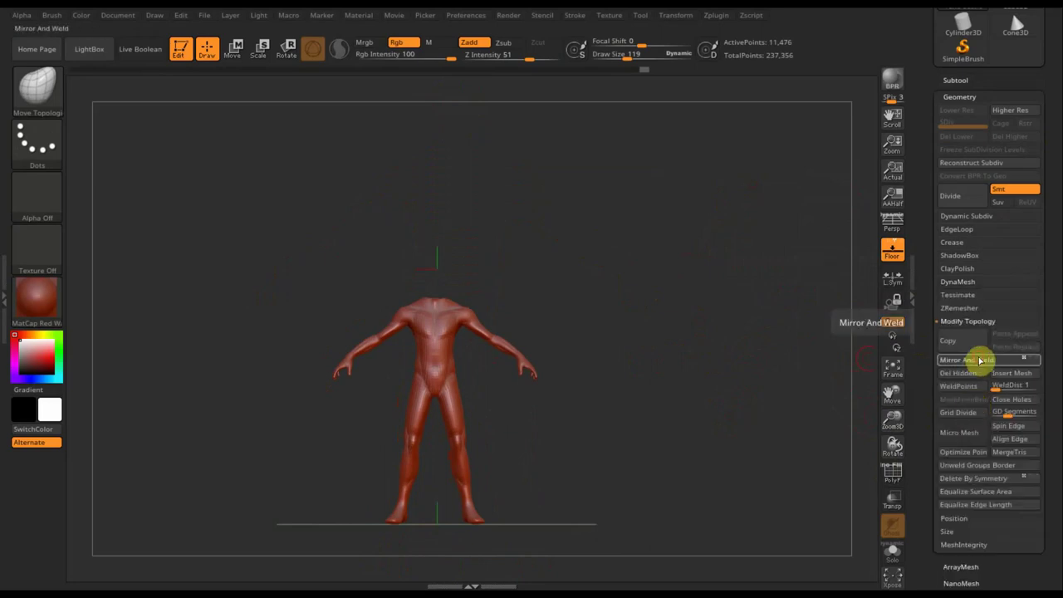
left_click(980, 360)
key("x")
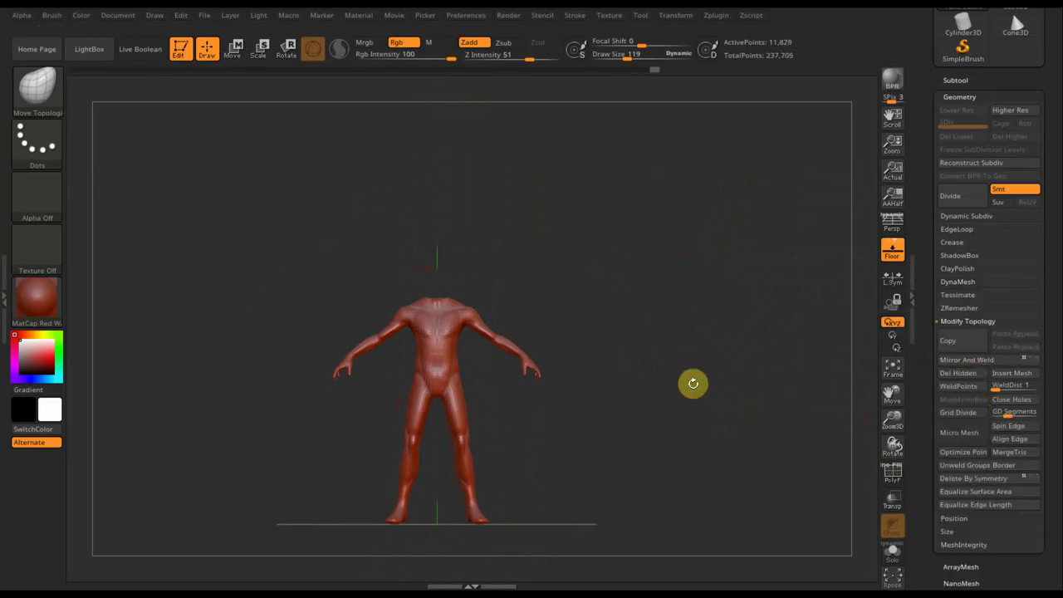
key("ctrl+z")
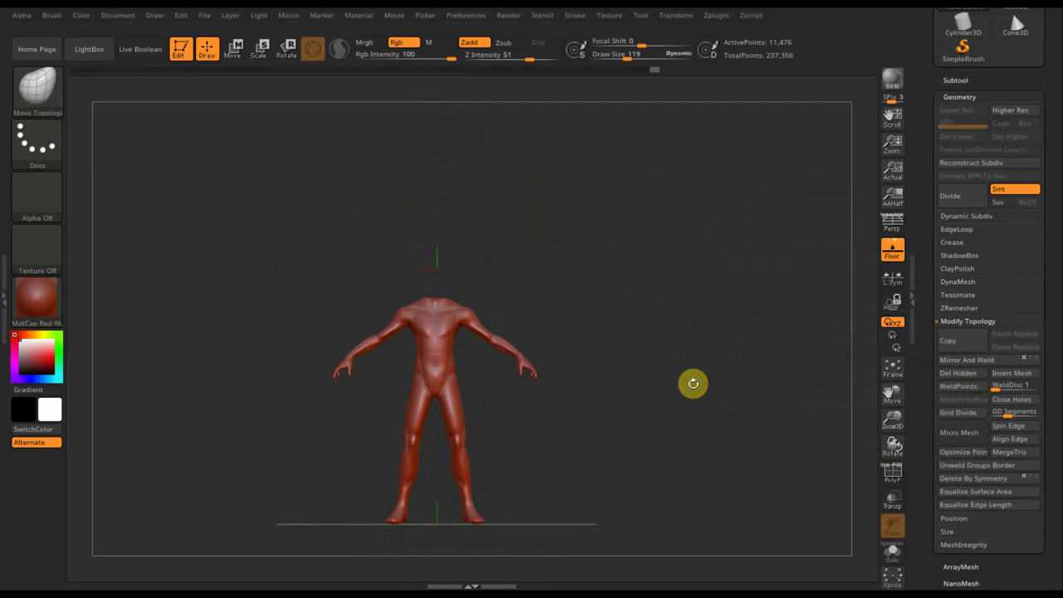
left_click(236, 51)
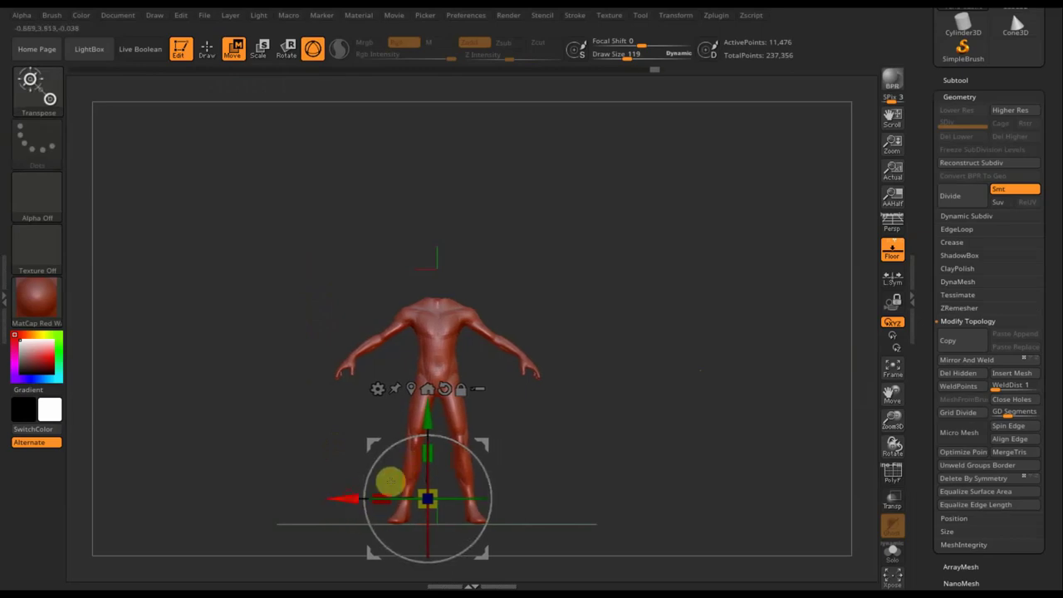
left_click(967, 362)
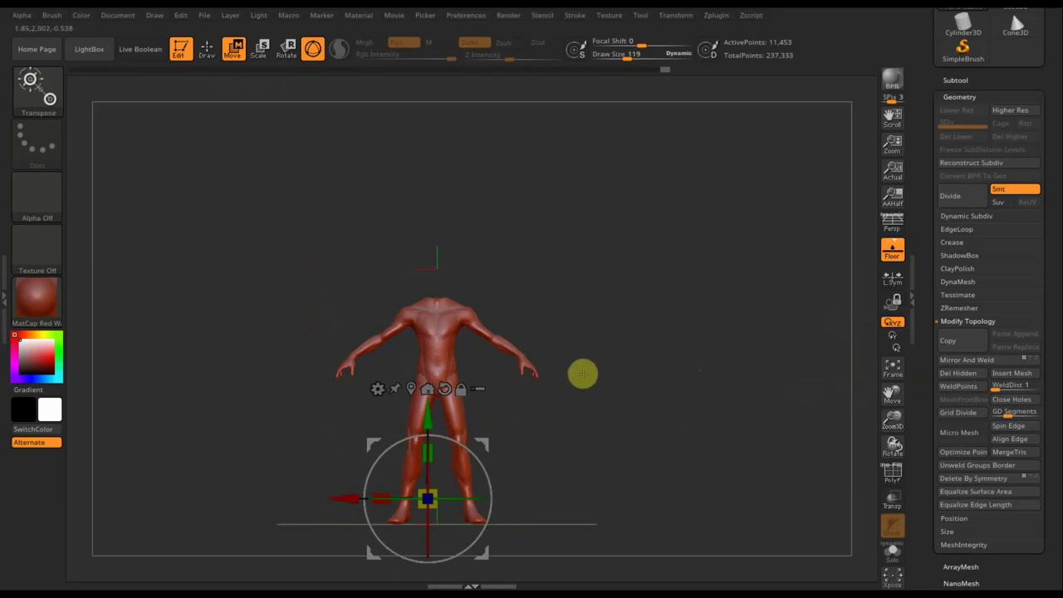
key("ctrl+z")
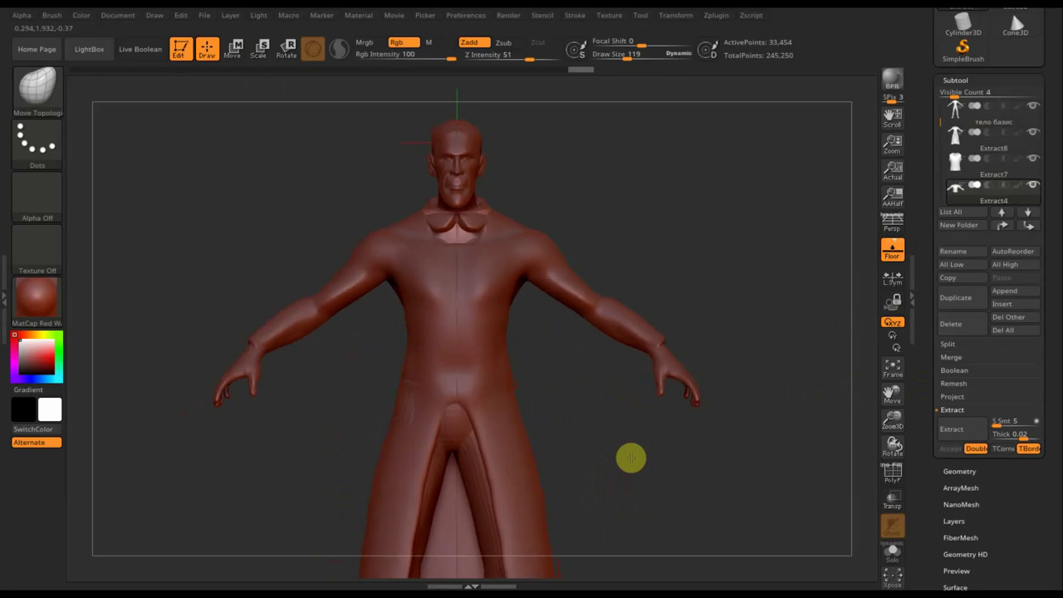
Select the Extract8 coat subtool and set Draw Size to 42.
mouse_move(629, 438)
left_mouse_down("alt")
mouse_move(650, 508)
mouse_move(686, 487)
left_mouse_up("alt")
left_click(959, 146)
mouse_move(731, 214)
left_mouse_down()
mouse_move(684, 255)
mouse_move(690, 275)
mouse_move(672, 249)
left_mouse_up()
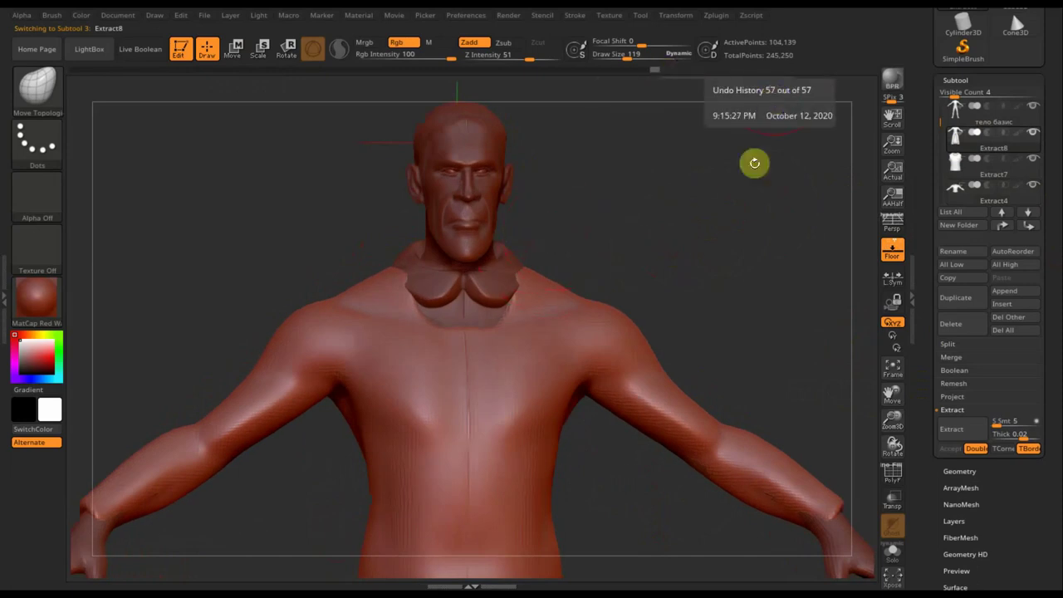
left_click_drag(769, 237, 795, 244)
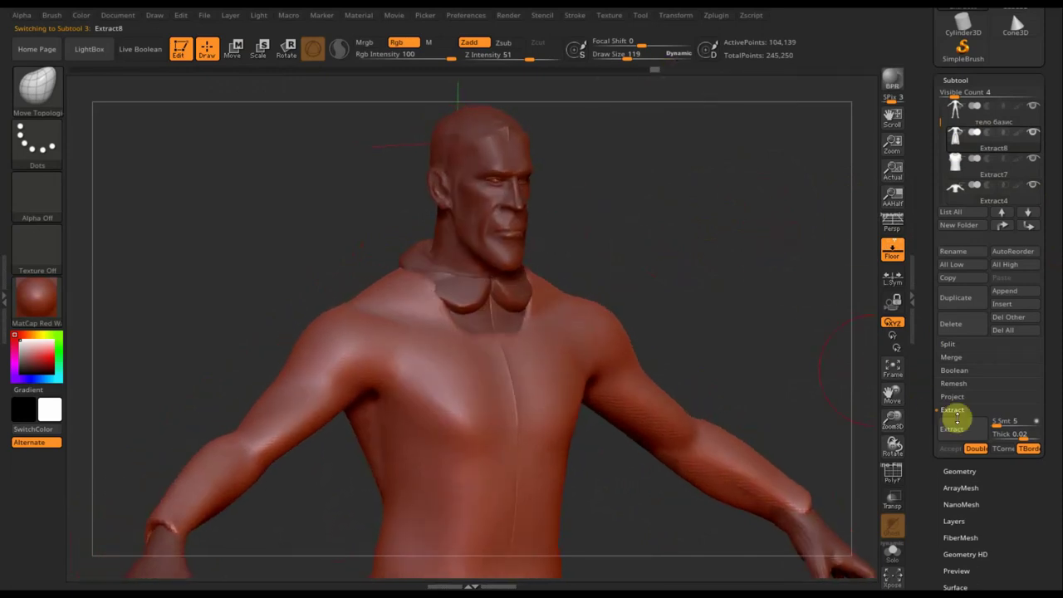
left_click(952, 429)
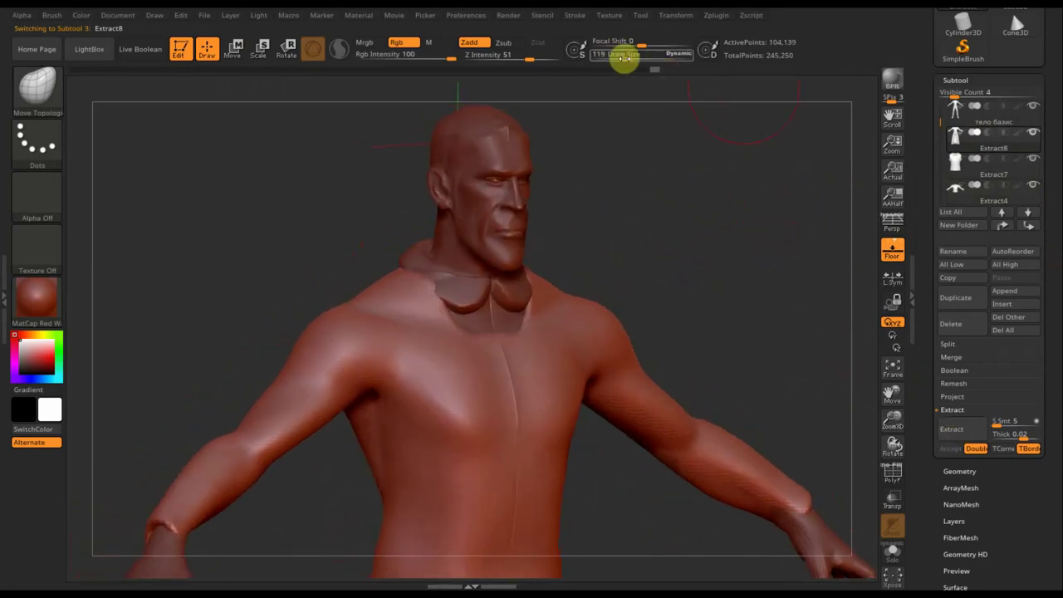
left_click_drag(612, 58, 617, 59)
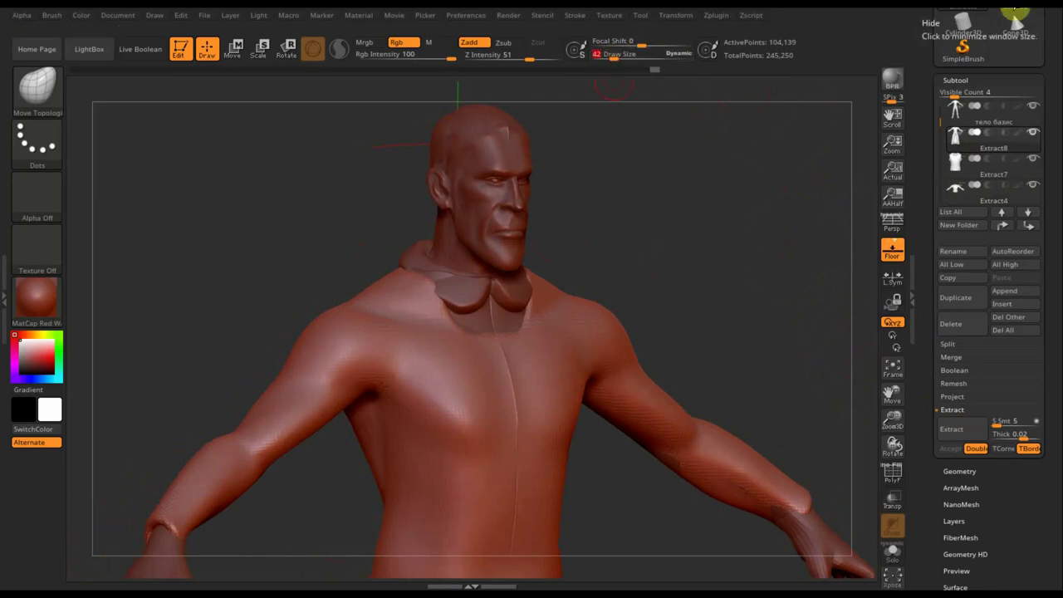
Mask the coat's shoulders around the collar on both sides, then preview the extraction.
left_click_drag(789, 116, 392, 291)
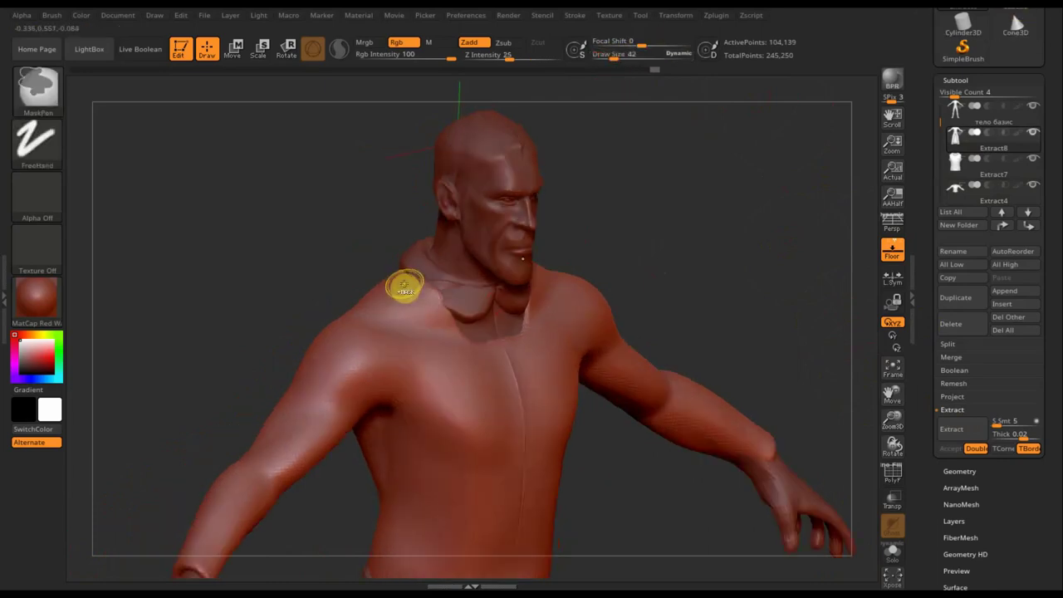
left_click_drag(437, 326, 409, 305, "ctrl")
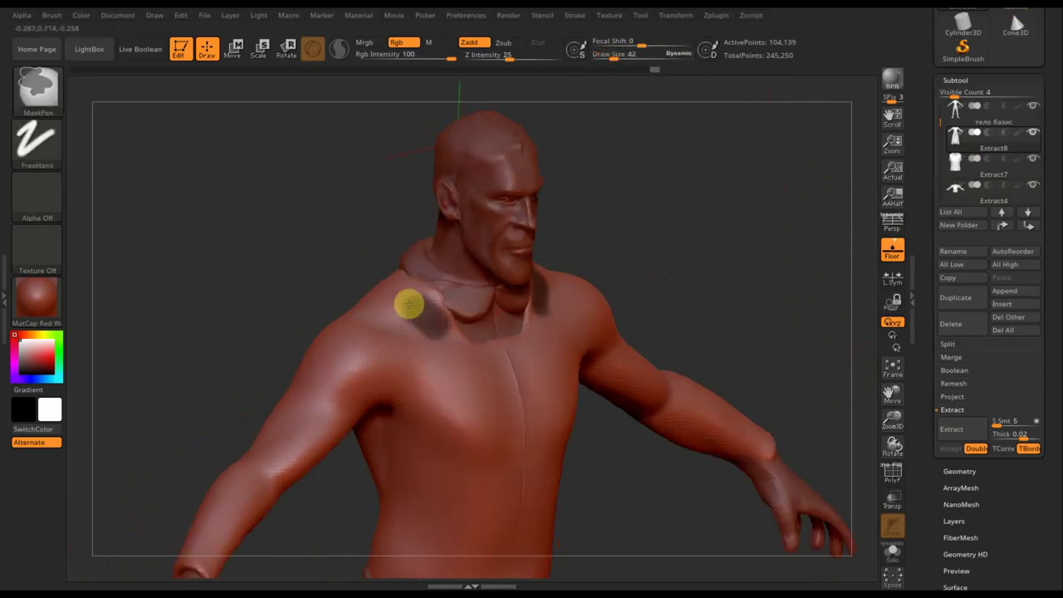
left_click_drag(311, 225, 310, 296)
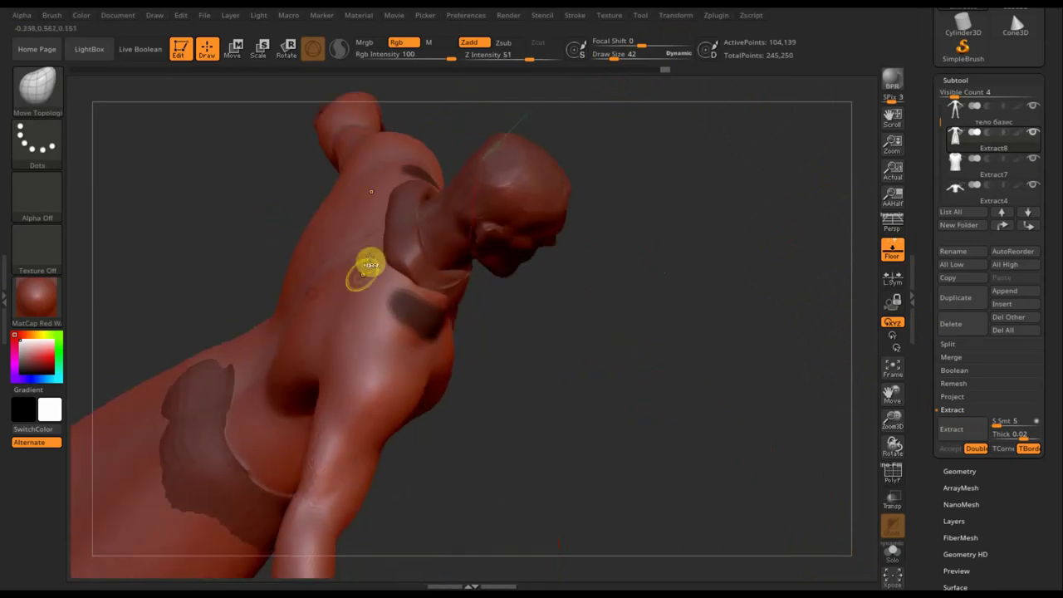
left_click_drag(364, 266, 392, 291, "ctrl")
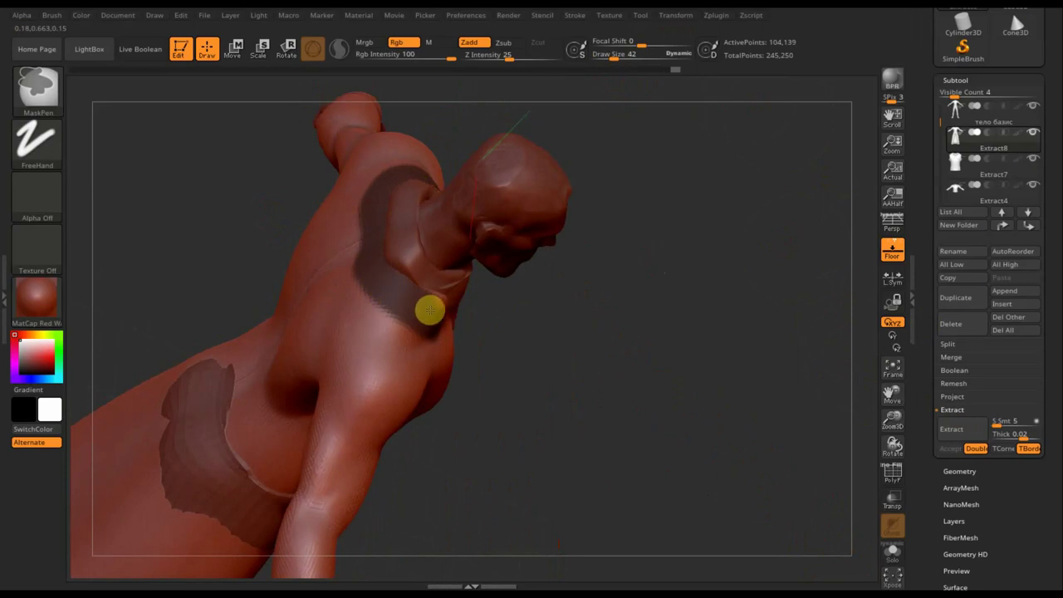
mouse_move(598, 311)
left_mouse_down()
mouse_move(549, 243)
mouse_move(458, 244)
left_mouse_up()
key("ctrl")
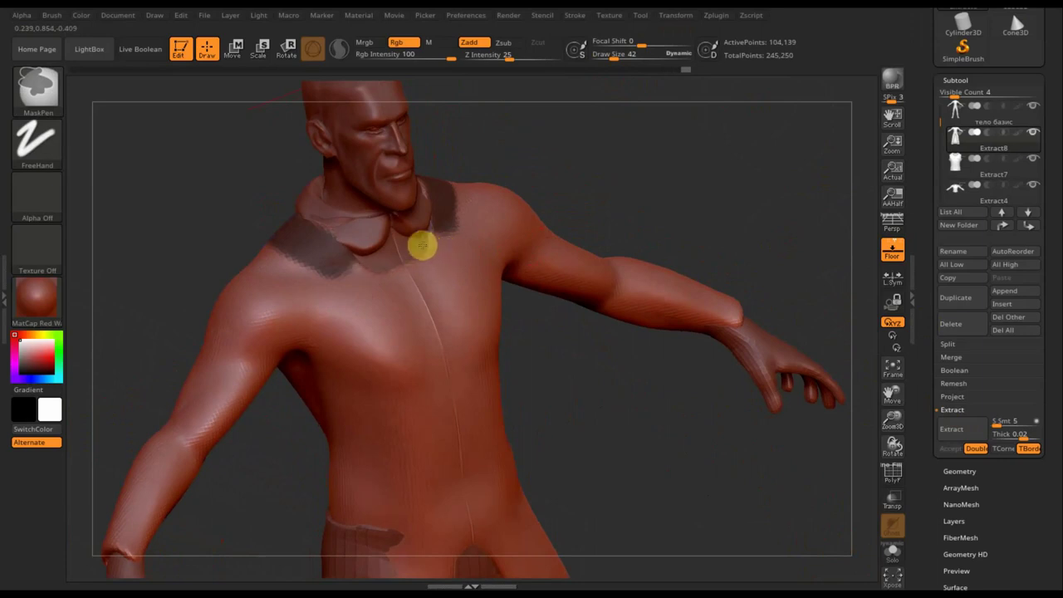
mouse_move(570, 172)
left_mouse_down()
mouse_move(439, 245)
mouse_move(377, 250)
left_mouse_up()
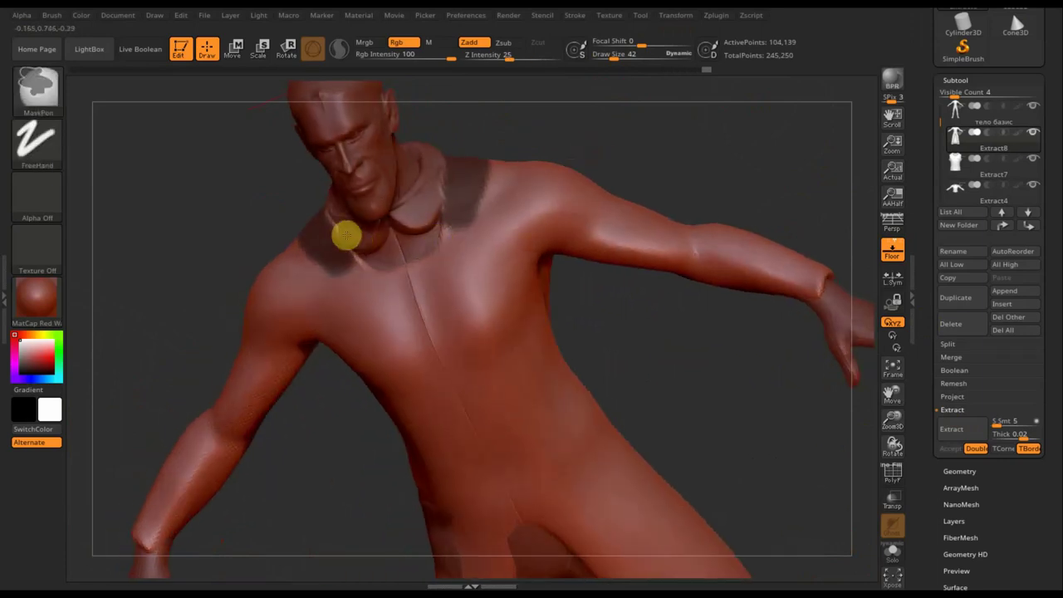
mouse_move(640, 140)
left_mouse_down()
mouse_move(632, 263)
mouse_move(416, 219)
left_mouse_up()
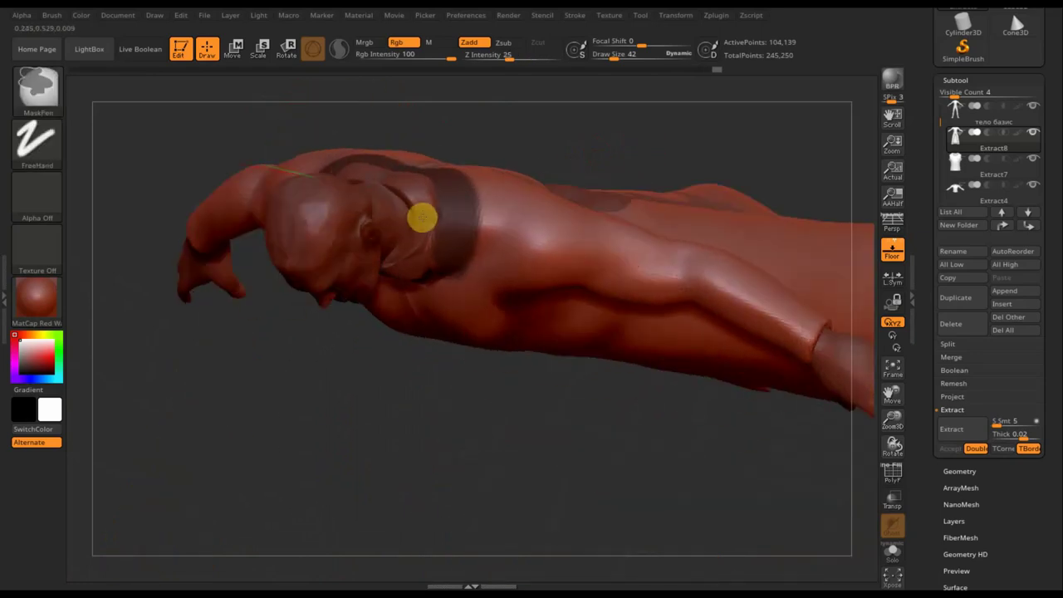
mouse_move(589, 135)
left_mouse_down("shift")
mouse_move(642, 124)
mouse_move(642, 142)
left_mouse_up("shift")
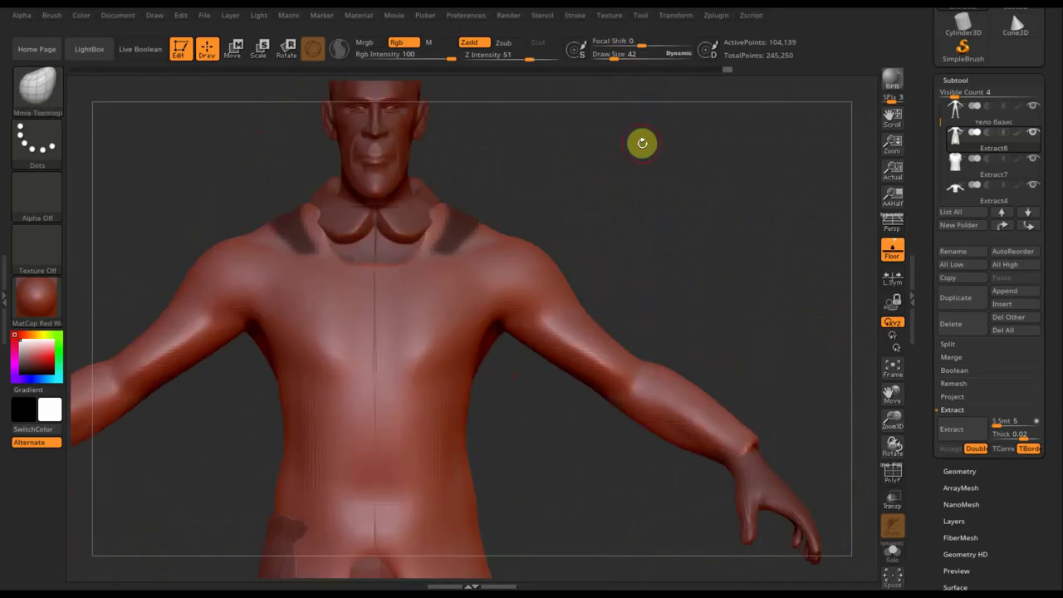
left_click(957, 428)
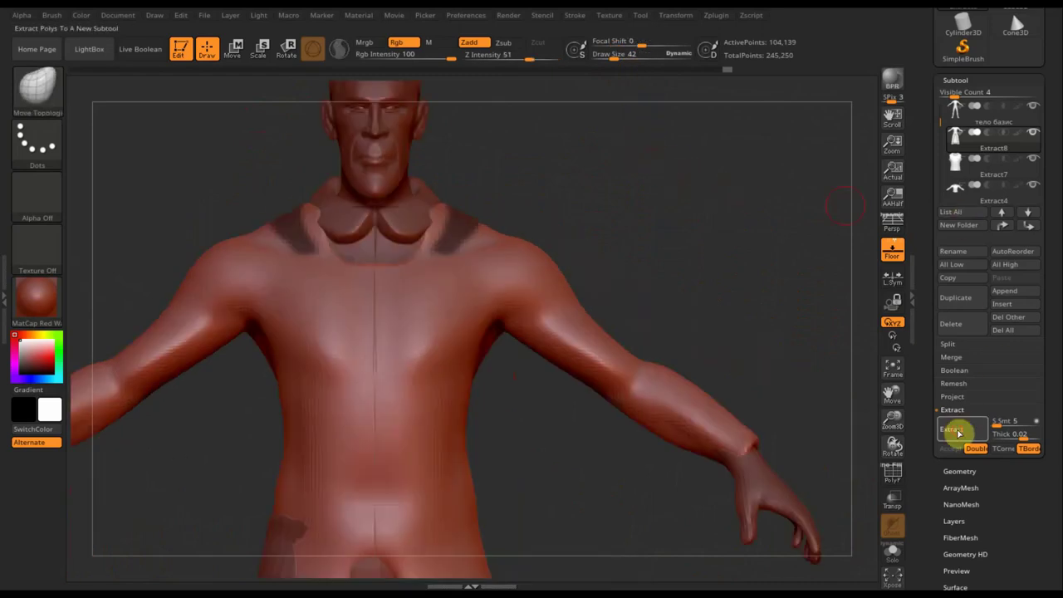
Extract the masked collar at thickness 0.02 as subtool Extract9 and clear the mask.
left_click(1022, 435)
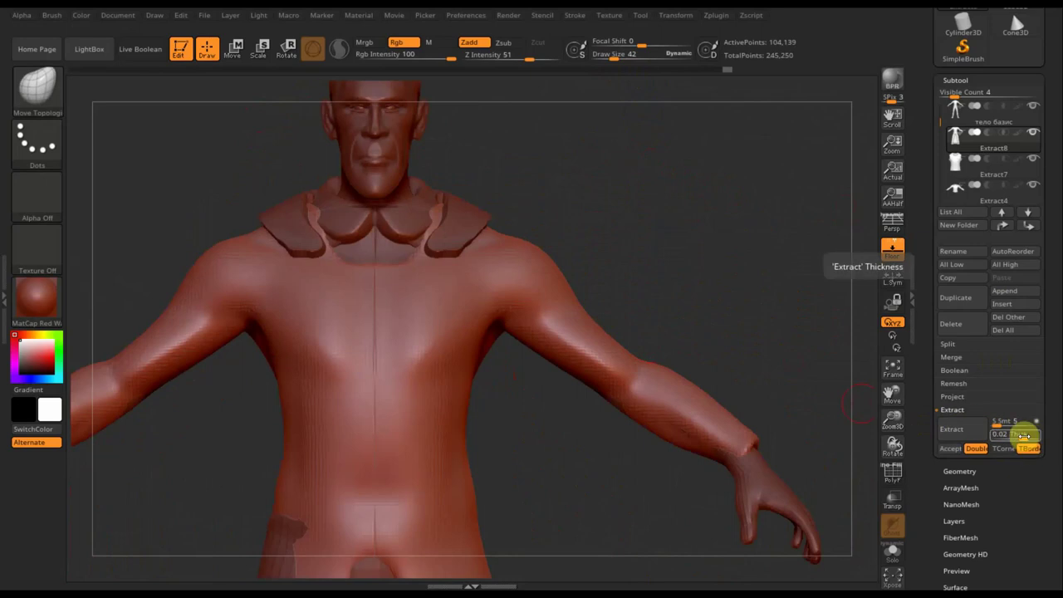
left_click(950, 449)
mouse_move(641, 202)
left_mouse_down()
mouse_move(653, 207)
mouse_move(629, 168)
left_mouse_up()
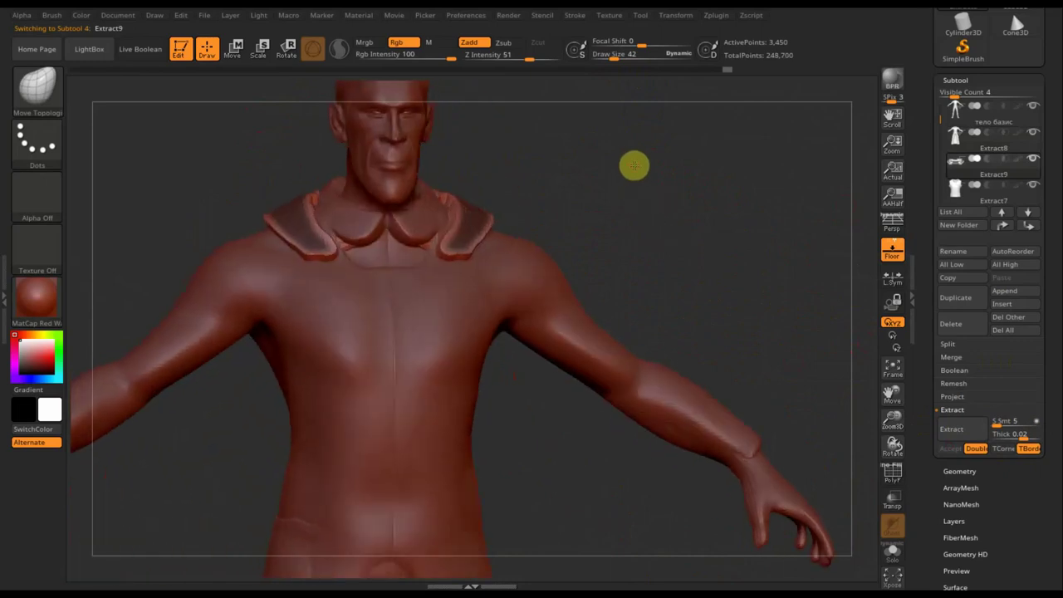
left_click(625, 204, "ctrl")
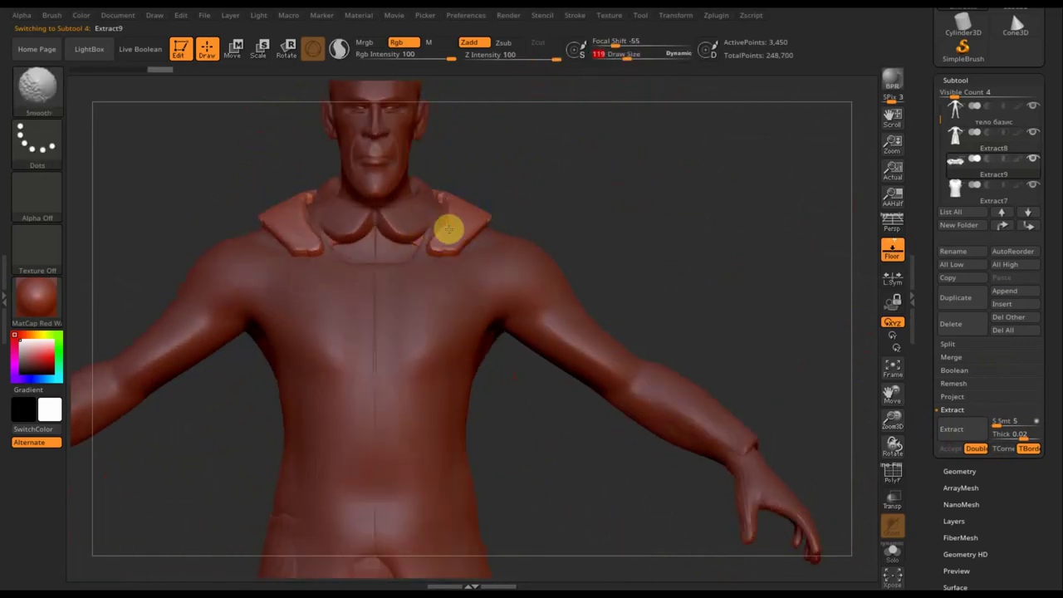
Smooth the collar over the shoulders, reducing the brush size from 119 to 45.
mouse_move(451, 213)
left_mouse_down()
mouse_move(668, 260)
mouse_move(520, 181)
mouse_move(618, 219)
left_mouse_up()
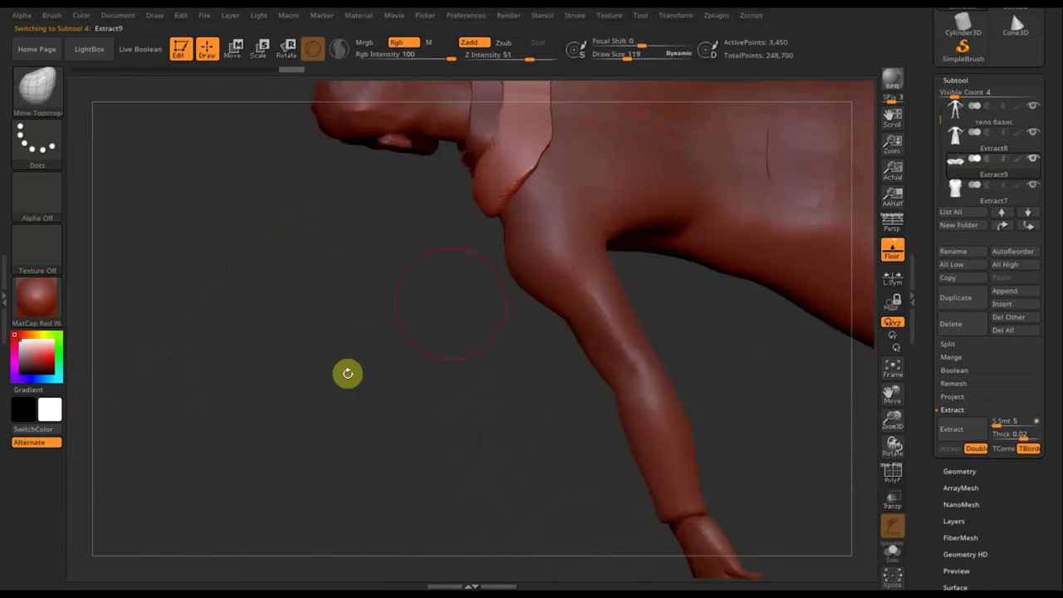
left_click_drag(344, 335, 347, 462)
left_click_drag(525, 216, 537, 277, "shift")
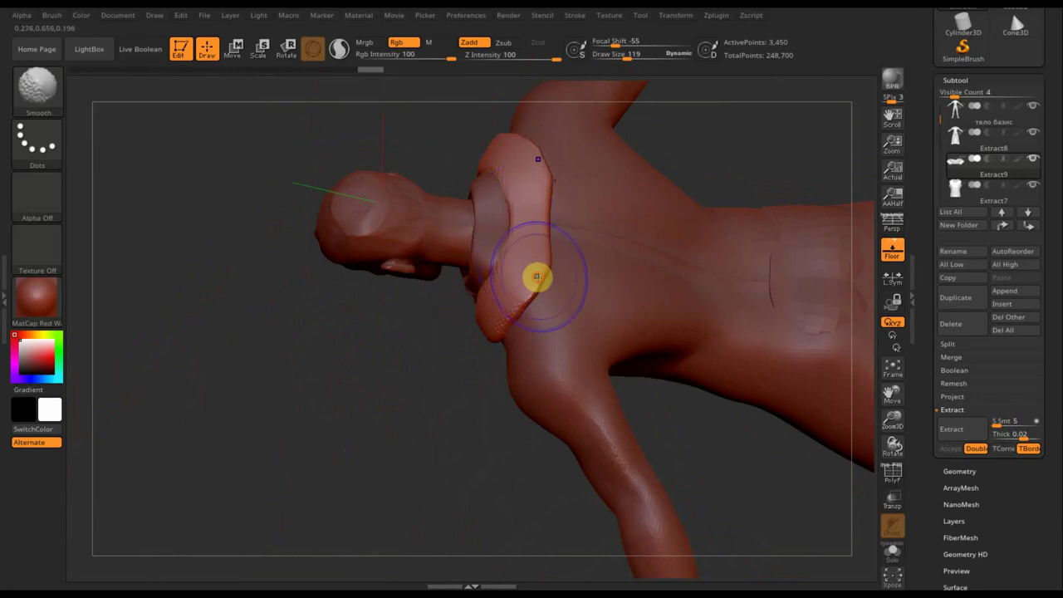
left_click_drag(400, 277, 437, 209)
mouse_move(672, 266)
left_mouse_down()
mouse_move(689, 242)
mouse_move(700, 275)
mouse_move(577, 318)
left_mouse_up()
mouse_move(612, 274)
left_mouse_down()
mouse_move(726, 307)
mouse_move(740, 294)
left_mouse_up()
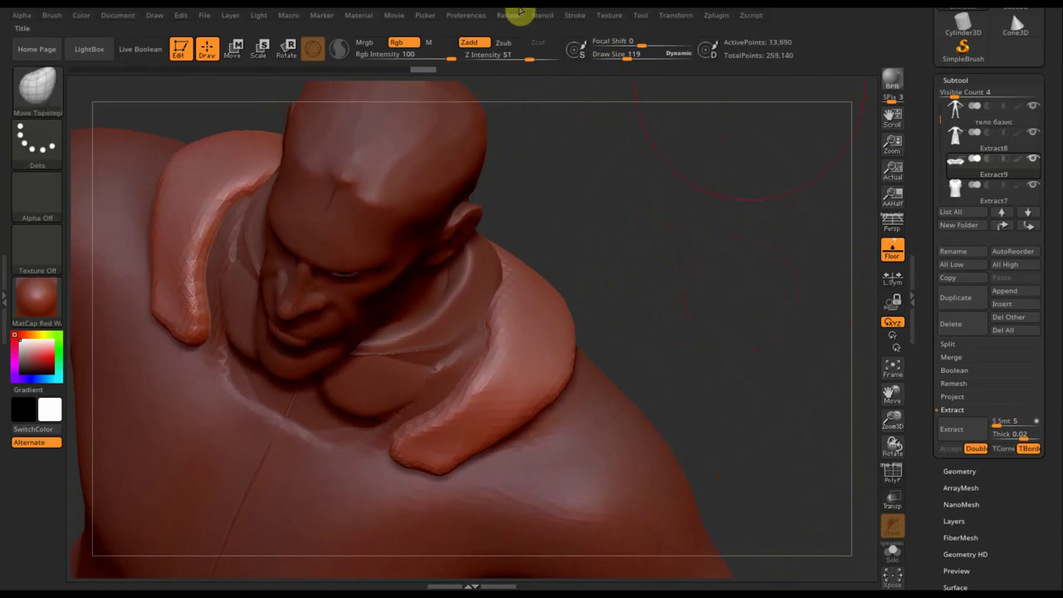
left_click_drag(624, 55, 583, 115)
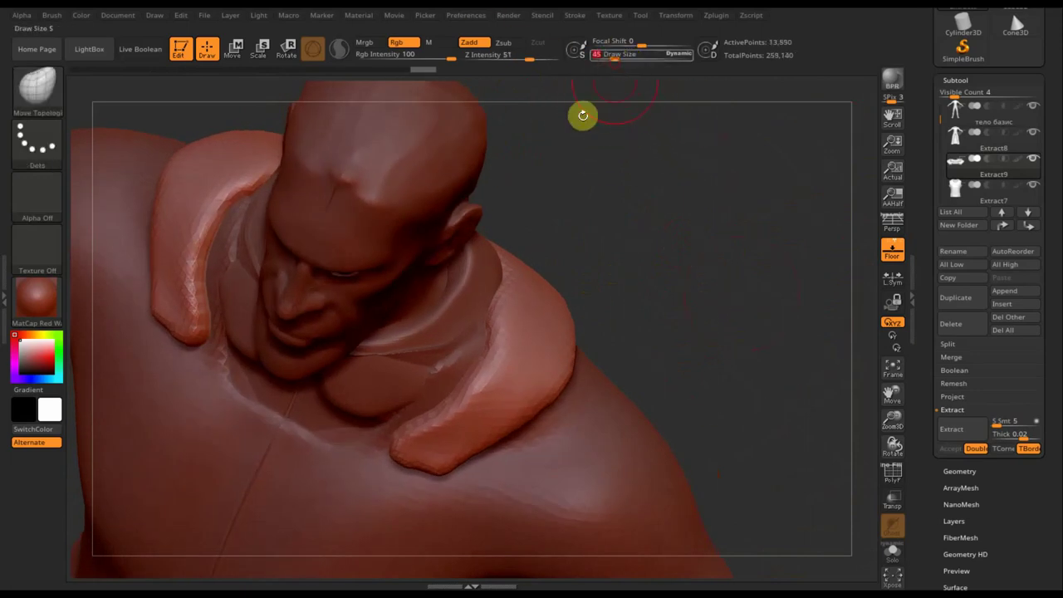
left_click_drag(527, 301, 458, 420, "shift")
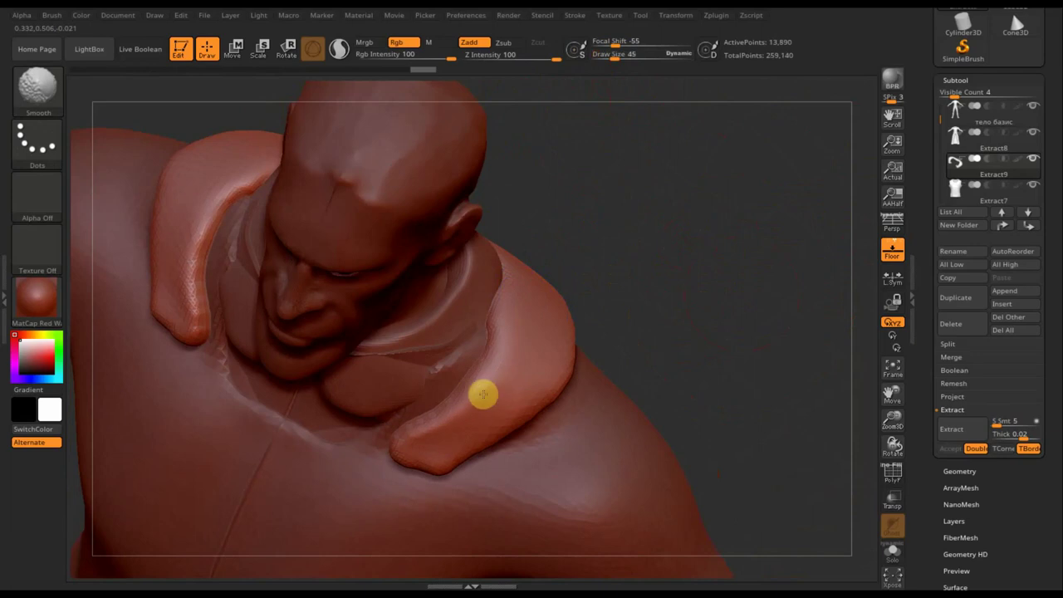
mouse_move(672, 359)
left_mouse_down()
mouse_move(648, 199)
mouse_move(624, 155)
mouse_move(650, 178)
left_mouse_up()
Switch to Move transpose, frame the figure front-on, and centre the pivot on the head.
left_click(53, 105)
left_click(235, 48)
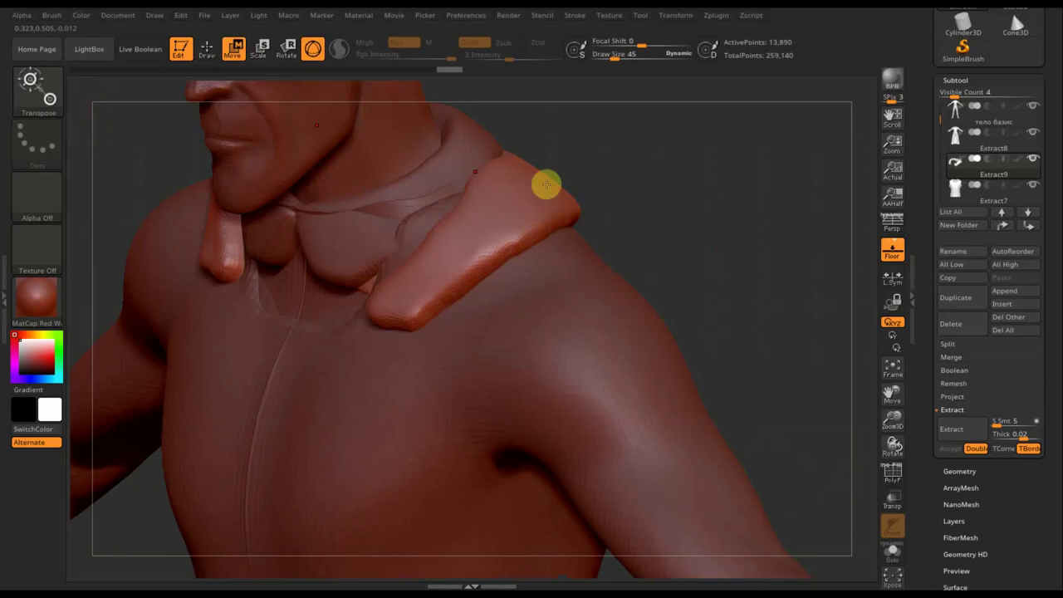
mouse_move(669, 211)
left_mouse_down()
mouse_move(688, 203)
mouse_move(701, 217)
mouse_move(645, 106)
left_mouse_up()
mouse_move(557, 268)
left_mouse_down("alt")
mouse_move(622, 508)
mouse_move(578, 416)
left_mouse_up("alt")
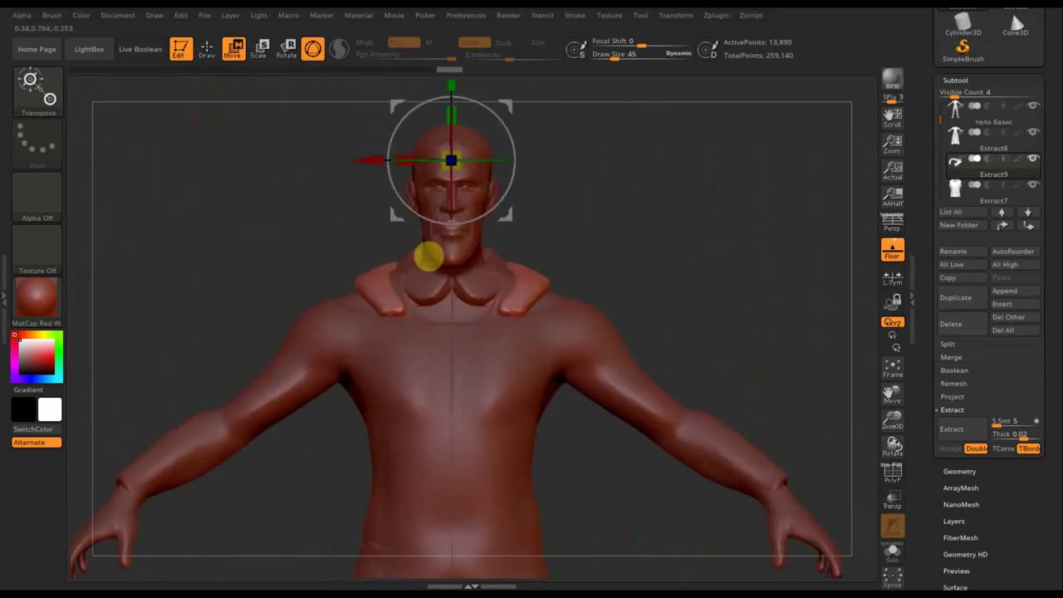
left_click_drag(371, 161, 384, 157)
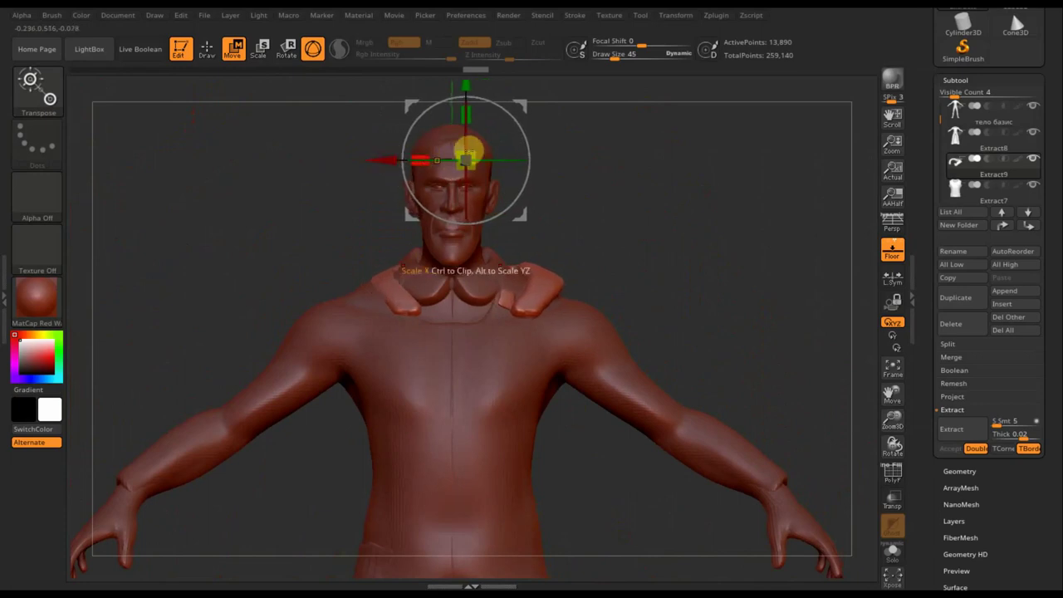
left_click_drag(474, 89, 465, 80)
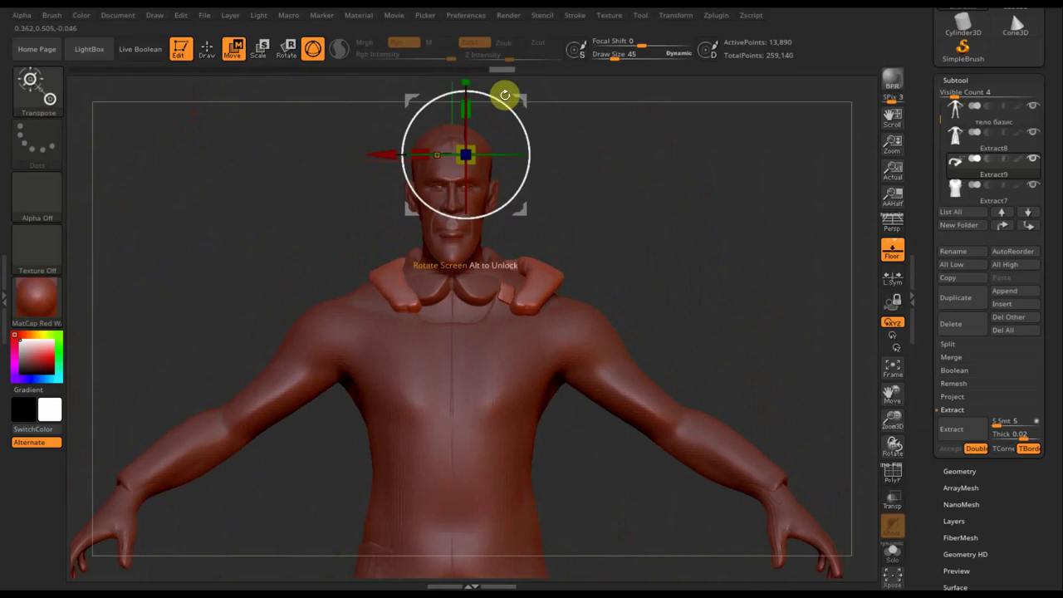
left_click_drag(399, 149, 381, 147)
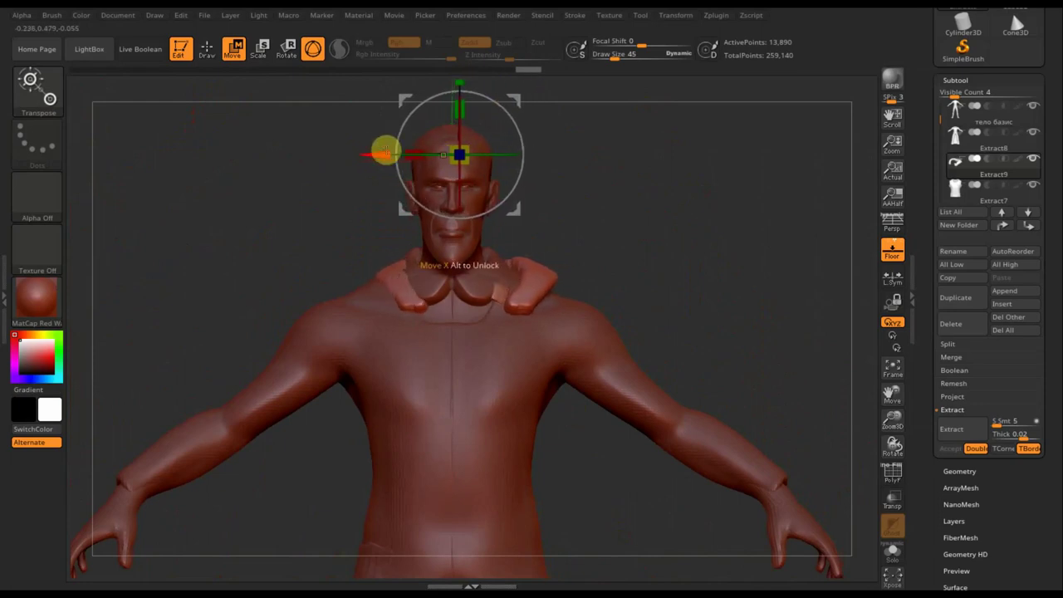
Delete the collar's lower subdivision levels and mirror-weld it symmetrical.
left_click(960, 470)
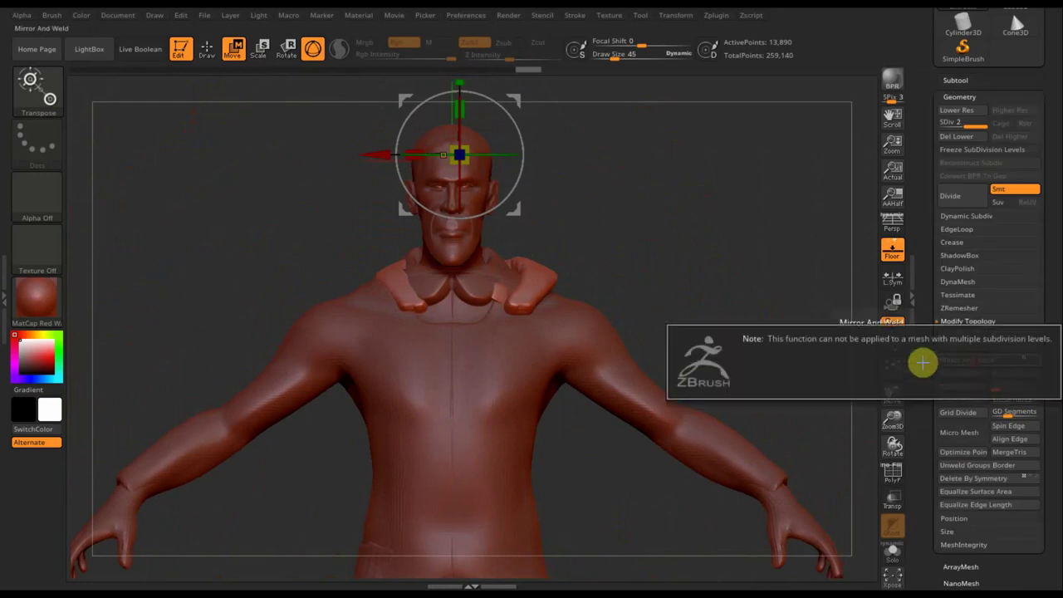
left_click(954, 136)
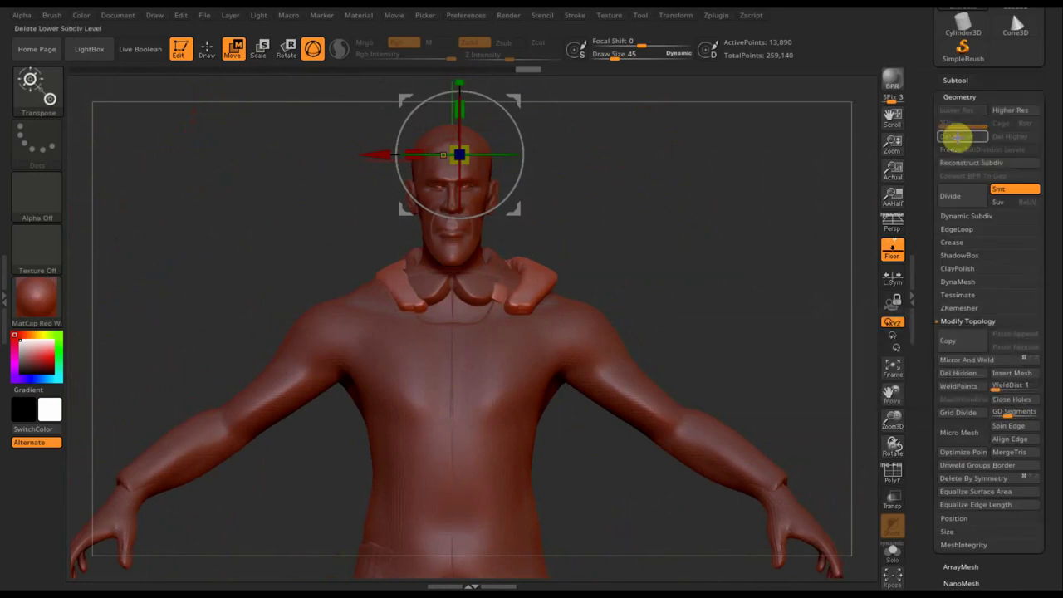
left_click(975, 366)
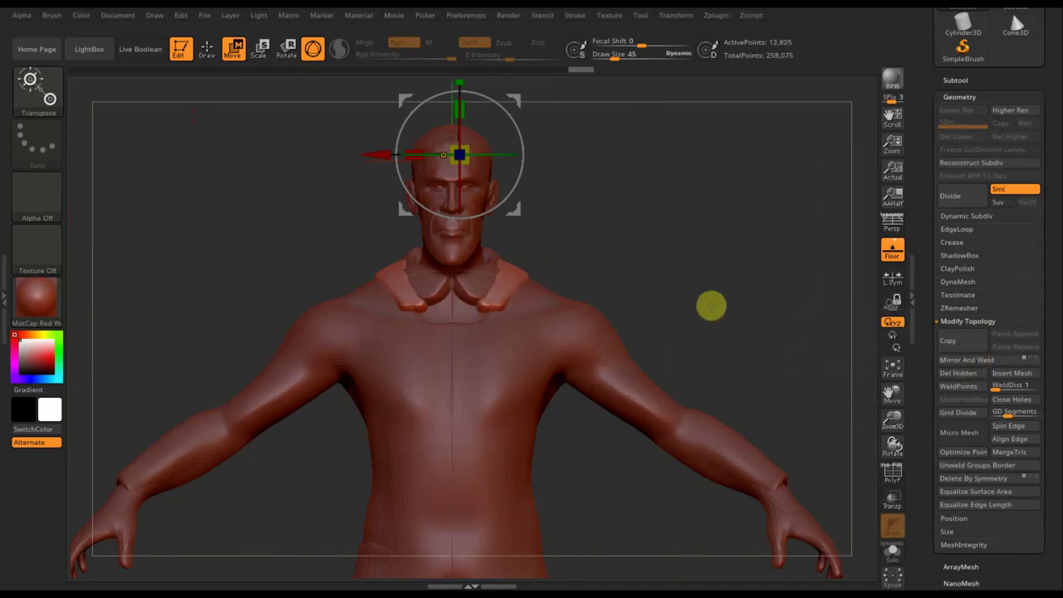
mouse_move(754, 269)
left_mouse_down("alt")
mouse_move(764, 351)
mouse_move(760, 318)
left_mouse_up("alt")
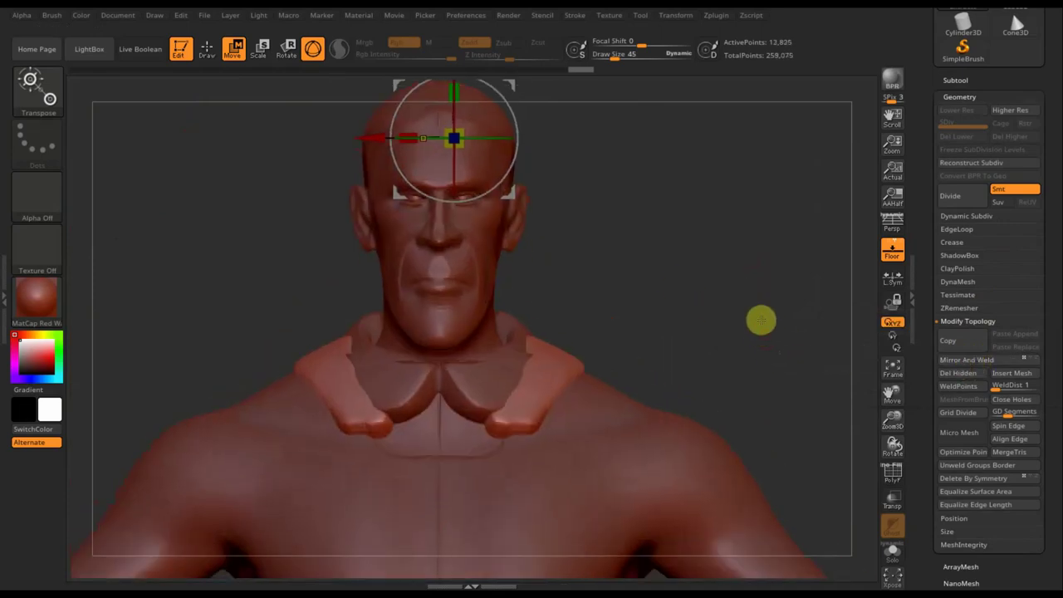
Return to Draw mode and pick Extract6 from the subtool selector.
left_click(207, 48)
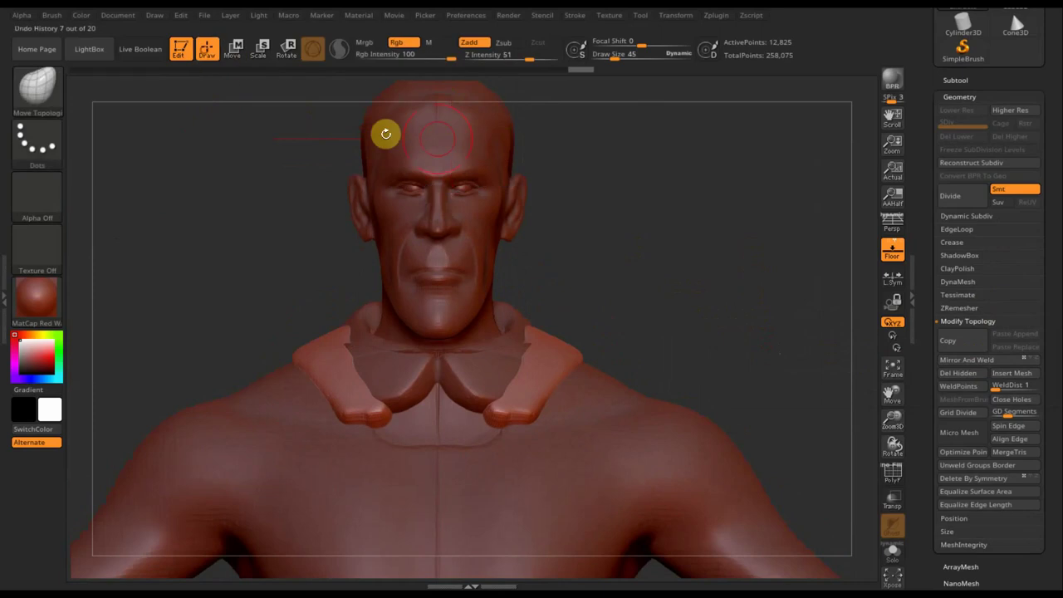
left_click(957, 80)
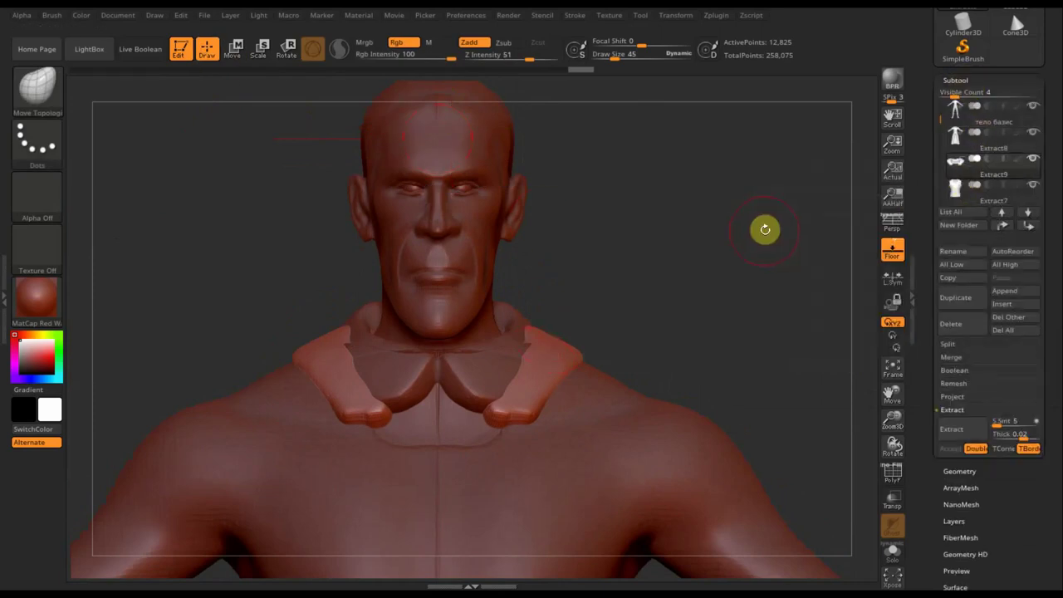
key("n")
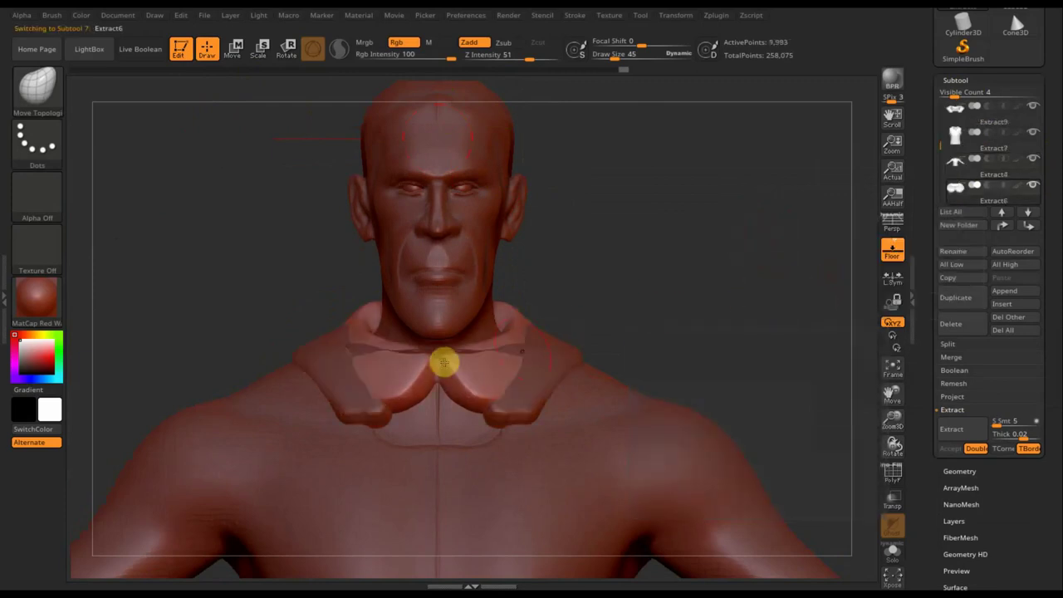
Select the ClayBuildup brush and lower its Z Intensity from 20 to 2.
left_click(236, 49)
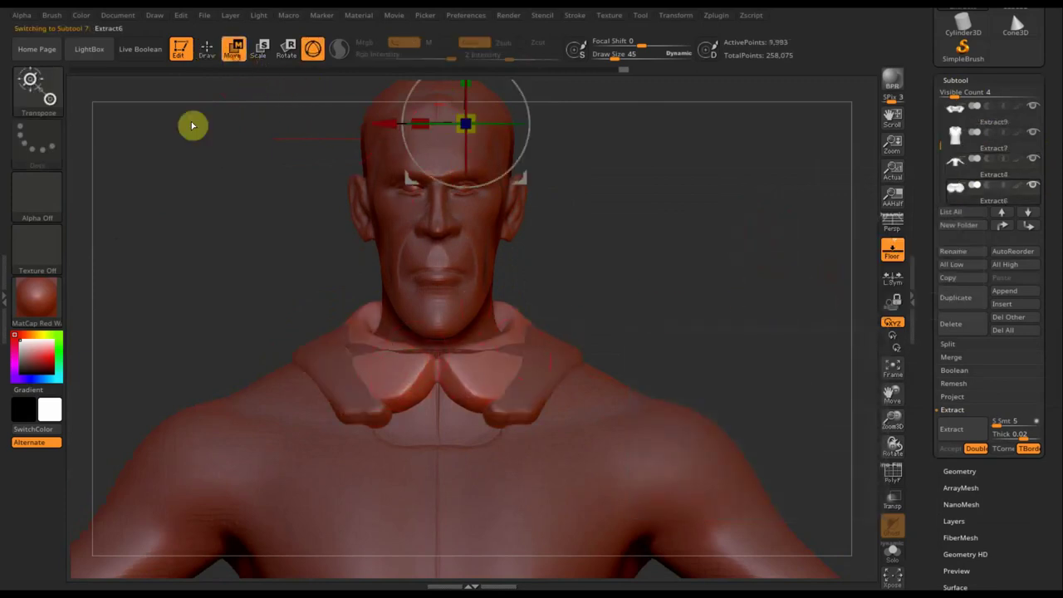
left_click(205, 48)
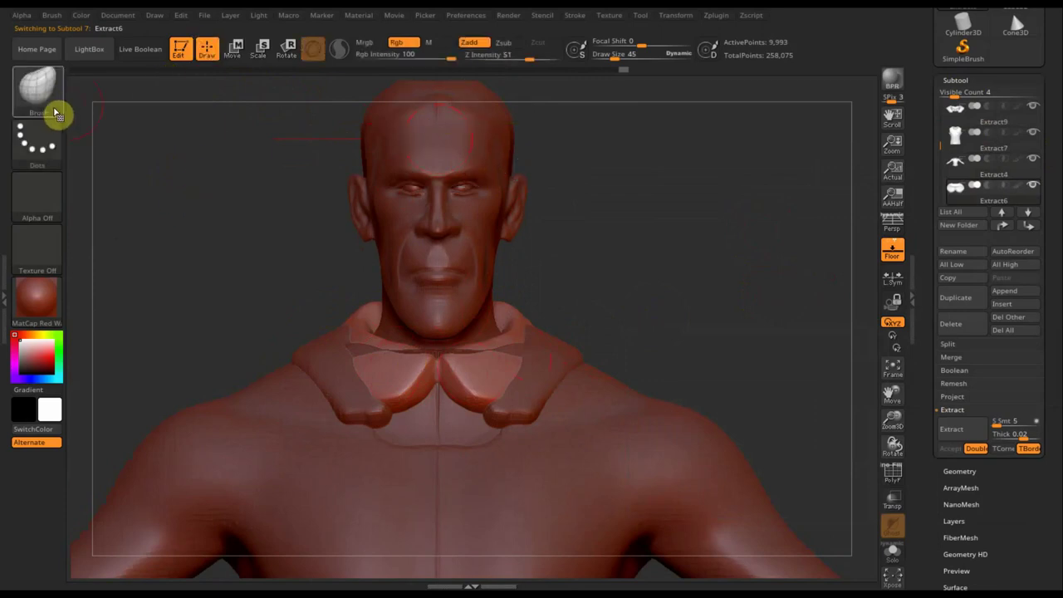
left_click(439, 311)
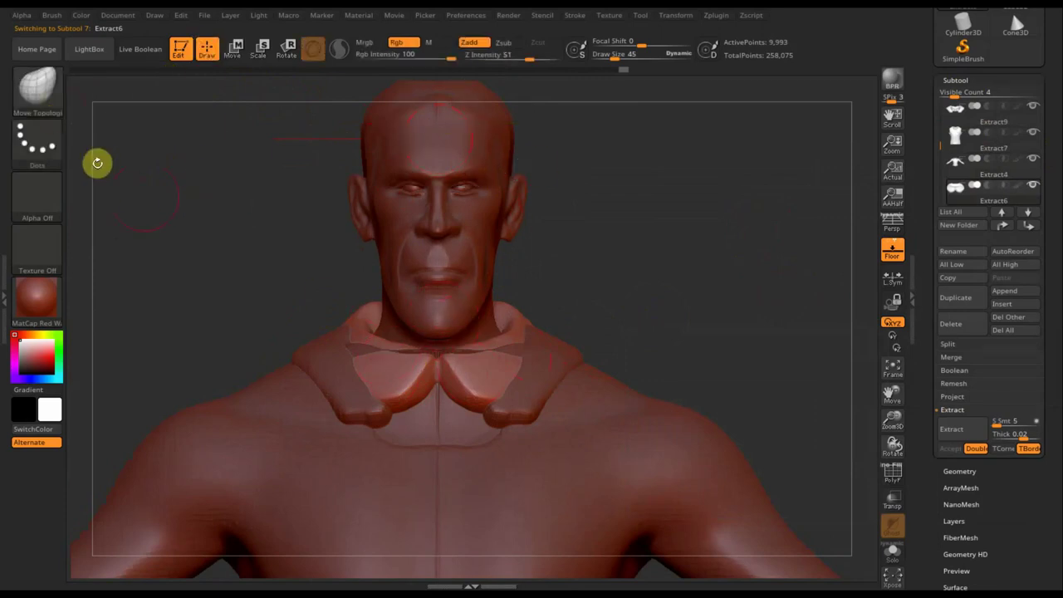
left_click(40, 88)
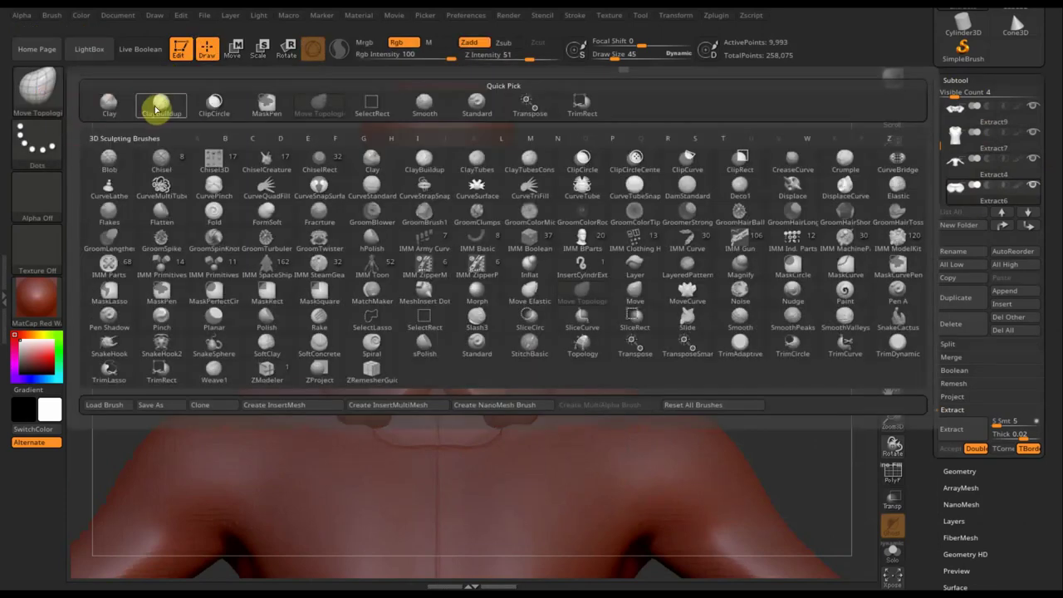
left_click(156, 109)
left_click_drag(639, 274, 417, 429)
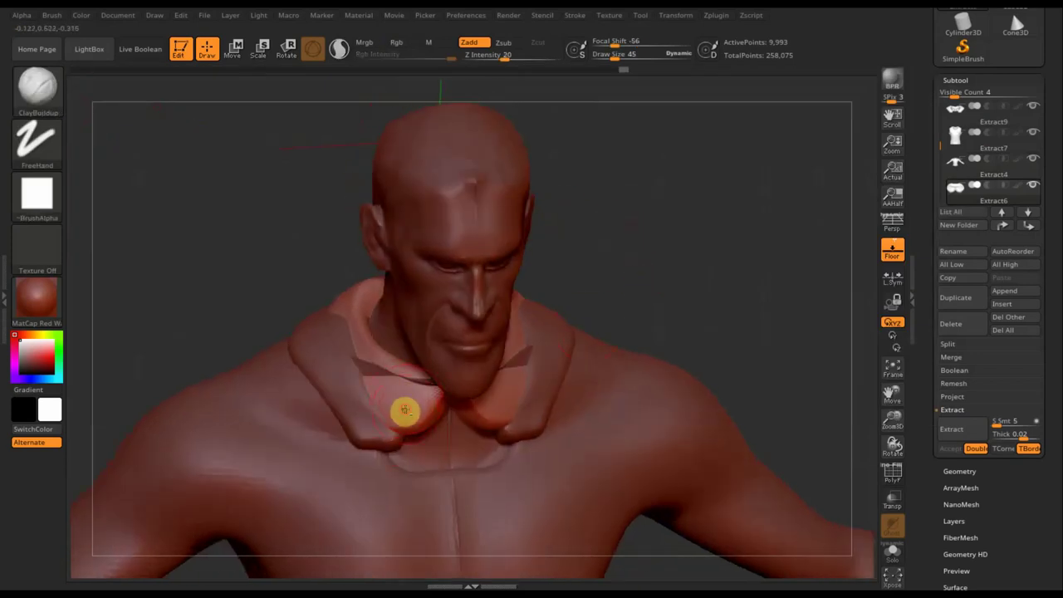
left_click_drag(505, 55, 489, 55)
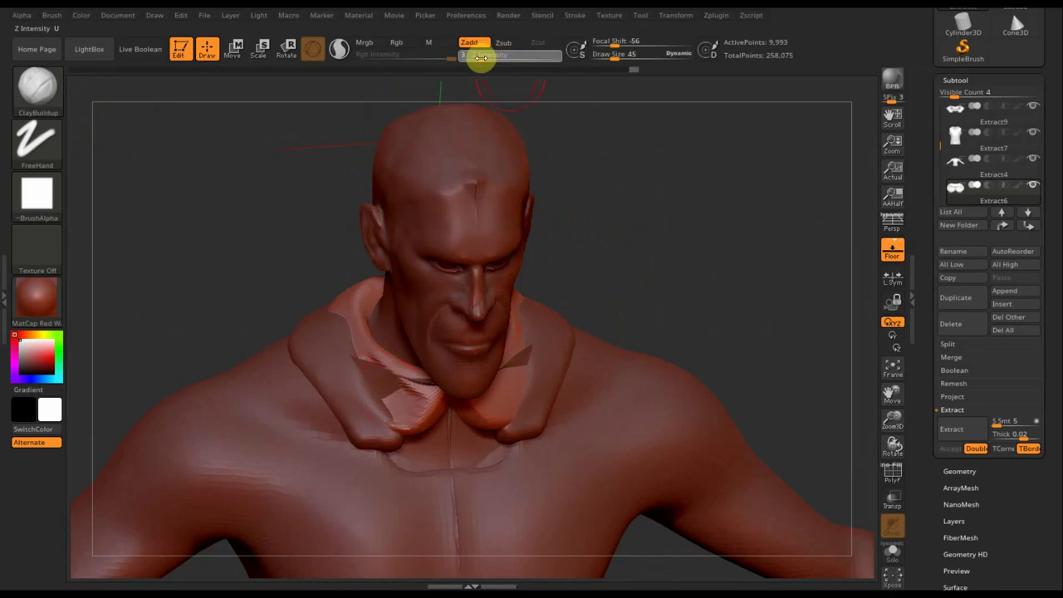
left_click_drag(479, 58, 477, 57)
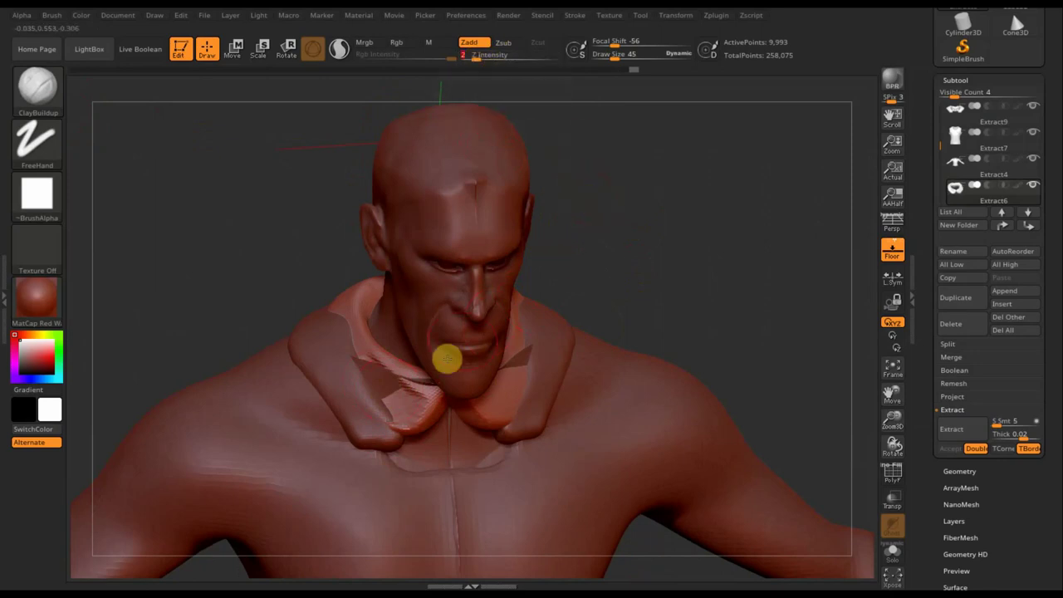
mouse_move(676, 285)
left_mouse_down()
mouse_move(659, 318)
mouse_move(338, 299)
left_mouse_up()
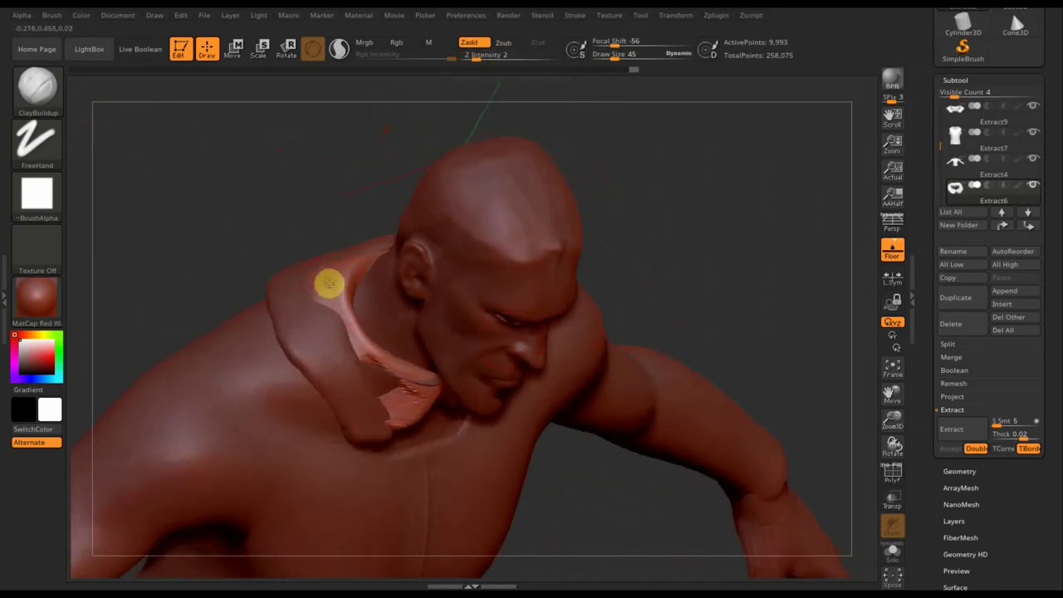
Solo the Extract6 collar piece and smooth its surface from several angles.
left_click(1033, 187, "shift")
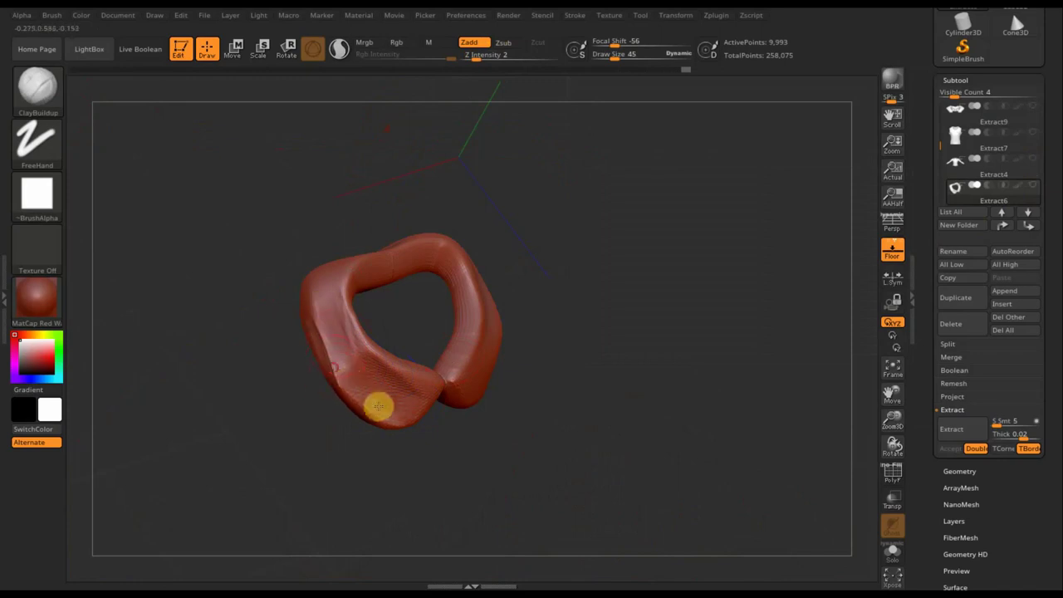
left_click_drag(561, 454, 475, 369)
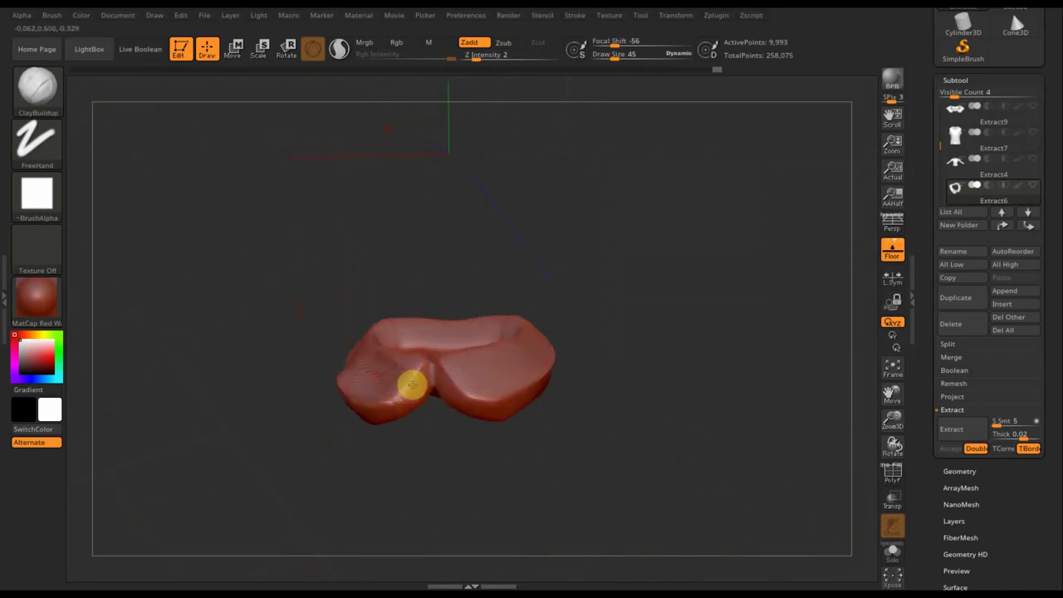
mouse_move(368, 407)
left_mouse_down("shift")
mouse_move(410, 393)
mouse_move(432, 282)
left_mouse_up("shift")
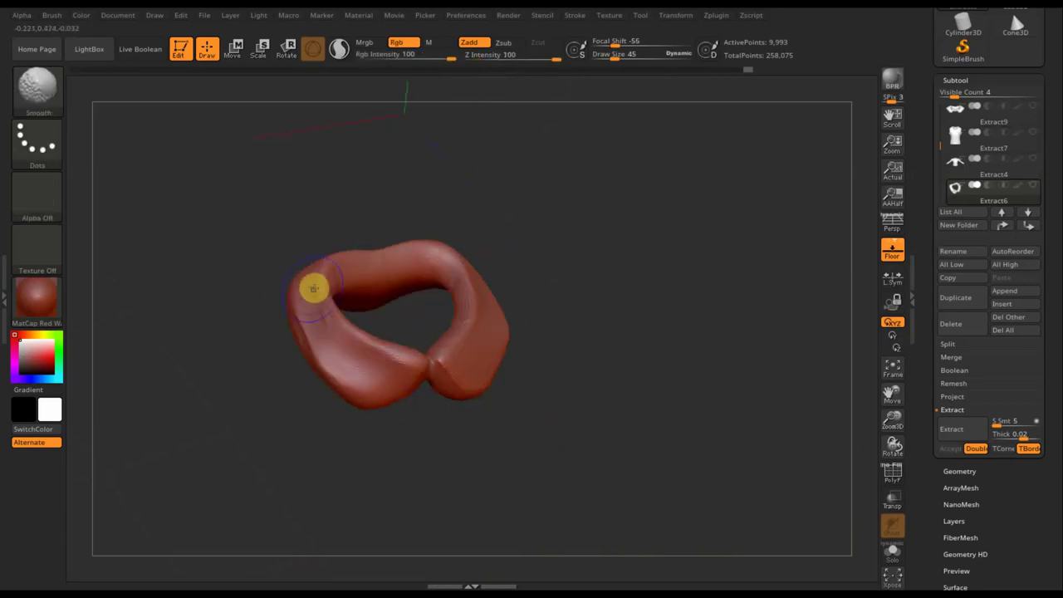
mouse_move(302, 335)
left_mouse_down()
mouse_move(413, 448)
mouse_move(298, 312)
left_mouse_up()
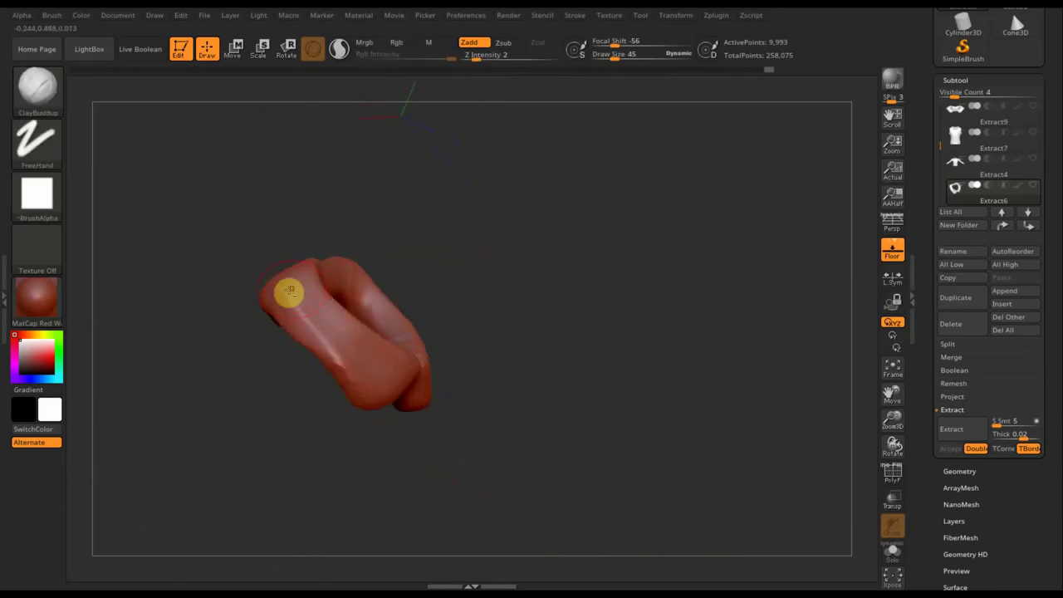
left_click_drag(385, 399, 216, 246)
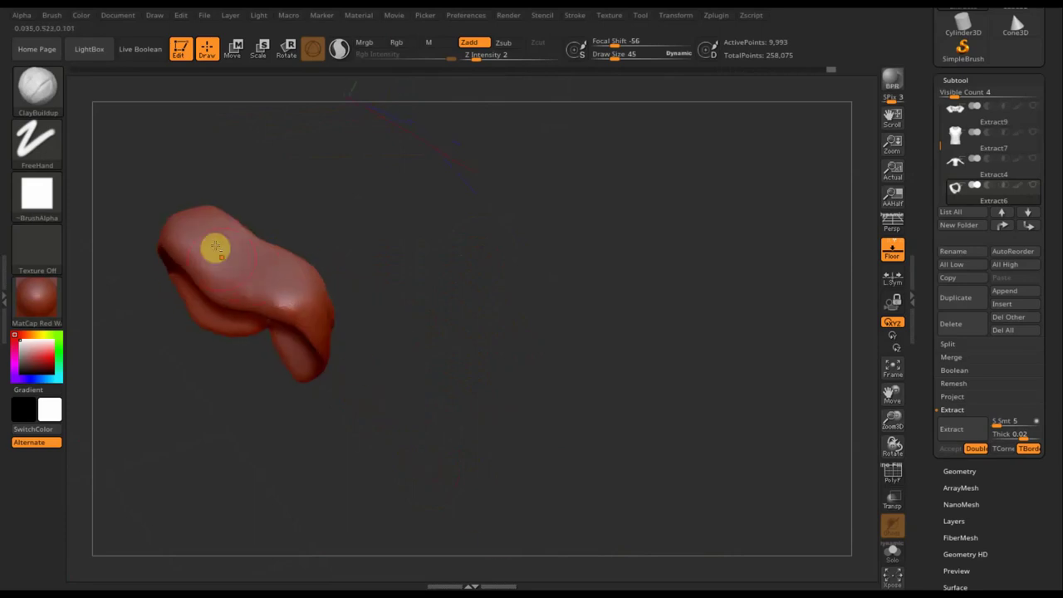
key("shift")
left_click_drag(230, 302, 228, 276, "shift")
left_click_drag(290, 228, 219, 263)
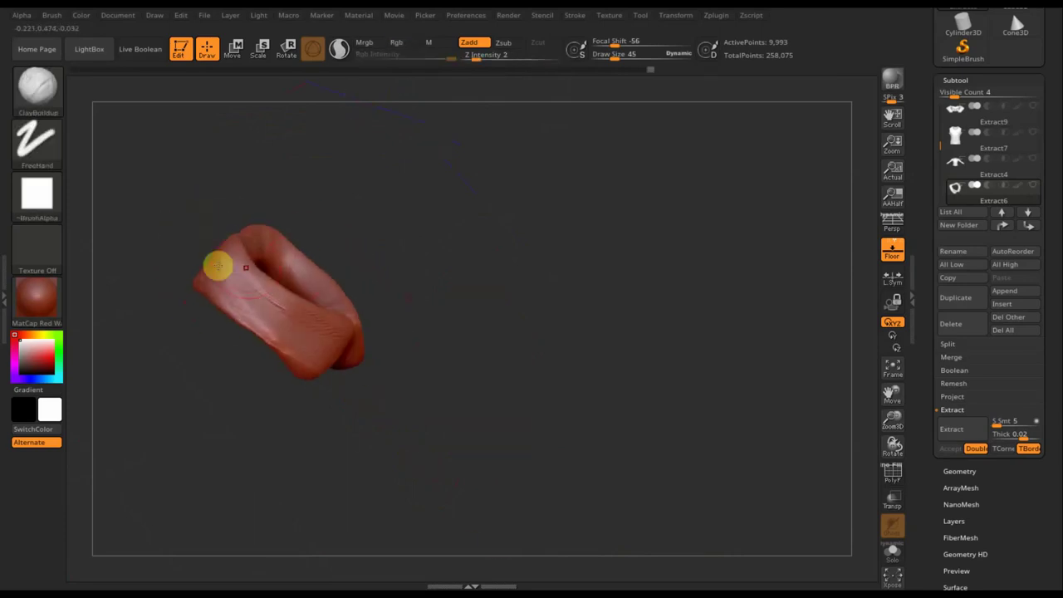
left_click_drag(394, 263, 86, 155)
Choose the Move Topological brush and mirror-weld the collar's two halves.
key("b")
left_click(296, 111)
left_click(629, 58)
left_click(963, 471)
left_click(984, 362)
left_click_drag(446, 277, 502, 275)
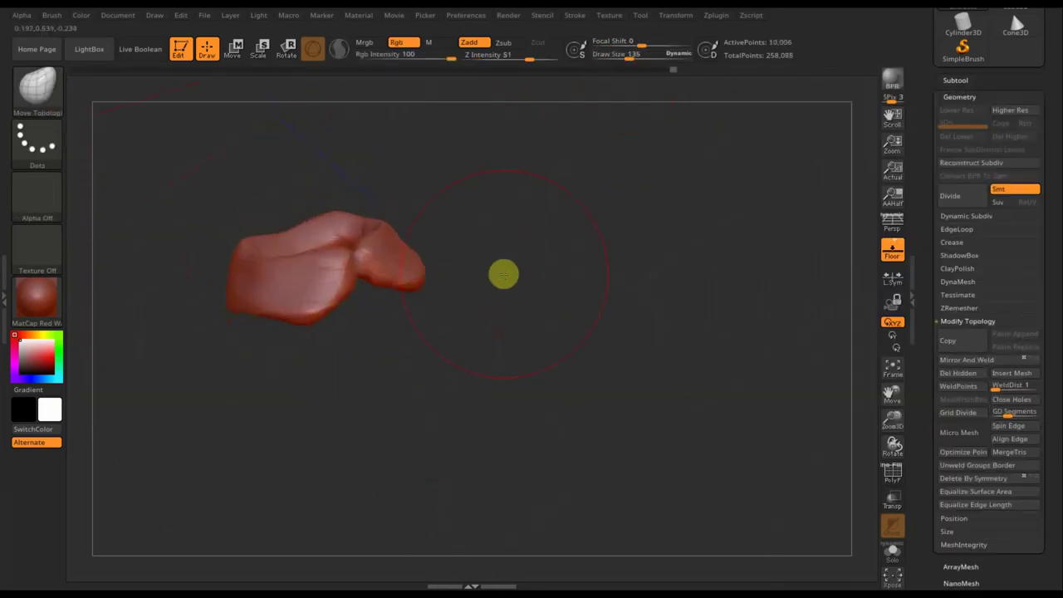
left_click(61, 98)
left_click(162, 107)
left_click_drag(407, 416, 371, 421)
key("f")
left_click_drag(527, 493, 368, 408)
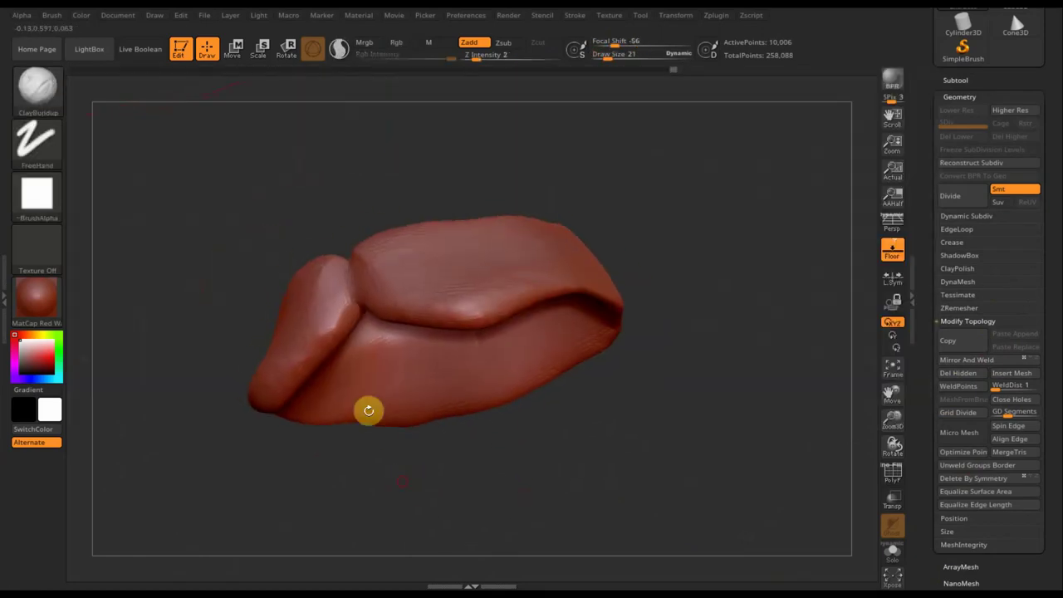
mouse_move(391, 449)
left_mouse_down()
mouse_move(423, 476)
mouse_move(390, 443)
mouse_move(461, 441)
mouse_move(399, 398)
left_mouse_up()
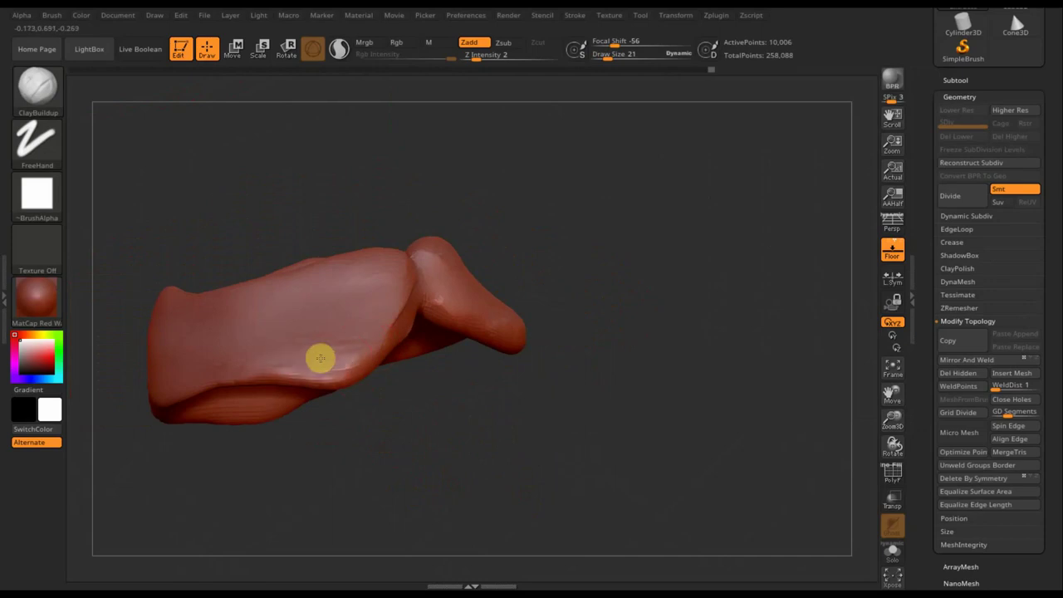
left_click_drag(163, 399, 316, 301)
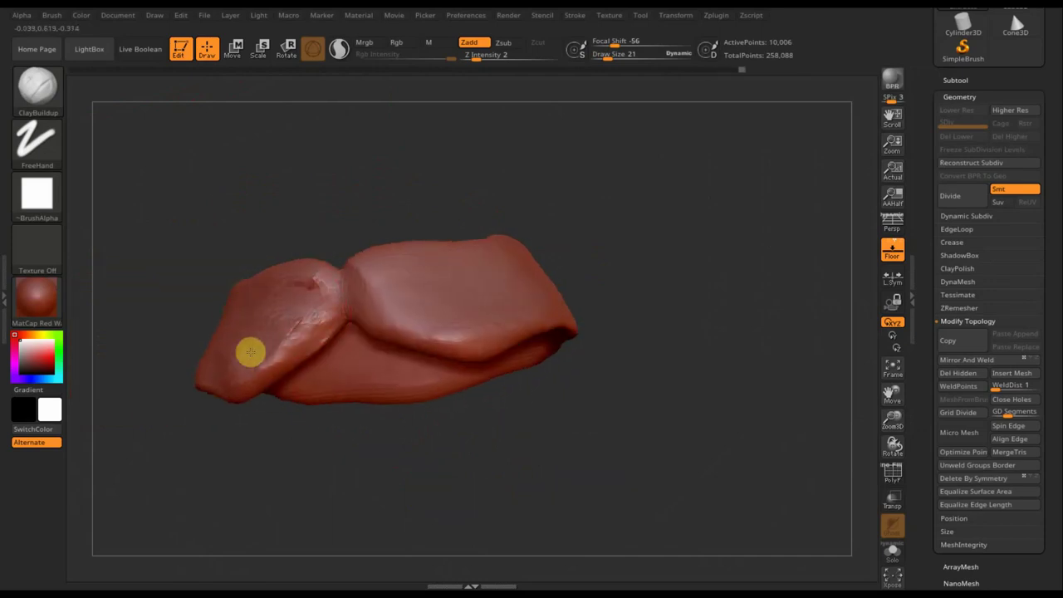
left_click_drag(313, 275, 319, 259)
mouse_move(340, 191)
left_mouse_down()
mouse_move(335, 227)
mouse_move(423, 154)
left_mouse_up()
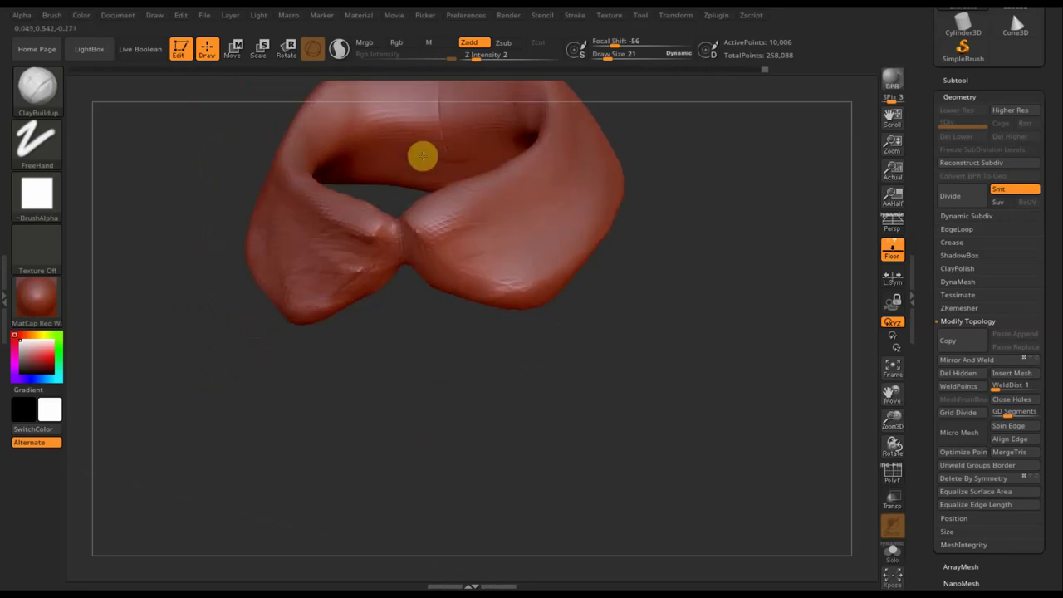
left_click_drag(648, 308, 651, 327)
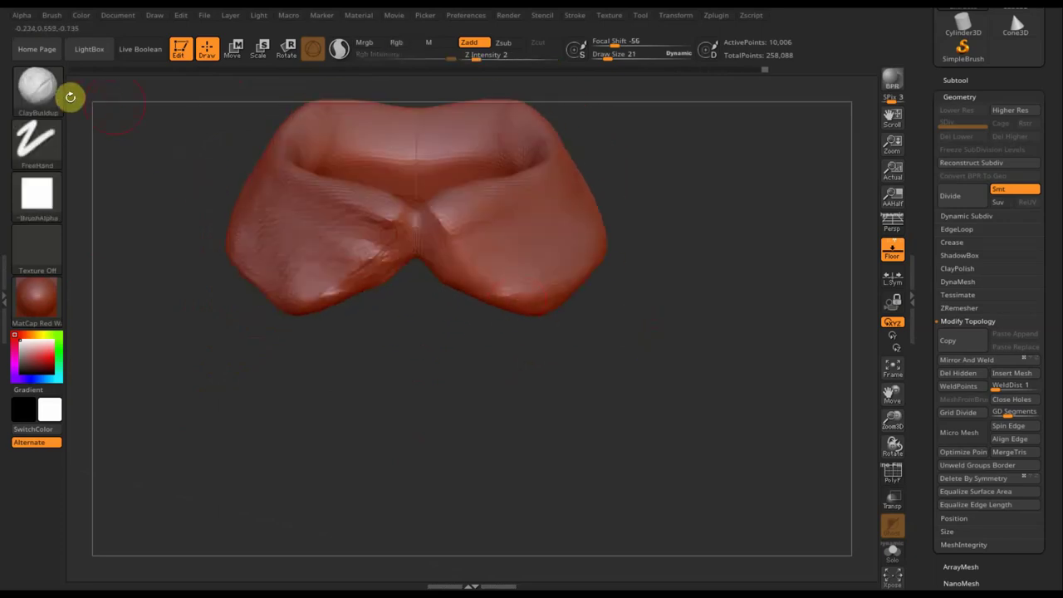
key("b")
left_click(335, 111)
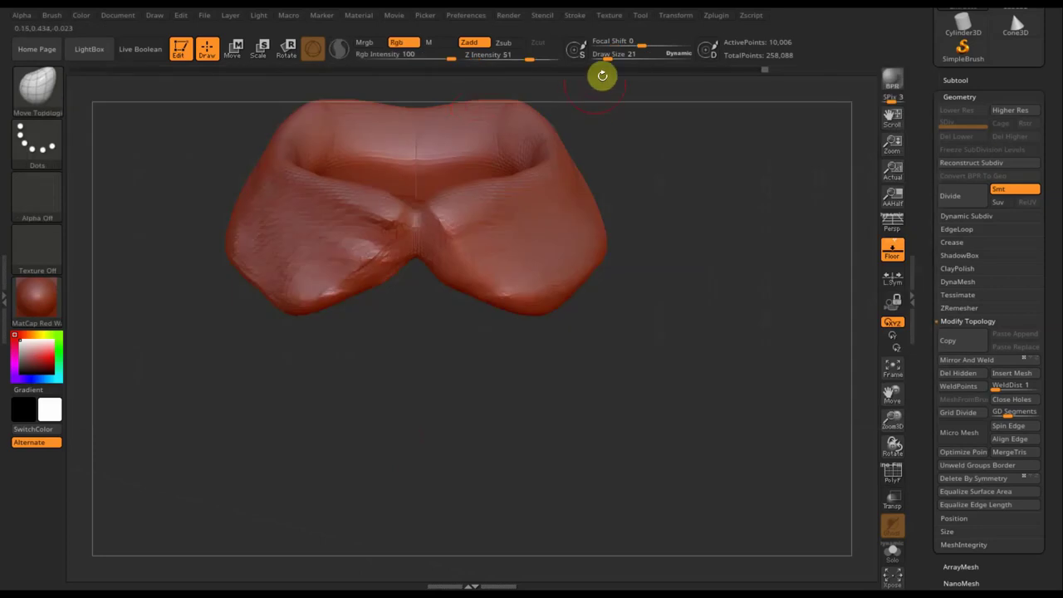
Lower Draw Size from 104 to 58, inspect the collar from several angles, and mirror it.
left_click_drag(625, 68, 620, 69)
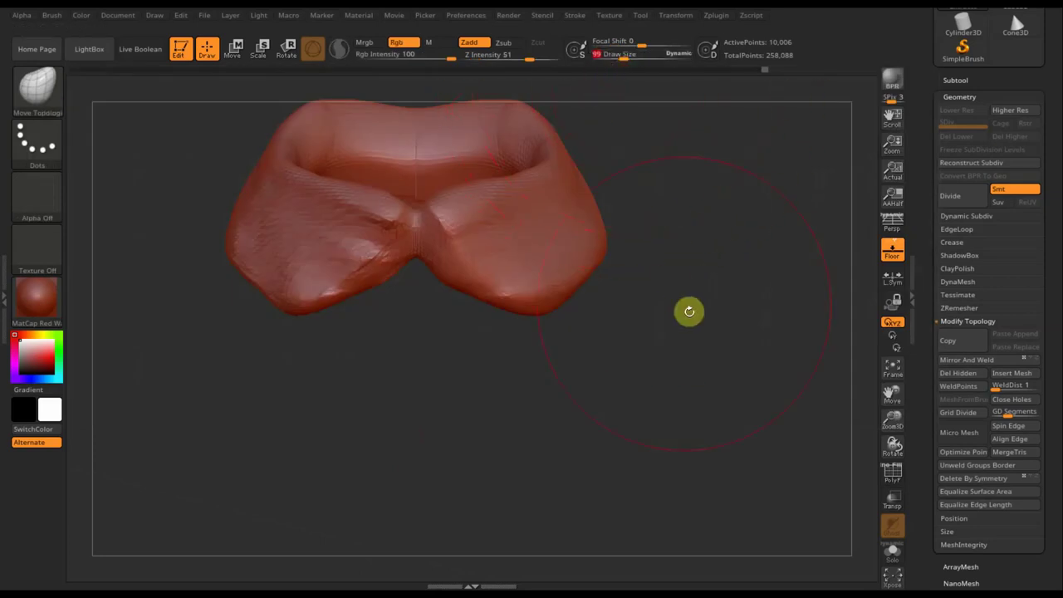
mouse_move(690, 301)
left_mouse_down()
mouse_move(681, 337)
mouse_move(680, 279)
mouse_move(690, 330)
left_mouse_up()
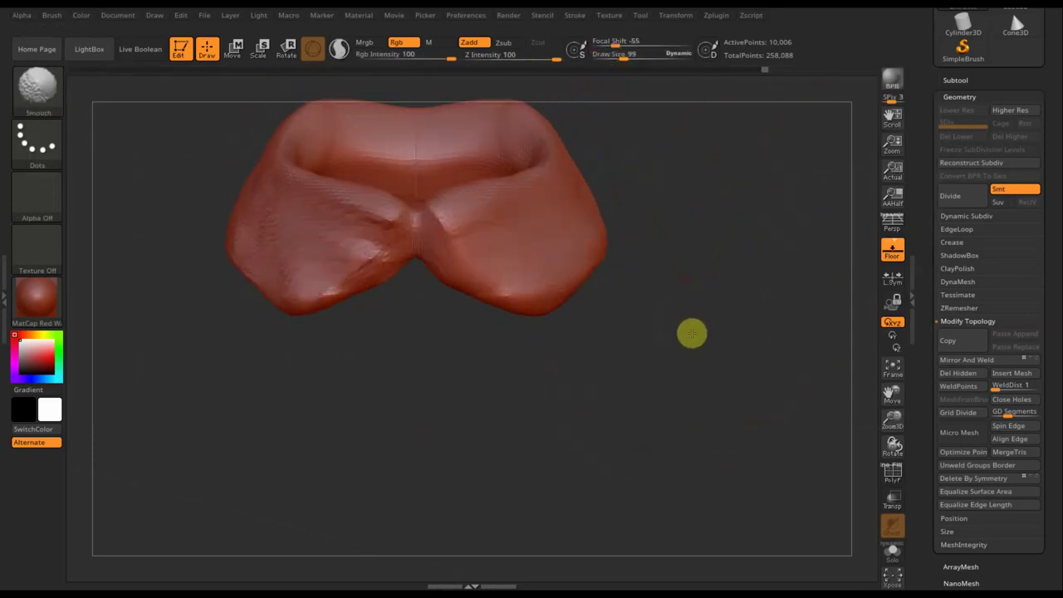
left_click_drag(684, 246, 698, 318)
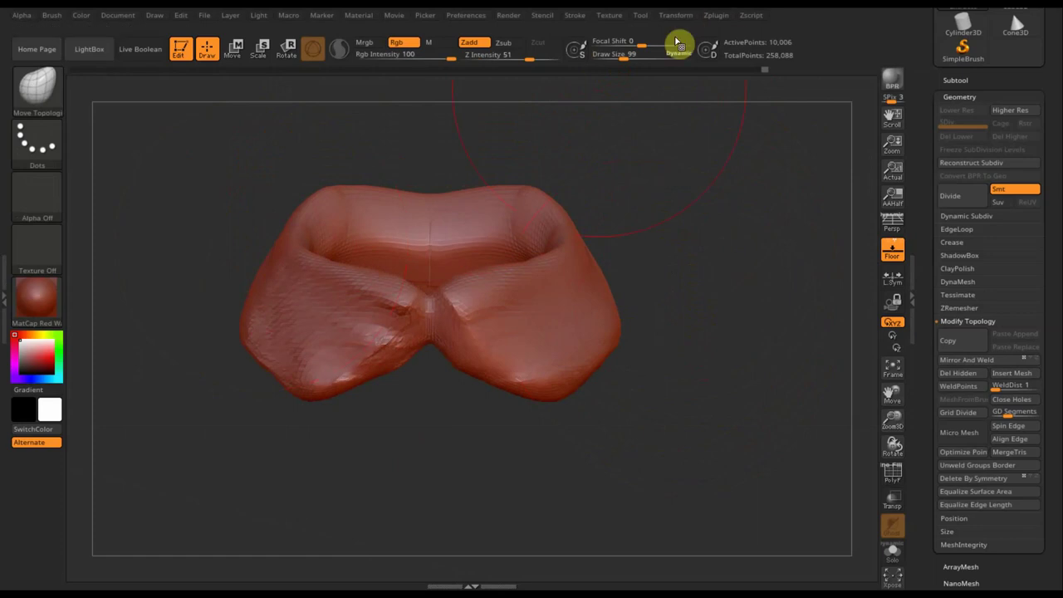
left_click_drag(625, 57, 613, 55)
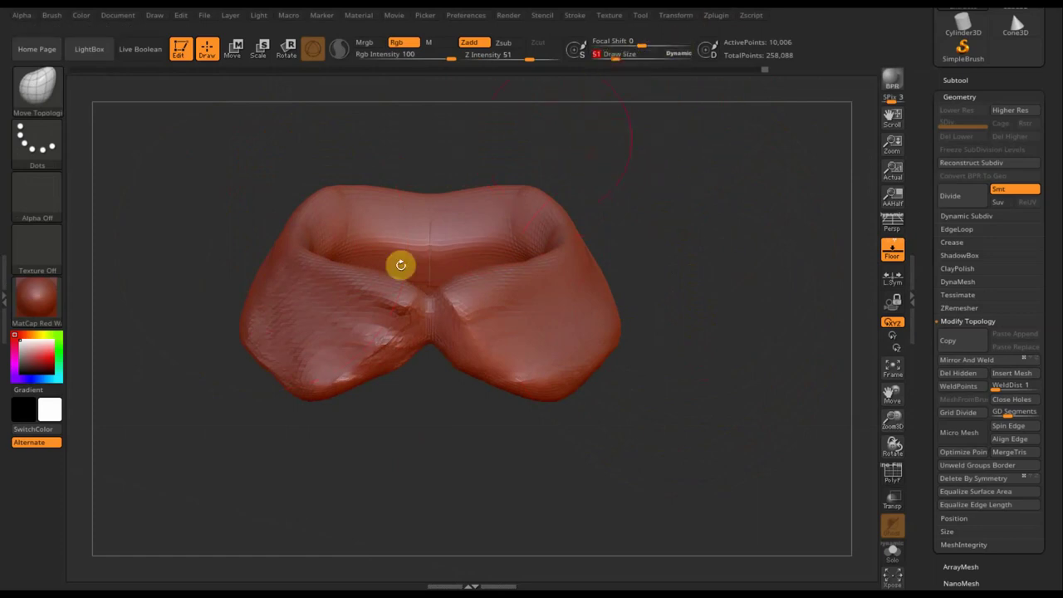
left_click_drag(616, 58, 619, 58)
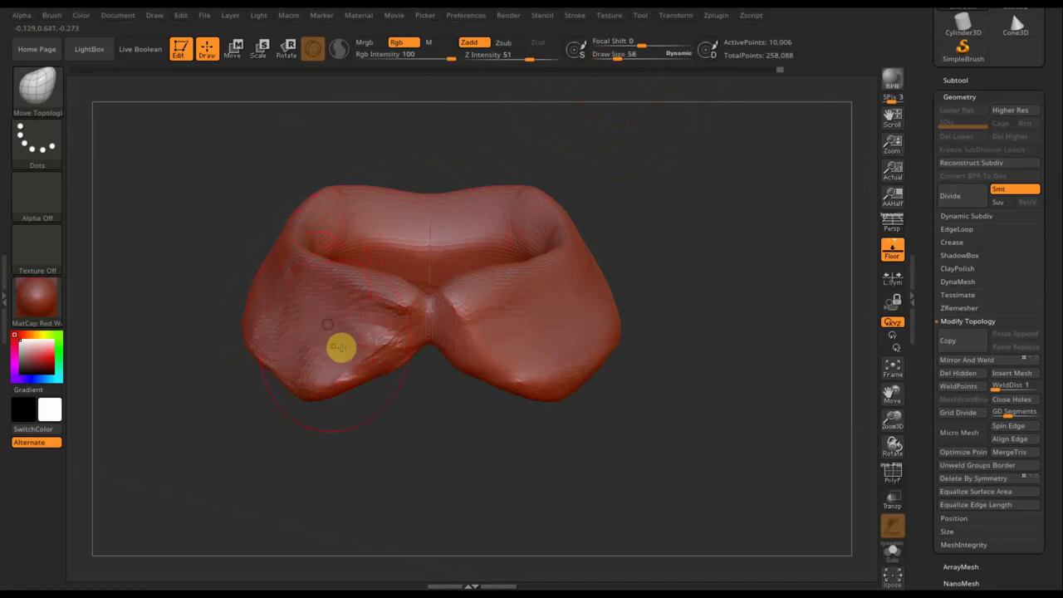
mouse_move(470, 444)
left_mouse_down()
mouse_move(494, 399)
mouse_move(338, 397)
left_mouse_up()
mouse_move(192, 454)
left_mouse_down()
mouse_move(209, 487)
mouse_move(270, 413)
left_mouse_up()
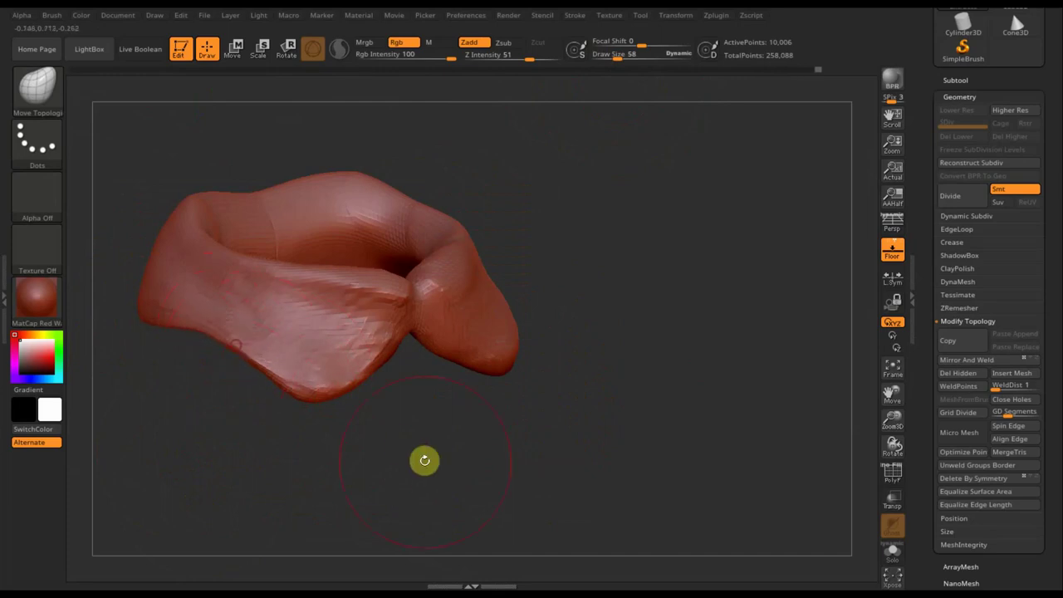
left_click_drag(423, 458, 372, 346)
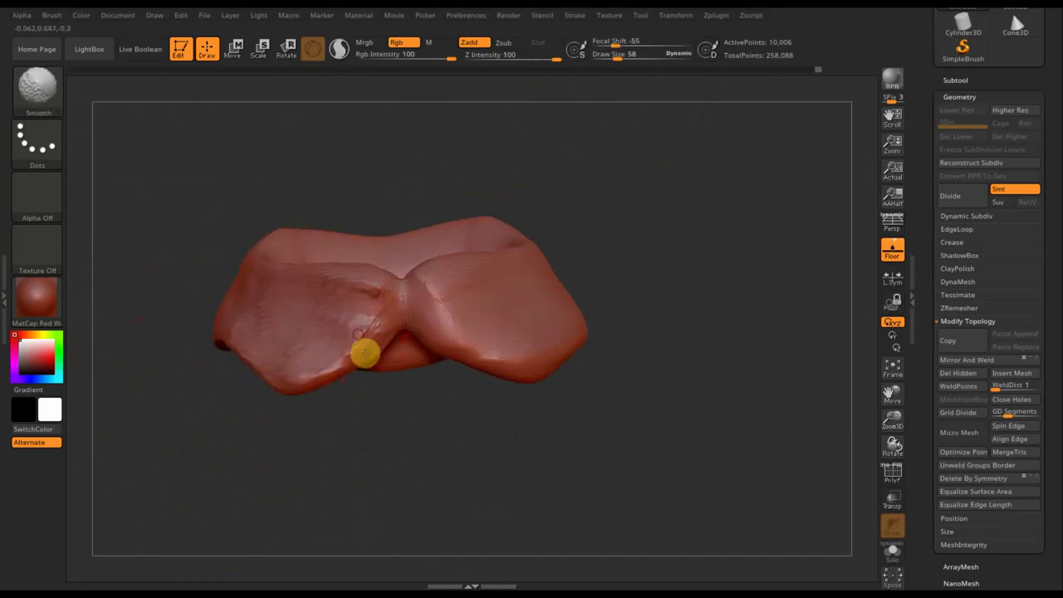
left_click(992, 363)
Smooth the collar's surface along its lower edge.
left_click_drag(698, 347, 561, 366)
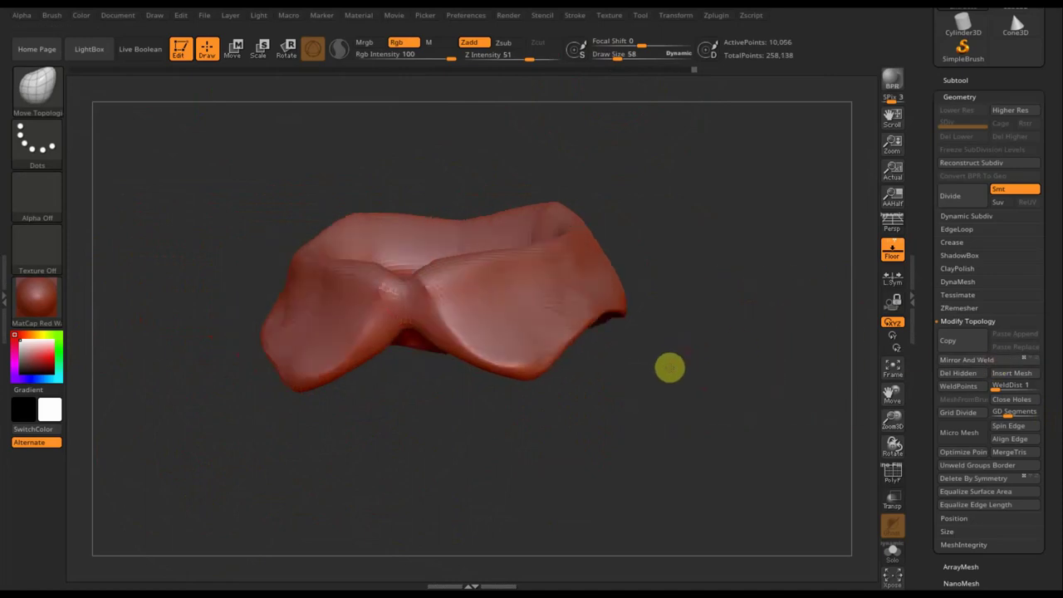
mouse_move(447, 268)
left_mouse_down("shift")
mouse_move(437, 247)
mouse_move(570, 200)
mouse_move(554, 220)
left_mouse_up("shift")
left_click_drag(554, 344, 349, 346, "shift")
mouse_move(530, 306)
left_mouse_down("shift")
mouse_move(493, 351)
mouse_move(576, 411)
left_mouse_up("shift")
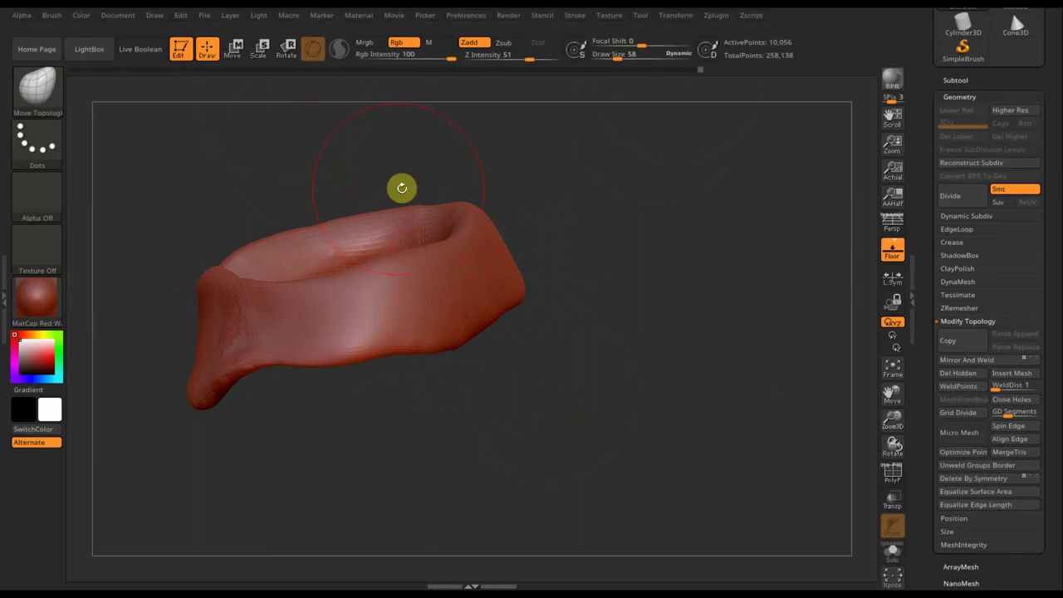
mouse_move(601, 275)
left_mouse_down()
mouse_move(622, 349)
mouse_move(541, 388)
left_mouse_up()
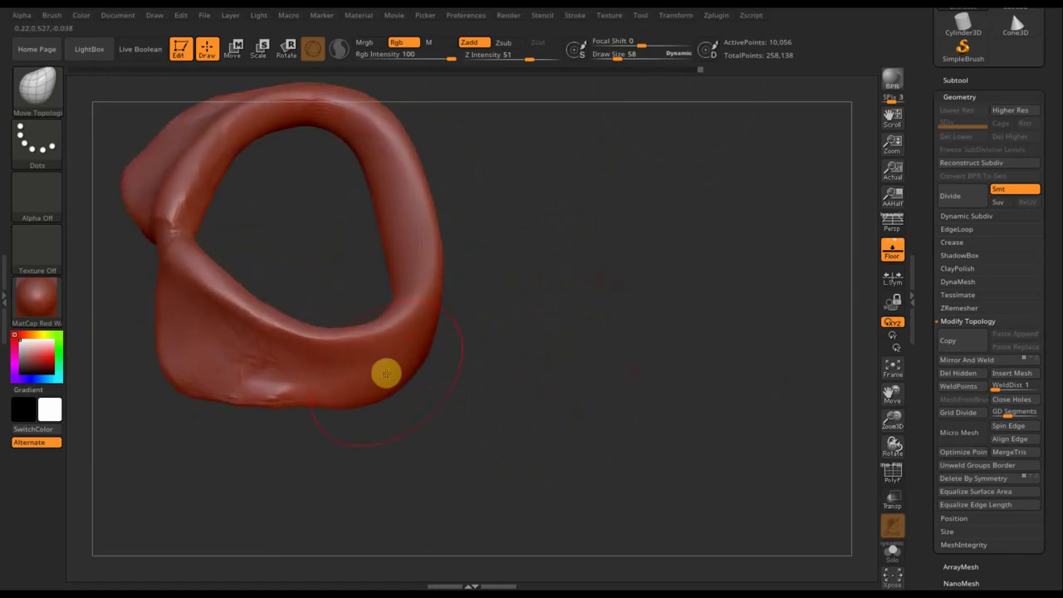
mouse_move(374, 356)
right_mouse_down()
mouse_move(404, 318)
mouse_move(401, 387)
right_mouse_up()
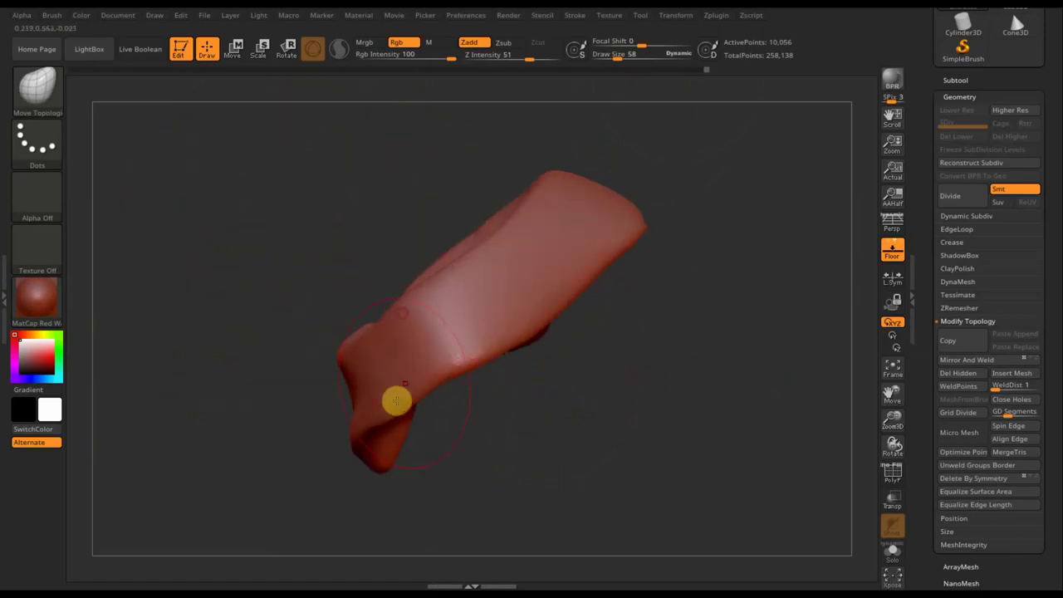
At Draw Size 81, lift the collar's lower tip, raise the centre crease into a knob, and mirror-weld.
left_click_drag(617, 58, 623, 60)
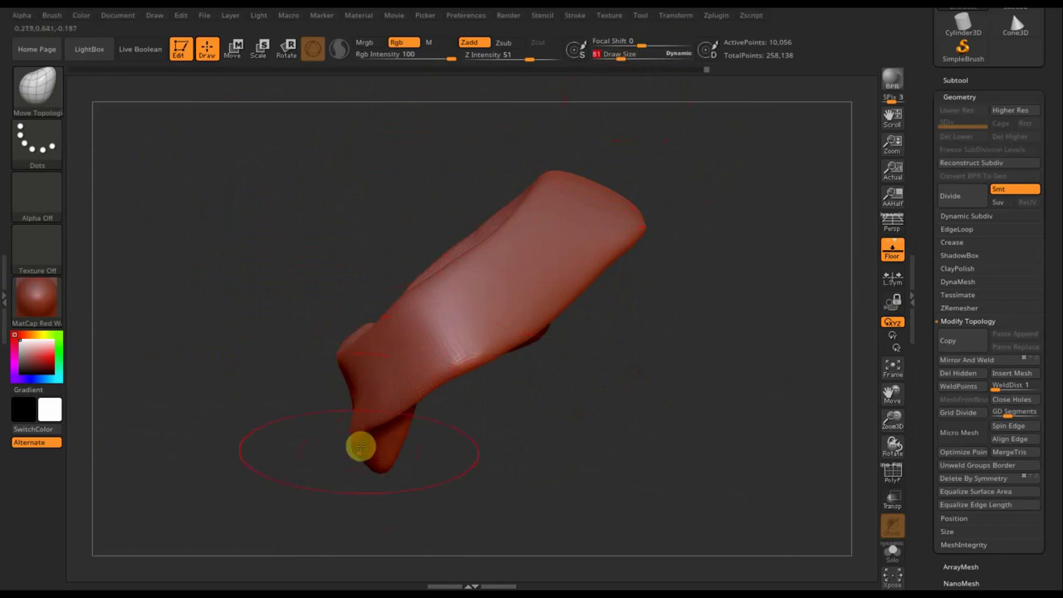
left_click_drag(364, 440, 394, 423)
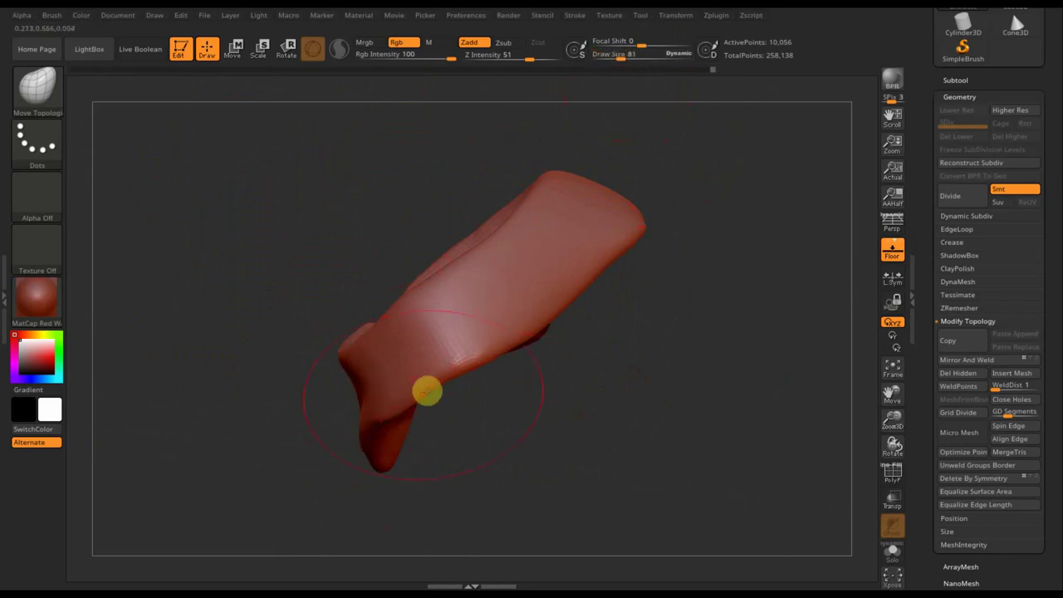
mouse_move(613, 416)
left_mouse_down()
mouse_move(667, 373)
mouse_move(605, 407)
mouse_move(631, 361)
left_mouse_up()
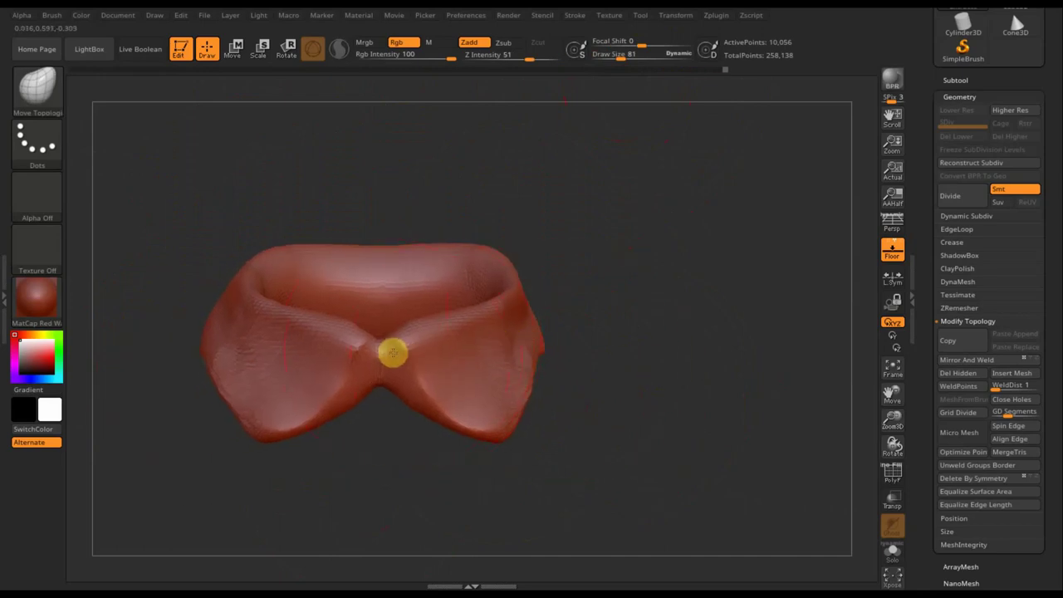
left_click_drag(392, 350, 394, 341)
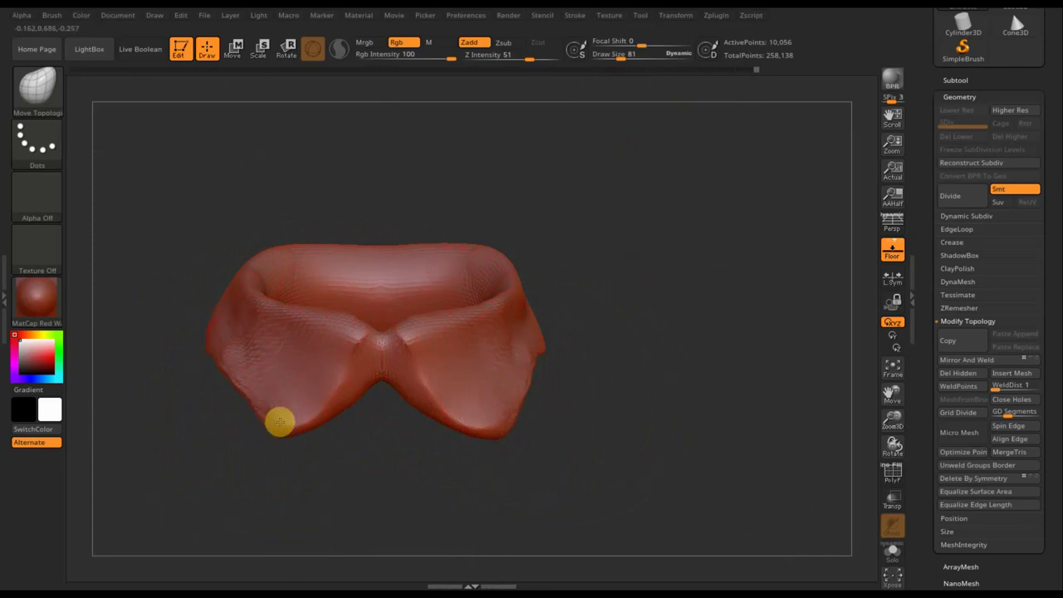
left_click(985, 359)
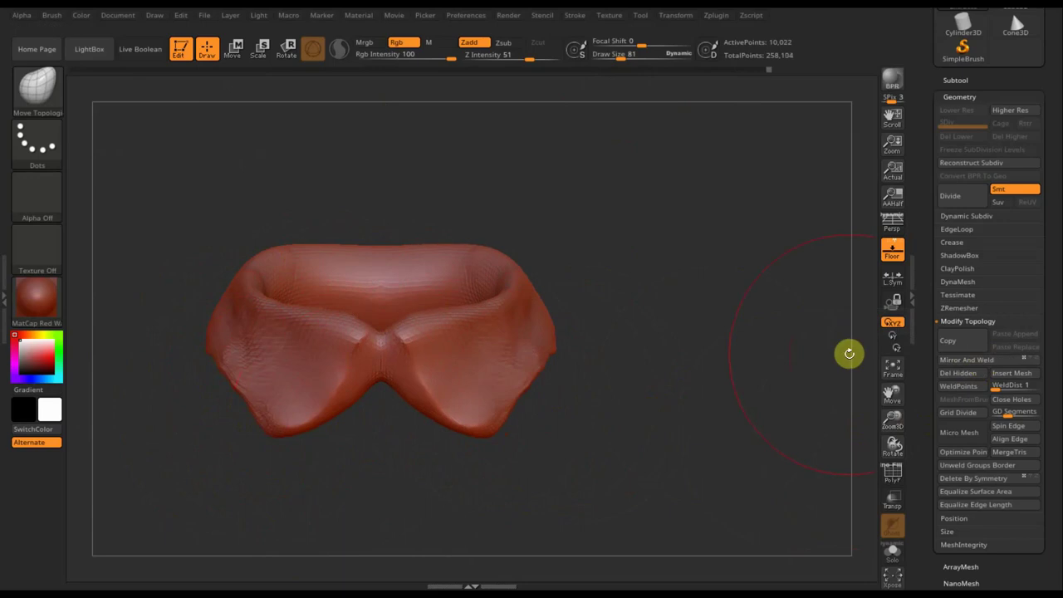
left_click(956, 76)
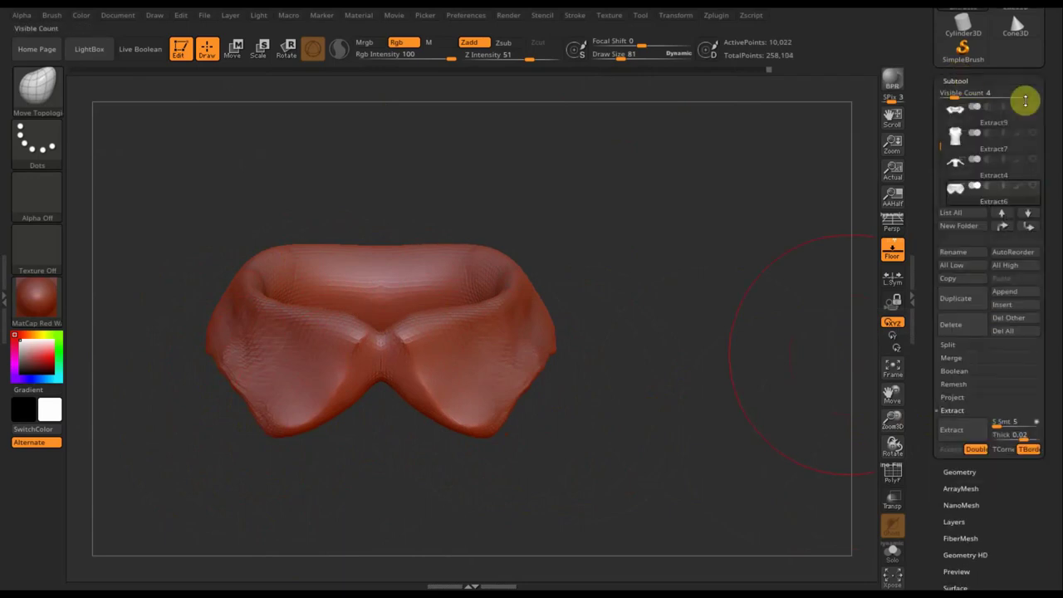
Show the hidden neck and body subtools in a three-quarter view and step down a subtool.
left_click(1035, 108)
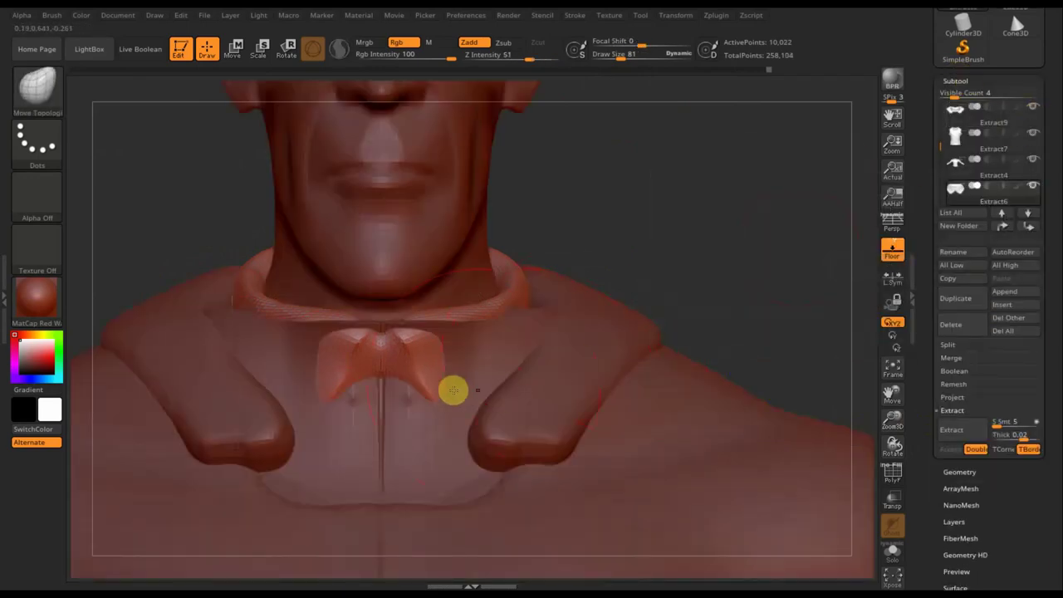
mouse_move(781, 254)
left_mouse_down()
mouse_move(744, 267)
mouse_move(742, 290)
mouse_move(761, 292)
mouse_move(781, 280)
mouse_move(773, 274)
left_mouse_up()
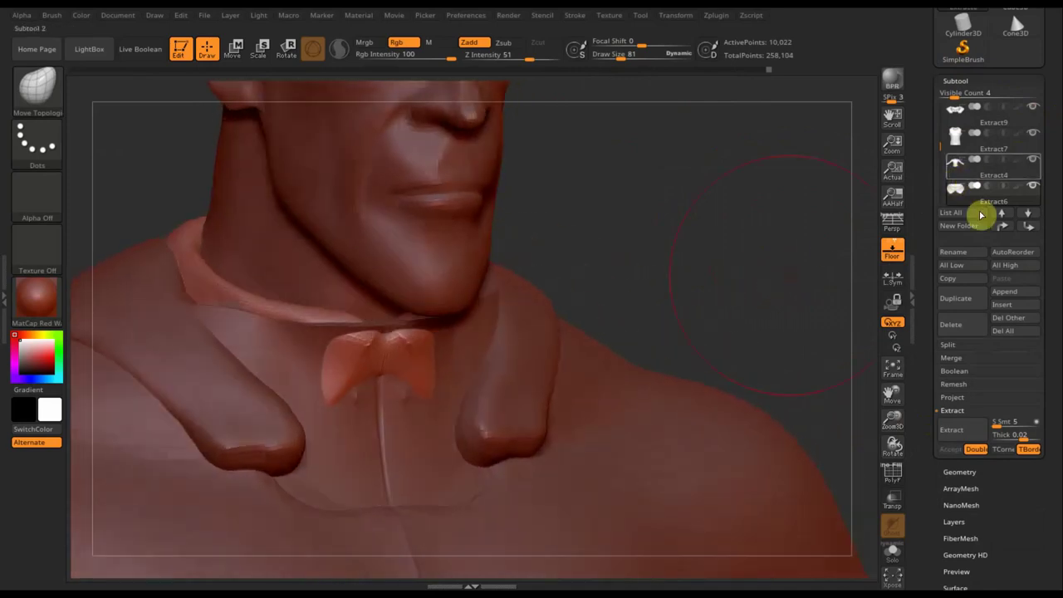
left_click(1029, 215)
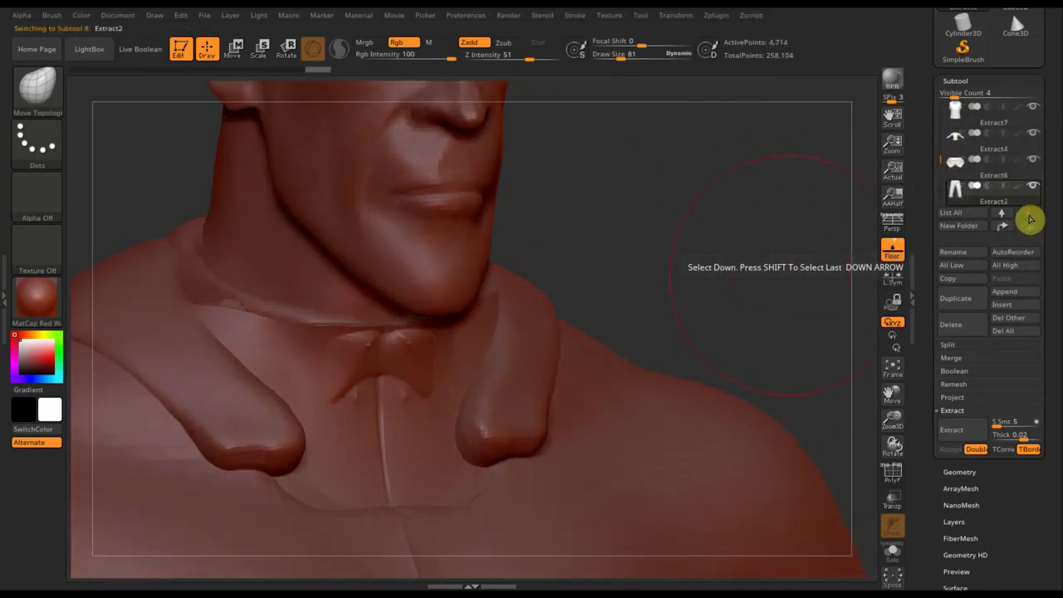
Pick тело базис, Extract7 and Extract8 in turn from the N popup, ending on the collar Extract9.
key("n")
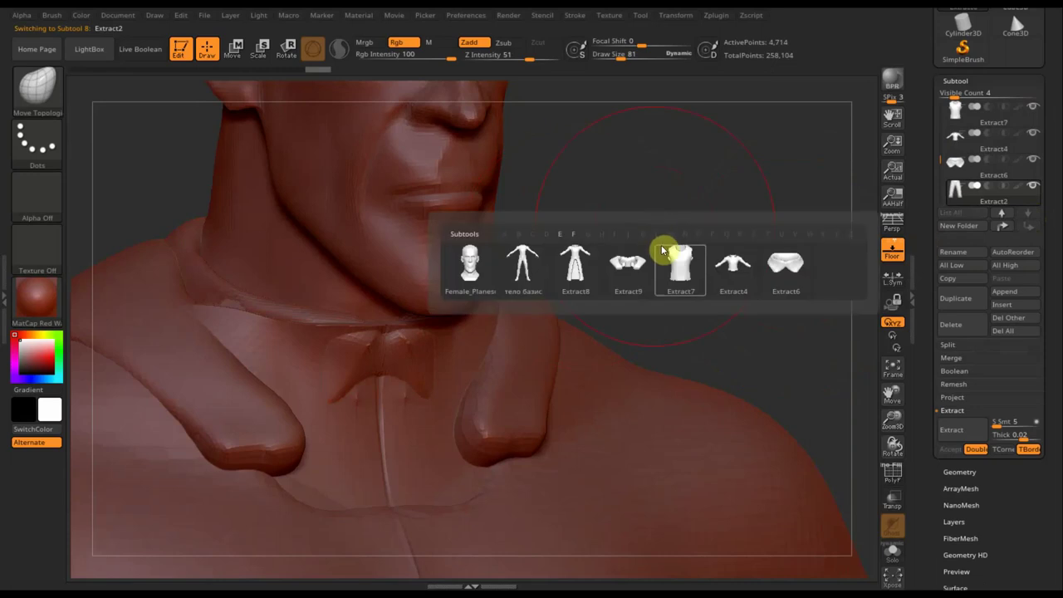
left_click(523, 277)
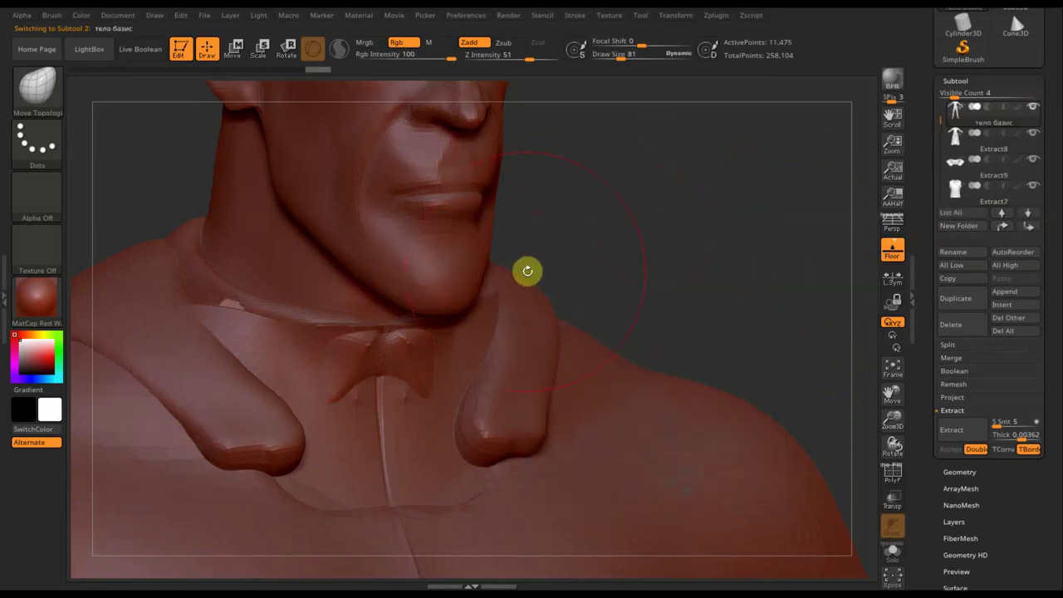
key("n")
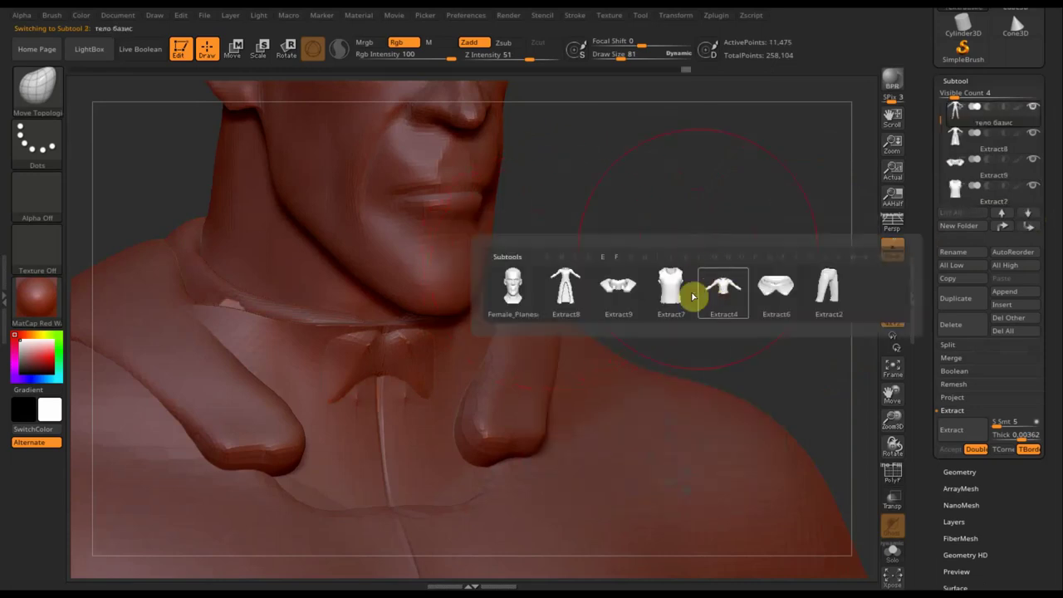
left_click(672, 291)
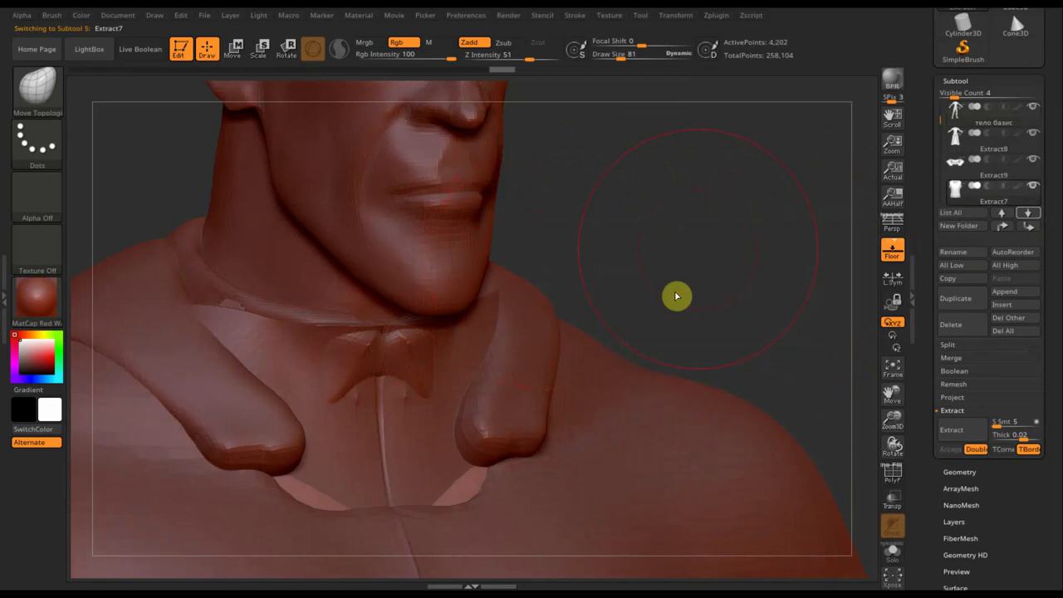
key("n")
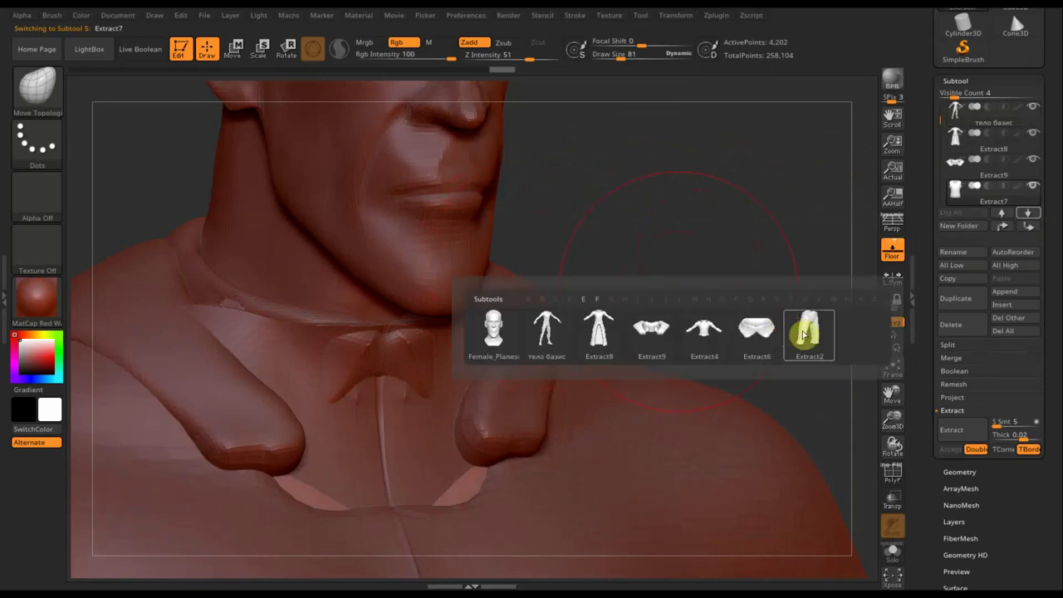
left_click(604, 339)
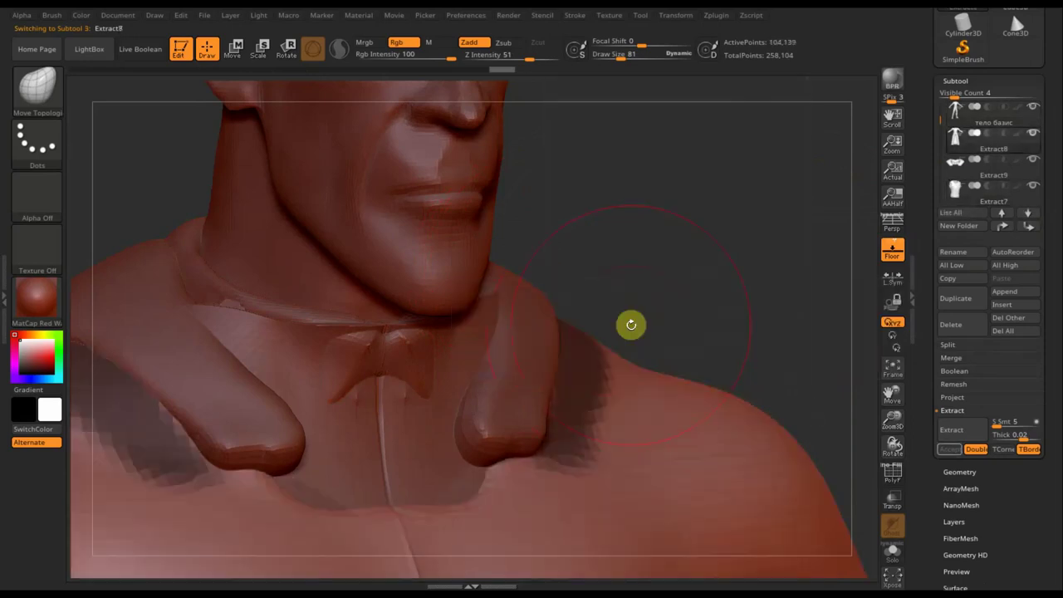
key("shift")
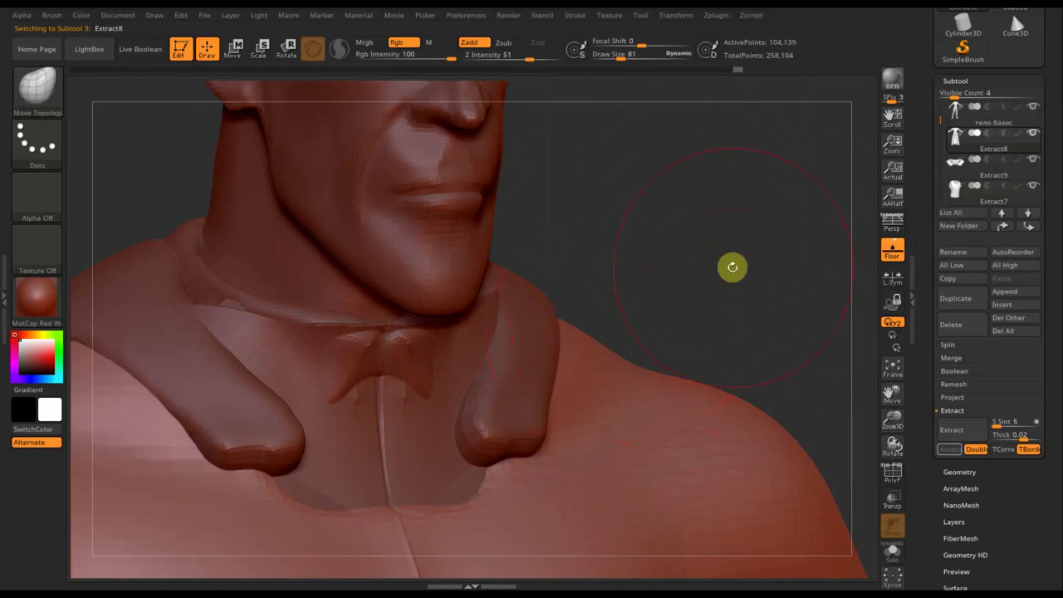
key("n")
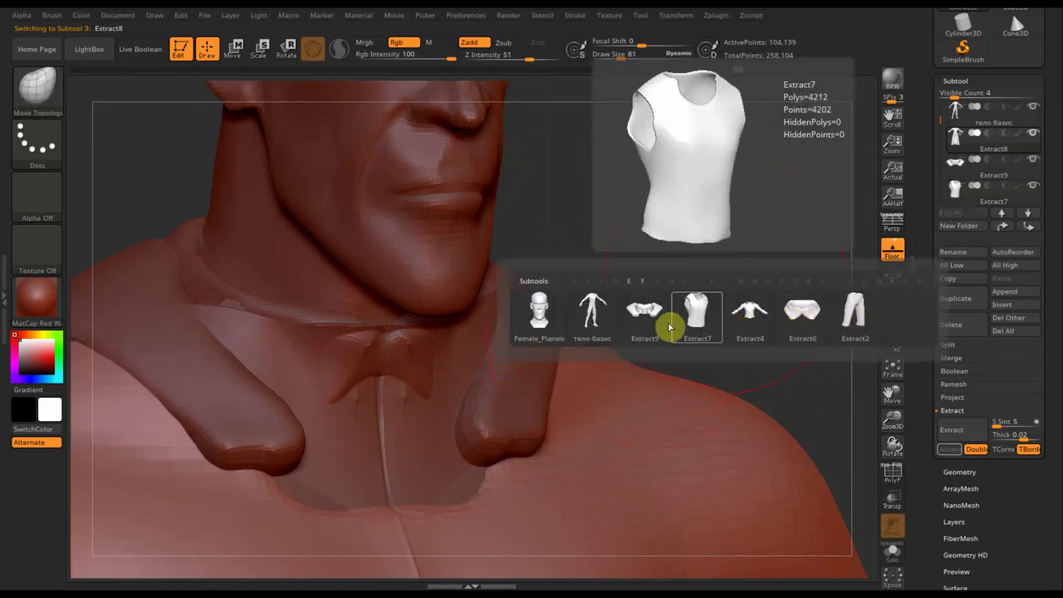
left_click(656, 323)
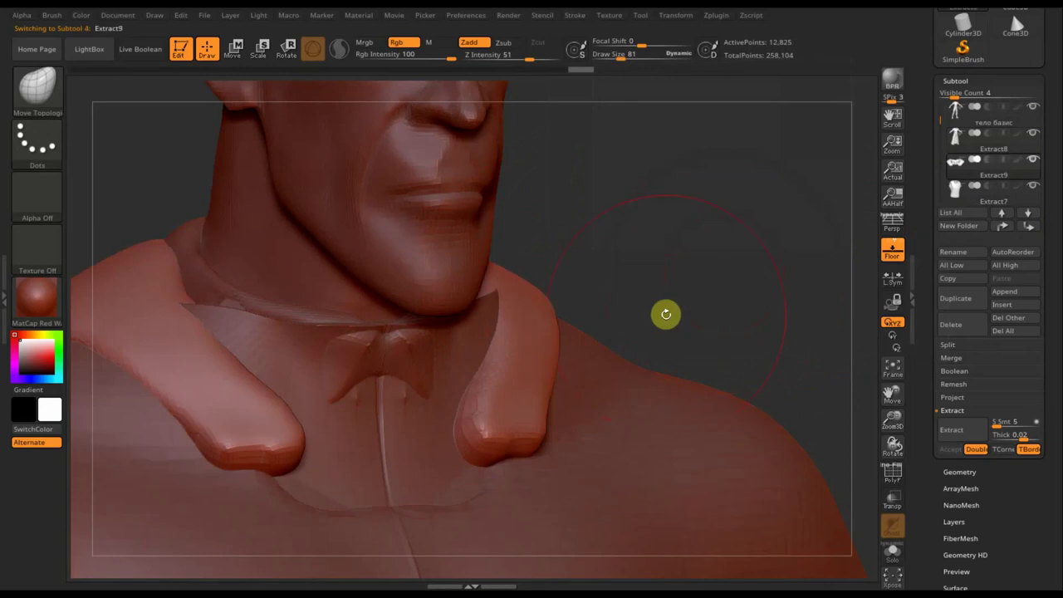
Symmetrically stretch both collar tips down and out, pulling their inner edges toward the bow tie.
left_click_drag(536, 423, 676, 529)
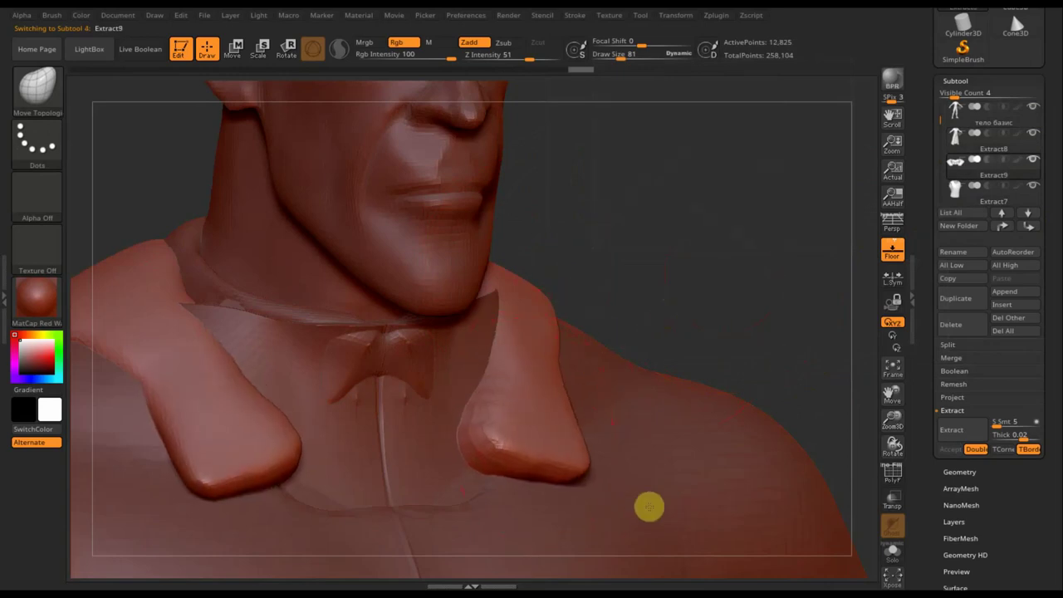
mouse_move(571, 369)
left_mouse_down()
mouse_move(631, 377)
mouse_move(594, 365)
left_mouse_up()
mouse_move(487, 423)
left_mouse_down()
mouse_move(441, 373)
mouse_move(454, 310)
mouse_move(470, 308)
left_mouse_up()
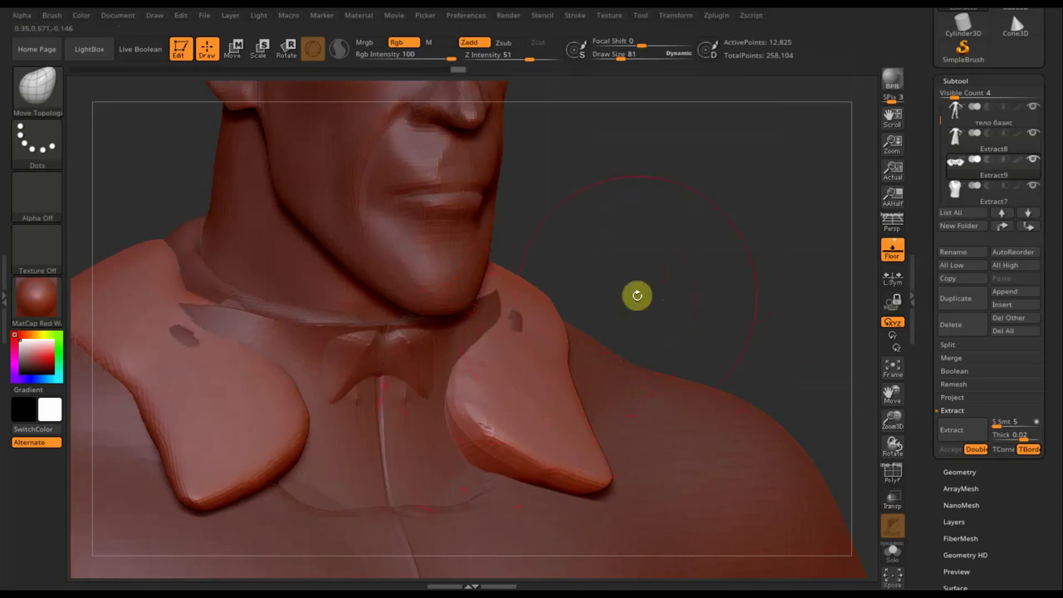
mouse_move(705, 292)
left_mouse_down()
mouse_move(676, 280)
mouse_move(512, 320)
left_mouse_up()
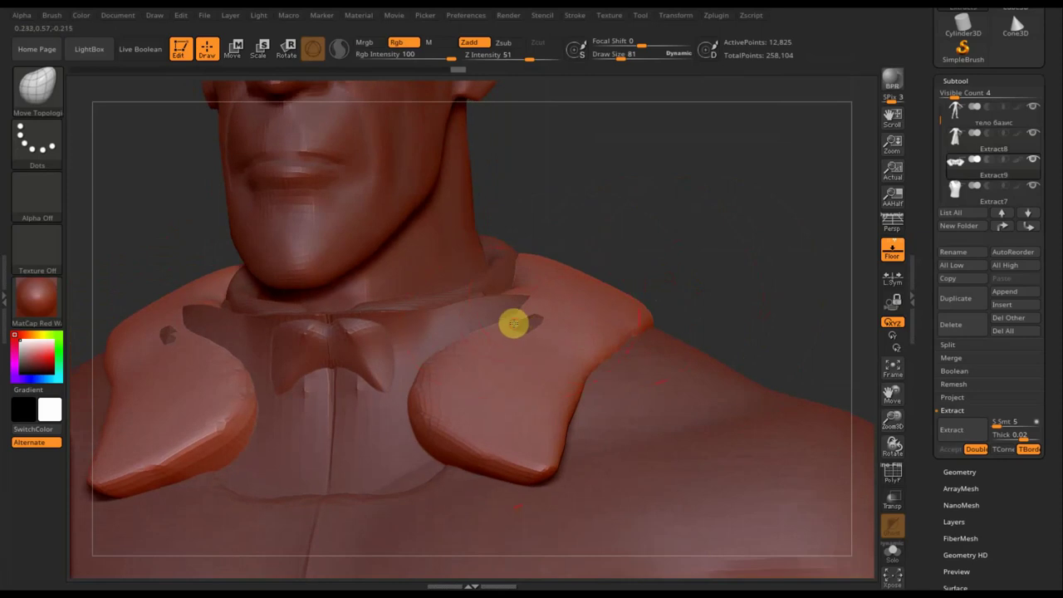
mouse_move(408, 380)
left_mouse_down()
mouse_move(390, 325)
mouse_move(456, 338)
left_mouse_up()
mouse_move(537, 469)
left_mouse_down()
mouse_move(553, 473)
mouse_move(531, 457)
left_mouse_up()
left_click_drag(413, 421, 461, 434)
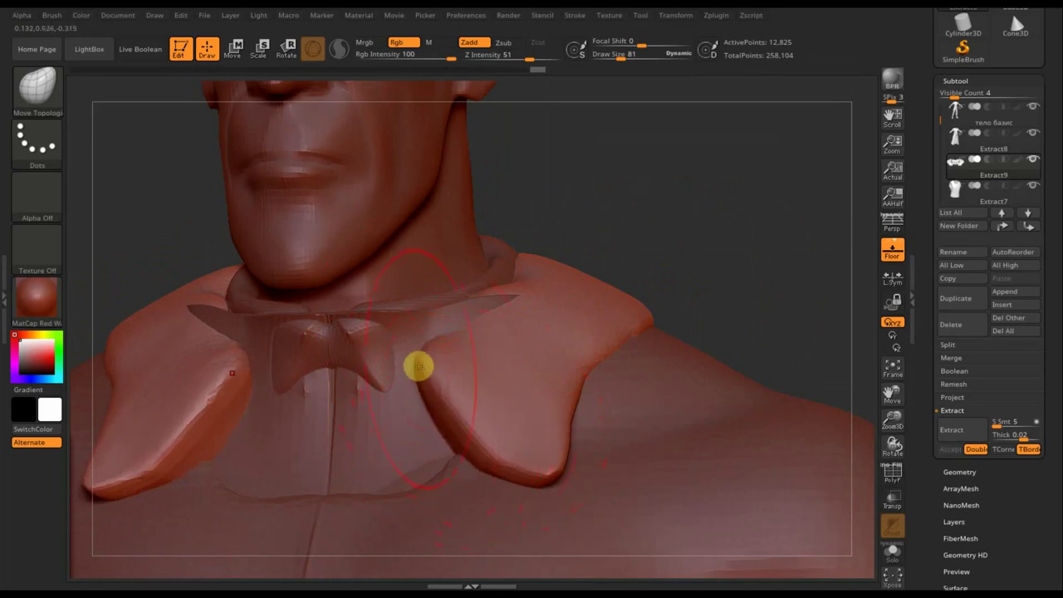
left_click_drag(430, 381, 456, 420)
left_click_drag(492, 360, 498, 355)
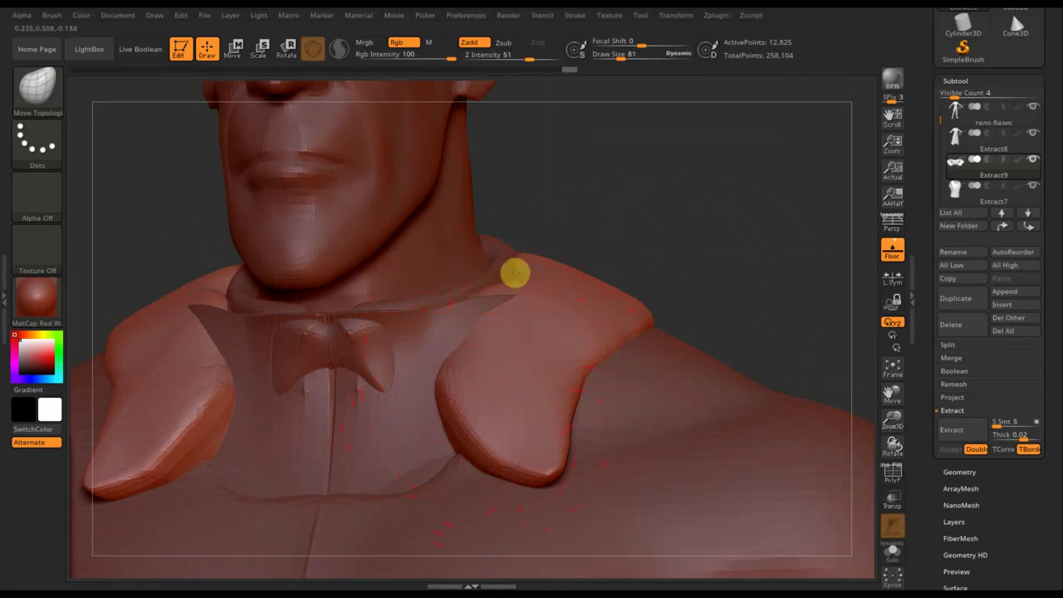
left_click_drag(515, 274, 505, 230)
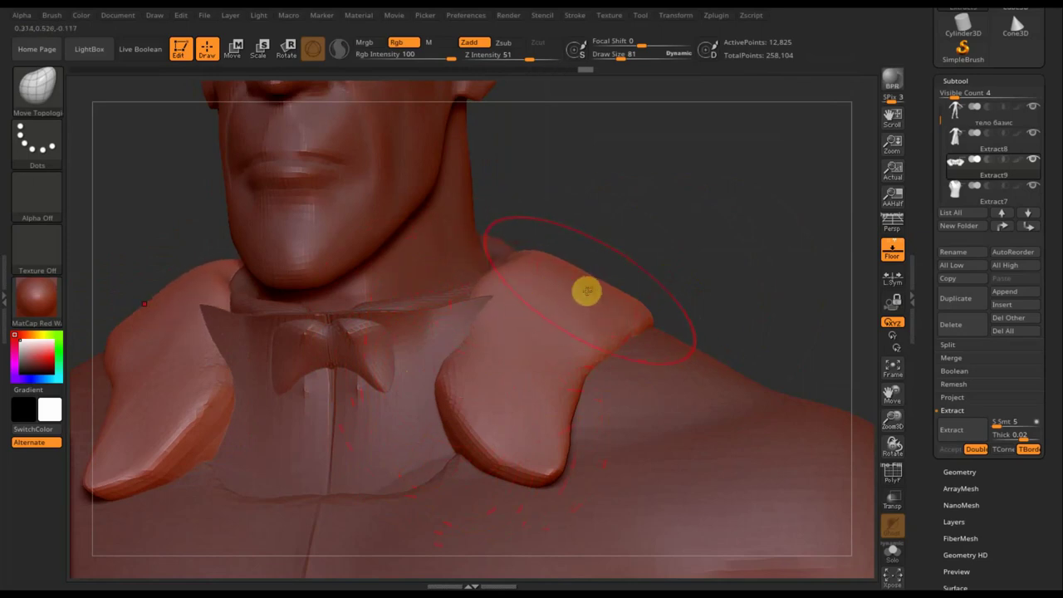
left_click_drag(586, 292, 555, 302)
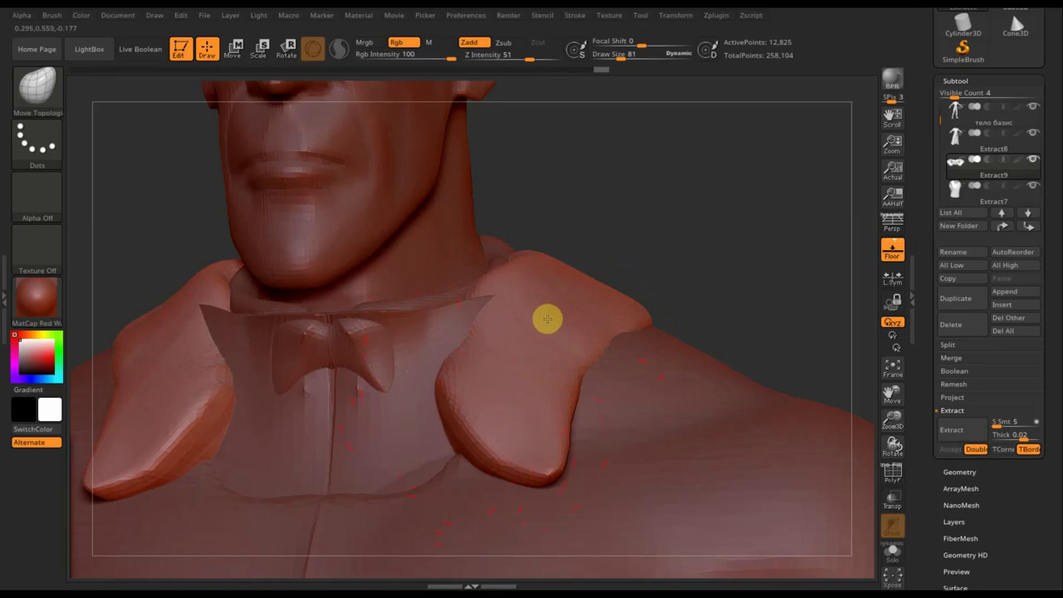
Raise the collar mass over the shoulders and smooth its lower back edge.
left_click_drag(665, 294, 474, 339)
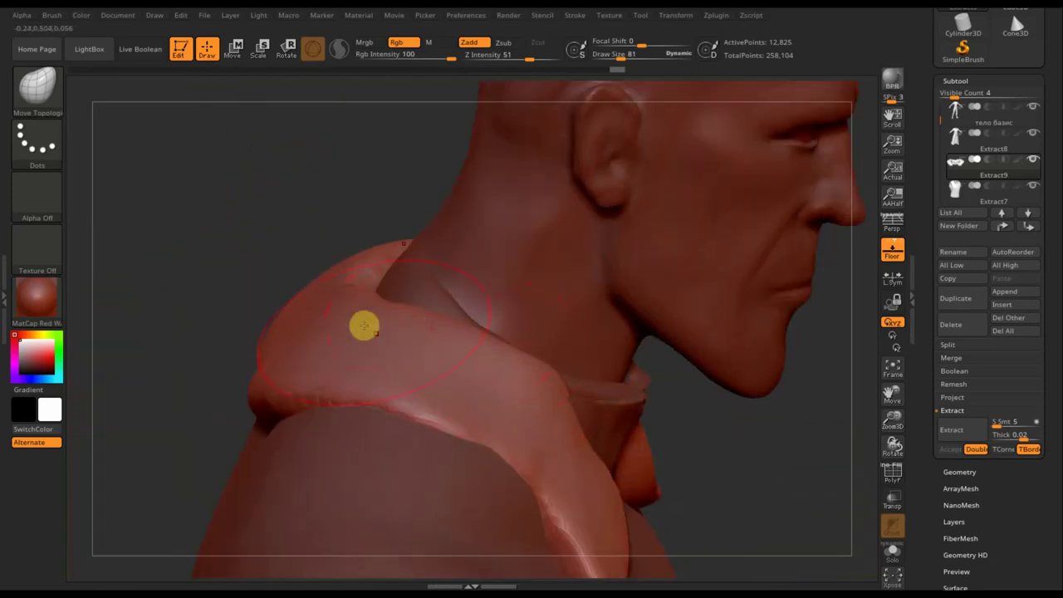
left_click_drag(375, 292, 407, 255)
left_click_drag(458, 312, 482, 265)
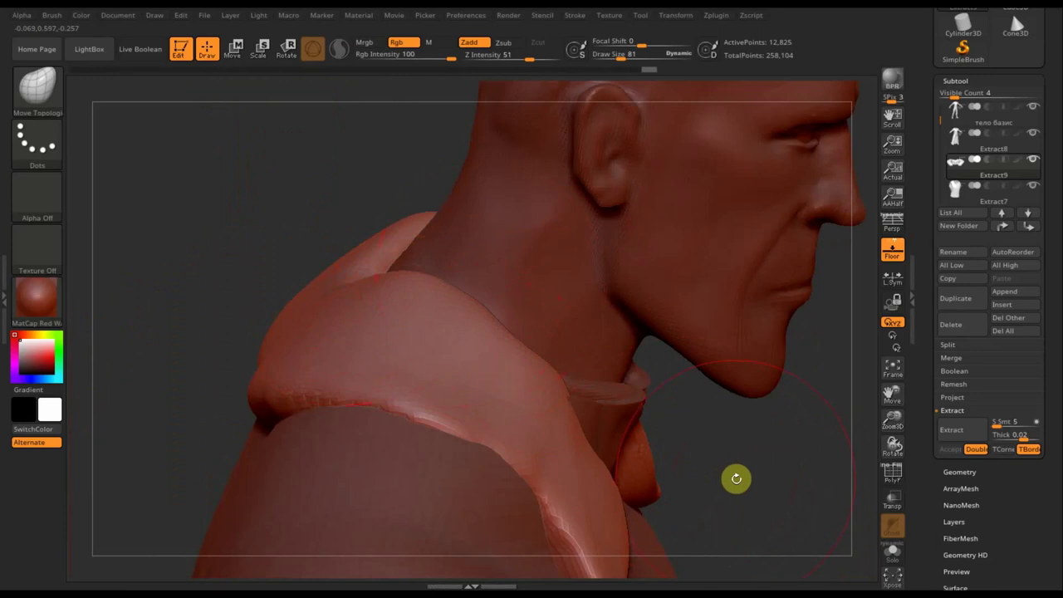
mouse_move(736, 479)
left_mouse_down()
mouse_move(740, 354)
mouse_move(759, 418)
mouse_move(751, 410)
left_mouse_up()
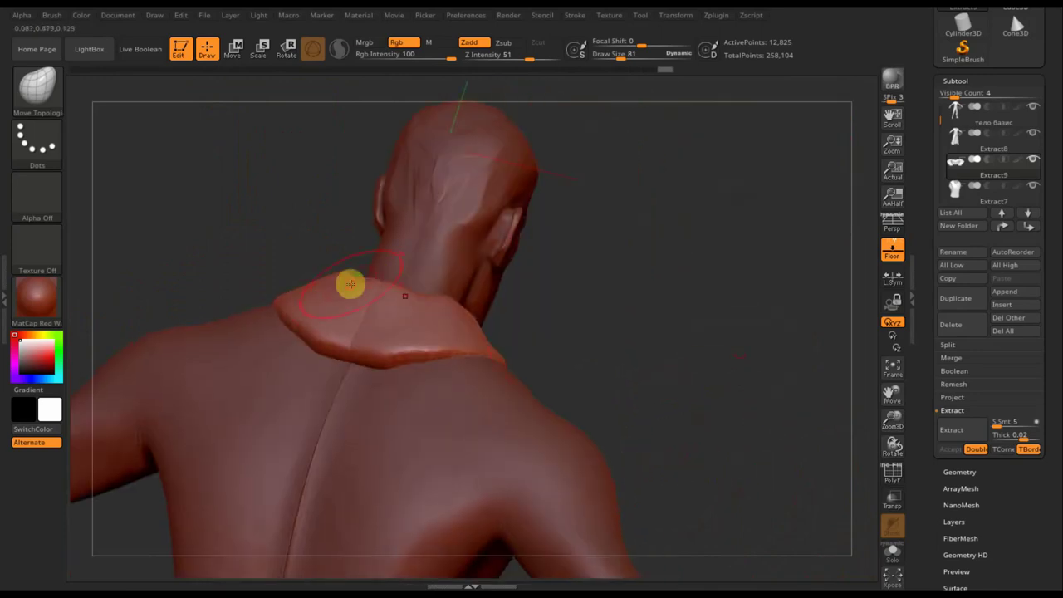
mouse_move(338, 267)
left_mouse_down("shift")
mouse_move(311, 296)
mouse_move(321, 328)
mouse_move(287, 308)
left_mouse_up("shift")
mouse_move(440, 331)
left_mouse_down("shift")
mouse_move(422, 349)
mouse_move(373, 352)
mouse_move(406, 355)
mouse_move(368, 351)
left_mouse_up("shift")
mouse_move(594, 346)
left_mouse_down()
mouse_move(631, 344)
mouse_move(589, 316)
mouse_move(626, 290)
mouse_move(651, 306)
left_mouse_up()
left_click(1028, 214)
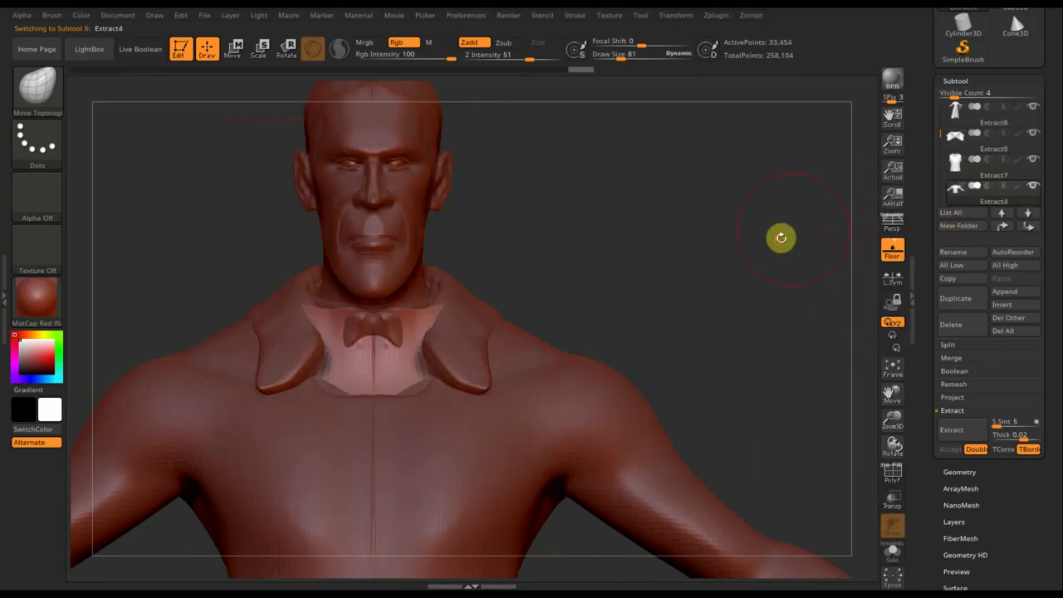
Make the Extract6 neck collar piece the active subtool.
left_click_drag(792, 228, 750, 237)
mouse_move(956, 135)
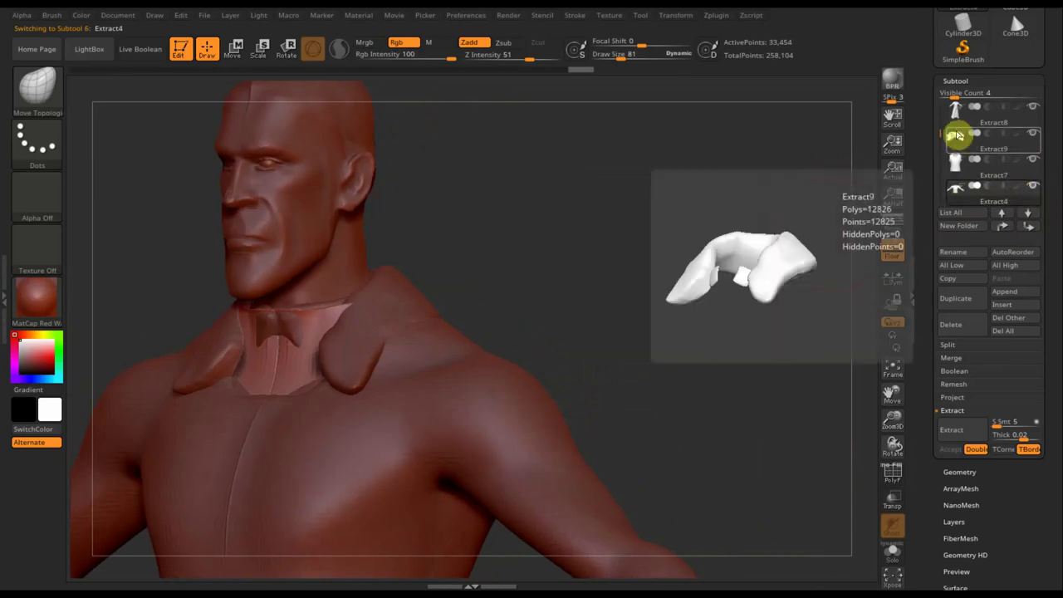
left_click(963, 149)
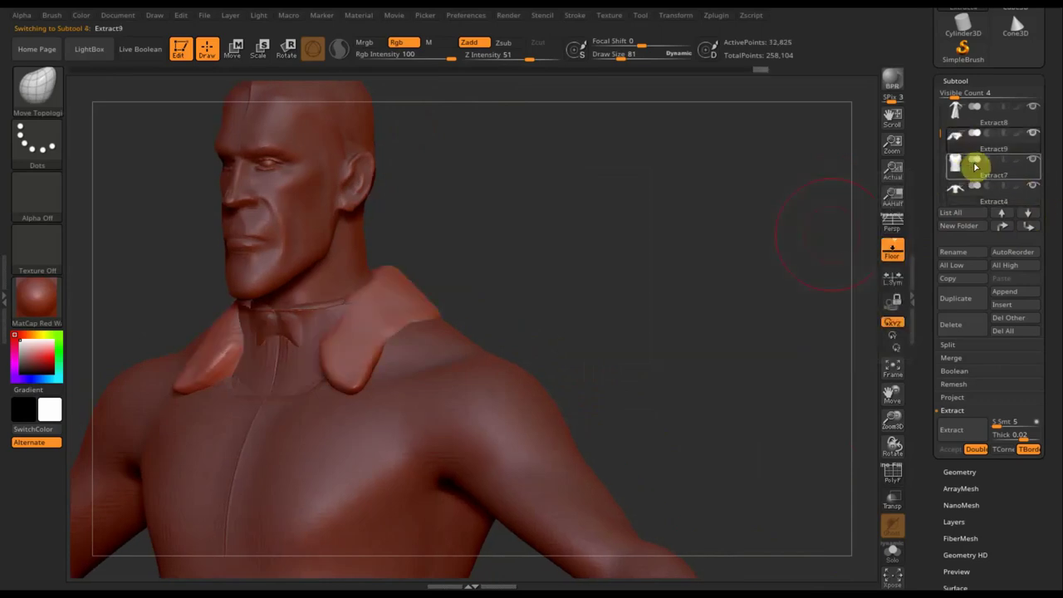
key("n")
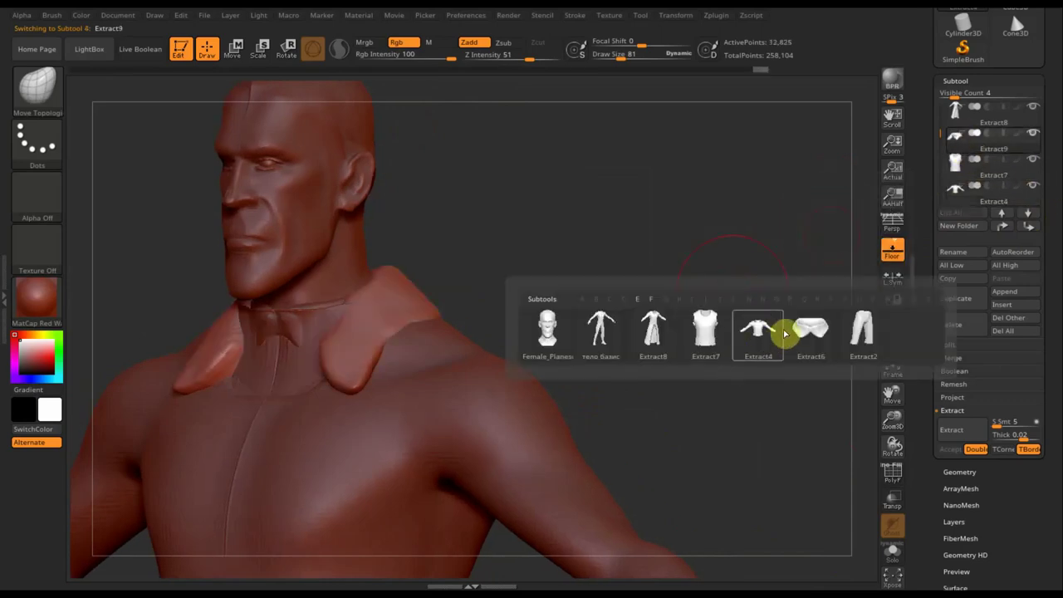
left_click(822, 336)
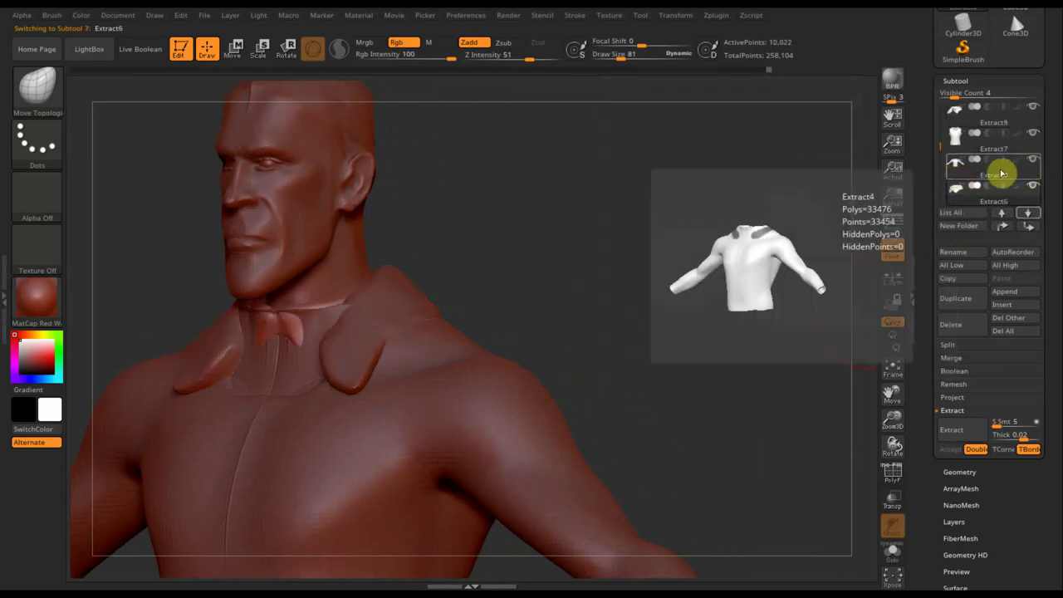
Hide the head so only the torso remains, viewed from the side.
left_click(1034, 159)
left_click(1034, 160)
left_click(1034, 160)
left_click(1034, 160)
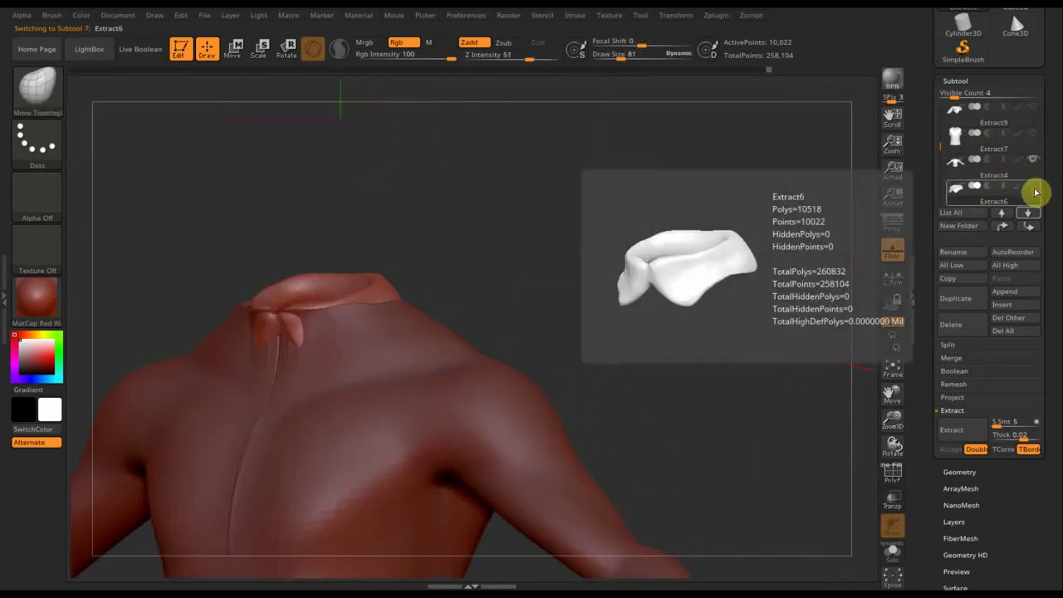
mouse_move(612, 255)
left_mouse_down("shift")
mouse_move(589, 258)
mouse_move(583, 272)
mouse_move(687, 291)
left_mouse_up("shift")
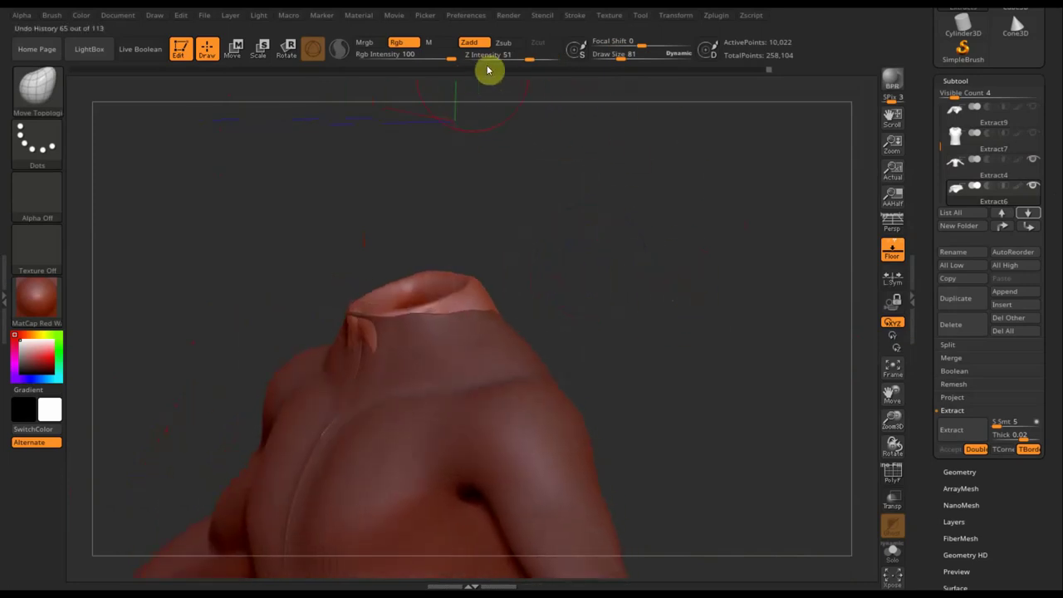
On shirt subtool Extract4, clear the chest mask and soften the neck-fold crease, brush sizes 236 then 182.
left_click(621, 57)
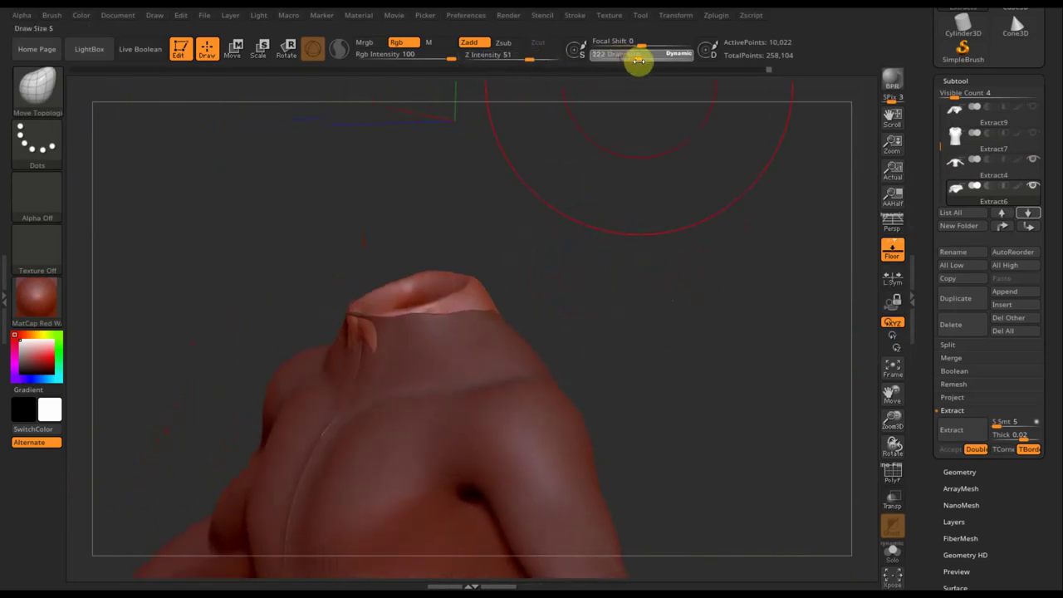
key("Return")
left_click(961, 166)
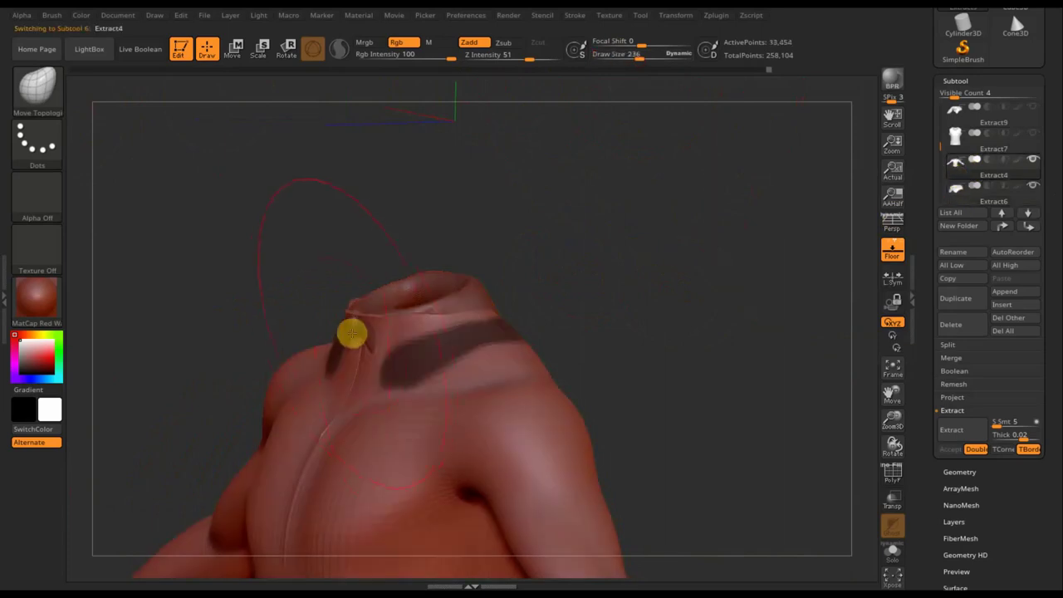
left_click_drag(736, 268, 731, 279, "ctrl")
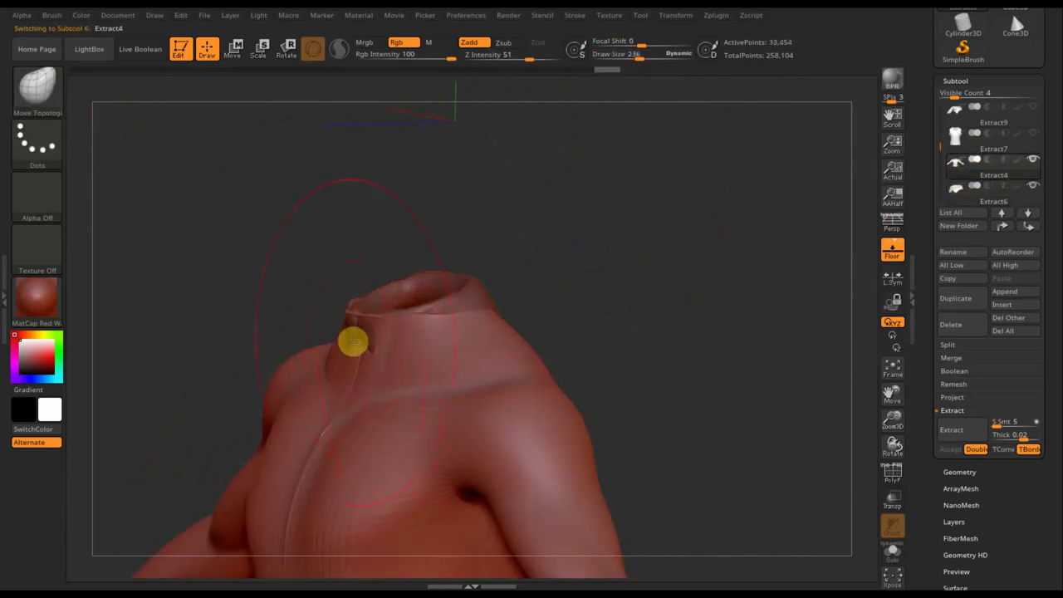
left_click_drag(366, 336, 388, 352)
left_click_drag(593, 328, 631, 315)
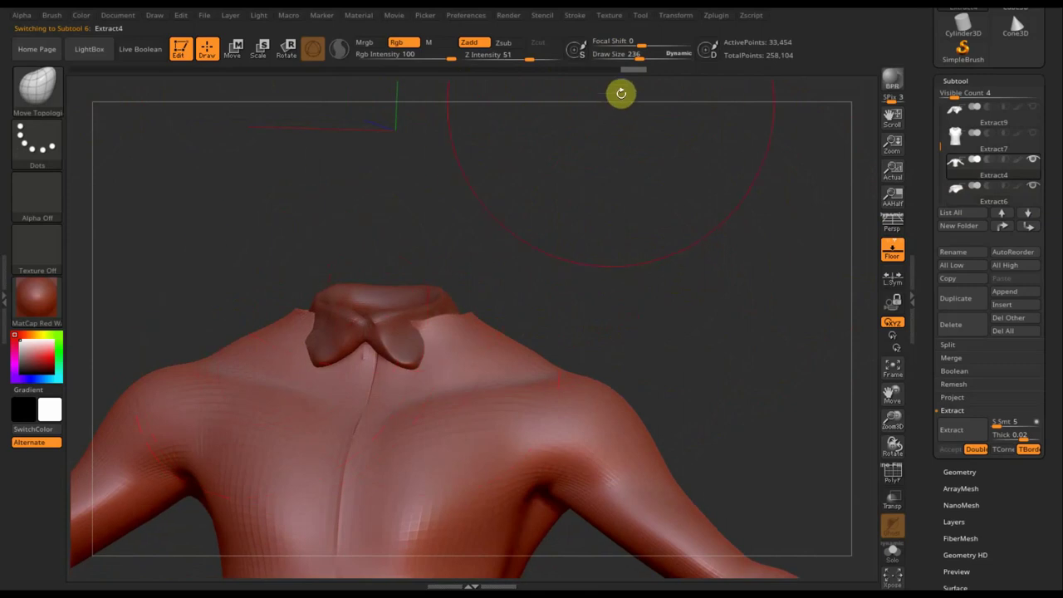
left_click_drag(640, 59, 624, 59)
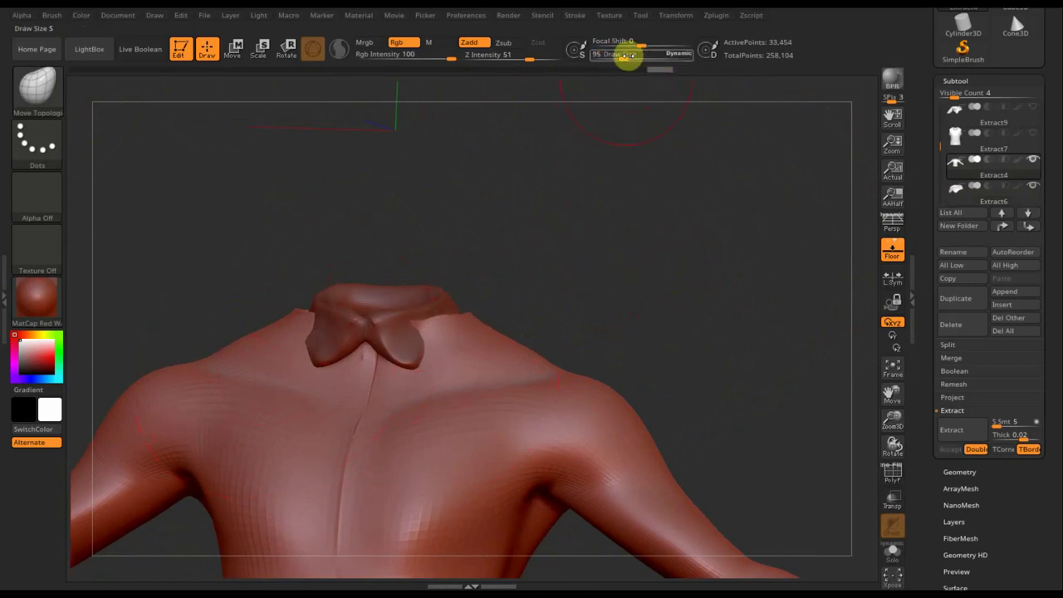
left_click_drag(629, 57, 635, 58)
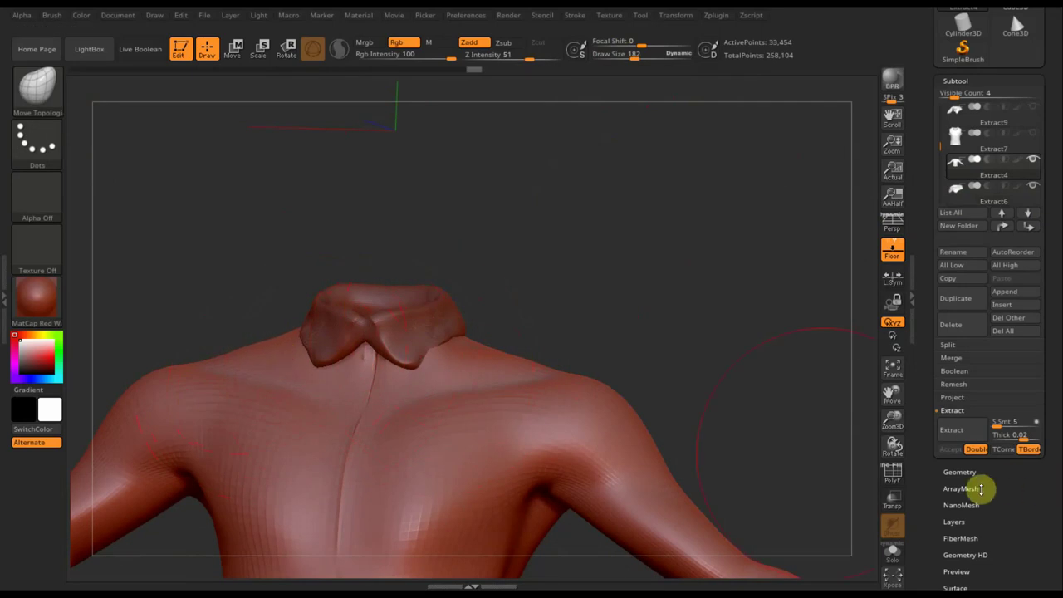
Mirror And Weld the shirt, reshape the collar near the shoulder, then Mirror And Weld again.
left_click(962, 472)
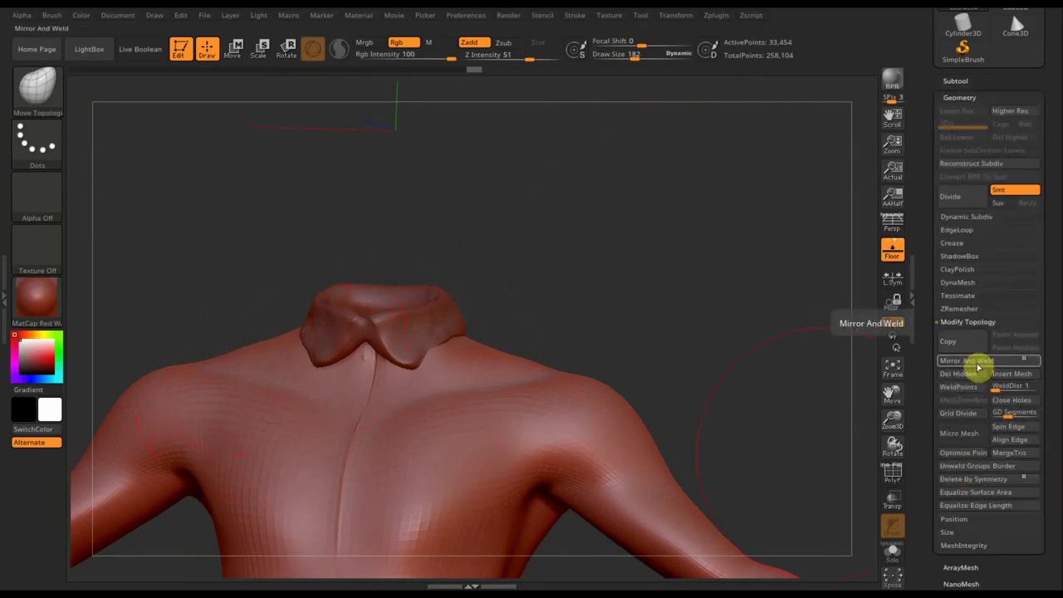
left_click(979, 365)
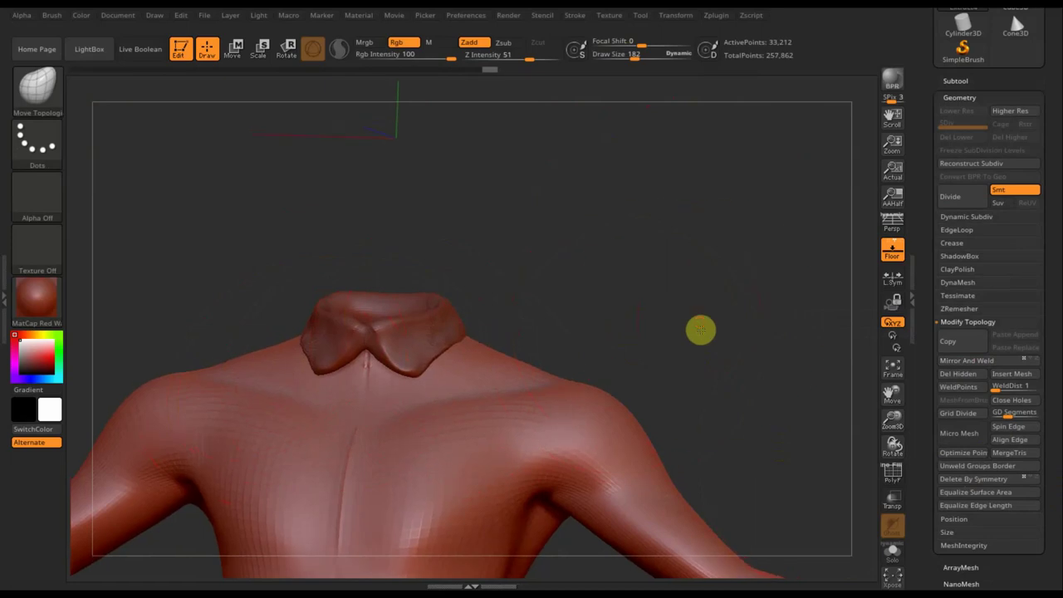
left_click_drag(700, 327, 648, 227, "alt")
mouse_move(665, 301)
left_mouse_down()
mouse_move(731, 303)
mouse_move(622, 327)
left_mouse_up()
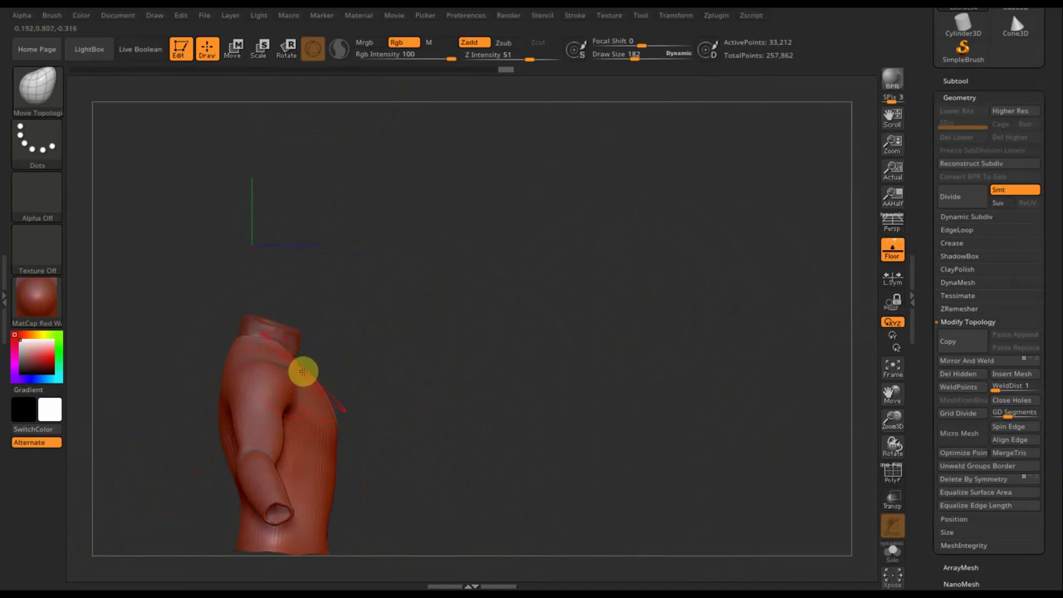
left_click_drag(304, 370, 321, 391)
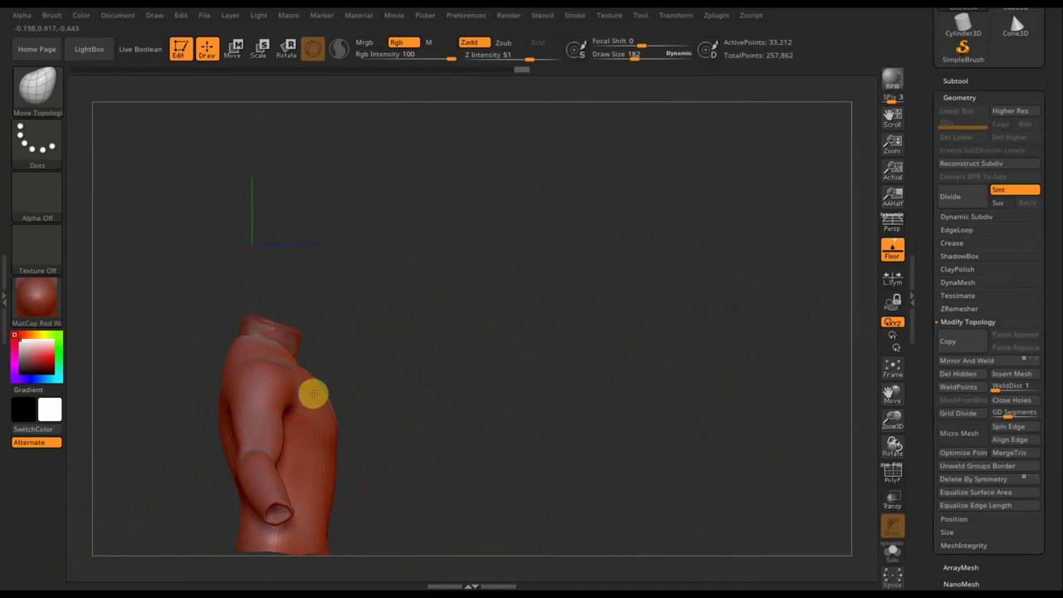
left_click(970, 366)
mouse_move(781, 387)
left_mouse_down()
mouse_move(677, 390)
mouse_move(707, 344)
mouse_move(670, 375)
mouse_move(697, 338)
left_mouse_up()
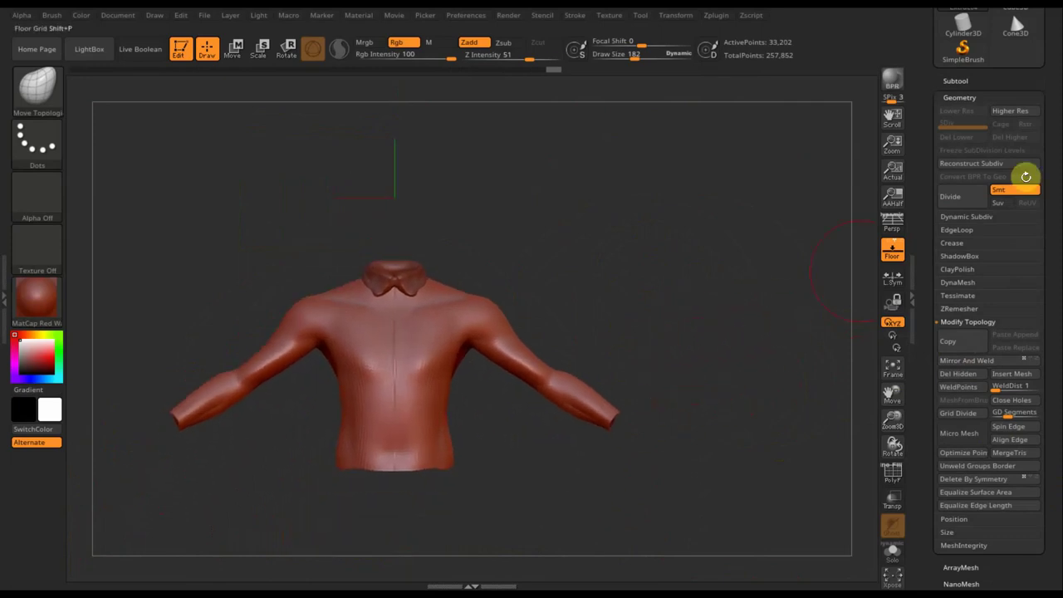
Show all of the character's subtools and frame the whole figure in a three-quarter view.
left_click(958, 80)
mouse_move(993, 141)
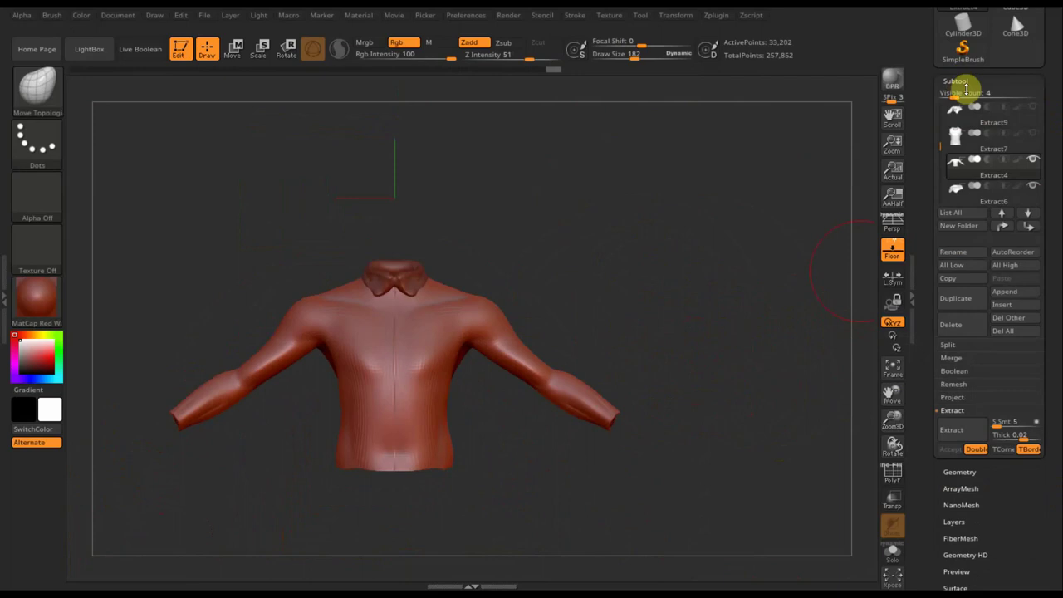
left_click(1035, 142, "shift")
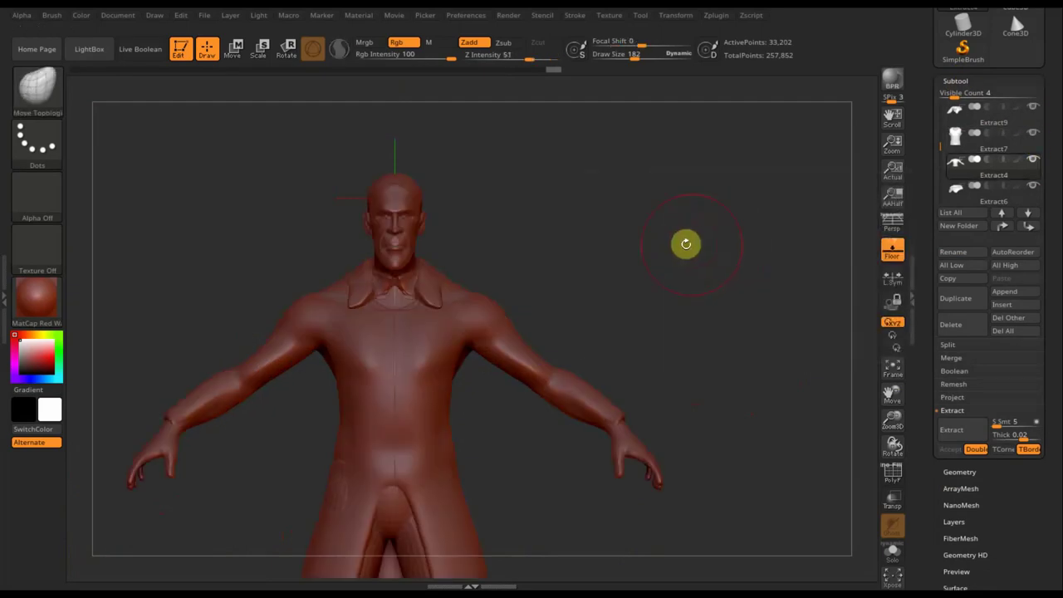
mouse_move(640, 263)
left_mouse_down()
mouse_move(353, 301)
mouse_move(508, 291)
left_mouse_up()
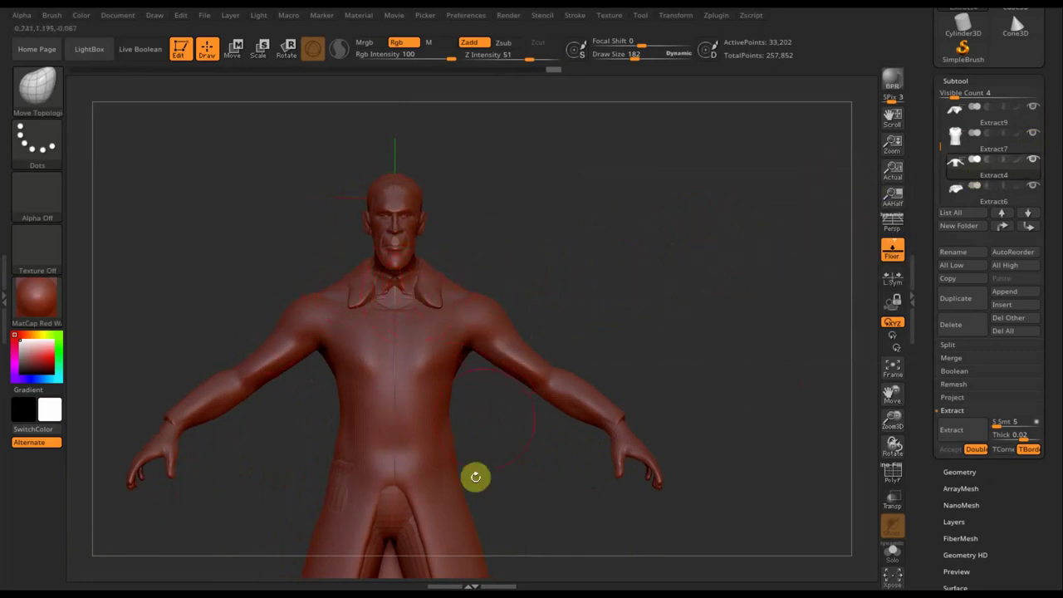
left_click_drag(511, 478, 502, 406)
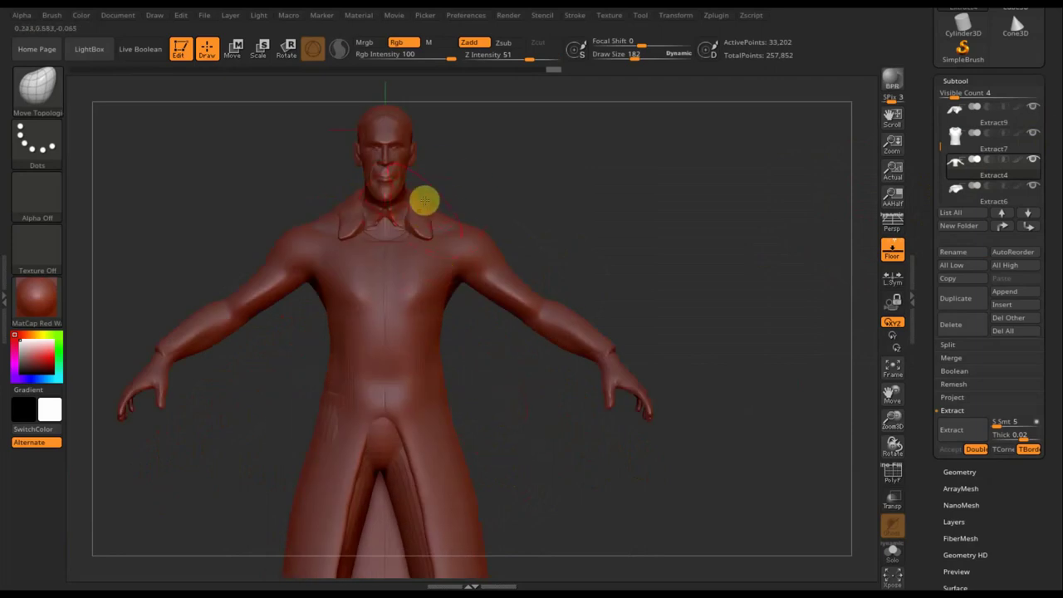
mouse_move(546, 429)
left_mouse_down()
mouse_move(537, 427)
mouse_move(581, 353)
left_mouse_up()
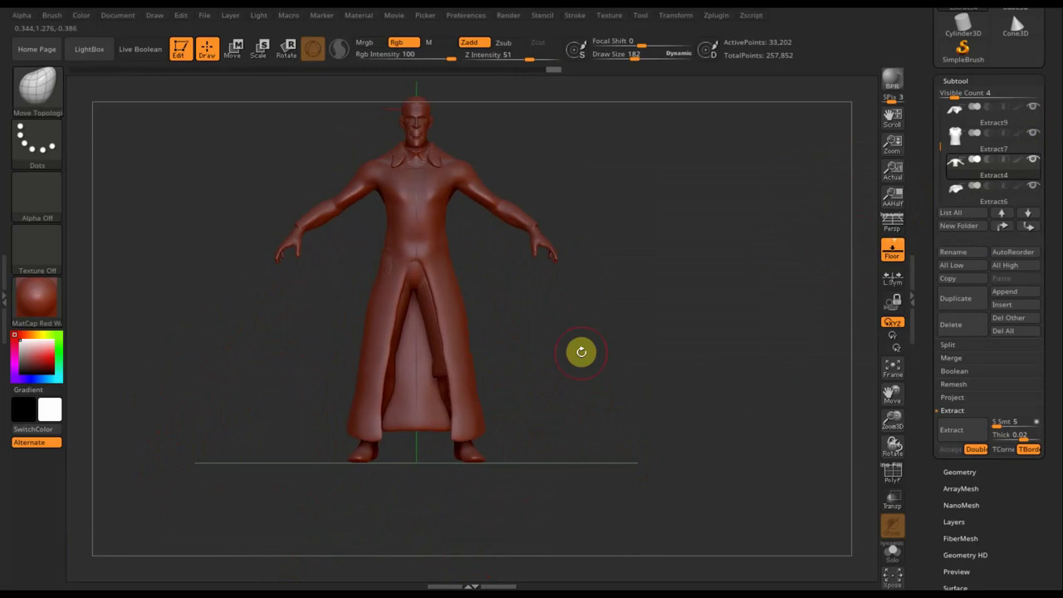
left_click_drag(570, 308, 583, 351, "alt")
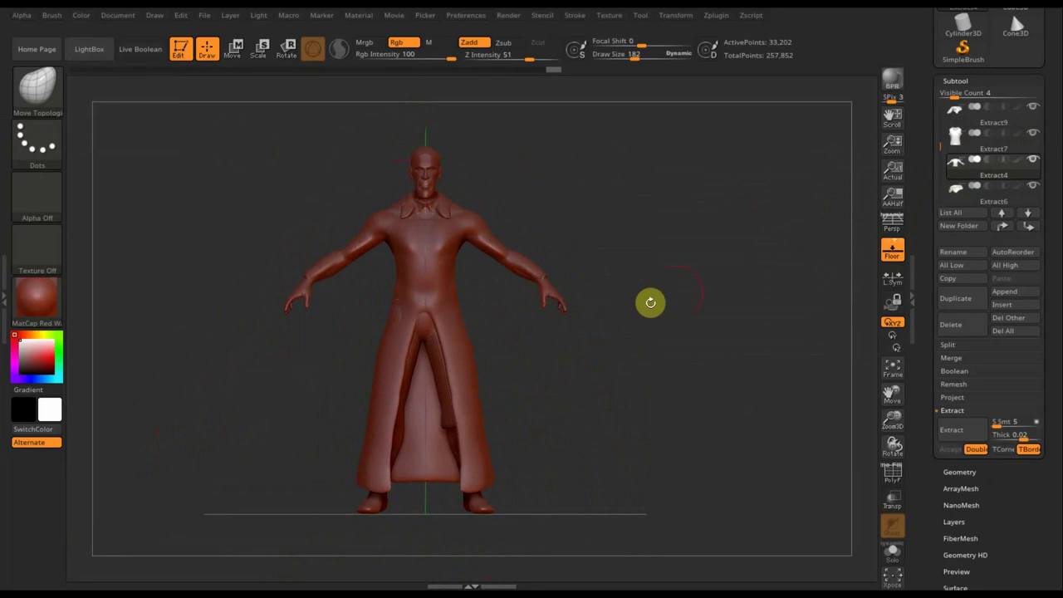
Duplicate the coat subtool Extract8 and solo the copy, hiding every other subtool.
key("n")
left_click(571, 353)
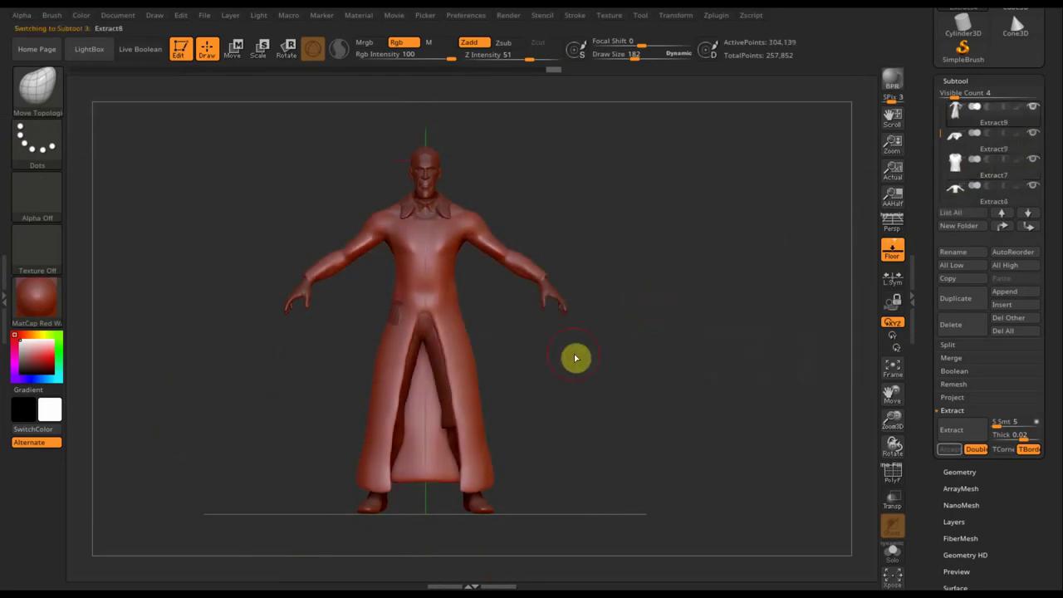
left_click(958, 300)
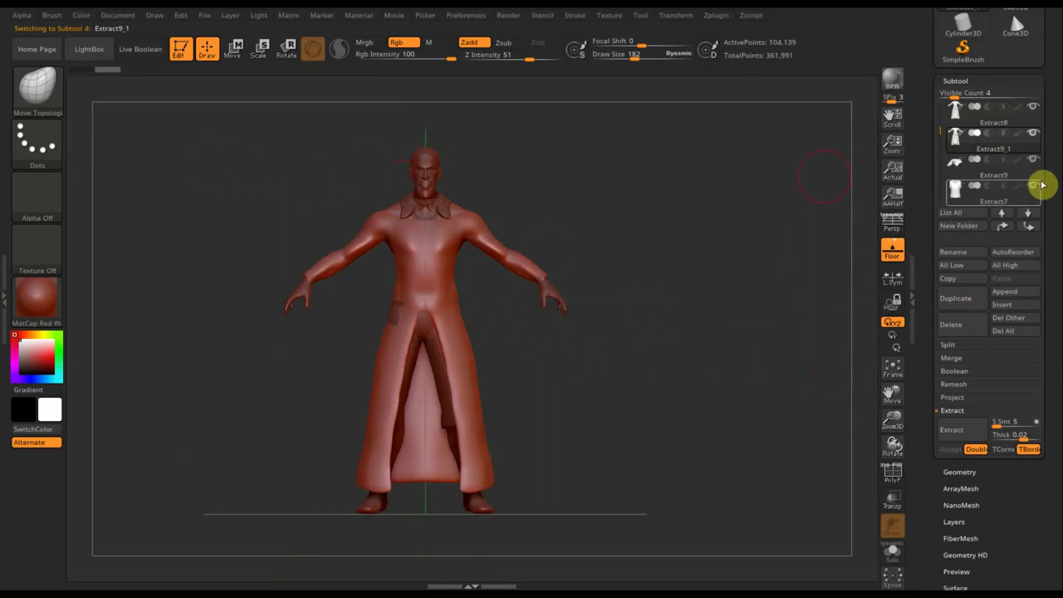
key("shift")
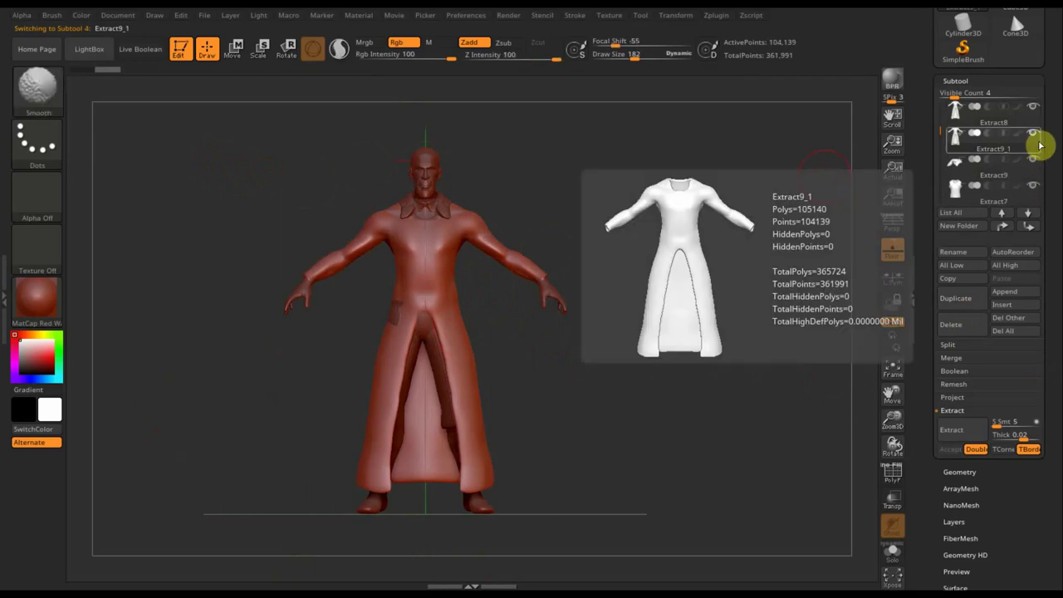
left_click(1035, 137, "shift")
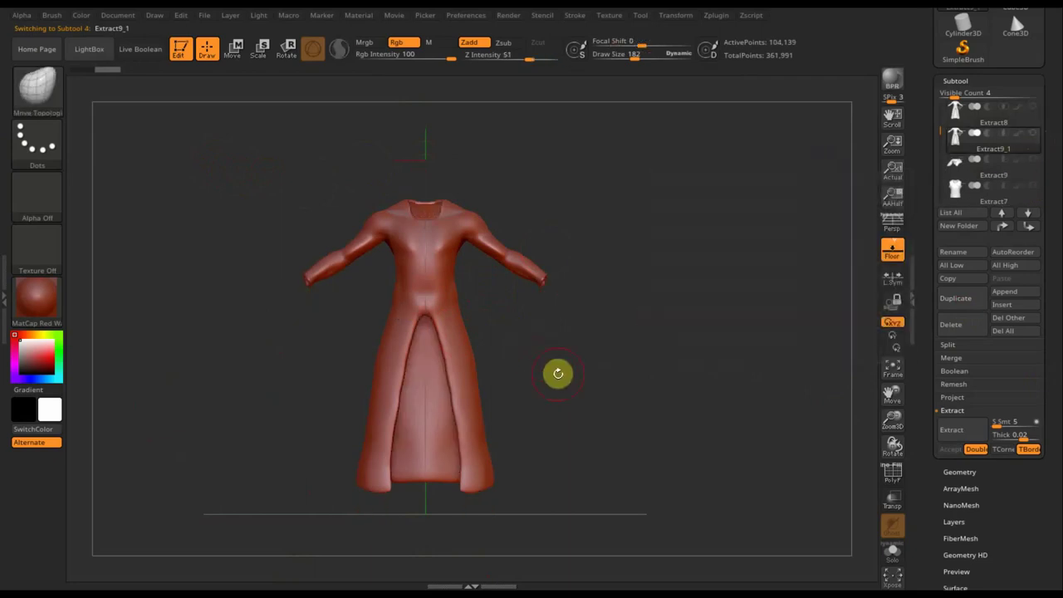
key("ctrl")
left_click(59, 102)
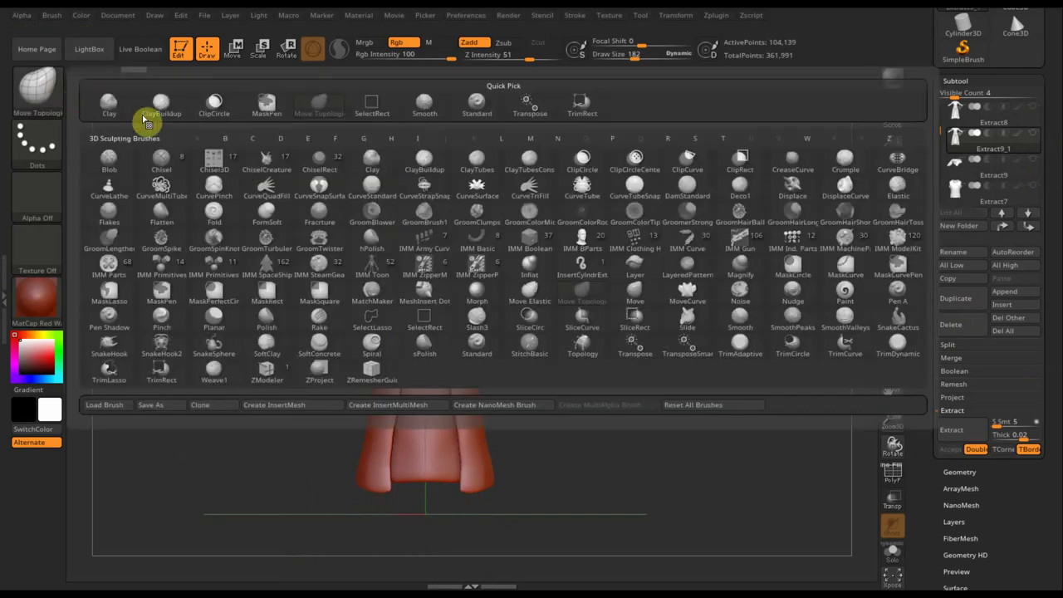
Start a strap across the coat's waist with a slightly smaller CurveStrapSnap brush.
left_click(425, 186)
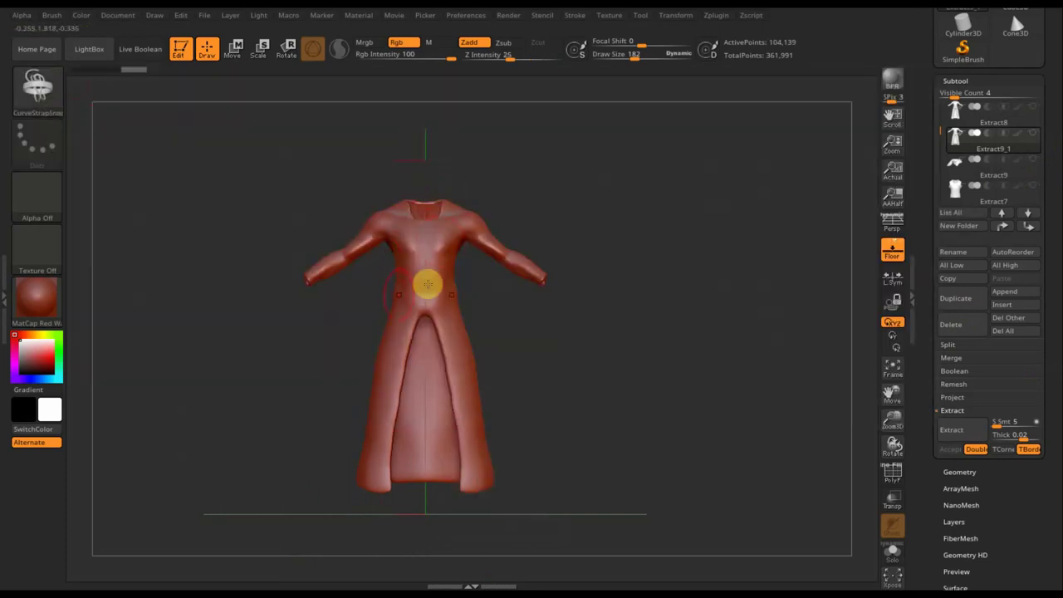
mouse_move(540, 316)
right_mouse_down("ctrl")
mouse_move(589, 430)
mouse_move(586, 304)
right_mouse_up("ctrl")
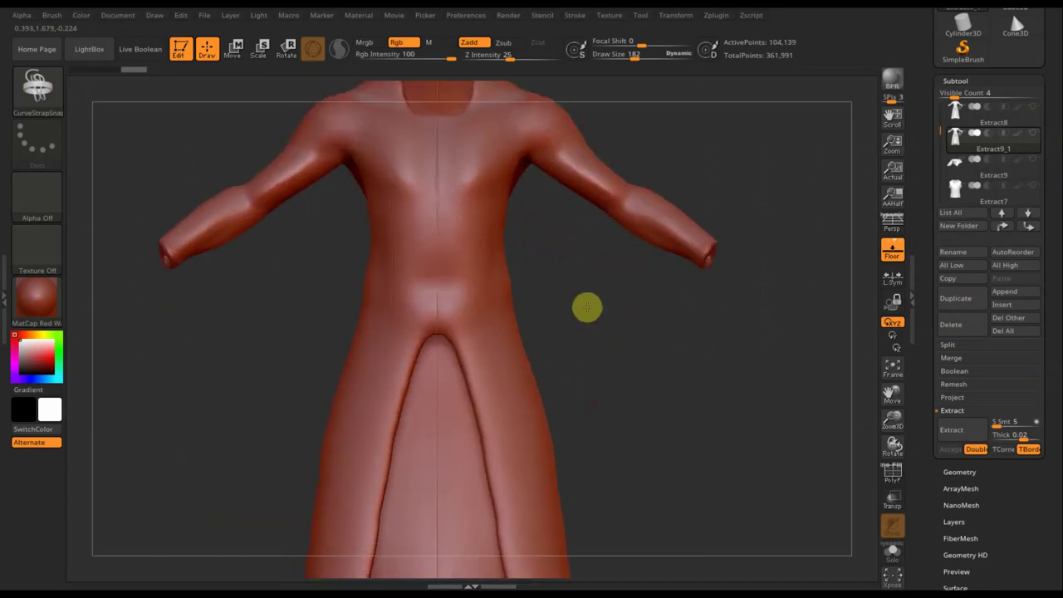
left_click_drag(637, 55, 631, 58)
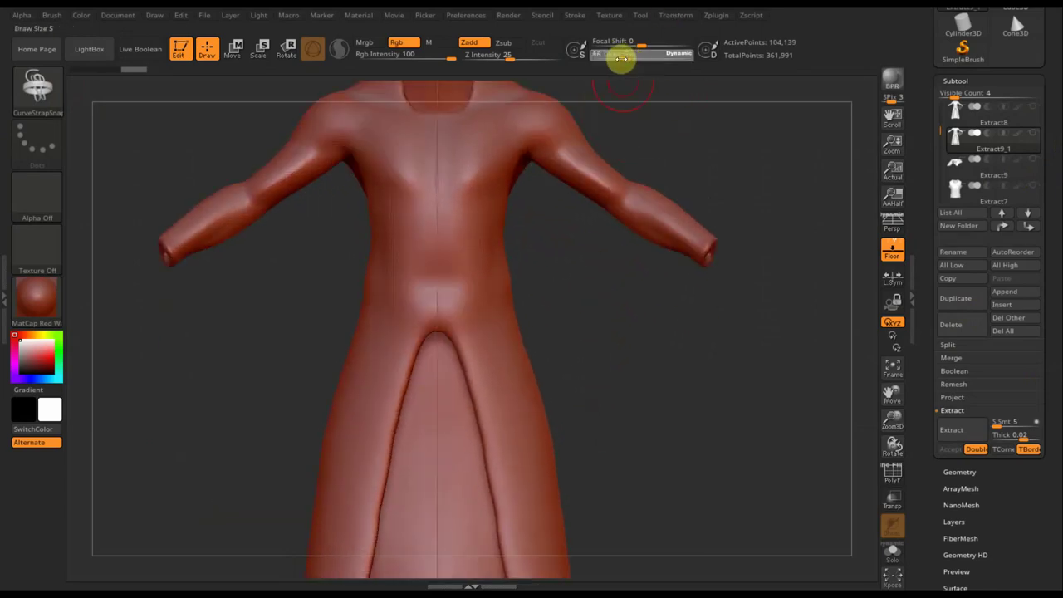
mouse_move(617, 304)
left_mouse_down()
mouse_move(645, 309)
mouse_move(617, 308)
left_mouse_up()
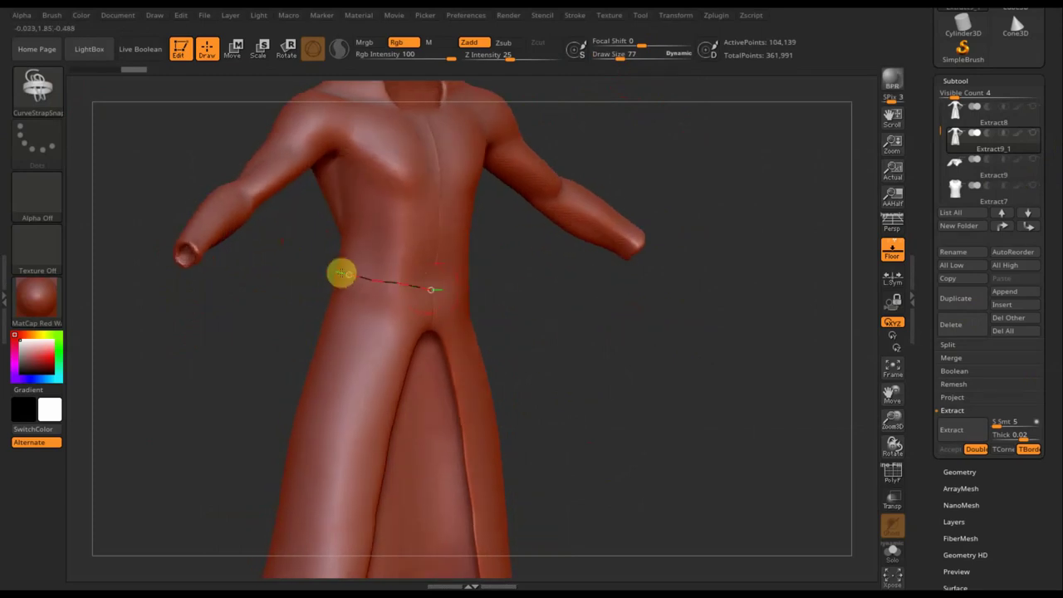
left_click_drag(340, 273, 340, 274)
Extend and wrap the strap curve around the waist, adjusting where its ends sit.
mouse_move(529, 308)
left_mouse_down()
mouse_move(622, 323)
mouse_move(657, 465)
left_mouse_up()
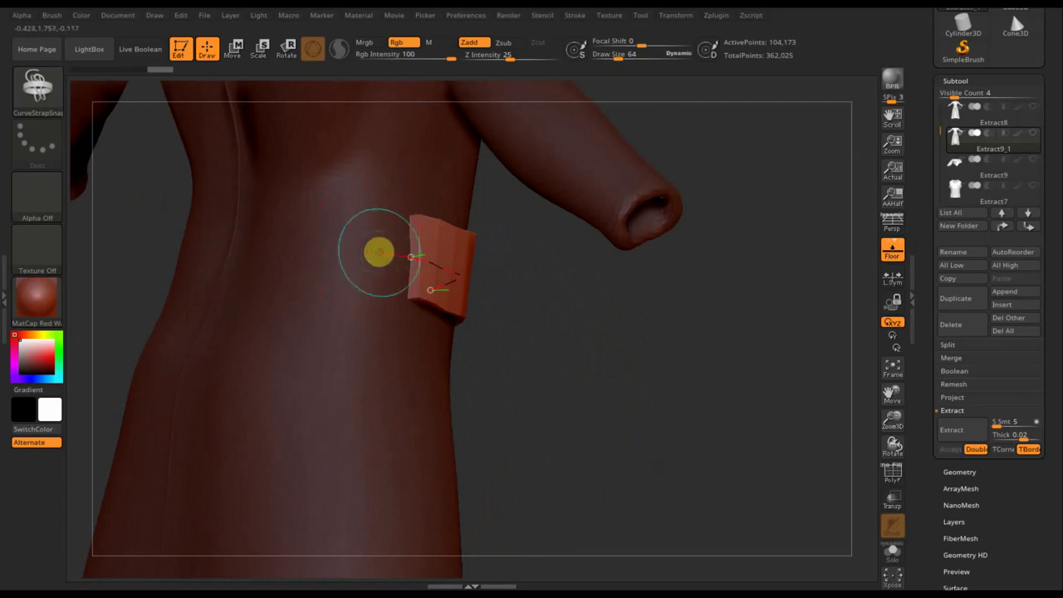
left_click_drag(322, 249, 206, 243)
left_click_drag(640, 366, 578, 360)
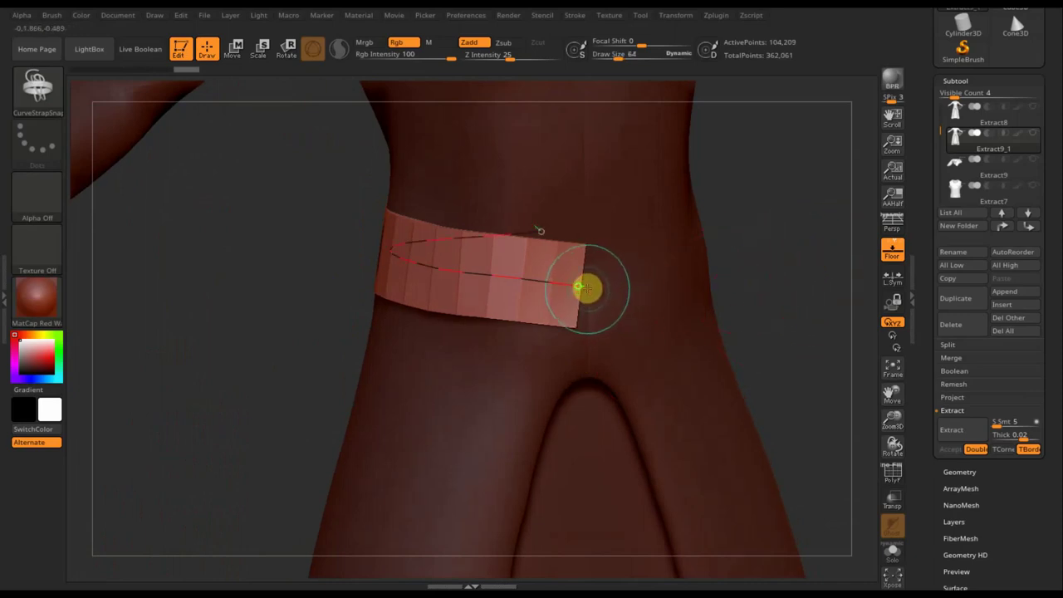
left_click_drag(579, 286, 586, 290)
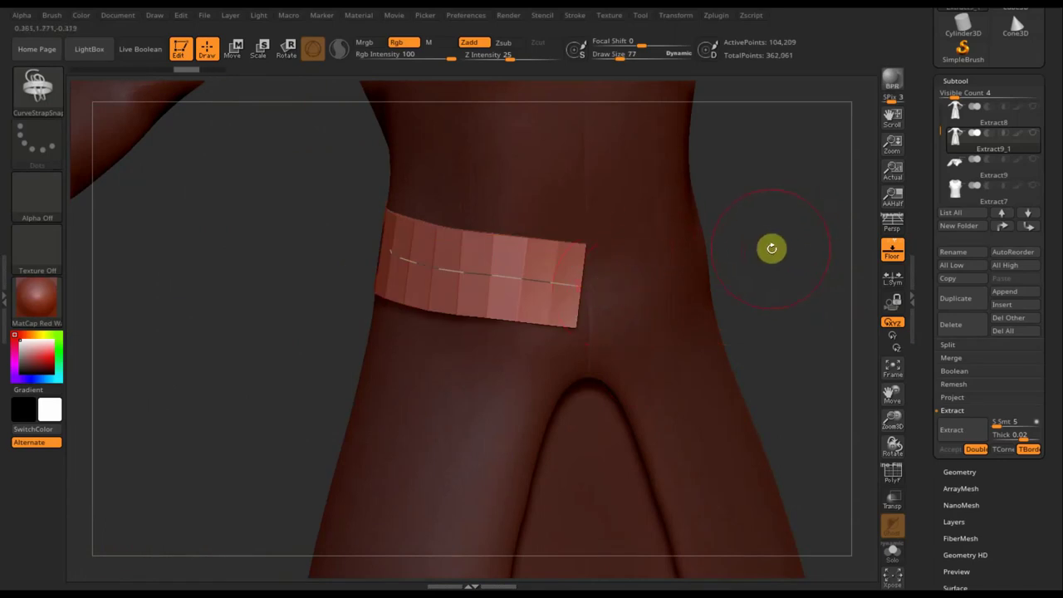
mouse_move(765, 242)
left_mouse_down("alt")
mouse_move(764, 285)
mouse_move(641, 315)
left_mouse_up("alt")
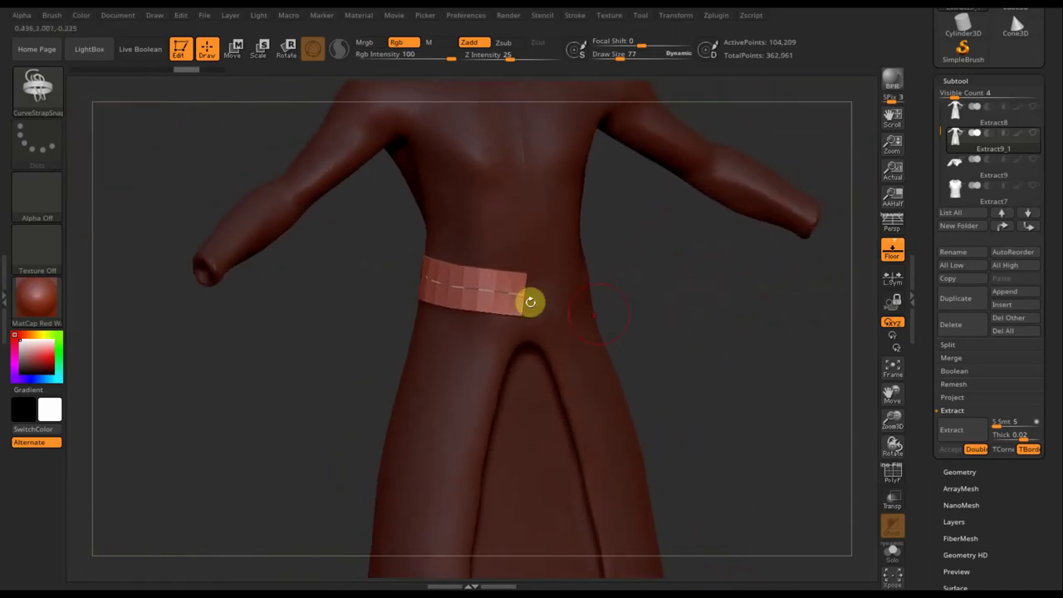
left_click_drag(539, 280, 540, 295)
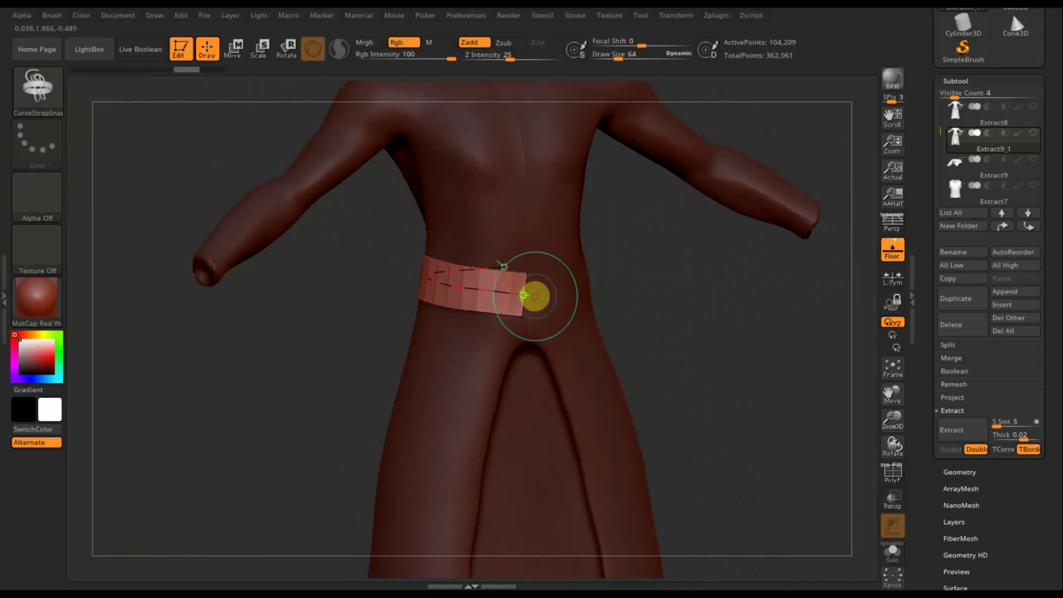
mouse_move(662, 302)
left_mouse_down("alt")
mouse_move(682, 399)
mouse_move(591, 387)
left_mouse_up("alt")
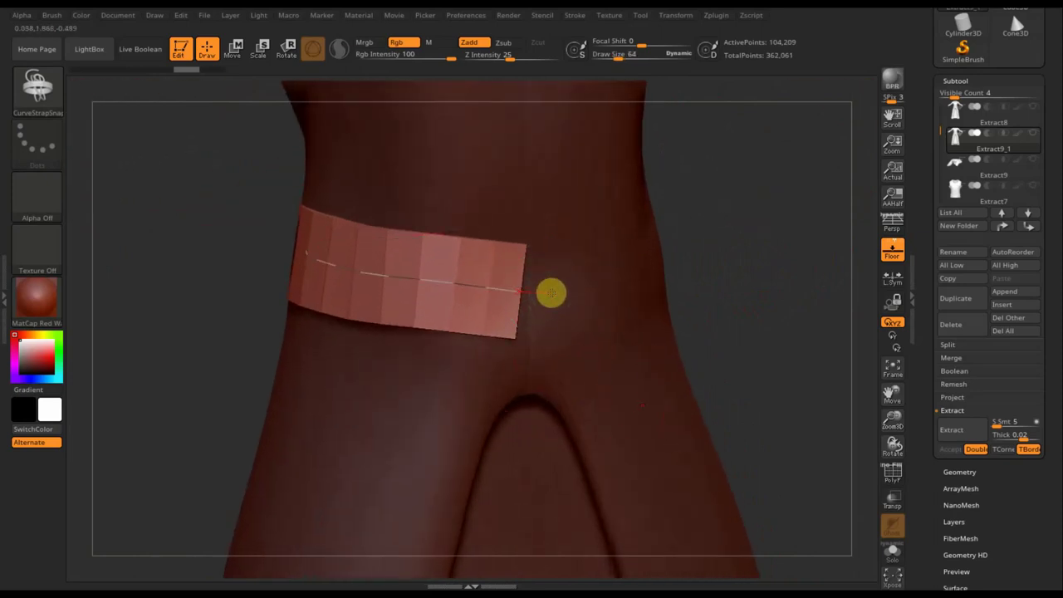
left_click_drag(584, 285, 583, 288)
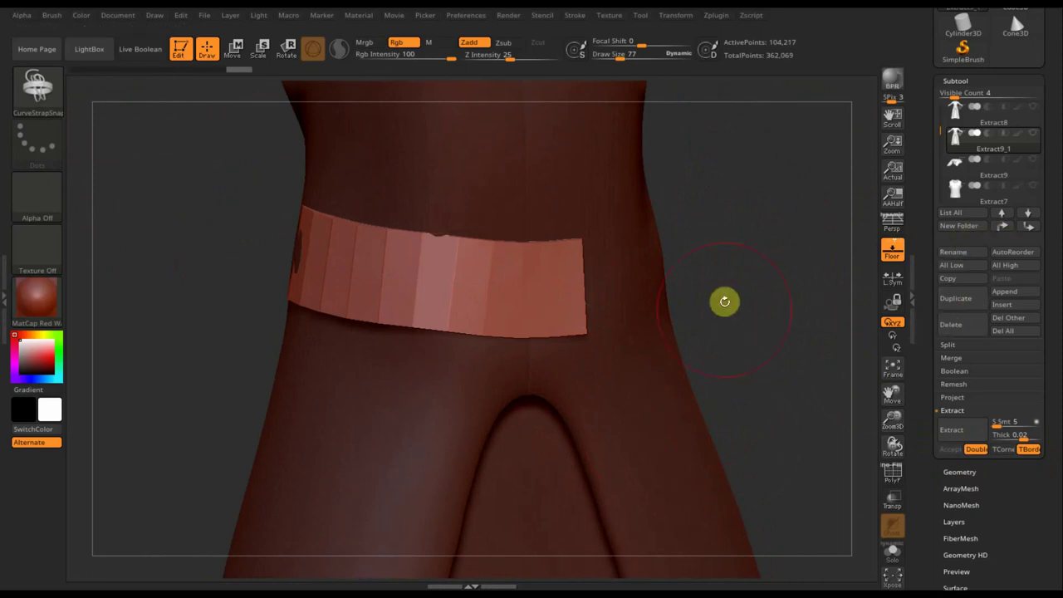
key("ctrl")
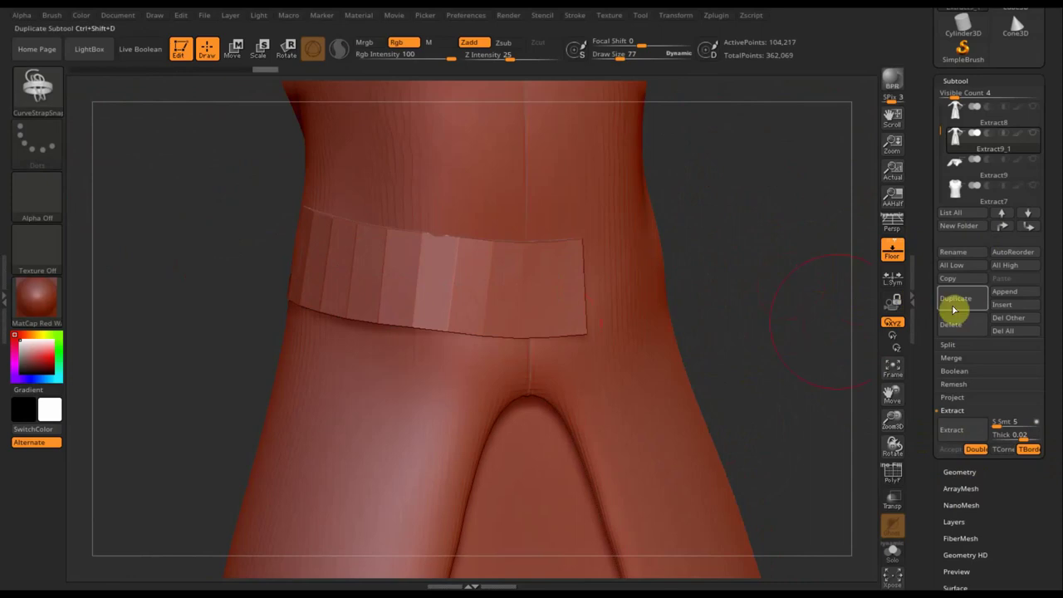
Groups Split the band mesh and delete the leftover coat-shaped piece Extract9_2.
left_click(952, 350)
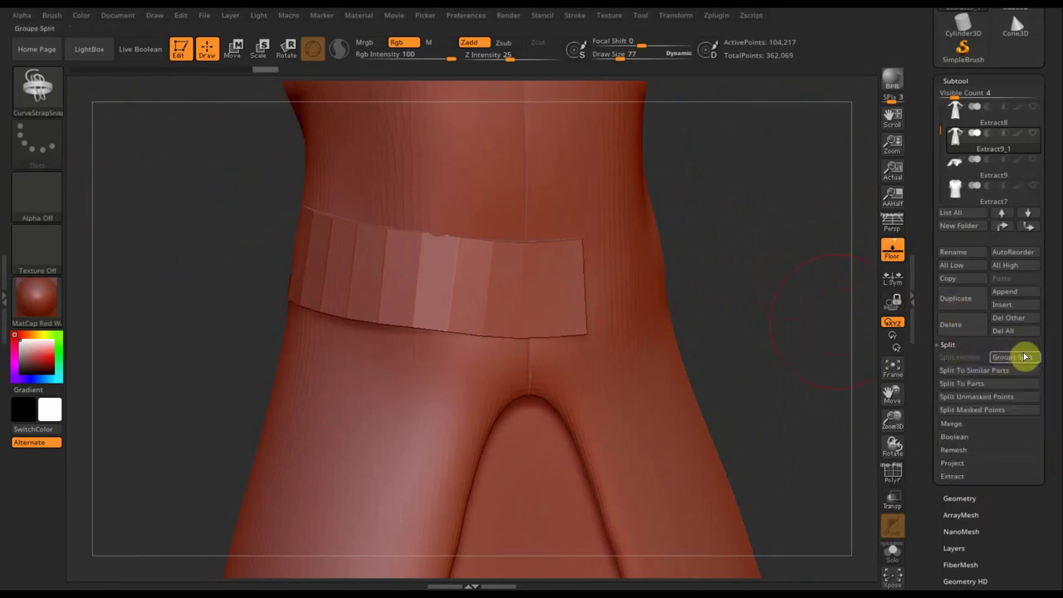
left_click(1009, 363)
left_click(834, 390)
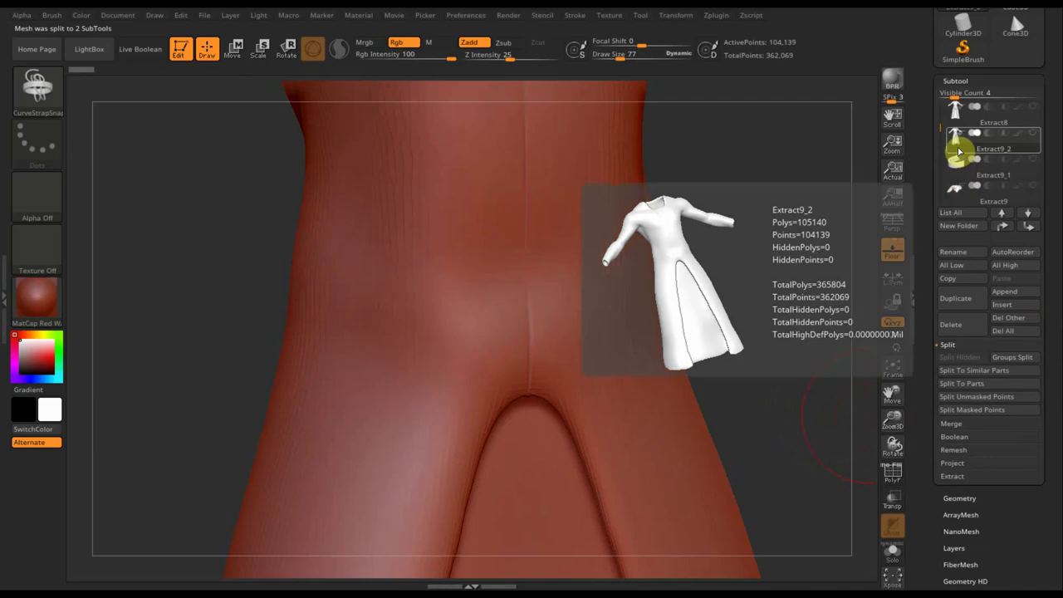
left_click(951, 327)
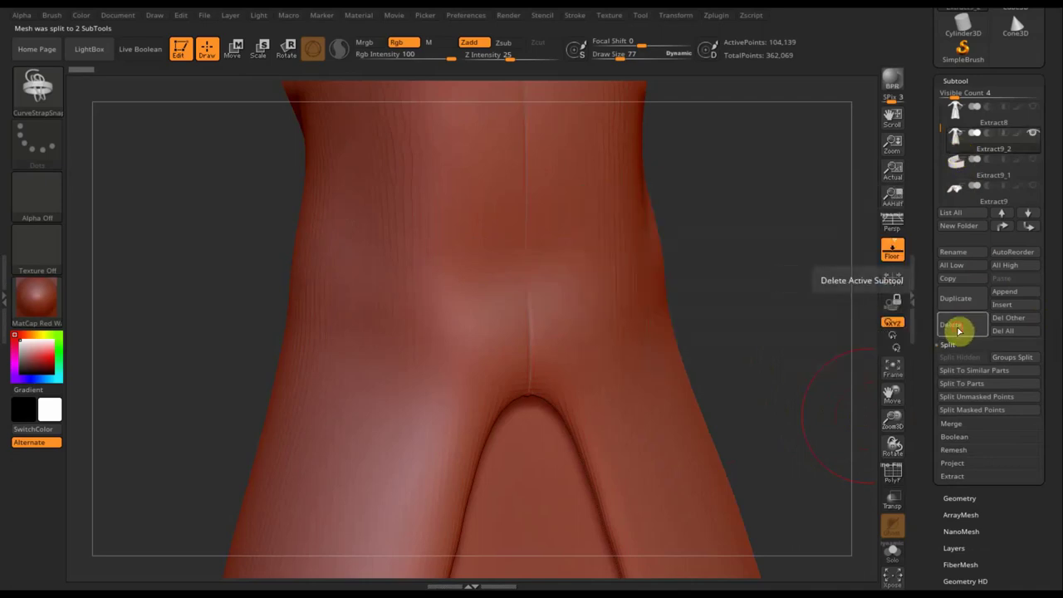
left_click(834, 357)
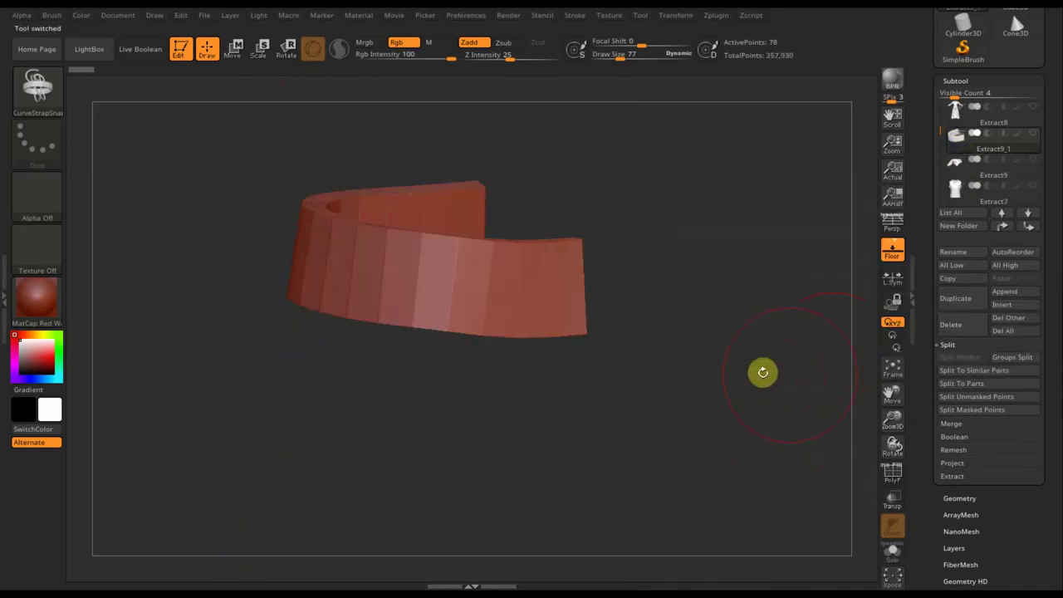
Show all subtools again, zoom out to the full figure, and set draw size 195.
left_click(1035, 136)
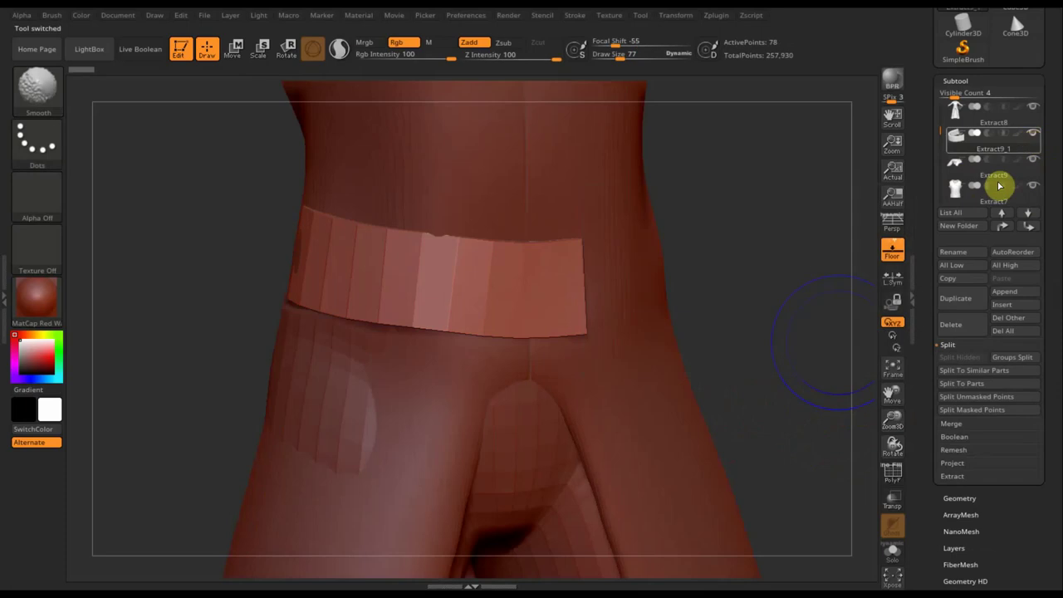
mouse_move(771, 341)
left_mouse_down("alt")
mouse_move(611, 324)
mouse_move(635, 330)
left_mouse_up("alt")
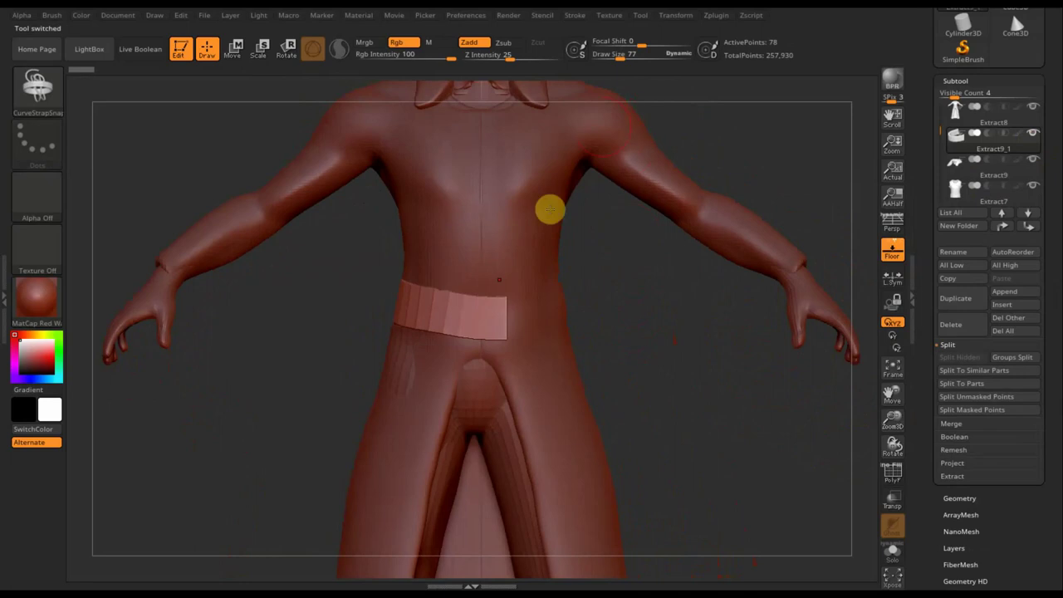
left_click_drag(622, 56, 636, 57)
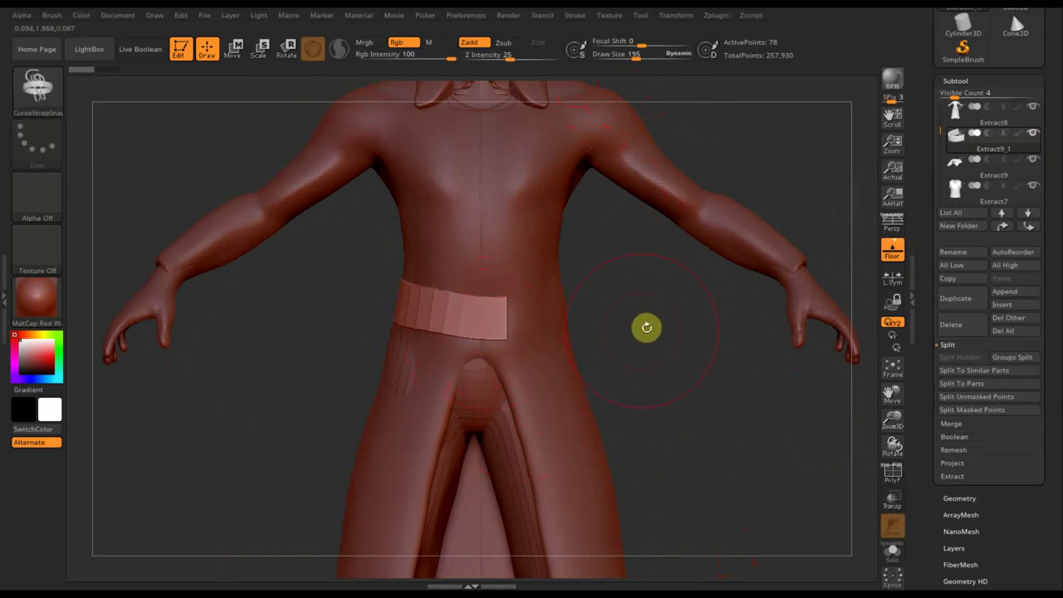
With the Move Topological brush, nudge the belt's left end into place.
left_click(40, 108)
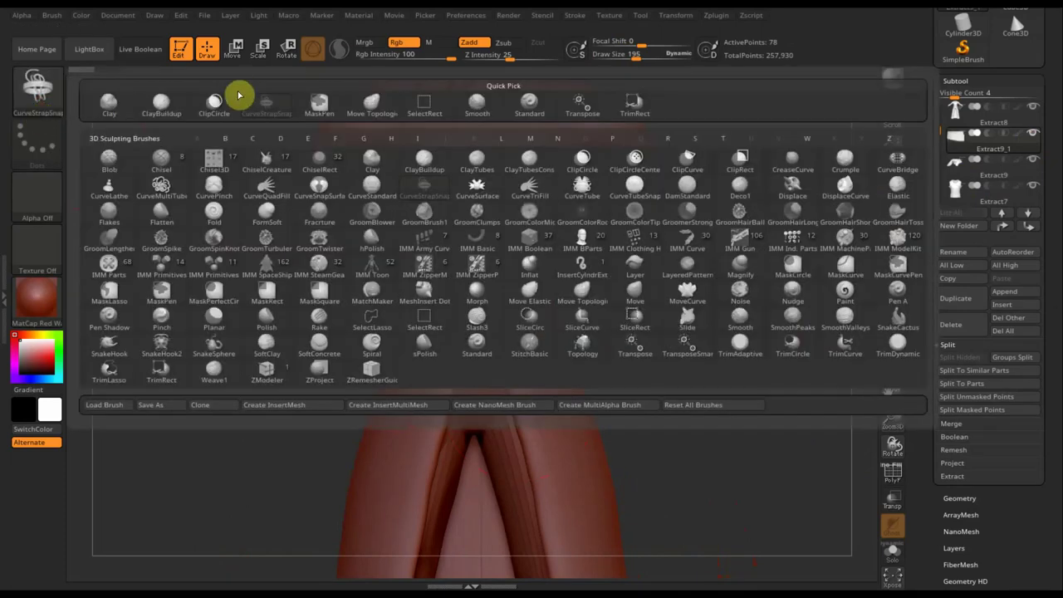
left_click(376, 108)
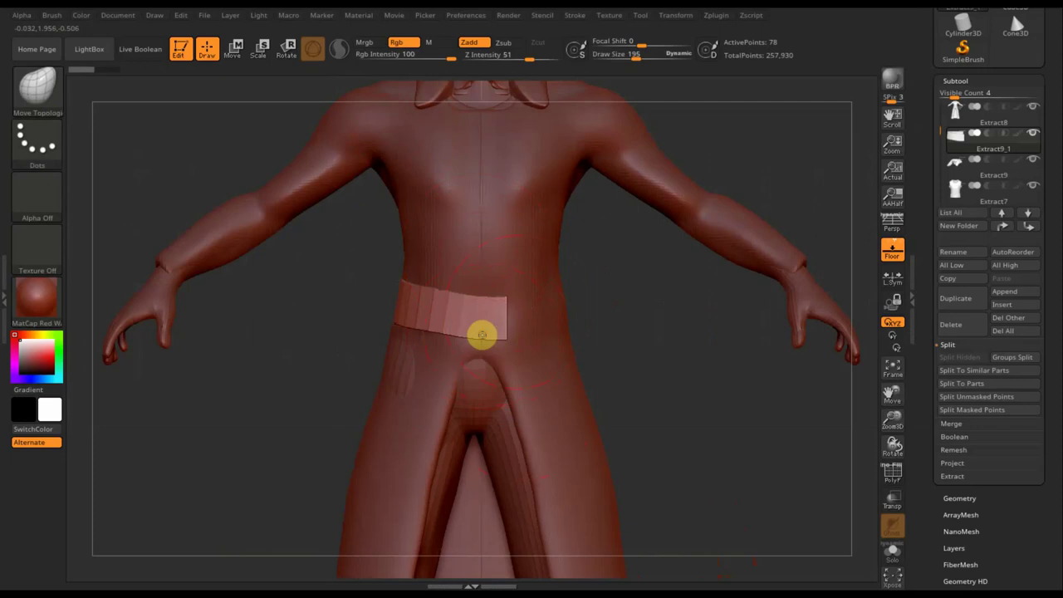
left_click_drag(482, 332, 426, 284)
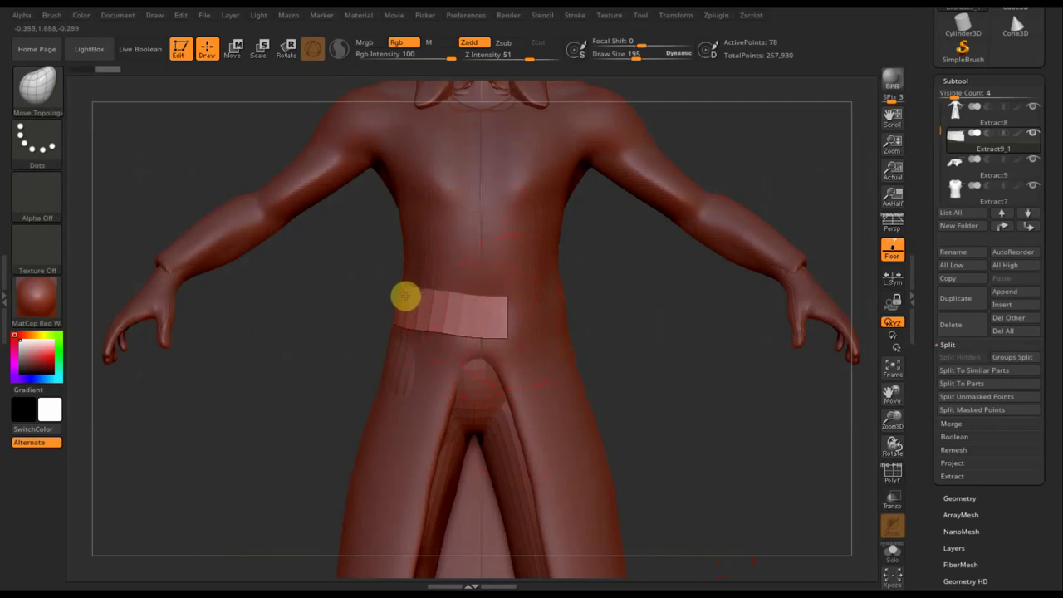
left_click_drag(405, 296, 425, 294)
mouse_move(643, 353)
left_mouse_down()
mouse_move(753, 368)
mouse_move(669, 363)
mouse_move(697, 369)
mouse_move(703, 398)
mouse_move(656, 387)
left_mouse_up()
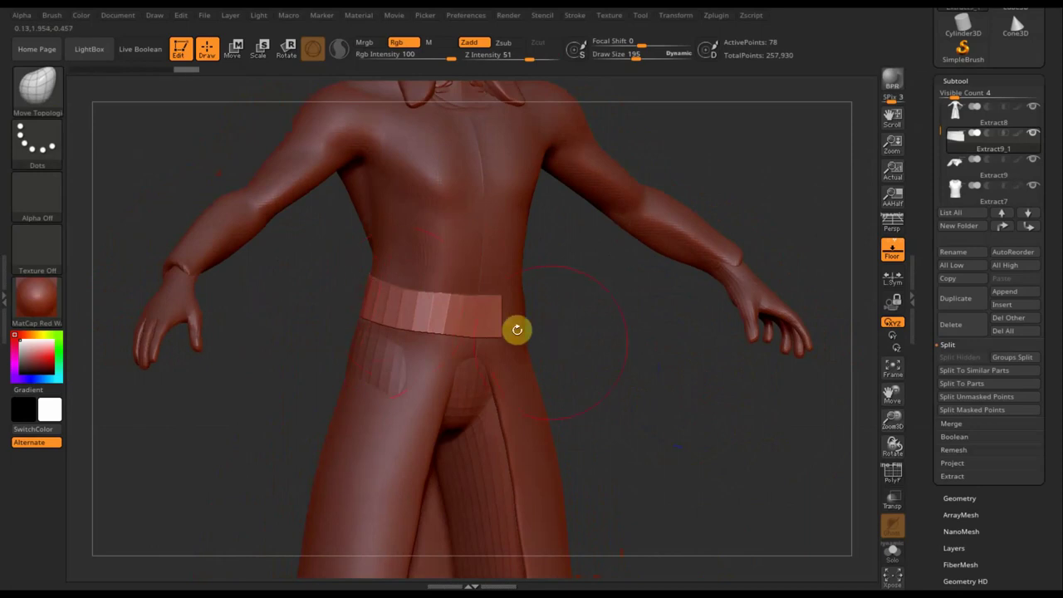
Mirror And Weld the belt so it wraps both sides, then frame the model from the front.
left_click(957, 499)
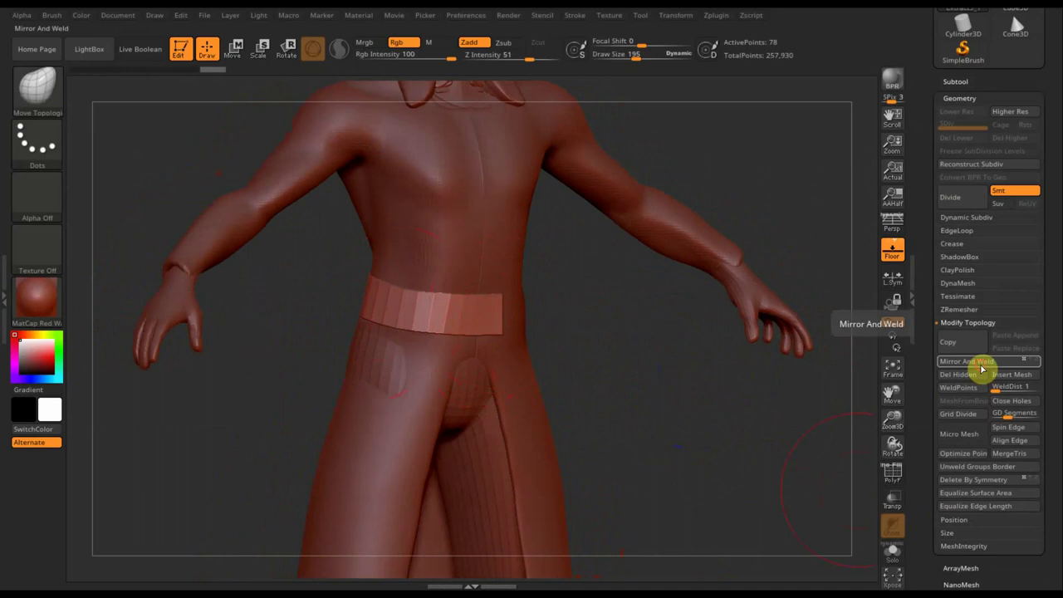
left_click(981, 369)
mouse_move(729, 435)
left_mouse_down()
mouse_move(733, 517)
mouse_move(691, 380)
mouse_move(714, 420)
left_mouse_up()
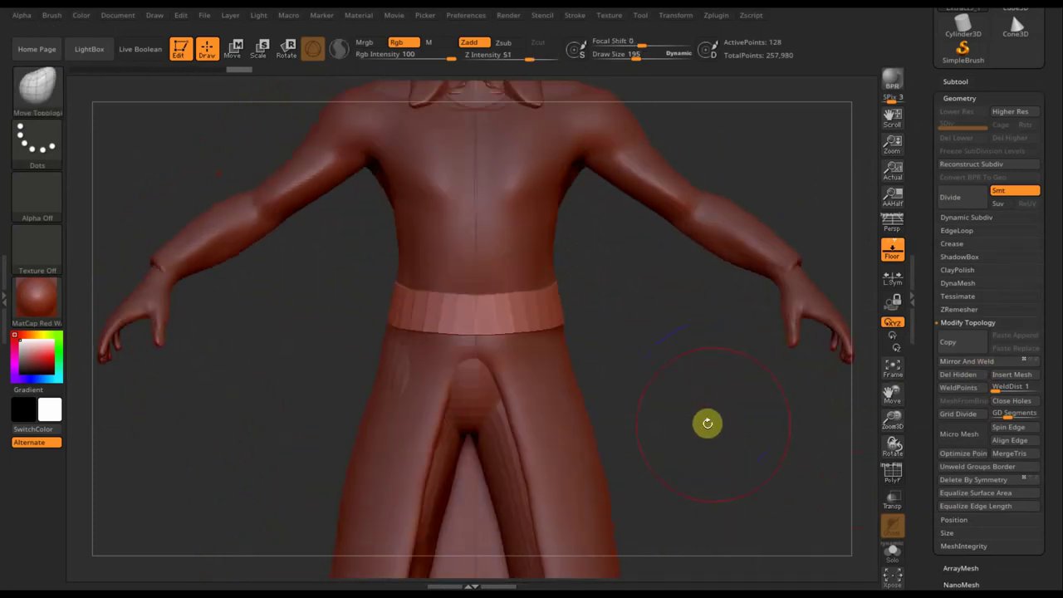
key("f")
mouse_move(672, 358)
left_mouse_down()
mouse_move(712, 482)
mouse_move(709, 446)
left_mouse_up()
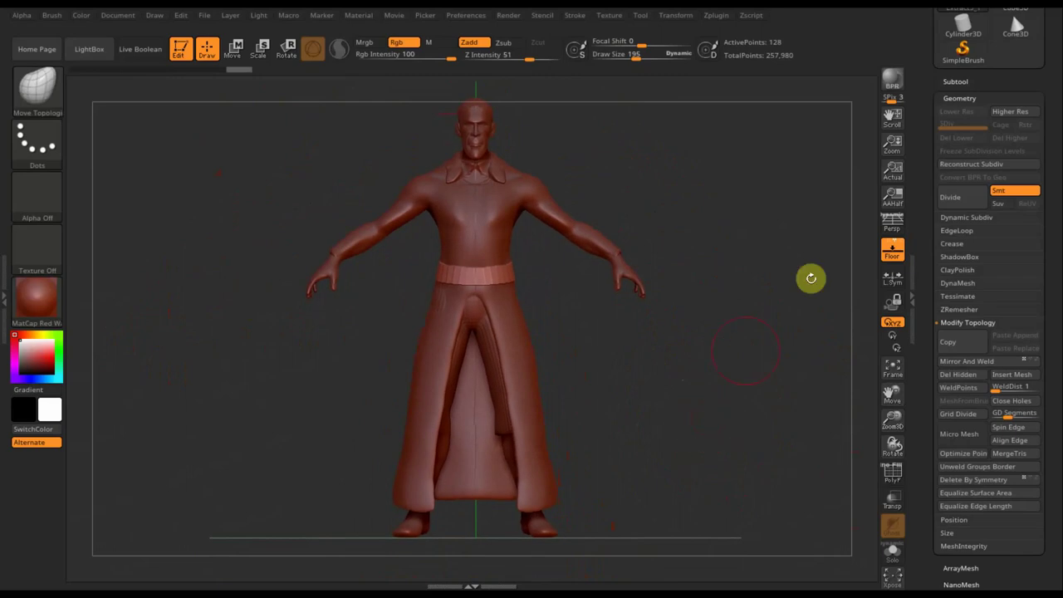
Make the base body тело базис the active subtool.
left_click(955, 80)
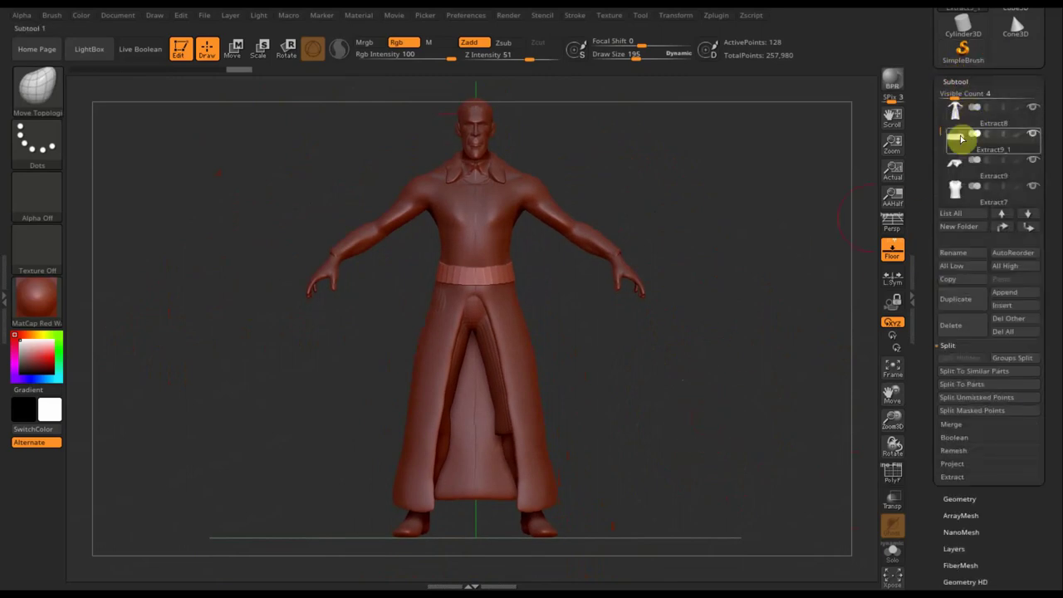
key("n")
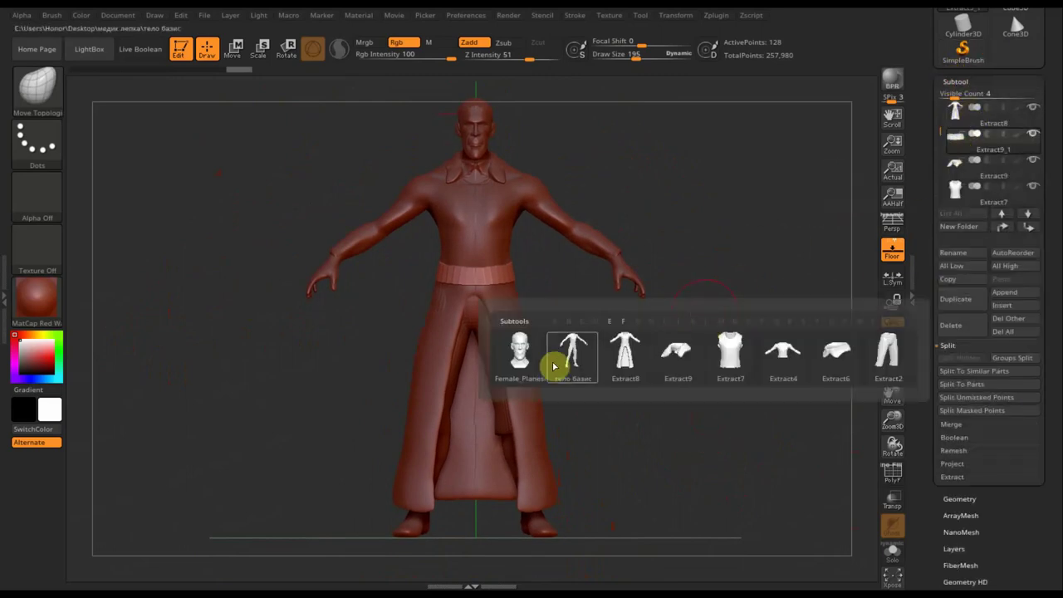
left_click(566, 362)
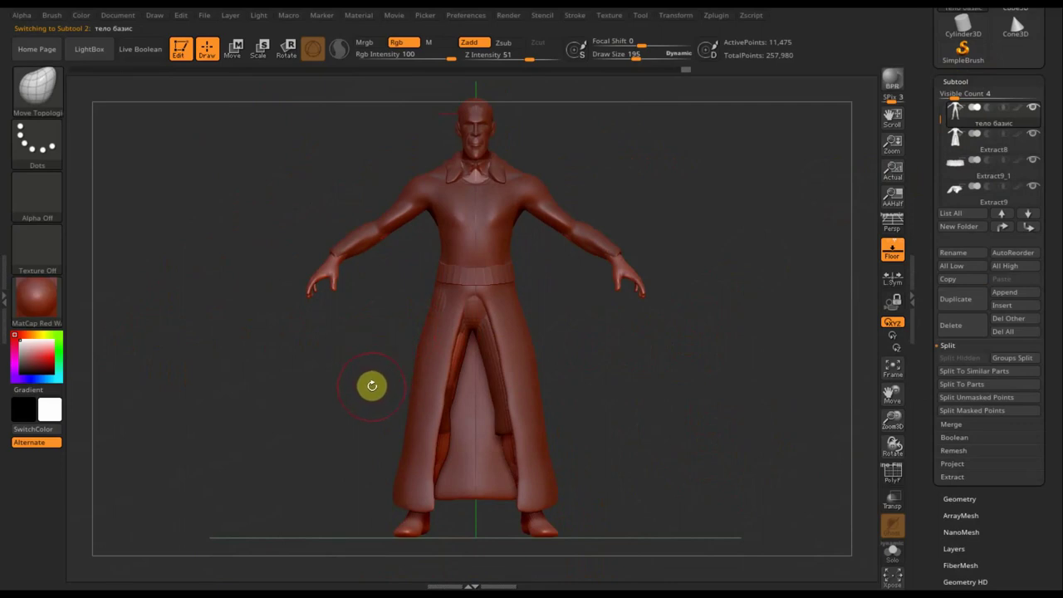
Clear the body's existing mask, zoom to the arm, and set the brush size to 65.
key("ctrl")
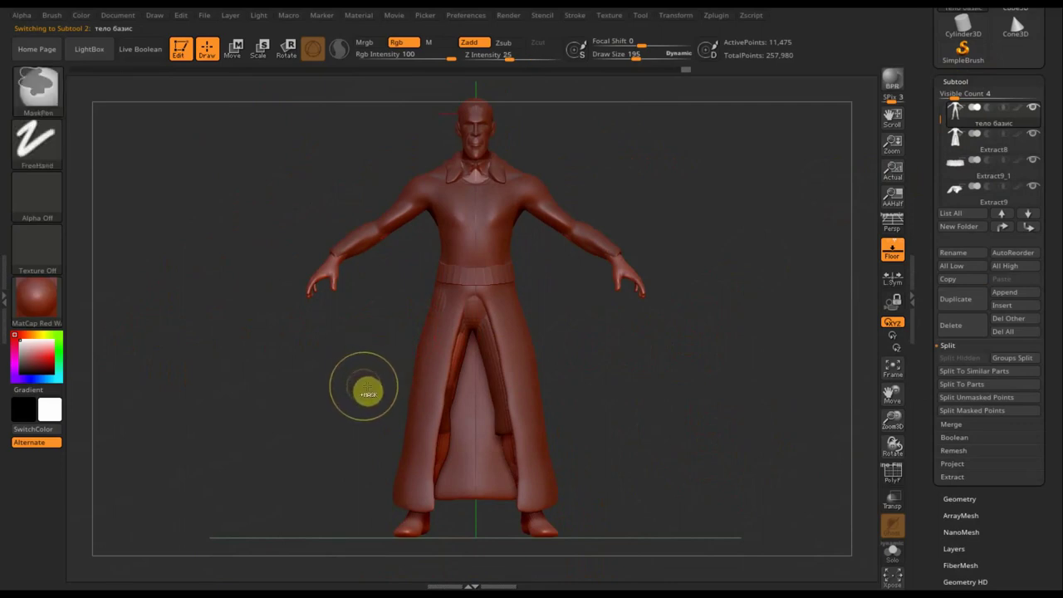
left_click_drag(363, 382, 280, 268, "ctrl")
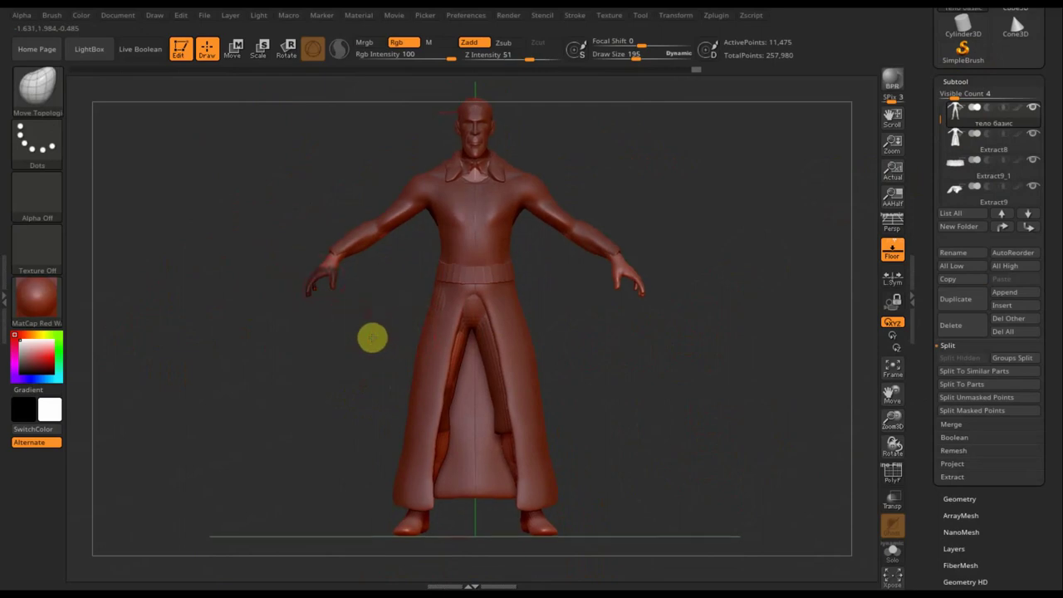
right_click_drag(366, 313, 396, 431, "alt")
right_click_drag(244, 313, 354, 375)
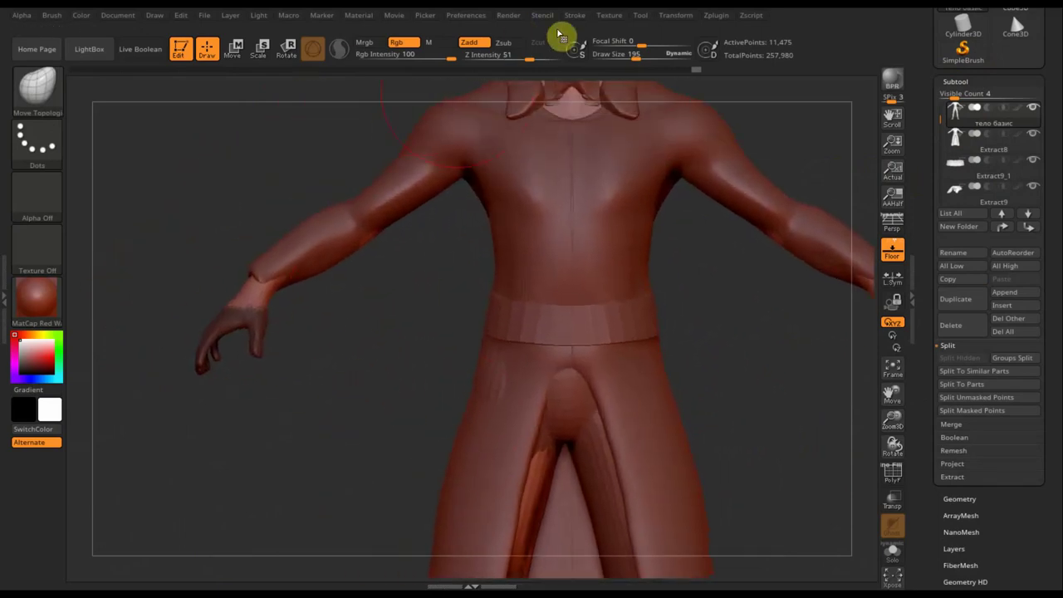
left_click_drag(636, 53, 622, 60)
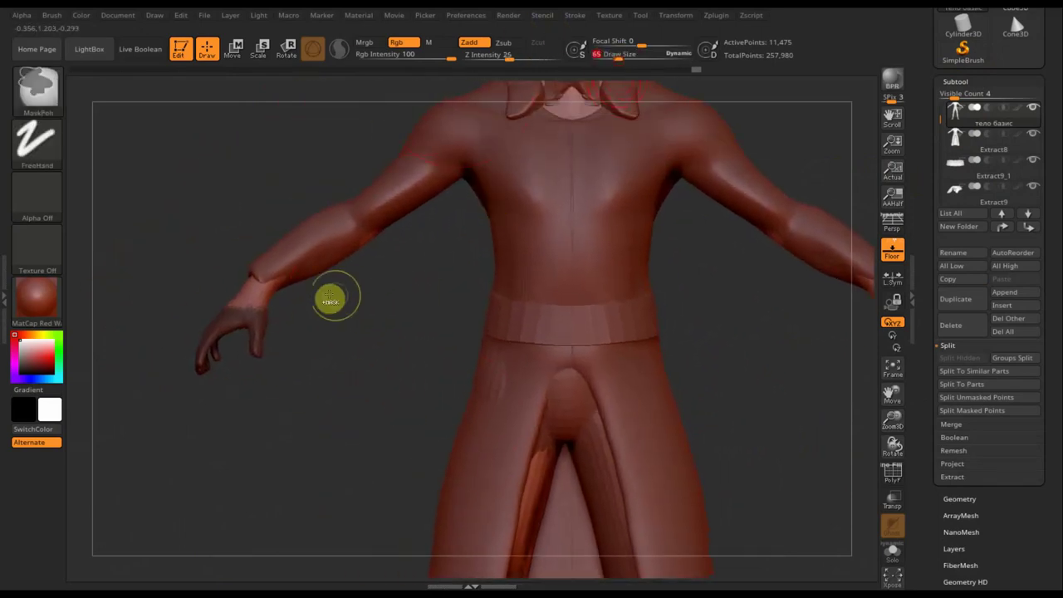
left_click_drag(249, 280, 258, 289, "ctrl")
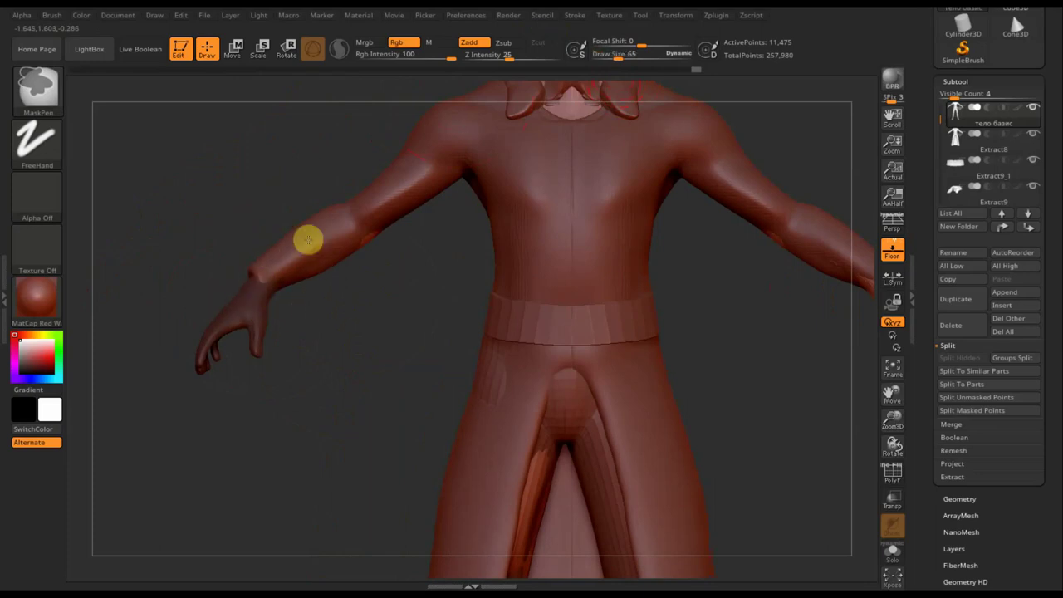
mouse_move(353, 287)
left_mouse_down()
mouse_move(388, 335)
mouse_move(438, 339)
mouse_move(571, 280)
left_mouse_up()
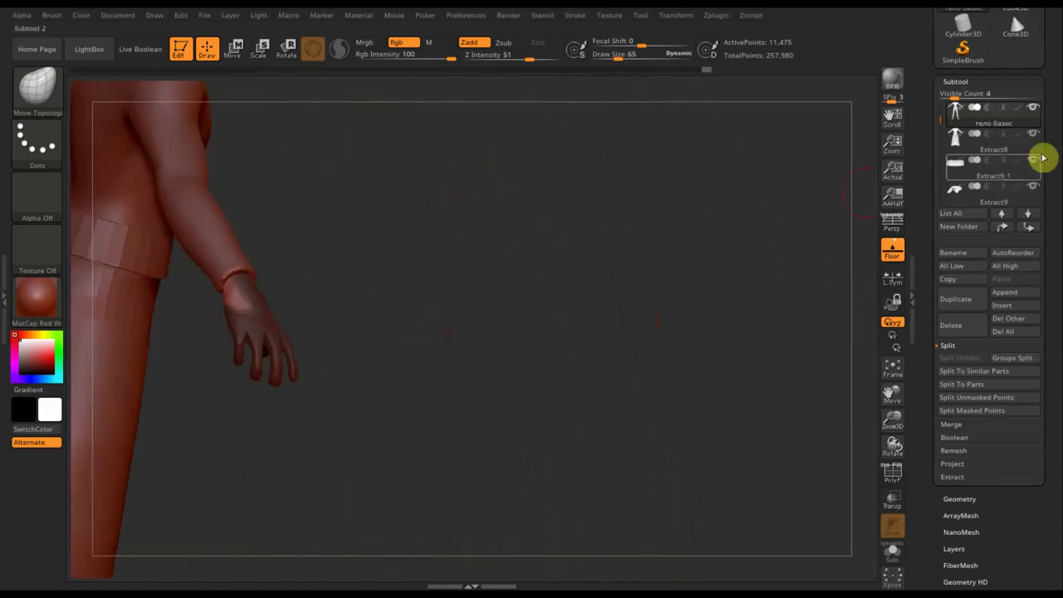
Hide the other subtools and mask the forearm and hand.
key("ctrl")
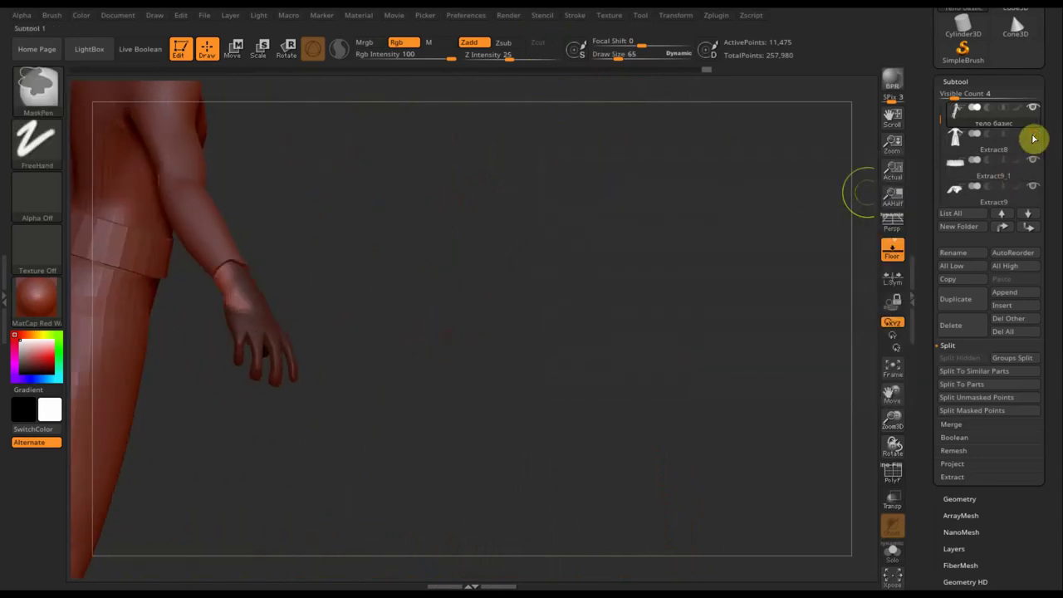
key("shift")
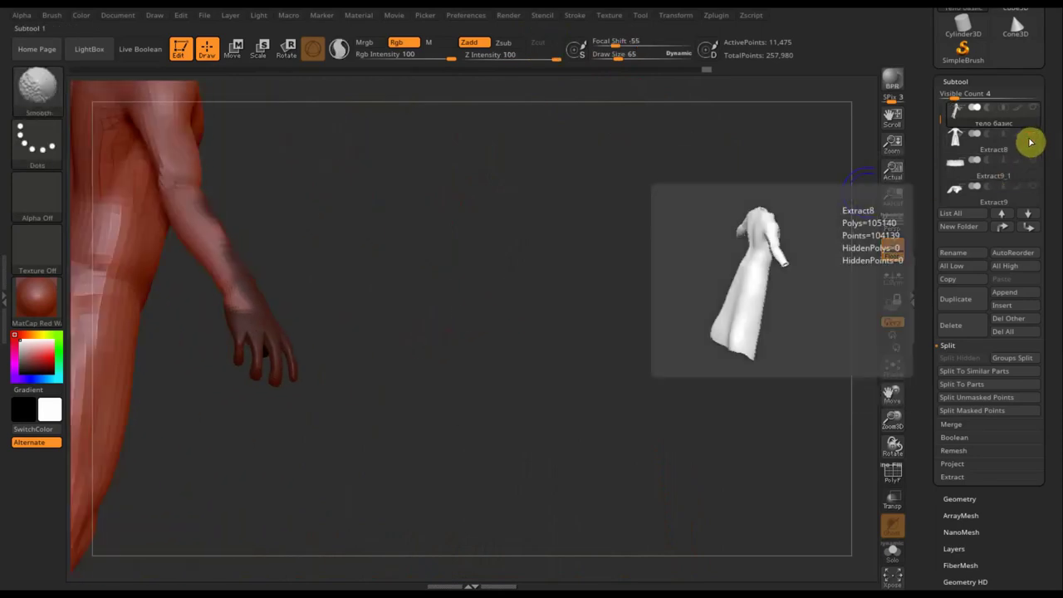
mouse_move(230, 211)
left_mouse_down("ctrl")
mouse_move(185, 233)
mouse_move(239, 228)
mouse_move(235, 310)
mouse_move(304, 289)
mouse_move(244, 273)
mouse_move(238, 261)
mouse_move(268, 219)
mouse_move(355, 192)
mouse_move(393, 246)
mouse_move(397, 223)
left_mouse_up("ctrl")
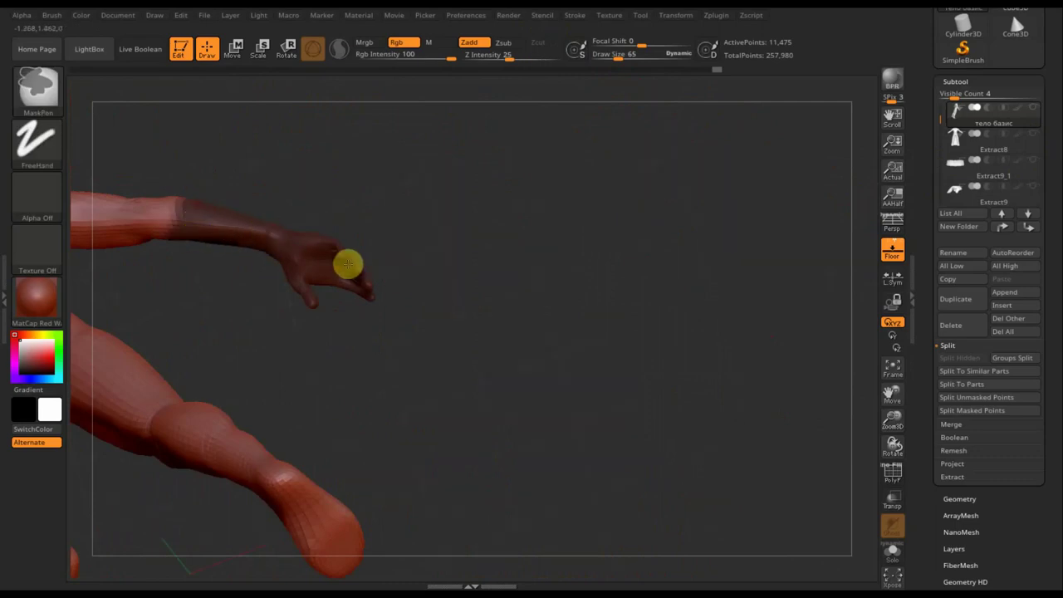
mouse_move(323, 244)
left_mouse_down()
mouse_move(374, 316)
mouse_move(368, 349)
mouse_move(419, 316)
mouse_move(527, 325)
mouse_move(556, 342)
mouse_move(581, 307)
mouse_move(591, 328)
mouse_move(638, 353)
mouse_move(607, 290)
mouse_move(631, 394)
left_mouse_up()
Duplicate the base body and isolate its forearm and hand polygroup.
left_click(894, 286)
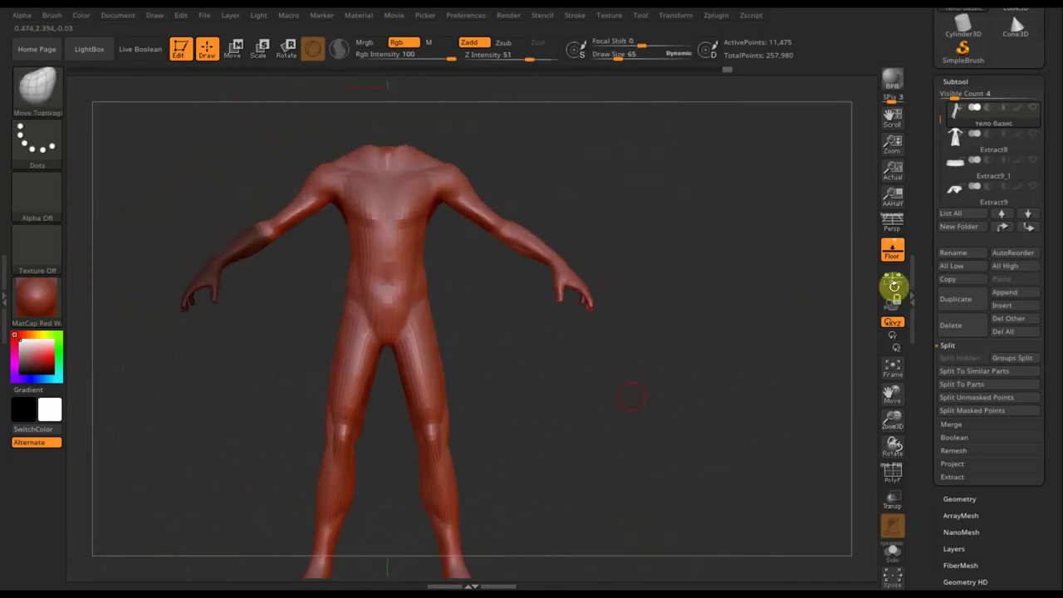
left_click(957, 299)
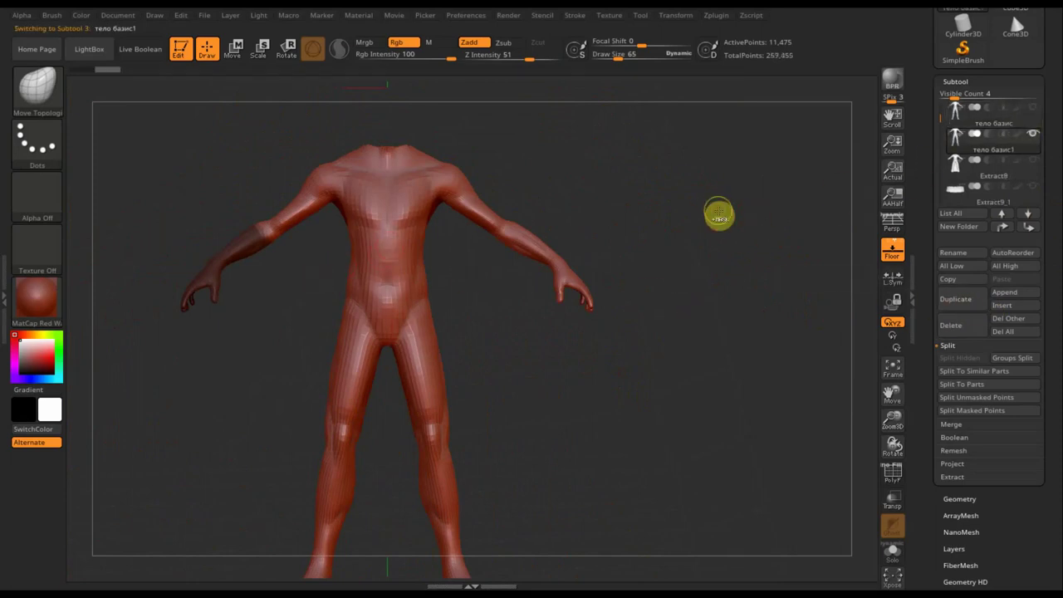
key("ctrl+shift")
left_click(218, 264, "ctrl+shift")
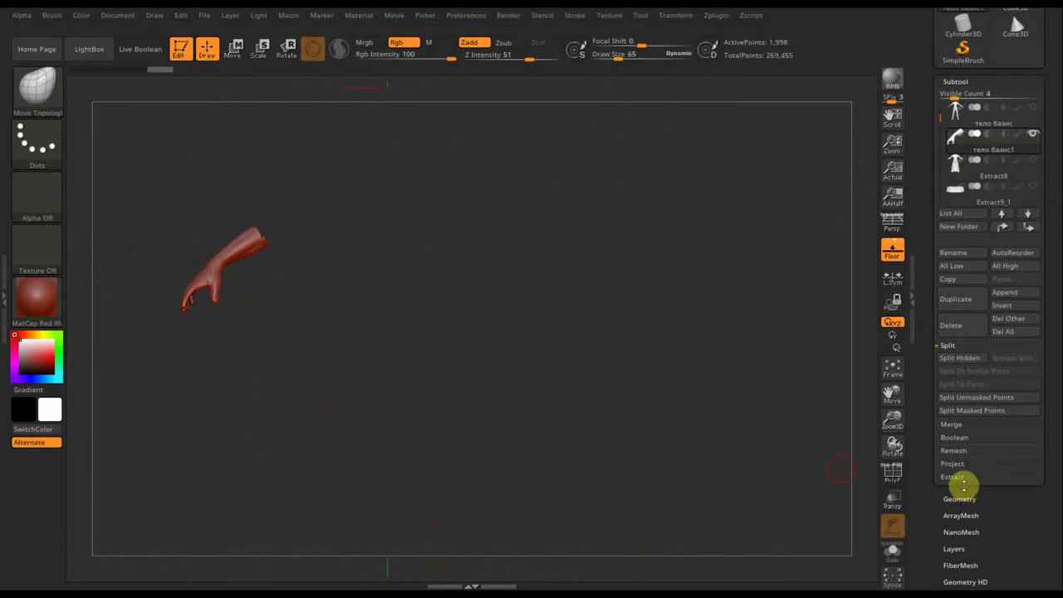
Delete the hidden geometry with Del Hidden, leaving a 1,998-point forearm and hand.
left_click(959, 499)
left_click(968, 375)
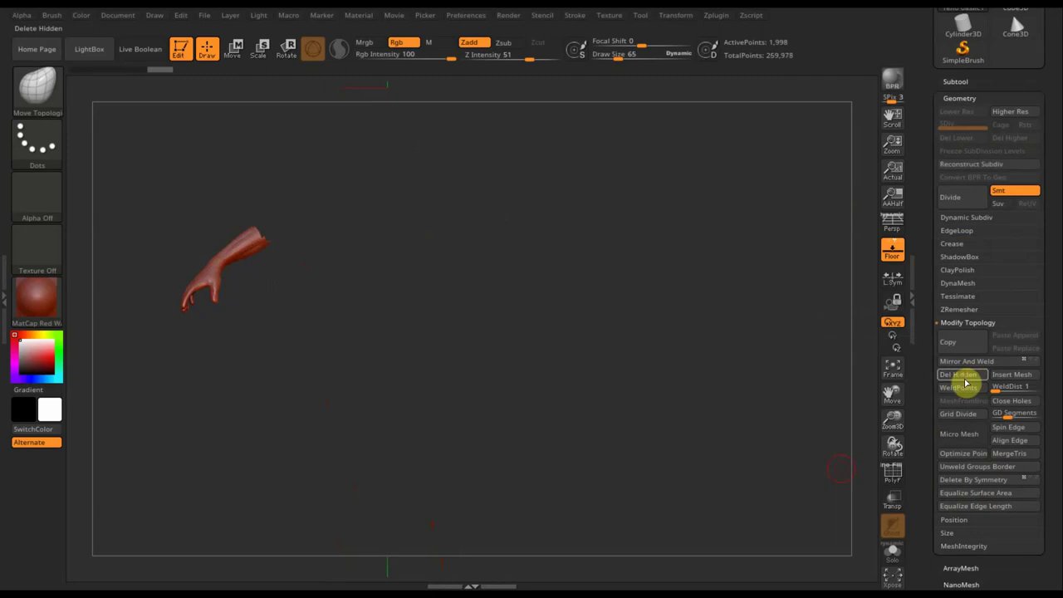
scroll(1048, 399, "down", 1)
scroll(1046, 349, "down", 4)
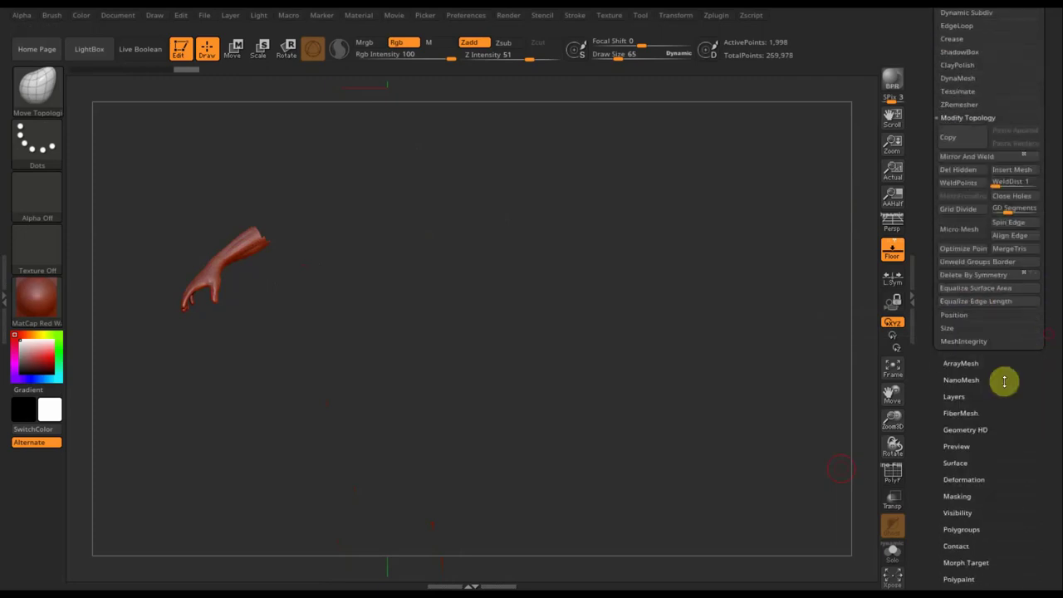
scroll(1014, 397, "down", 1)
scroll(993, 387, "down", 2)
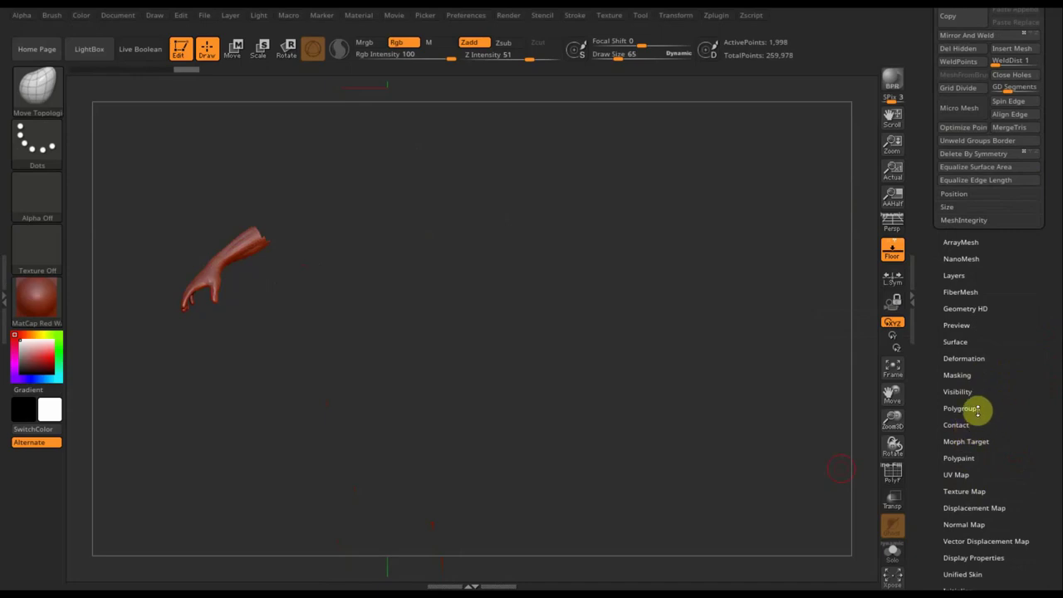
left_click(963, 358)
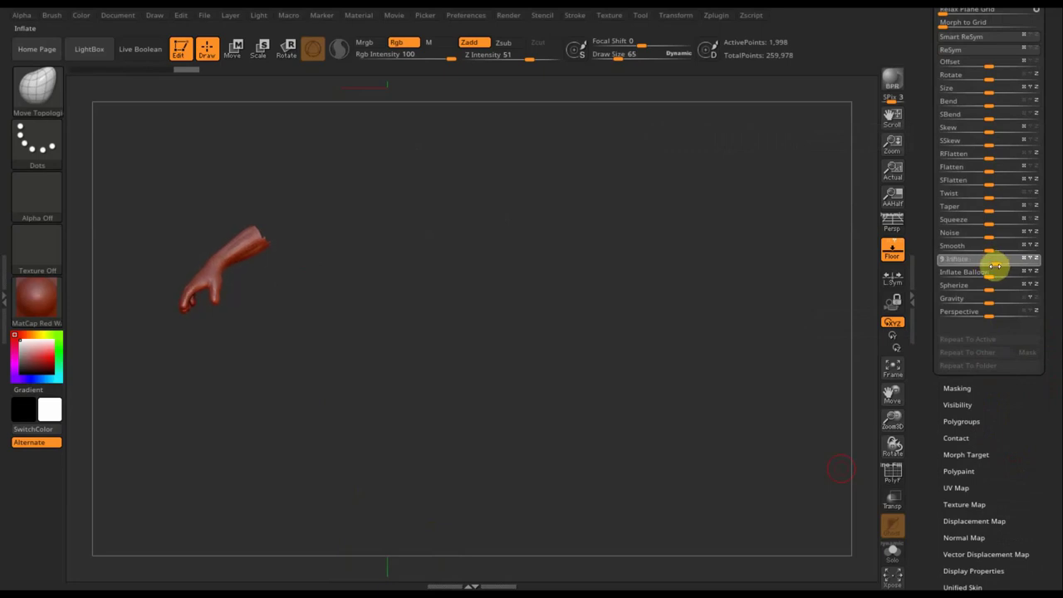
mouse_move(586, 268)
left_mouse_down()
mouse_move(665, 278)
mouse_move(568, 277)
left_mouse_up()
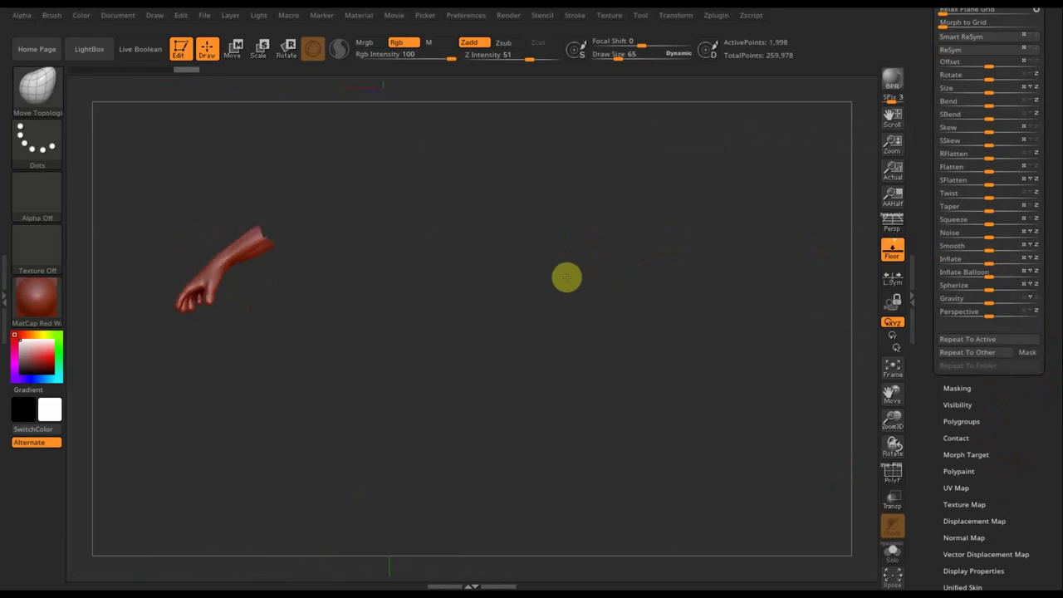
Shift the hand with Transpose Move and make the full body subtool visible again.
left_click(234, 52)
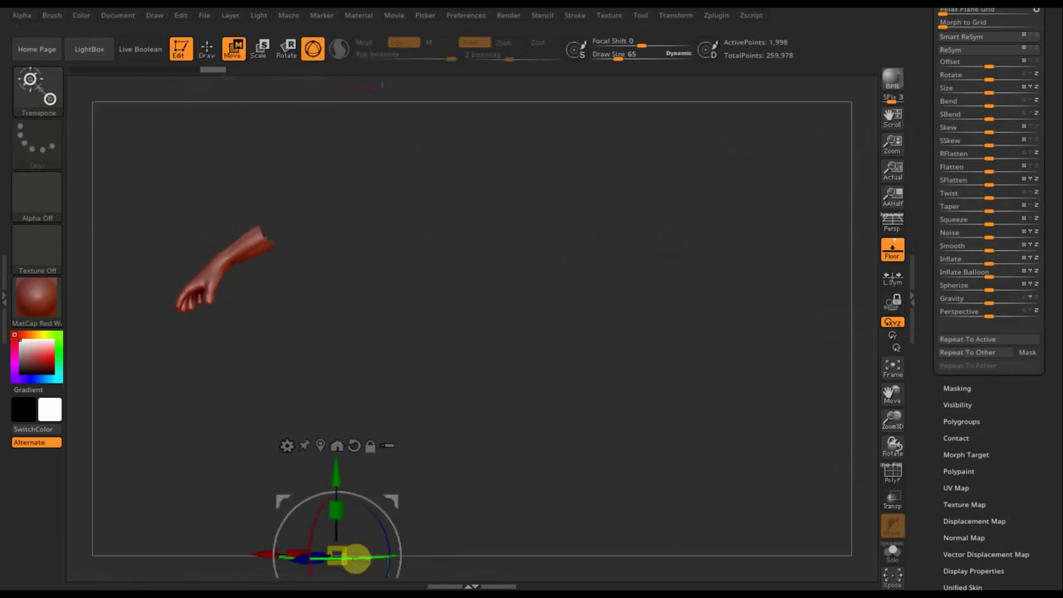
left_click_drag(343, 551, 336, 553)
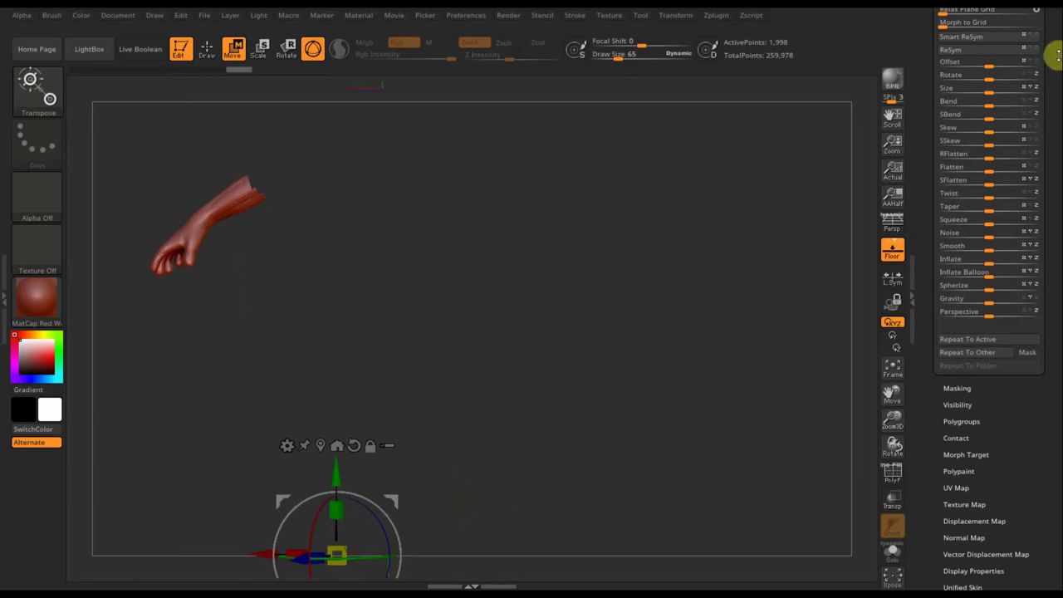
scroll(1049, 211, "up", 5)
scroll(976, 293, "up", 3)
left_click(952, 256)
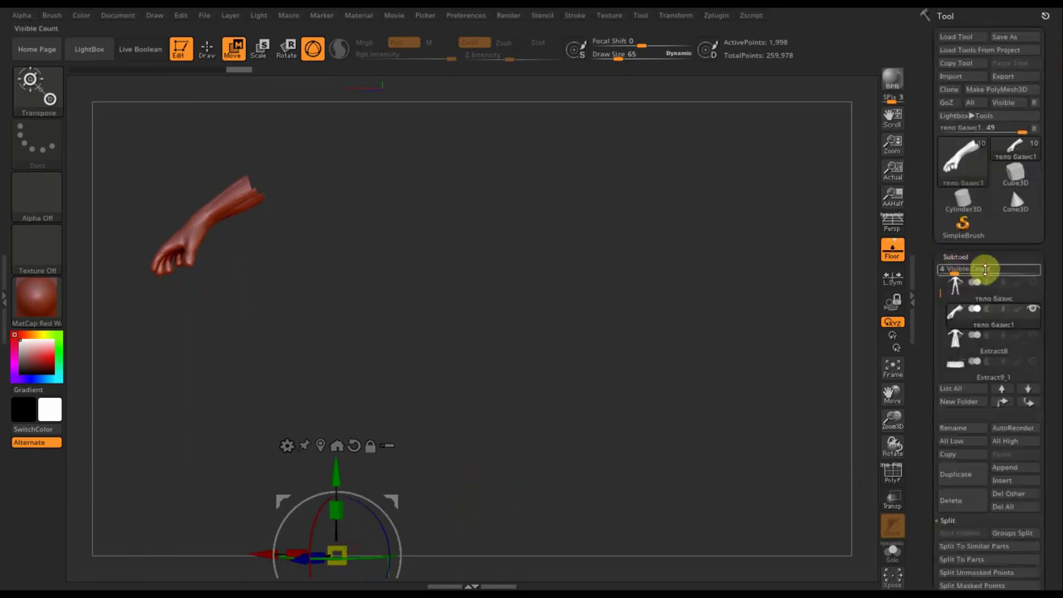
left_click(1034, 284)
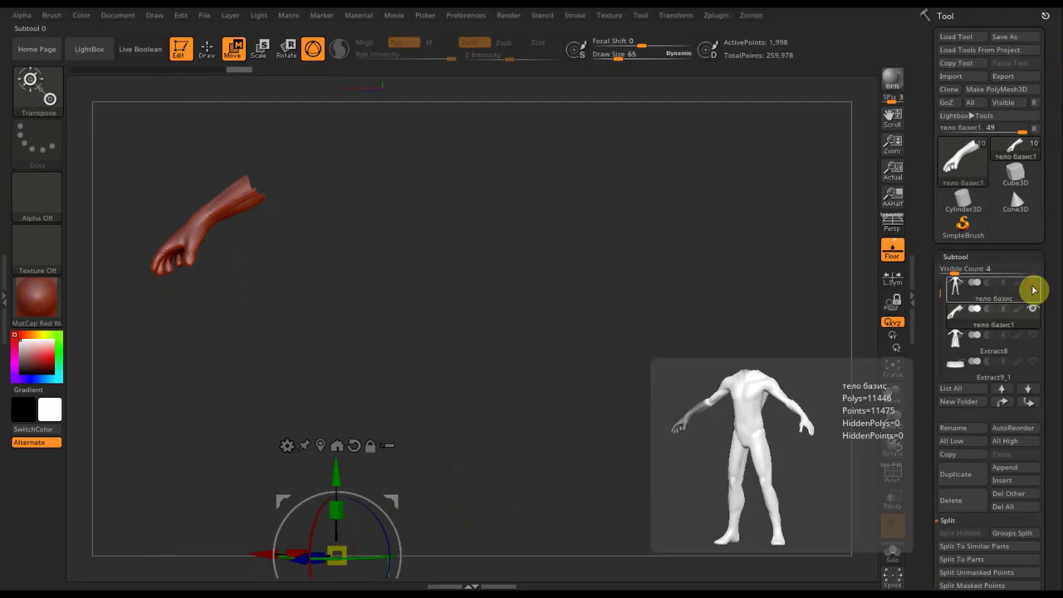
Align the separate hand to the wrist of the arm on the view's left, checking from several angles.
left_click(207, 50)
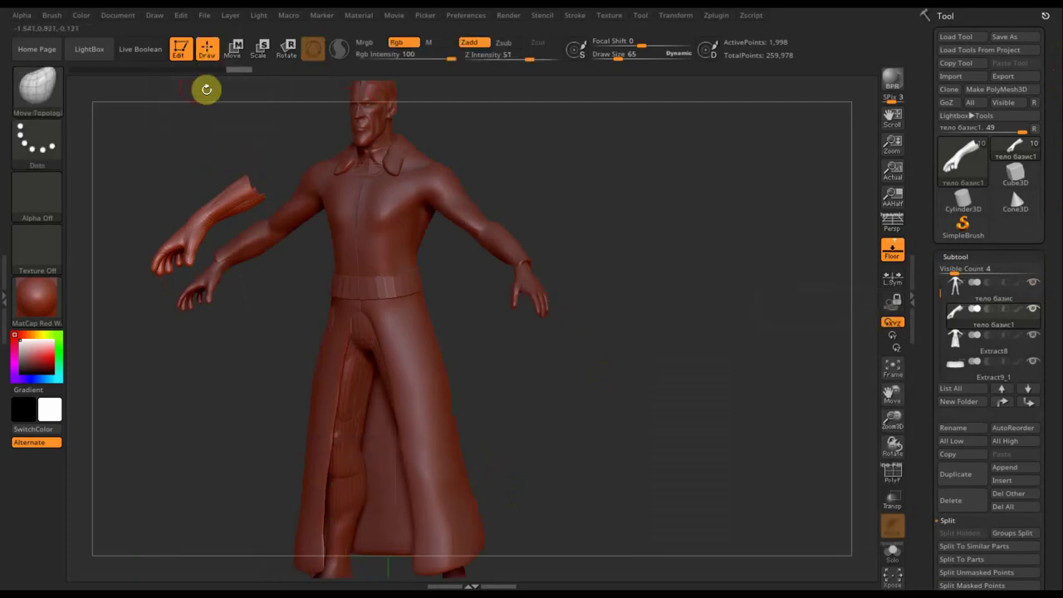
left_click(234, 48)
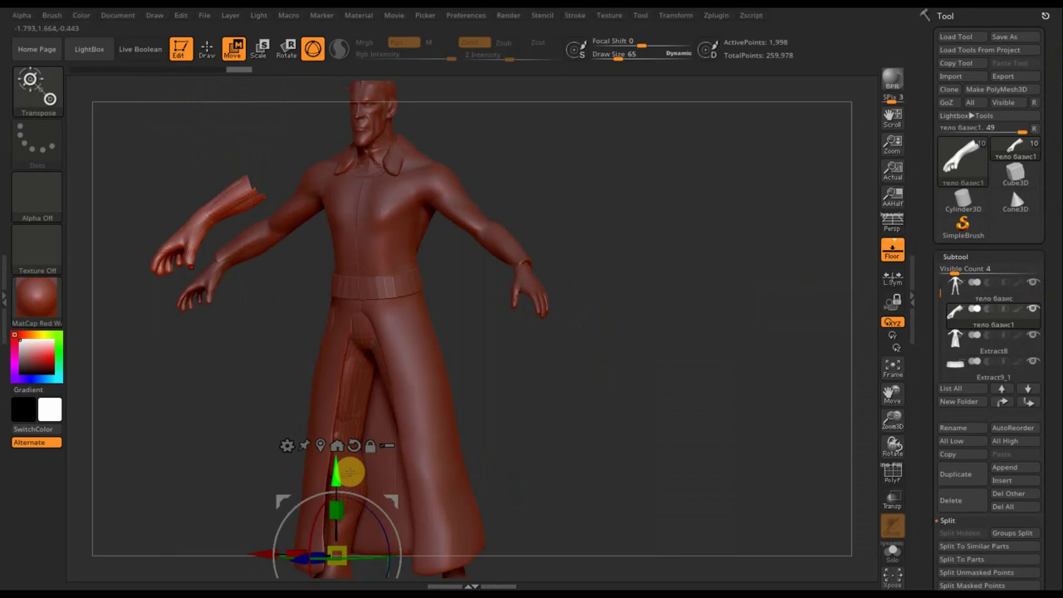
left_click_drag(612, 448, 705, 306, "alt")
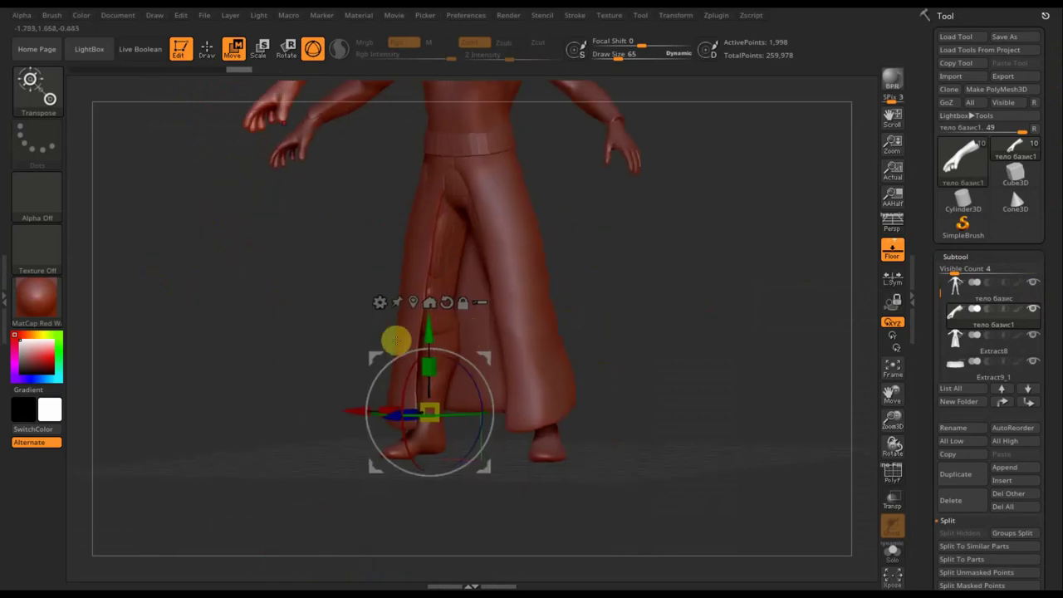
left_click_drag(429, 332, 448, 383)
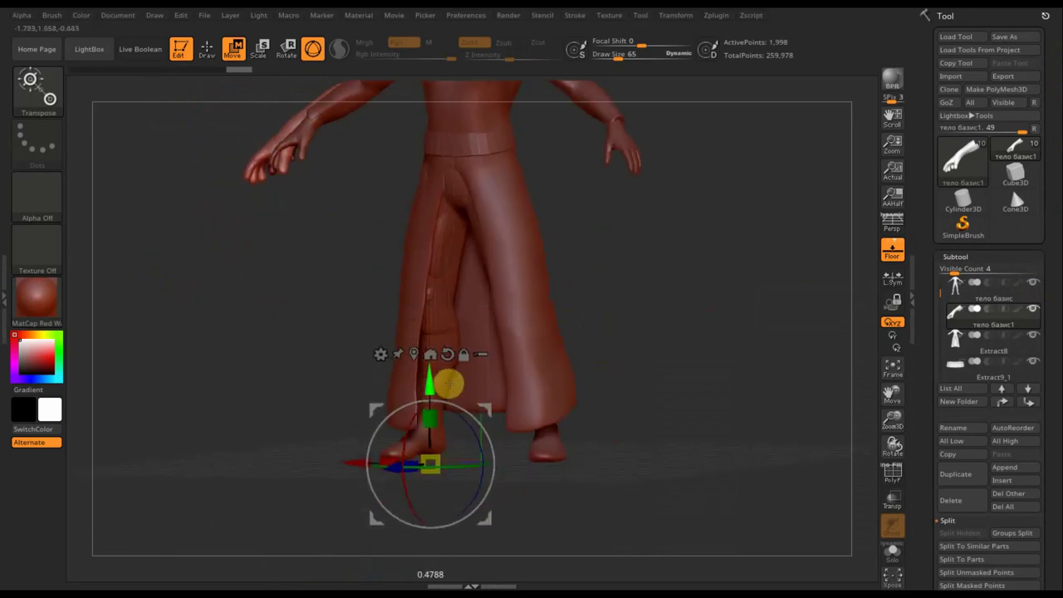
mouse_move(615, 315)
left_mouse_down()
mouse_move(686, 347)
mouse_move(635, 349)
left_mouse_up()
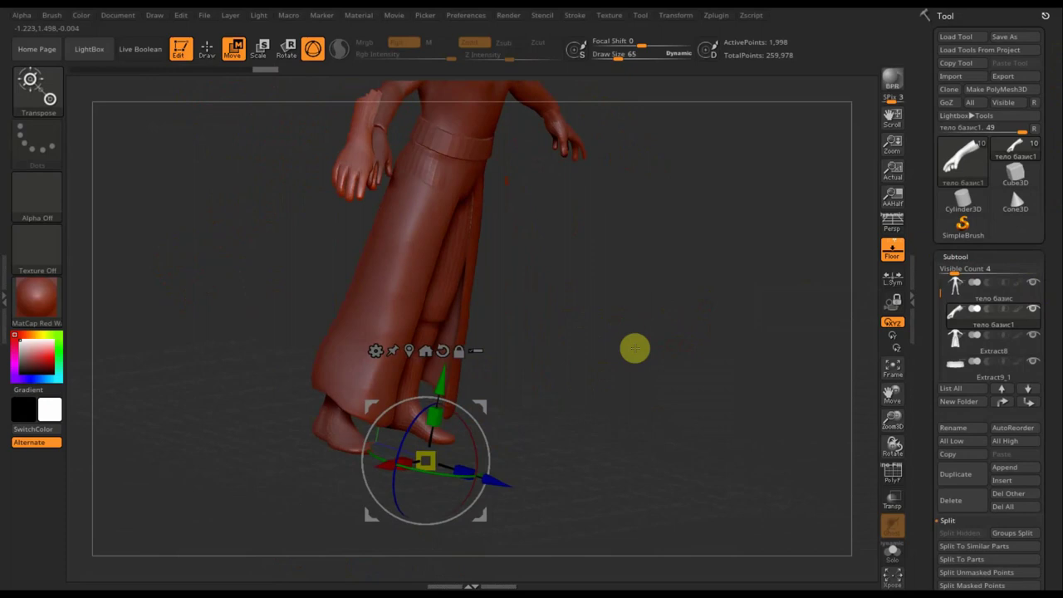
left_click_drag(480, 404, 495, 402)
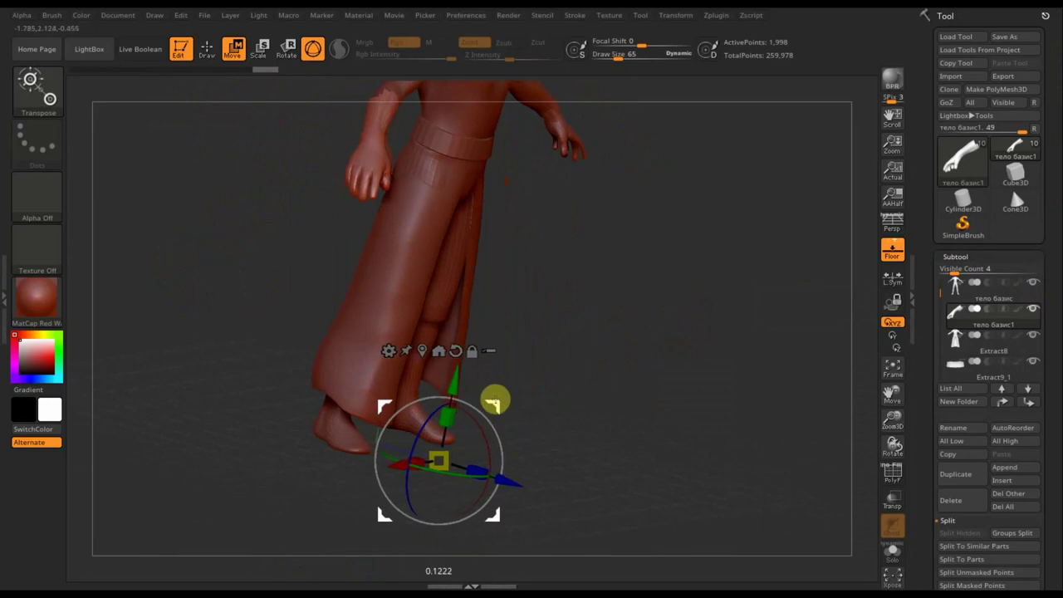
left_click_drag(556, 376, 636, 365)
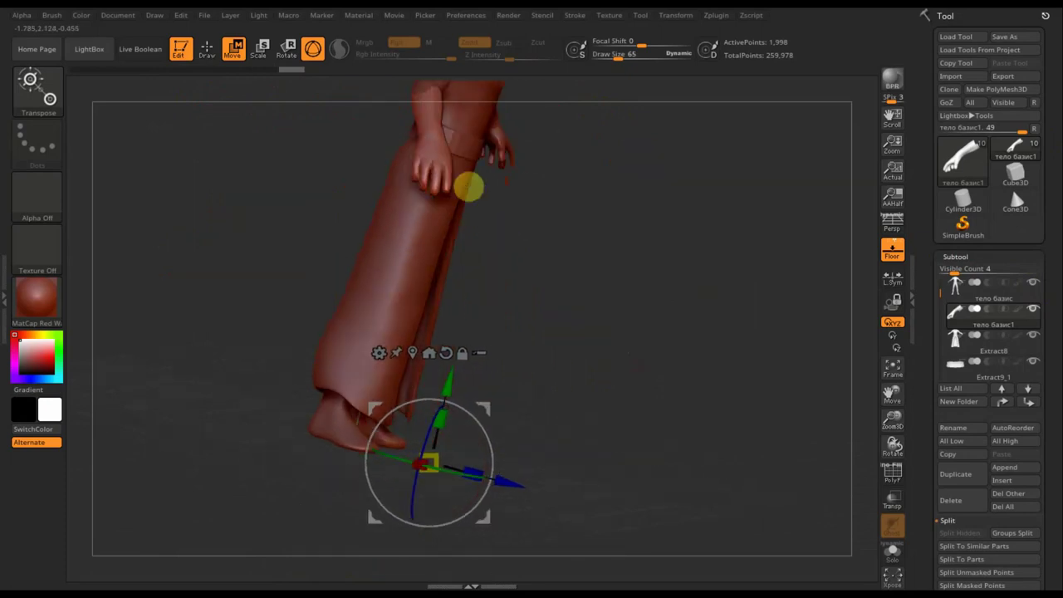
mouse_move(611, 283)
left_mouse_down()
mouse_move(698, 296)
mouse_move(646, 313)
left_mouse_up()
left_click_drag(382, 409, 375, 407)
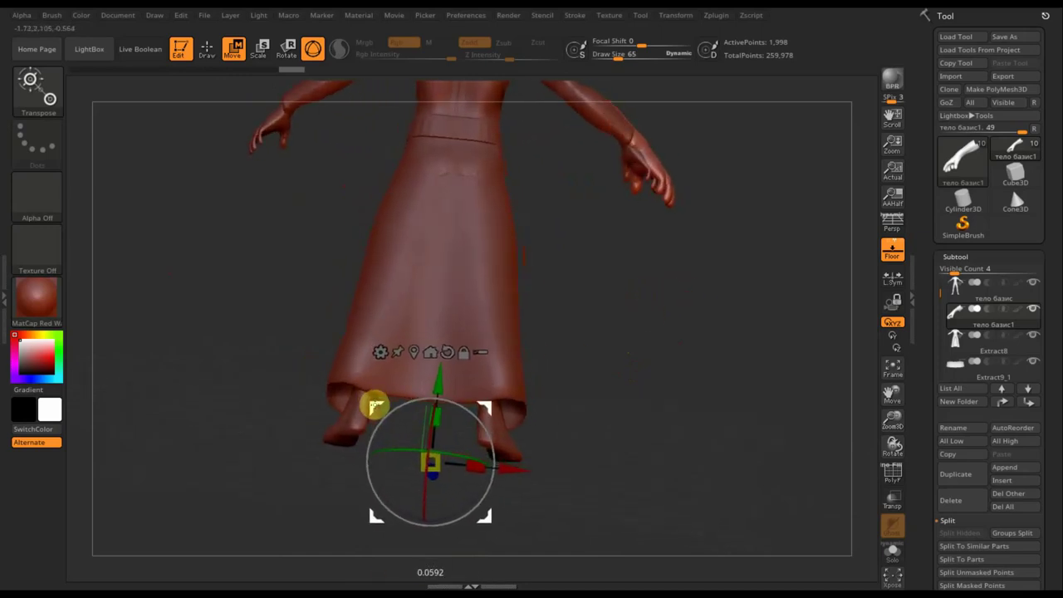
mouse_move(506, 380)
left_mouse_down()
mouse_move(606, 396)
mouse_move(517, 381)
left_mouse_up()
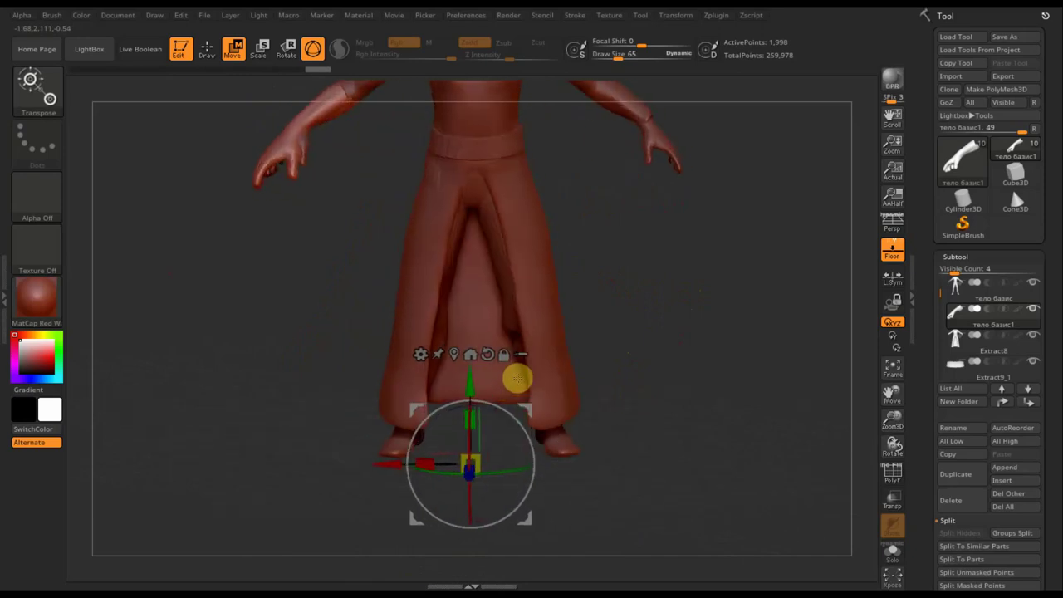
left_click_drag(641, 313, 635, 407, "alt")
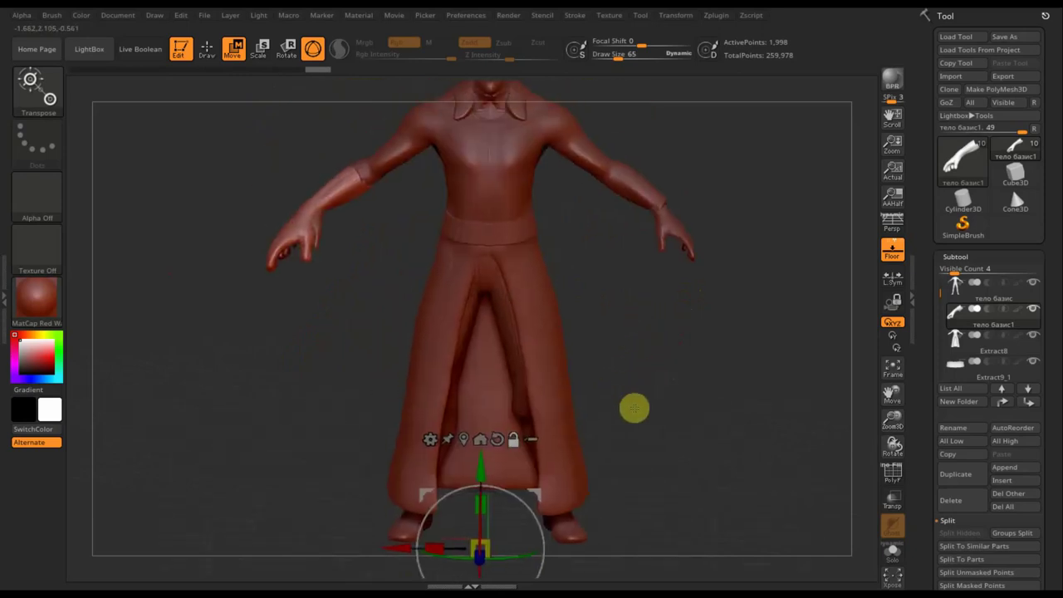
left_click_drag(540, 491, 548, 486)
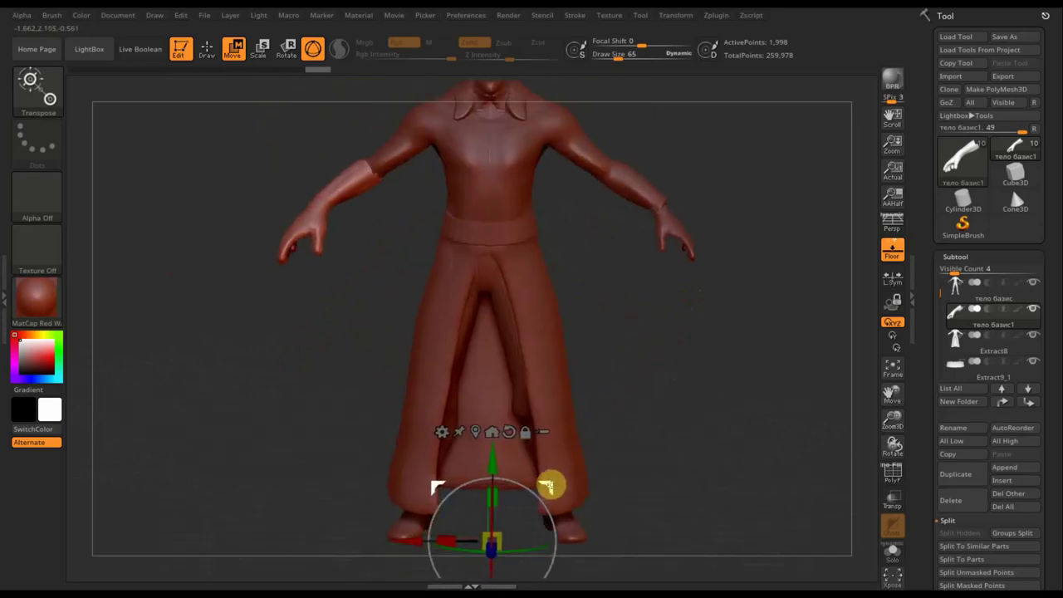
mouse_move(627, 446)
left_mouse_down()
mouse_move(761, 456)
mouse_move(634, 404)
mouse_move(690, 399)
left_mouse_up()
Activate the base body, hide the coat, and hide the body's left hand.
left_click(965, 297)
left_click(1031, 287)
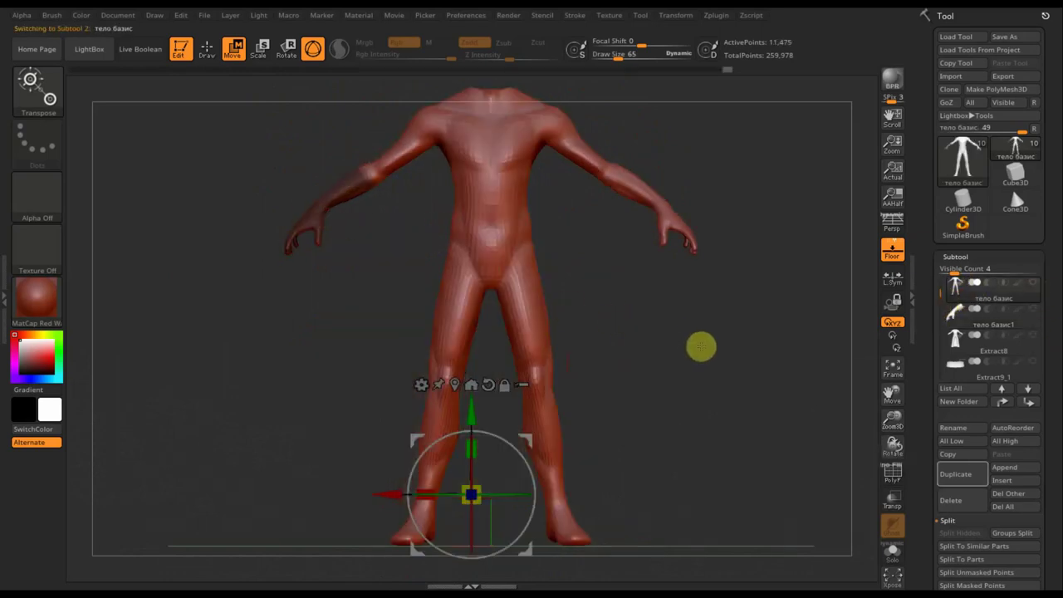
key("ctrl")
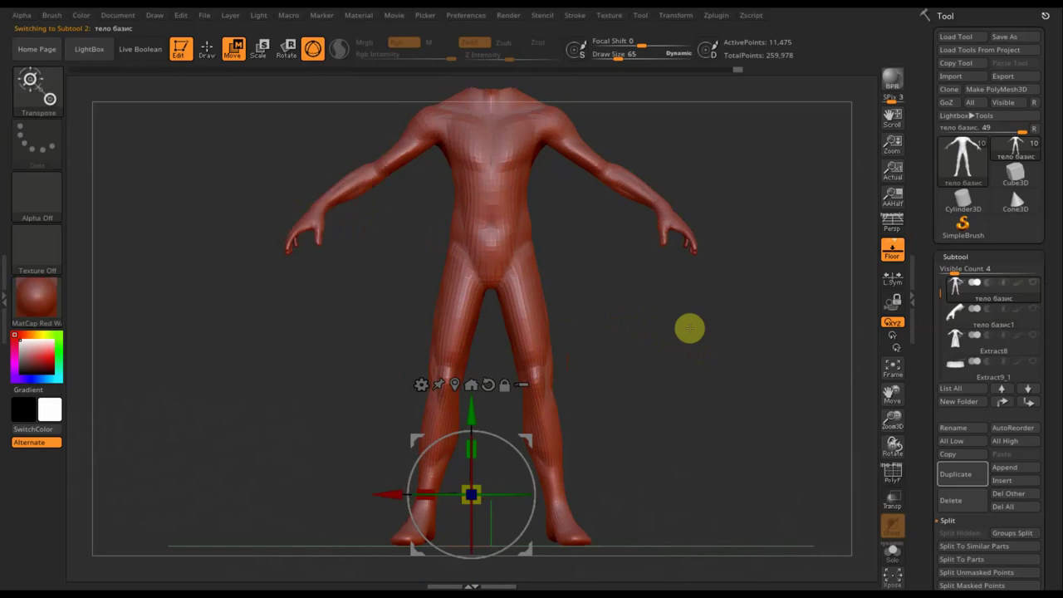
key("ctrl+shift")
key("ctrl+shift")
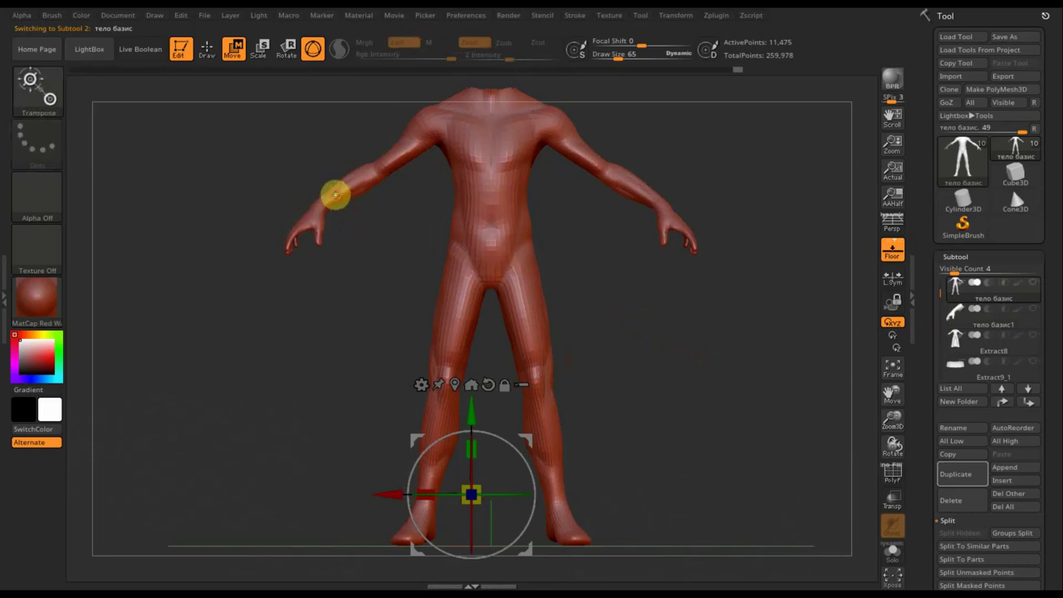
left_click(335, 195, "ctrl")
left_click(202, 53)
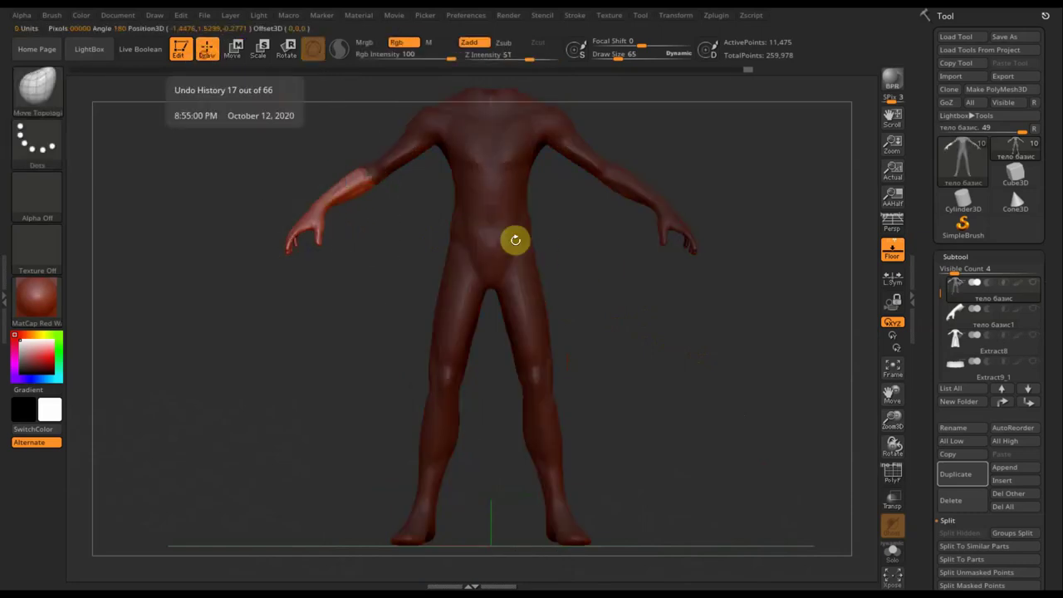
left_click_drag(731, 375, 700, 353, "ctrl")
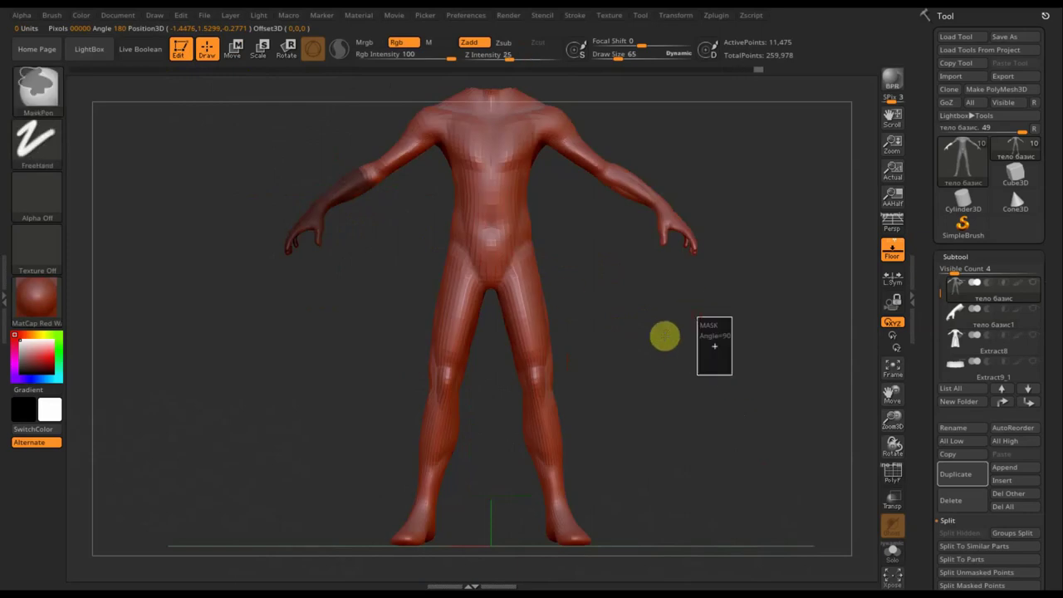
key("ctrl+shift")
left_click(335, 208, "ctrl+shift")
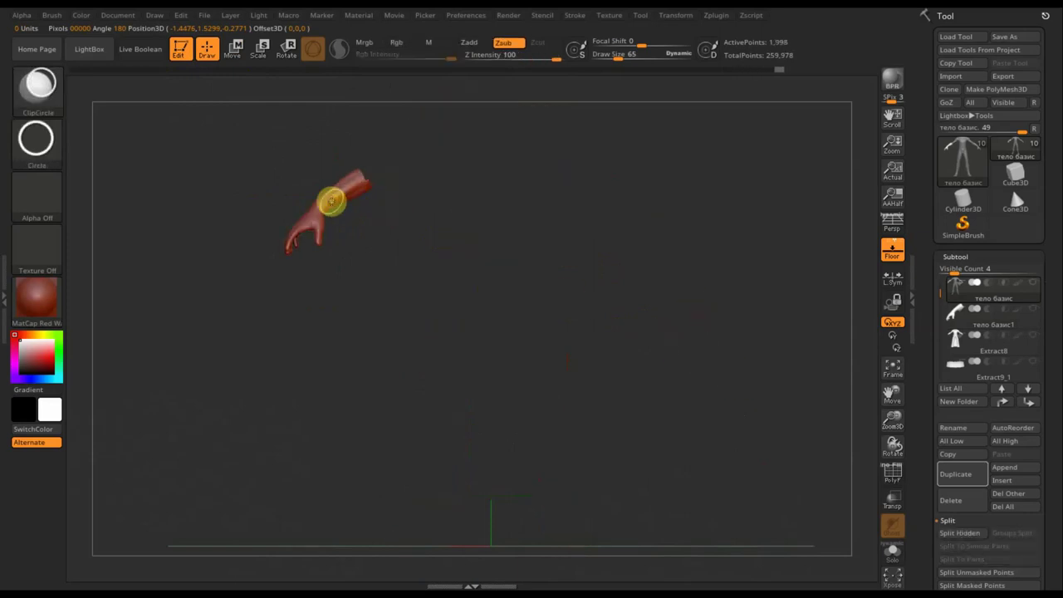
left_click(333, 203, "ctrl+shift")
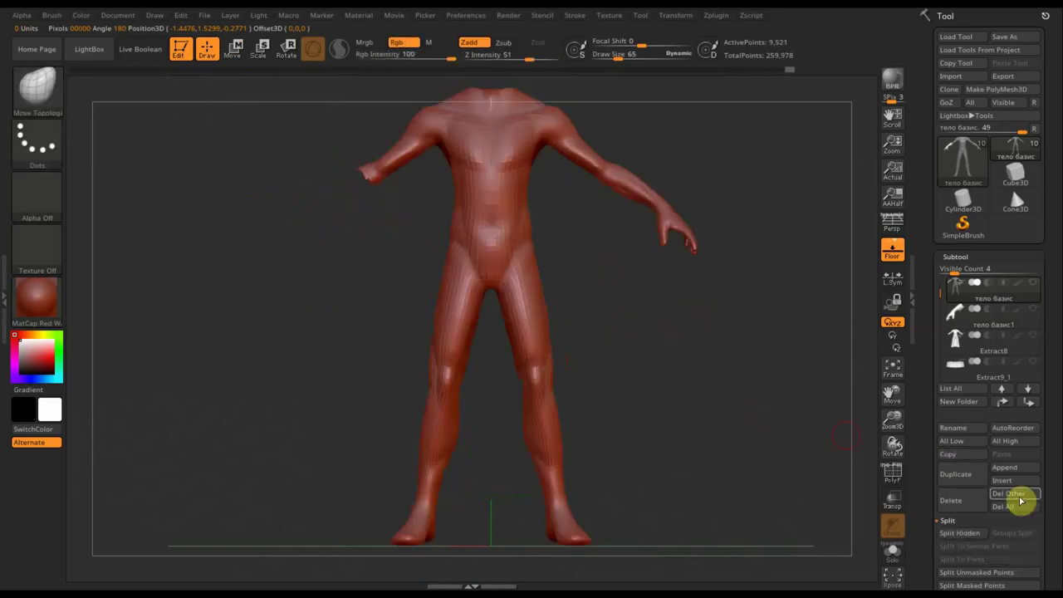
Delete the hidden hand from the body and Mirror And Weld it for symmetric arms.
left_click_drag(1051, 484, 1047, 418)
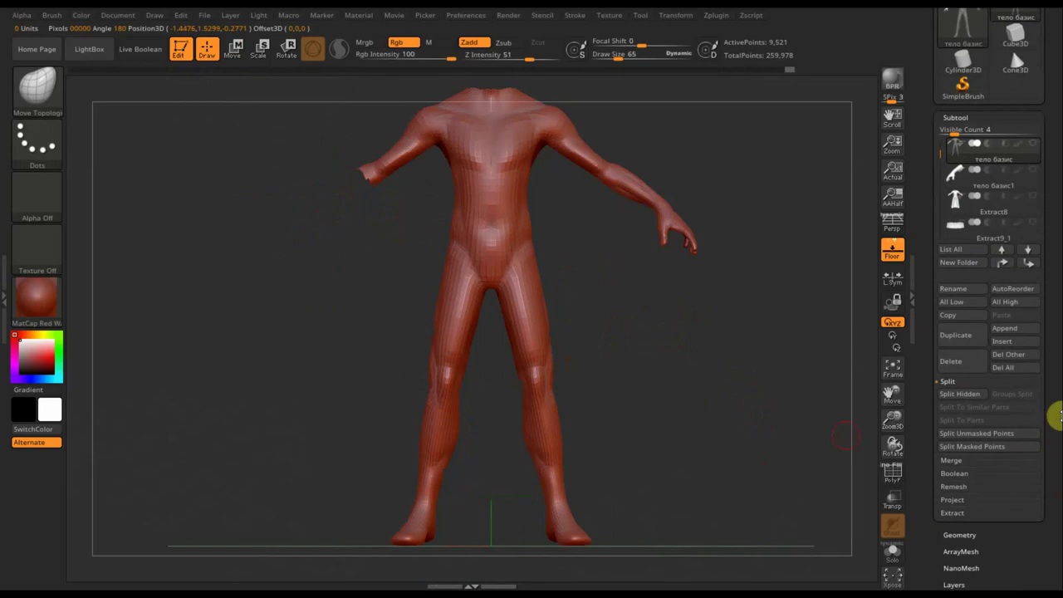
left_click(966, 534)
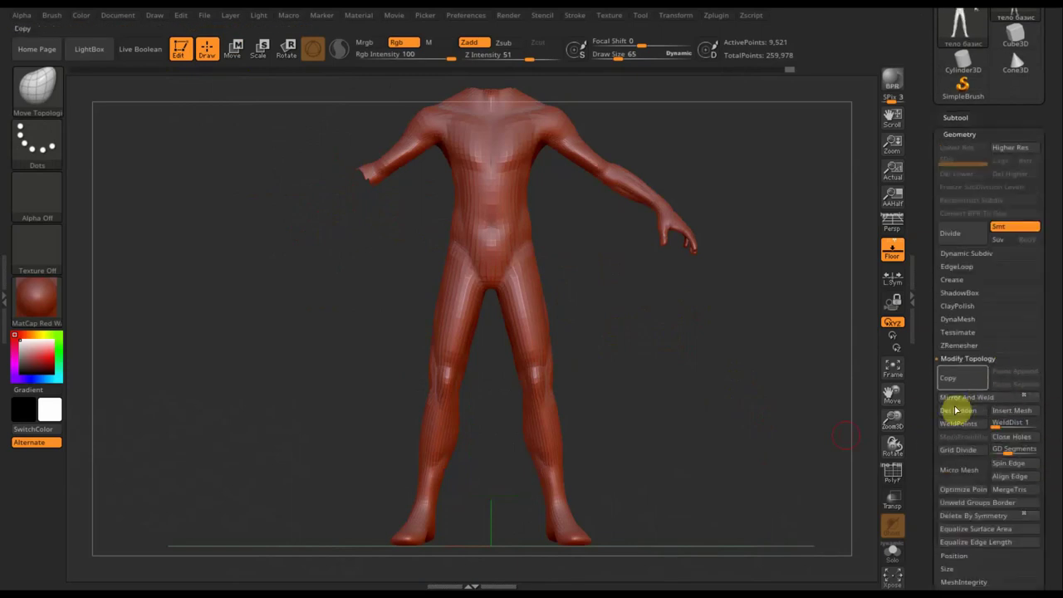
left_click(974, 423)
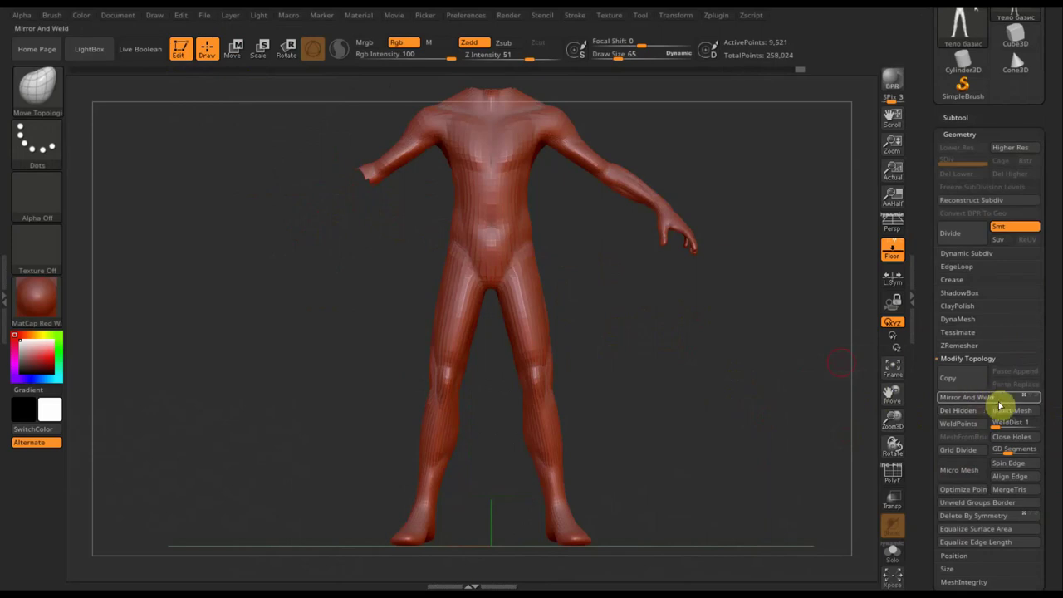
left_click(985, 403)
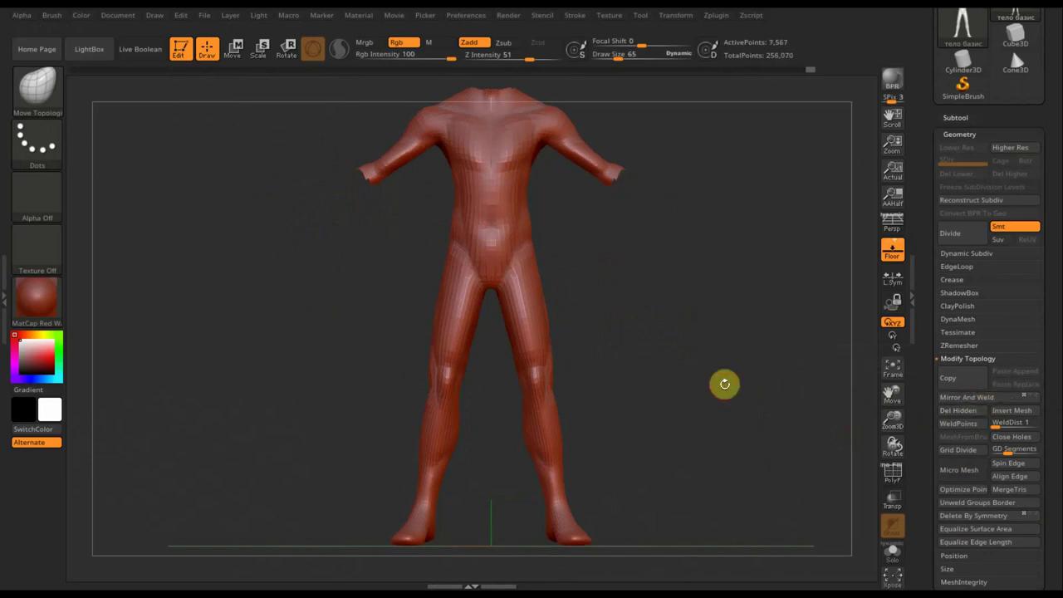
Show all subtools, select the hand subtool, and Mirror And Weld it to 3,996 points.
left_click(960, 116)
mouse_move(989, 147)
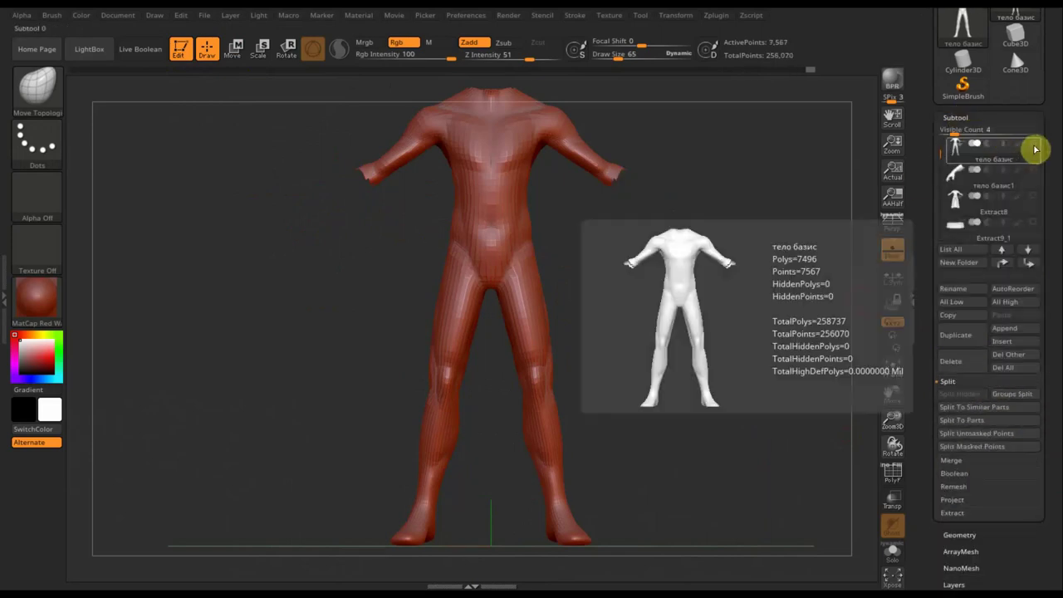
left_click(1035, 149, "shift")
left_click(990, 185)
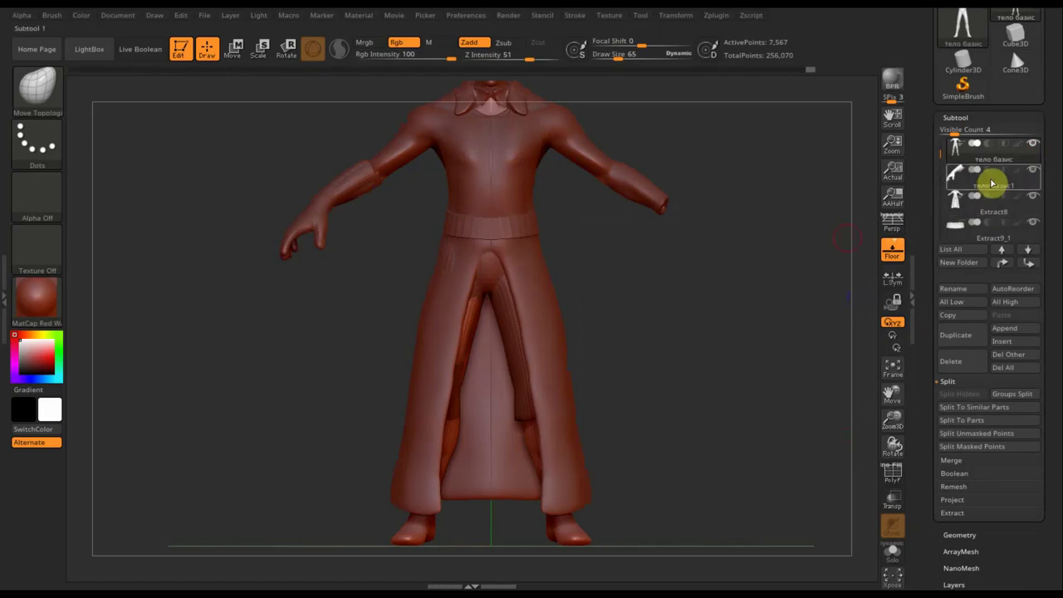
left_click(951, 184)
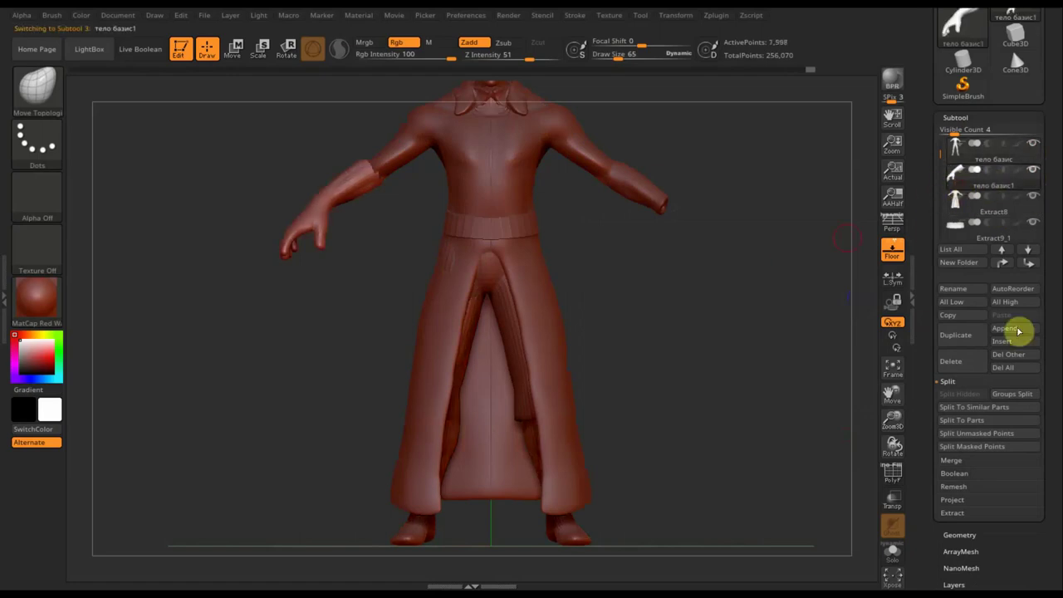
left_click(964, 535)
left_click(979, 403)
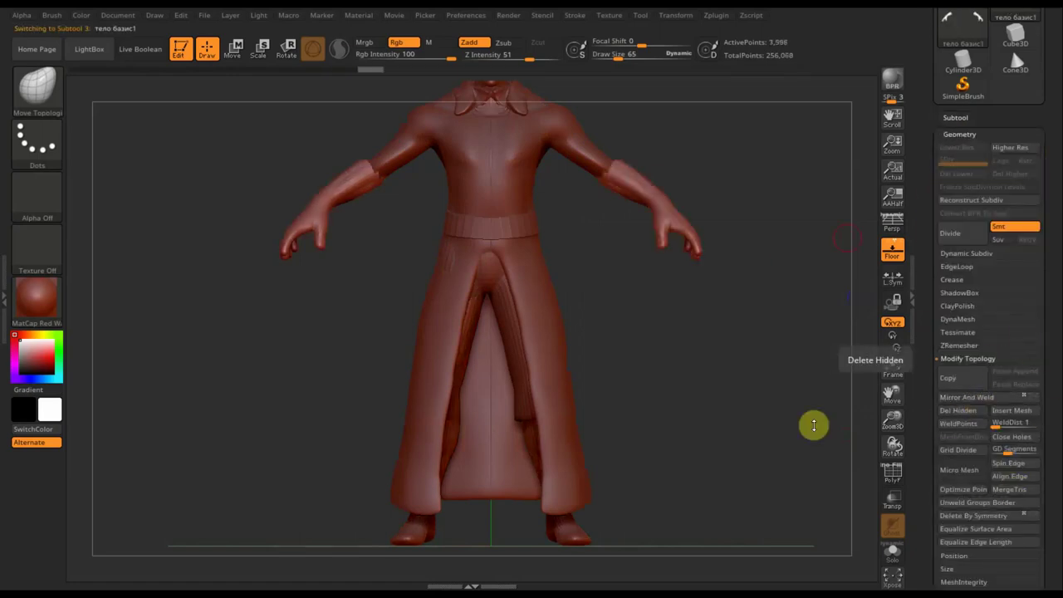
Frame the character, solo then restore subtools, and pick Extract2 from the N subtool popup.
key("f")
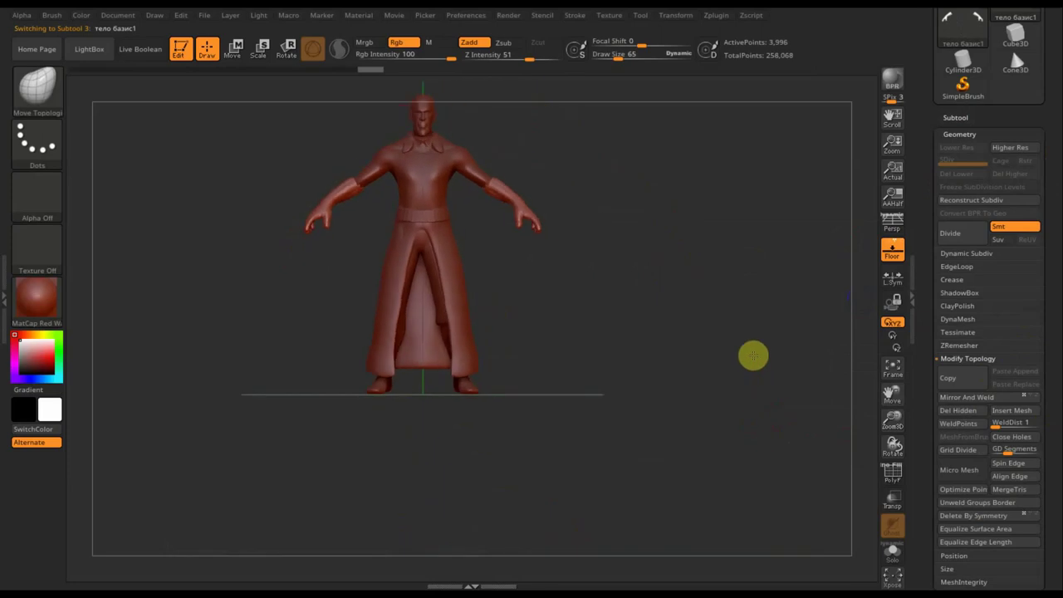
mouse_move(757, 378)
left_mouse_down()
mouse_move(772, 420)
mouse_move(803, 442)
mouse_move(845, 448)
mouse_move(728, 446)
mouse_move(724, 408)
mouse_move(684, 371)
mouse_move(701, 425)
mouse_move(682, 399)
left_mouse_up()
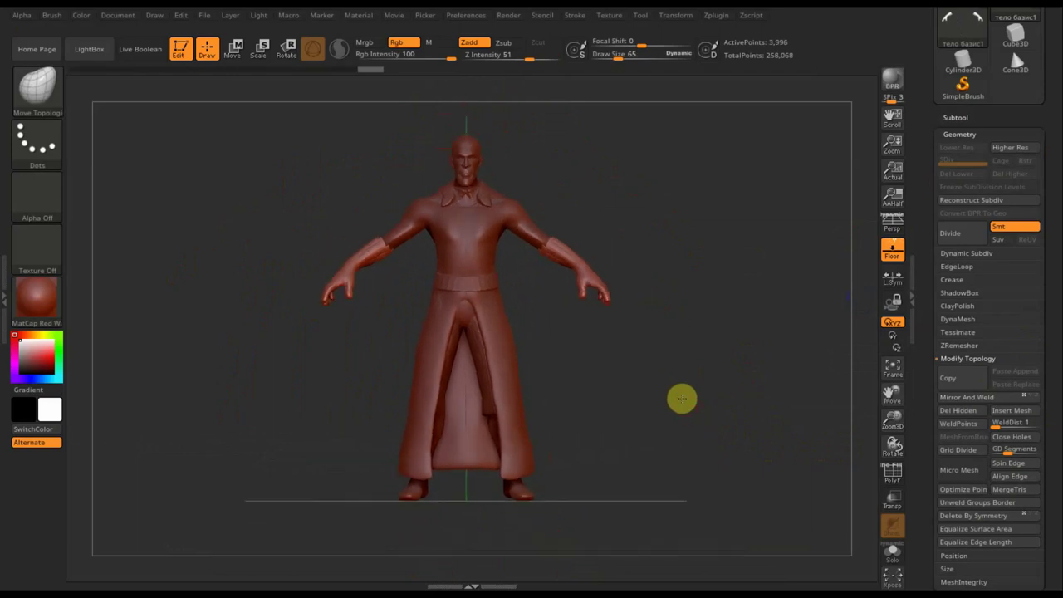
left_click(956, 117)
key("shift")
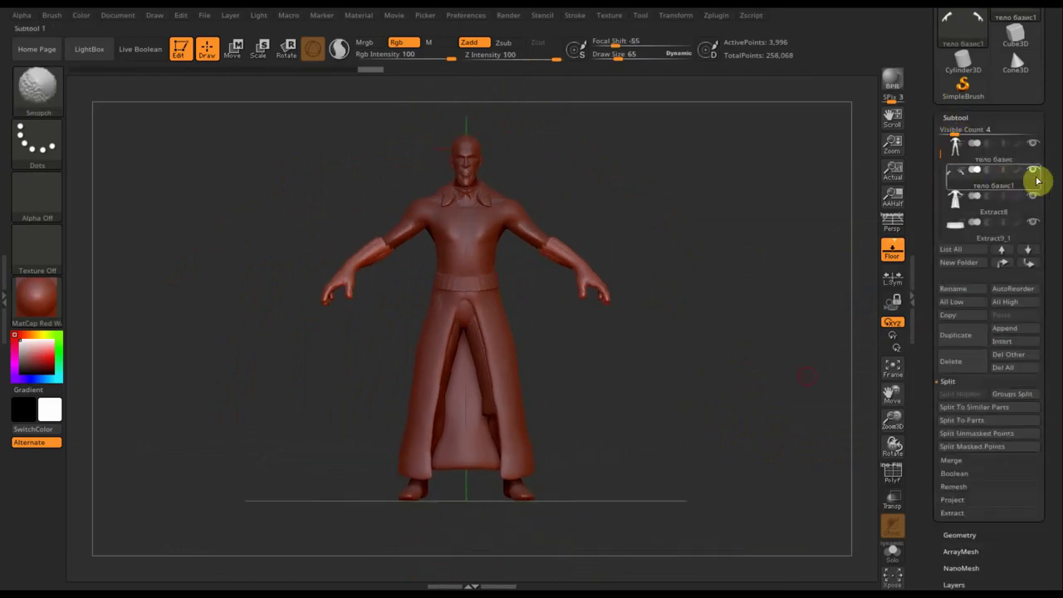
left_click(1034, 171, "shift")
left_click(1033, 171, "shift")
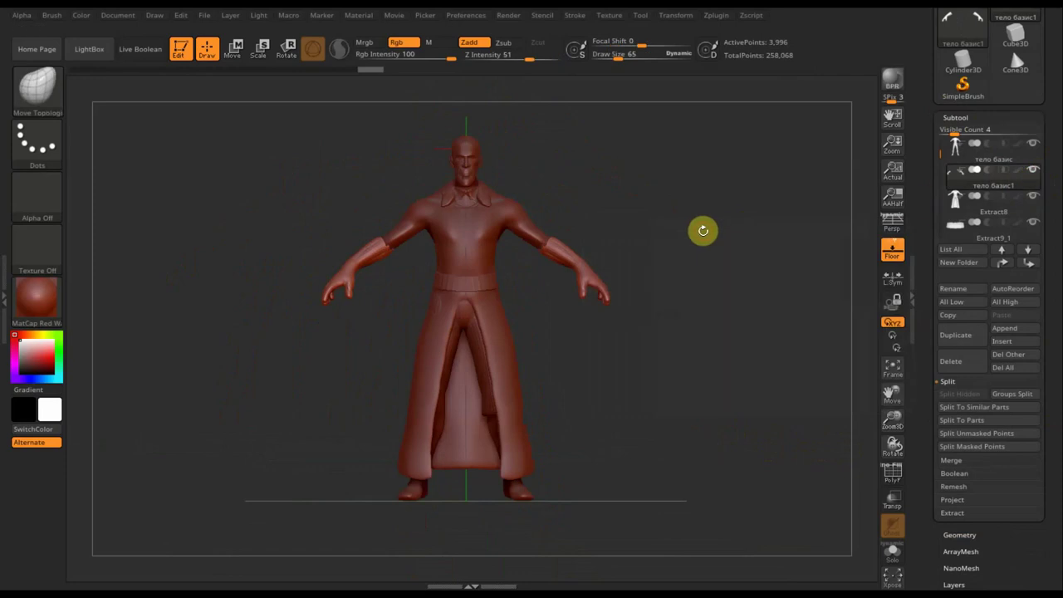
key("n")
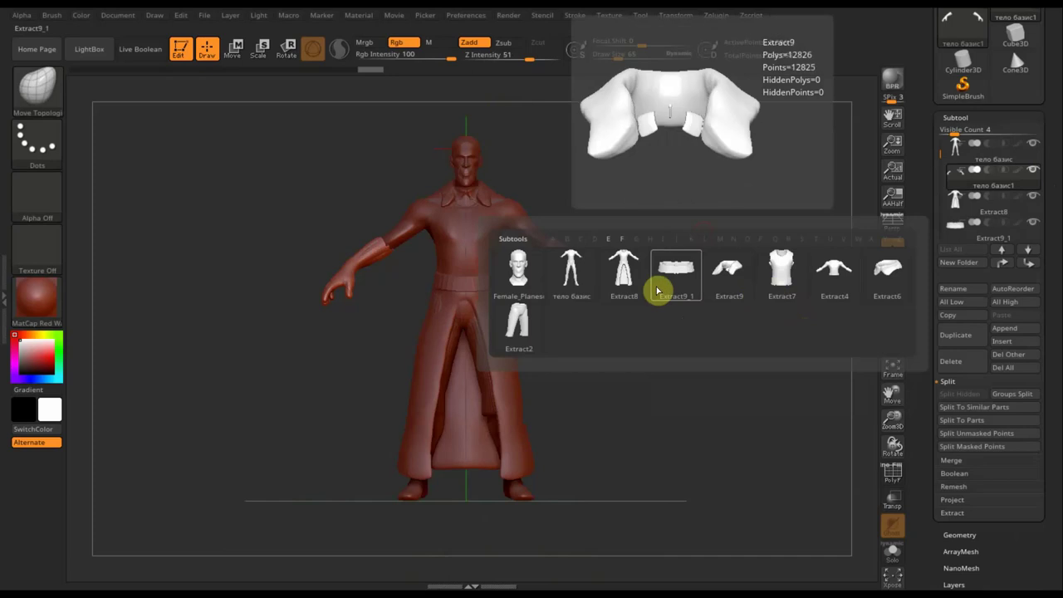
left_click(513, 326)
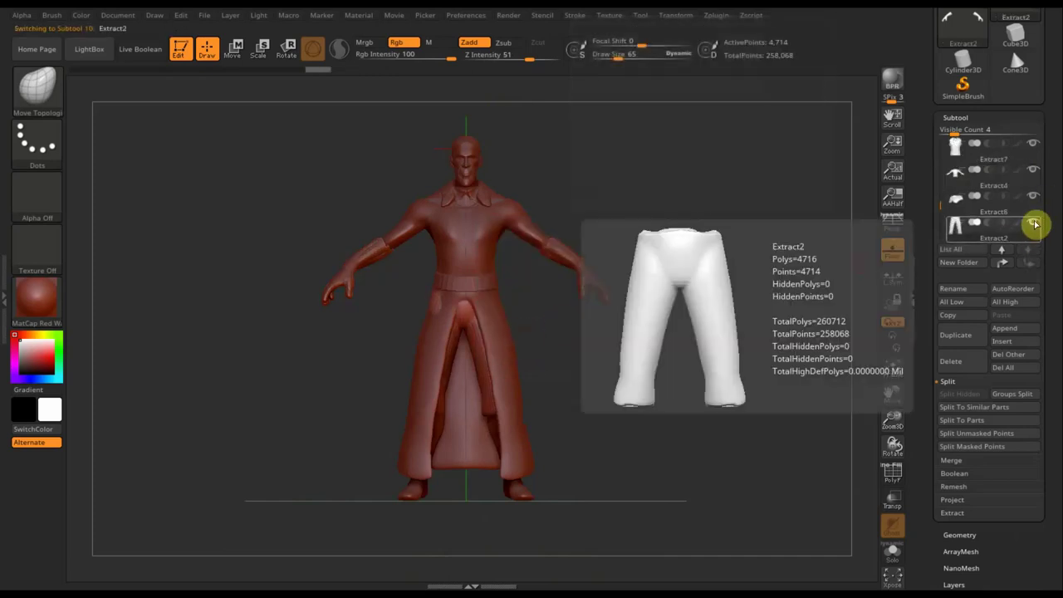
Solo the pants and set up ClayBuildup with BackfaceMask on and Draw Size 114.
left_click(1034, 224, "shift")
left_click(69, 98)
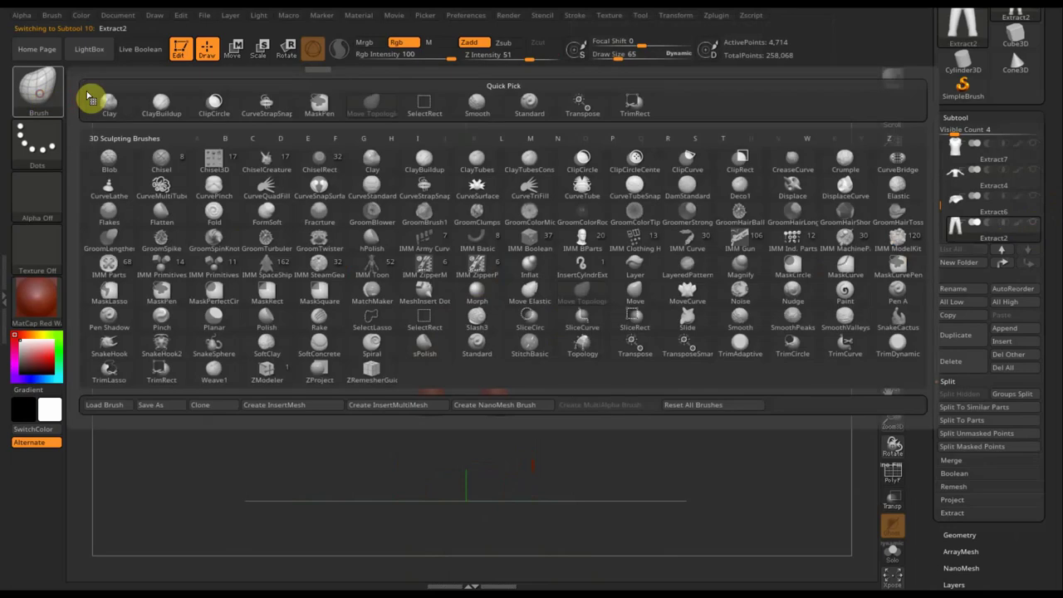
left_click(159, 103)
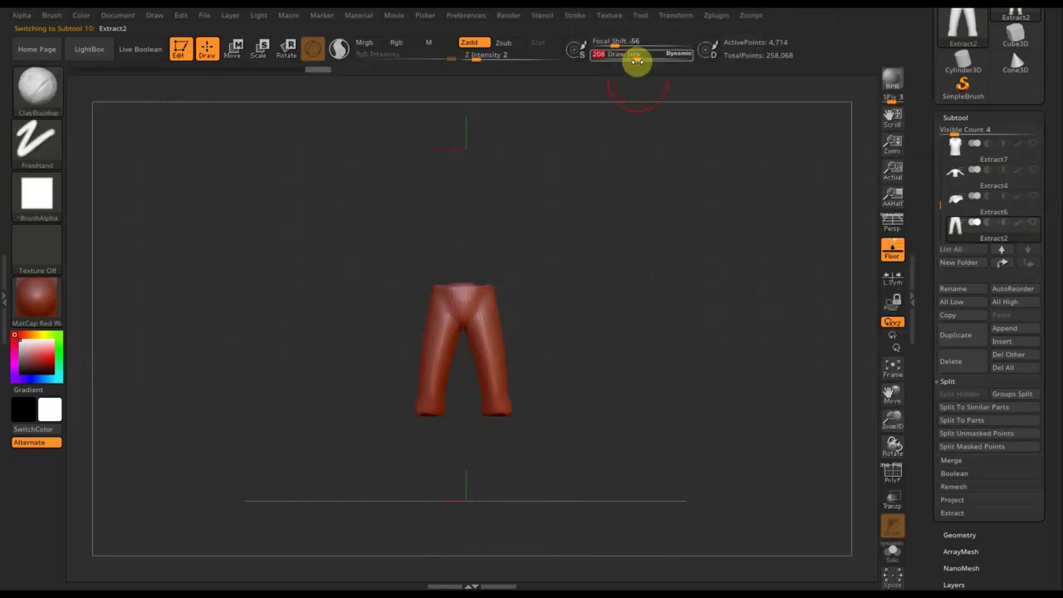
left_click(53, 17)
left_click_drag(144, 363, 157, 242)
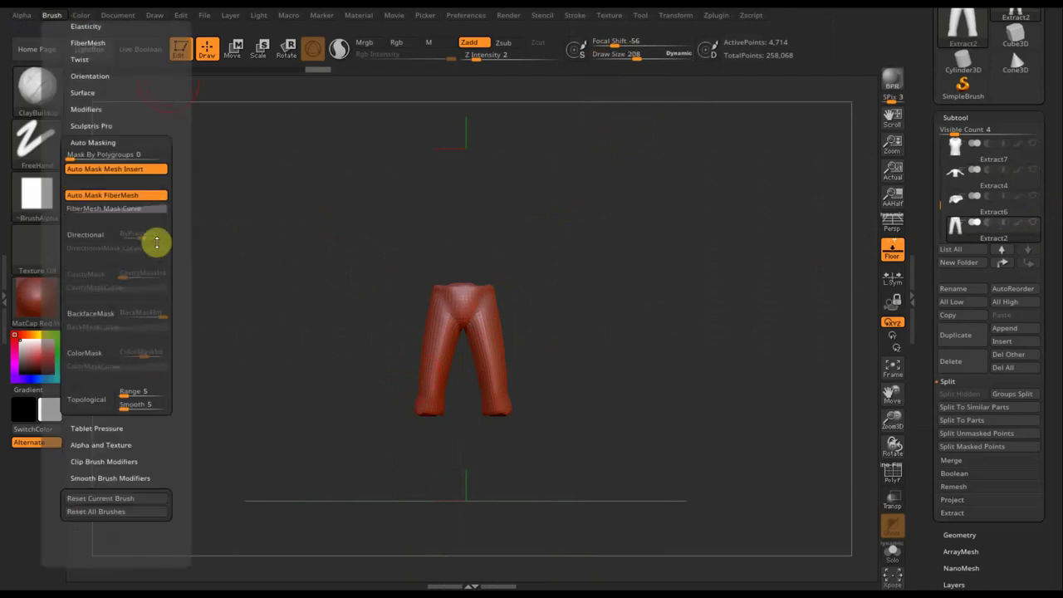
left_click(90, 318)
mouse_move(601, 327)
left_mouse_down()
mouse_move(625, 418)
mouse_move(643, 241)
left_mouse_up()
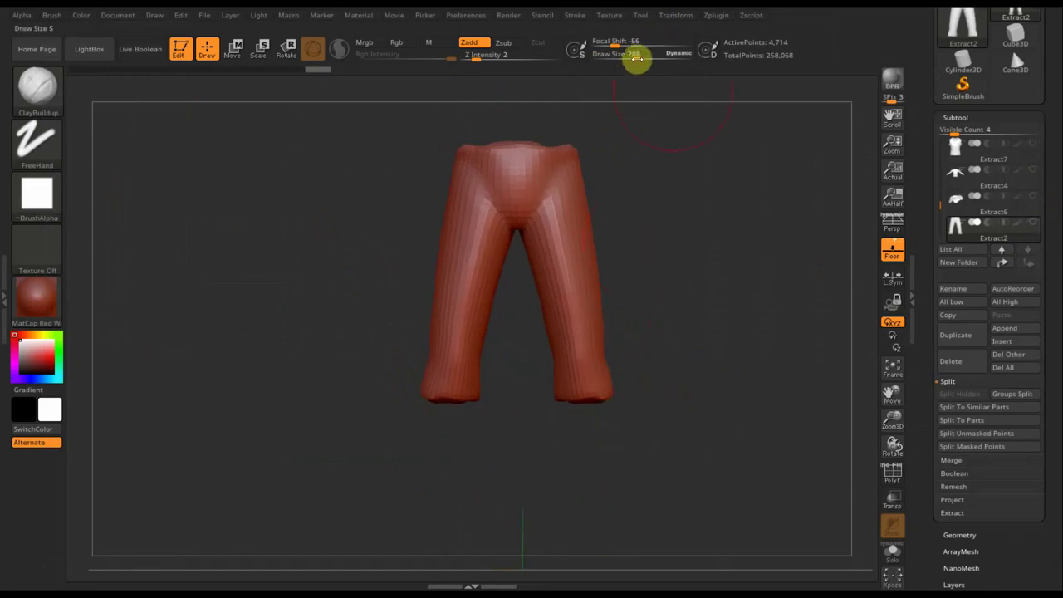
left_click_drag(626, 56, 625, 56)
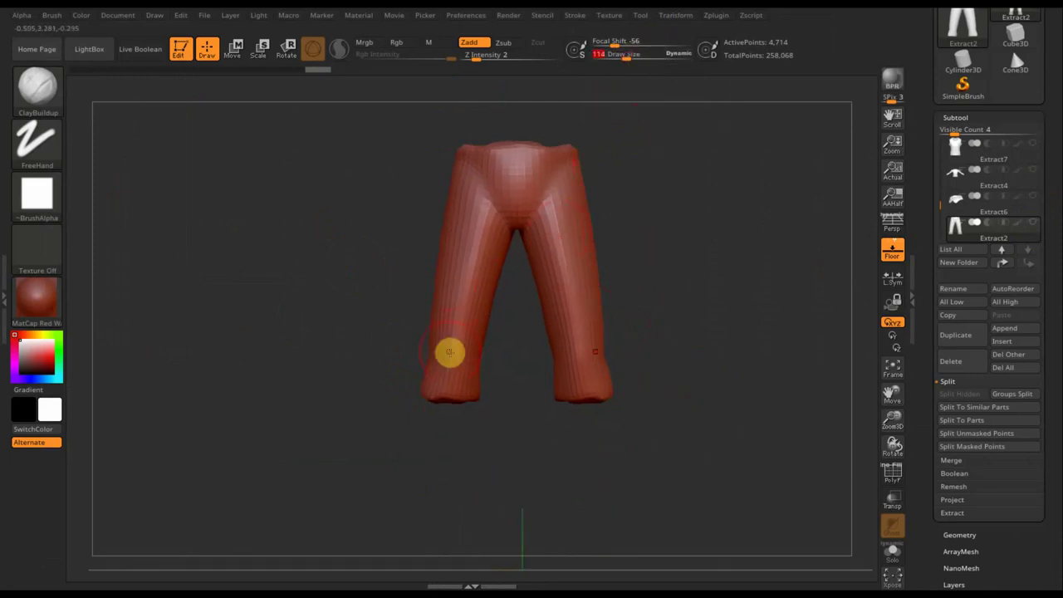
Build rounded bulges at both trouser leg bottoms, then show all subtools and fit the view.
left_click_drag(456, 363, 442, 342)
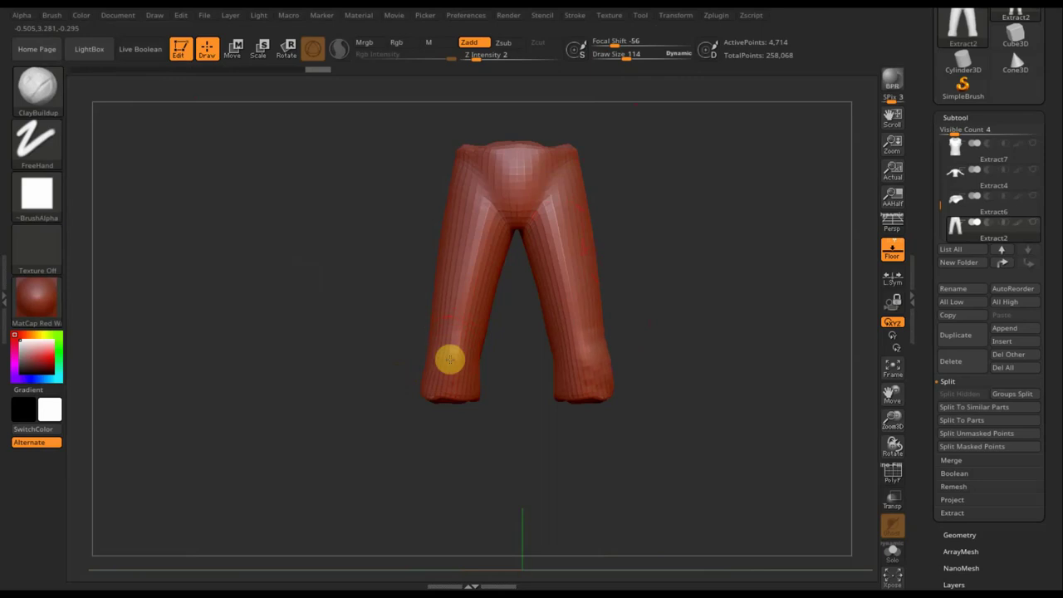
left_click_drag(499, 451, 424, 380)
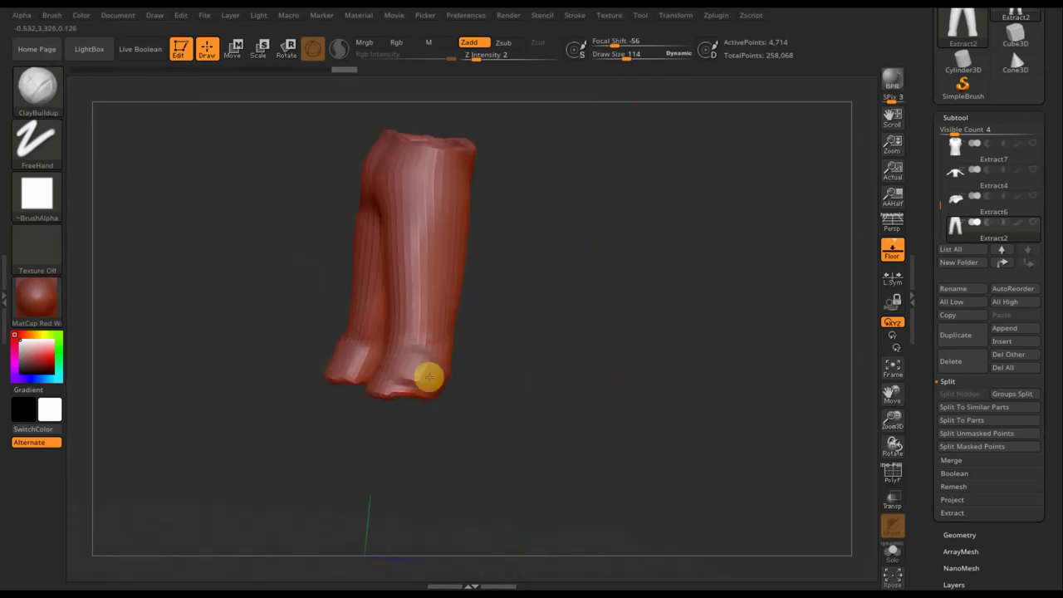
mouse_move(423, 325)
left_mouse_down()
mouse_move(411, 358)
mouse_move(418, 347)
mouse_move(556, 326)
left_mouse_up()
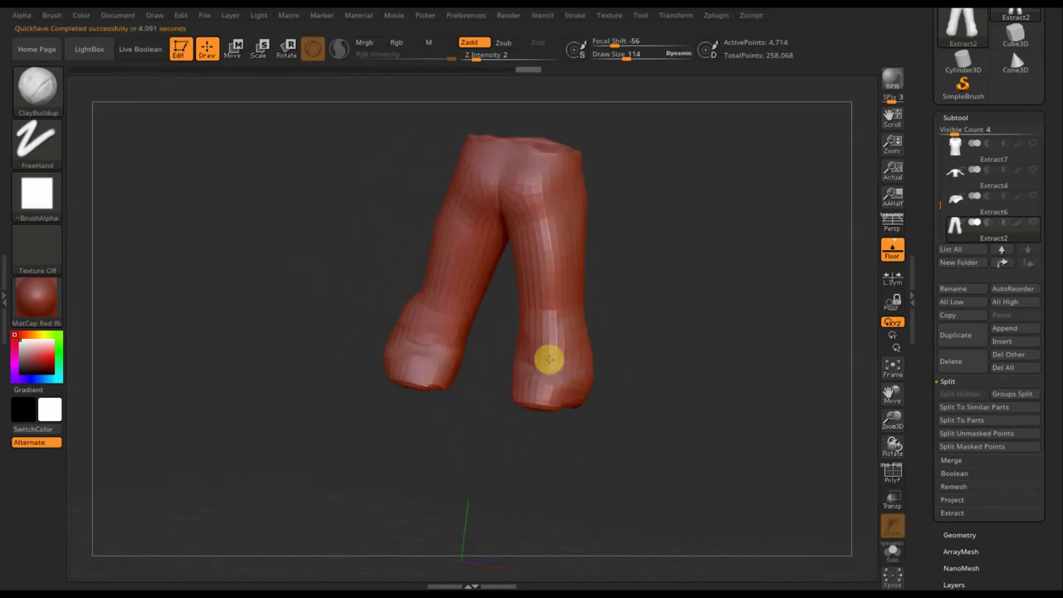
mouse_move(620, 310)
left_mouse_down()
mouse_move(546, 294)
mouse_move(449, 330)
left_mouse_up()
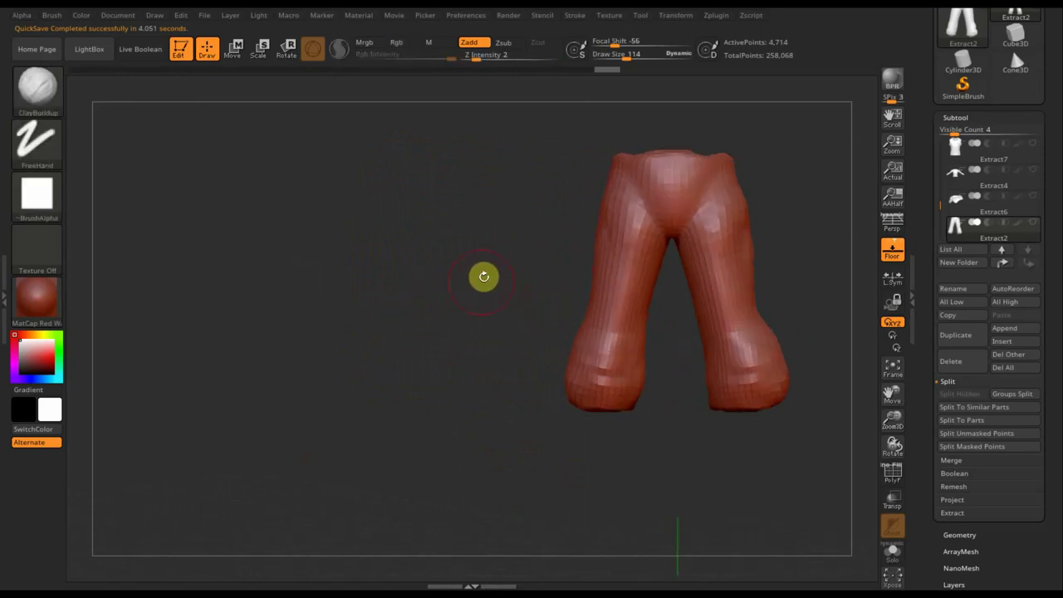
left_click_drag(481, 275, 308, 254, "alt")
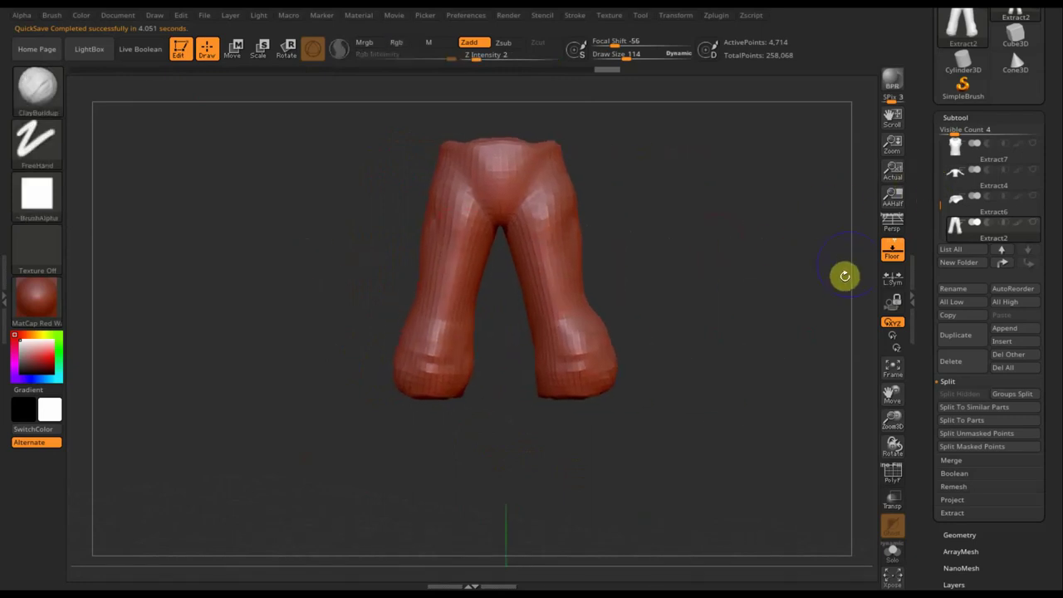
left_click(1032, 223, "shift")
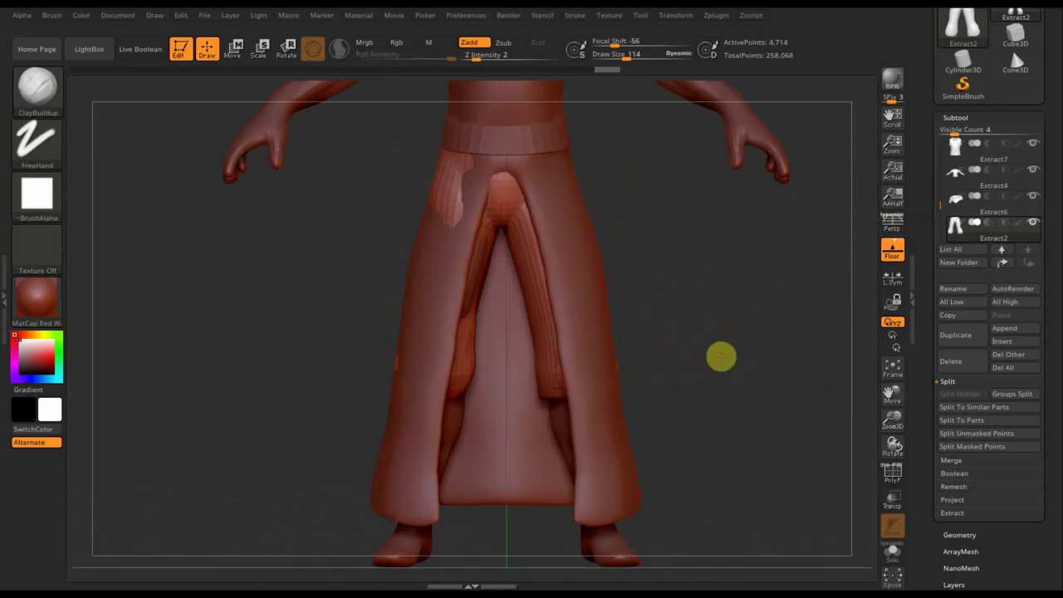
key("f")
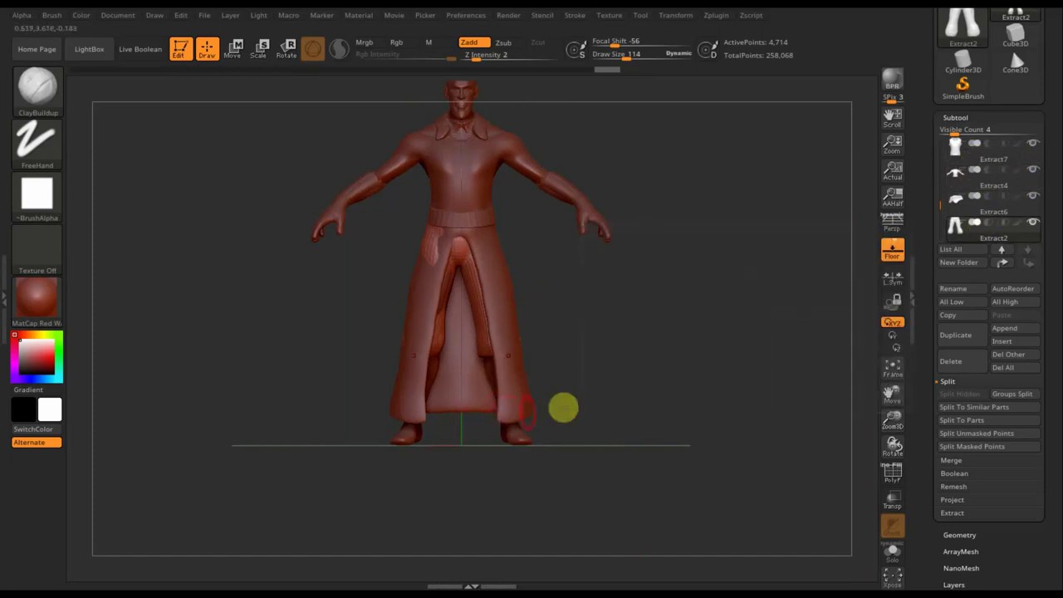
Solo the pants, reselect them via the N popup, and Mirror And Weld them.
left_click(1033, 225, "shift")
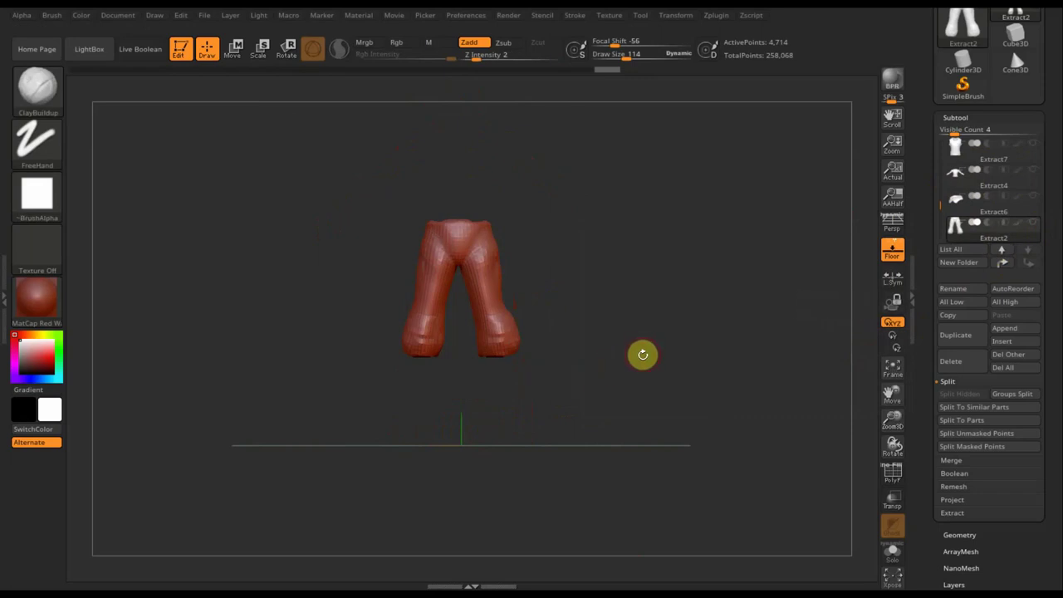
left_click(520, 407)
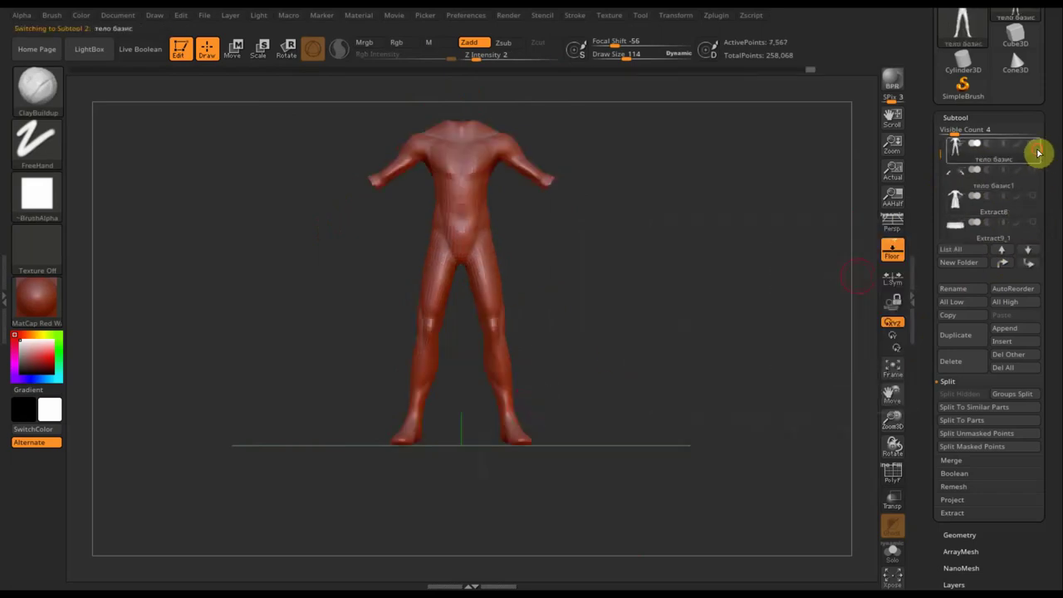
key("n")
left_click(572, 415)
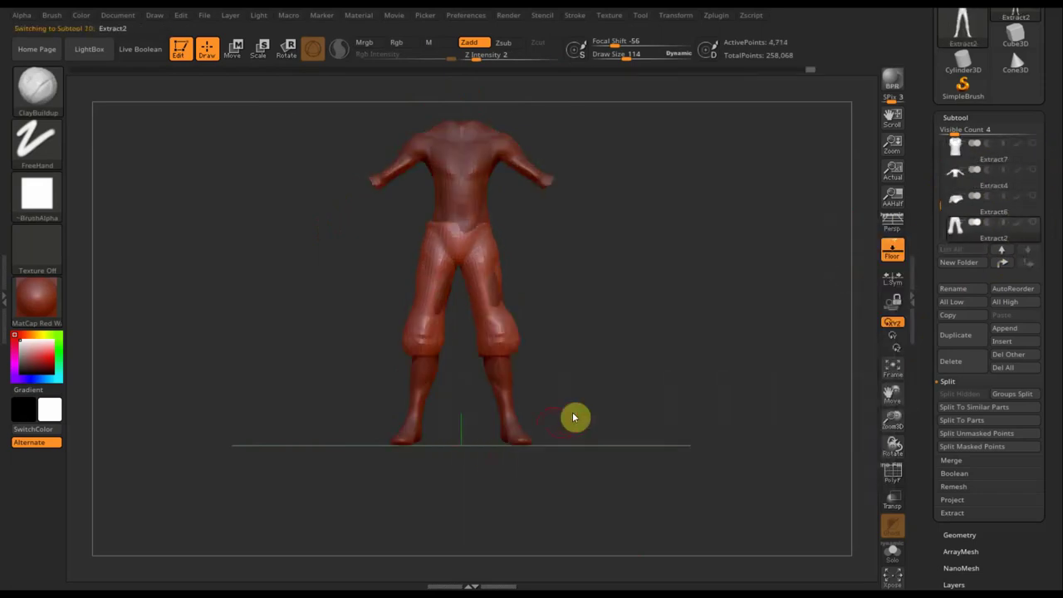
left_click(959, 535)
left_click(968, 397)
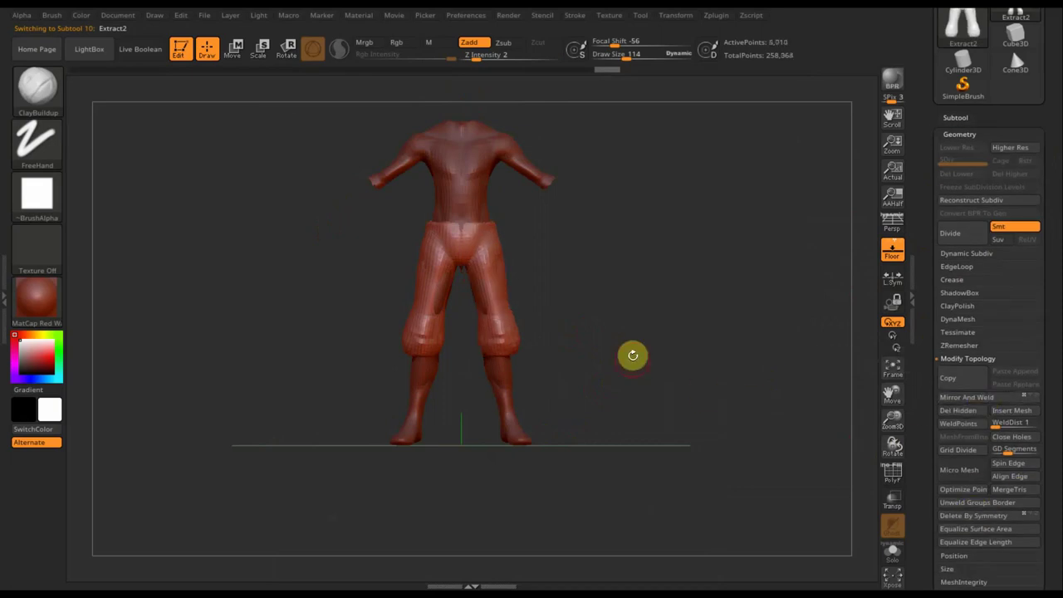
Reshape the trouser legs with Move Topological and Shift-smoothing, pulling the forearm cuff outward.
key("shift")
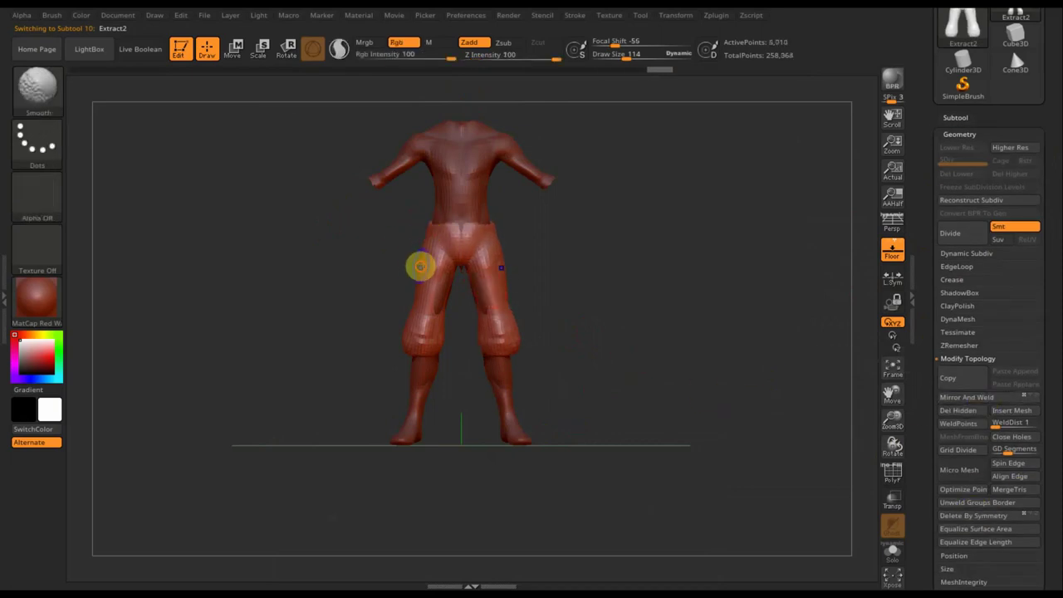
left_click(36, 86)
left_click(372, 102)
left_click_drag(574, 294, 435, 286)
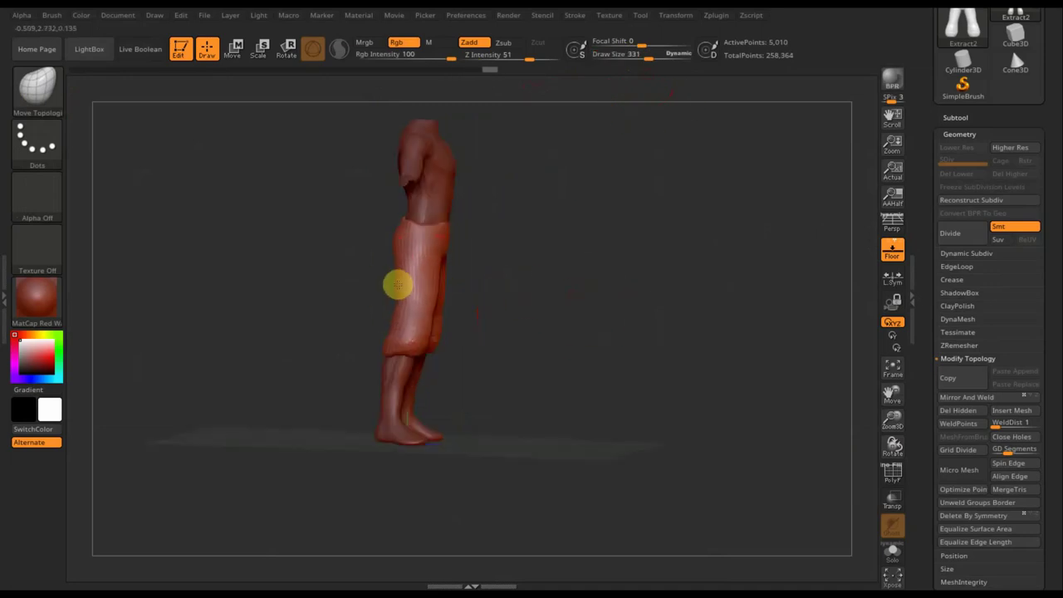
mouse_move(610, 340)
left_mouse_down("shift")
mouse_move(615, 313)
mouse_move(651, 322)
mouse_move(607, 311)
left_mouse_up("shift")
left_click_drag(656, 56, 633, 58)
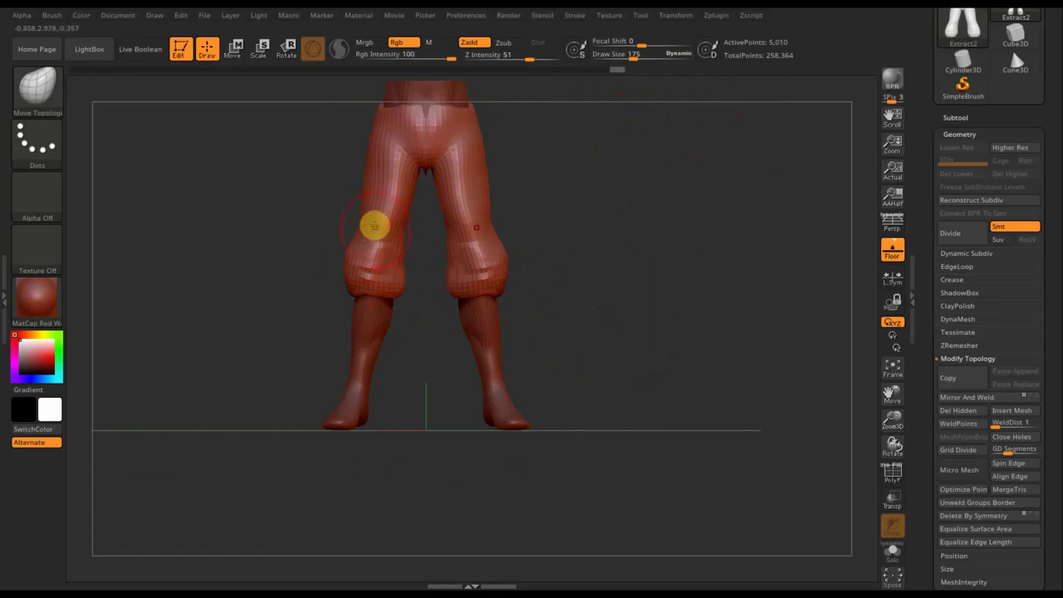
key("shift")
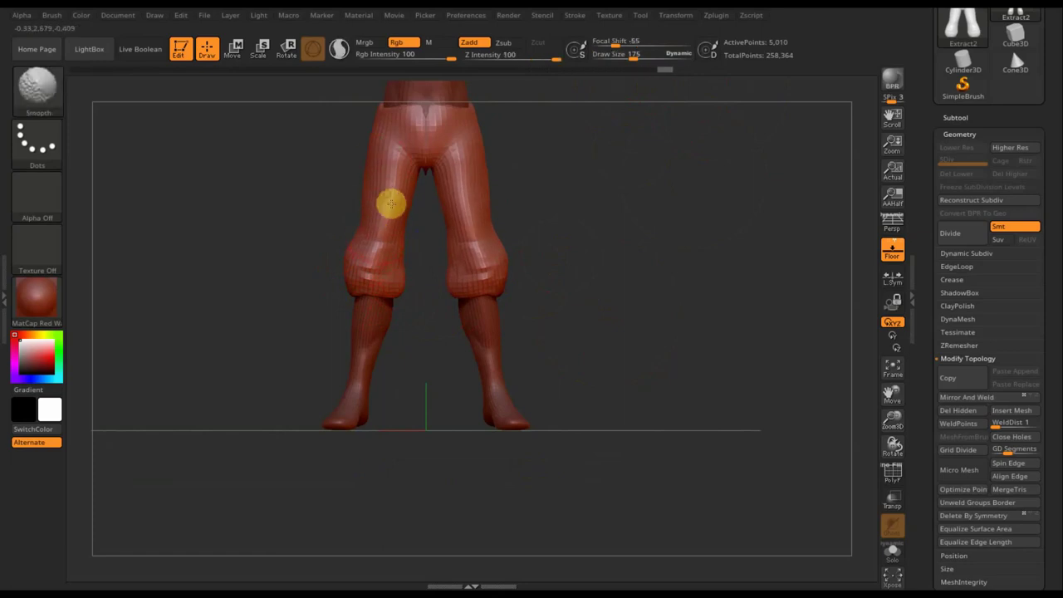
left_click_drag(559, 220, 645, 230)
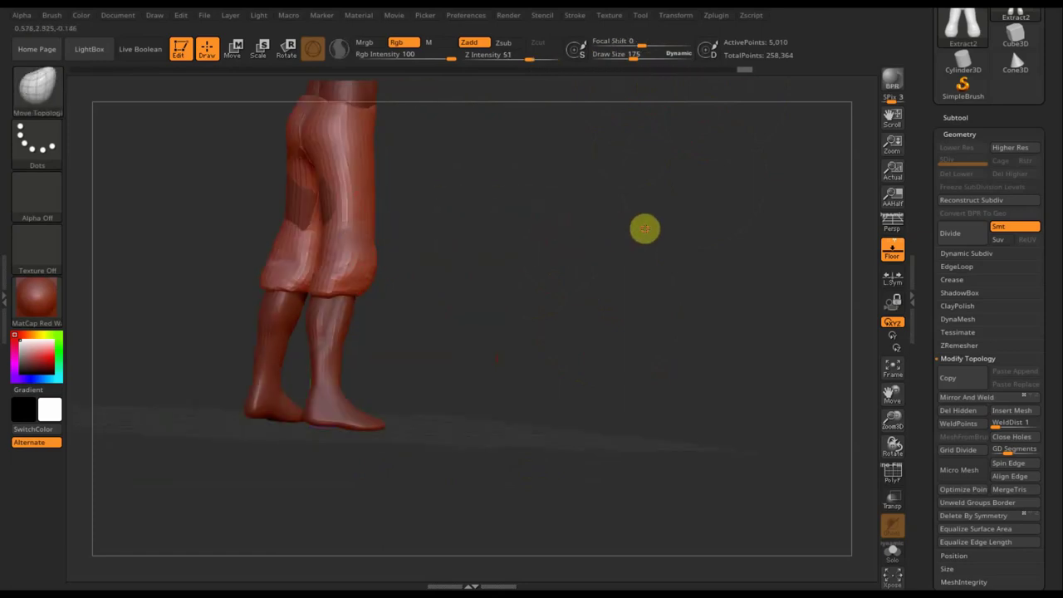
left_click_drag(382, 220, 512, 349, "shift")
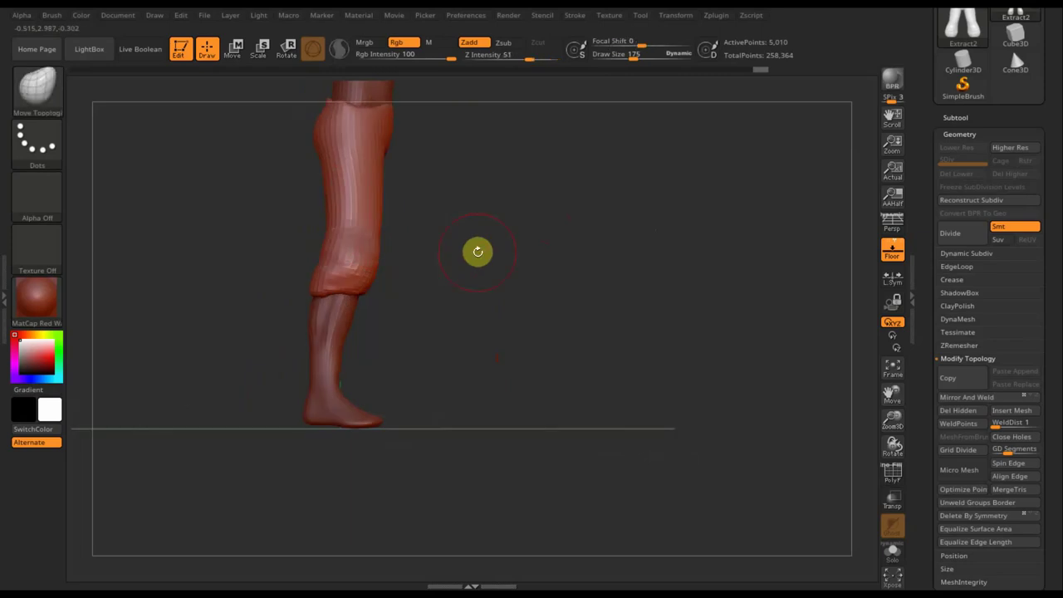
left_click_drag(416, 267, 620, 308, "shift")
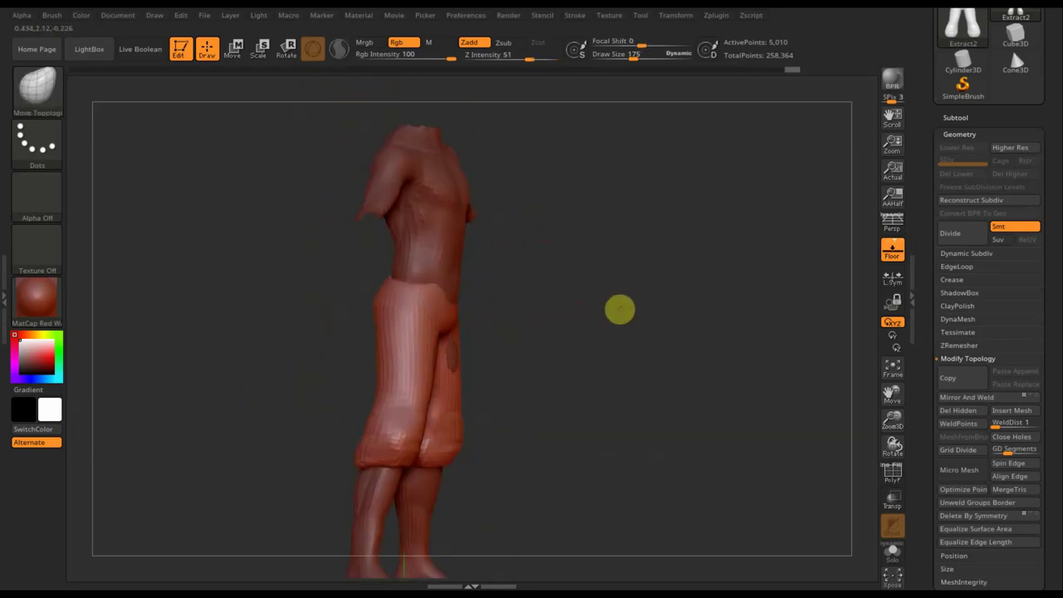
mouse_move(547, 339)
left_mouse_down()
mouse_move(588, 349)
mouse_move(582, 237)
left_mouse_up()
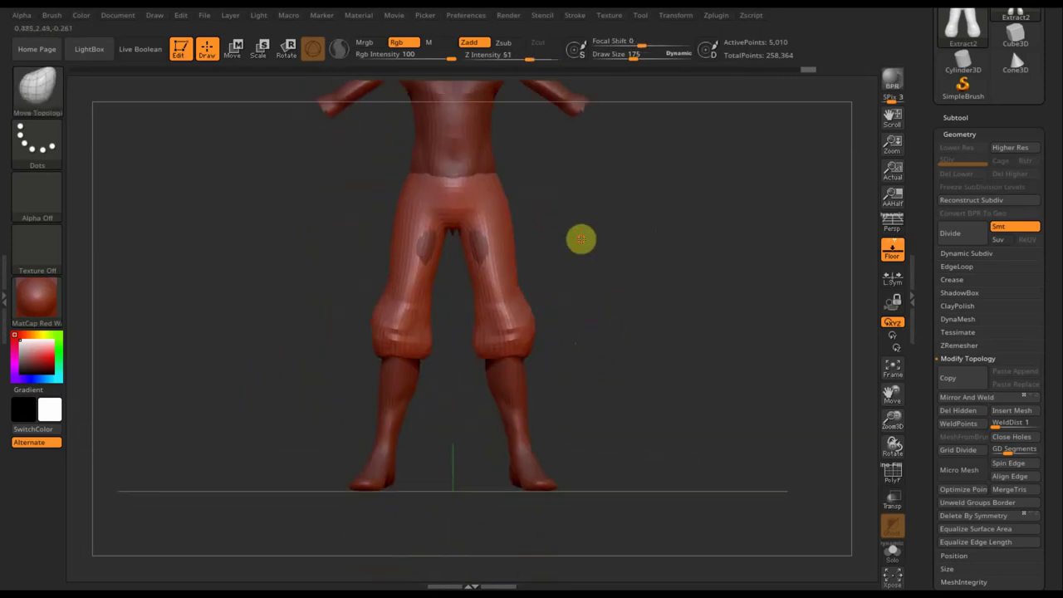
left_click_drag(689, 380, 716, 319)
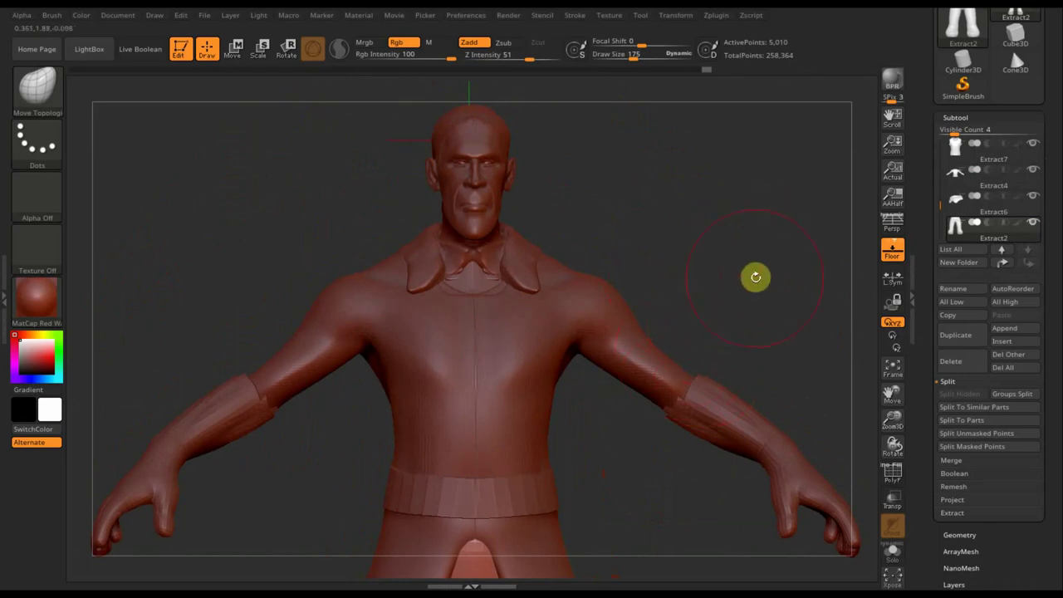
Smooth away the cuff ridge on the left forearm.
key("shift")
mouse_move(772, 289)
left_mouse_down("alt")
mouse_move(731, 201)
mouse_move(728, 266)
mouse_move(617, 200)
mouse_move(612, 141)
mouse_move(593, 202)
mouse_move(629, 287)
mouse_move(566, 315)
left_mouse_up("alt")
left_click_drag(205, 220, 236, 250, "shift")
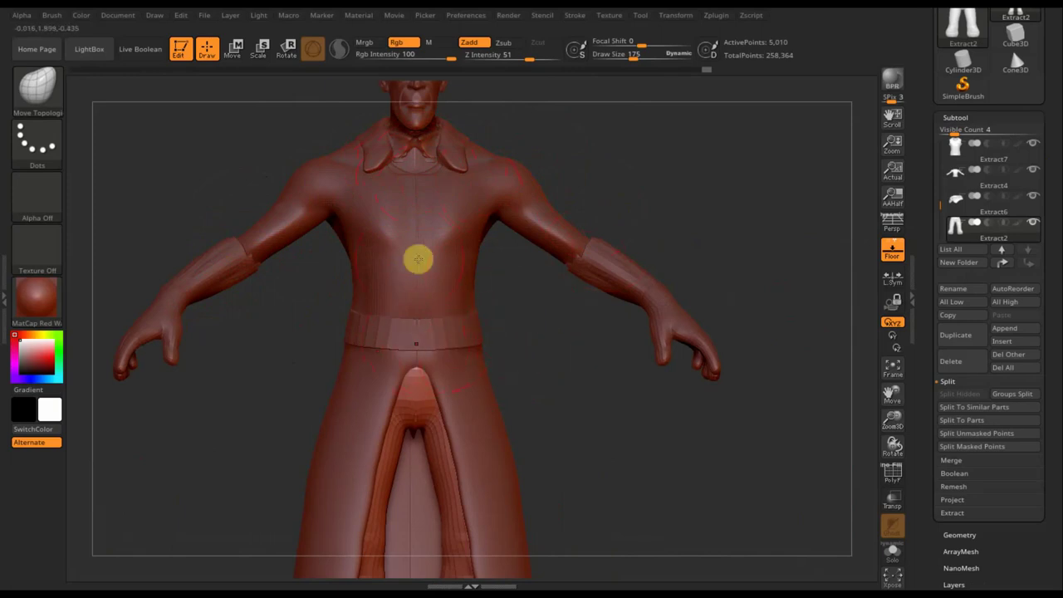
mouse_move(536, 306)
left_mouse_down()
mouse_move(522, 301)
mouse_move(671, 324)
left_mouse_up()
Switch to the Extract8 coat and smooth its chest creases.
key("n")
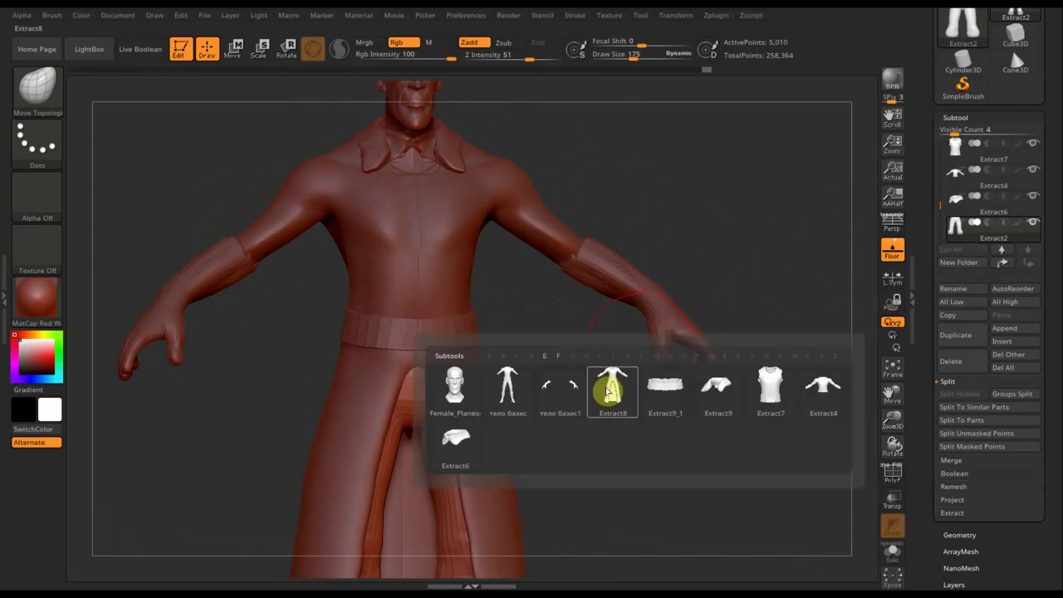
left_click(616, 398)
key("shift")
left_click_drag(405, 241, 380, 219, "shift")
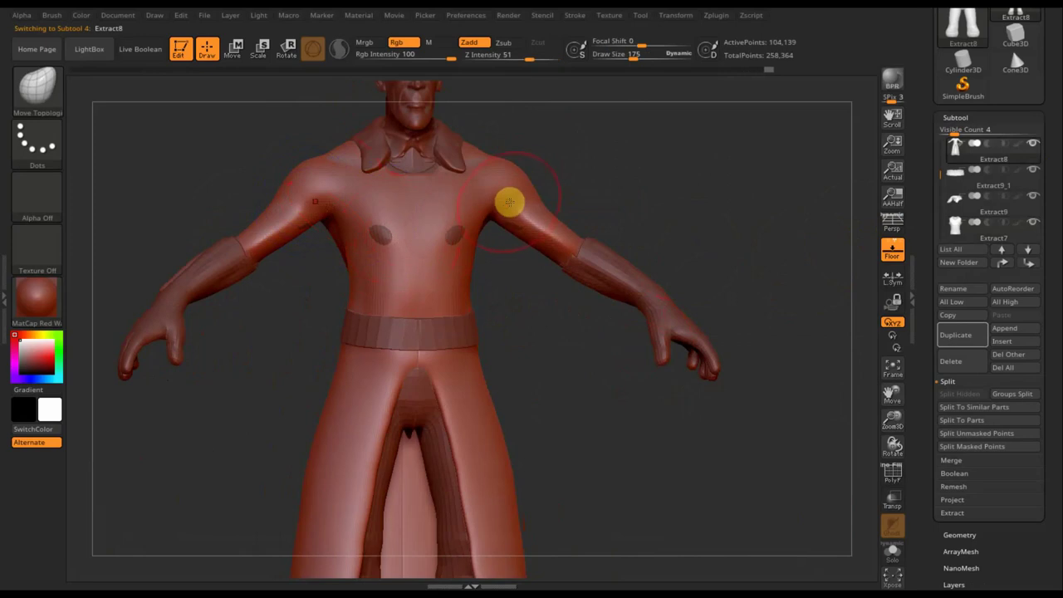
Smooth the spine crease on the coat's back, inspect from side angles, then select тело базис1.
left_click_drag(648, 202, 553, 218)
mouse_move(271, 221)
left_mouse_down("shift")
mouse_move(254, 261)
mouse_move(203, 274)
mouse_move(225, 261)
left_mouse_up("shift")
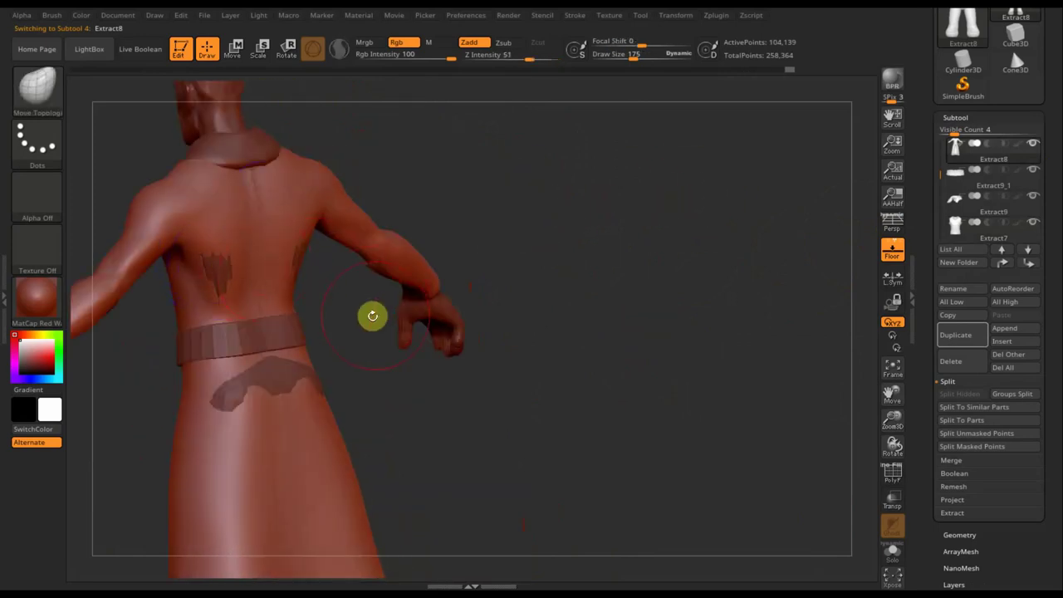
right_click_drag(319, 385, 358, 404)
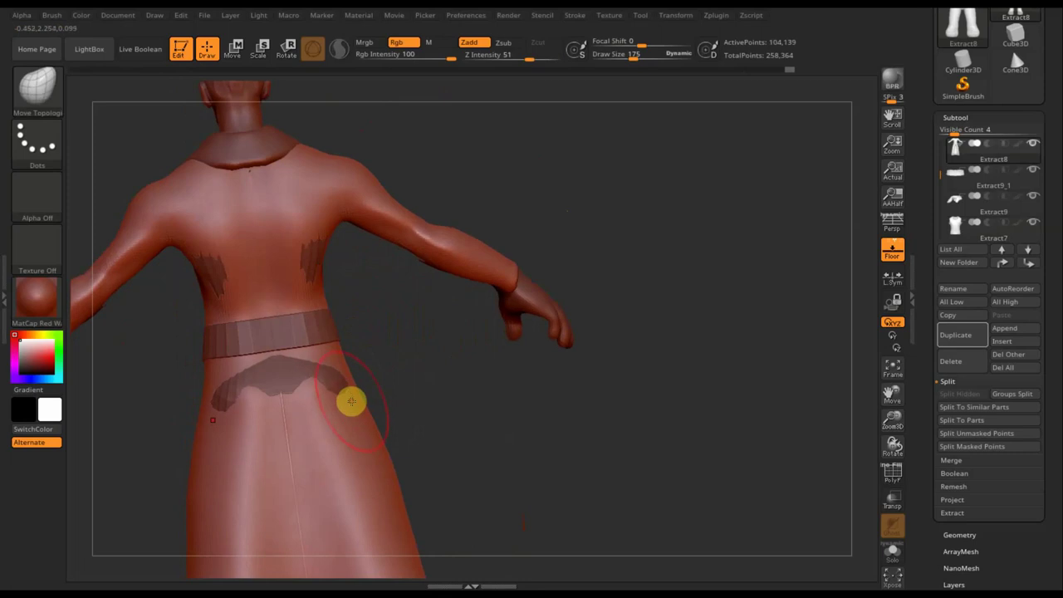
mouse_move(446, 410)
left_mouse_down()
mouse_move(498, 421)
mouse_move(515, 413)
mouse_move(503, 412)
left_mouse_up()
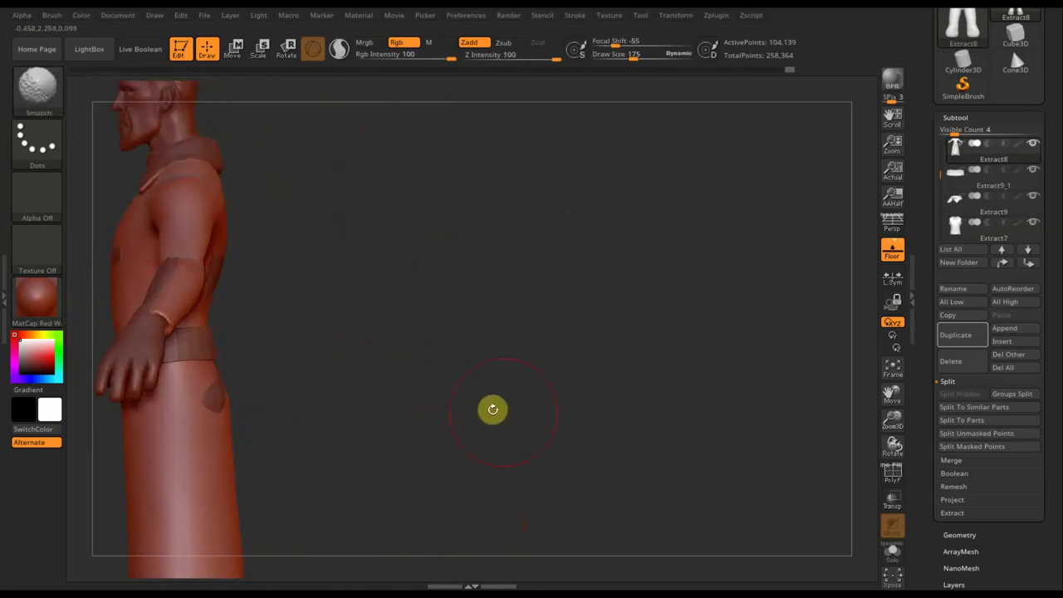
mouse_move(396, 393)
left_mouse_down()
mouse_move(392, 428)
mouse_move(365, 422)
left_mouse_up()
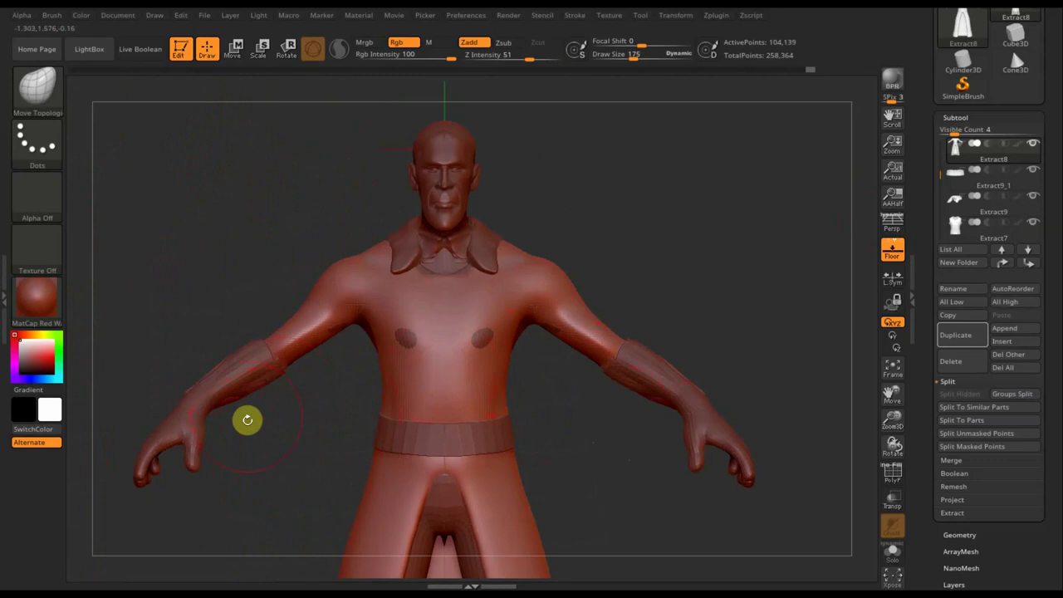
mouse_move(261, 465)
left_mouse_down()
mouse_move(304, 504)
mouse_move(424, 493)
left_mouse_up()
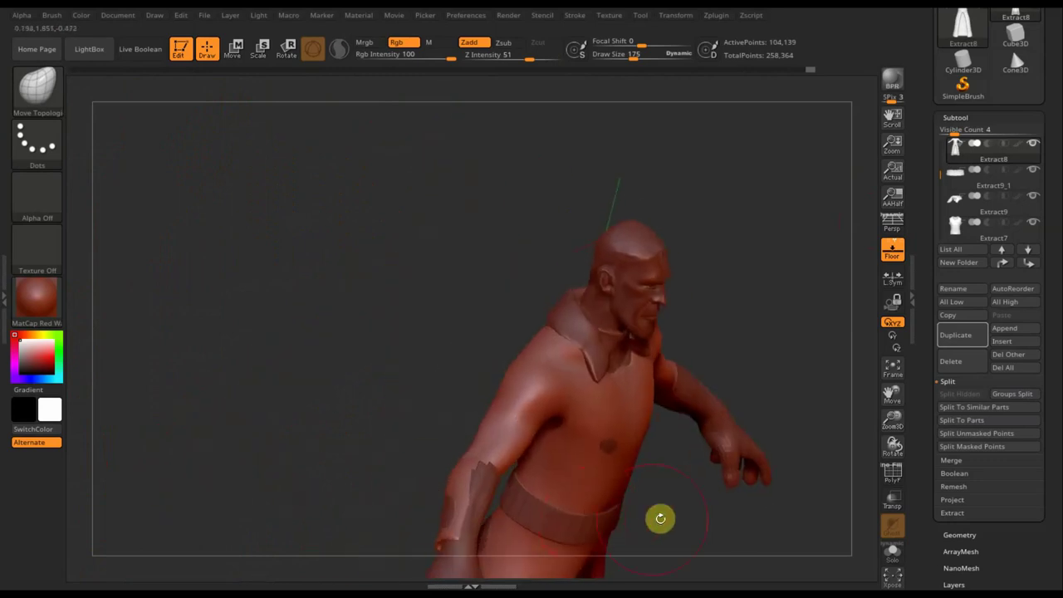
mouse_move(667, 453)
left_mouse_down()
mouse_move(662, 368)
mouse_move(603, 382)
mouse_move(434, 363)
left_mouse_up()
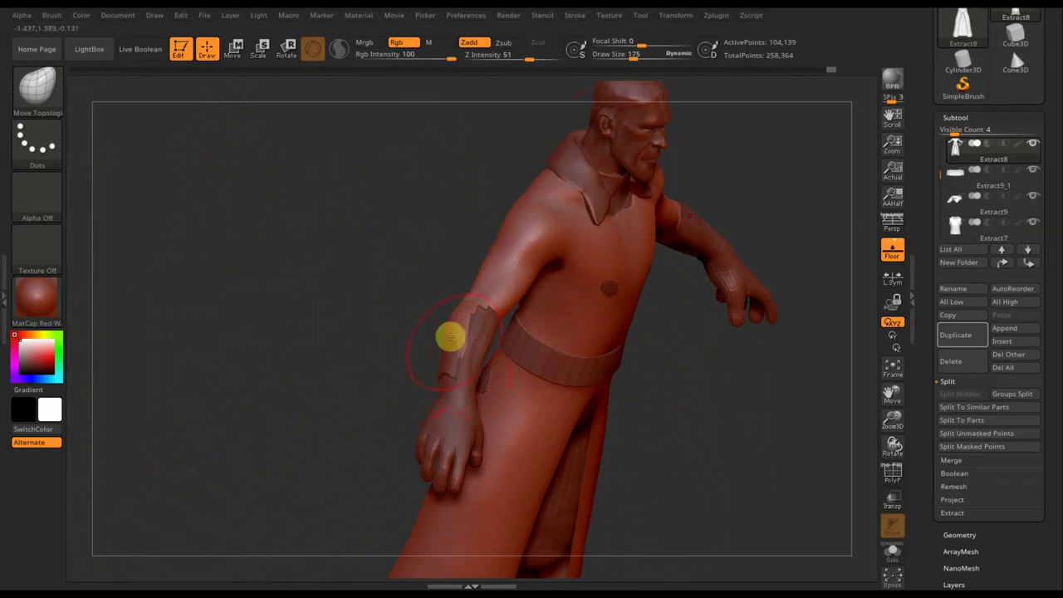
left_click_drag(376, 355, 451, 354)
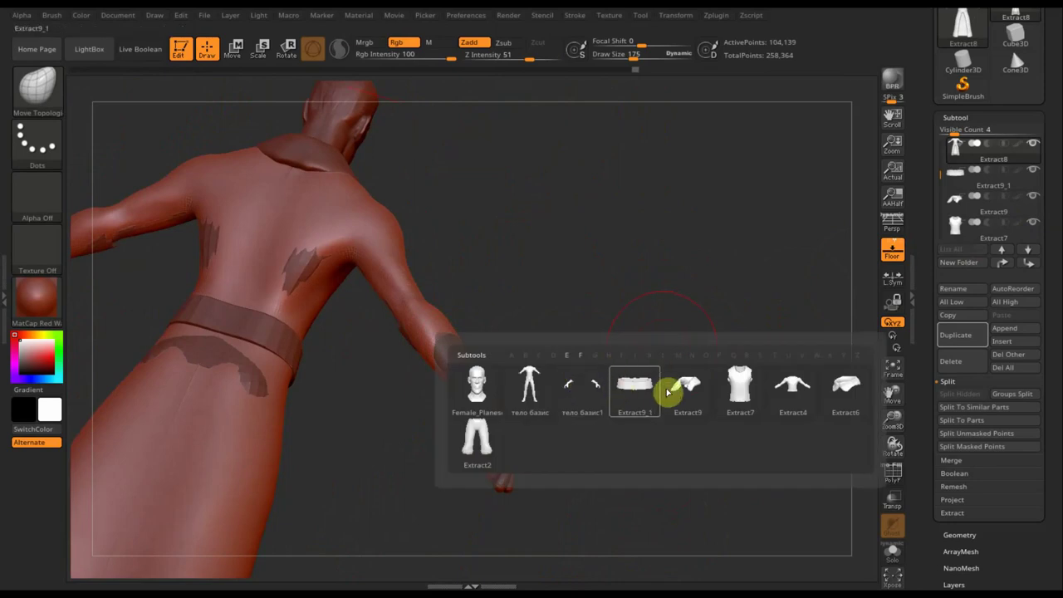
left_click(583, 392)
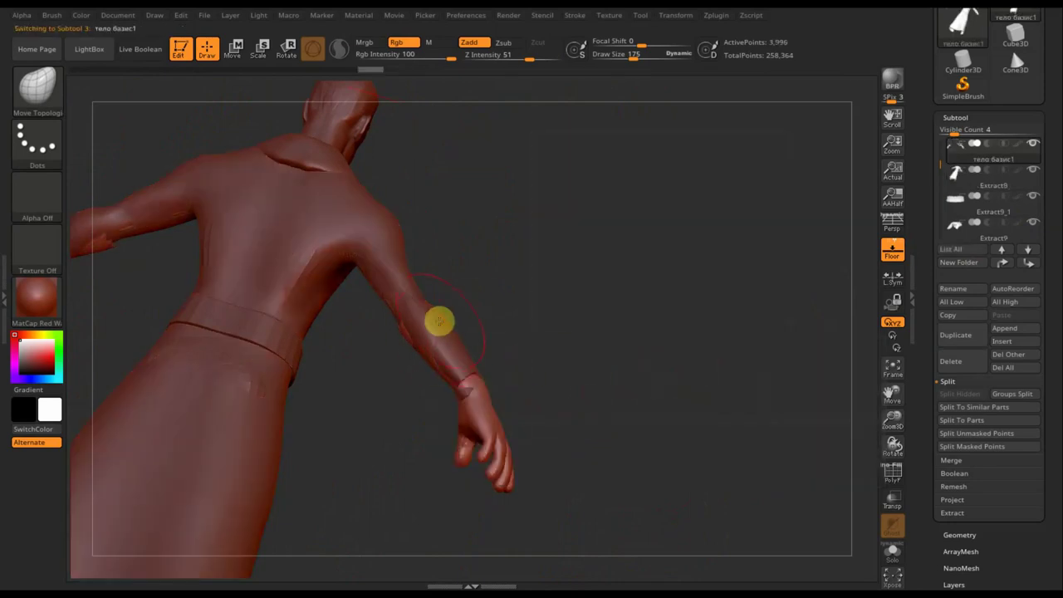
Slice the тело базис1 arm mesh off at the forearm with TrimCurve.
left_click_drag(517, 318, 405, 329)
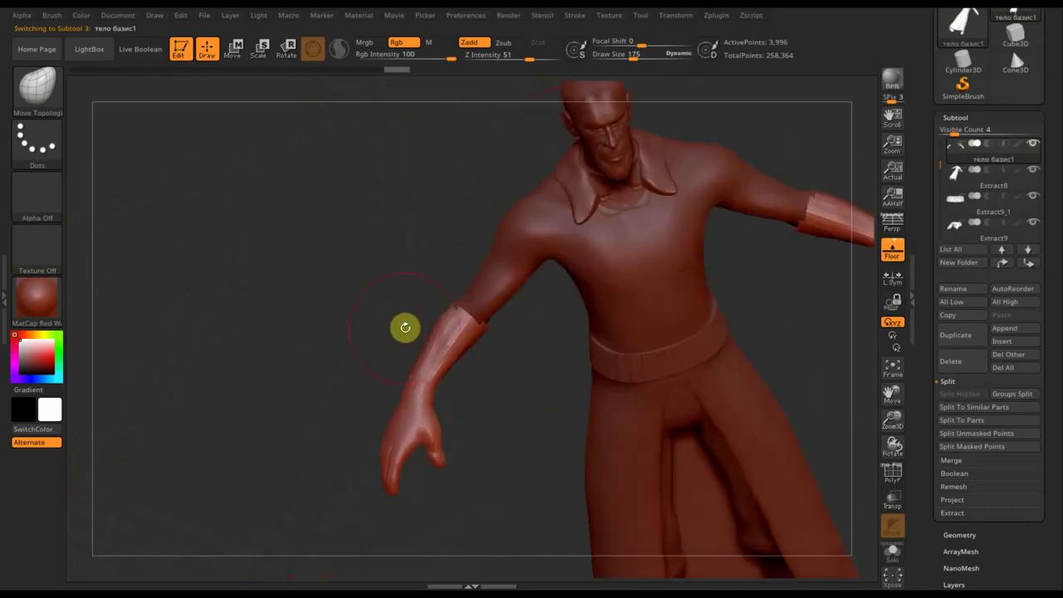
mouse_move(330, 315)
left_mouse_down()
mouse_move(356, 368)
mouse_move(373, 375)
mouse_move(260, 225)
left_mouse_up()
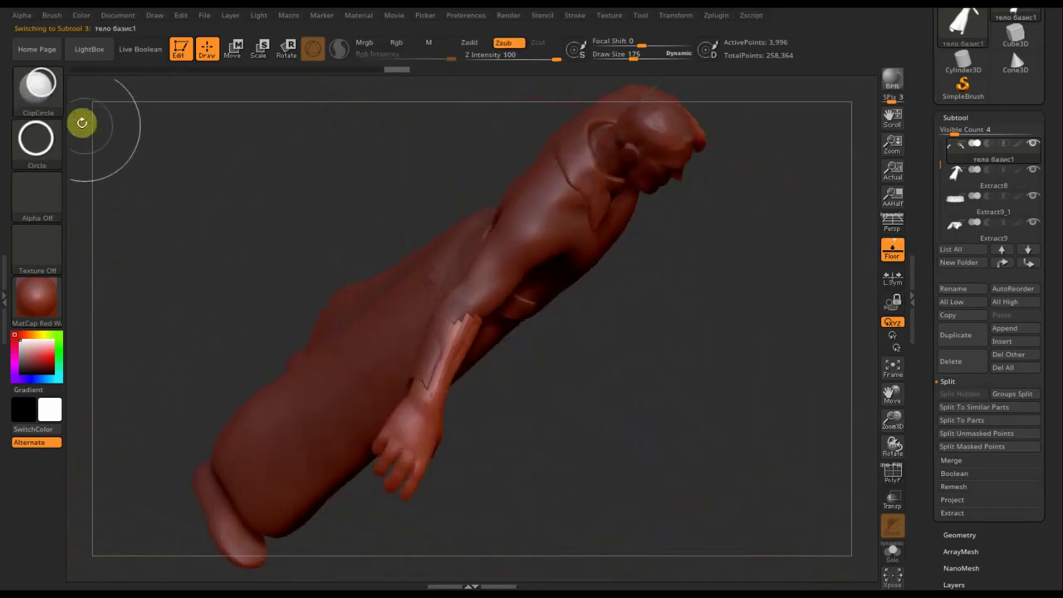
left_click(49, 103, "ctrl+shift")
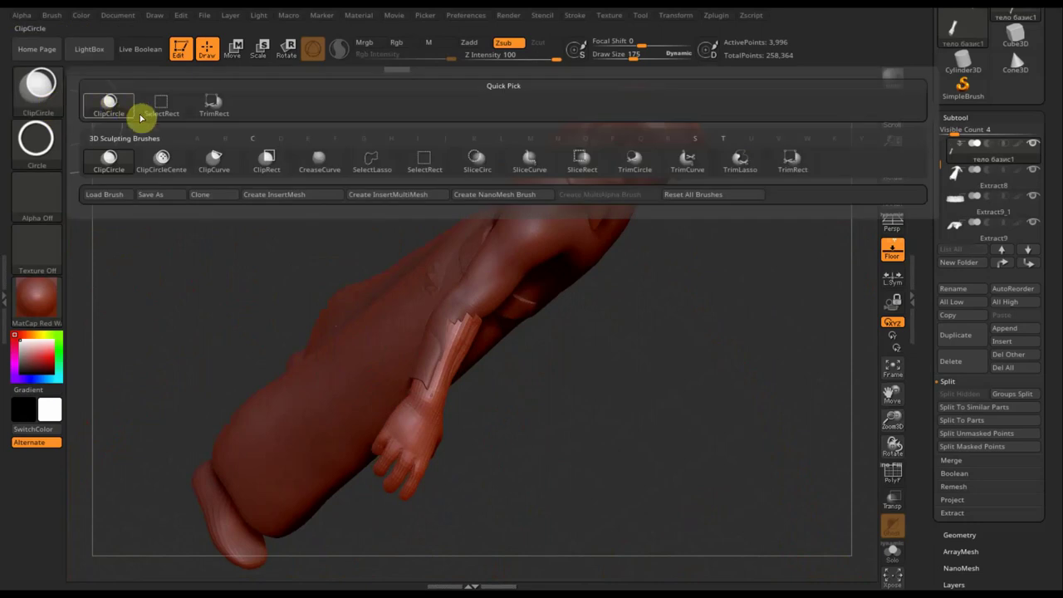
left_click(693, 161)
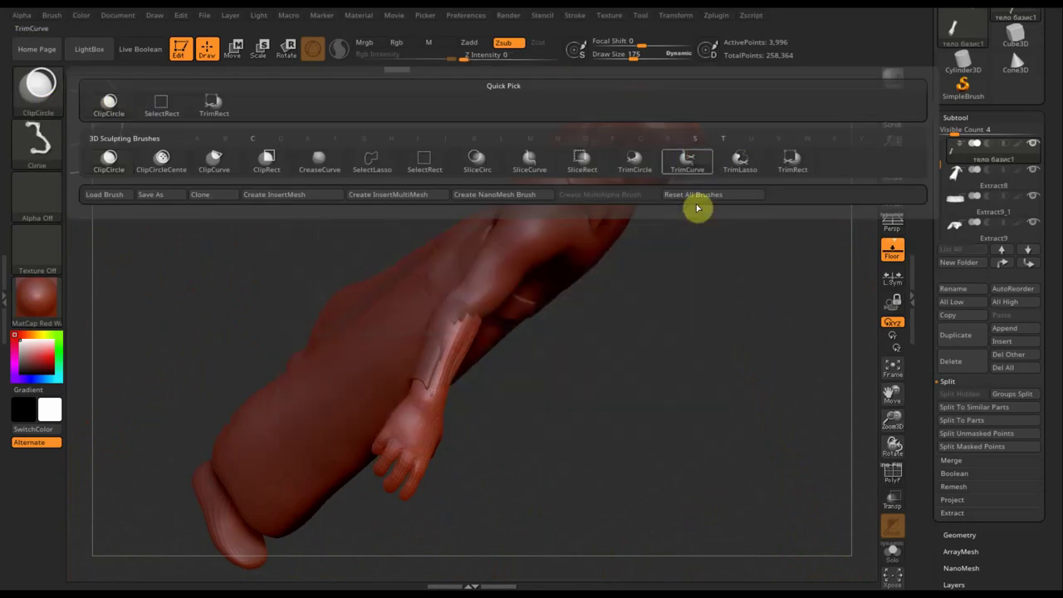
mouse_move(703, 381)
left_mouse_down()
mouse_move(468, 320)
mouse_move(566, 417)
mouse_move(826, 454)
mouse_move(867, 435)
mouse_move(662, 387)
mouse_move(518, 338)
mouse_move(596, 361)
mouse_move(574, 335)
mouse_move(626, 360)
left_mouse_up()
mouse_move(368, 303)
left_mouse_down("ctrl+shift")
mouse_move(593, 361)
mouse_move(582, 332)
left_mouse_up("ctrl+shift")
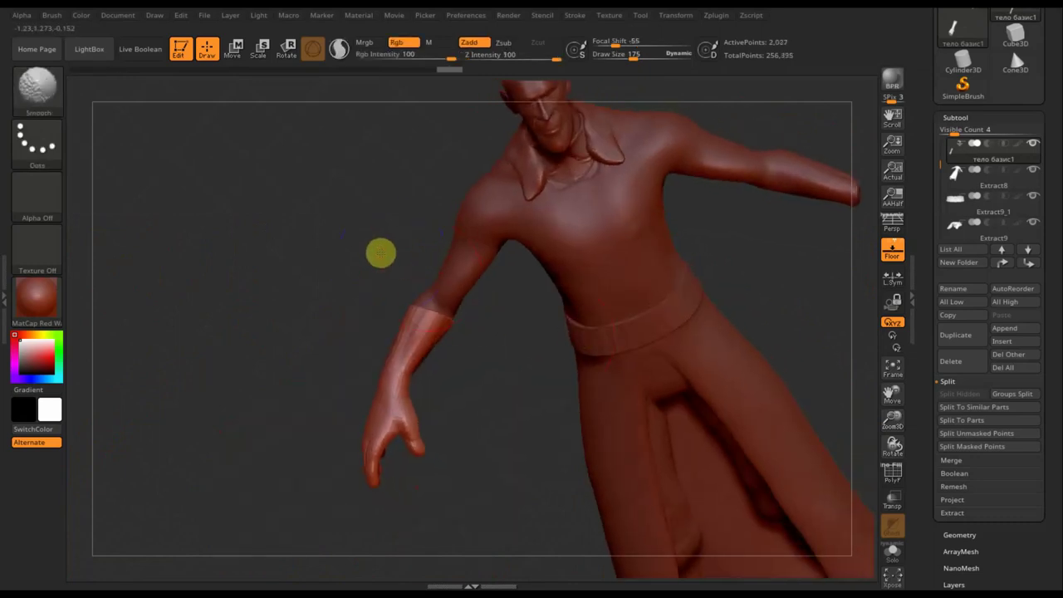
Mask a band around the forearm from an upright front view.
left_click_drag(379, 249, 421, 246, "shift")
left_click(428, 299, "ctrl")
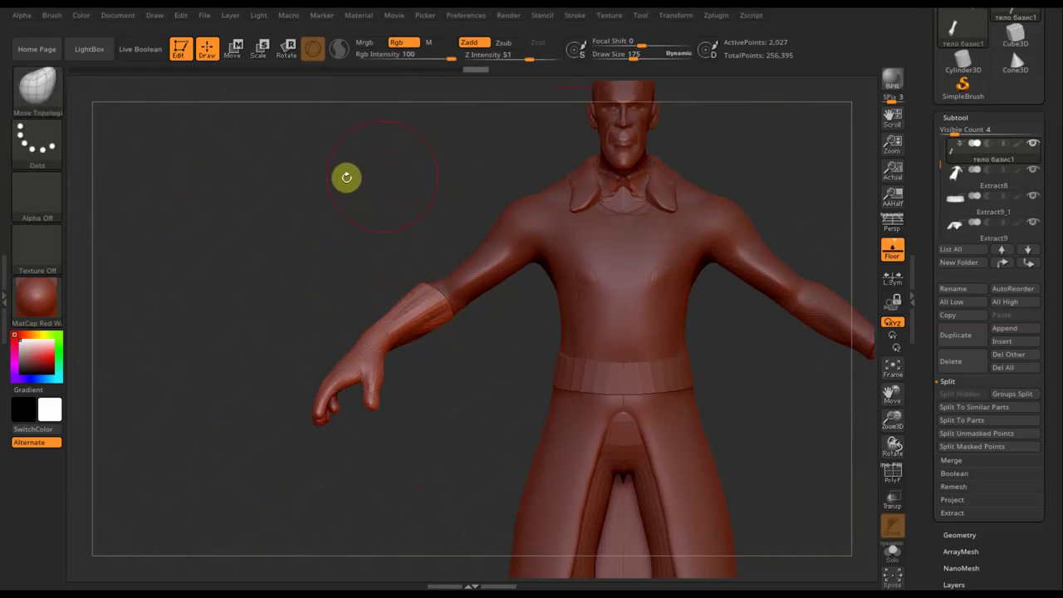
left_click(56, 95)
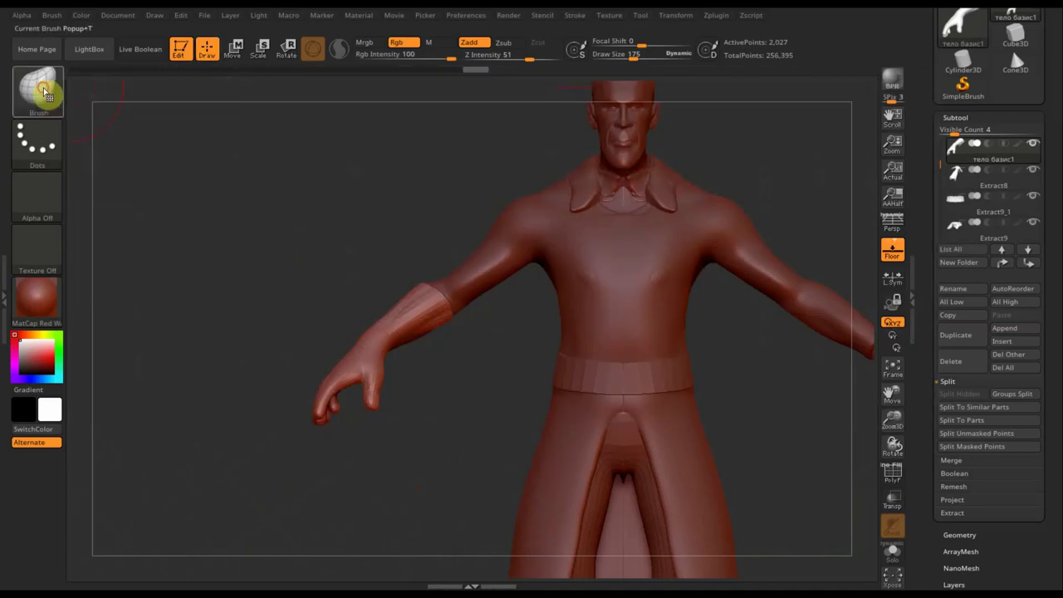
Choose ClayBuildup at size 77 and subdivide the arm mesh once.
left_click(38, 83)
left_click(143, 98)
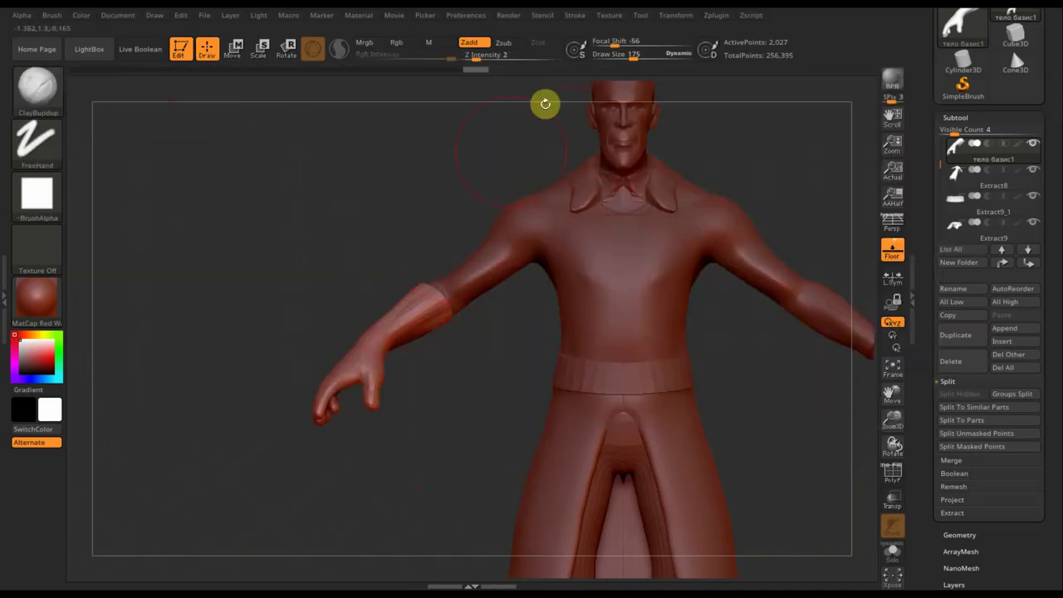
left_click_drag(636, 55, 613, 56)
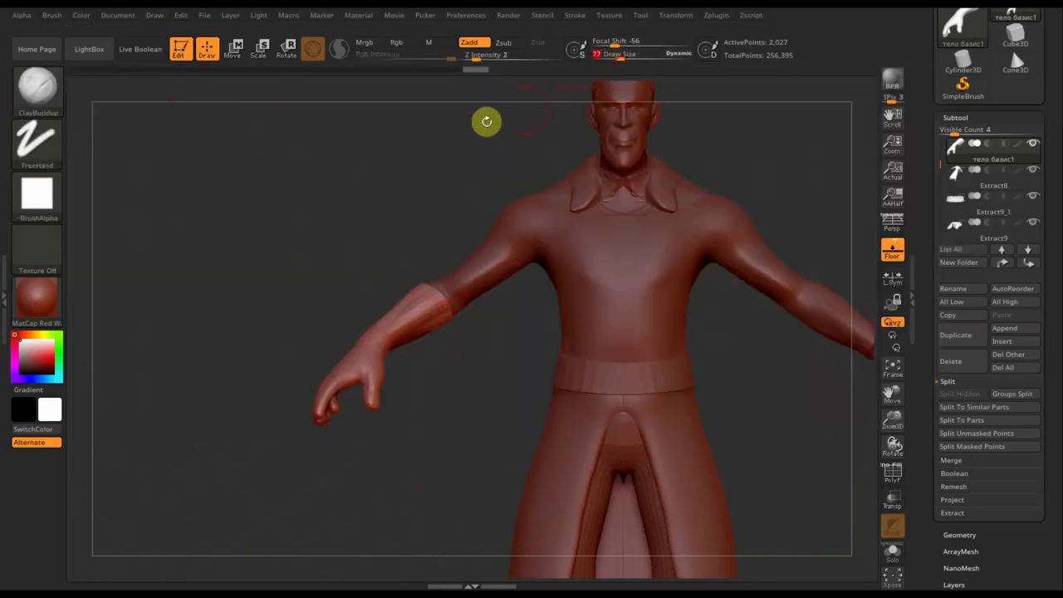
key("ctrl+d")
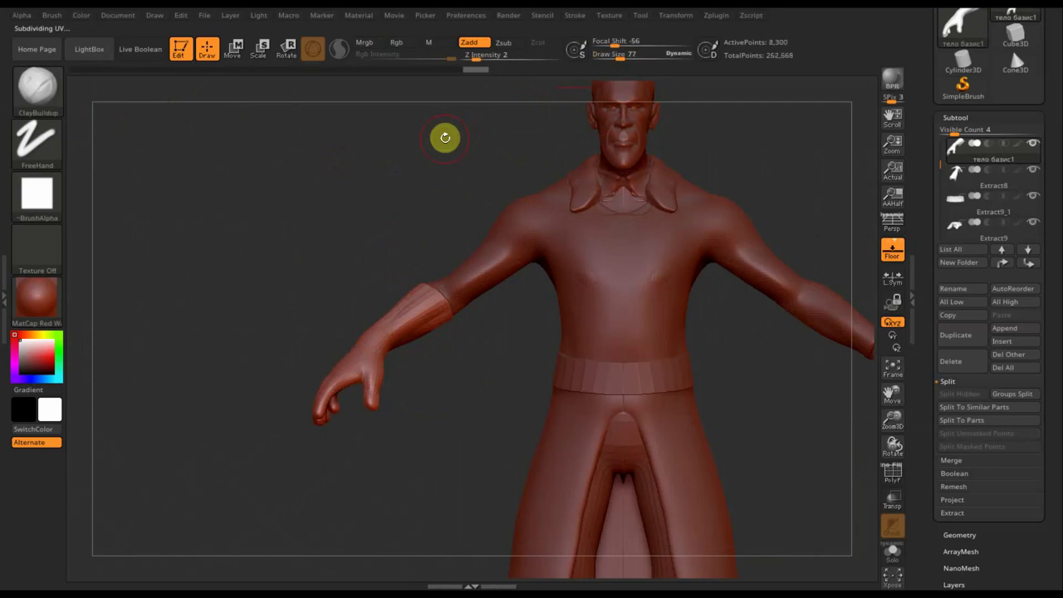
Smooth and build up the arm surface while rotating around the torso and coat hem.
key("shift")
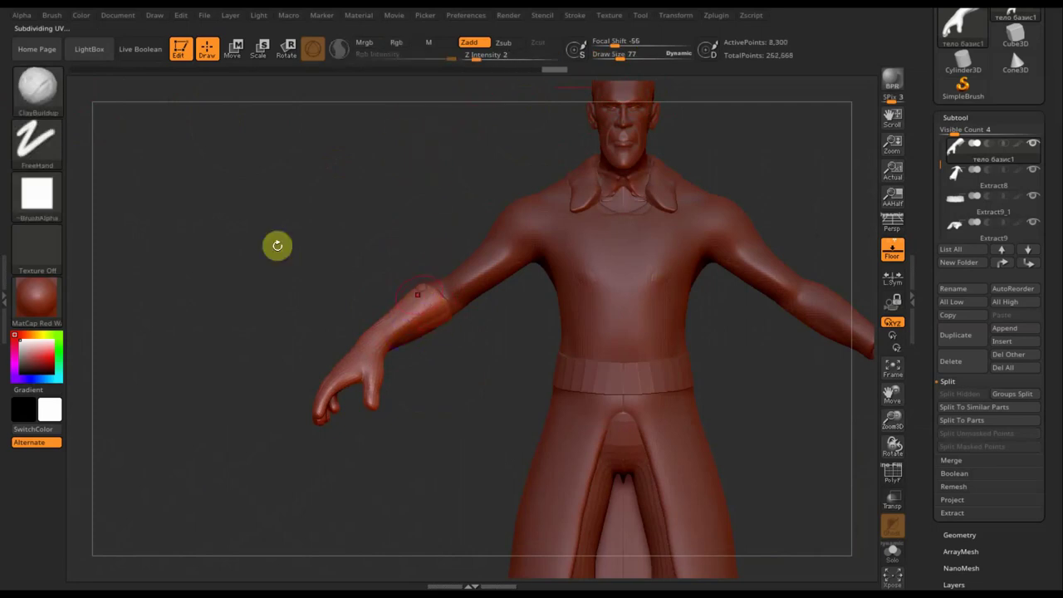
left_click_drag(333, 279, 369, 309)
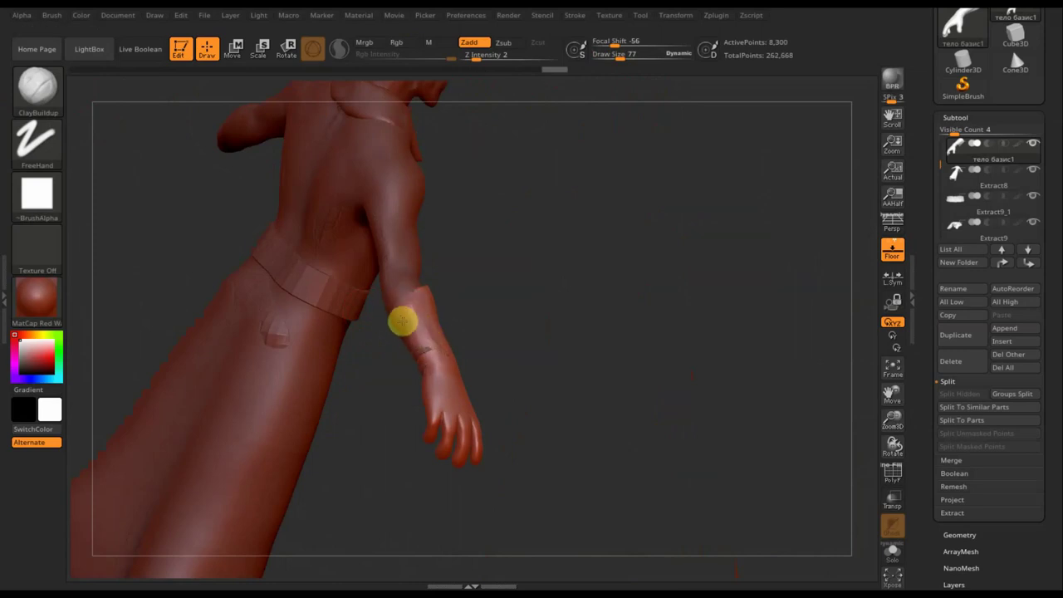
left_click_drag(481, 329, 427, 333)
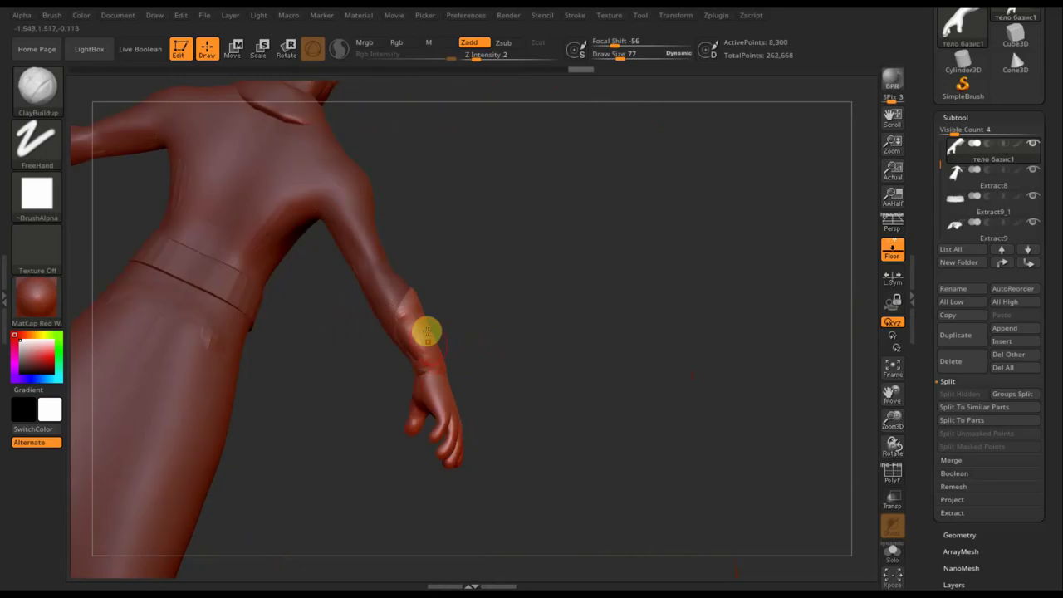
mouse_move(469, 331)
left_mouse_down()
mouse_move(520, 287)
mouse_move(420, 299)
left_mouse_up()
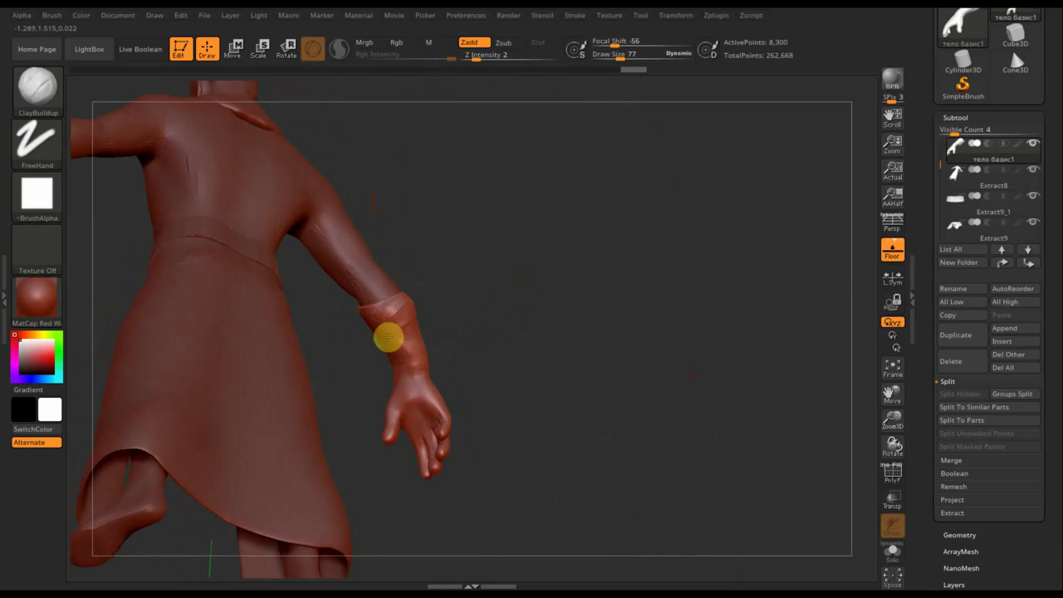
key("shift")
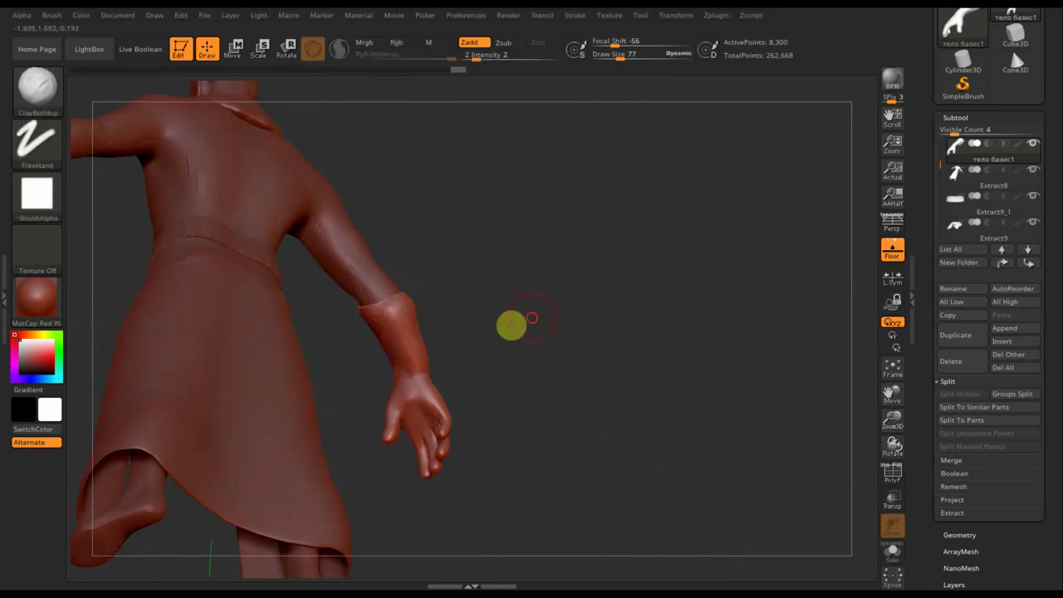
left_click_drag(510, 323, 427, 318)
key("shift")
mouse_move(581, 422)
left_mouse_down()
mouse_move(532, 355)
mouse_move(526, 371)
mouse_move(491, 355)
left_mouse_up()
Pick the Move Topological brush and rotate to a front view of the torso and arm.
key("b")
left_click(427, 104)
mouse_move(612, 54)
left_mouse_down()
mouse_move(634, 61)
mouse_move(625, 60)
left_mouse_up()
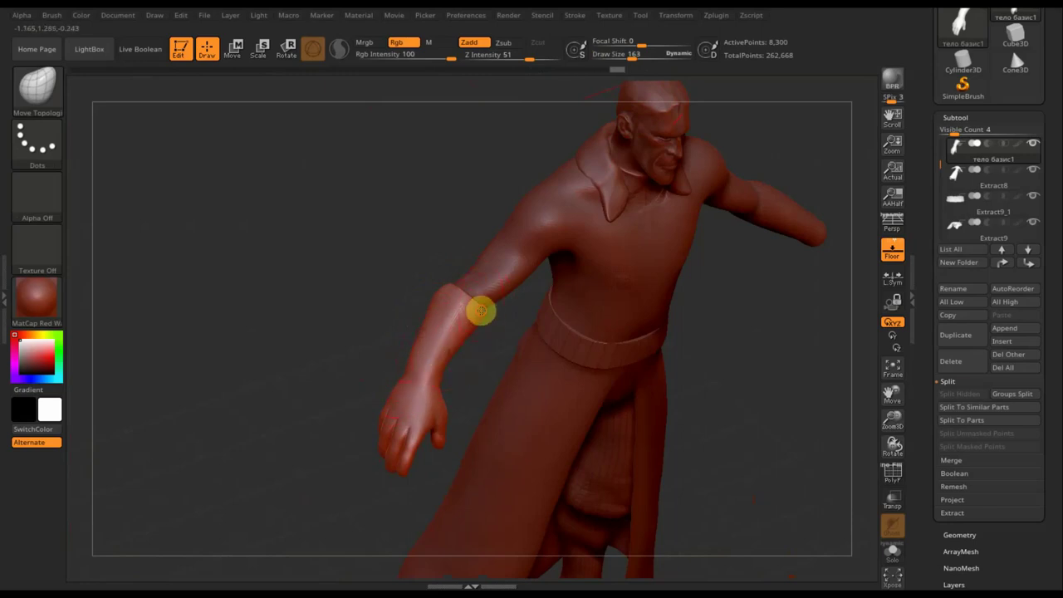
left_click_drag(349, 287, 449, 300)
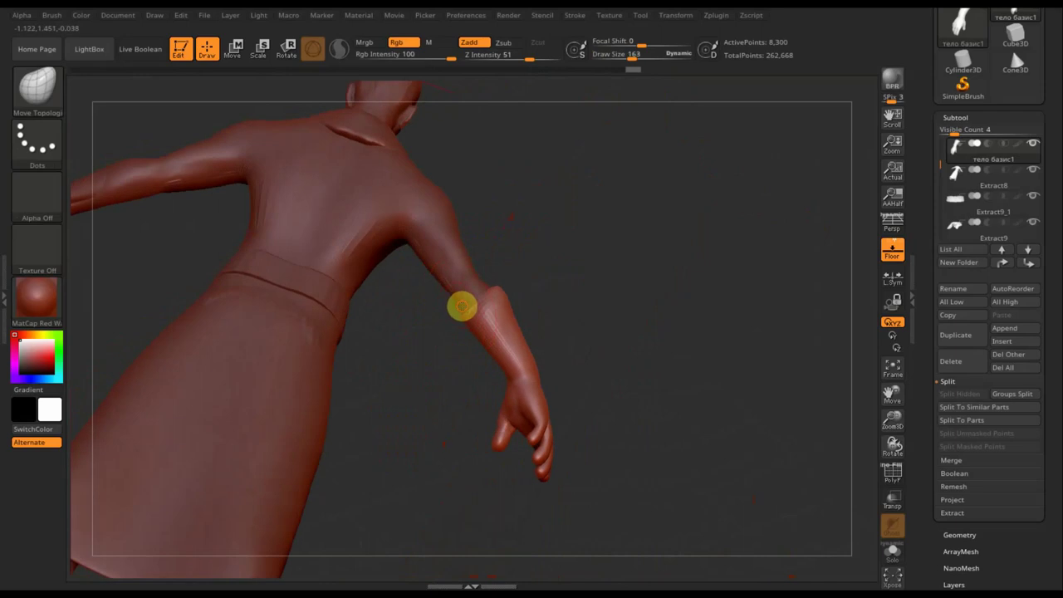
mouse_move(691, 292)
left_mouse_down()
mouse_move(632, 252)
mouse_move(667, 316)
mouse_move(657, 326)
left_mouse_up()
mouse_move(702, 489)
left_mouse_down()
mouse_move(640, 275)
mouse_move(719, 352)
mouse_move(737, 341)
mouse_move(463, 262)
left_mouse_up()
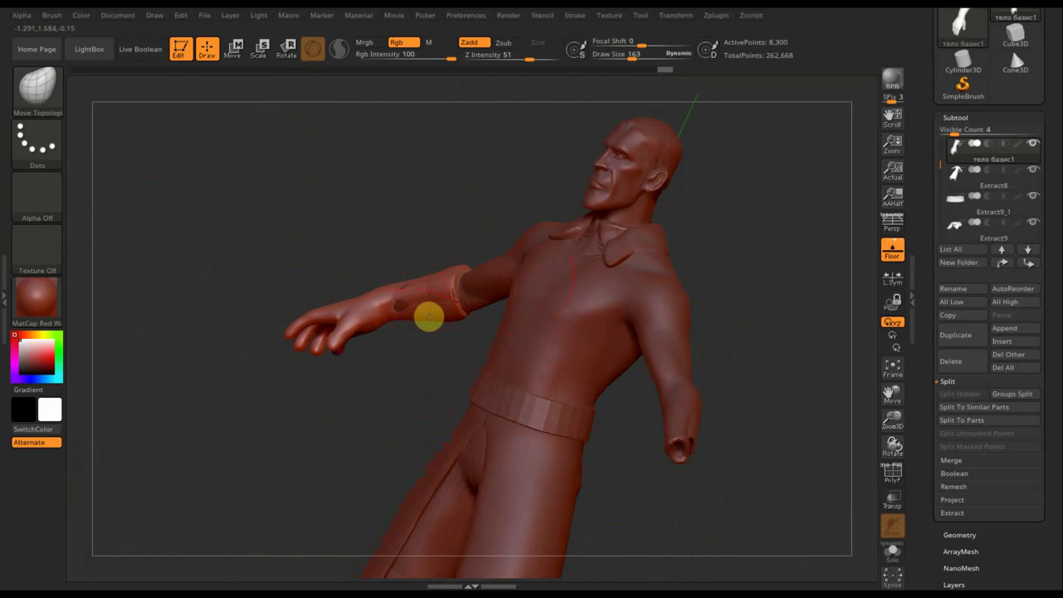
left_click_drag(805, 410, 769, 380)
mouse_move(698, 399)
left_mouse_down()
mouse_move(783, 406)
mouse_move(1021, 507)
left_mouse_up()
left_click(961, 537)
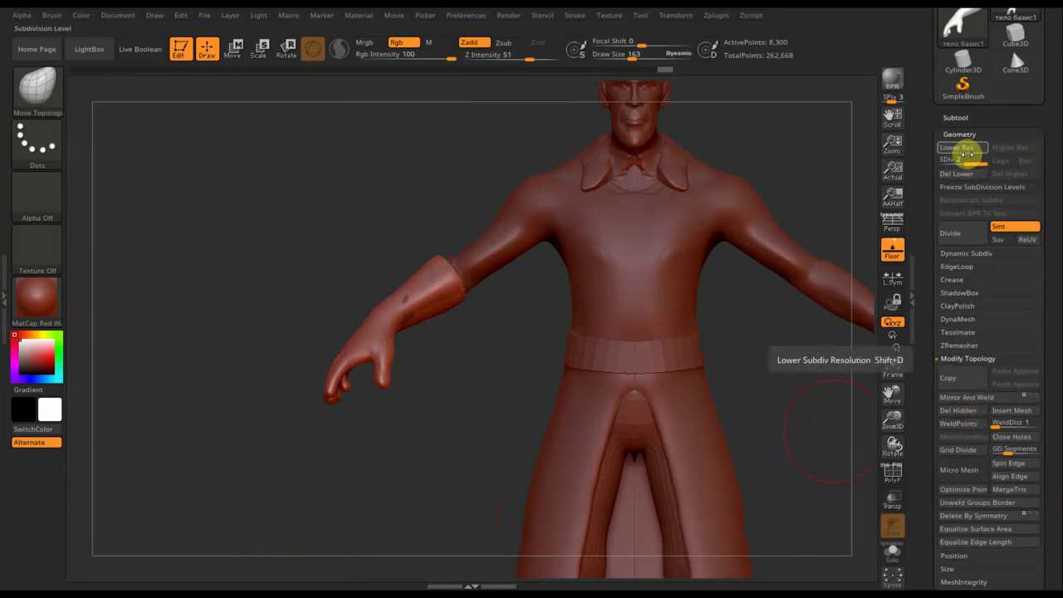
Delete the hand's lower subdivisions, Mirror And Weld it to 16,600 points, then select Extract8.
left_click(961, 397)
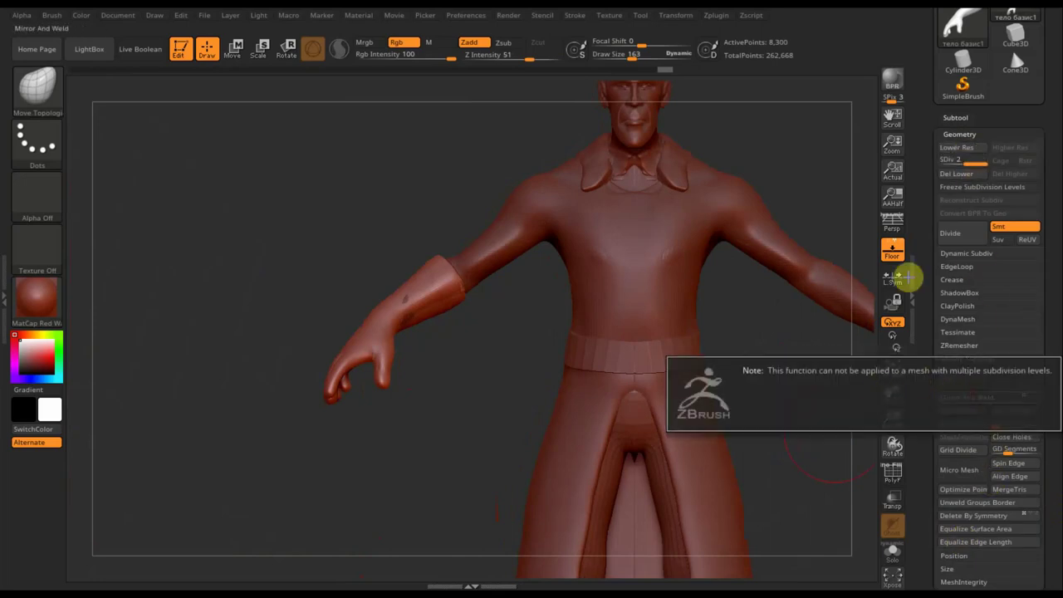
left_click(956, 173)
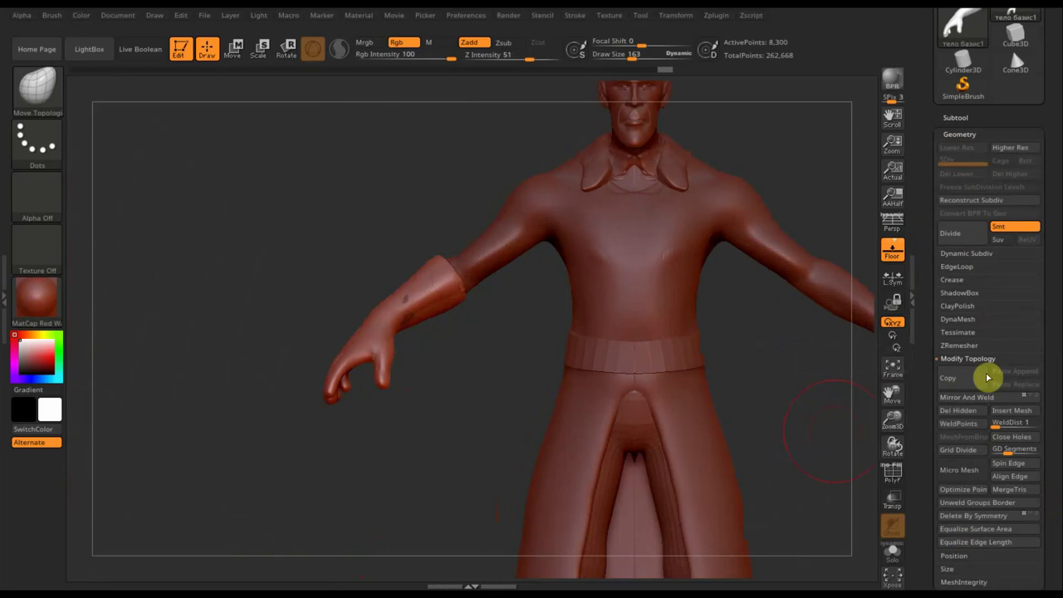
left_click(967, 397)
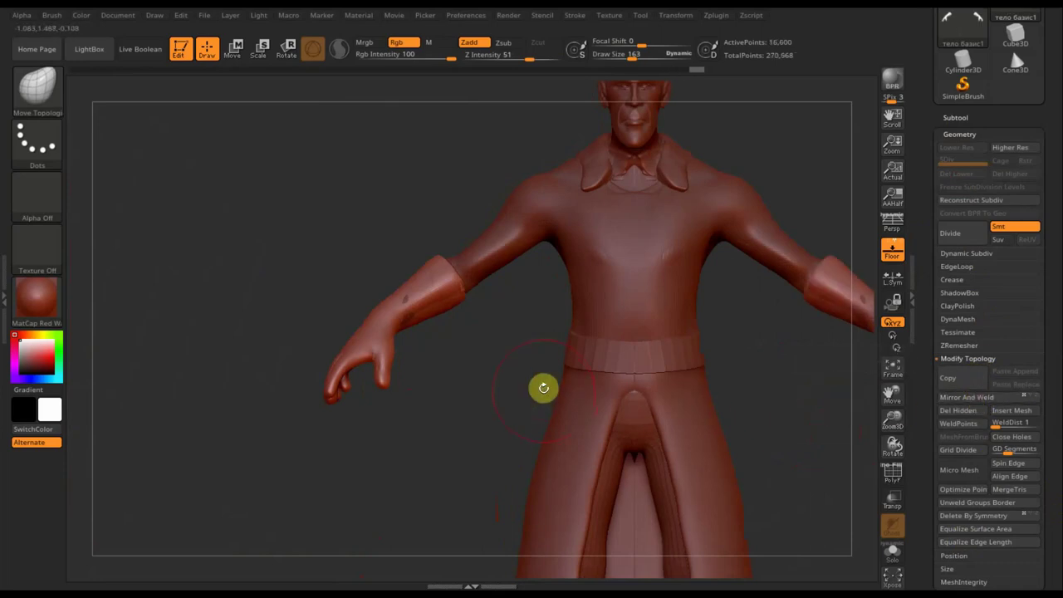
key("f")
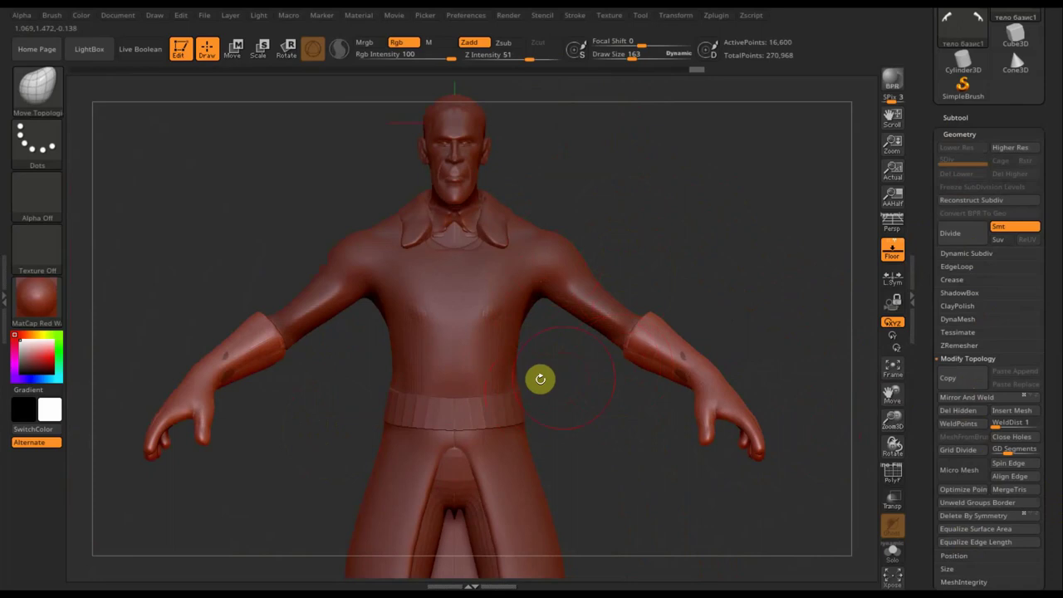
key("n")
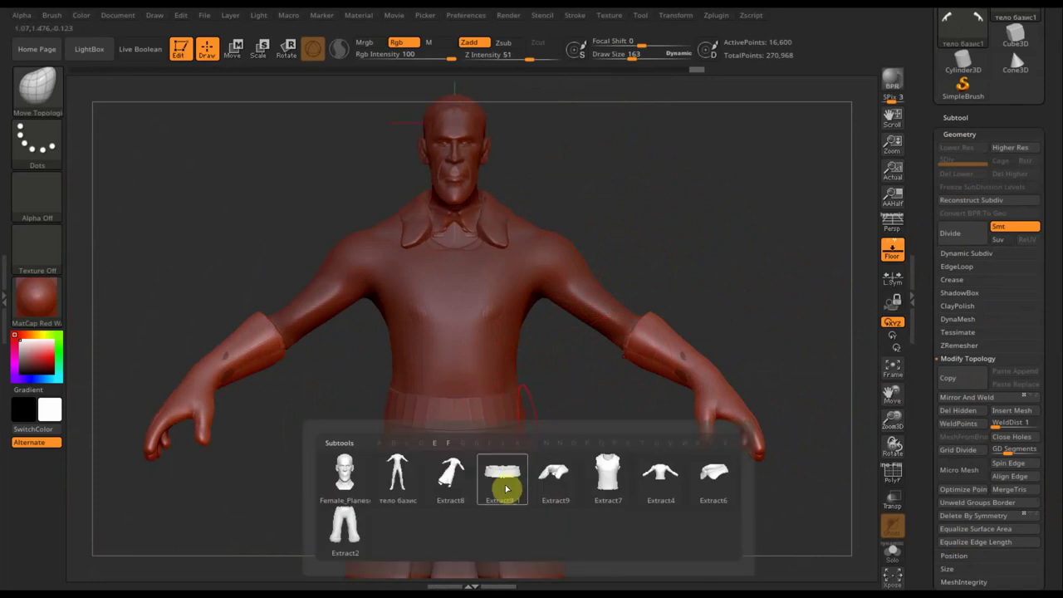
left_click(453, 475)
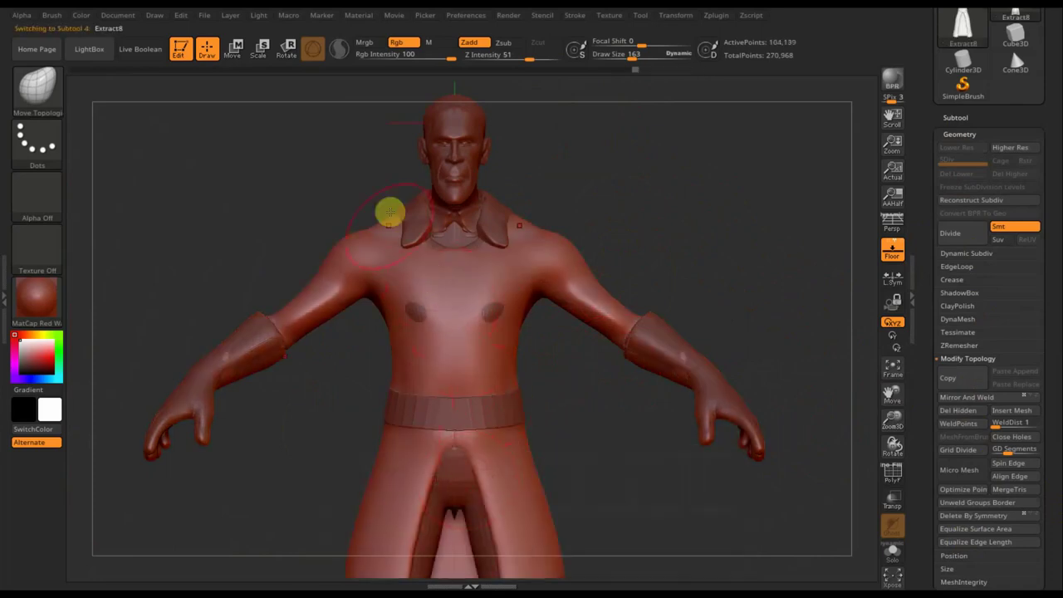
Pick the Standard brush with a freehand stroke and shrink Draw Size to 14.
left_click(36, 85)
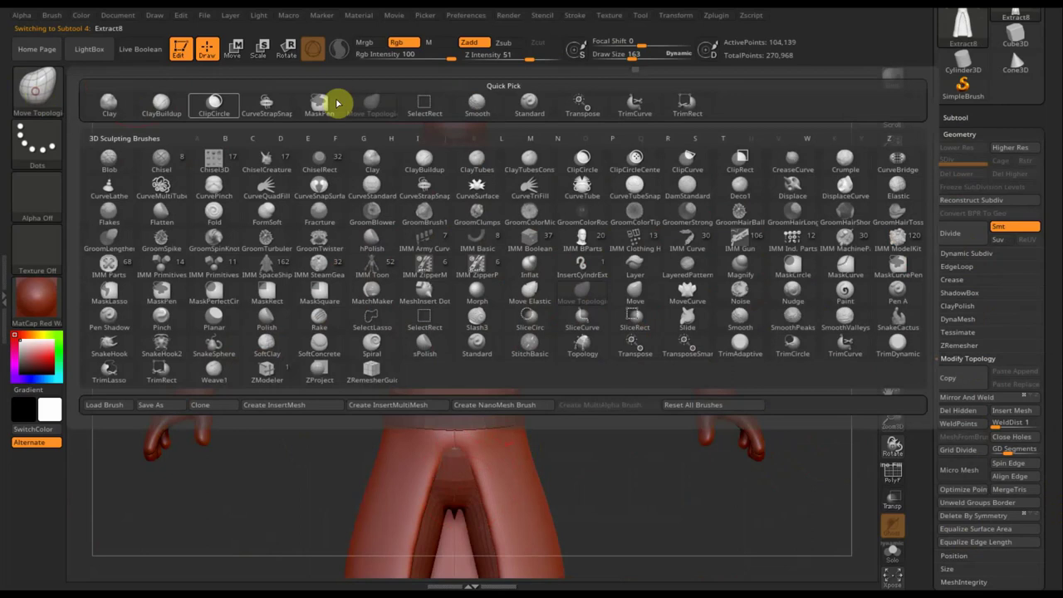
left_click(529, 104)
left_click_drag(637, 58, 606, 59)
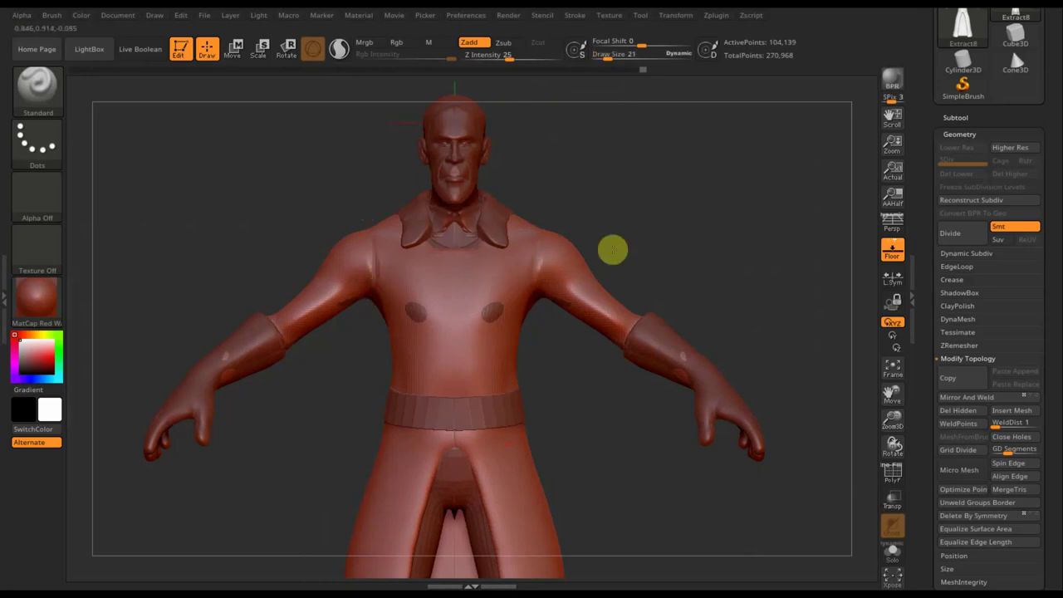
key("ctrl+shift+f")
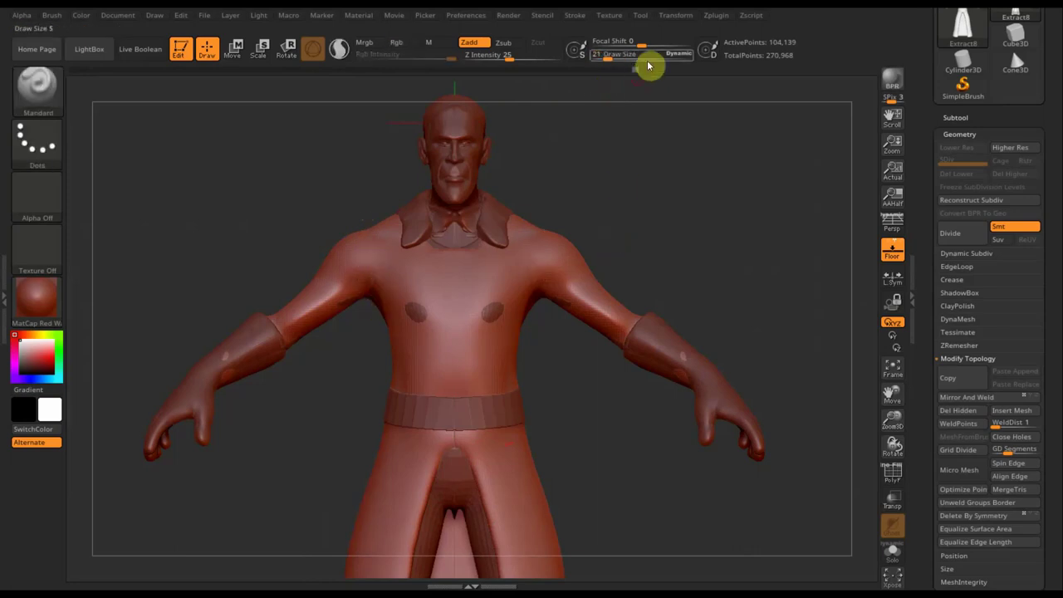
left_click_drag(607, 56, 600, 54)
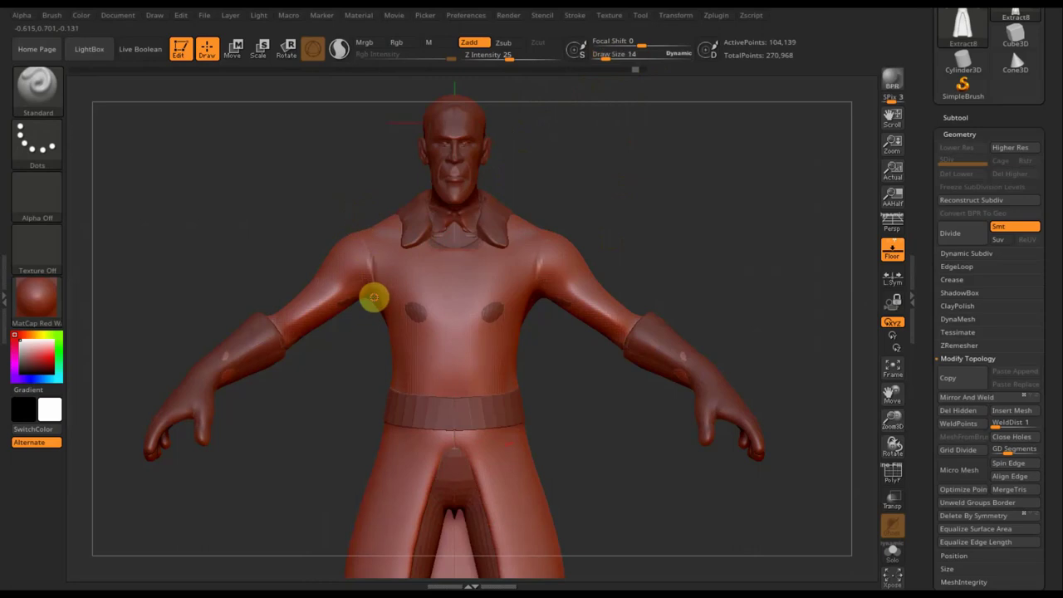
Return the model to a front view and switch to ClayBuildup at Draw Size 5.
left_click_drag(611, 207, 359, 239)
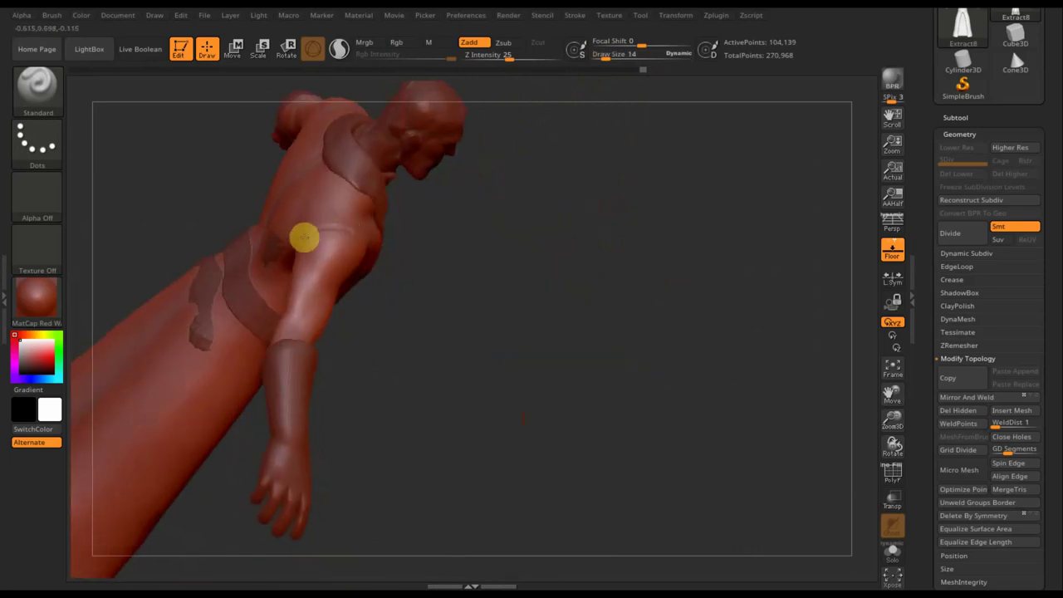
left_click_drag(435, 266, 499, 261)
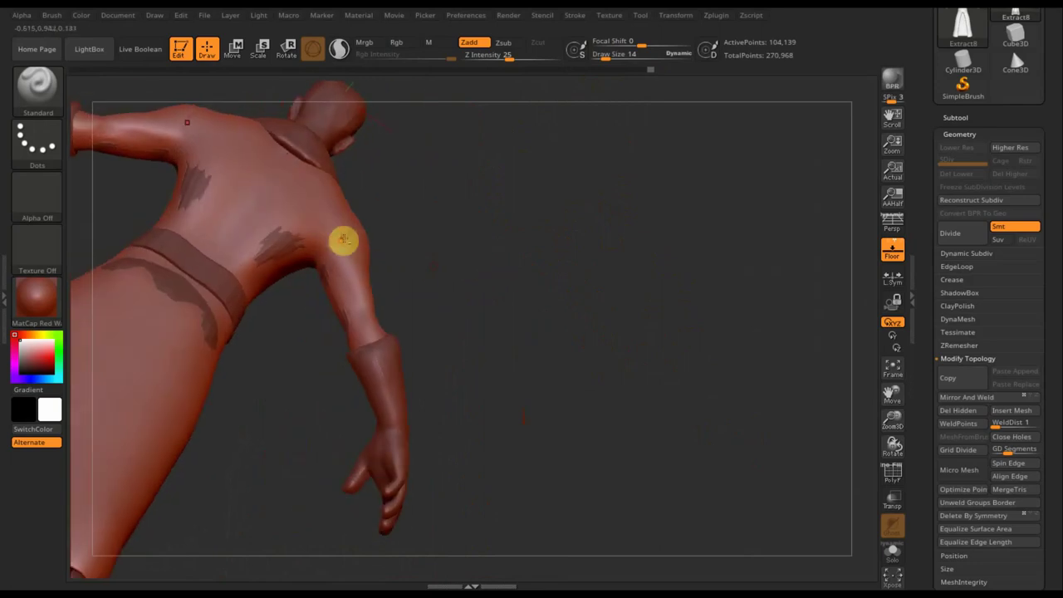
mouse_move(425, 263)
left_mouse_down()
mouse_move(336, 166)
mouse_move(373, 209)
left_mouse_up()
mouse_move(672, 209)
left_mouse_down()
mouse_move(661, 159)
mouse_move(563, 216)
left_mouse_up()
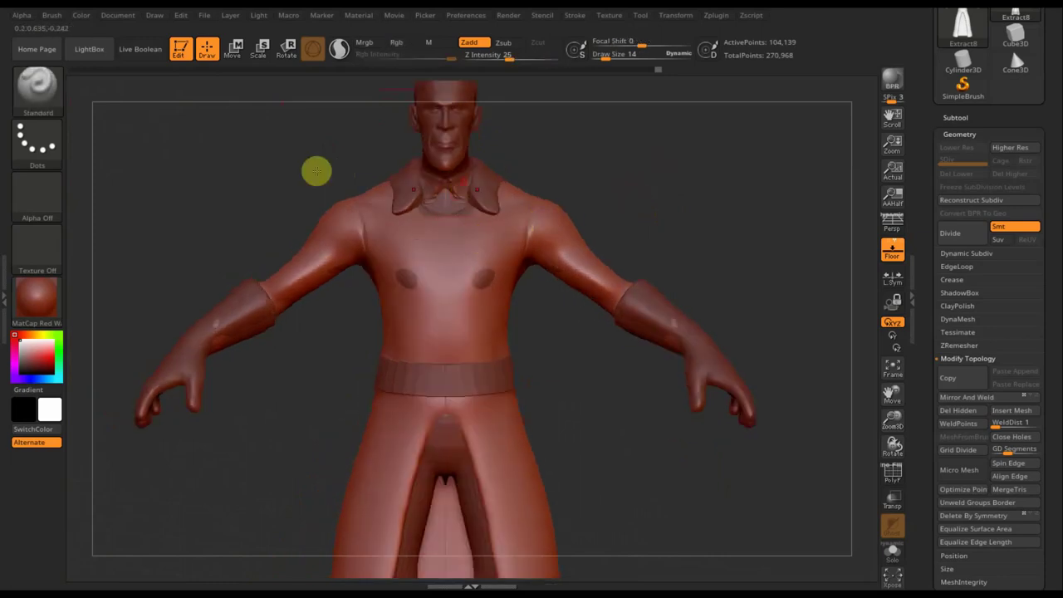
left_click(41, 87)
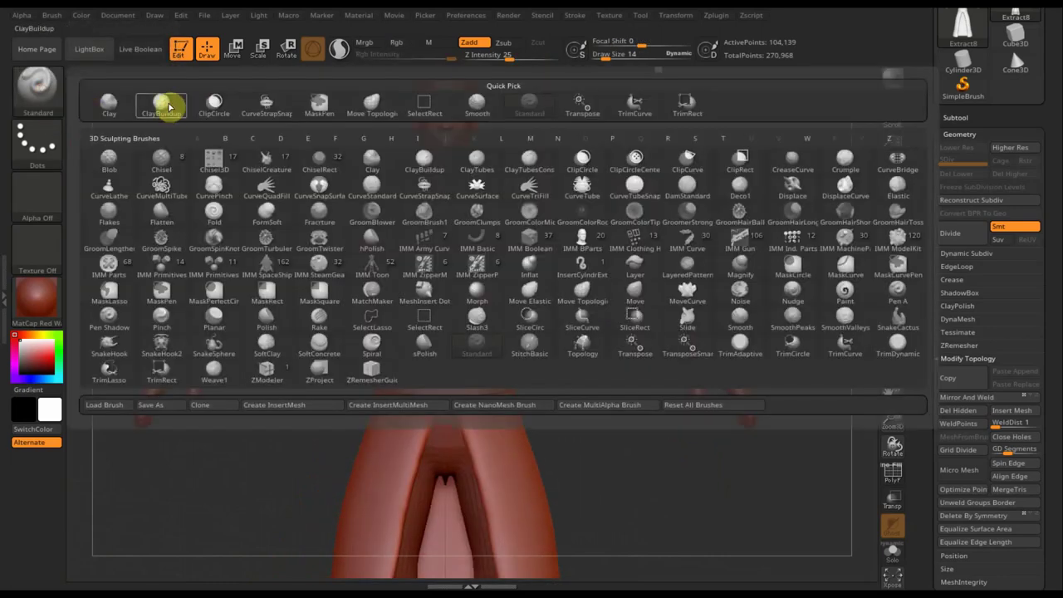
left_click(167, 103)
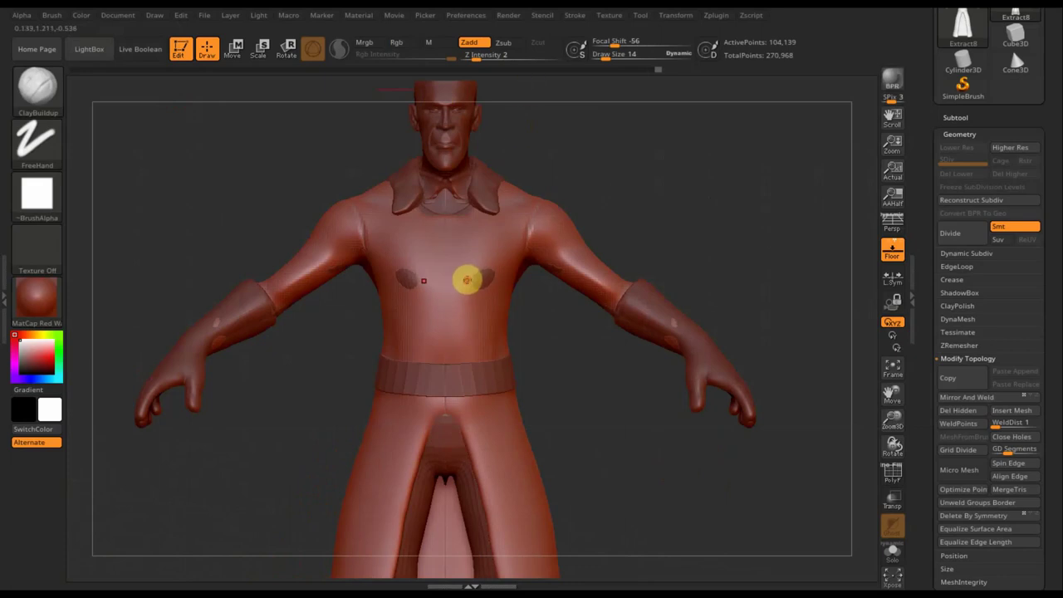
left_click_drag(607, 52, 610, 55)
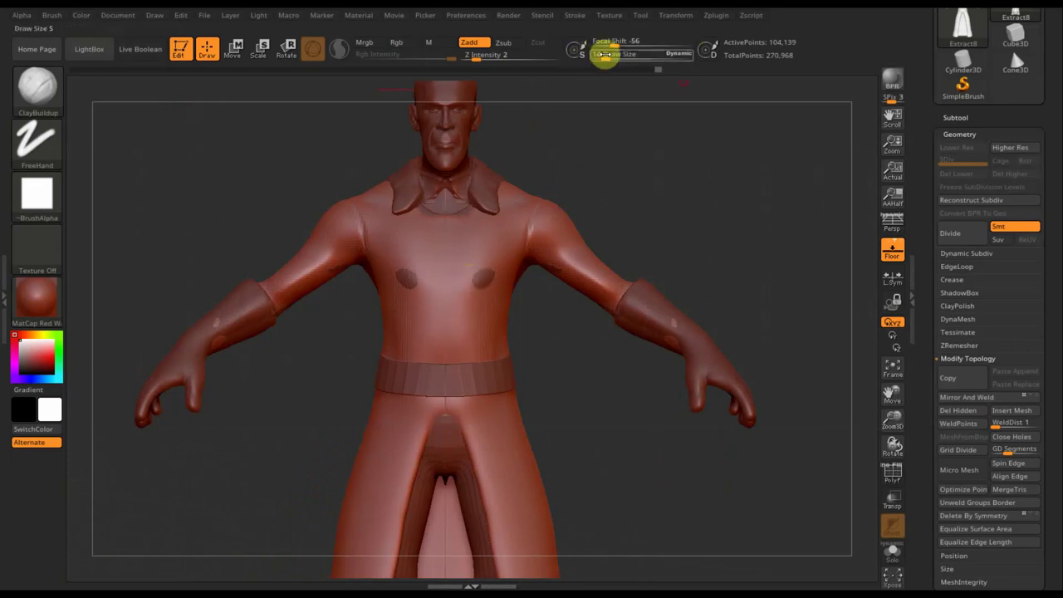
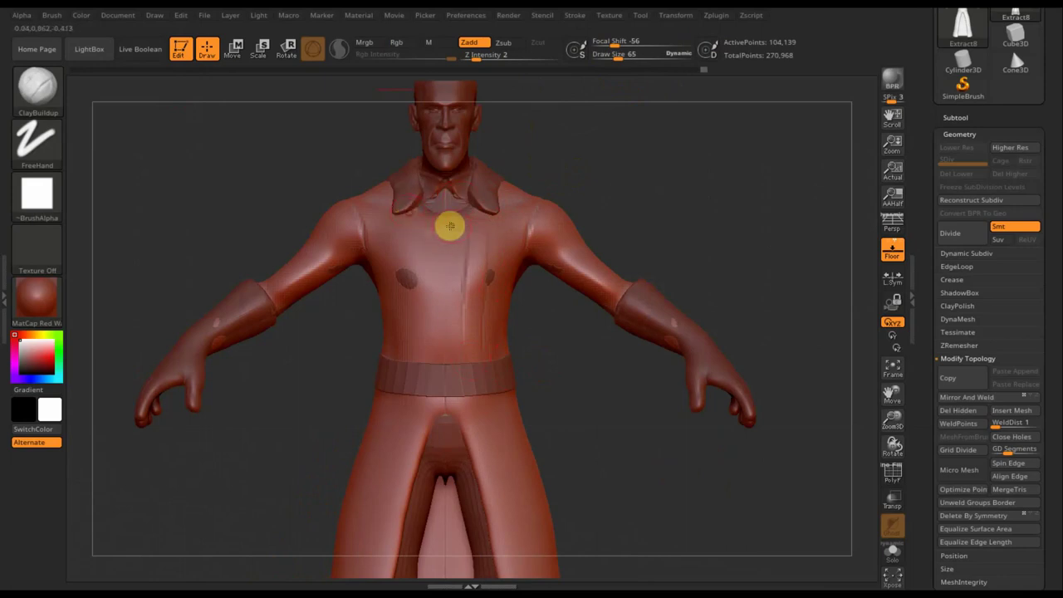
Sculpt vertical creases down the chest centre with ClayBuildup, then smooth them.
left_click_drag(459, 233, 465, 280)
left_click_drag(458, 230, 465, 353)
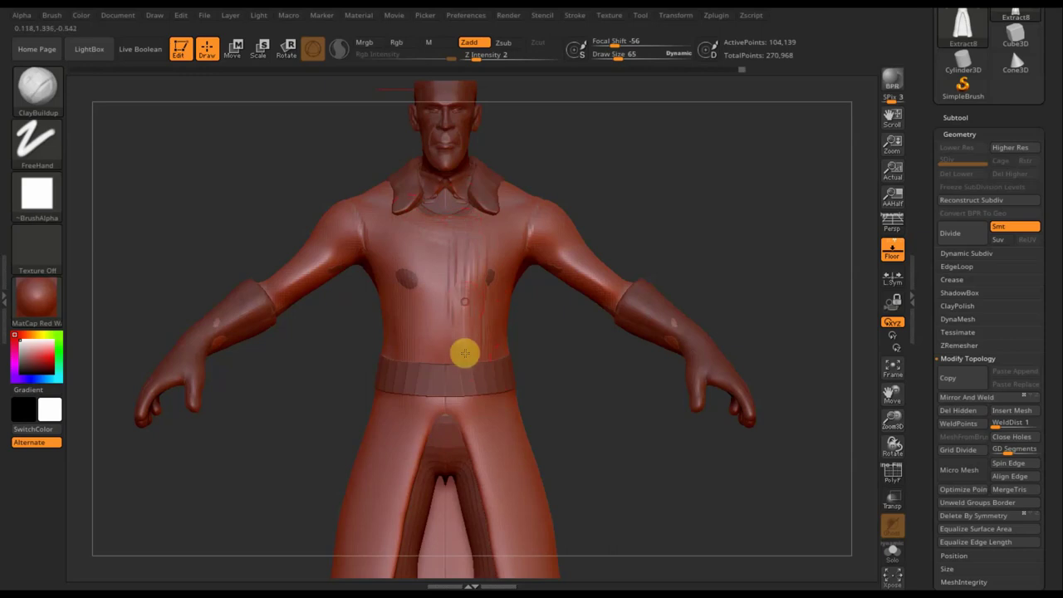
left_click_drag(471, 233, 477, 308)
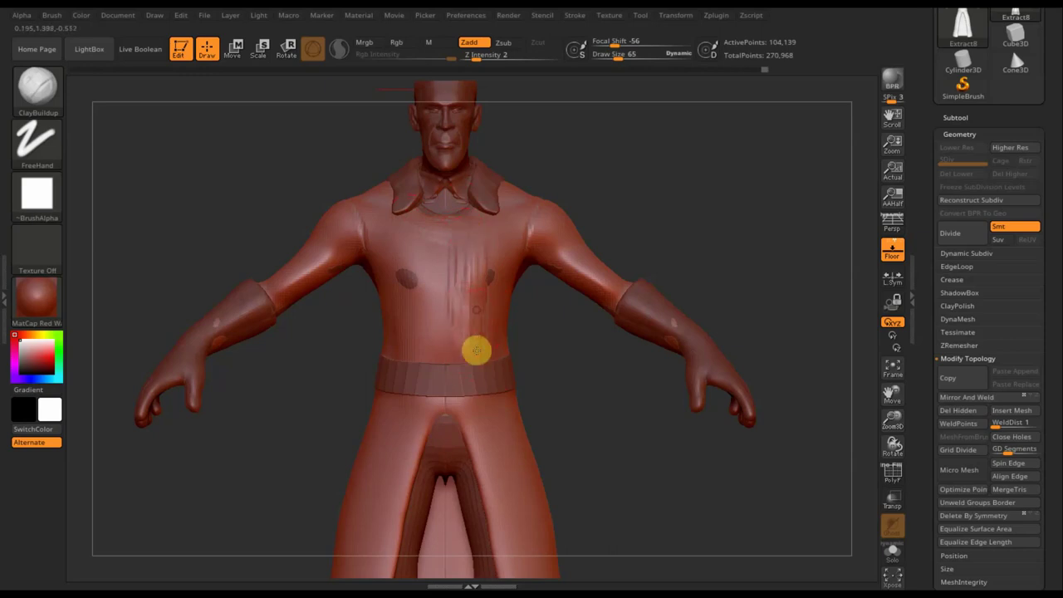
key("shift")
mouse_move(446, 265)
left_mouse_down("shift")
mouse_move(466, 245)
mouse_move(457, 308)
mouse_move(454, 282)
mouse_move(462, 317)
left_mouse_up("shift")
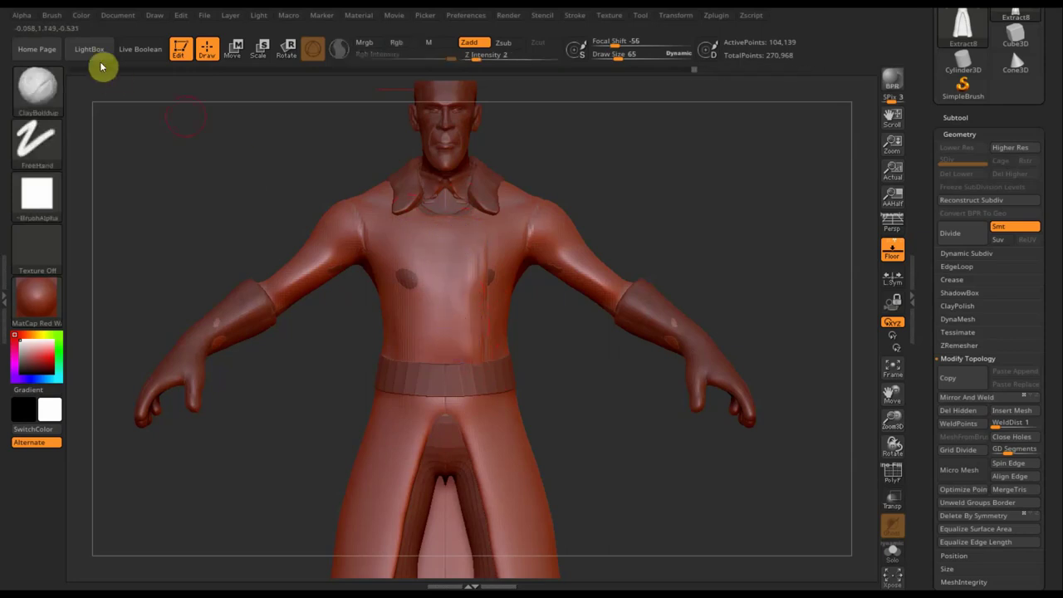
With the Standard brush, raise a vertical ridge from the collar down to the belt.
left_click(38, 85)
left_click(522, 100)
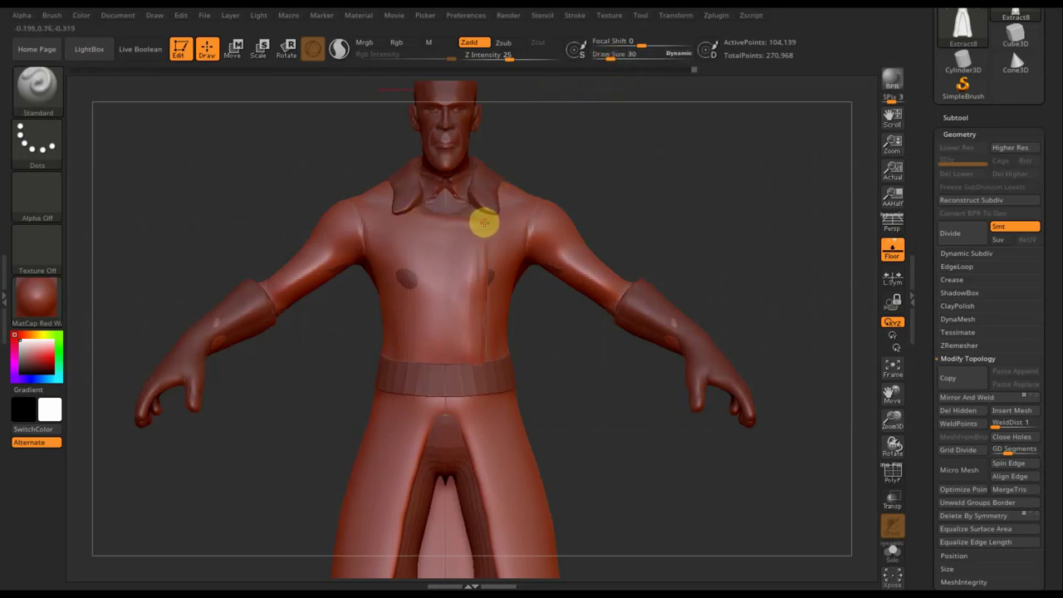
left_click_drag(483, 237, 483, 353)
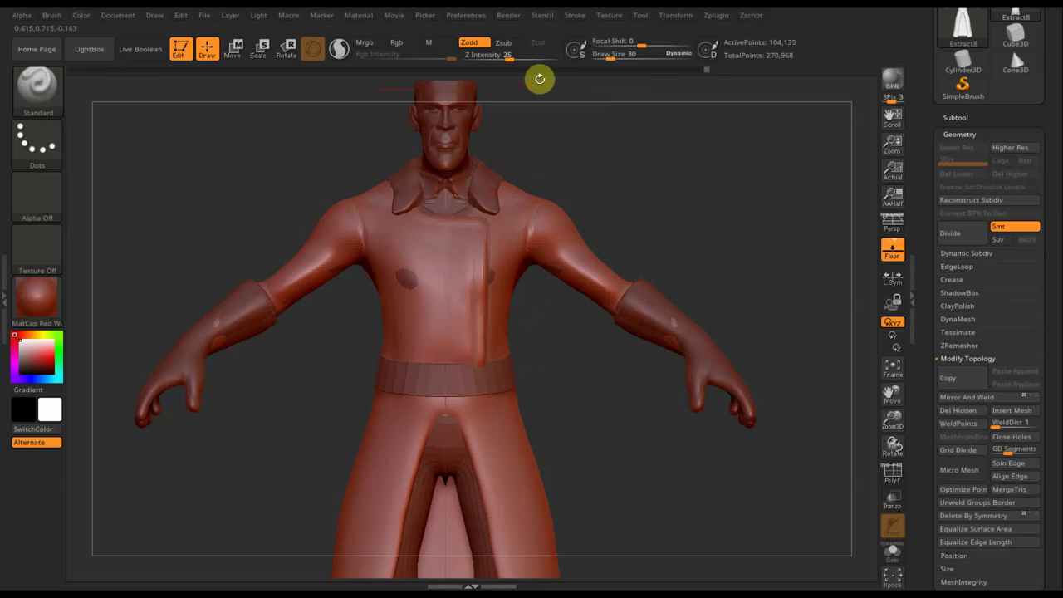
left_click_drag(575, 177, 563, 177)
left_click_drag(622, 204, 681, 219)
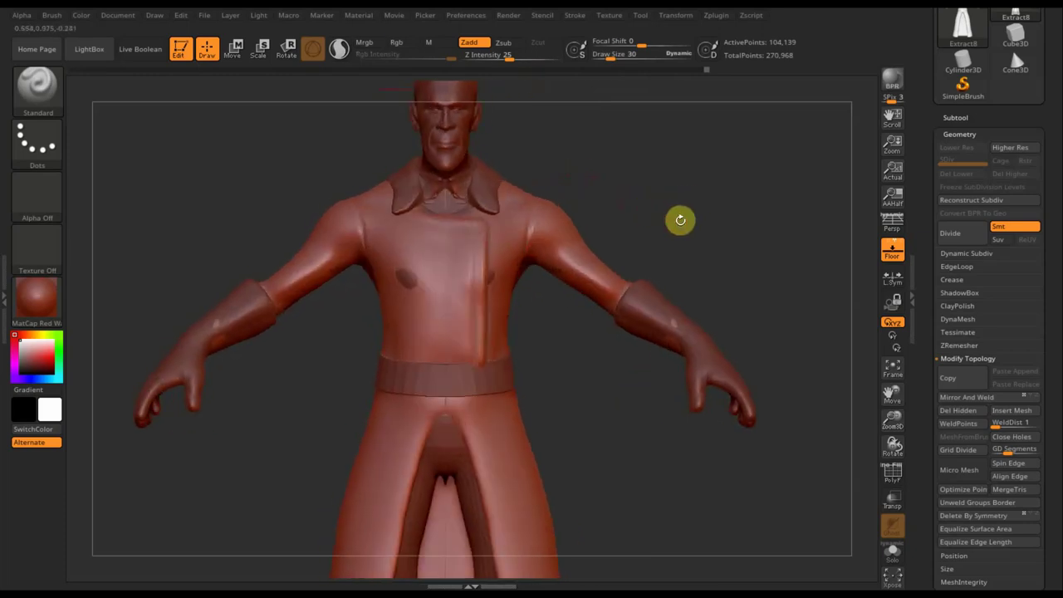
left_click(953, 117)
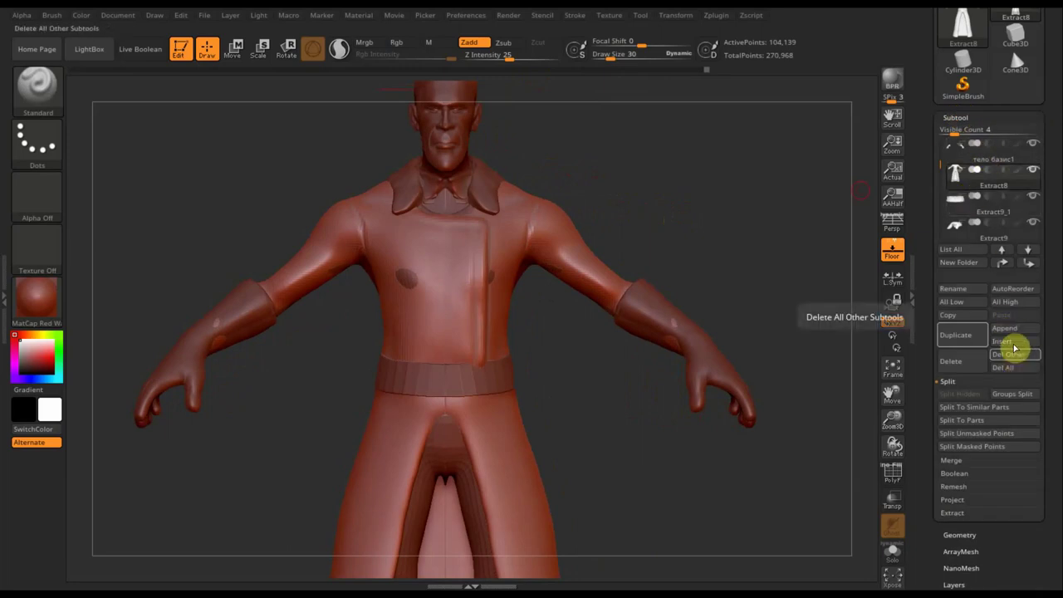
Insert a Cylinder3D subtool, make it active, frame the model and switch to Move.
left_click(1005, 340)
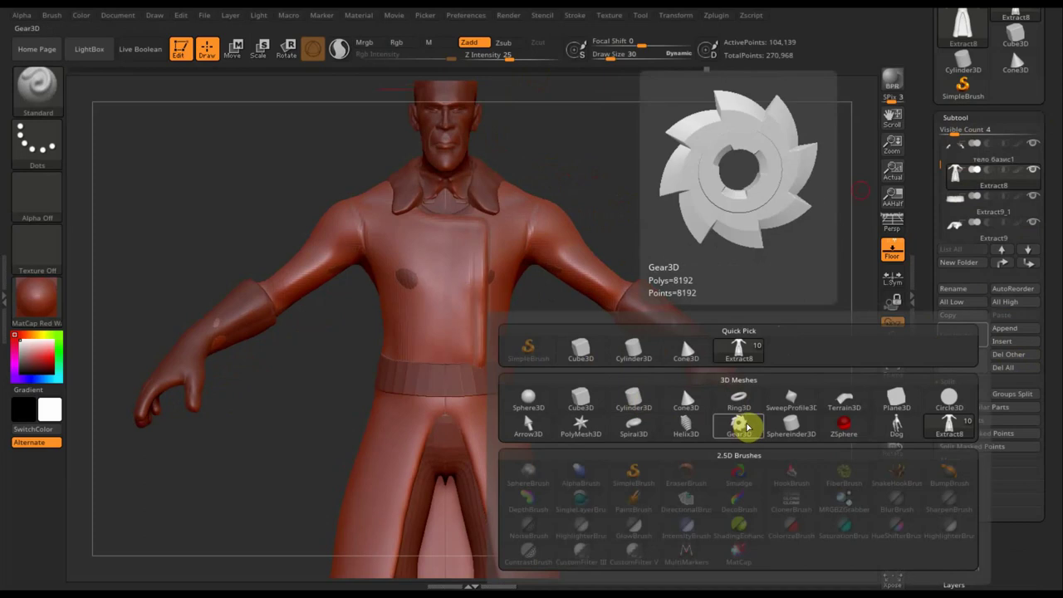
left_click(636, 403)
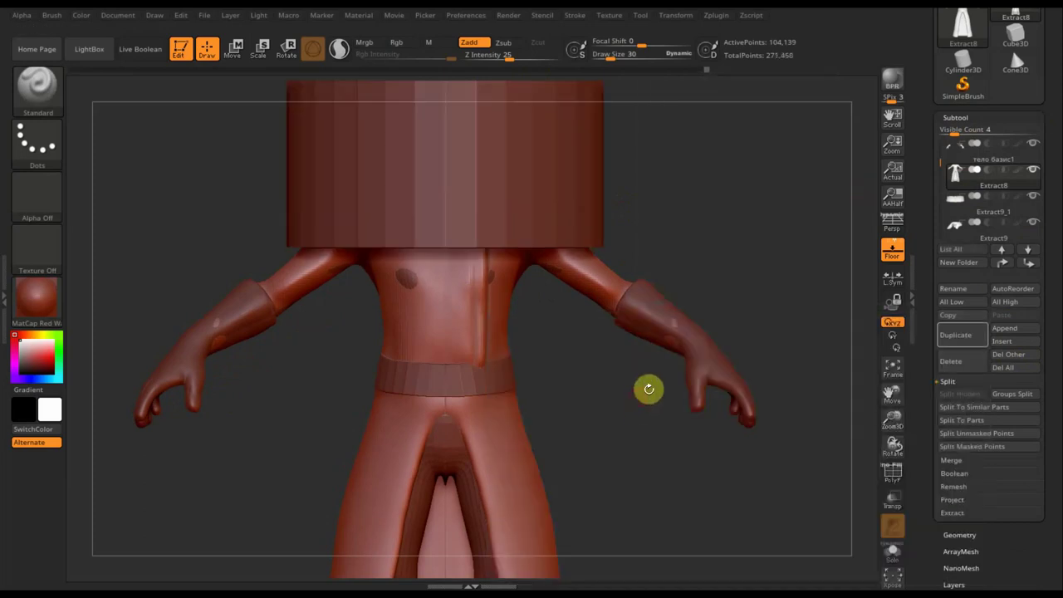
key("n")
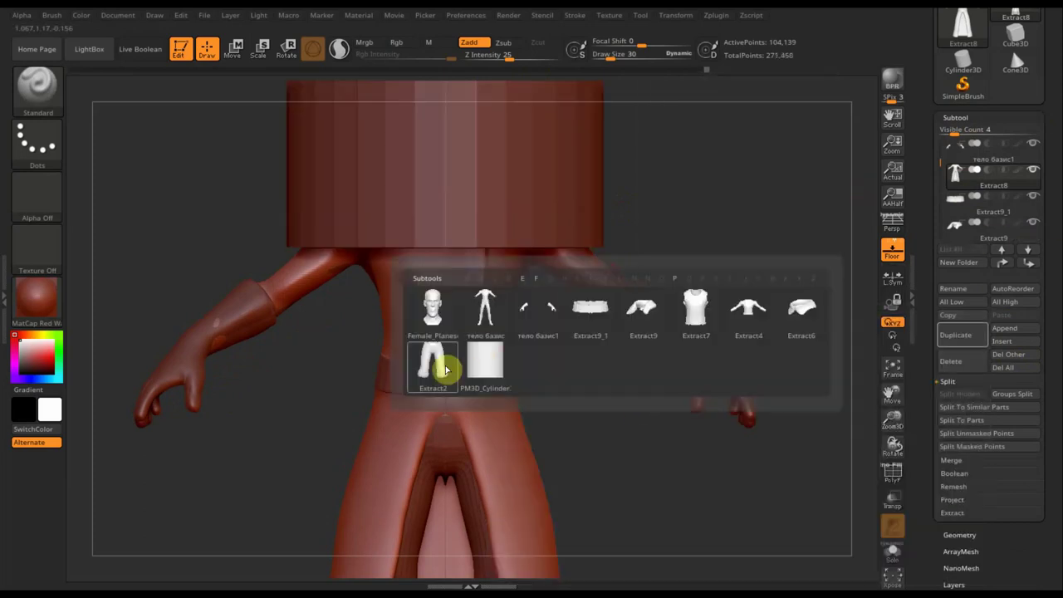
left_click(493, 368)
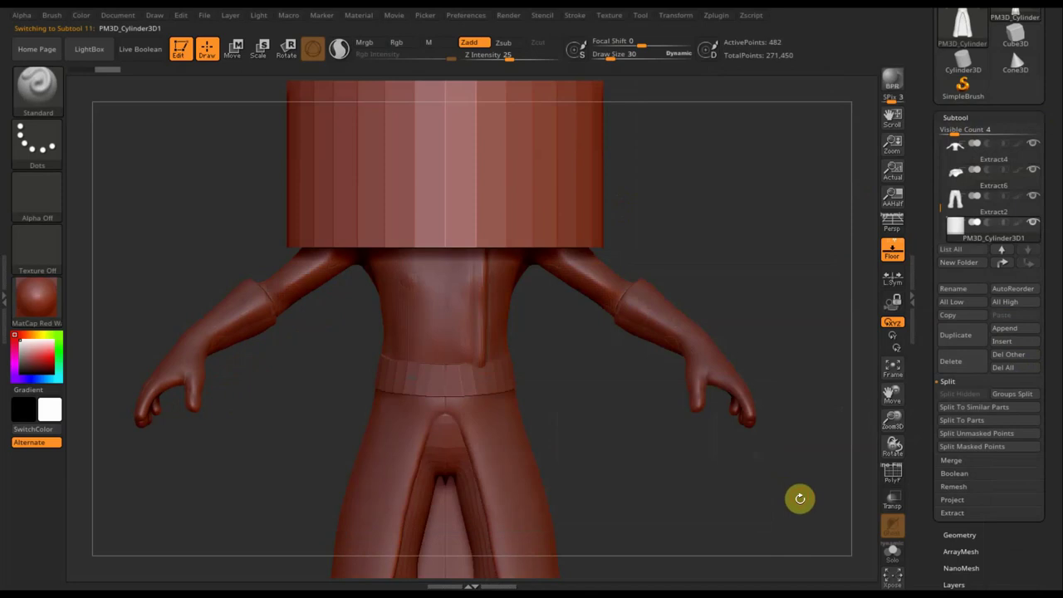
key("f")
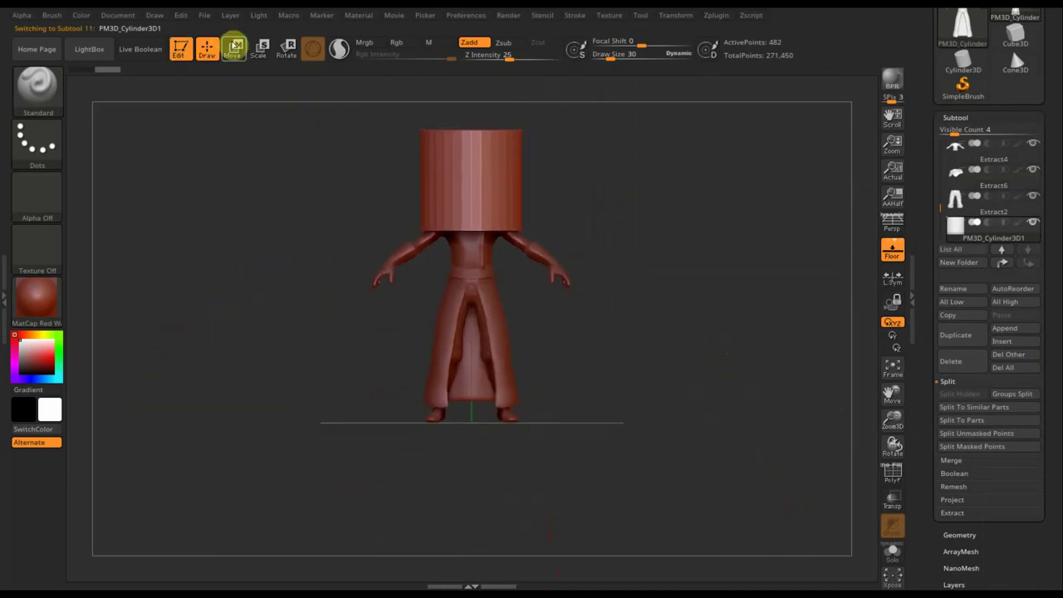
left_click(233, 48)
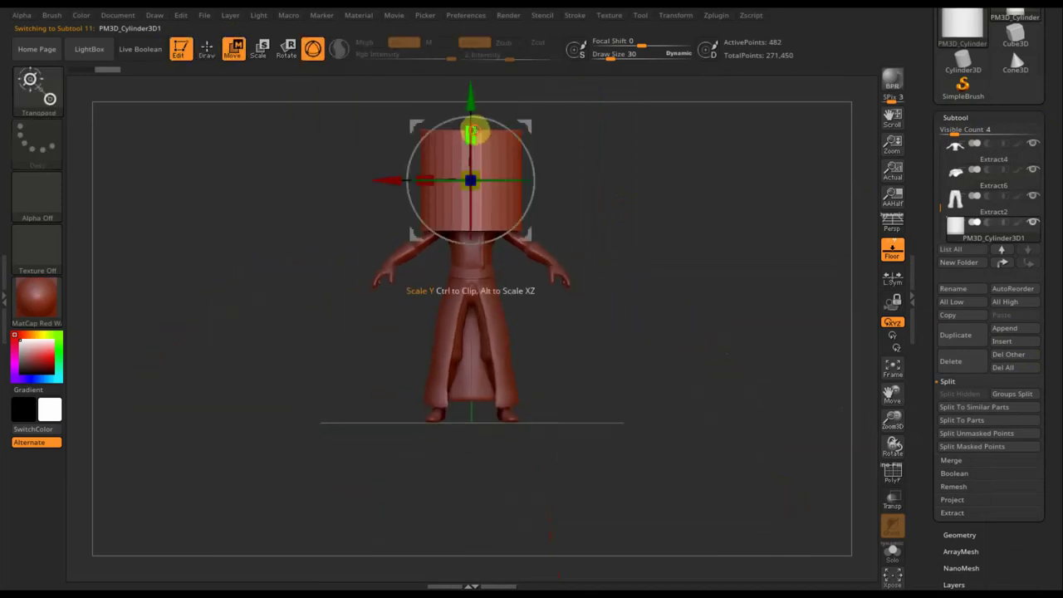
Flatten the cylinder along Y, rotate it 90° upright, and move it onto the chest.
left_click_drag(472, 131, 470, 186)
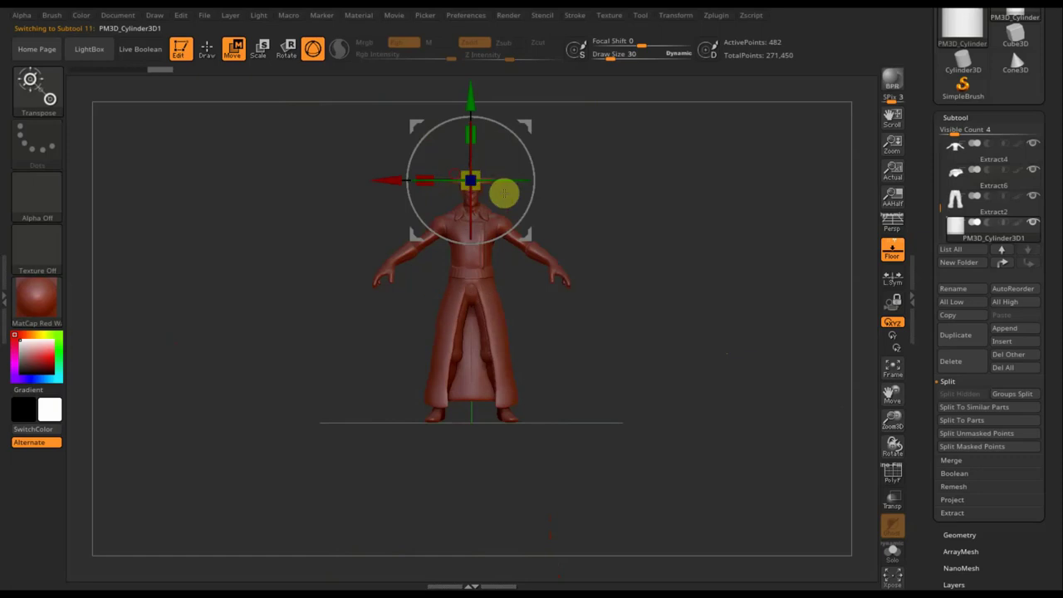
mouse_move(631, 207)
left_mouse_down("alt")
mouse_move(642, 312)
mouse_move(700, 280)
mouse_move(619, 217)
left_mouse_up("alt")
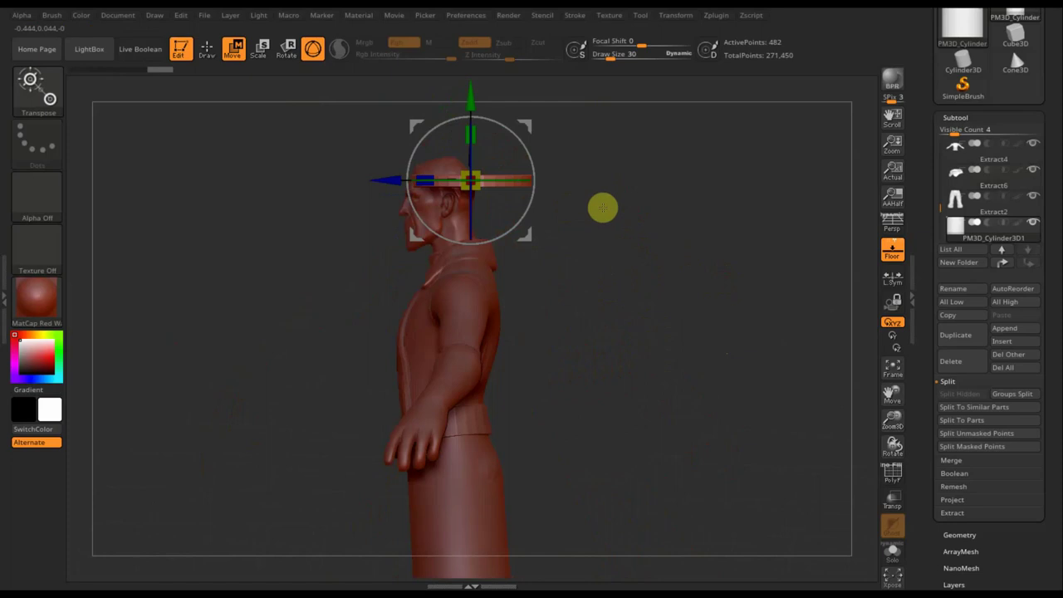
left_click_drag(527, 158, 426, 103)
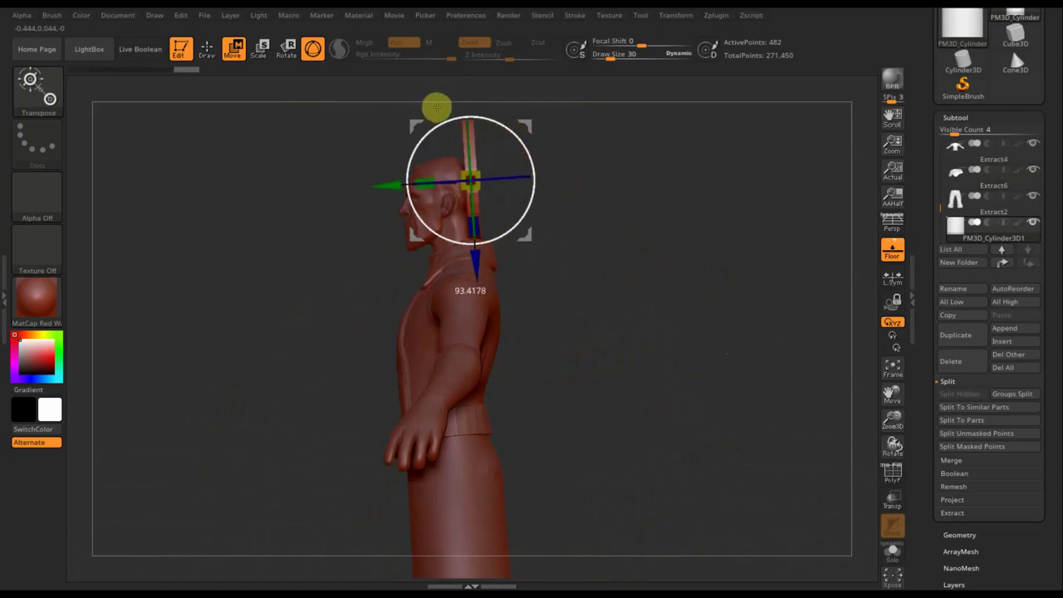
left_click_drag(426, 103, 435, 105)
mouse_move(531, 121)
left_mouse_down()
mouse_move(446, 195)
mouse_move(441, 265)
mouse_move(627, 294)
mouse_move(594, 298)
left_mouse_up()
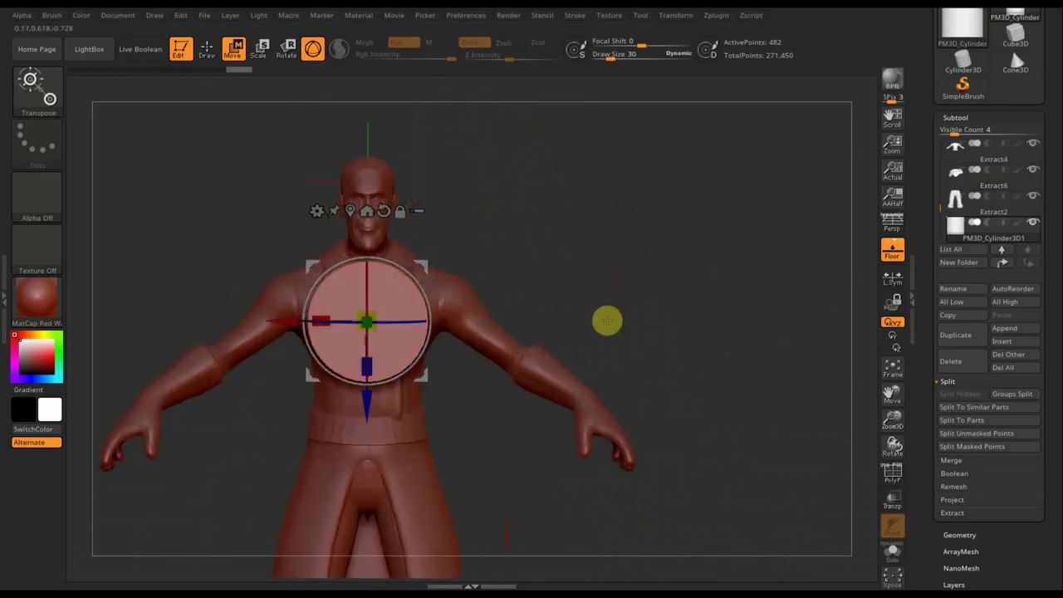
left_click(204, 48)
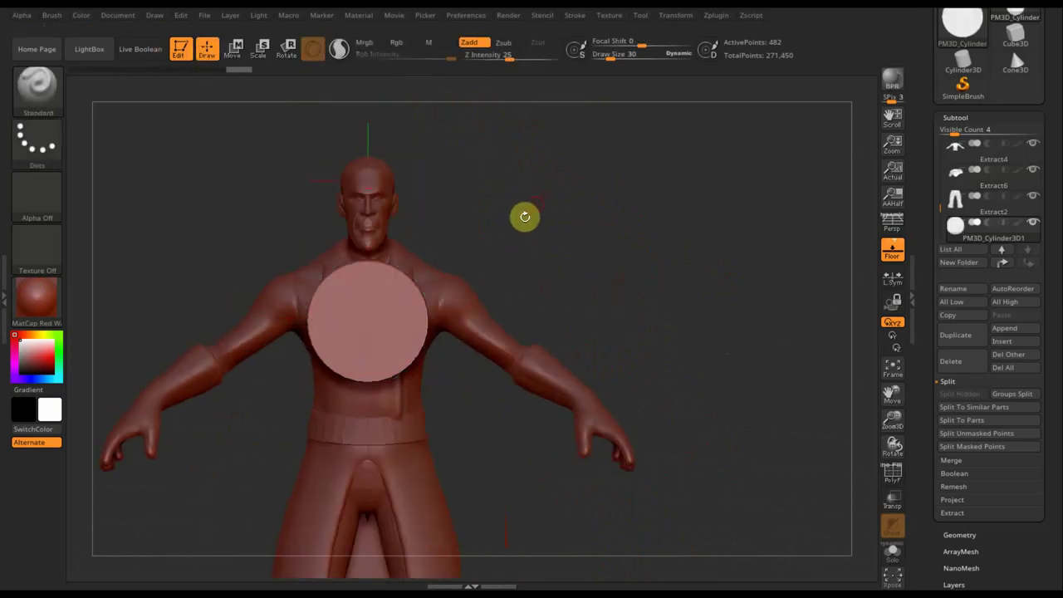
left_click(961, 535)
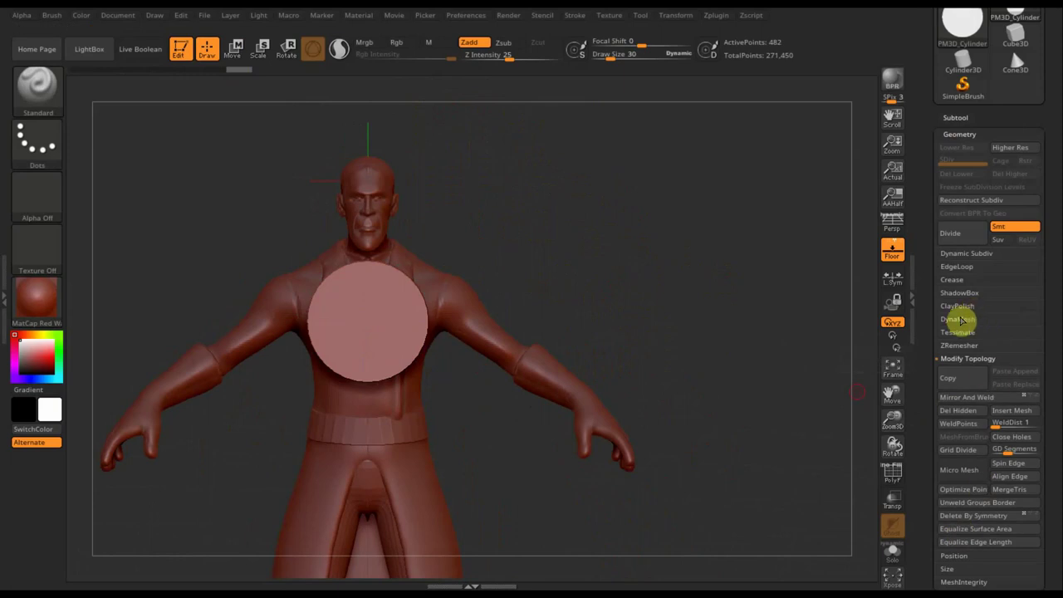
Subdivide the disc, delete lower levels, DynaMesh it at resolution 128 and divide again.
key("ctrl+d")
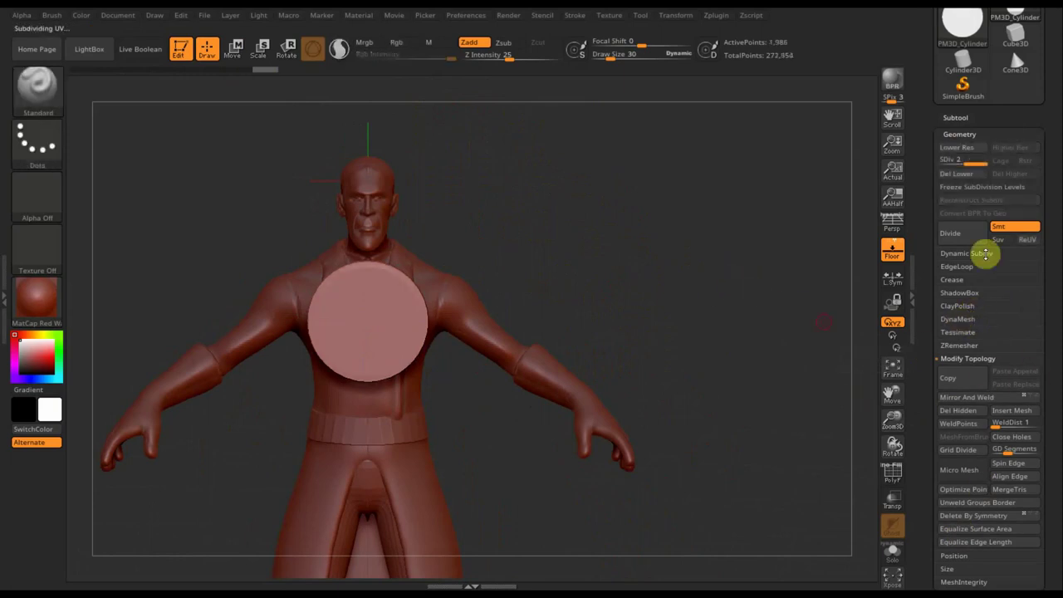
left_click(967, 178)
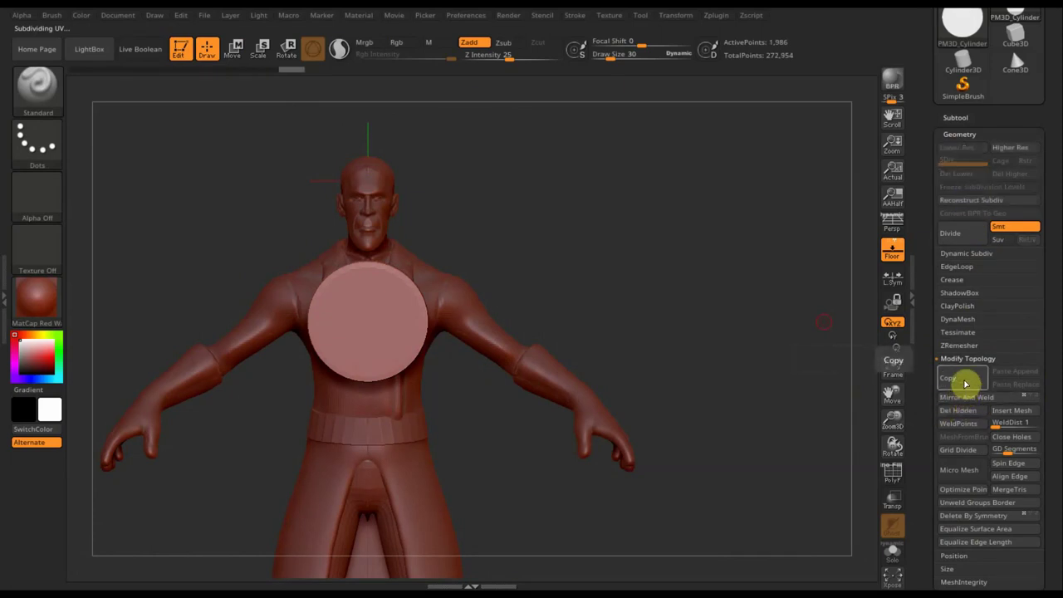
left_click(957, 320)
left_click(959, 339)
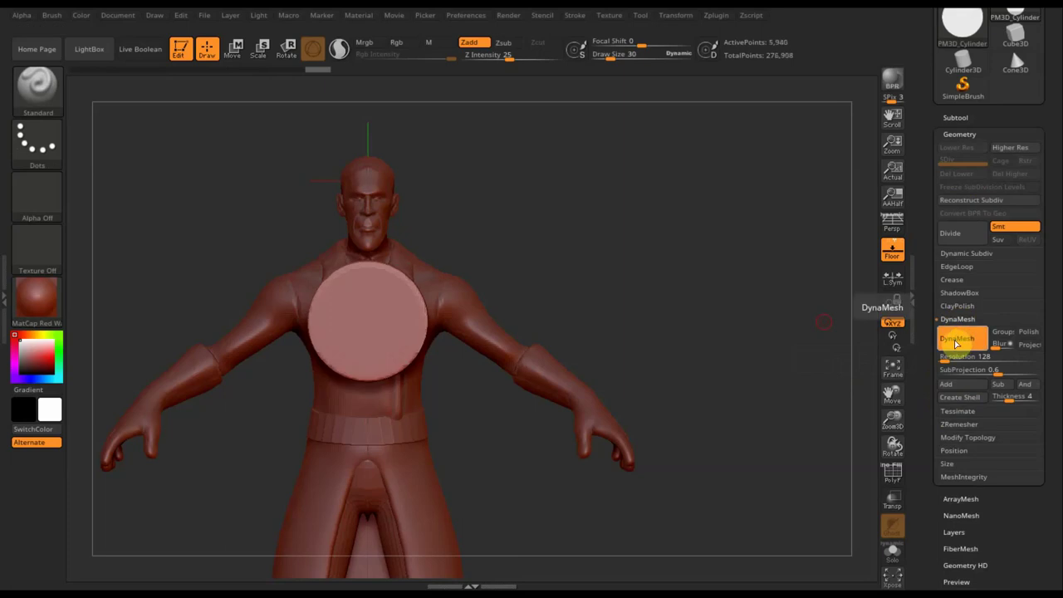
key("ctrl+d")
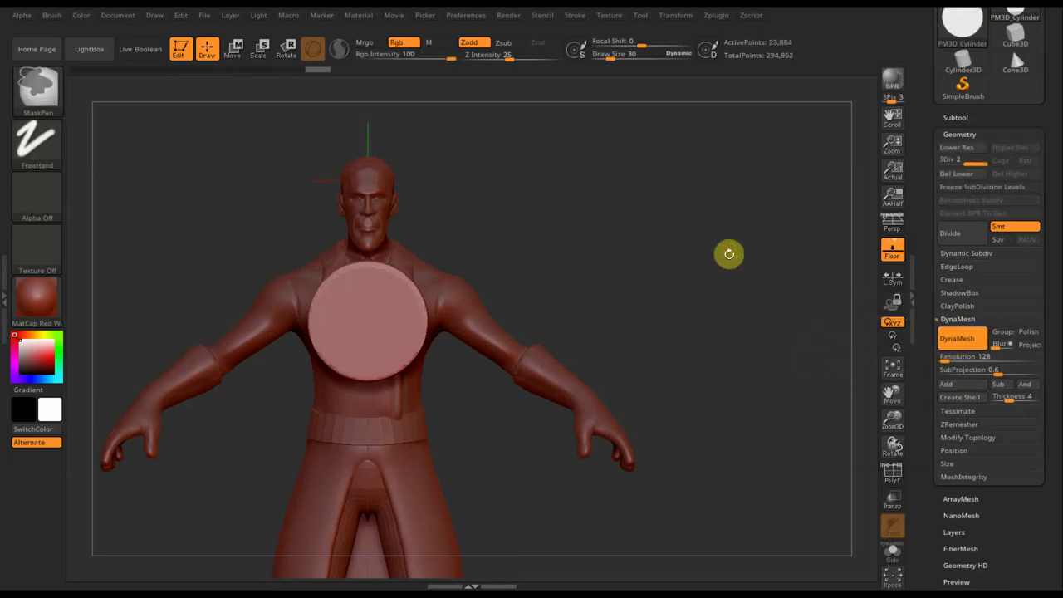
left_click_drag(678, 254, 699, 250)
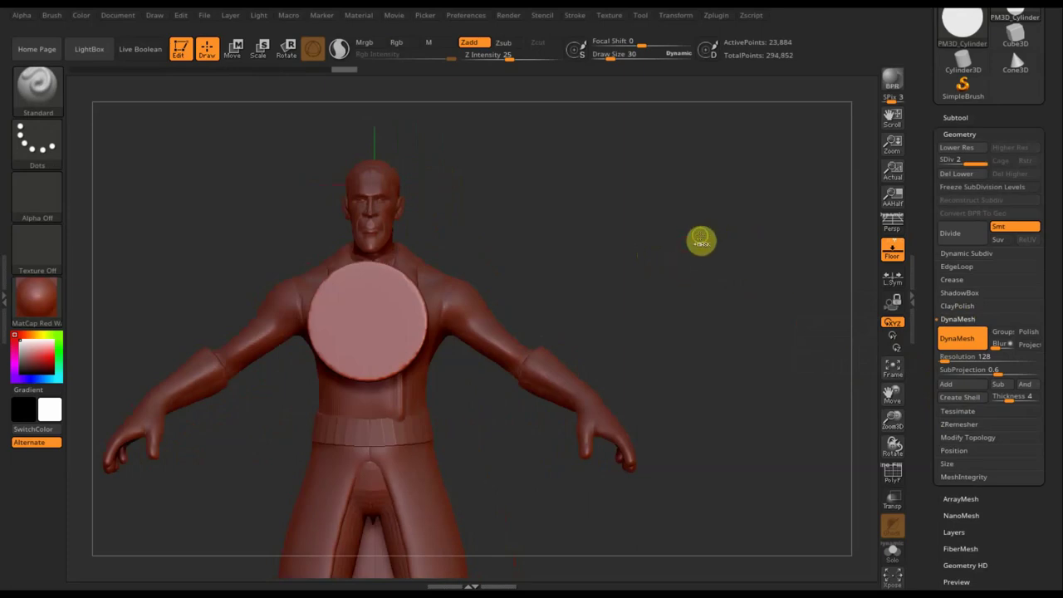
Redivide, delete lower levels, re-DynaMesh and reach SDiv 3 at 95,450 points.
key("shift+d")
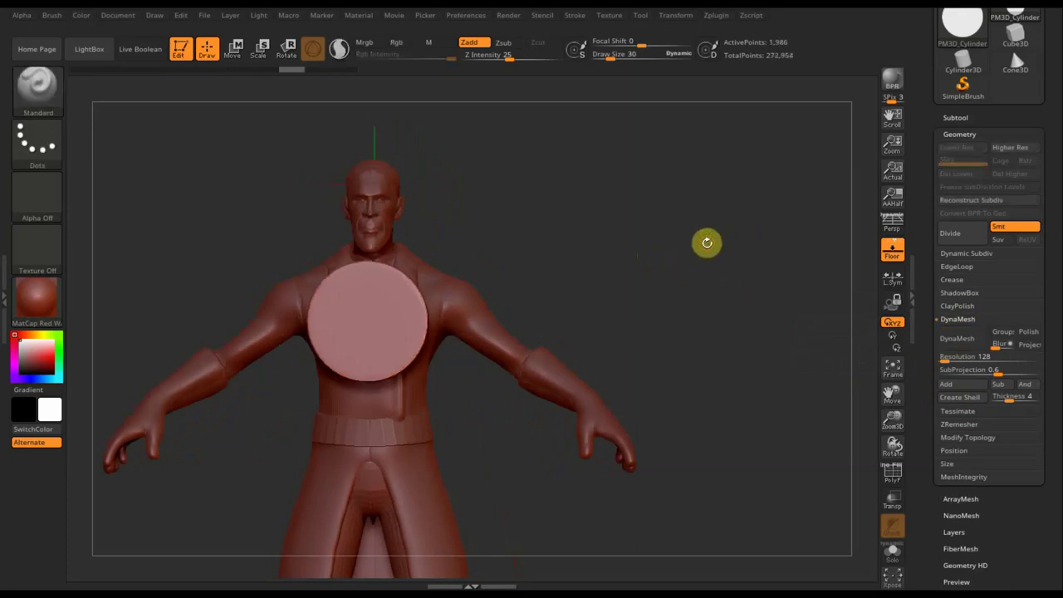
key("d")
key("d")
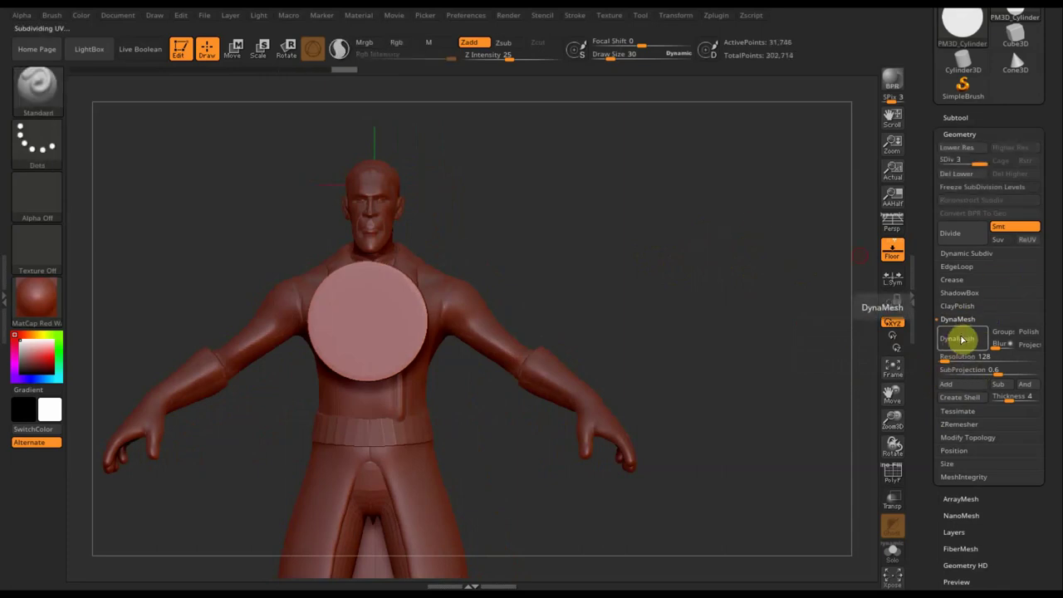
left_click(956, 173)
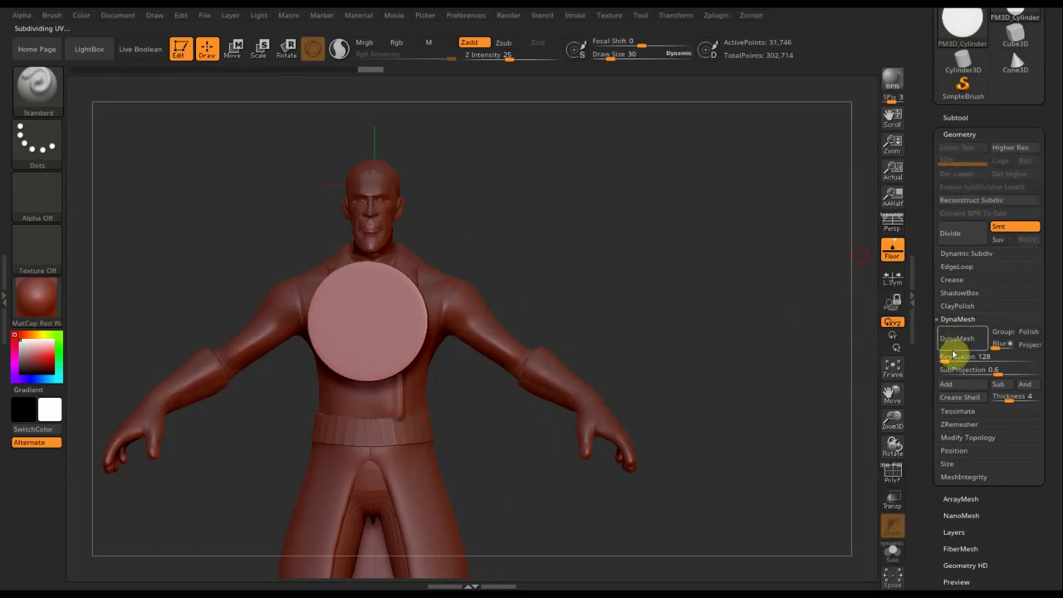
left_click(964, 339)
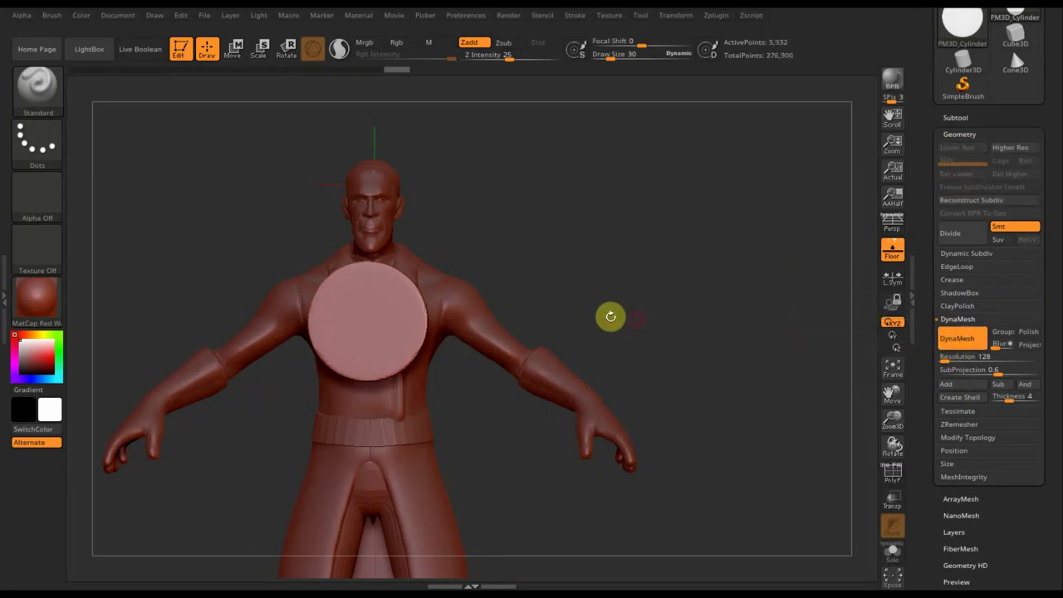
key("ctrl")
key("ctrl+z")
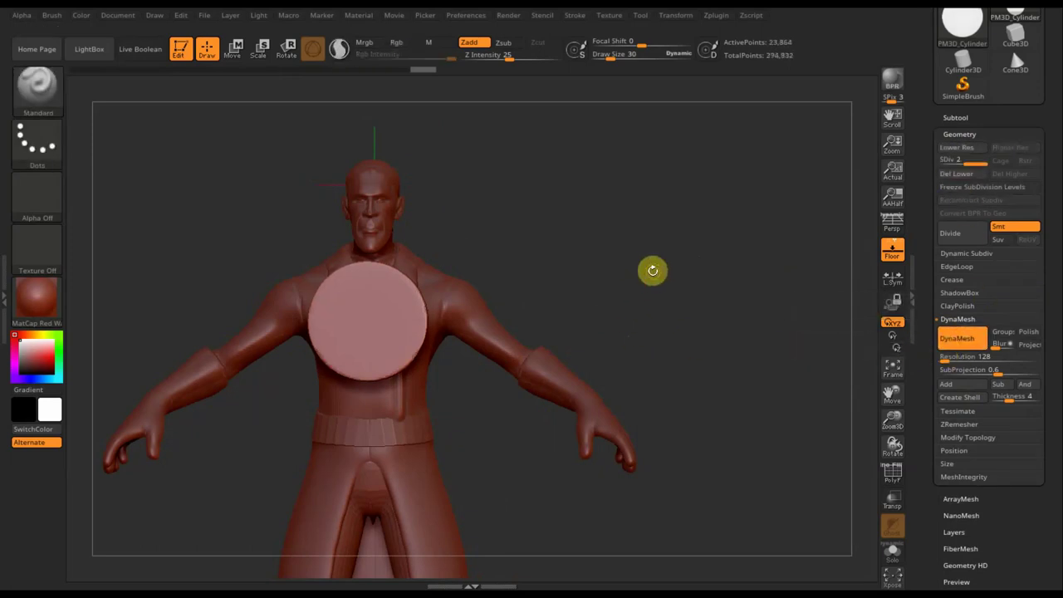
key("ctrl")
Set MaskPen to the Circle stroke, mask the disc's centre, then invert to free the rim.
left_click(37, 149)
left_click(104, 181)
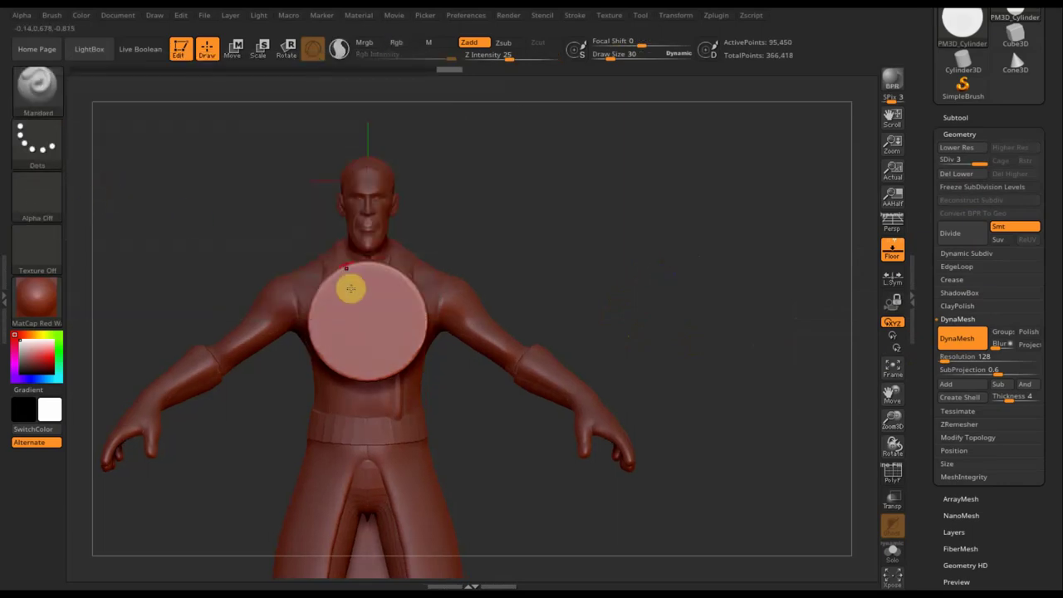
left_click_drag(373, 328, 414, 376, "ctrl")
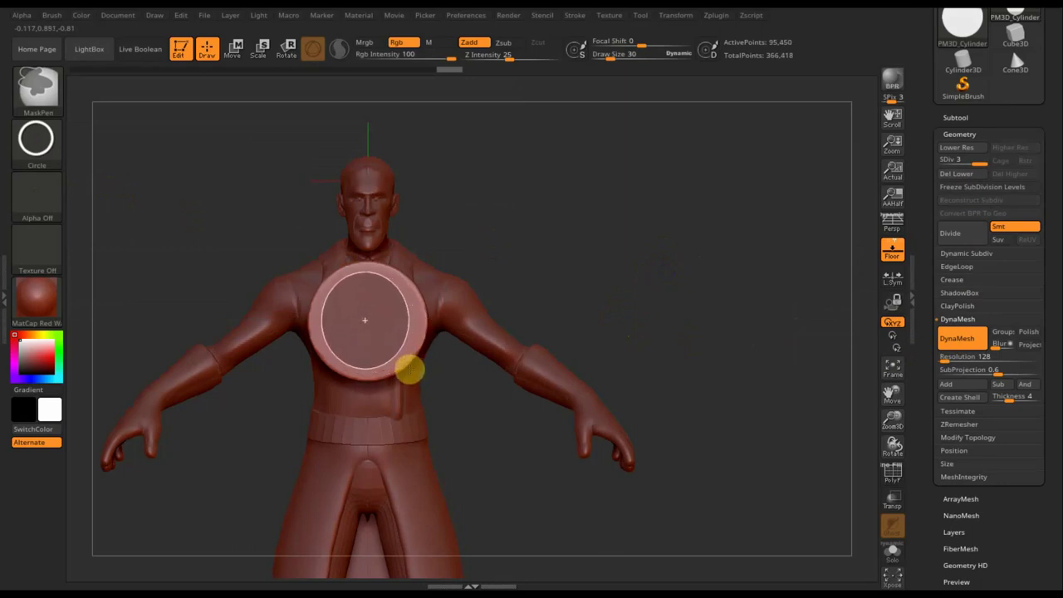
left_click_drag(417, 369, 412, 367, "ctrl")
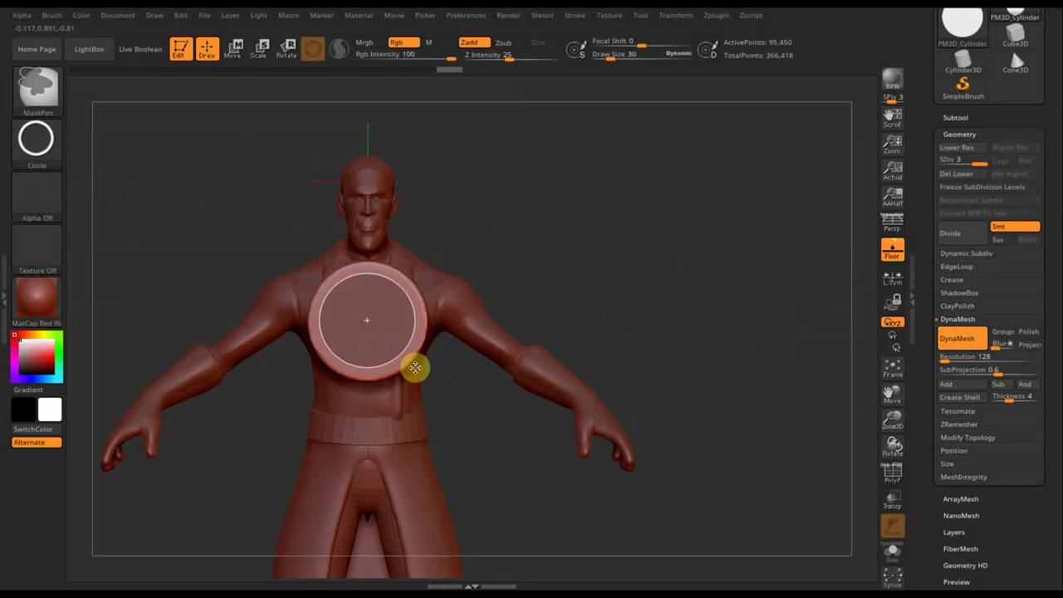
left_click_drag(414, 367, 415, 367, "ctrl")
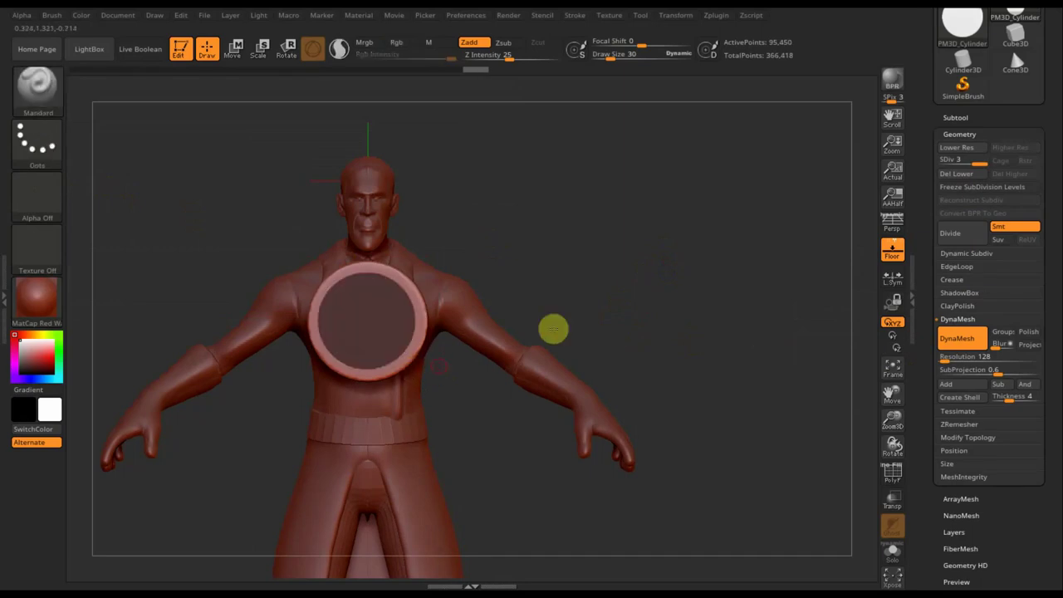
mouse_move(702, 273)
left_mouse_down()
mouse_move(618, 281)
mouse_move(630, 291)
left_mouse_up()
left_click(633, 291, "ctrl")
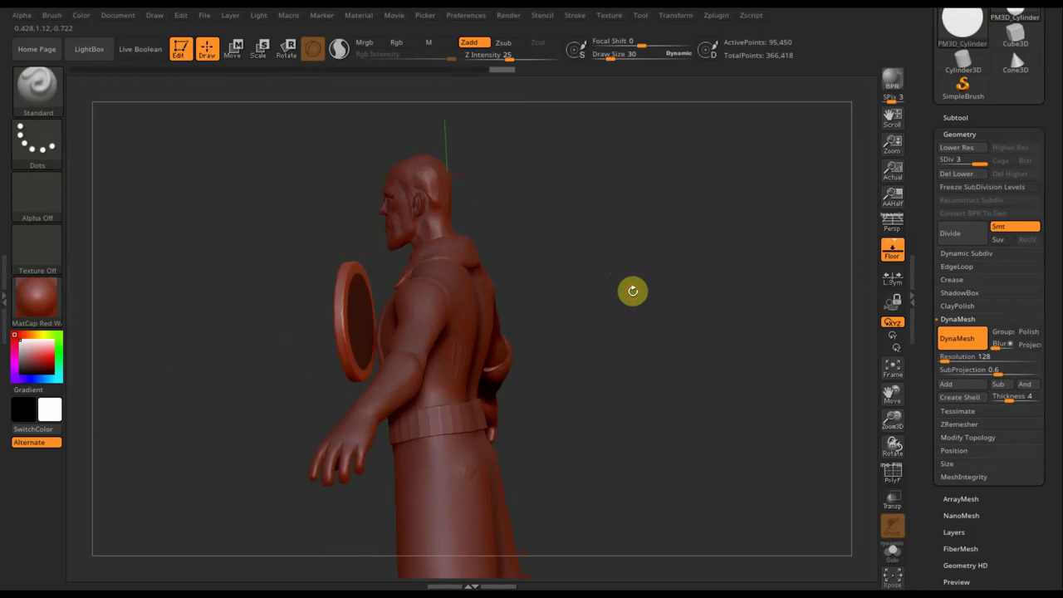
left_click_drag(640, 298, 642, 300, "shift")
key("ctrl+shift")
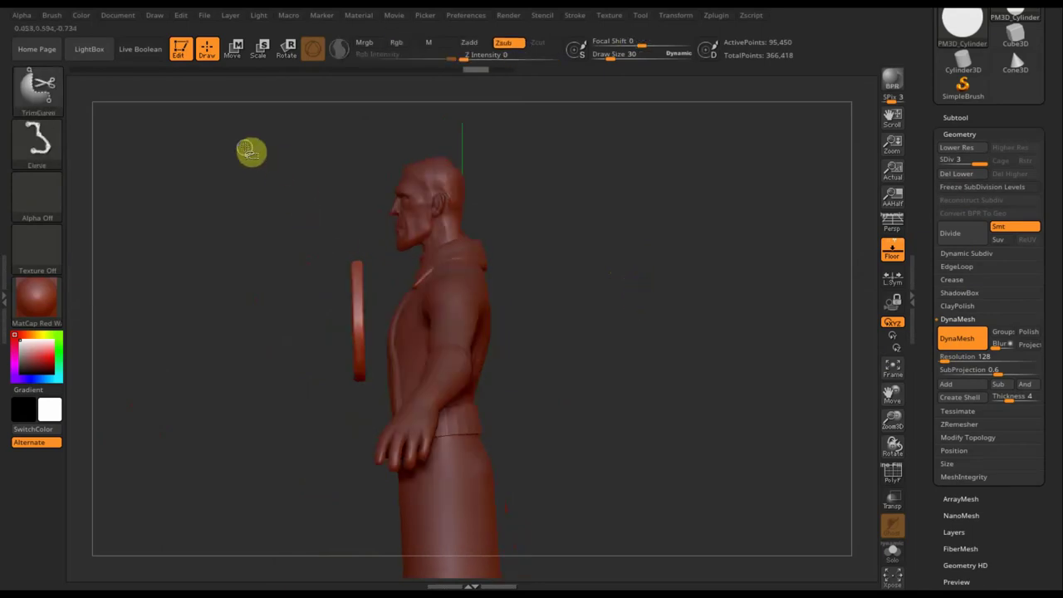
key("ctrl")
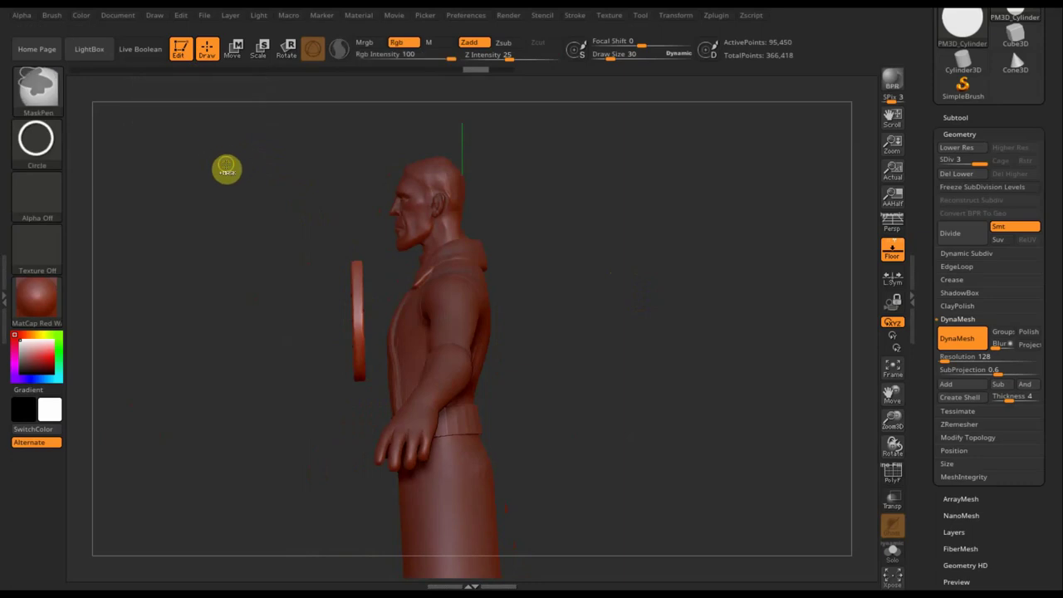
mouse_move(246, 266)
left_mouse_down()
mouse_move(264, 263)
mouse_move(234, 268)
left_mouse_up()
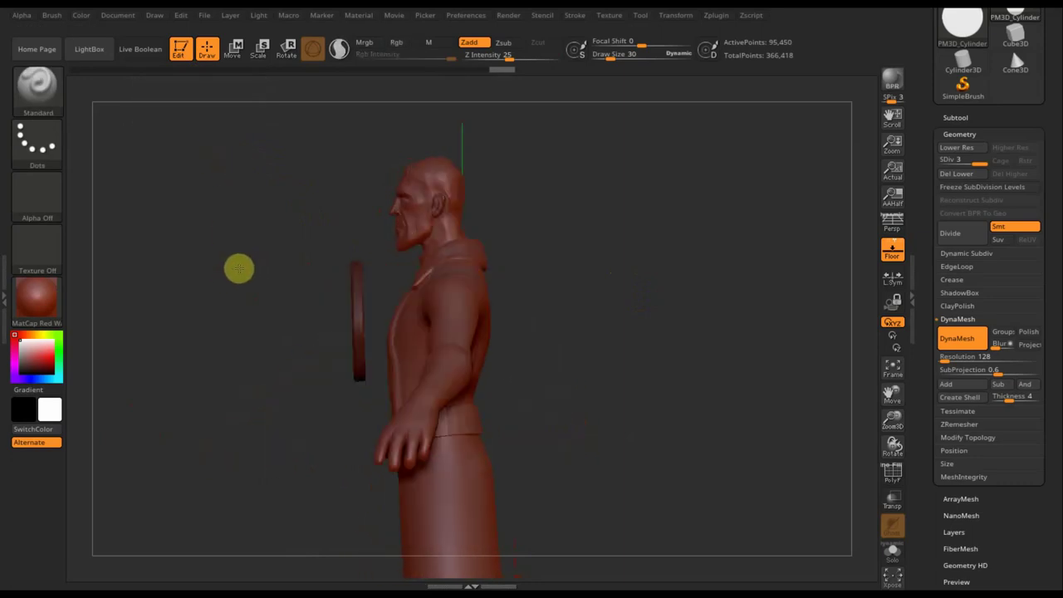
left_click(239, 57)
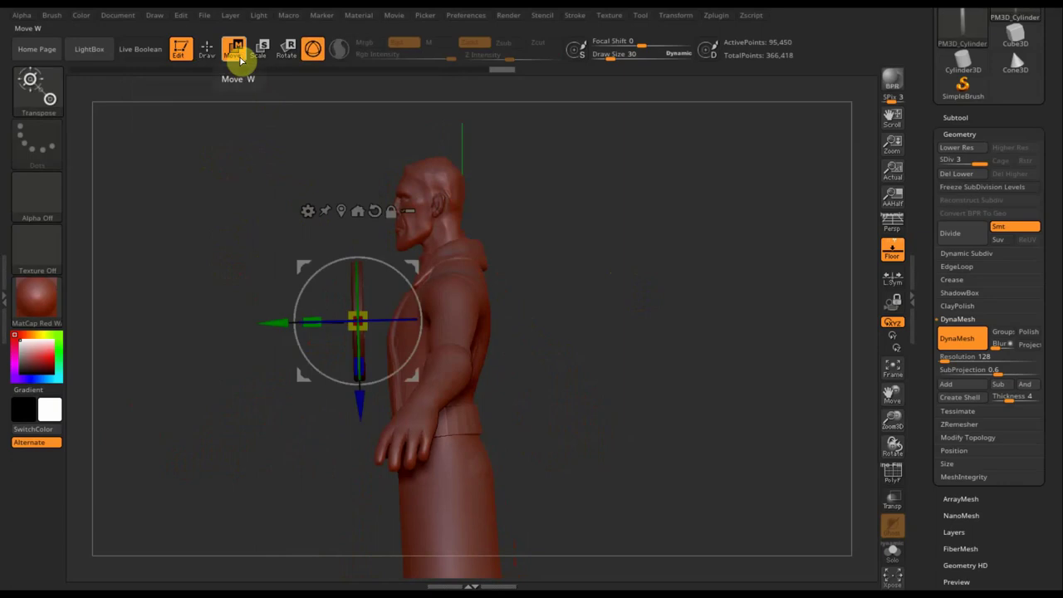
Pull the rim outward, clear the mask, delete lower levels and DynaMesh at 128.
left_click_drag(274, 321, 286, 322)
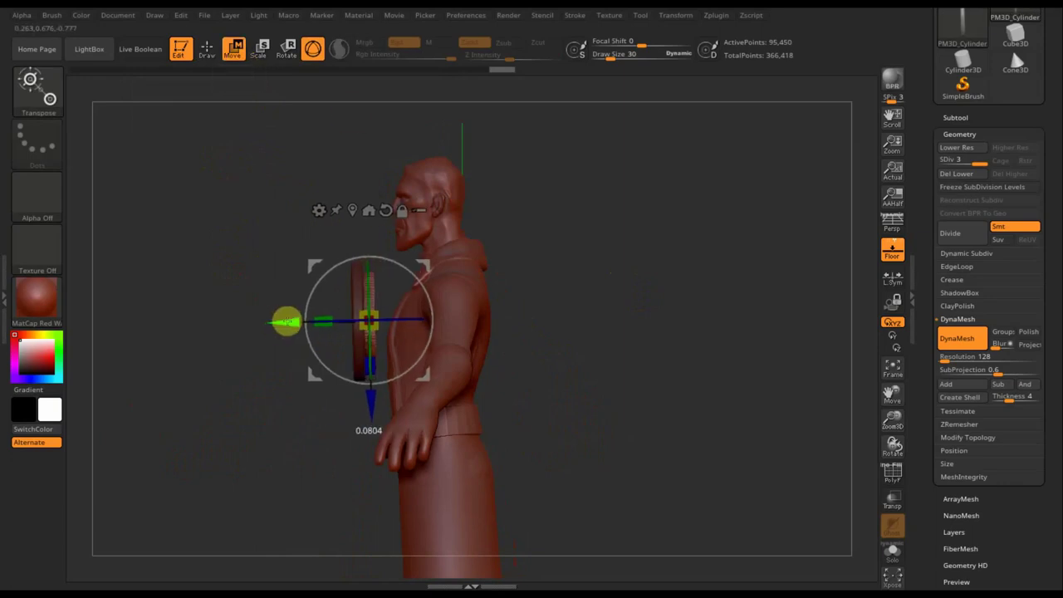
left_click_drag(576, 296, 637, 303, "shift")
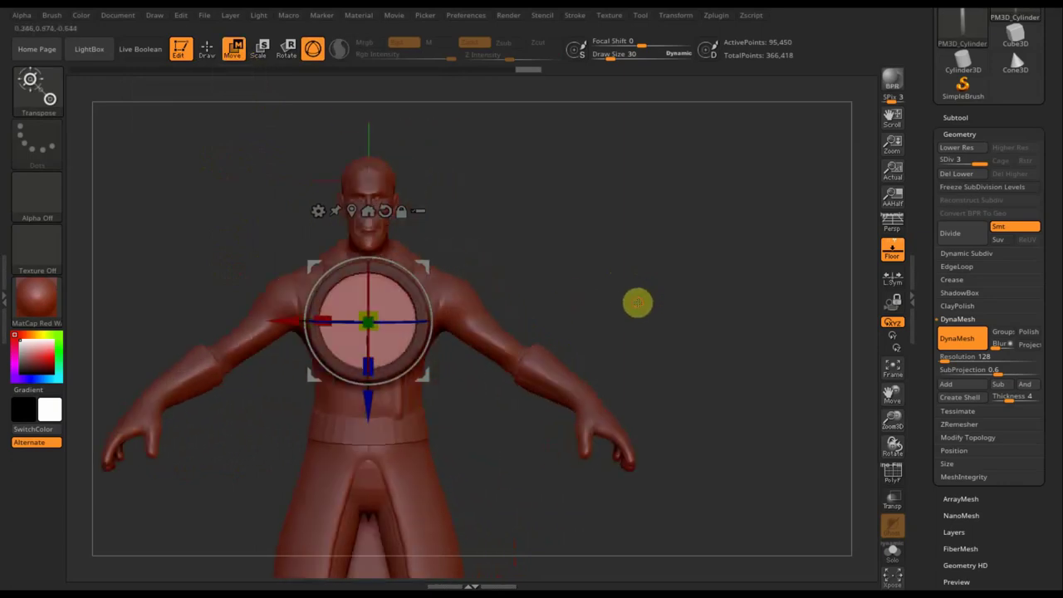
left_click(208, 51)
mouse_move(616, 238)
left_mouse_down("ctrl")
mouse_move(638, 280)
mouse_move(625, 277)
mouse_move(679, 303)
left_mouse_up("ctrl")
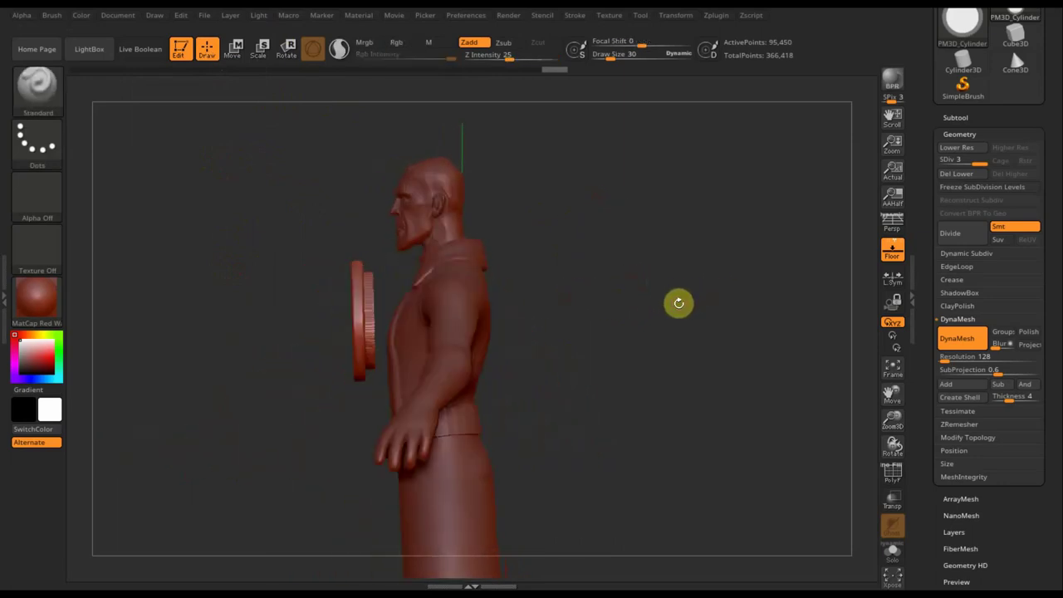
left_click(959, 174)
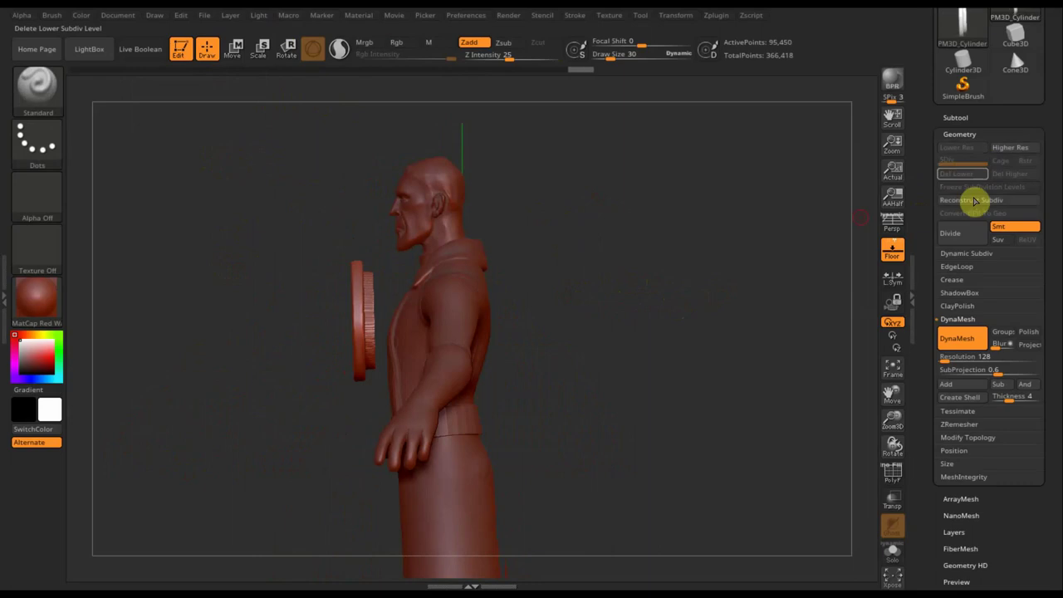
left_click(947, 357)
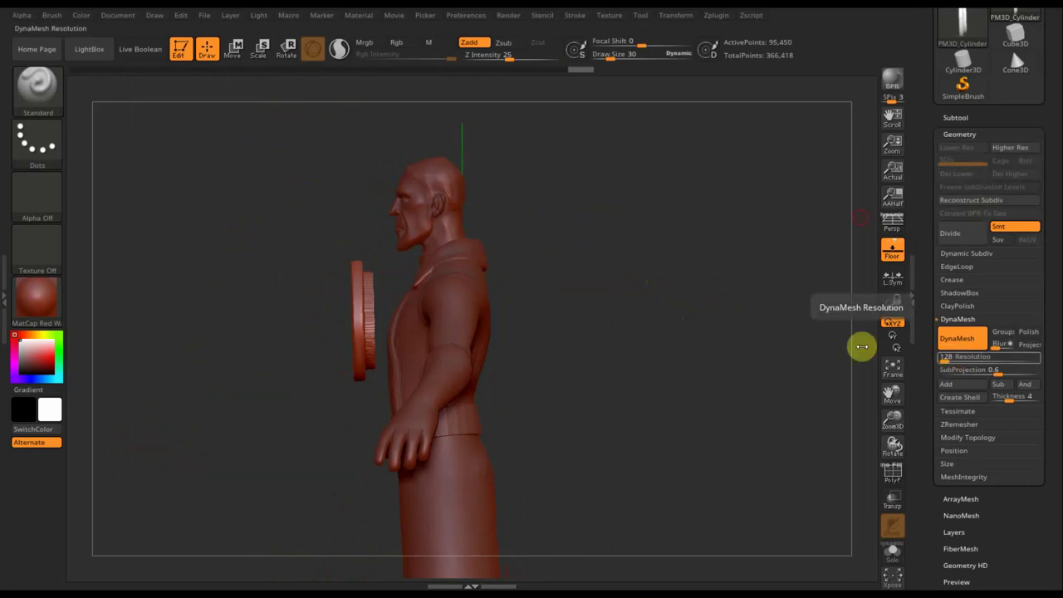
key("Return")
Shrink the disc to button size and tilt it against the chest surface.
mouse_move(786, 327)
left_mouse_down("shift")
mouse_move(698, 327)
mouse_move(740, 328)
left_mouse_up("shift")
left_click(234, 50)
left_click_drag(375, 328, 349, 308)
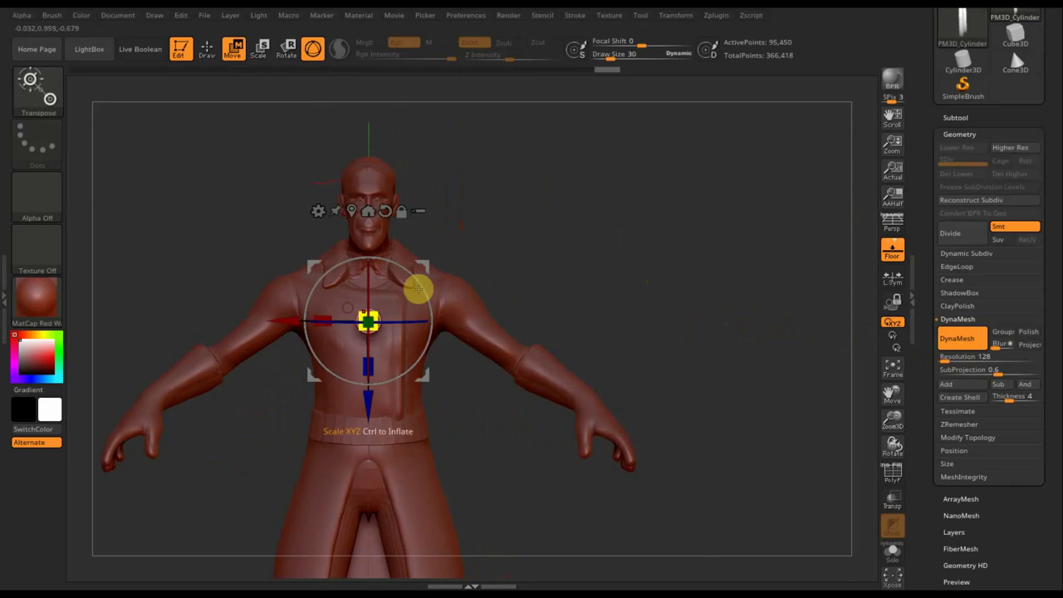
left_click_drag(546, 282, 438, 285)
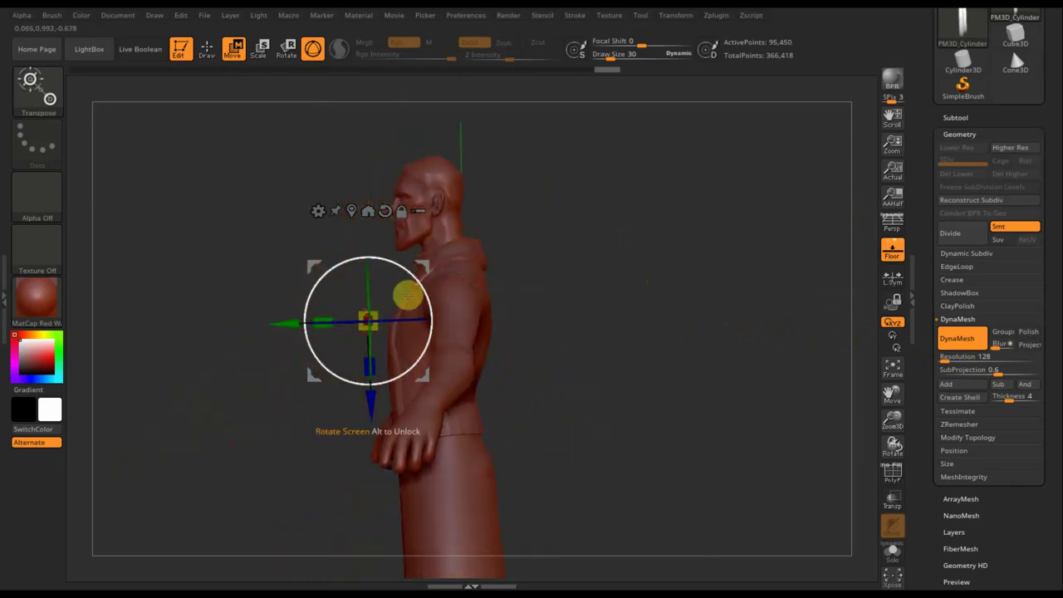
left_click_drag(297, 321, 309, 324)
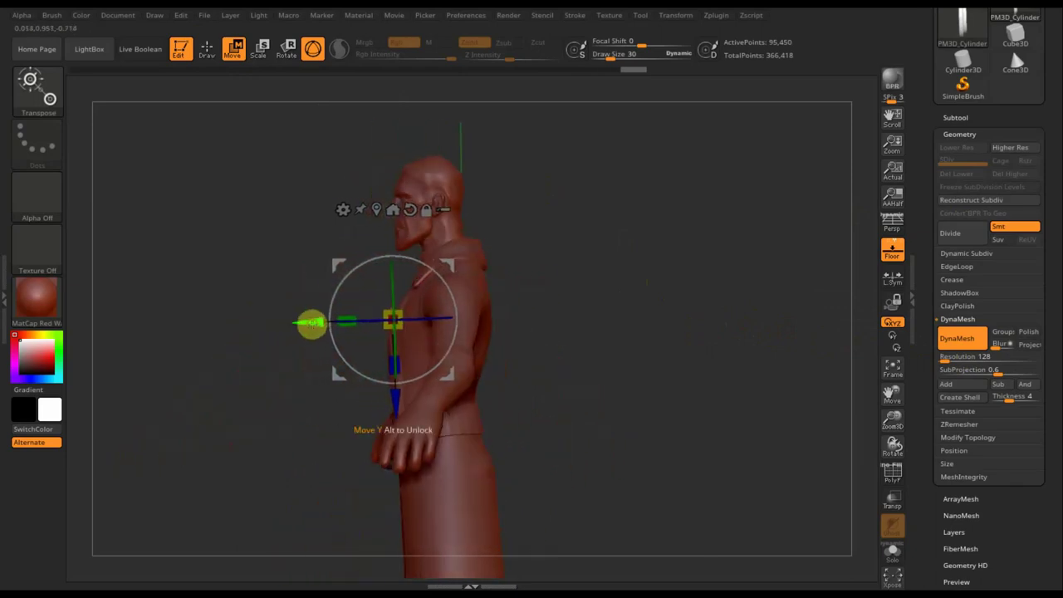
mouse_move(615, 285)
left_mouse_down("alt")
mouse_move(651, 410)
mouse_move(608, 444)
left_mouse_up("alt")
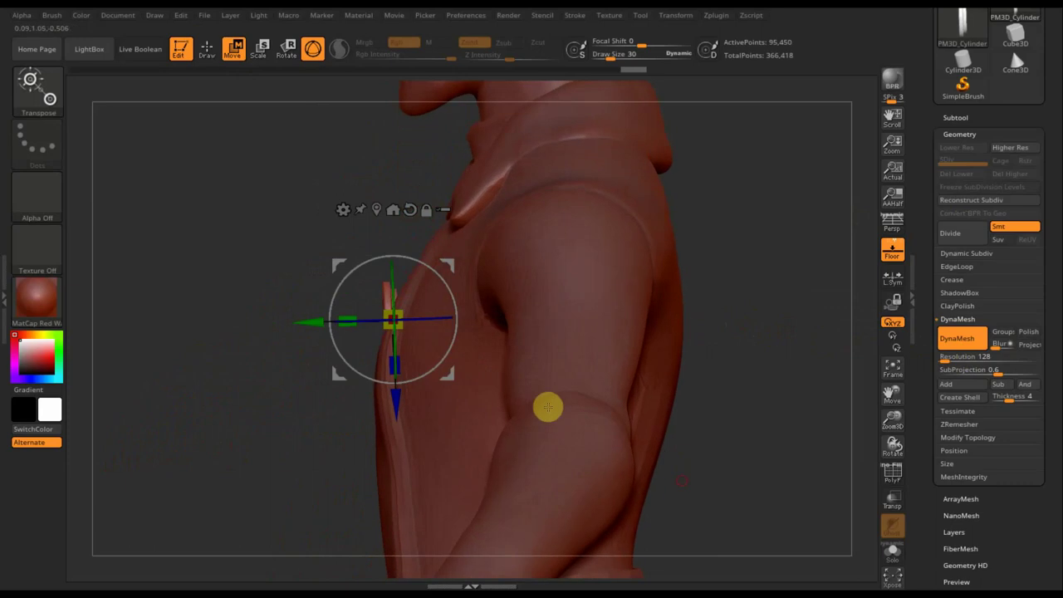
left_click_drag(452, 295, 456, 315)
left_click_drag(444, 265, 453, 241)
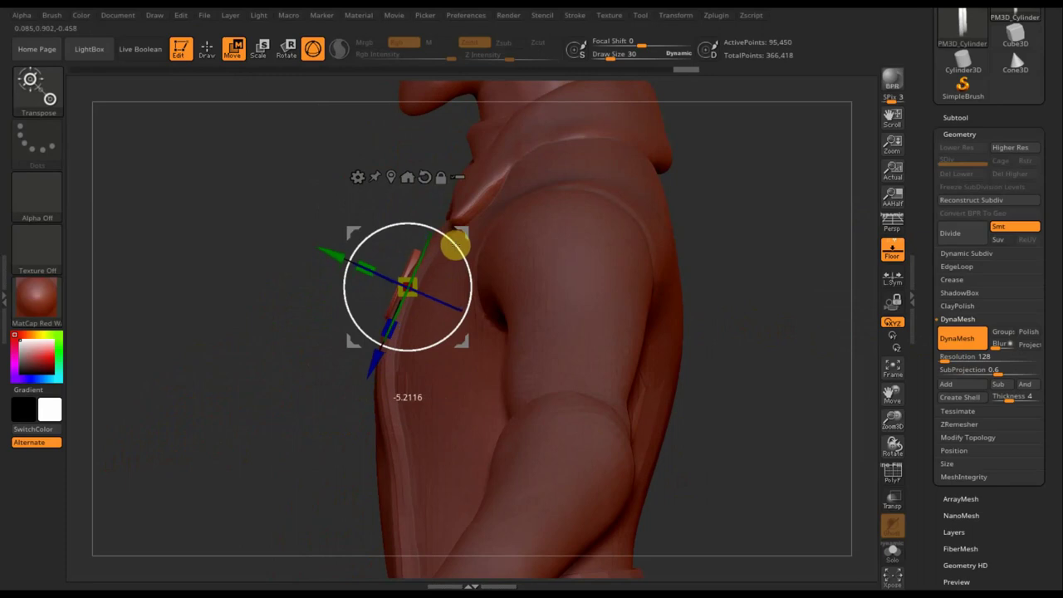
Slide the button into place below the bow tie and duplicate a copy lower down.
left_click_drag(206, 335, 287, 348)
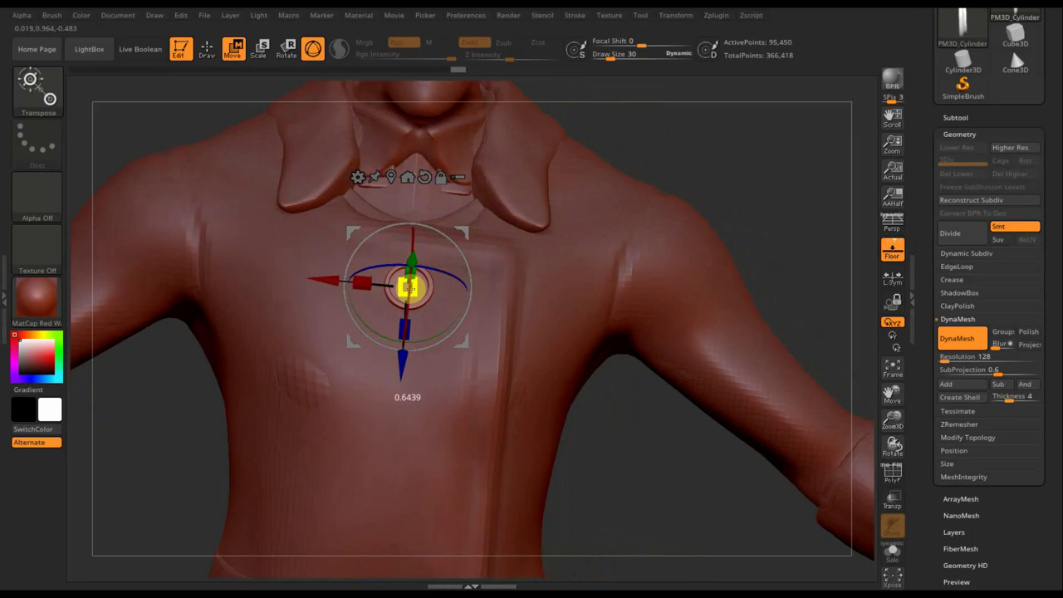
left_click_drag(325, 278, 385, 290)
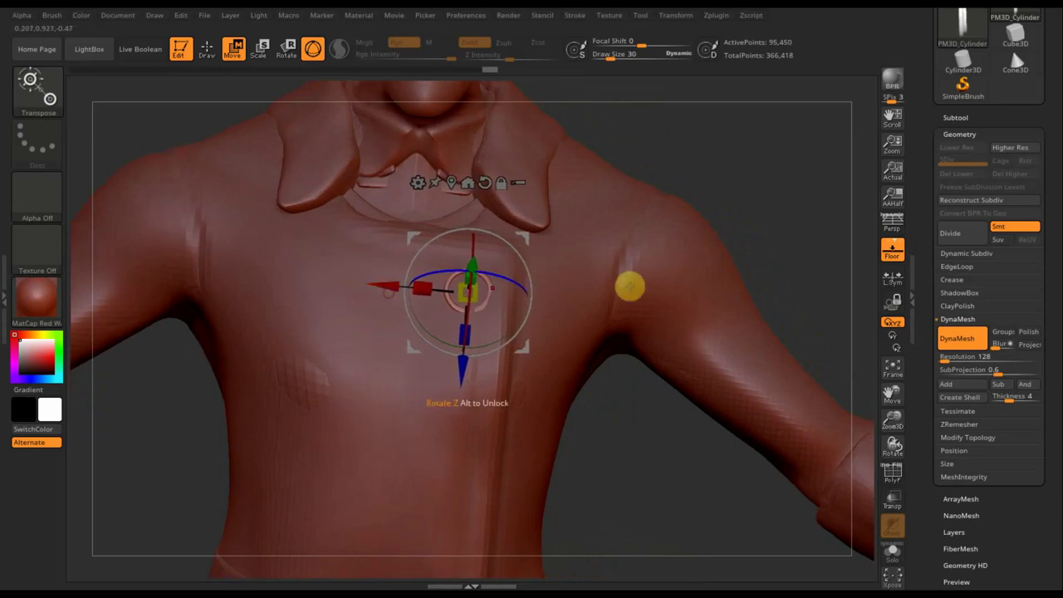
left_click_drag(776, 190, 714, 186)
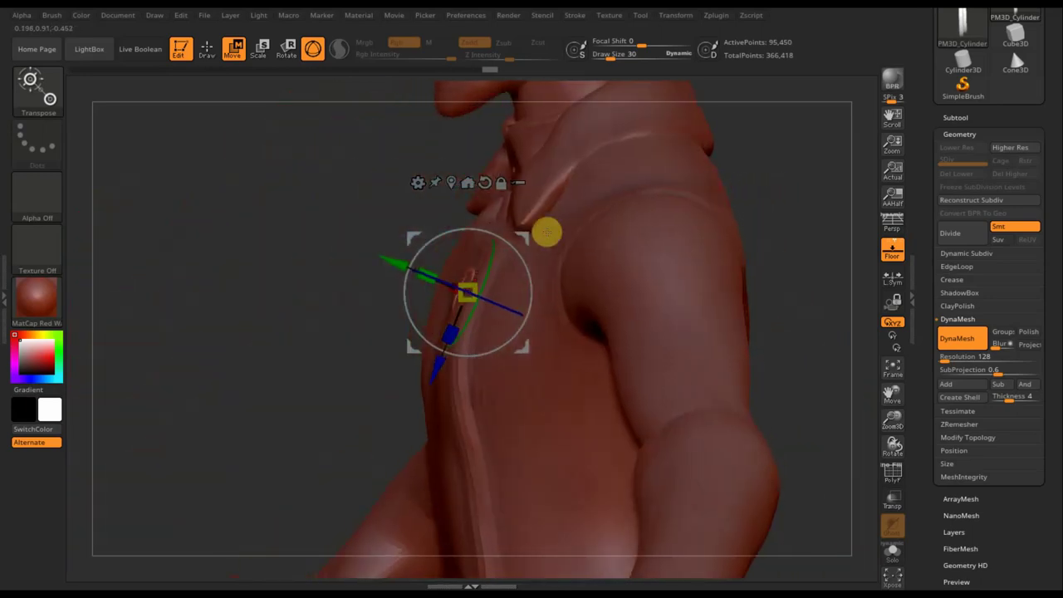
left_click_drag(394, 264, 391, 262)
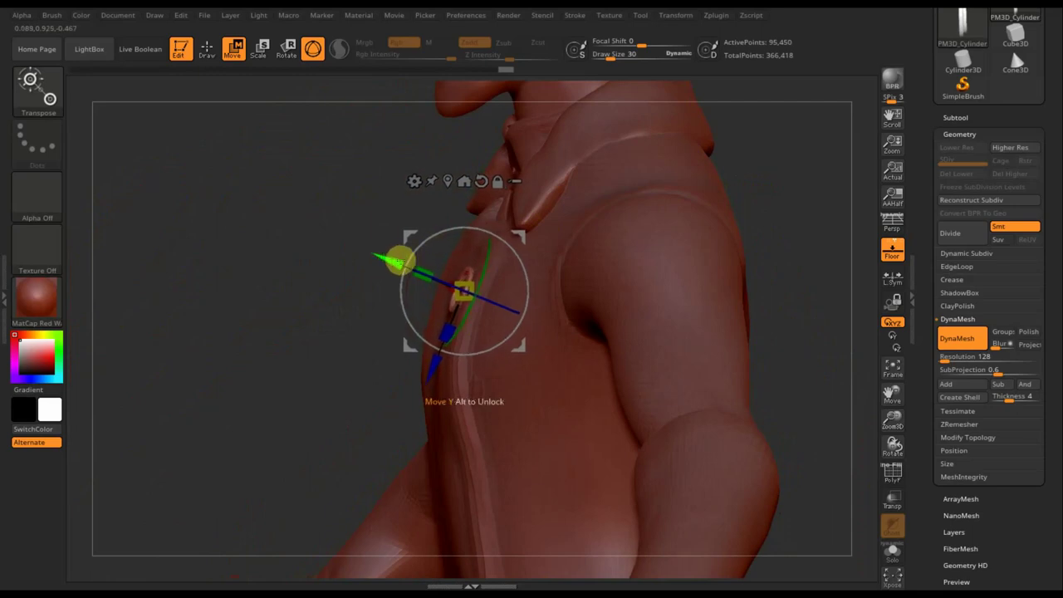
left_click_drag(810, 278, 807, 277)
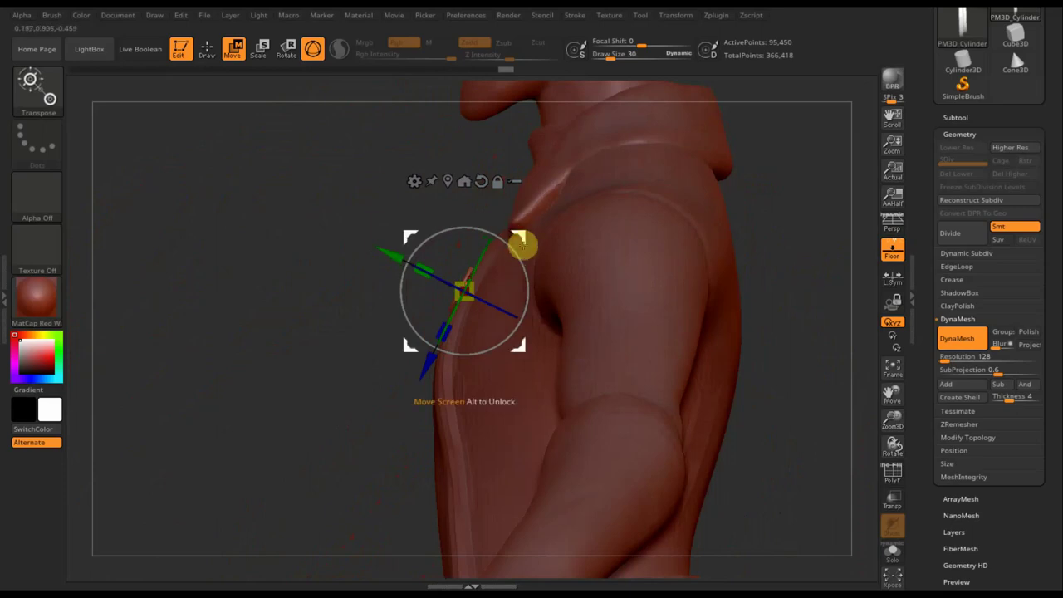
mouse_move(522, 233)
left_mouse_down("ctrl")
mouse_move(480, 331)
mouse_move(446, 317)
left_mouse_up("ctrl")
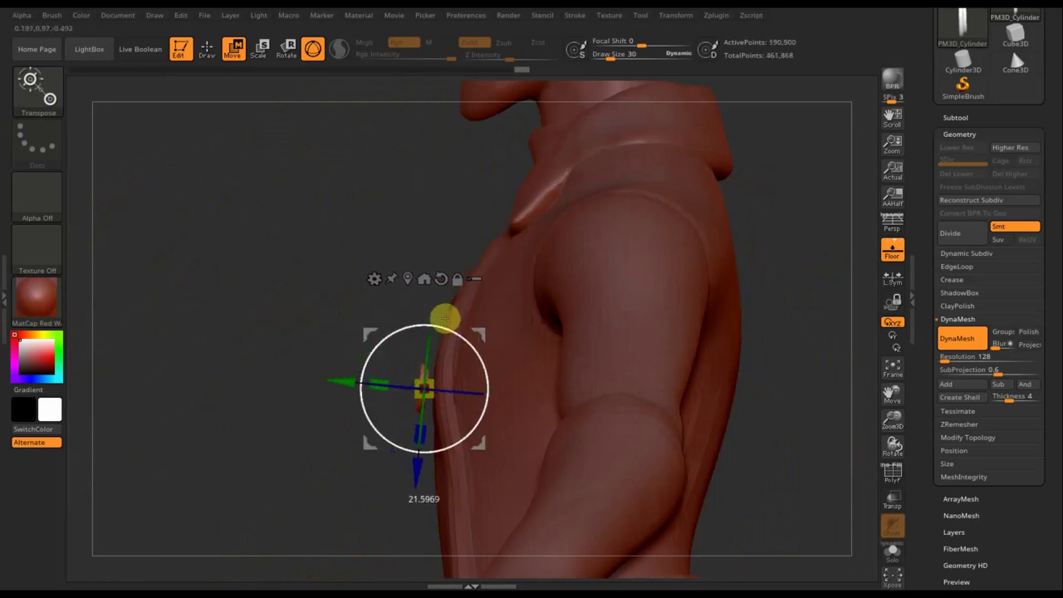
Seat the copied button, then duplicate two more copies down the chest toward the belt.
left_click_drag(344, 384, 356, 385)
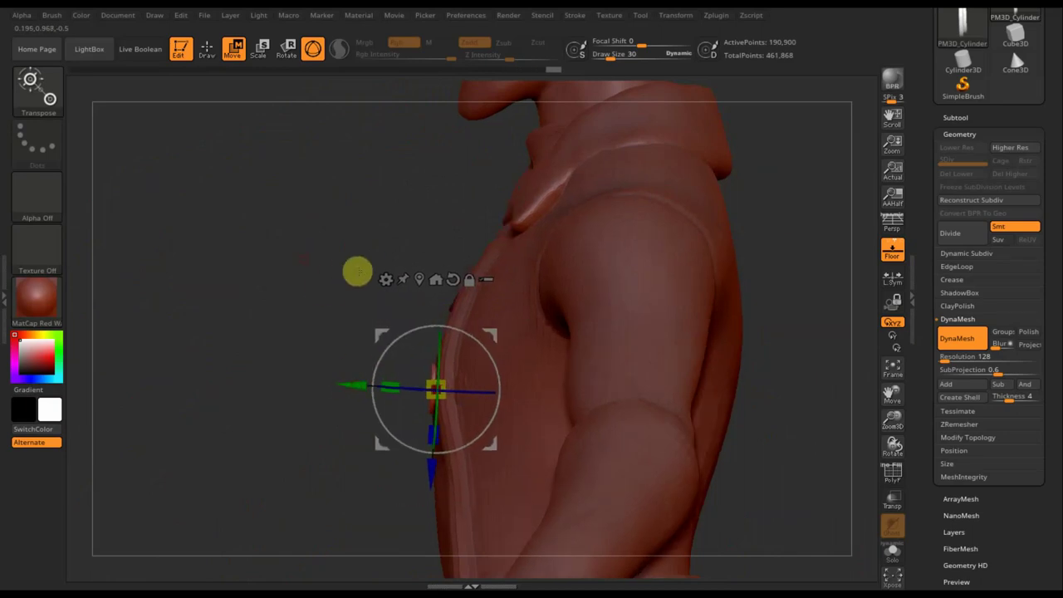
left_click_drag(355, 269, 366, 272)
left_click_drag(666, 450, 664, 465, "shift")
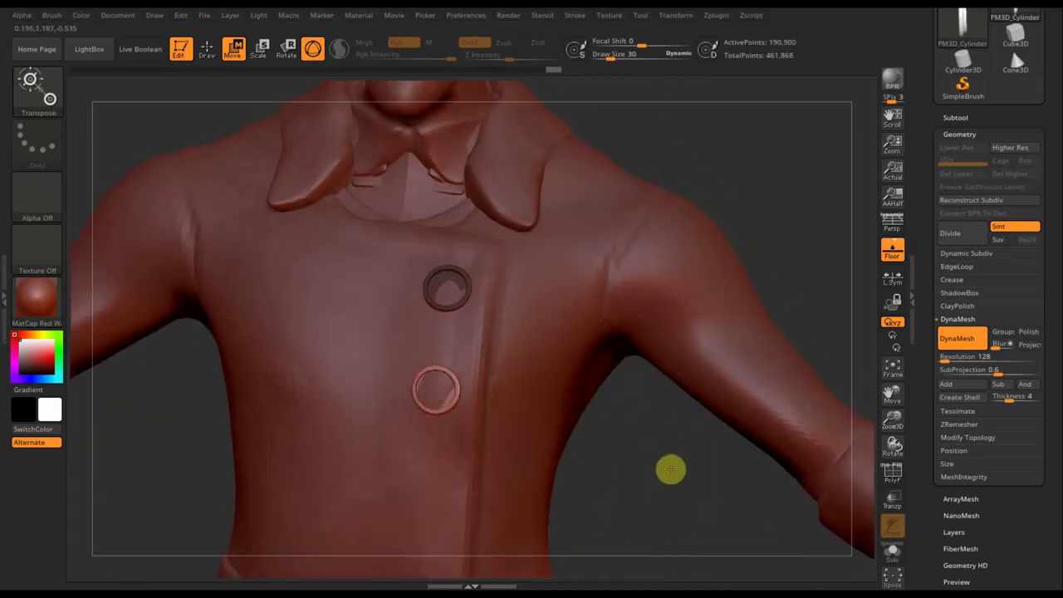
left_click_drag(588, 434, 580, 289, "alt")
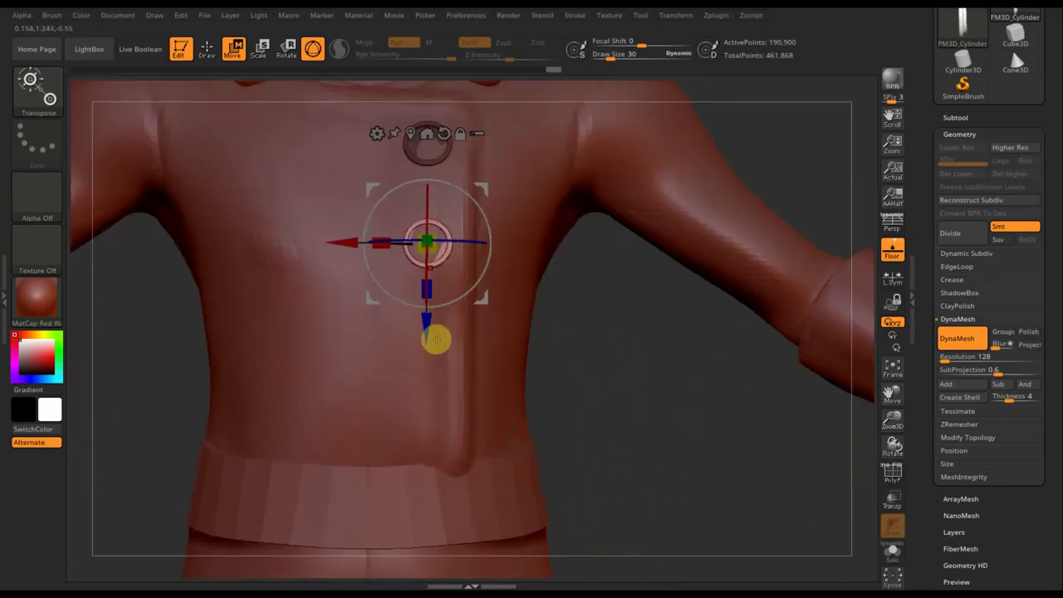
mouse_move(427, 325)
left_mouse_down("ctrl")
mouse_move(427, 419)
mouse_move(418, 417)
left_mouse_up("ctrl")
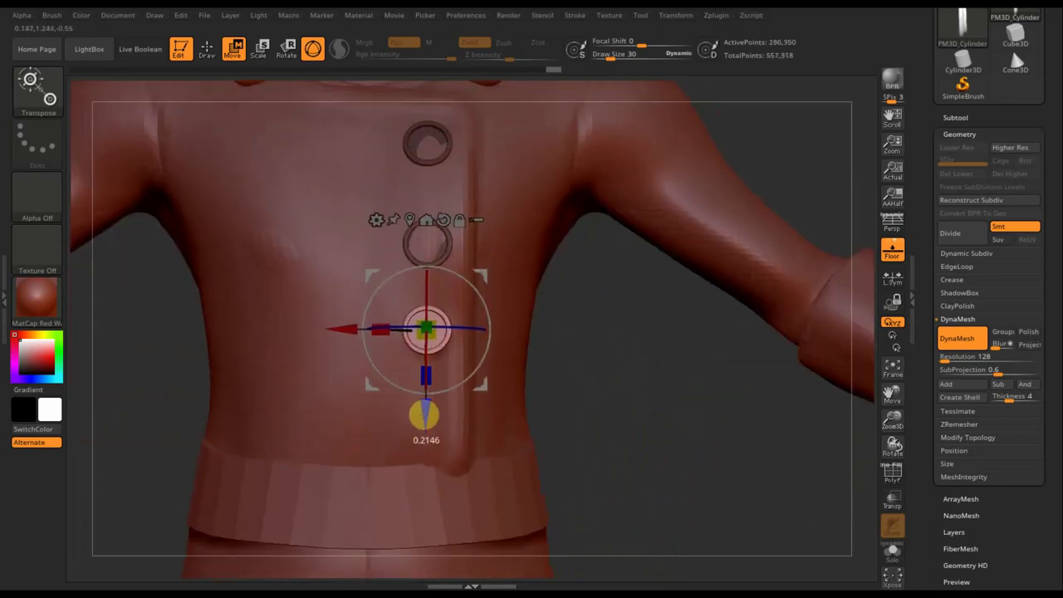
left_click_drag(418, 417, 424, 503, "ctrl")
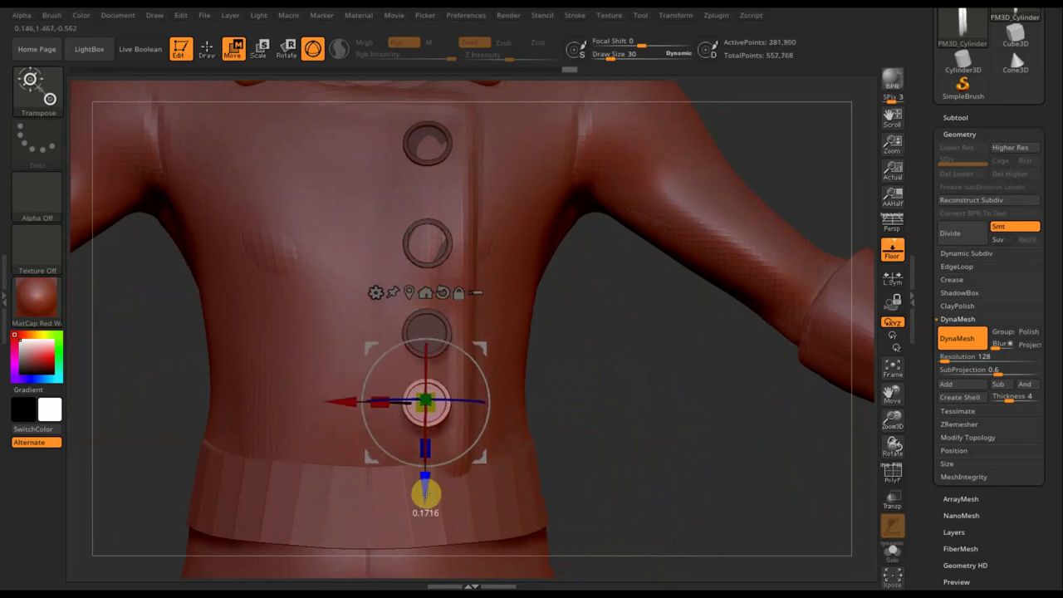
mouse_move(581, 484)
left_mouse_down()
mouse_move(596, 471)
mouse_move(568, 468)
left_mouse_up()
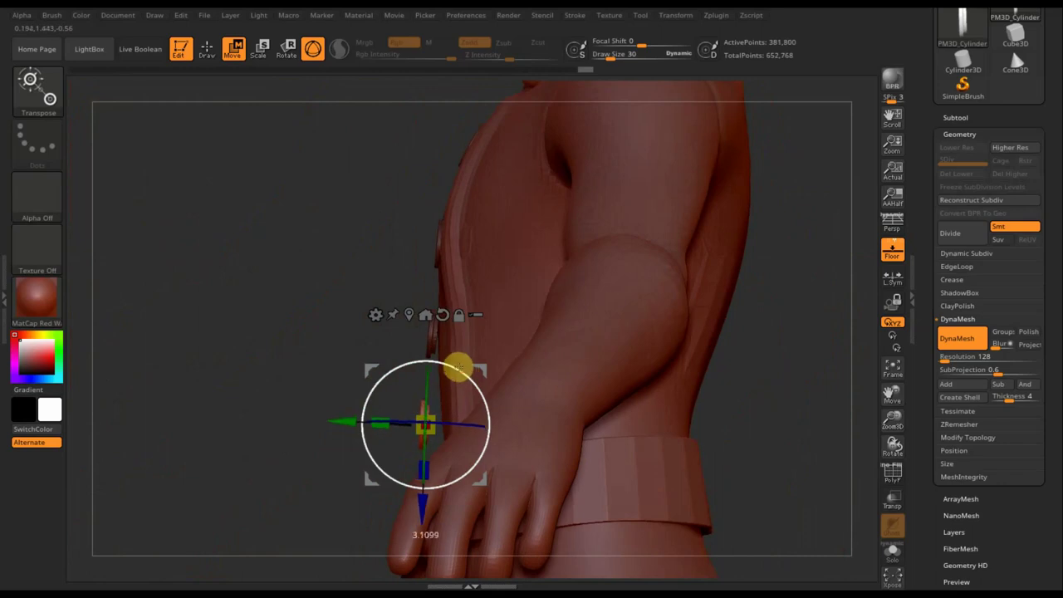
Adjust the buttons' depth against the coat from a side view.
left_click_drag(338, 424, 358, 426)
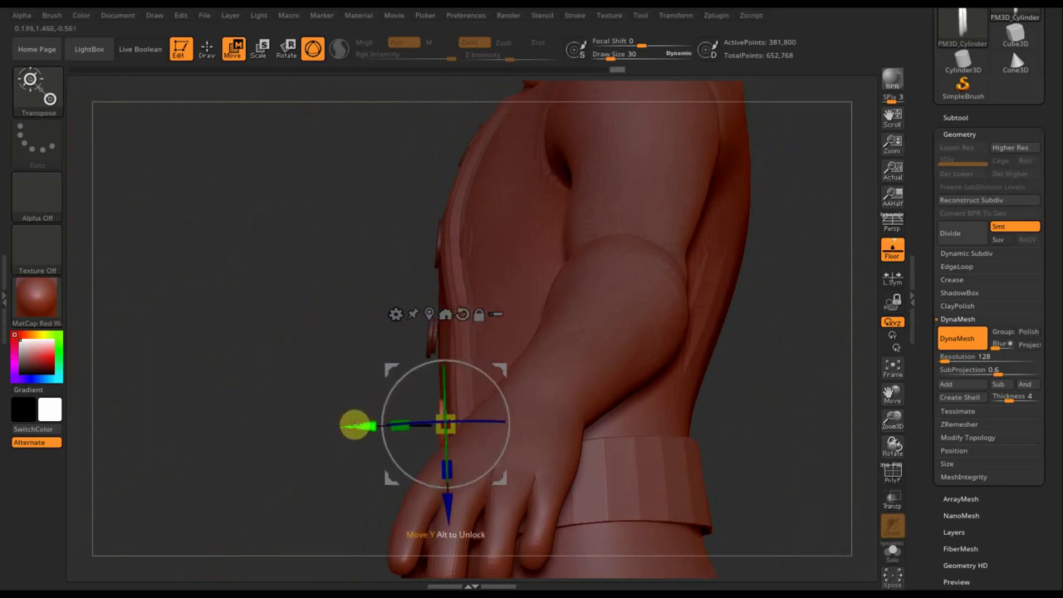
mouse_move(297, 351)
left_mouse_down()
mouse_move(304, 355)
mouse_move(280, 337)
left_mouse_up()
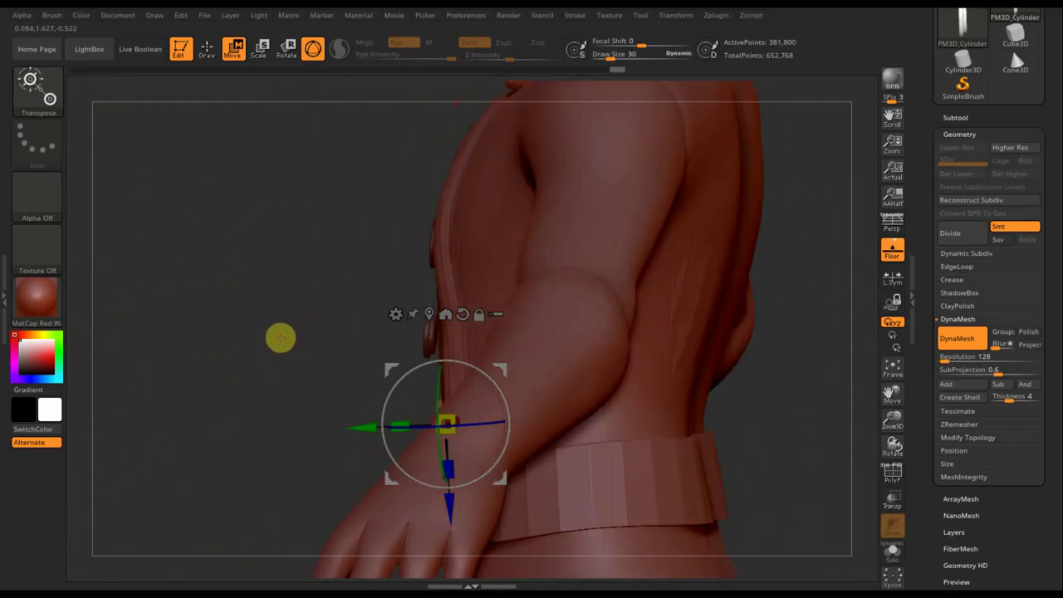
key("ctrl")
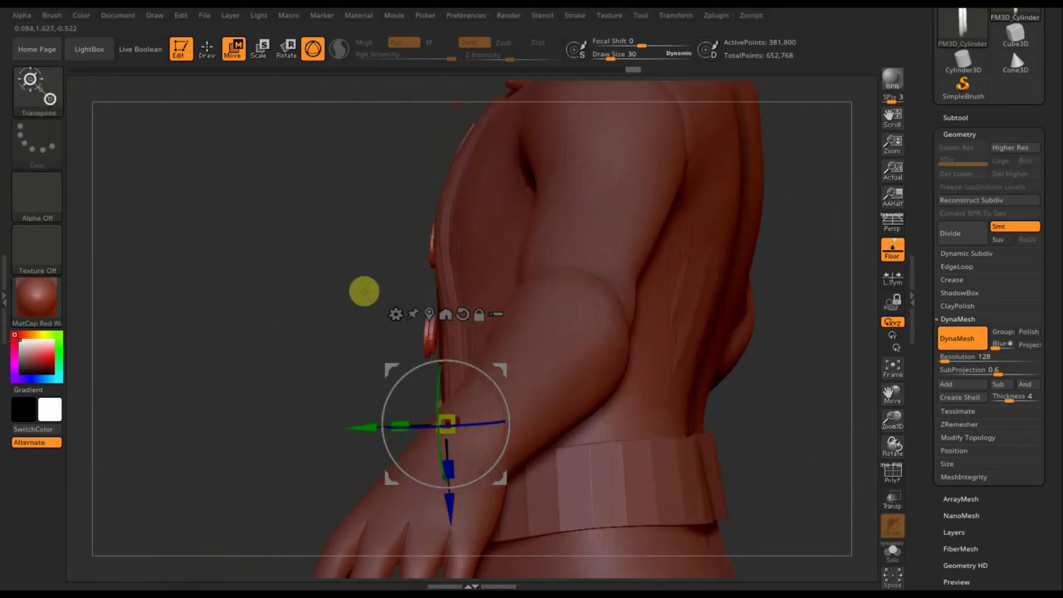
left_click(207, 49)
key("ctrl")
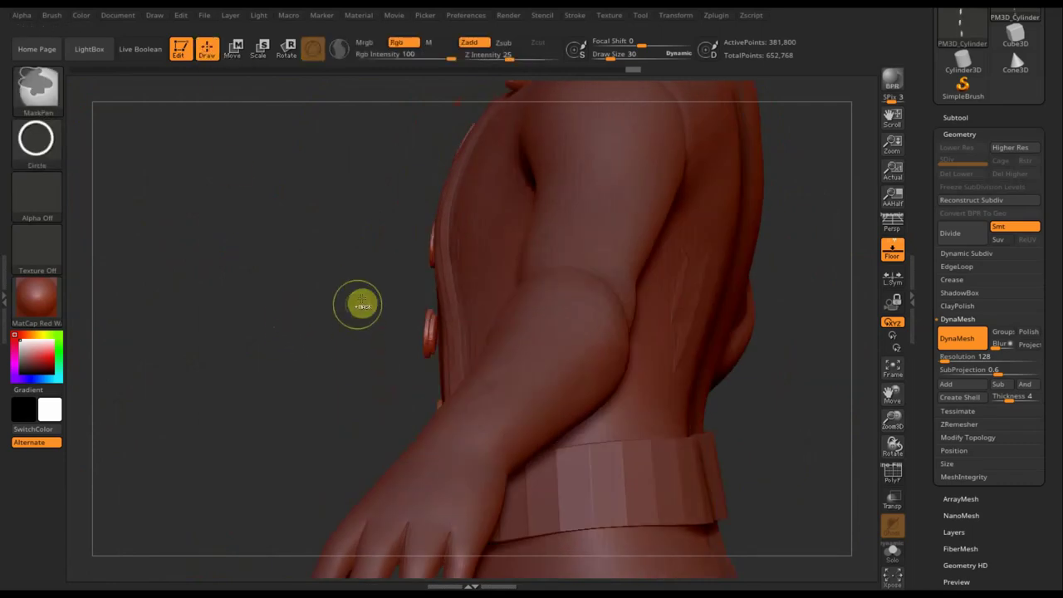
Mask part of the button row and shift the unmasked buttons outward to even the column.
left_click_drag(439, 349, 461, 363, "ctrl")
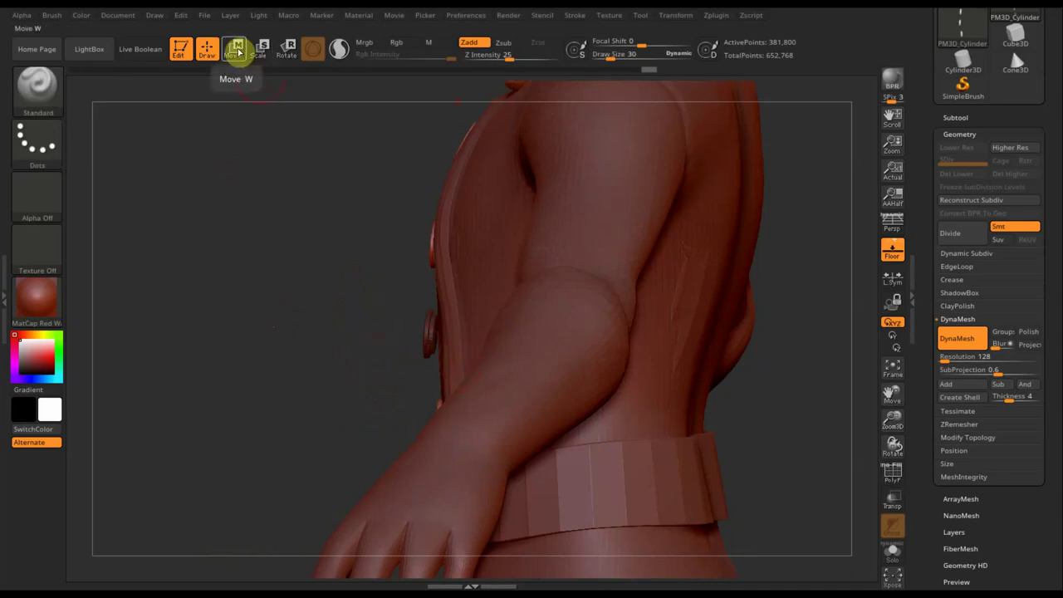
left_click(236, 50)
key("ctrl")
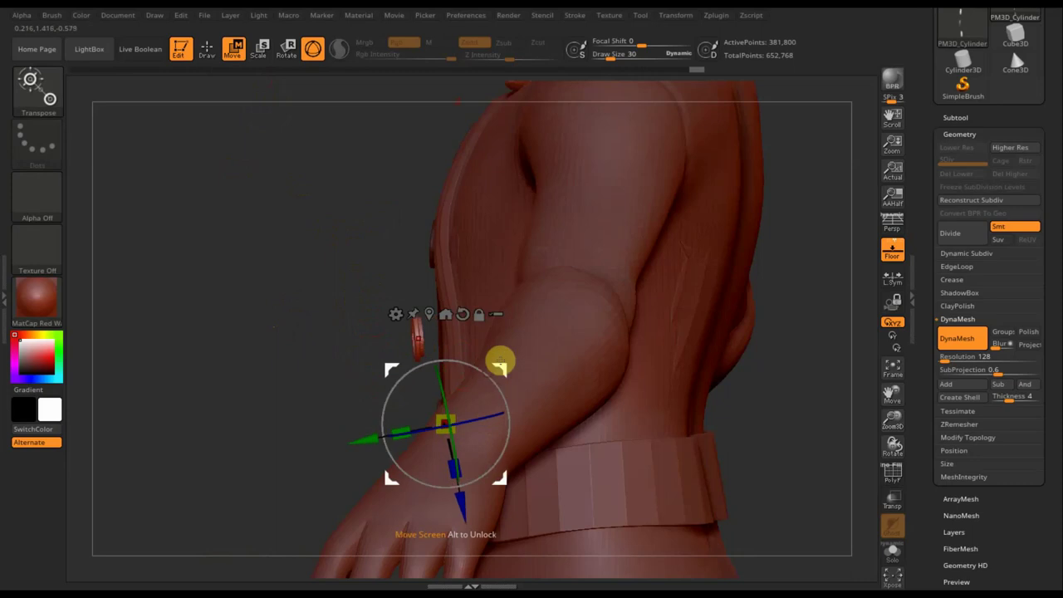
left_click_drag(498, 360, 524, 363)
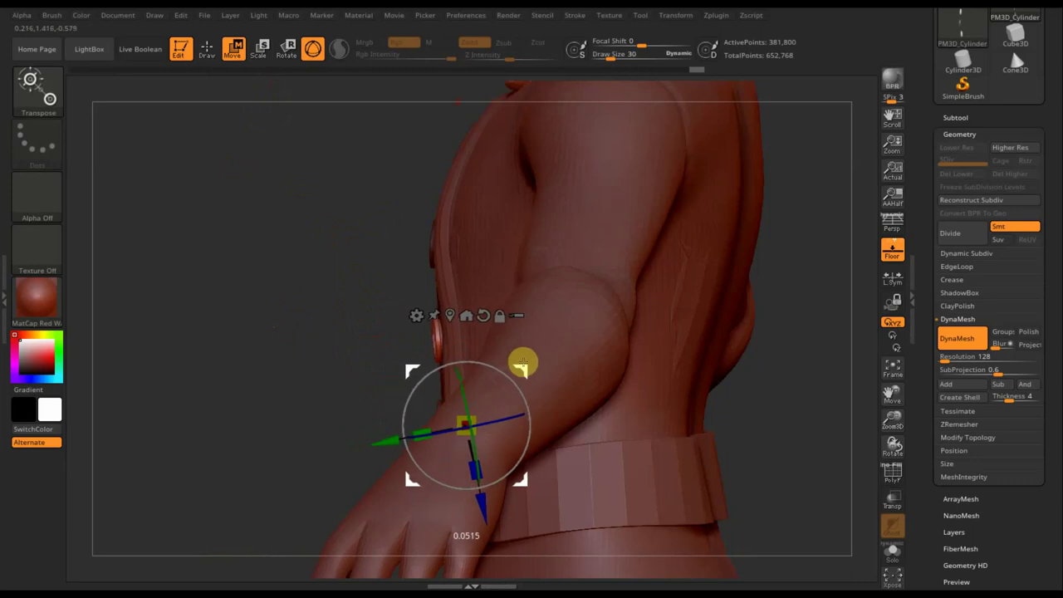
left_click_drag(263, 310, 315, 308)
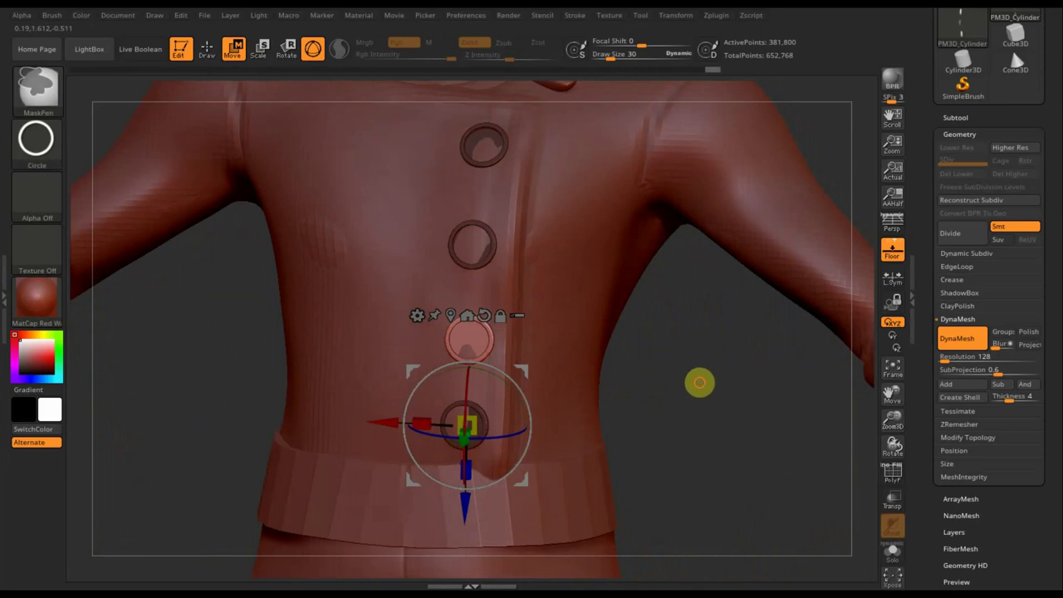
left_click_drag(700, 394, 700, 397, "shift")
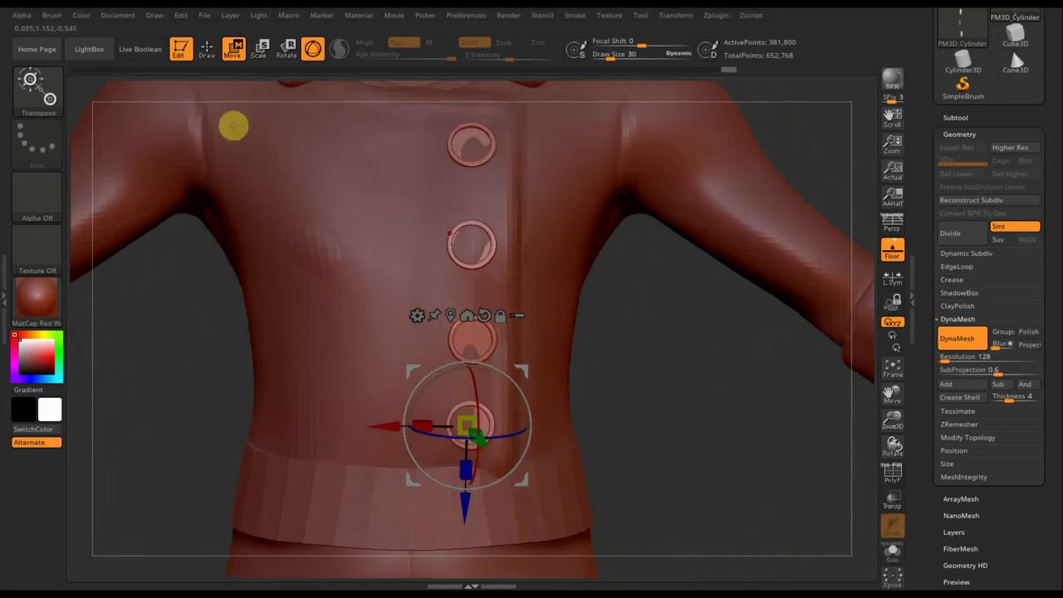
left_click(93, 50)
Select the Extract8 coat subtool, reduce Draw Size, and fill in each button ring.
left_click(205, 50)
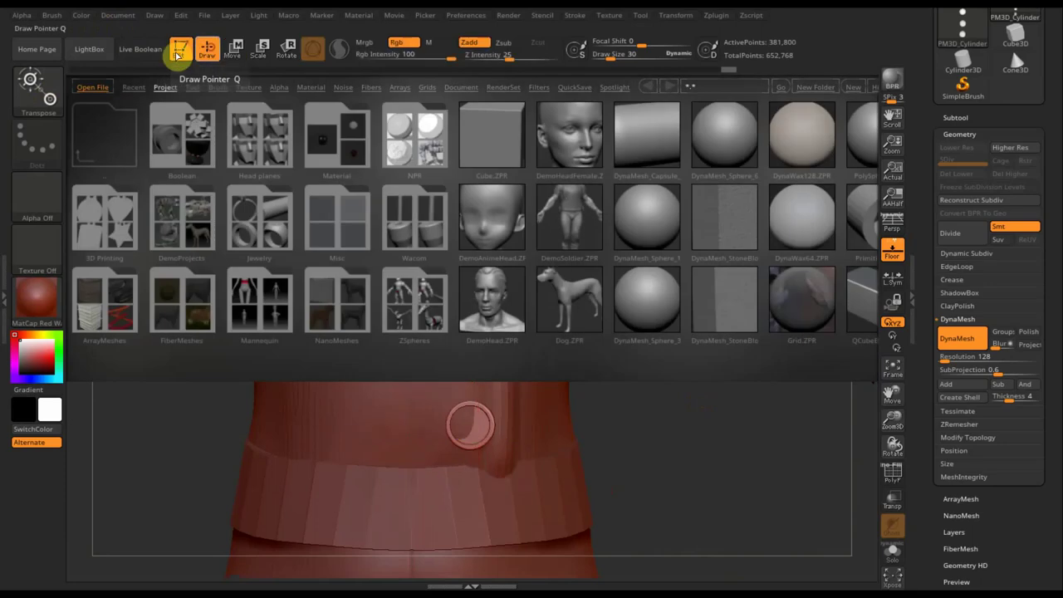
left_click(89, 49)
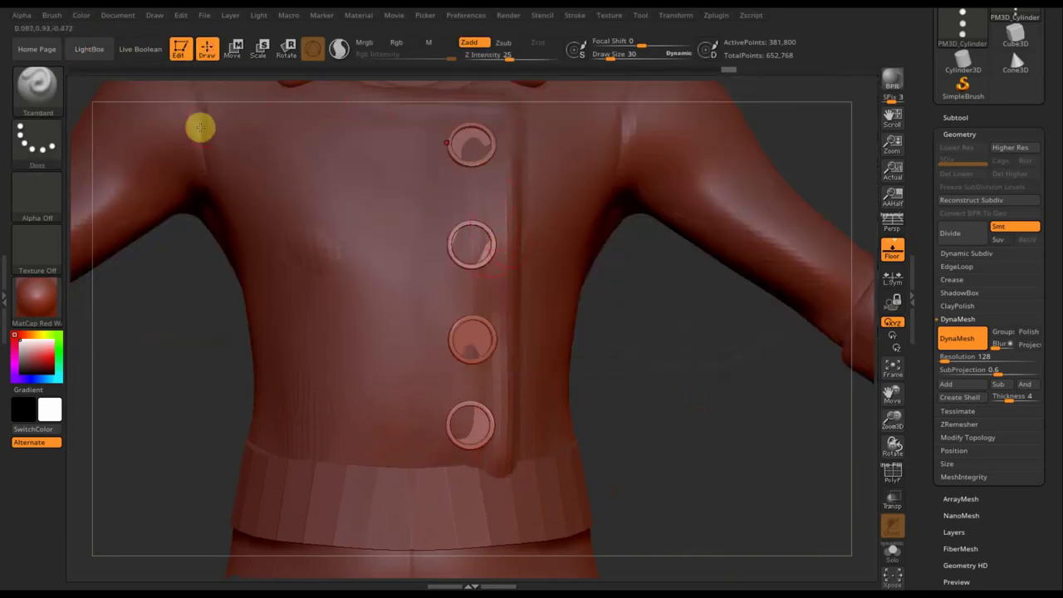
key("n")
left_click(623, 363)
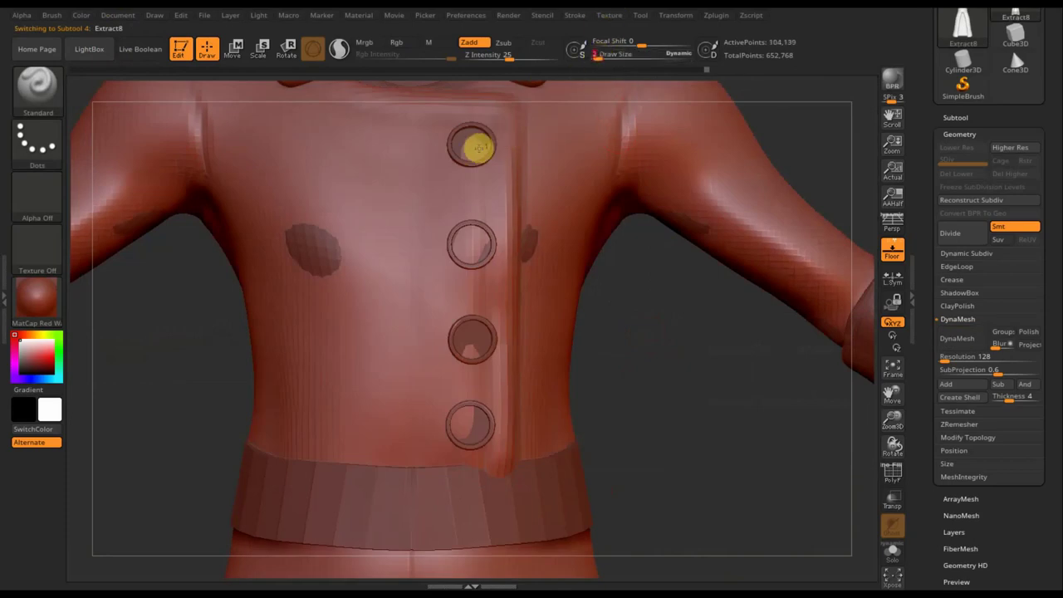
left_click_drag(600, 59, 606, 59)
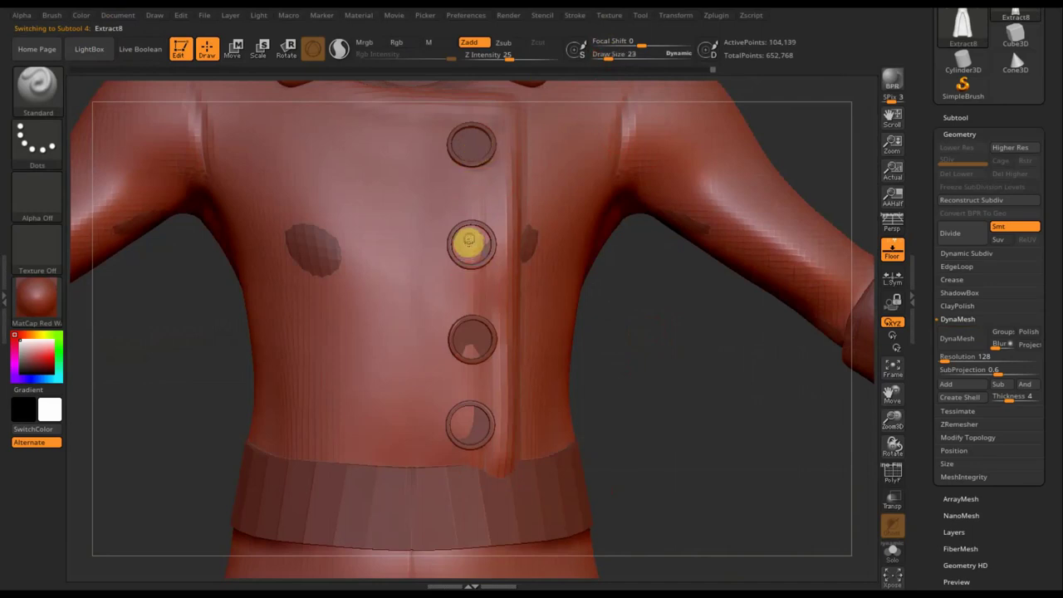
left_click_drag(474, 243, 471, 430)
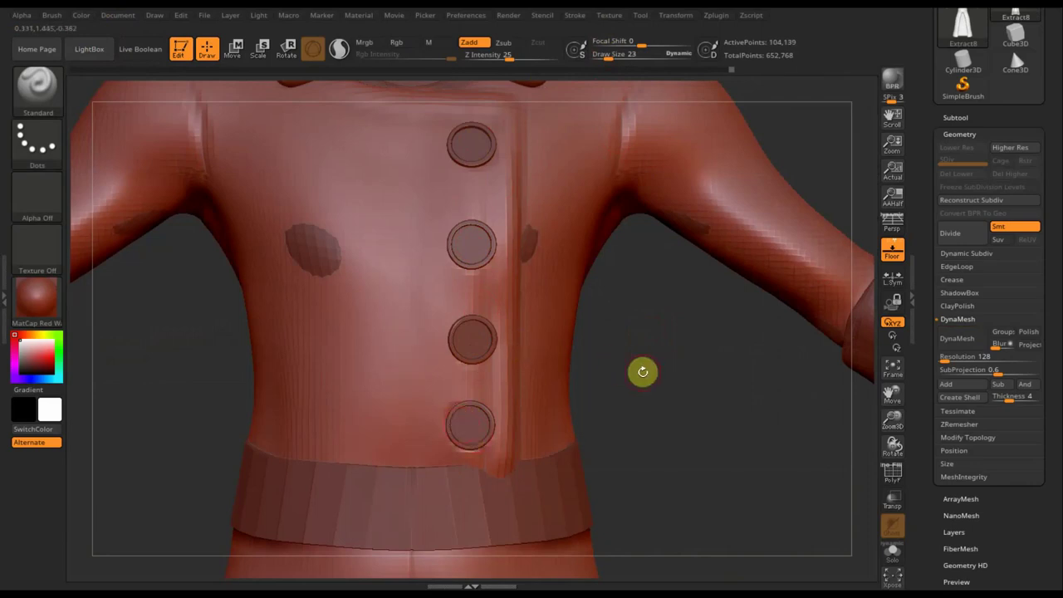
mouse_move(643, 371)
left_mouse_down("alt")
mouse_move(621, 327)
mouse_move(684, 239)
left_mouse_up("alt")
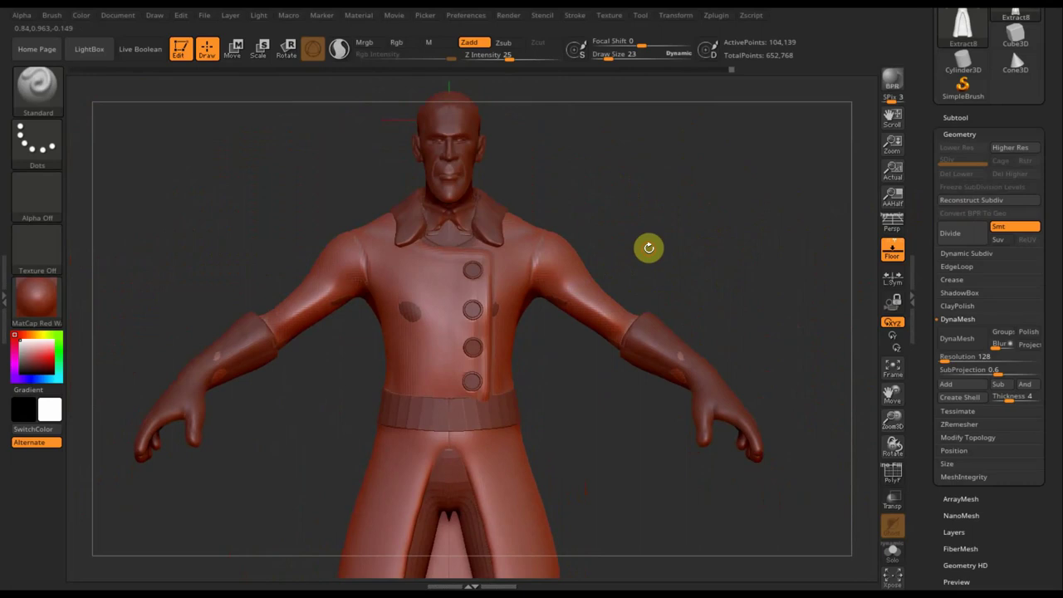
Switch via Extract6 to the Extract9 subtool and turn the model to a side profile.
key("n")
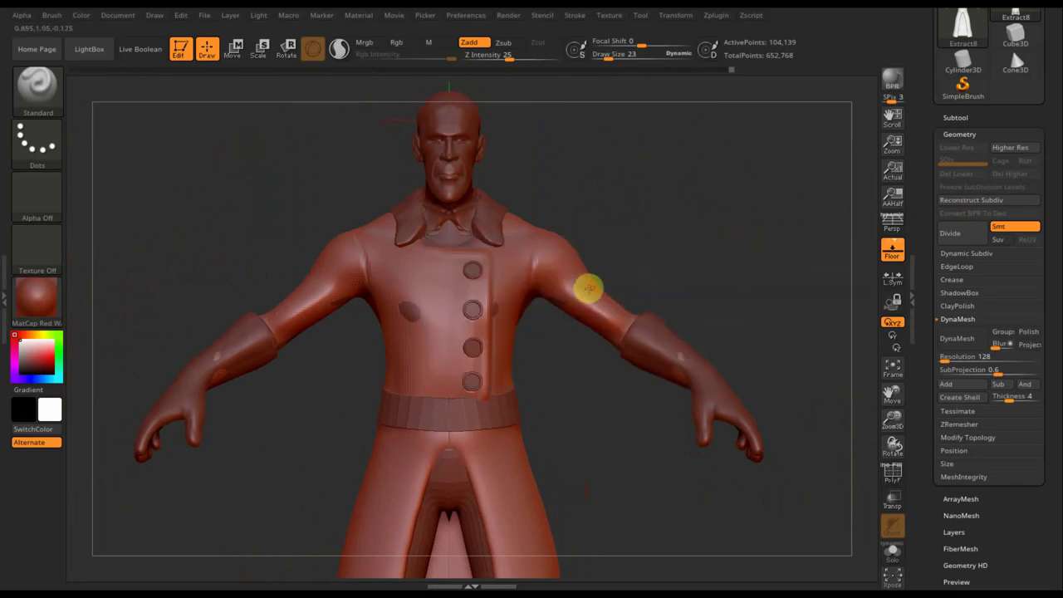
left_click_drag(678, 233, 647, 224)
key("n")
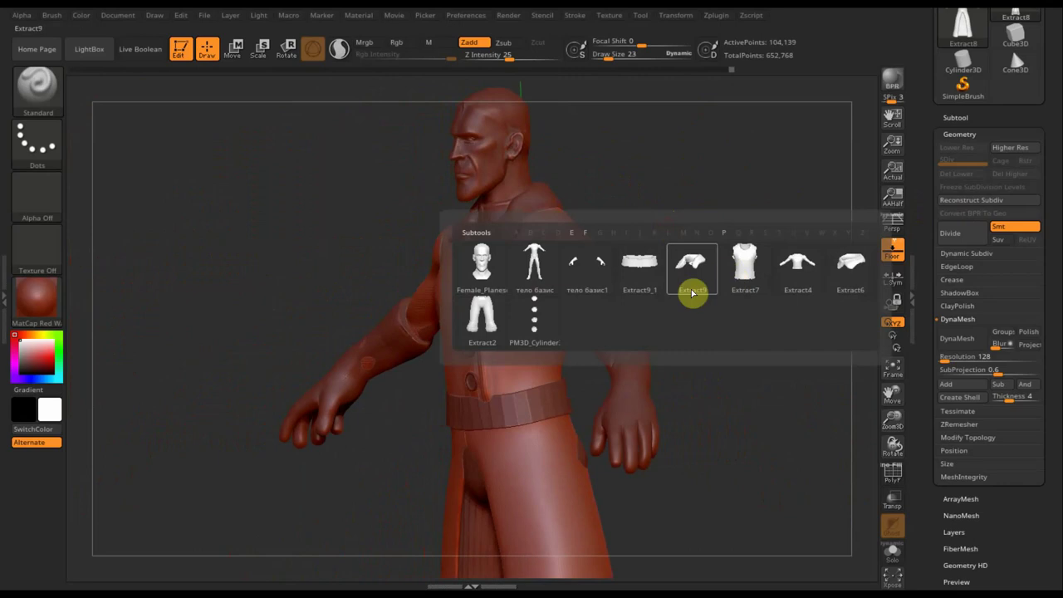
left_click(845, 280)
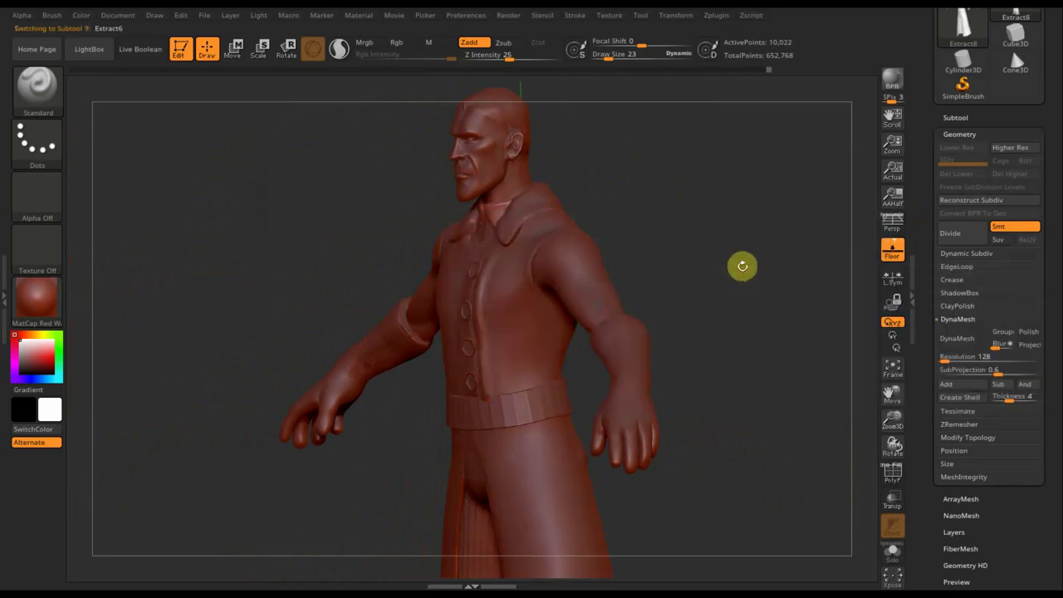
key("n")
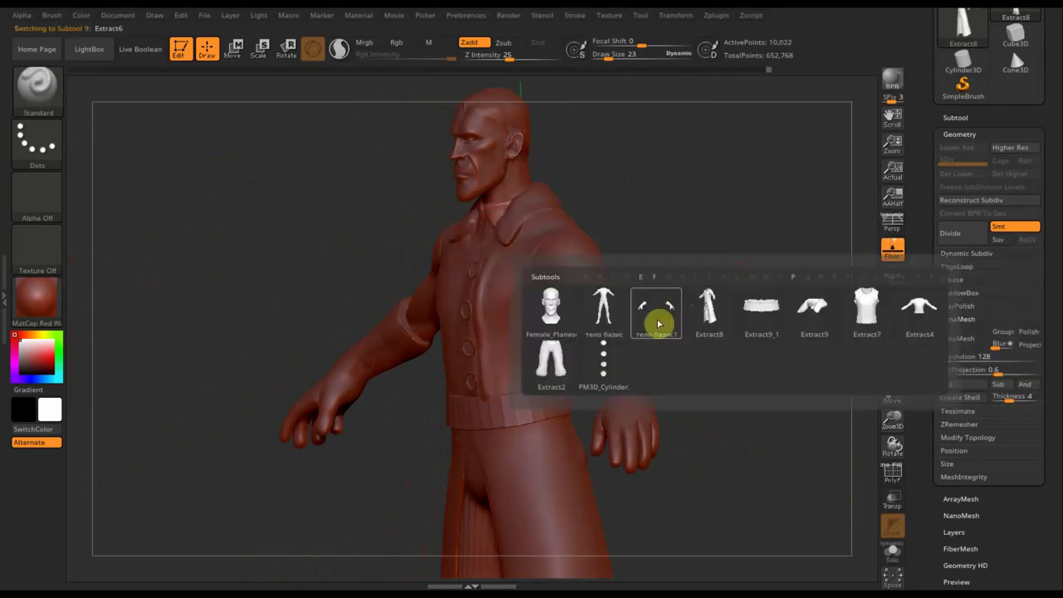
mouse_move(761, 313)
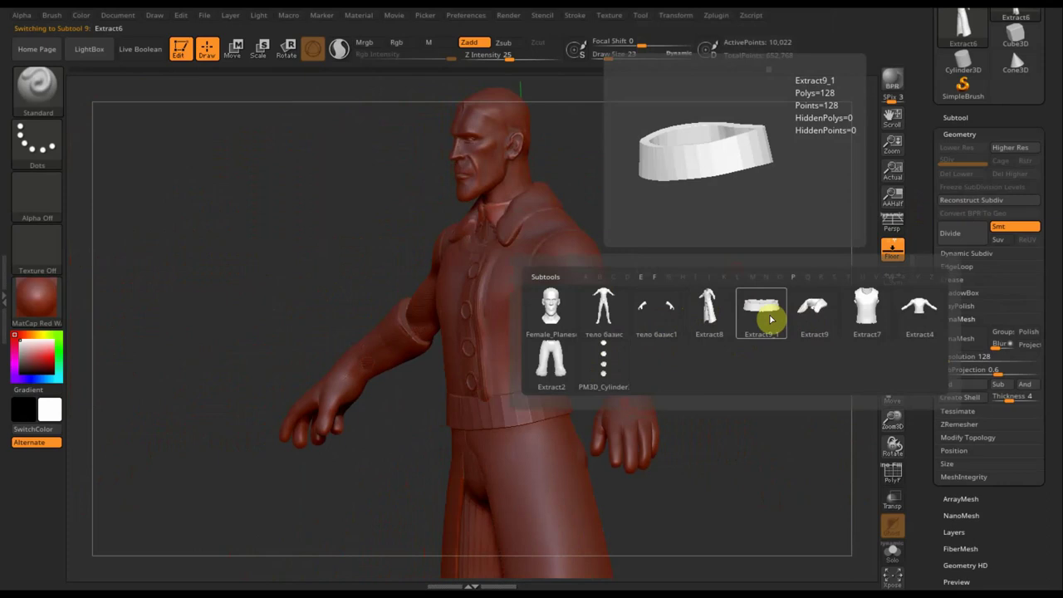
left_click(814, 313)
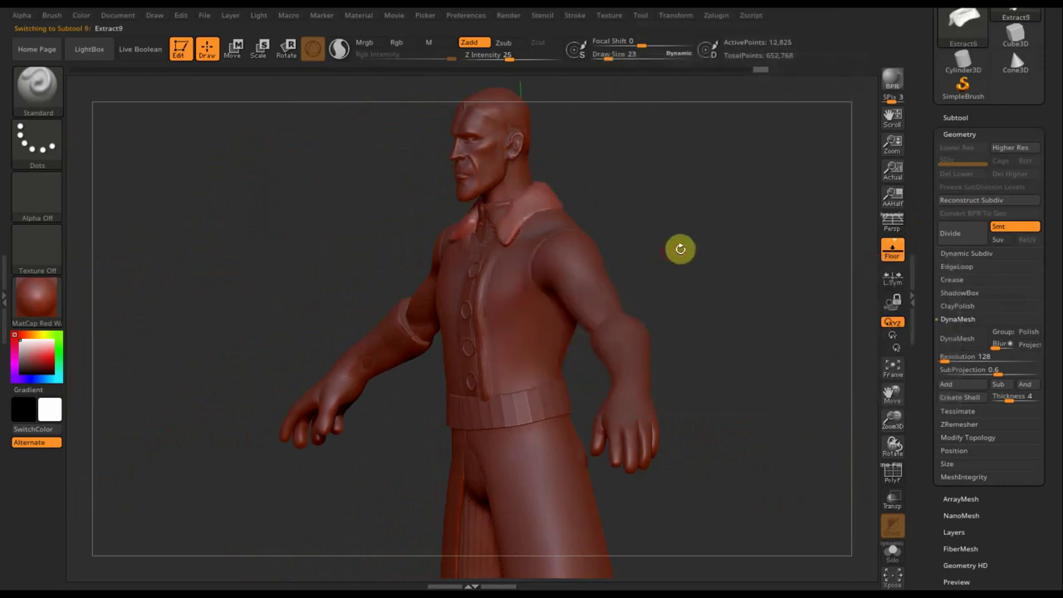
left_click_drag(681, 247, 688, 251)
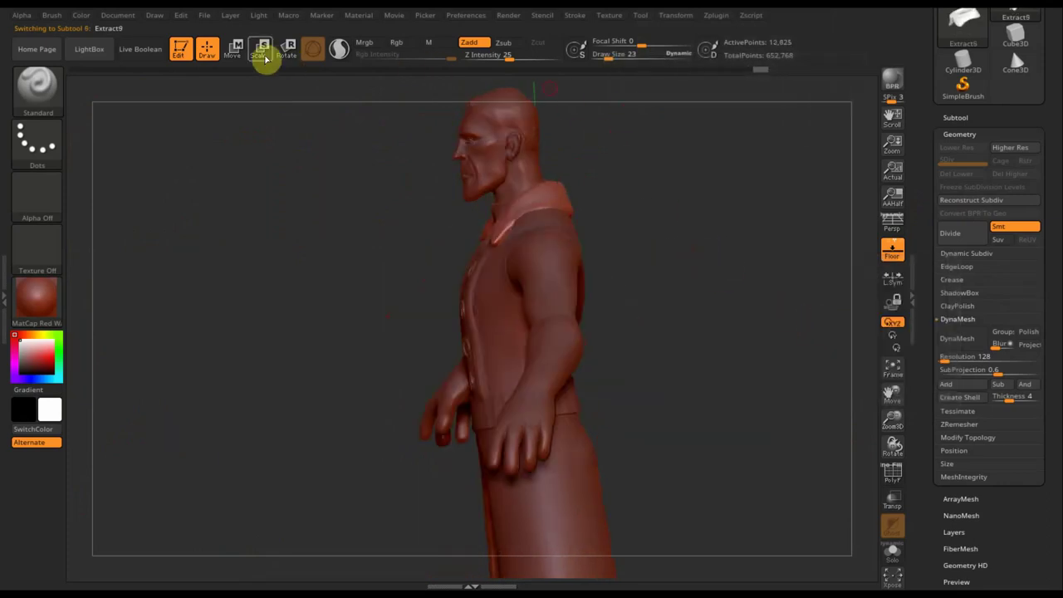
left_click(236, 50)
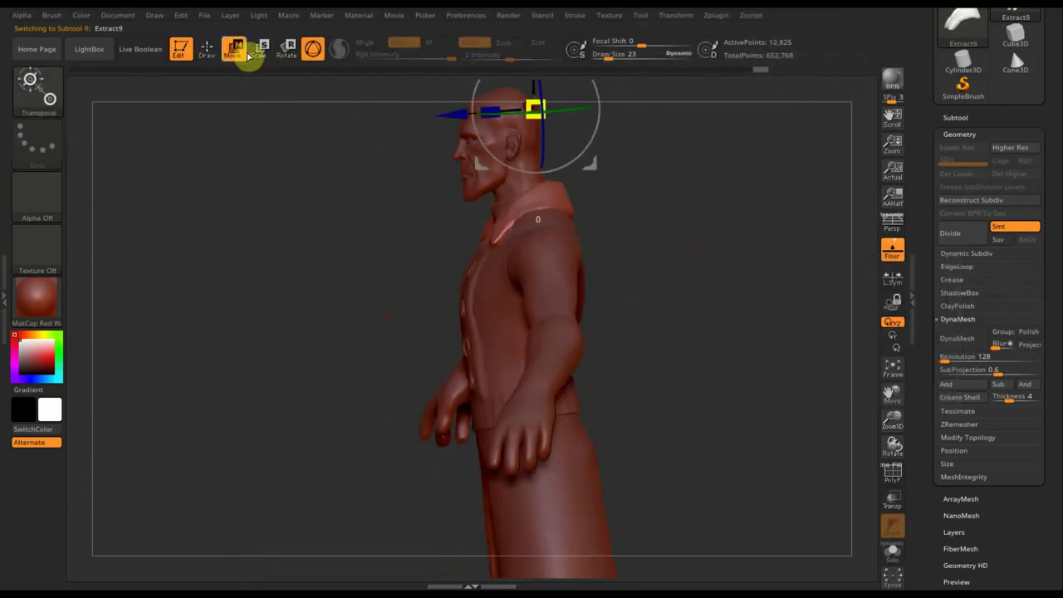
Return to sculpting with the Move Topological brush at size 48.
left_click(202, 53)
left_click(41, 98)
left_click(375, 104)
left_click_drag(601, 57, 642, 76)
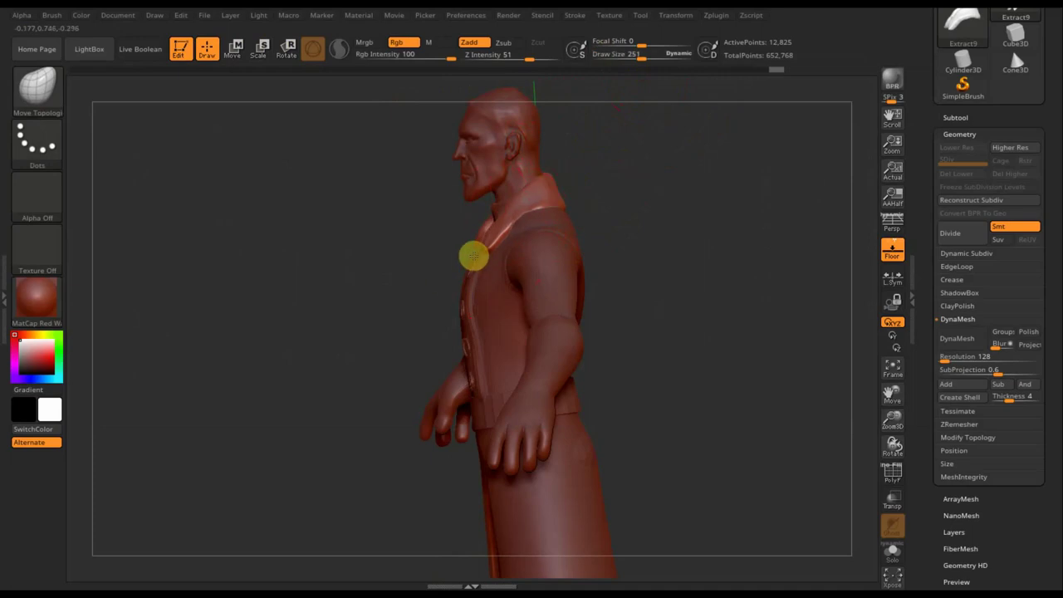
Zoom in on the chest, shrink the brush, and pull the collar flap down and outward.
left_click_drag(629, 227, 698, 218)
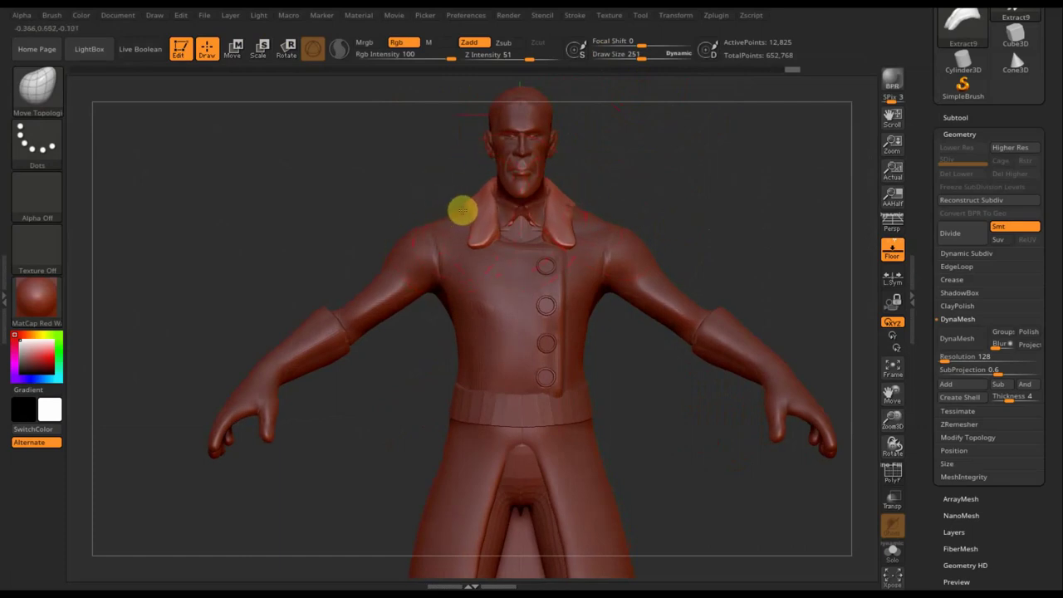
mouse_move(728, 202)
left_mouse_down("alt")
mouse_move(743, 301)
mouse_move(748, 280)
left_mouse_up("alt")
left_click_drag(636, 54, 622, 58)
left_click_drag(812, 147, 826, 130)
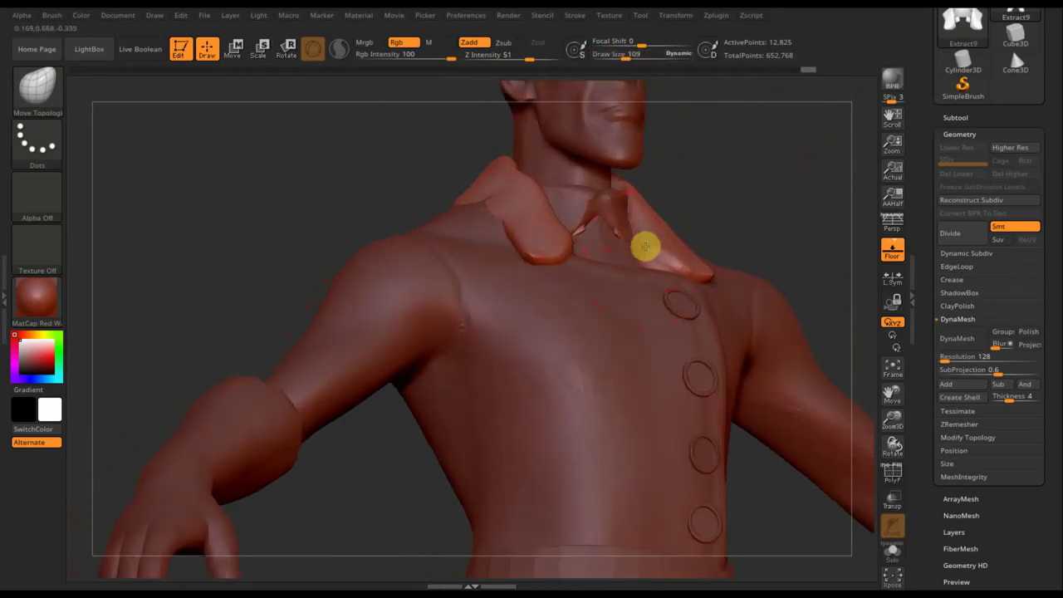
left_click_drag(521, 263, 492, 276)
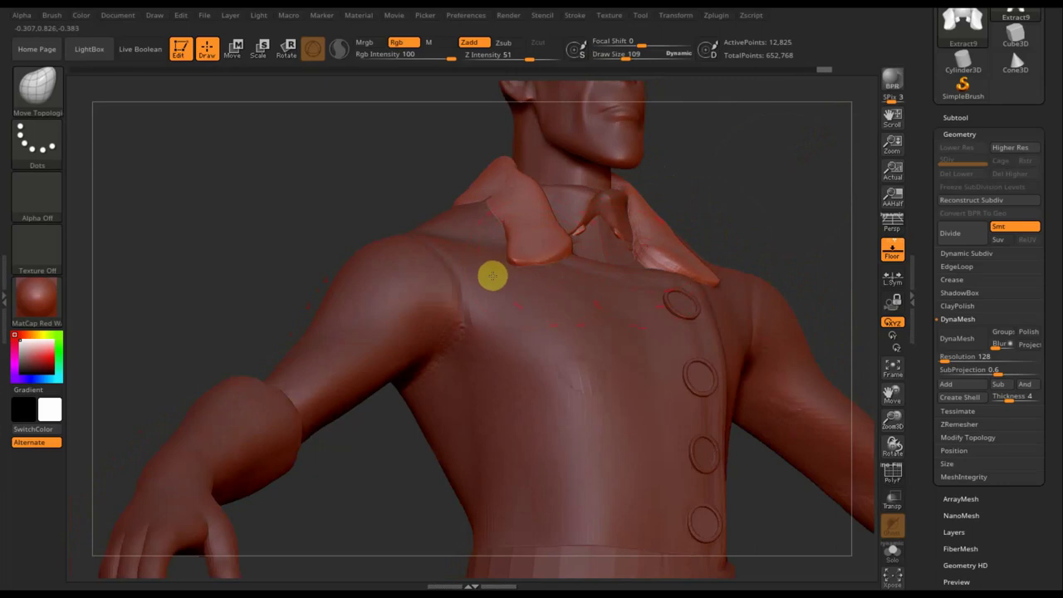
left_click_drag(373, 182, 346, 211)
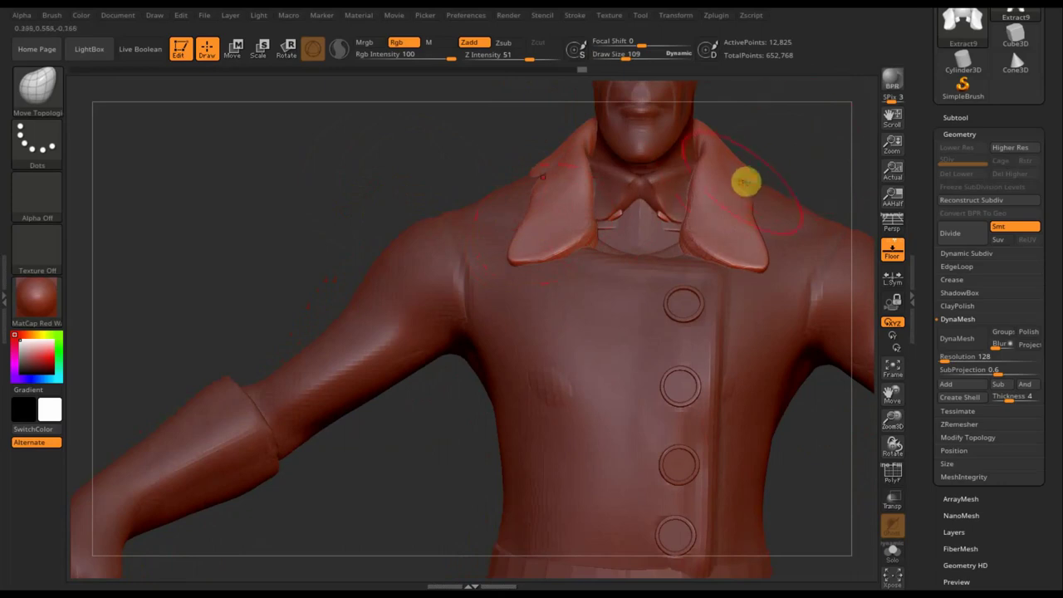
mouse_move(408, 174)
left_mouse_down()
mouse_move(420, 190)
mouse_move(582, 191)
left_mouse_up()
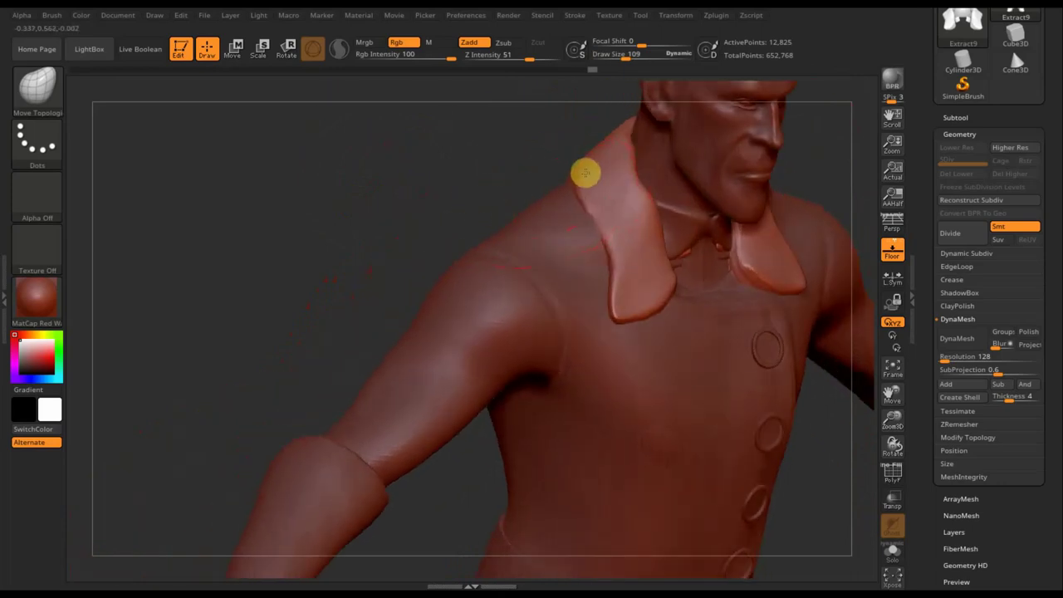
Smooth the shoulder surface where it meets the collar.
key("shift")
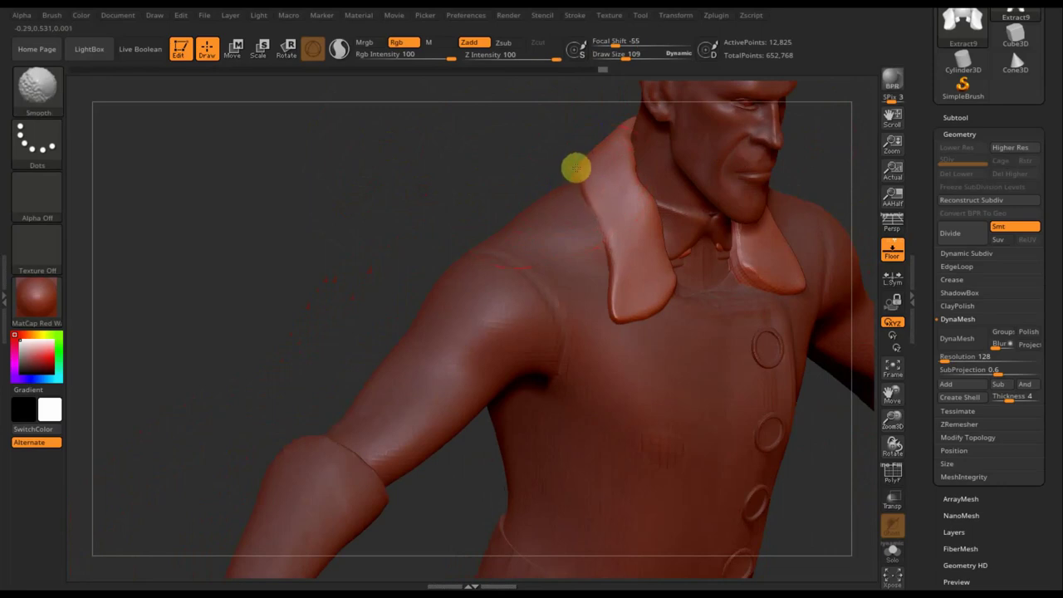
mouse_move(553, 180)
right_mouse_down()
mouse_move(554, 201)
mouse_move(552, 154)
right_mouse_up()
mouse_move(552, 153)
left_mouse_down("shift")
mouse_move(524, 174)
mouse_move(487, 147)
mouse_move(496, 154)
left_mouse_up("shift")
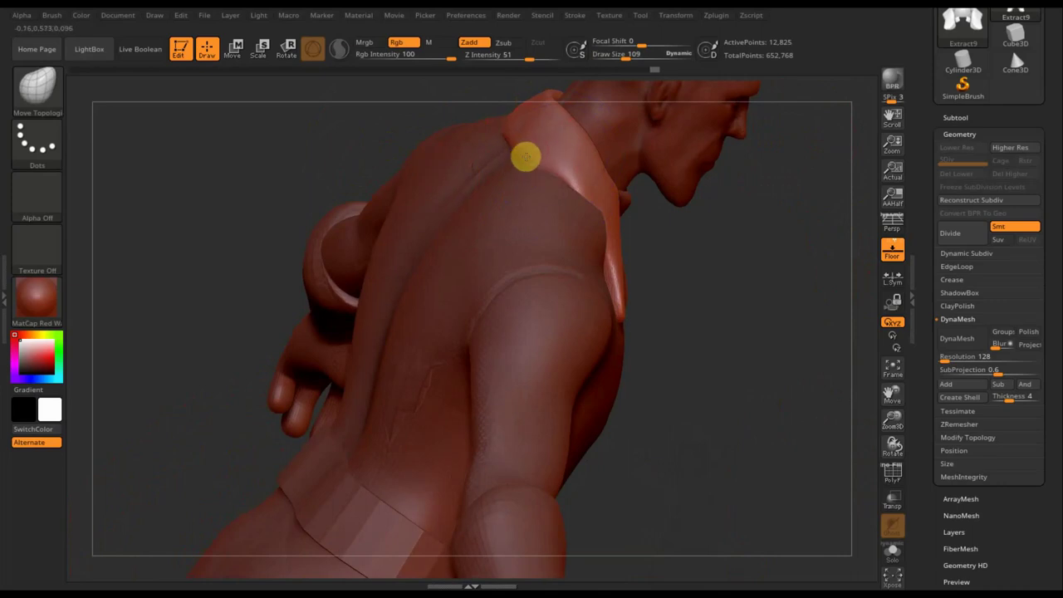
mouse_move(671, 225)
left_mouse_down()
mouse_move(646, 208)
mouse_move(540, 193)
left_mouse_up()
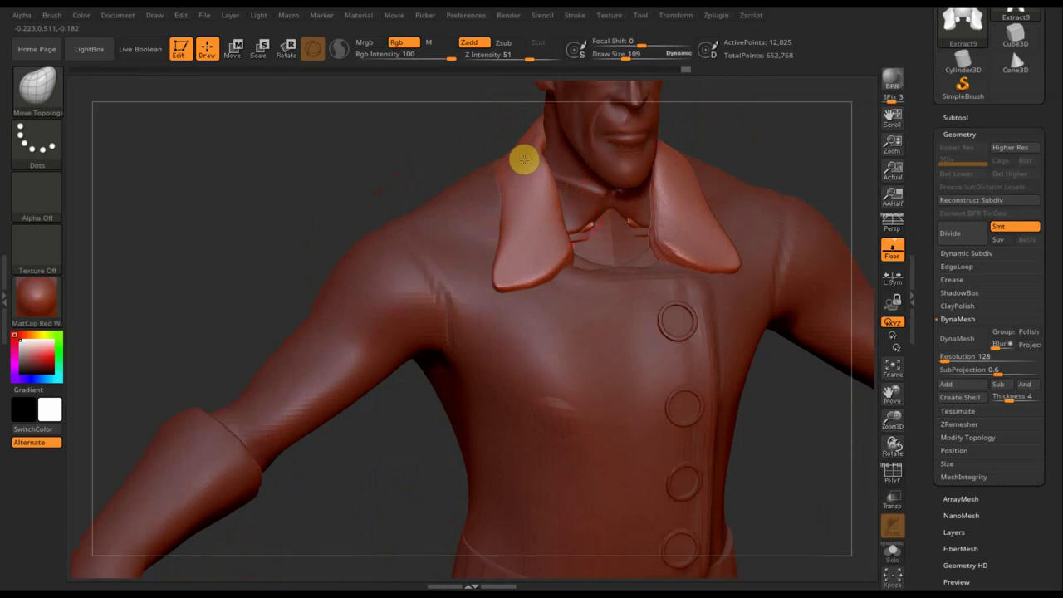
Zoom out and rotate to inspect the whole figure, front and back.
mouse_move(748, 152)
left_mouse_down()
mouse_move(766, 147)
mouse_move(753, 128)
mouse_move(676, 83)
left_mouse_up()
left_click_drag(702, 166, 618, 207, "alt")
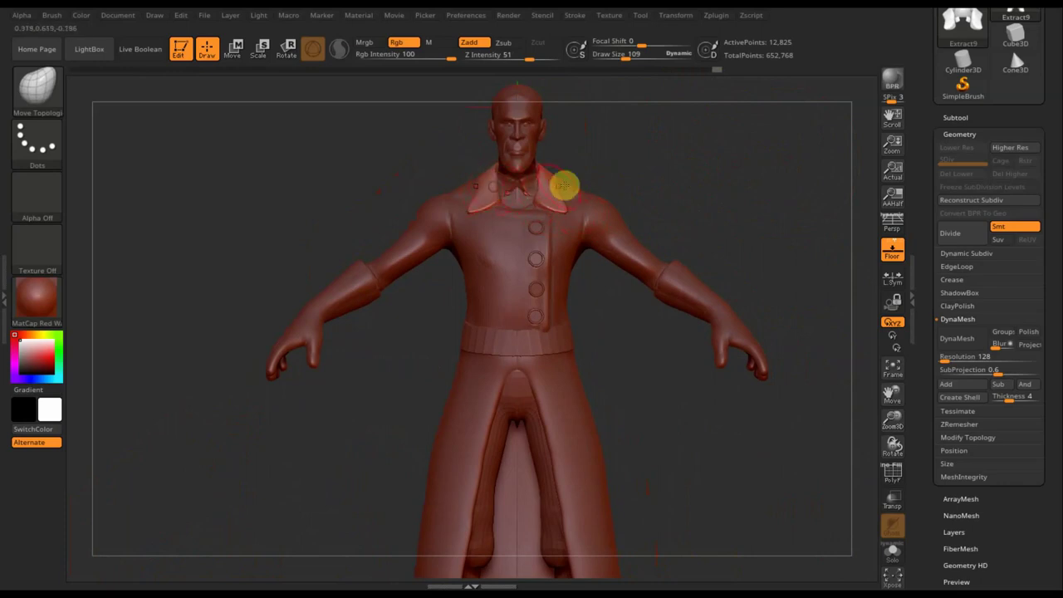
mouse_move(709, 457)
left_mouse_down()
mouse_move(684, 389)
mouse_move(684, 420)
mouse_move(609, 363)
left_mouse_up()
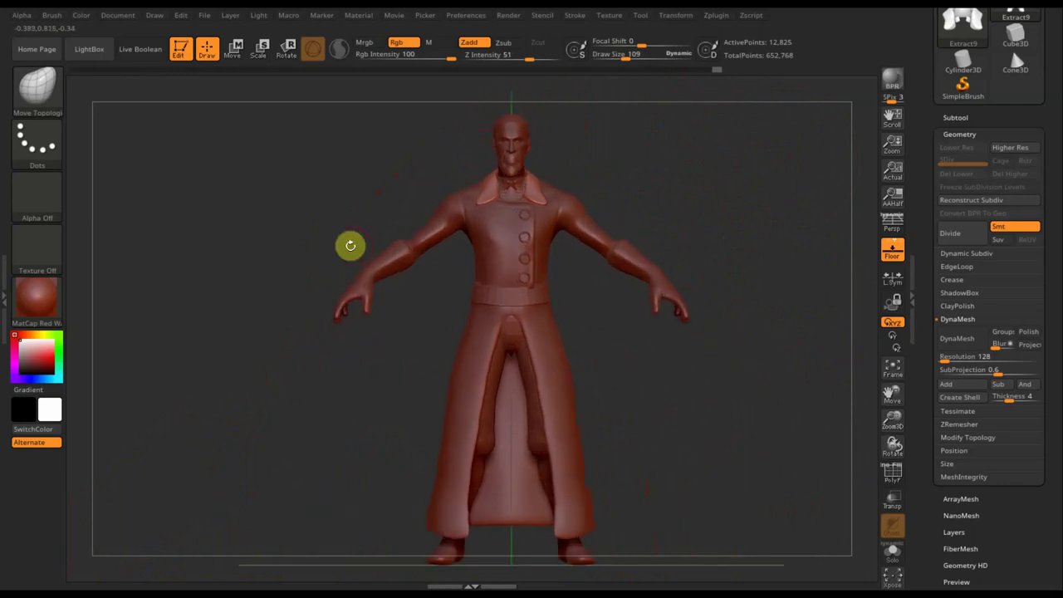
left_click_drag(712, 385, 586, 392)
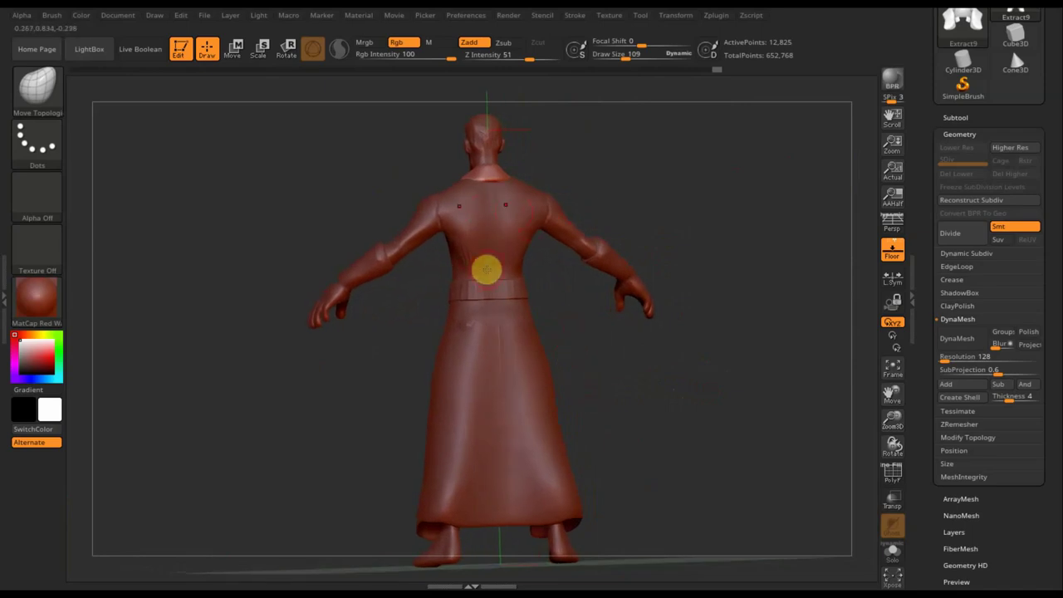
left_click_drag(647, 416, 740, 410)
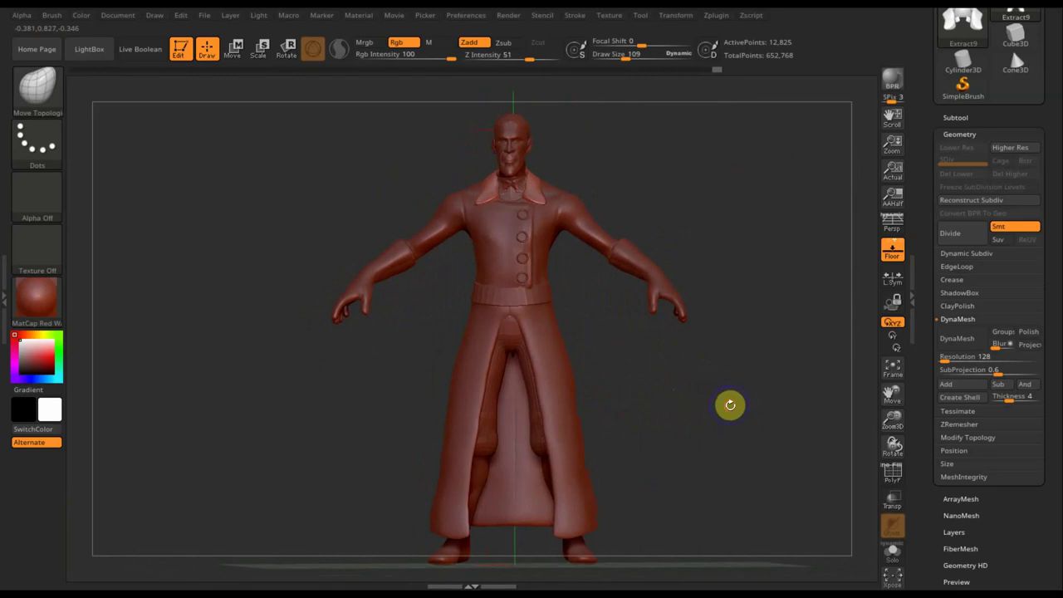
mouse_move(729, 407)
left_mouse_down()
mouse_move(723, 399)
mouse_move(745, 394)
left_mouse_up()
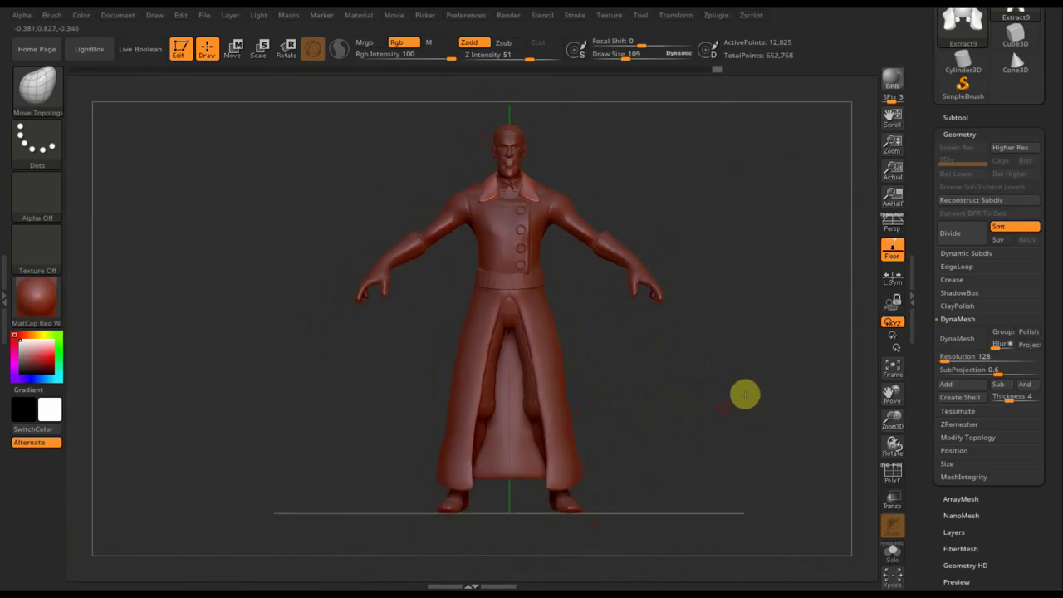
Select and hide the Extract8 coat, then make Extract9_1 the active subtool.
key("n")
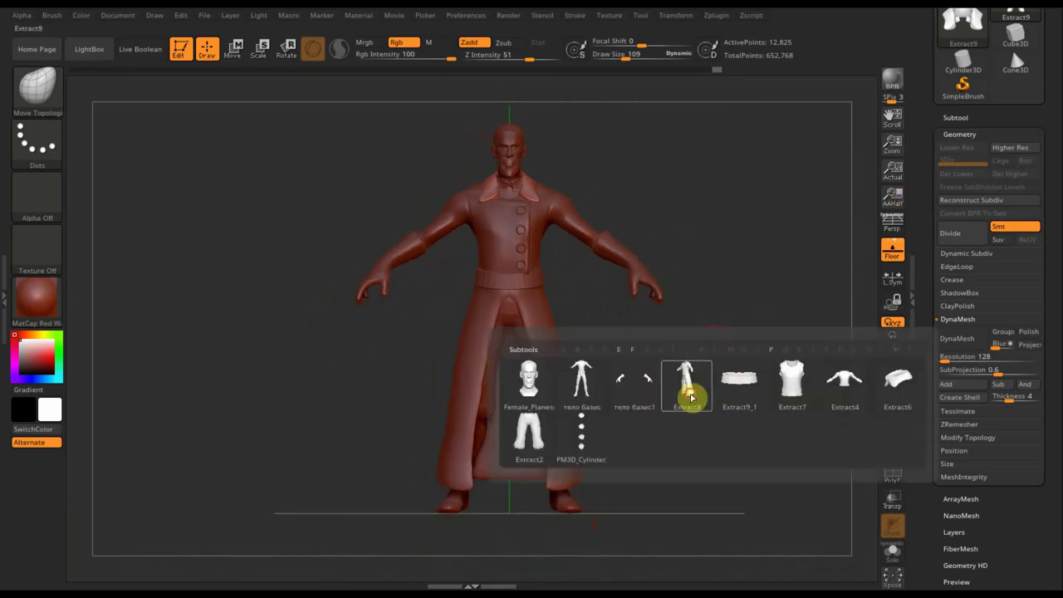
left_click(691, 397)
left_click(958, 117)
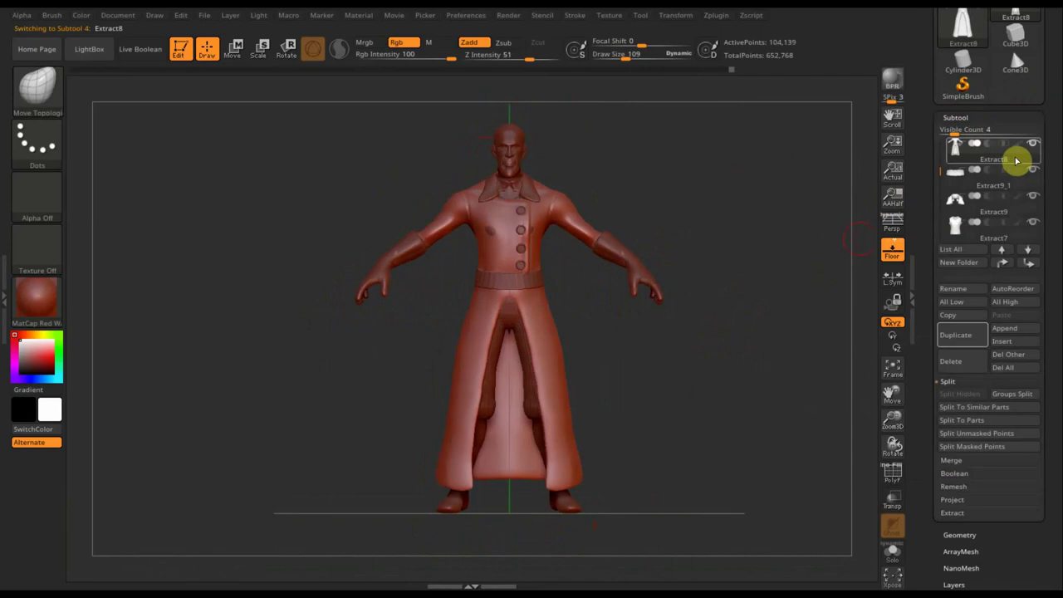
left_click(1034, 144)
left_click(957, 173)
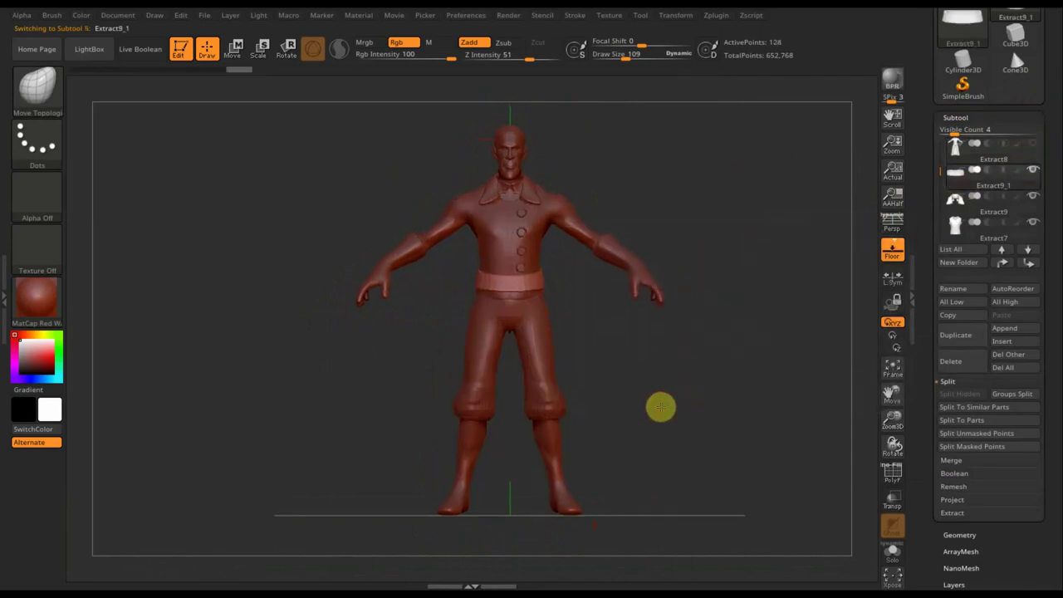
scroll(652, 404, "up", 3)
left_click_drag(647, 400, 671, 394)
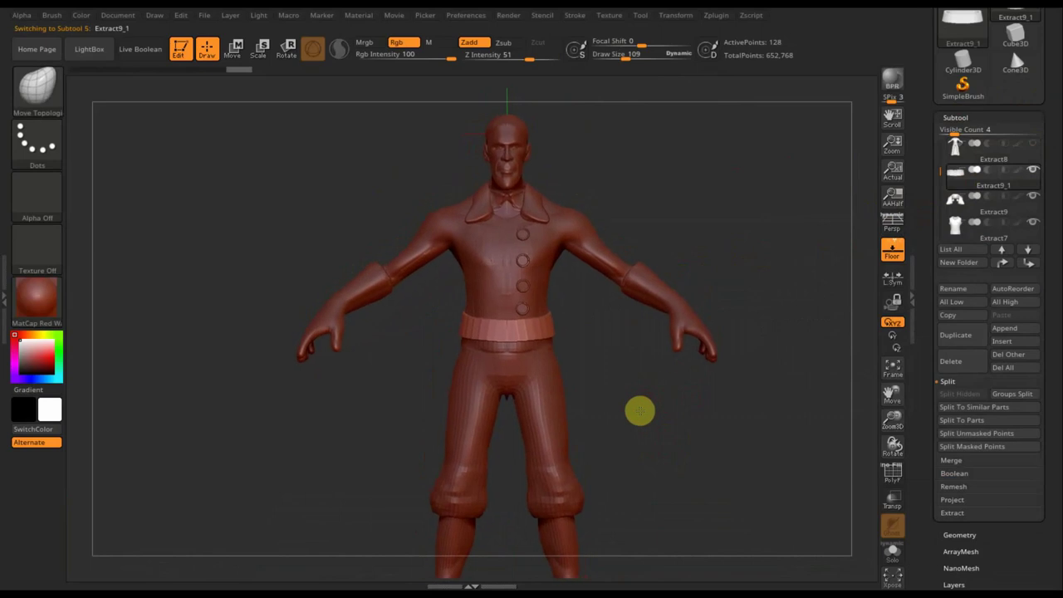
Make Extract9, then the тело базис body, the active subtool, viewed from the front.
key("n")
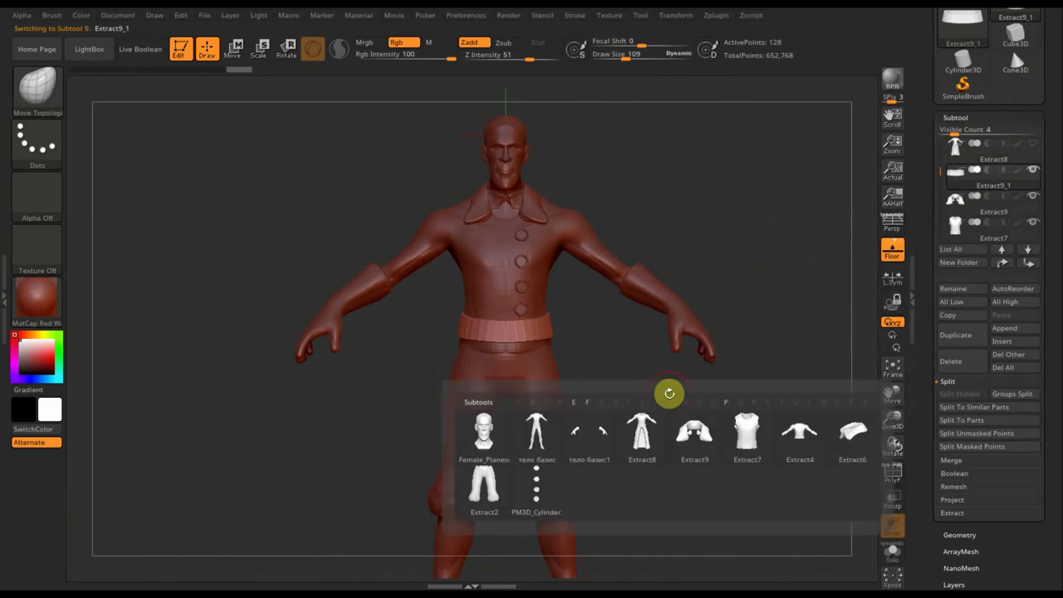
mouse_move(799, 436)
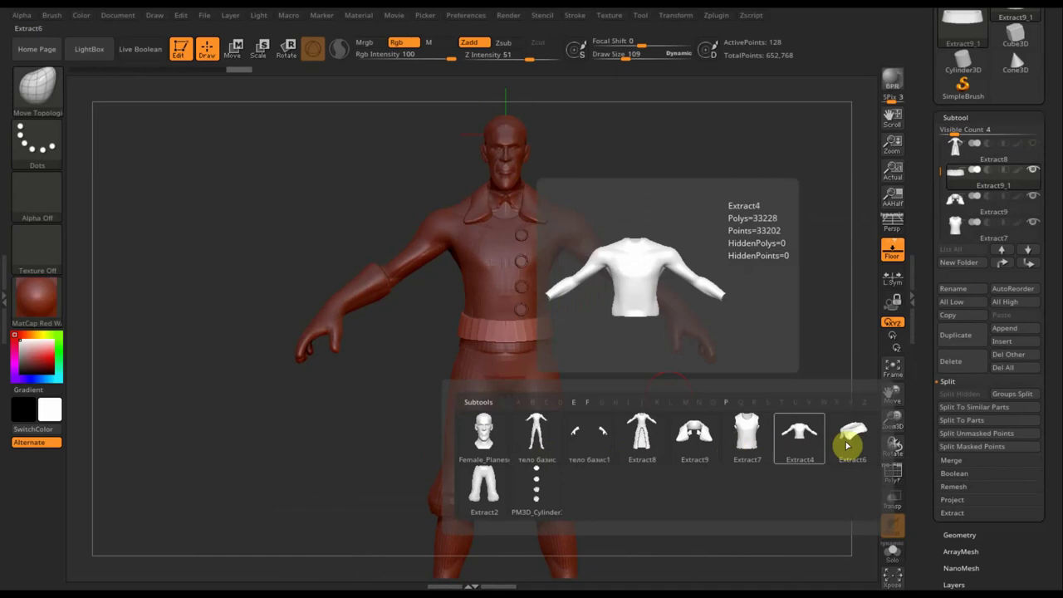
left_click(694, 434)
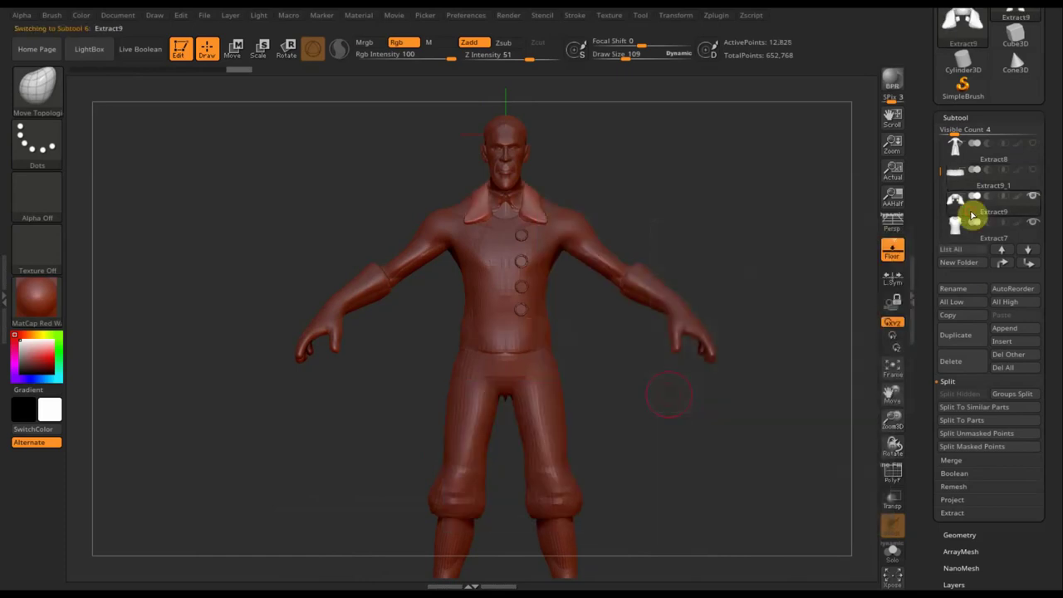
left_click_drag(563, 382, 561, 349)
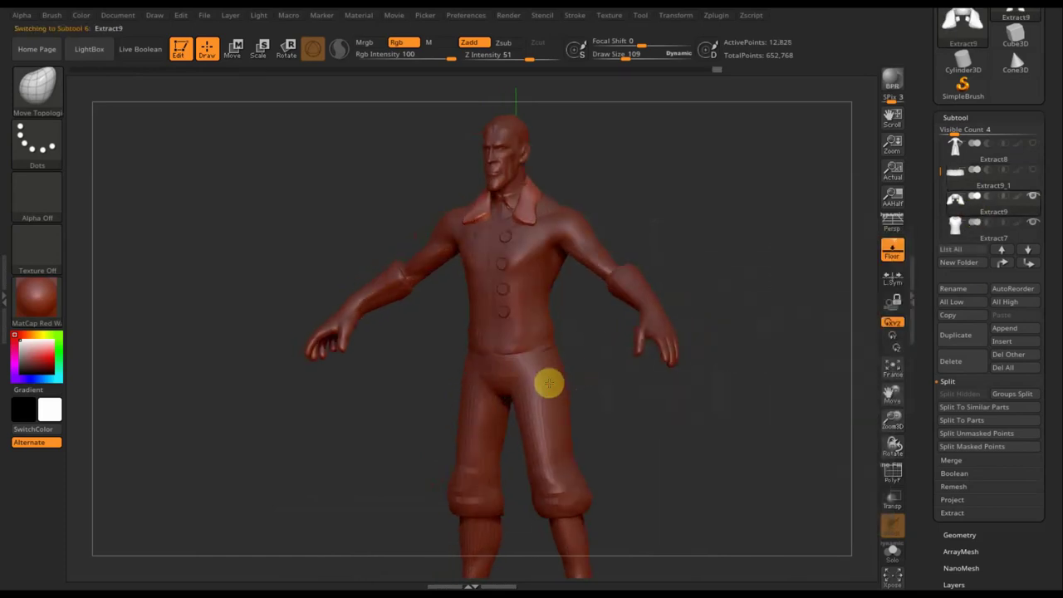
key("n")
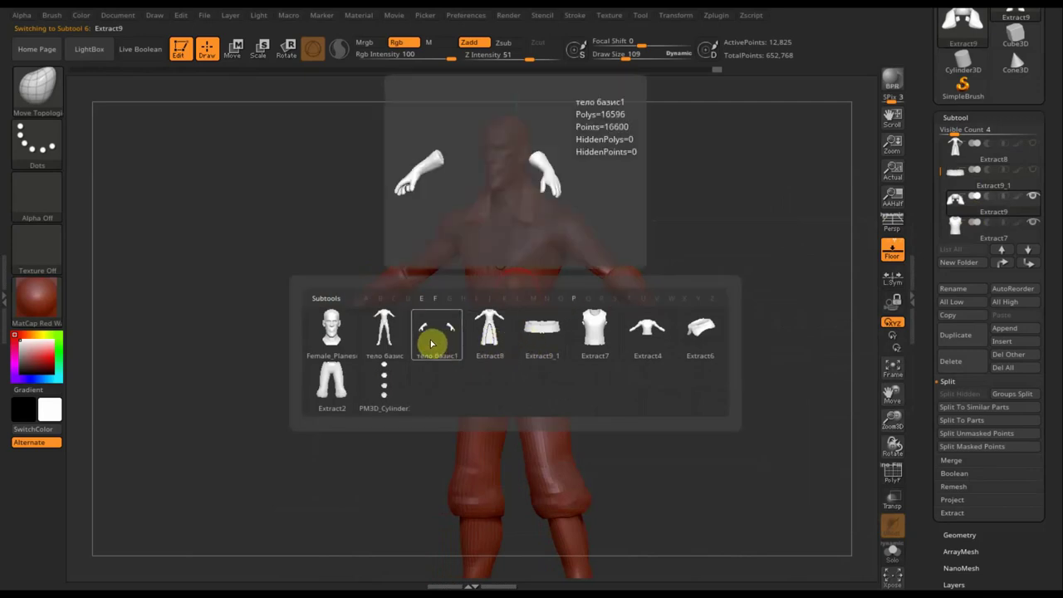
left_click(392, 338)
left_click_drag(706, 202, 719, 204, "shift")
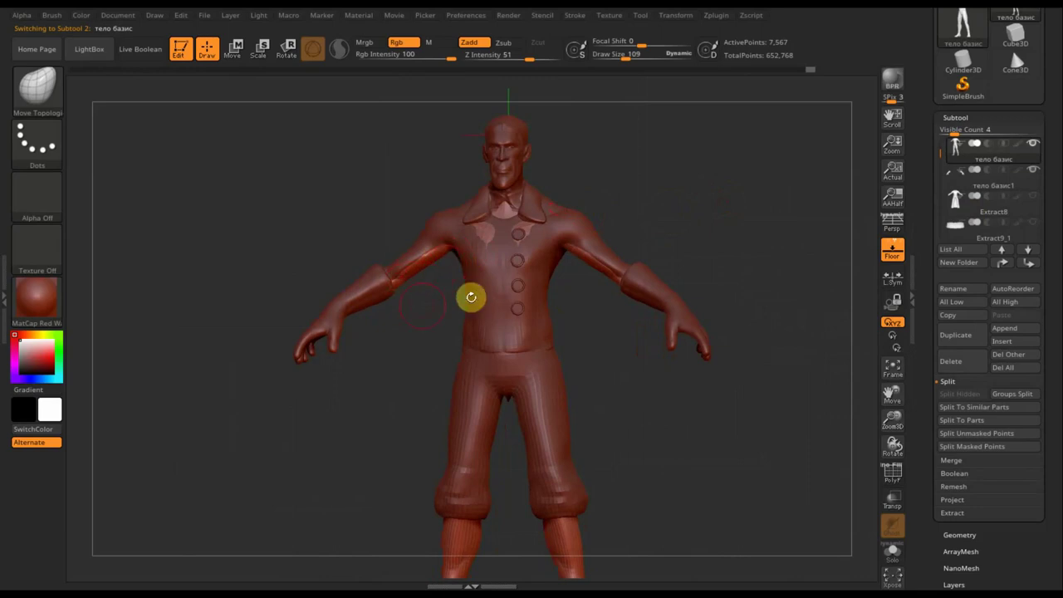
left_click_drag(657, 197, 657, 192)
Select PM3D_Cylinder3D1, switch back to the тело базис body, and view from above.
key("n")
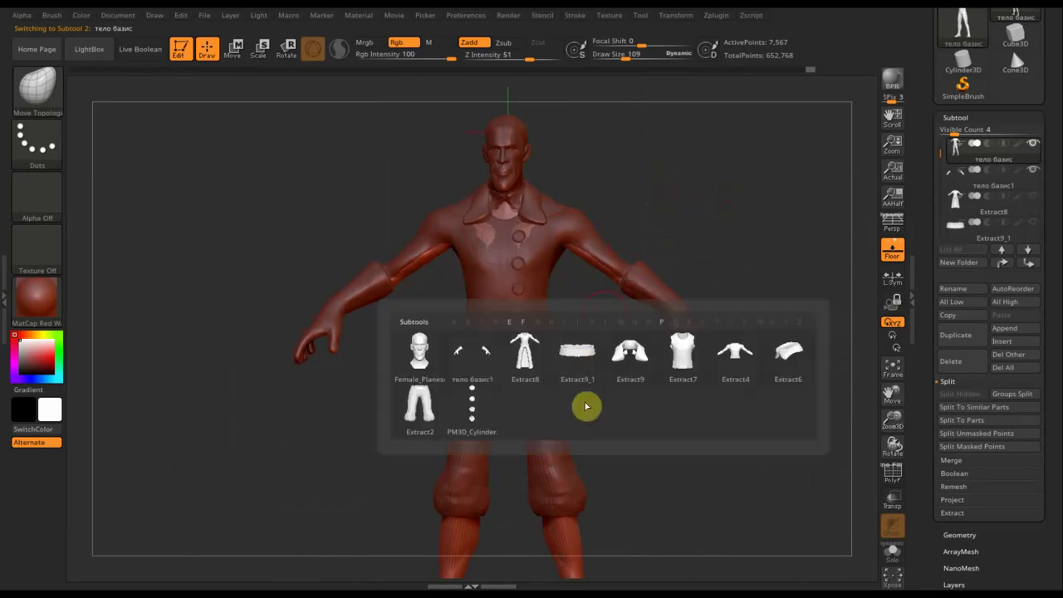
left_click(486, 420)
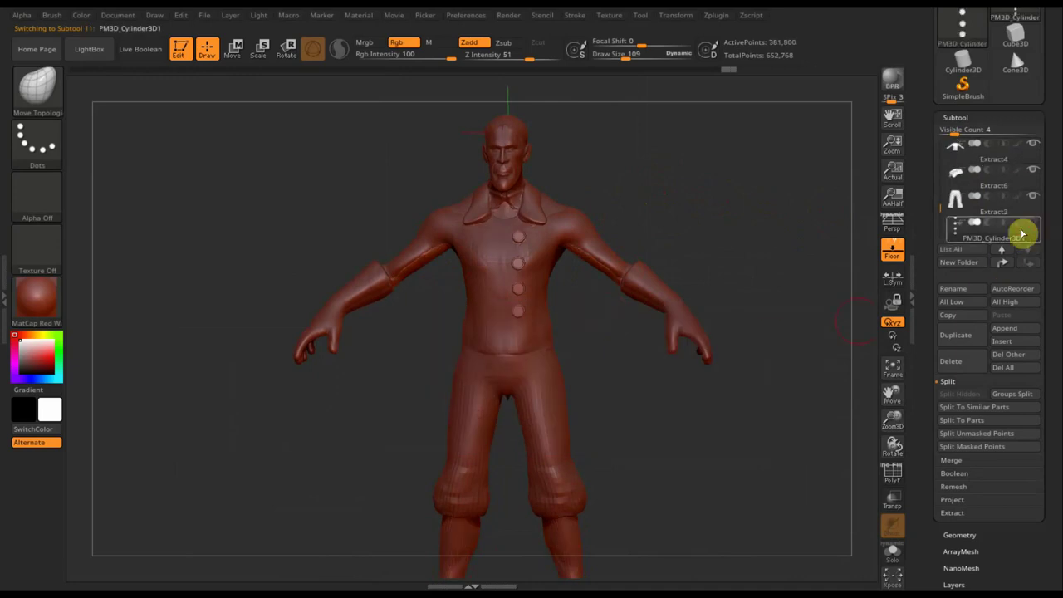
key("n")
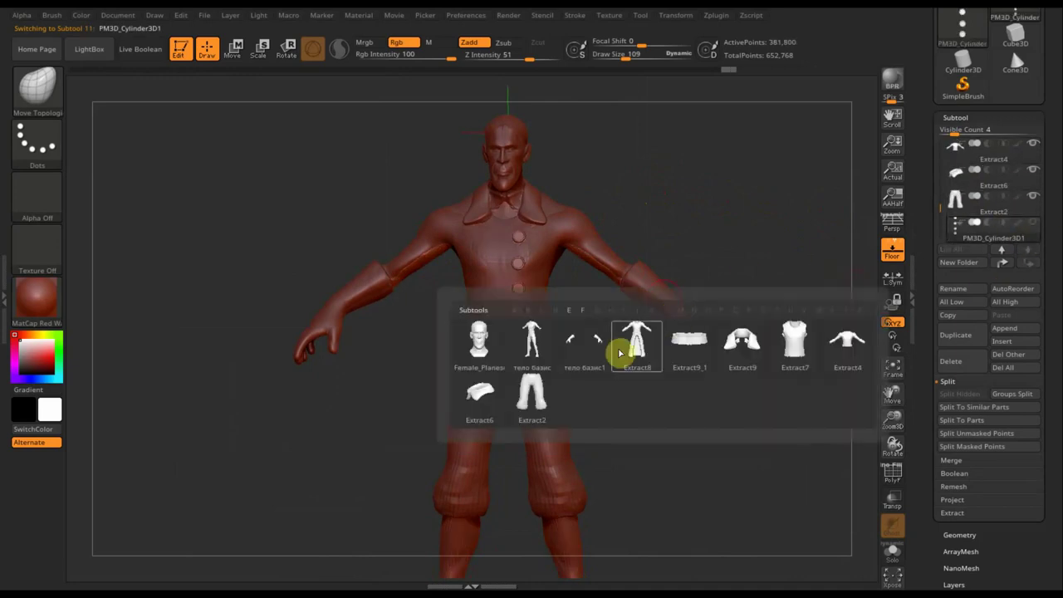
left_click(545, 353)
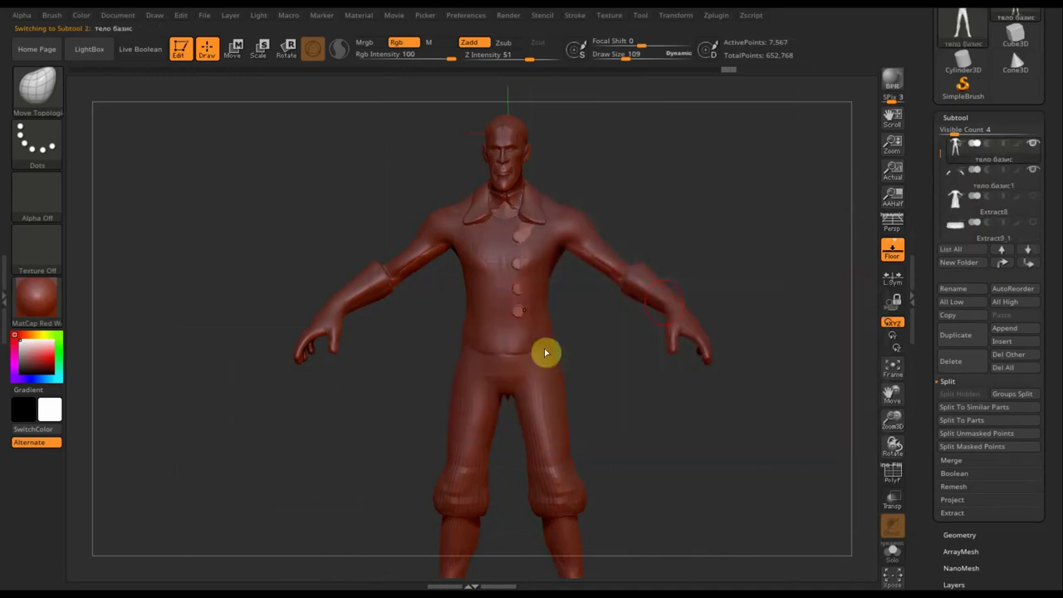
left_click_drag(618, 353, 643, 336)
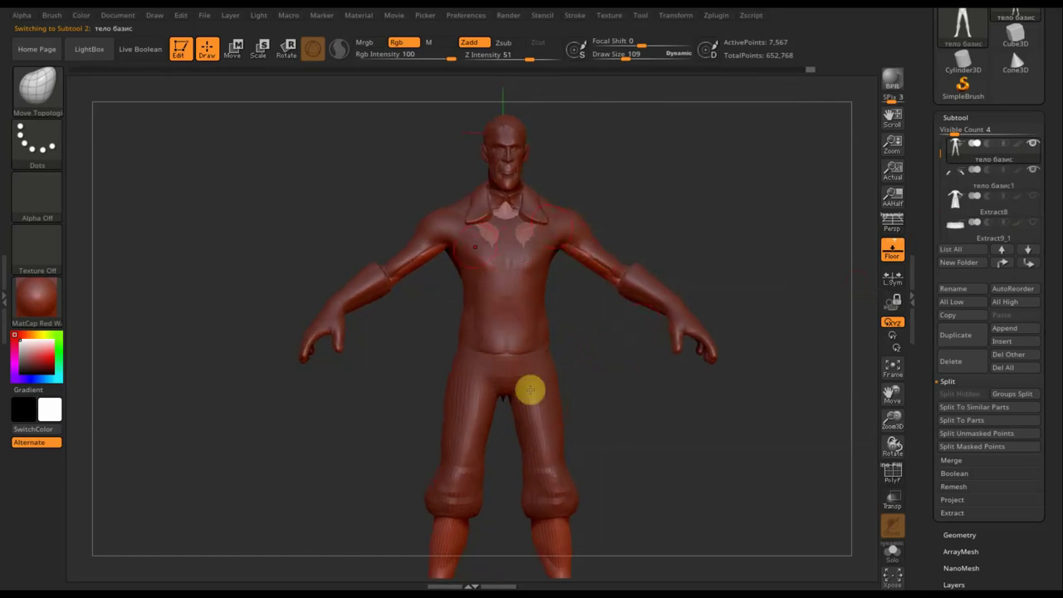
mouse_move(662, 489)
left_mouse_down()
mouse_move(630, 445)
mouse_move(641, 426)
left_mouse_up()
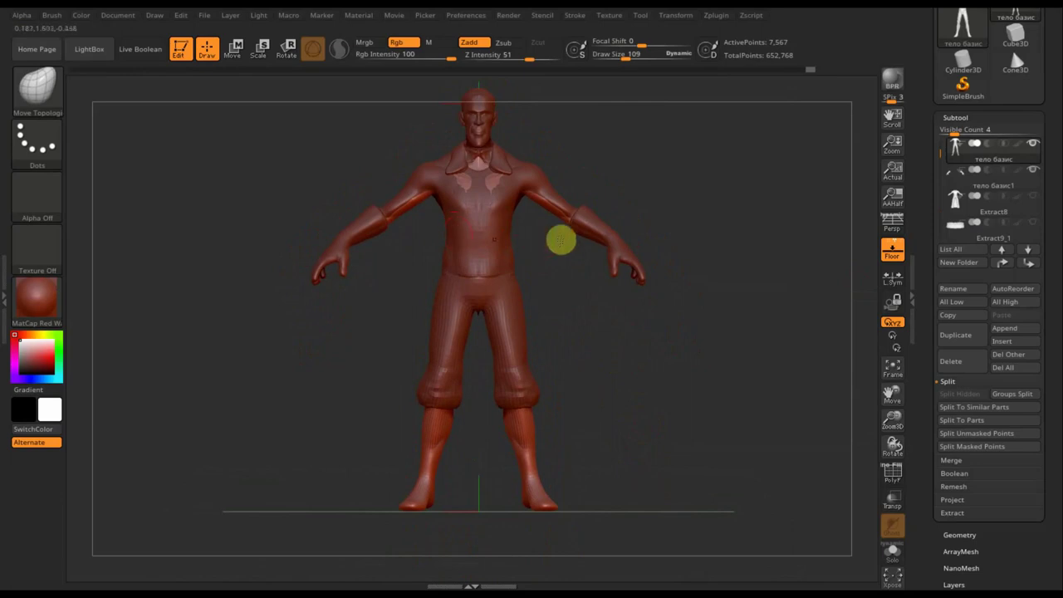
Slice the active mesh with a SliceCurve drawn across it.
key("ctrl+shift")
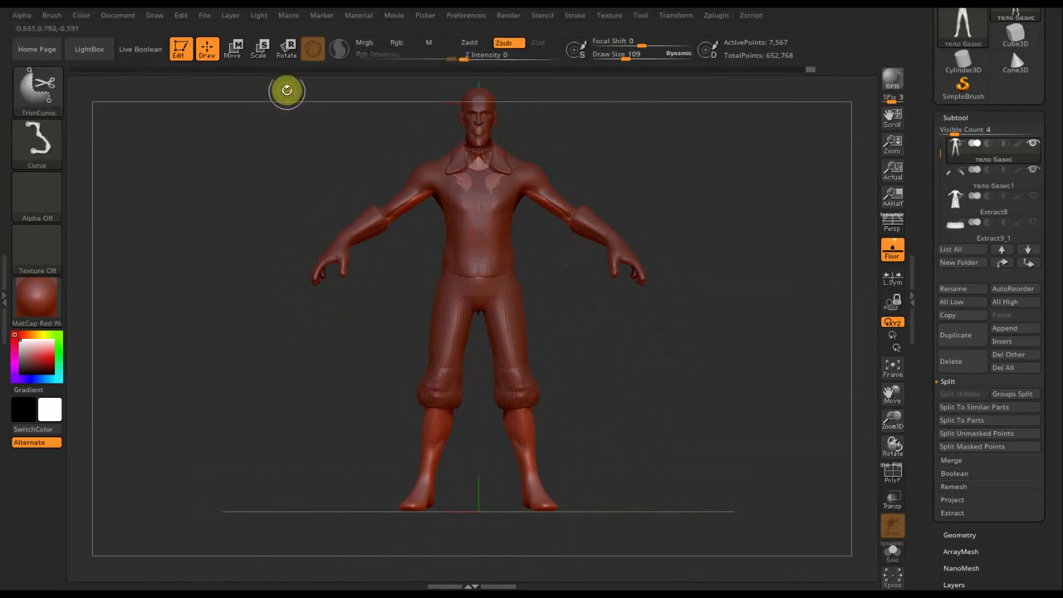
mouse_move(289, 91)
left_mouse_down("ctrl+shift")
mouse_move(100, 171)
mouse_move(85, 129)
left_mouse_up("ctrl+shift")
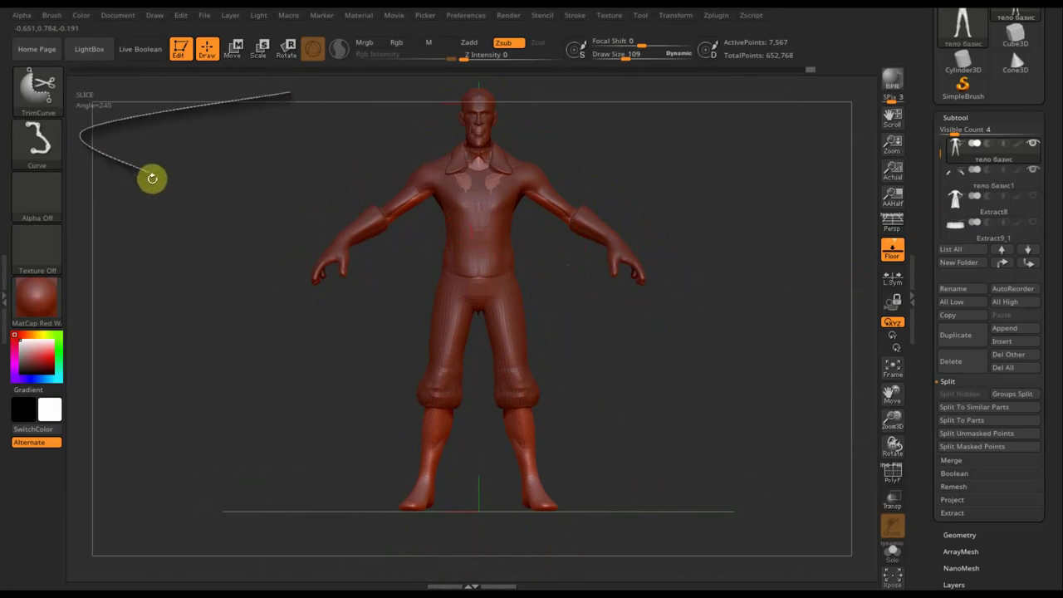
left_click_drag(86, 129, 152, 177, "ctrl+shift")
Trim the mesh along a TrimCurve to 2,956 points, then orbit to inspect it.
key("ctrl+shift")
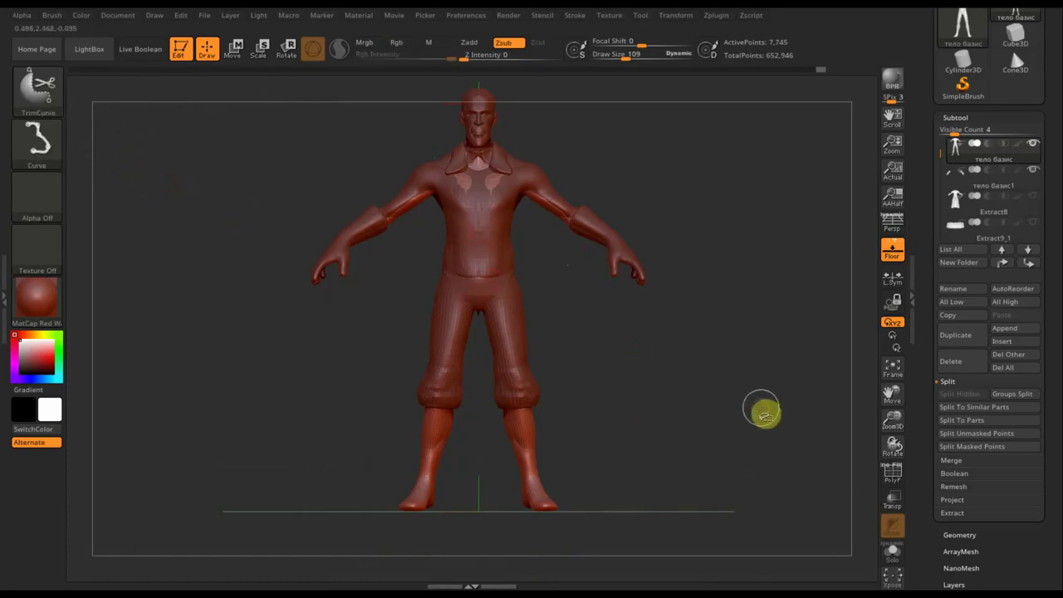
mouse_move(260, 423)
left_mouse_down("ctrl+shift")
mouse_move(655, 418)
mouse_move(679, 382)
mouse_move(655, 385)
mouse_move(672, 379)
left_mouse_up("ctrl+shift")
left_click(1006, 142)
mouse_move(743, 302)
left_mouse_down()
mouse_move(617, 302)
mouse_move(672, 302)
mouse_move(662, 306)
mouse_move(674, 337)
mouse_move(643, 259)
mouse_move(482, 438)
left_mouse_up()
mouse_move(523, 391)
left_mouse_down()
mouse_move(612, 360)
mouse_move(521, 318)
mouse_move(427, 335)
left_mouse_up()
mouse_move(458, 368)
left_mouse_down()
mouse_move(466, 449)
mouse_move(437, 385)
left_mouse_up()
mouse_move(605, 382)
left_mouse_down()
mouse_move(629, 306)
mouse_move(636, 451)
mouse_move(637, 418)
mouse_move(648, 473)
mouse_move(648, 456)
mouse_move(556, 393)
left_mouse_up()
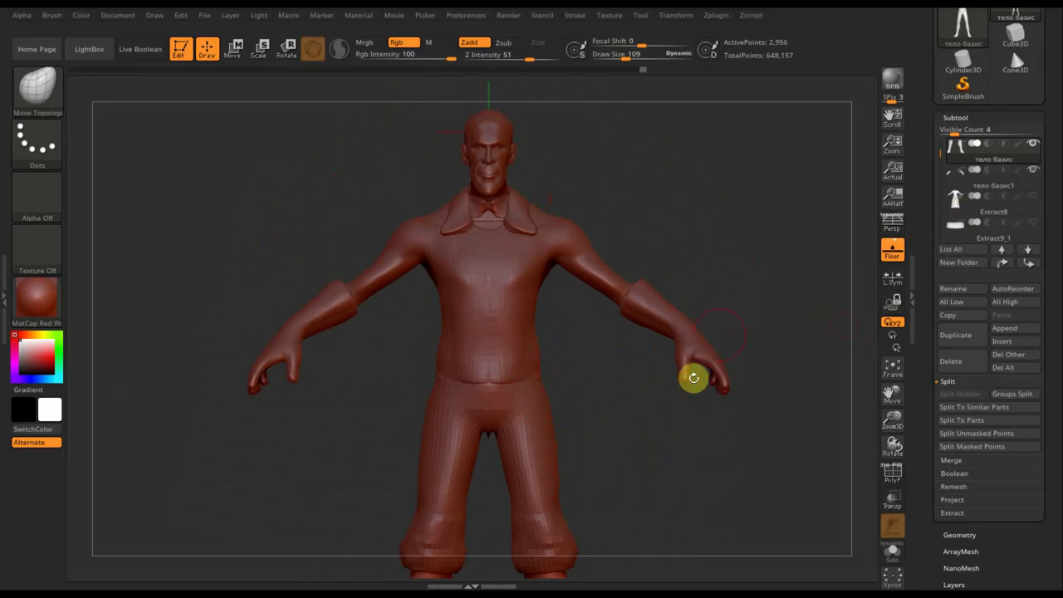
Check the Extract2 trousers, then make the Extract4 shirt the active subtool.
key("n")
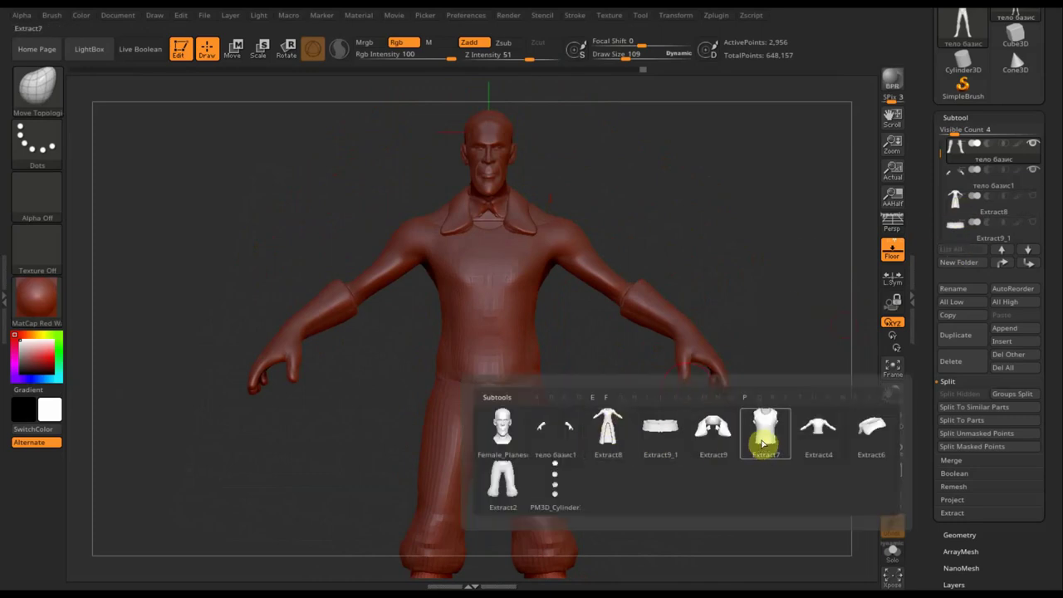
left_click(504, 480)
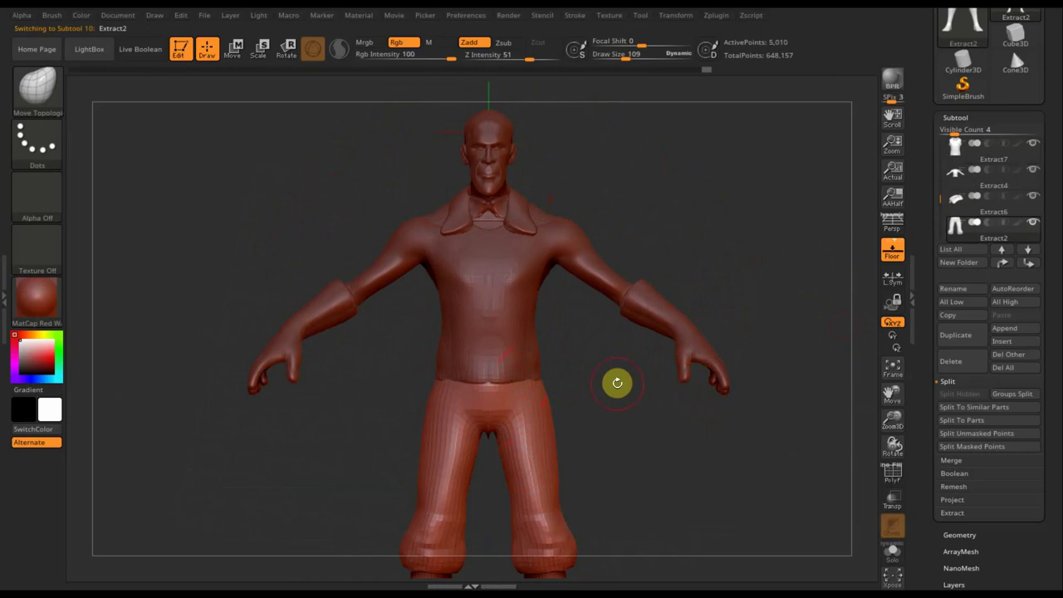
key("n")
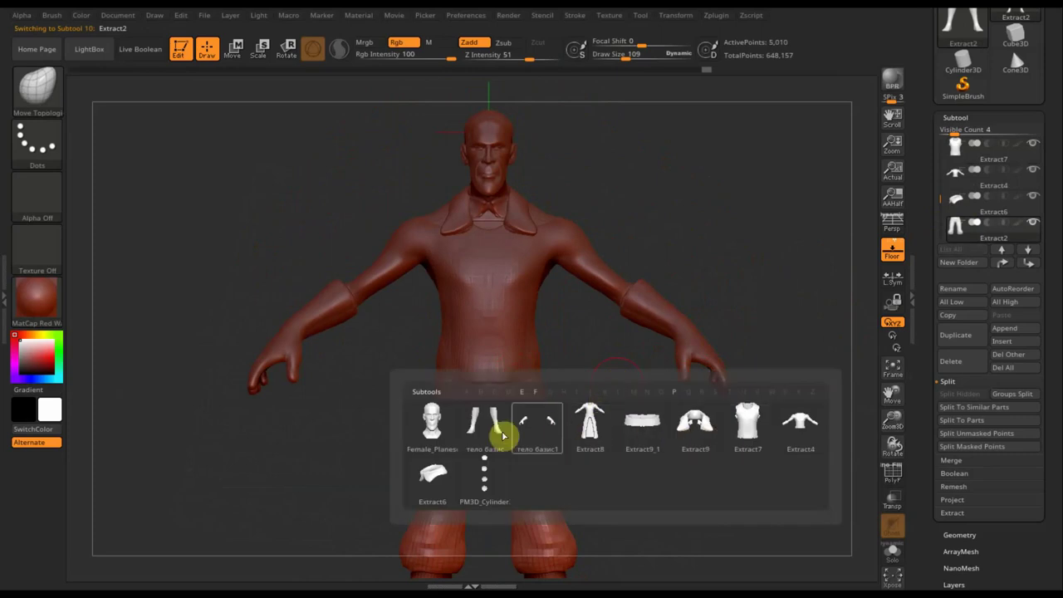
left_click(790, 439)
mouse_move(679, 420)
left_mouse_down()
mouse_move(641, 420)
mouse_move(673, 417)
left_mouse_up()
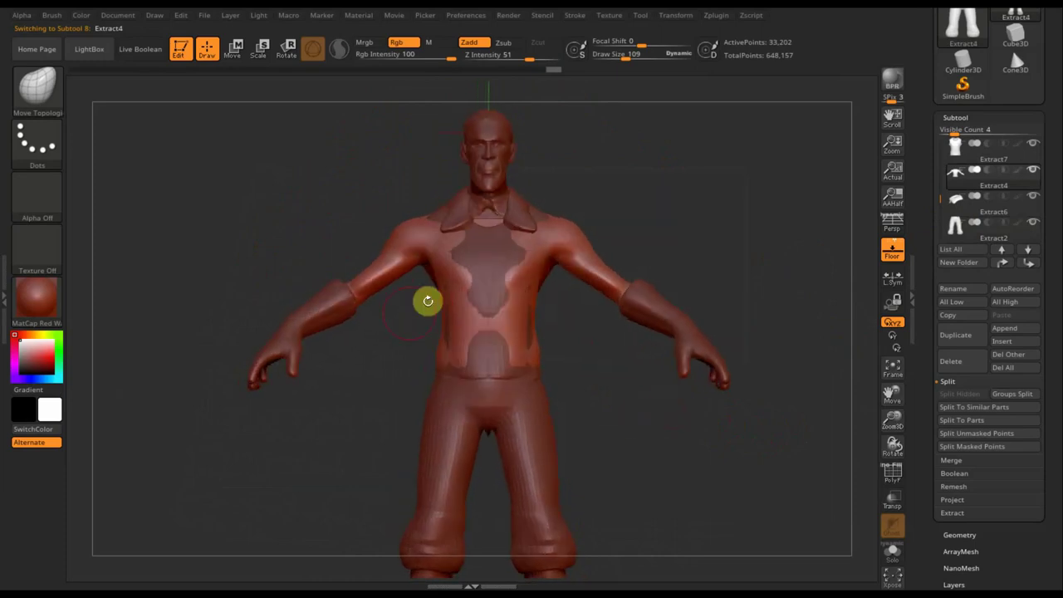
mouse_move(426, 302)
left_mouse_down()
mouse_move(439, 247)
mouse_move(507, 263)
mouse_move(422, 277)
mouse_move(456, 223)
mouse_move(510, 252)
mouse_move(541, 221)
mouse_move(543, 254)
mouse_move(499, 290)
mouse_move(522, 292)
mouse_move(460, 303)
mouse_move(491, 315)
mouse_move(457, 340)
mouse_move(453, 358)
mouse_move(442, 327)
mouse_move(501, 342)
mouse_move(498, 325)
mouse_move(534, 337)
mouse_move(541, 360)
mouse_move(473, 351)
mouse_move(410, 291)
left_mouse_up()
Smooth the shirt over the back and shoulders, viewing from back and front.
key("shift")
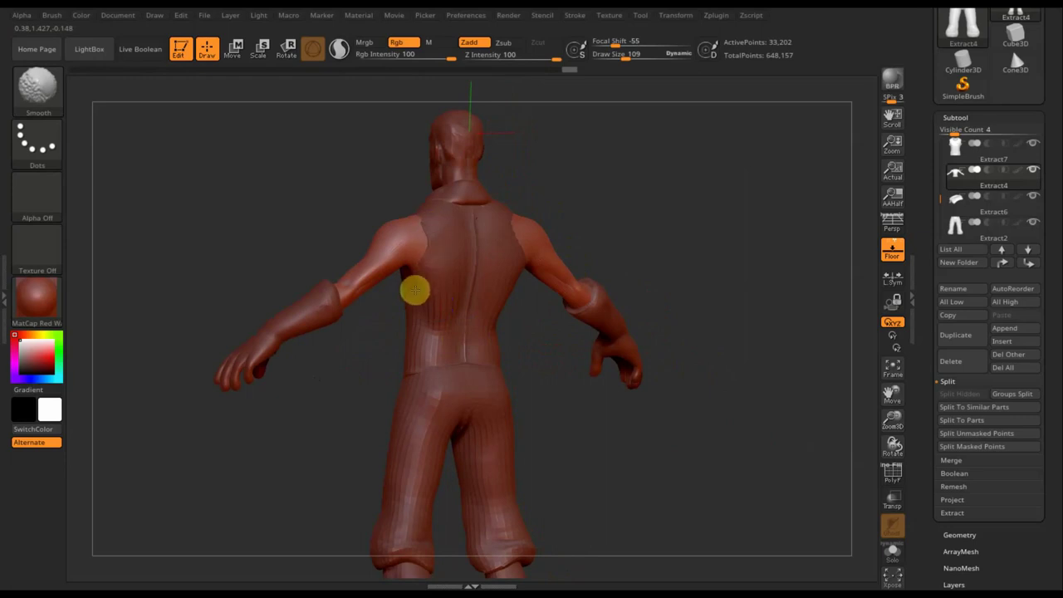
left_click_drag(537, 330, 503, 328, "shift")
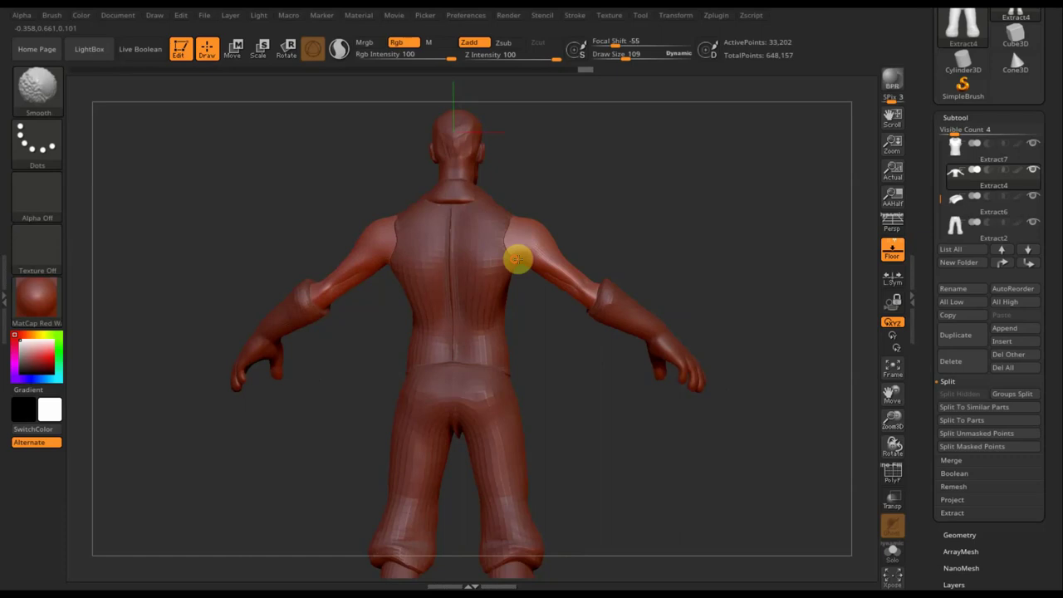
mouse_move(572, 221)
left_mouse_down()
mouse_move(491, 225)
mouse_move(510, 231)
left_mouse_up()
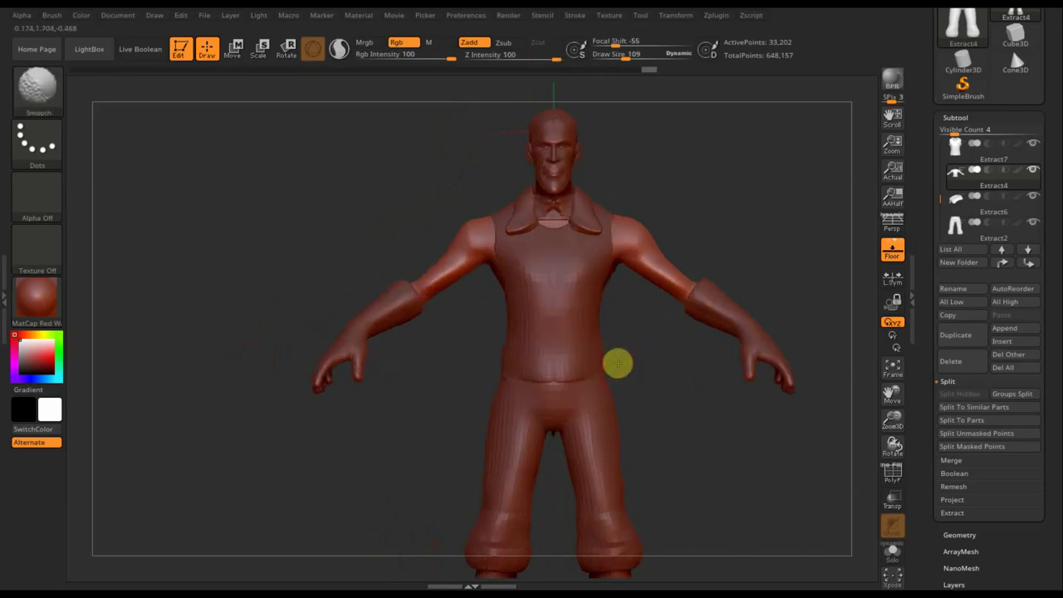
left_click_drag(645, 363, 571, 381)
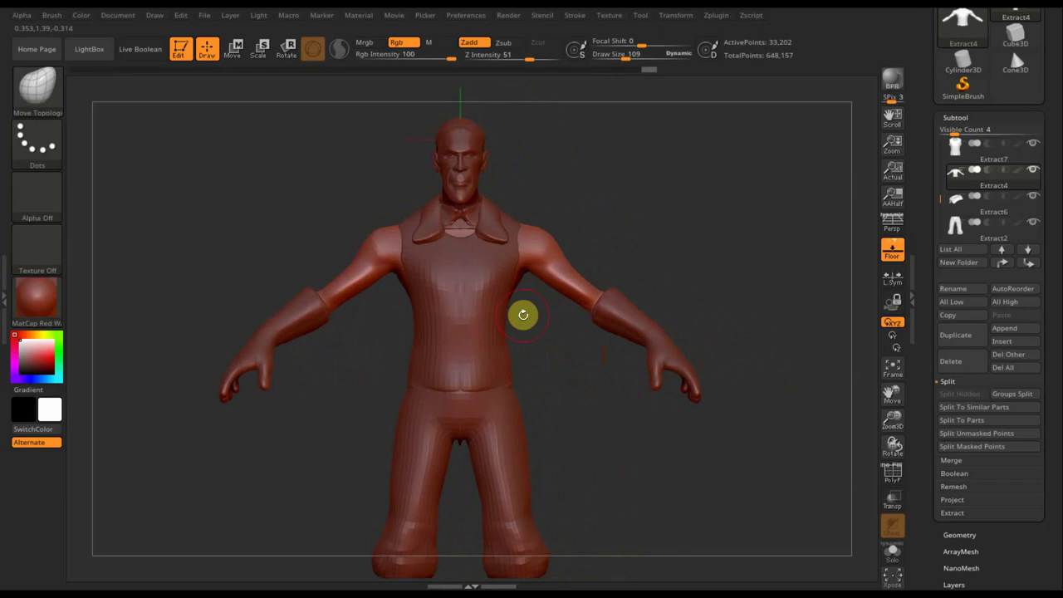
key("n")
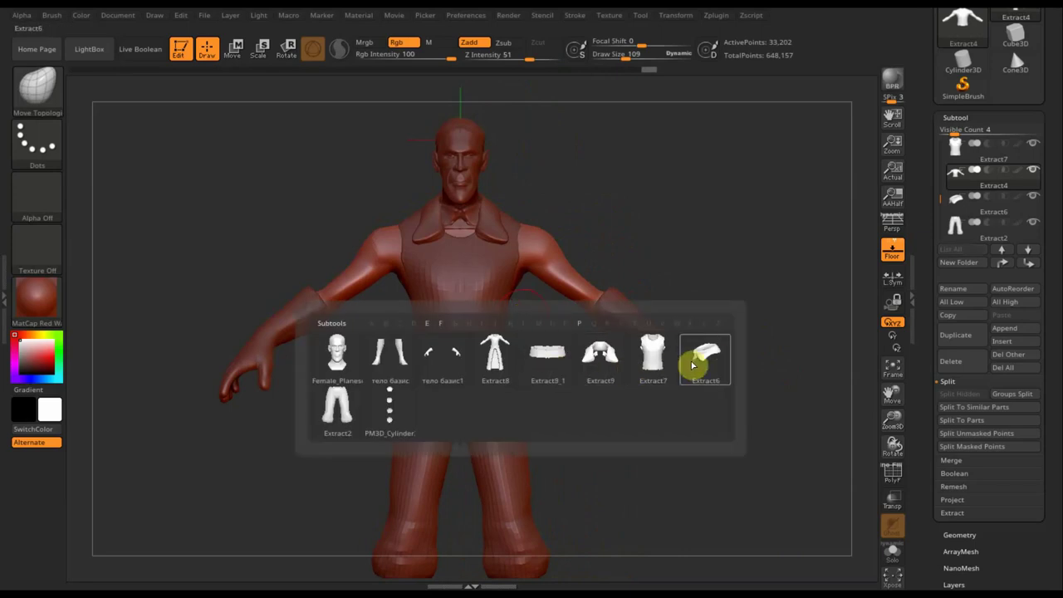
Hide Extract9 and make the Extract7 vest the active subtool.
left_click(618, 370)
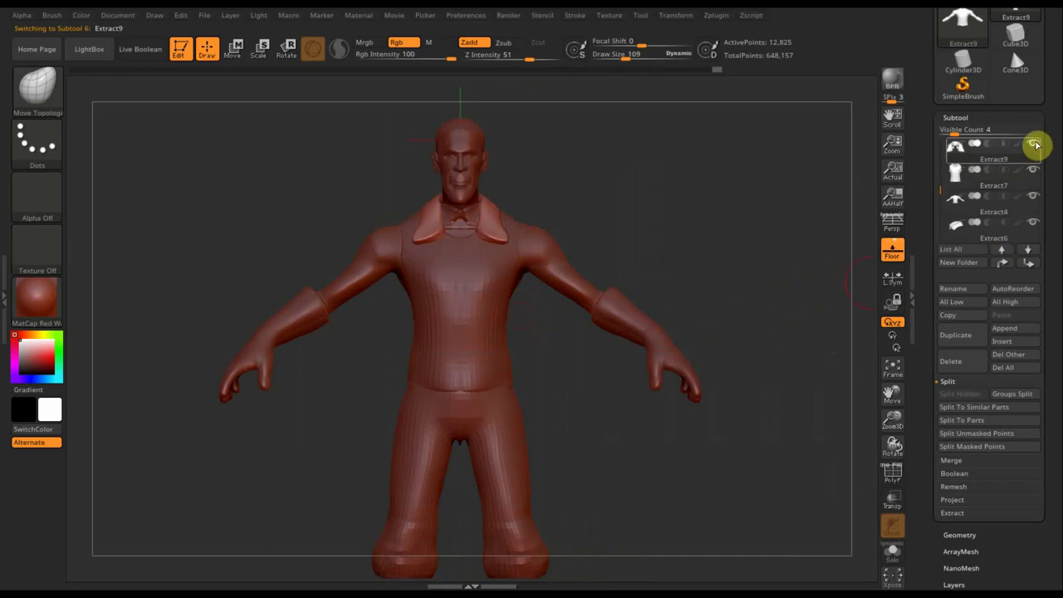
left_click(1035, 146)
left_click(962, 197)
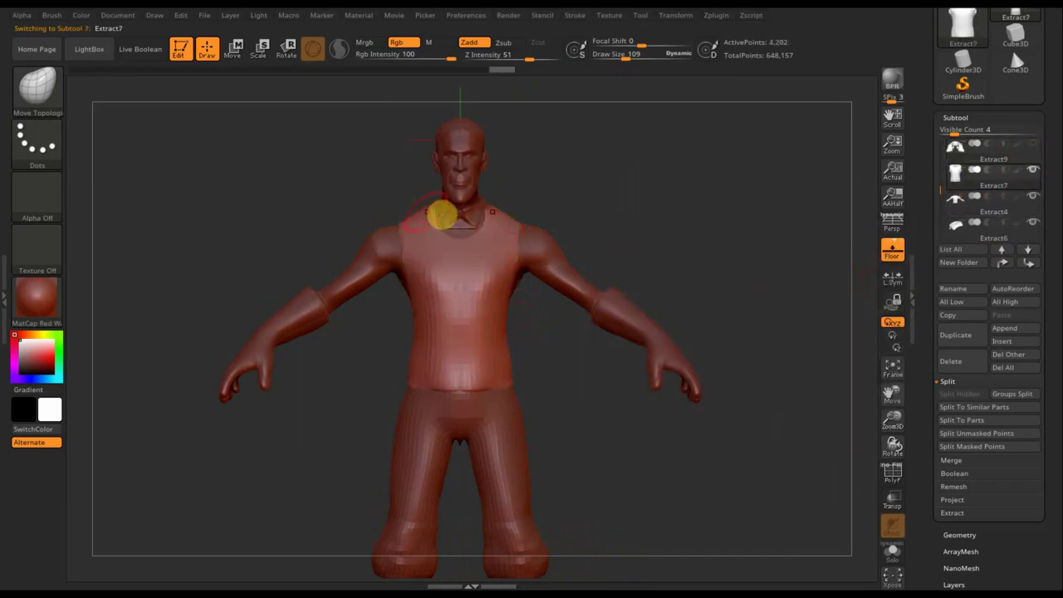
Pull the vest neckline into a V below the bow tie, then select Extract6.
mouse_move(603, 192)
left_mouse_down()
mouse_move(520, 216)
mouse_move(567, 232)
mouse_move(629, 211)
mouse_move(634, 316)
left_mouse_up()
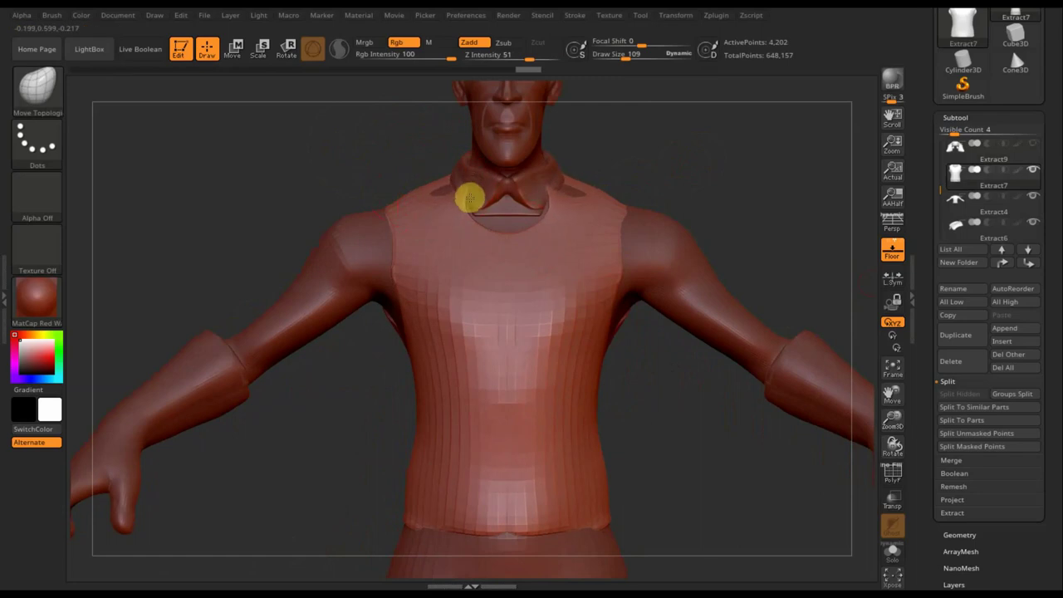
left_click_drag(474, 193, 445, 192)
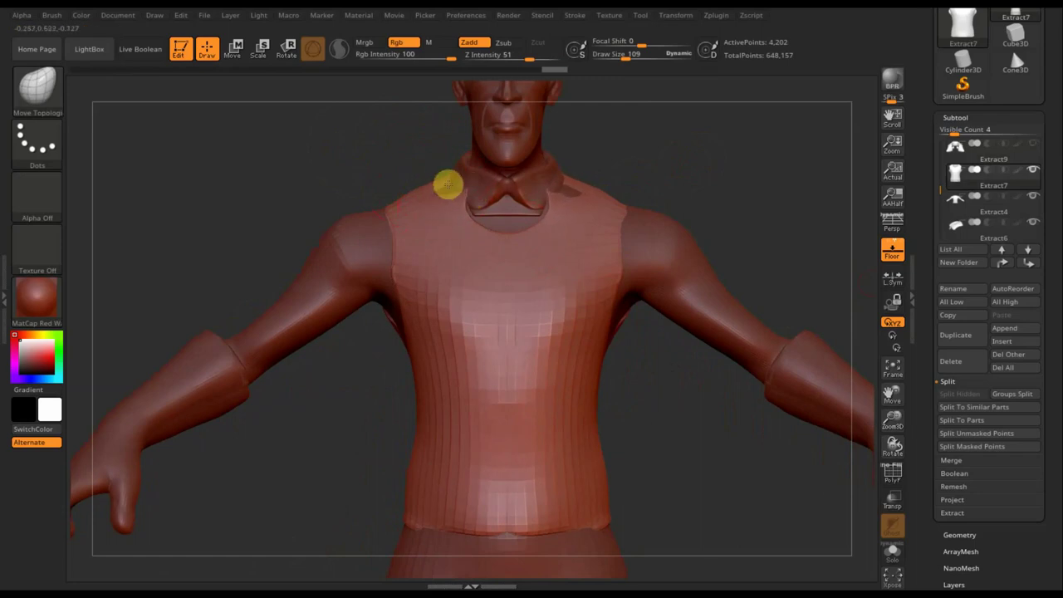
key("shift")
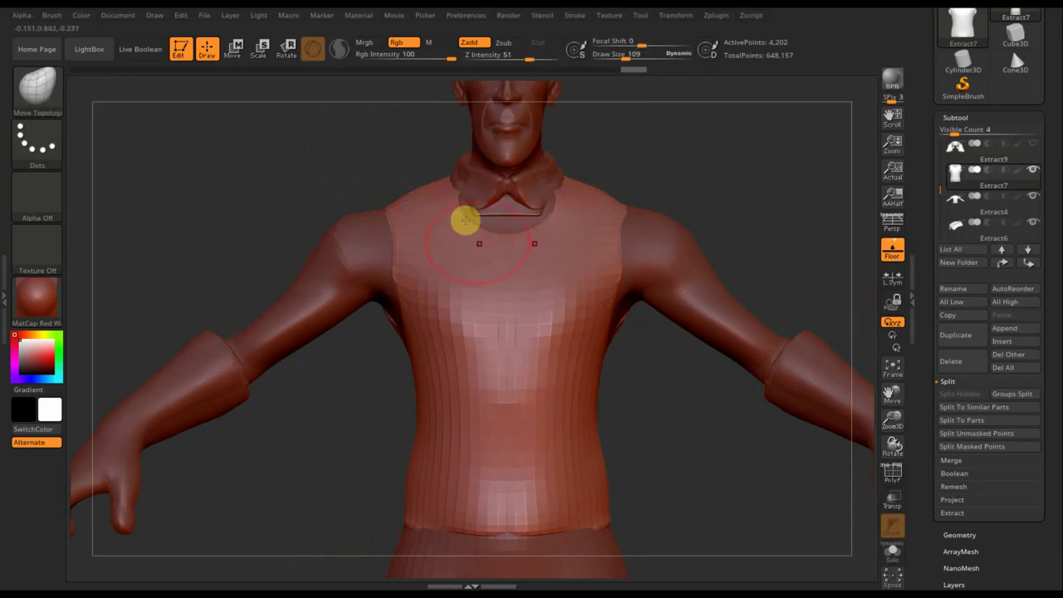
left_click_drag(489, 225, 500, 250)
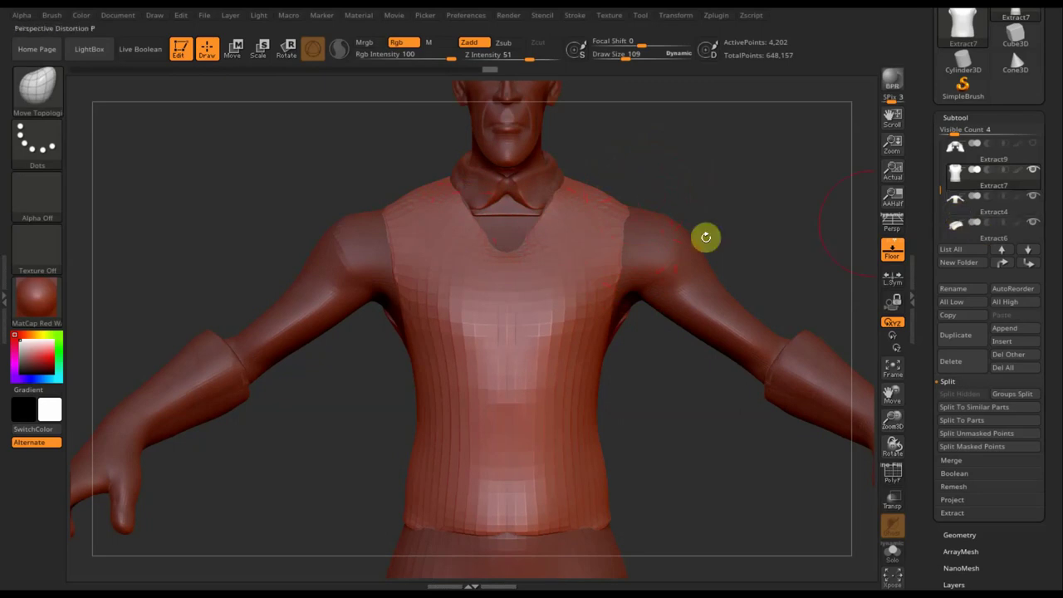
key("n")
left_click(864, 329)
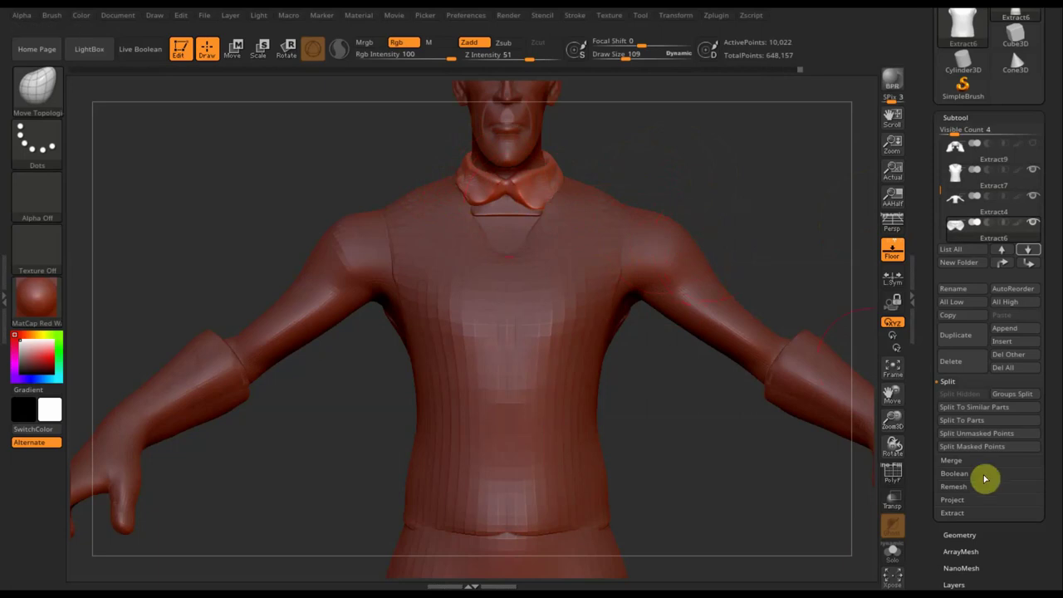
Expand Geometry's Modify Topology options and zoom out to the whole figure.
left_click(961, 534)
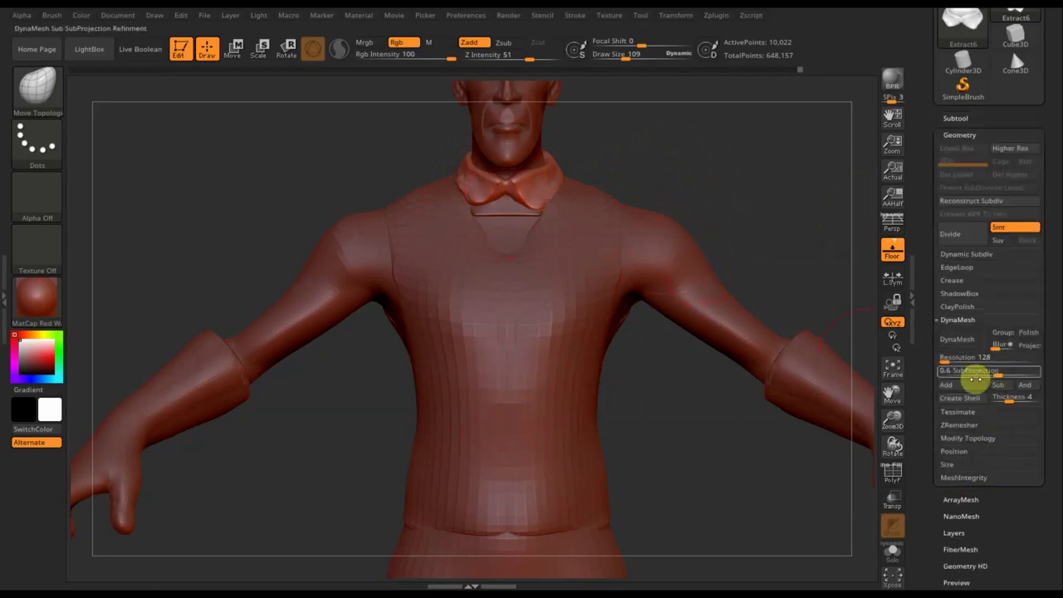
left_click(972, 440)
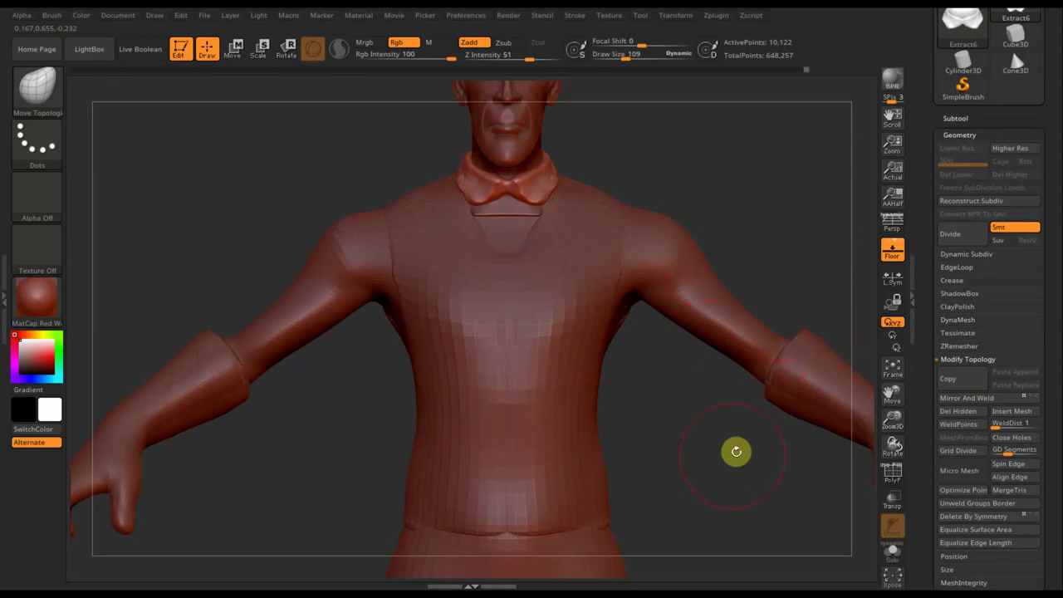
mouse_move(736, 463)
right_mouse_down("alt")
mouse_move(717, 396)
mouse_move(688, 367)
mouse_move(656, 358)
right_mouse_up("alt")
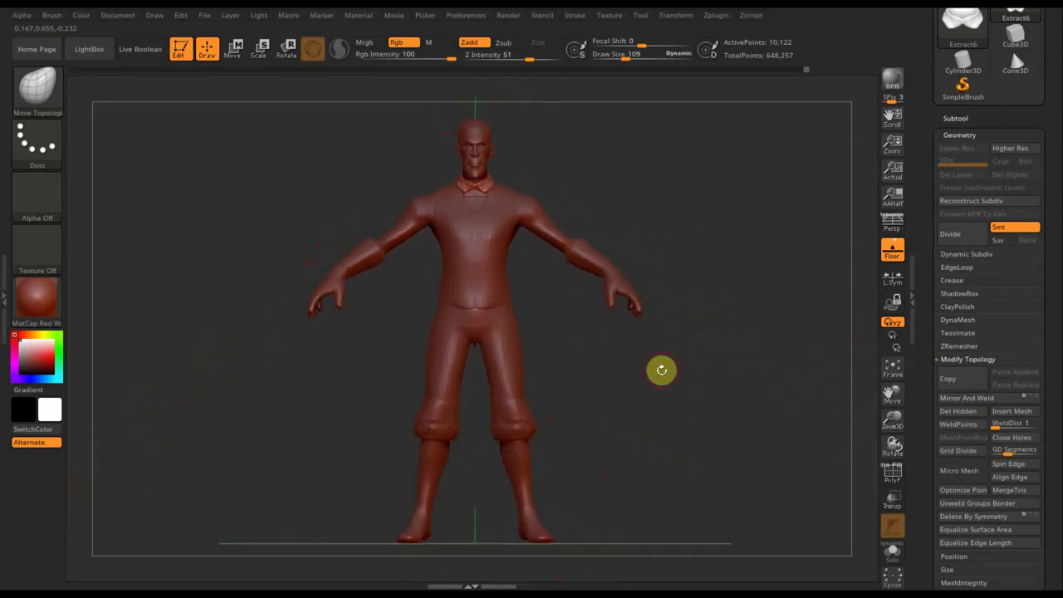
Make the Extract9 coat visible again and review it from front and three-quarter views.
left_click(963, 119)
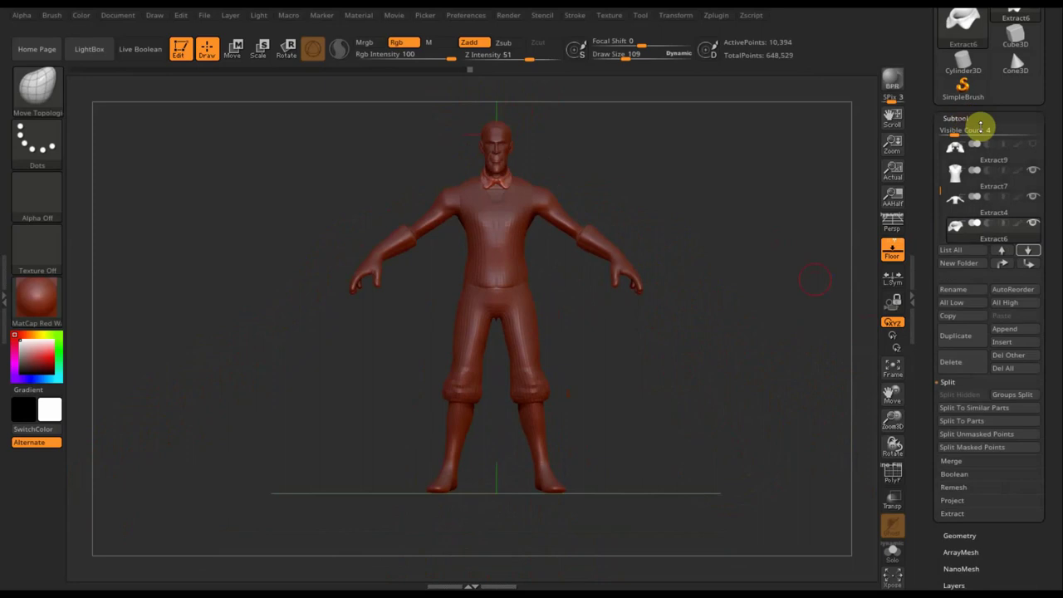
left_click(1036, 147)
left_click_drag(744, 415, 745, 415)
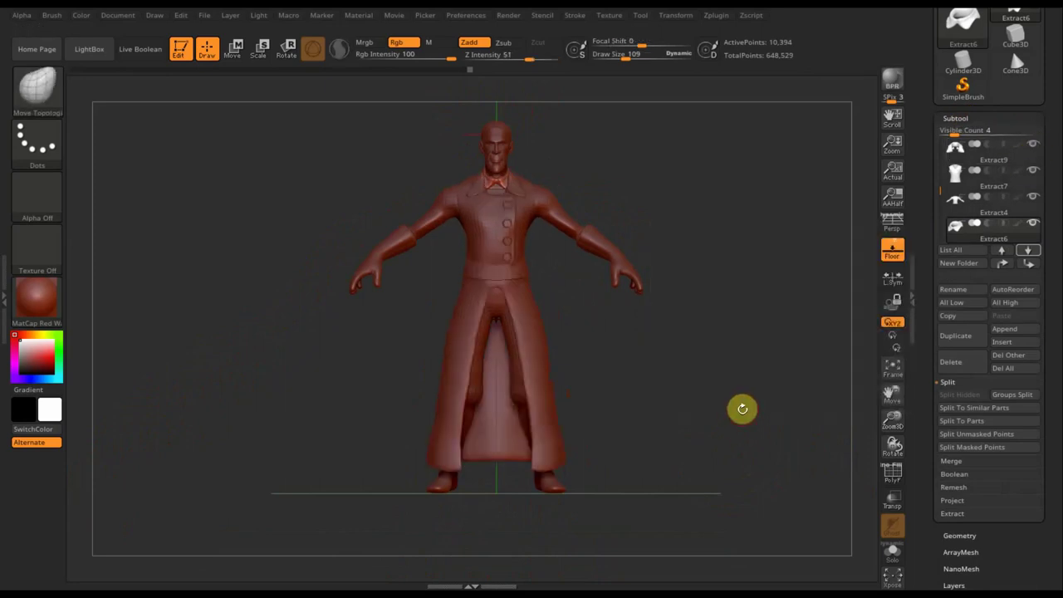
mouse_move(742, 395)
left_mouse_down()
mouse_move(710, 401)
mouse_move(778, 391)
mouse_move(740, 390)
mouse_move(752, 468)
mouse_move(667, 349)
left_mouse_up()
left_click_drag(624, 185, 594, 184, "shift")
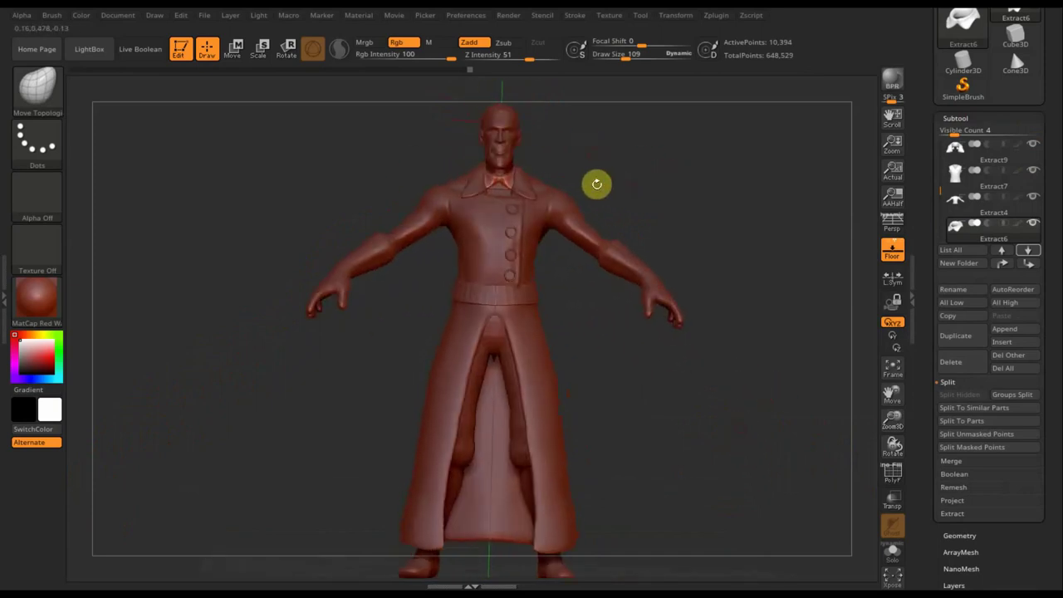
left_click_drag(712, 173, 695, 197, "shift")
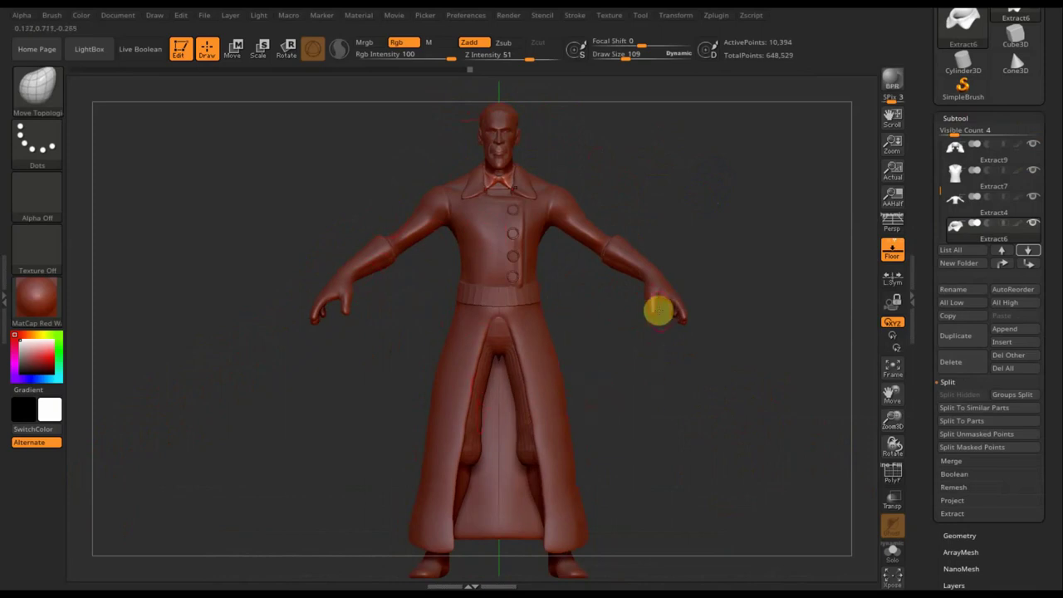
mouse_move(667, 340)
left_mouse_down()
mouse_move(549, 349)
mouse_move(670, 363)
mouse_move(658, 380)
mouse_move(743, 371)
mouse_move(723, 374)
left_mouse_up()
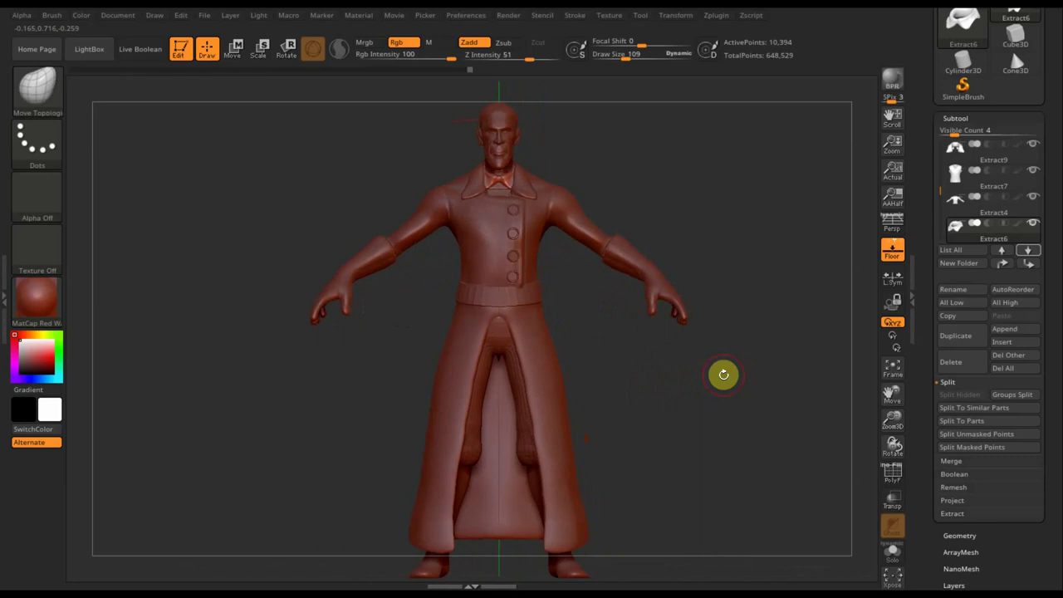